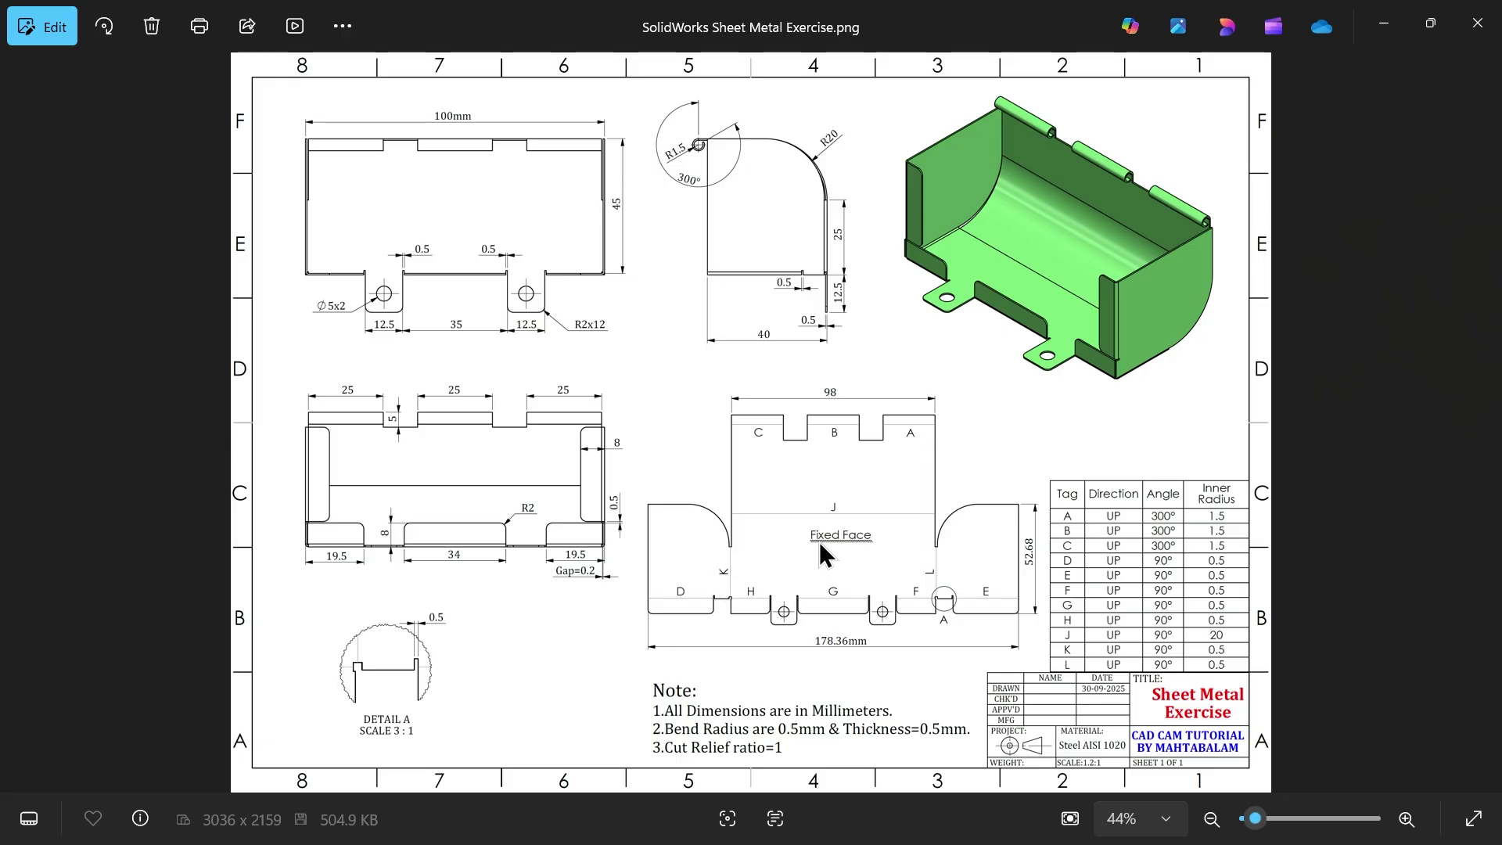
# Step: Pan and zoom around the reference drawing's views, flat pattern, bend table and notes
pyautogui.scroll(1, 470, 274)
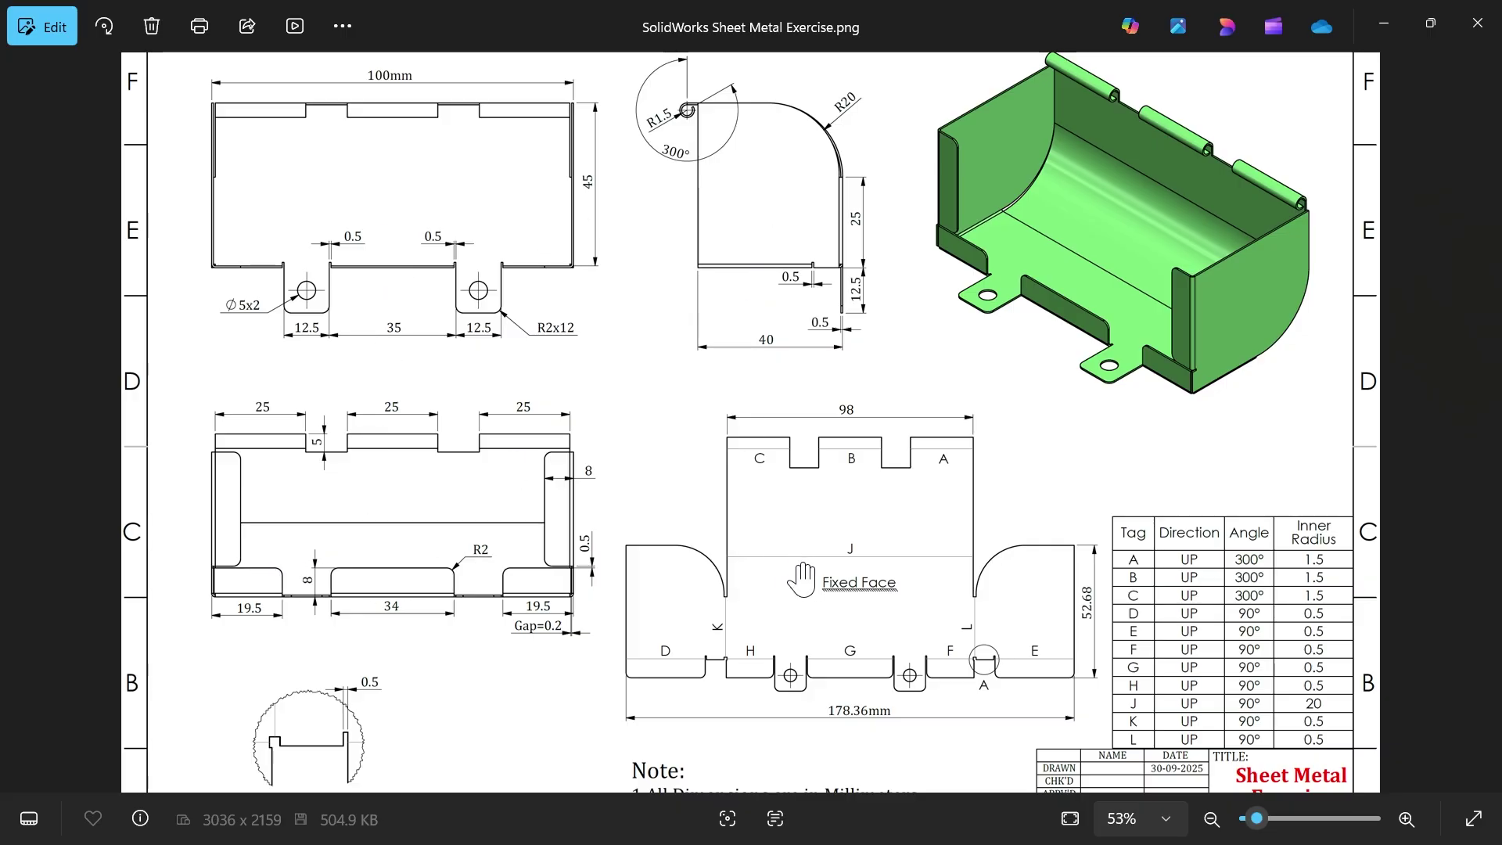
pyautogui.moveTo(801, 580); pyautogui.dragTo(824, 407)
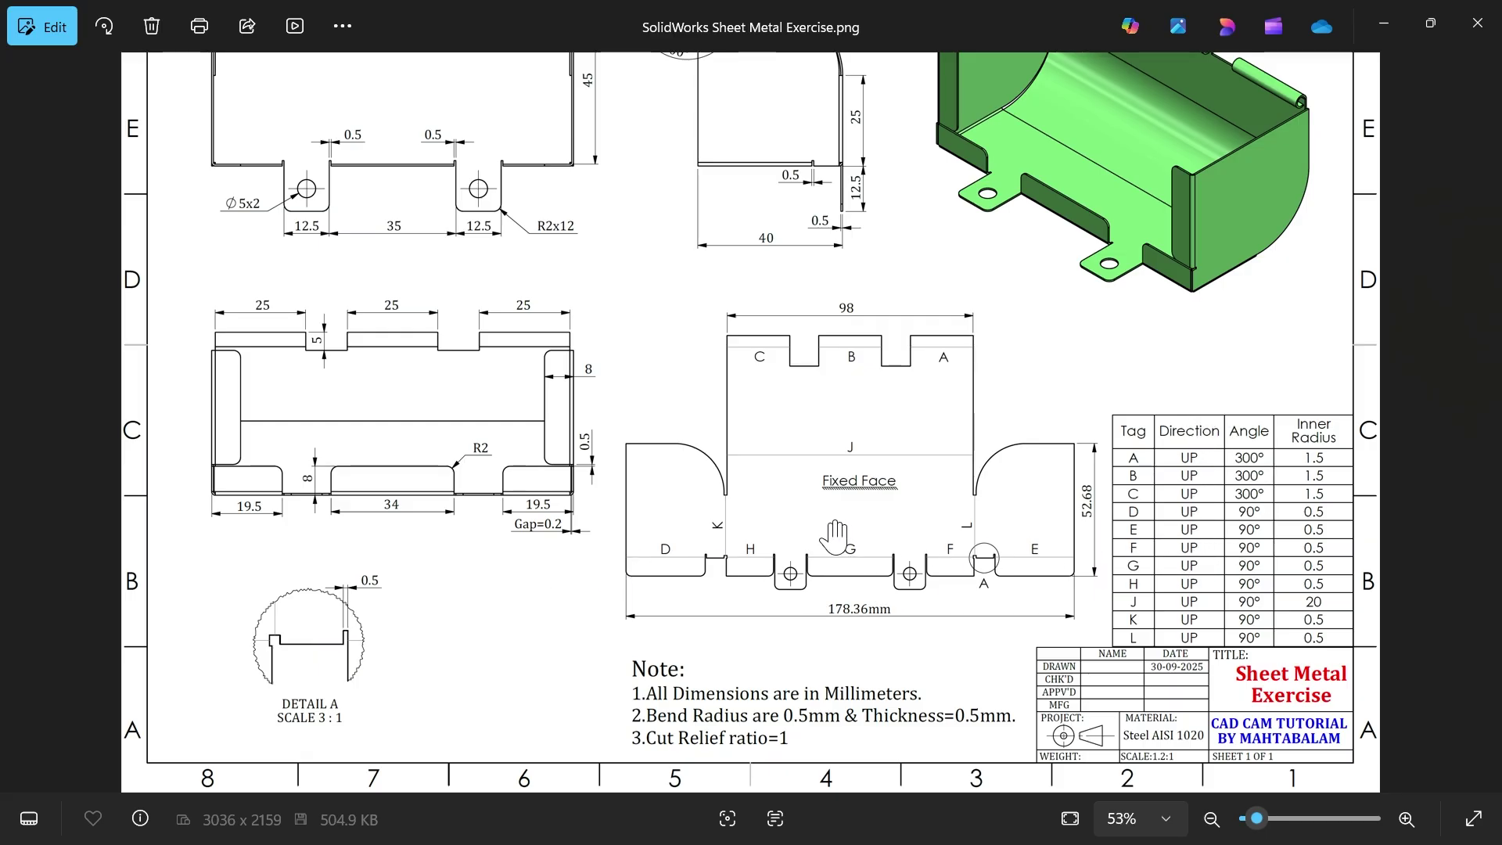
pyautogui.scroll(2, 834, 536)
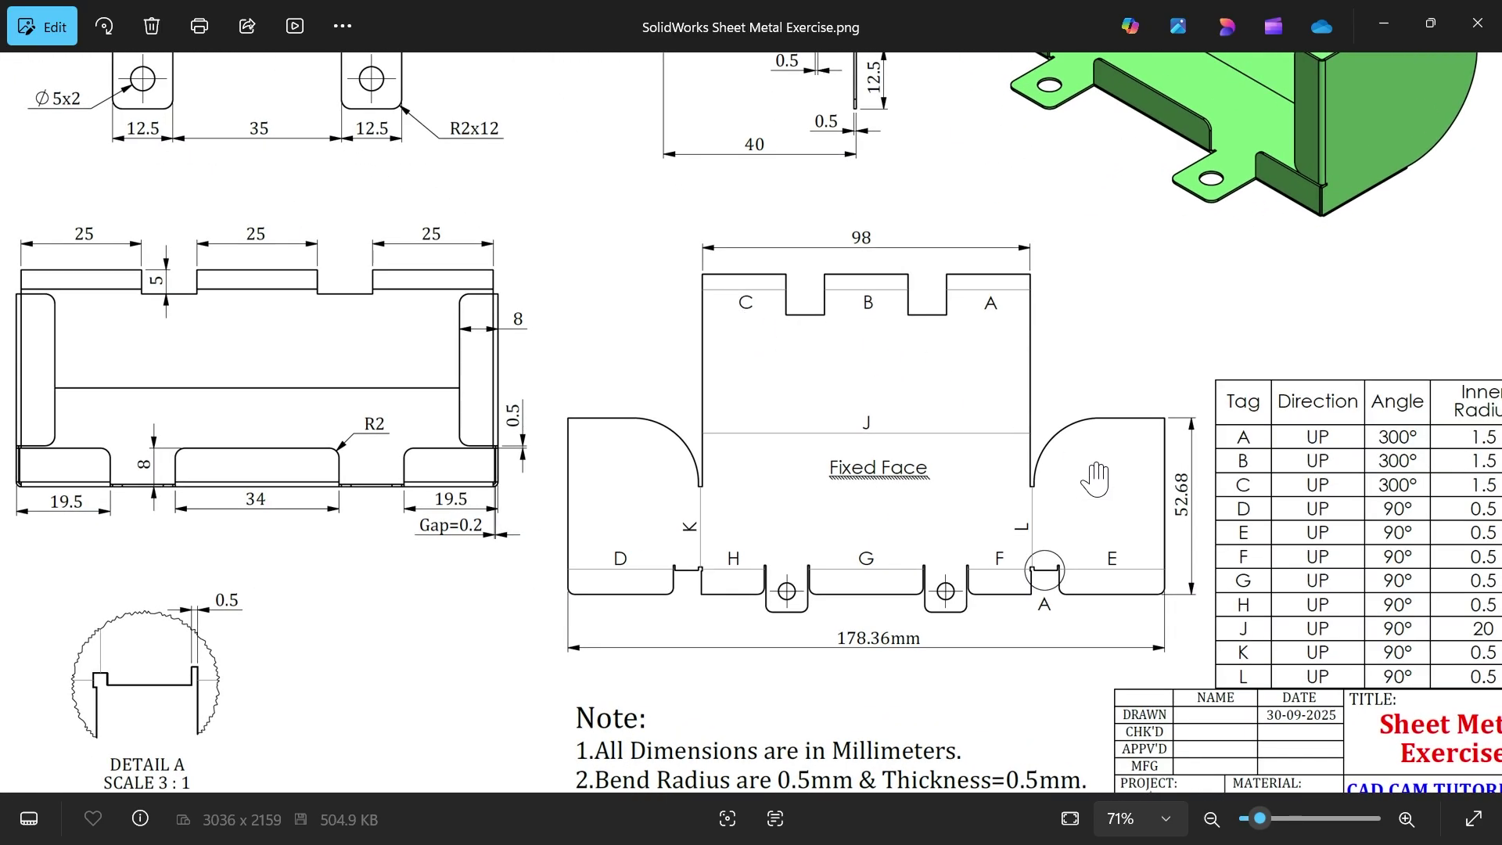
pyautogui.moveTo(1016, 471); pyautogui.dragTo(946, 456)
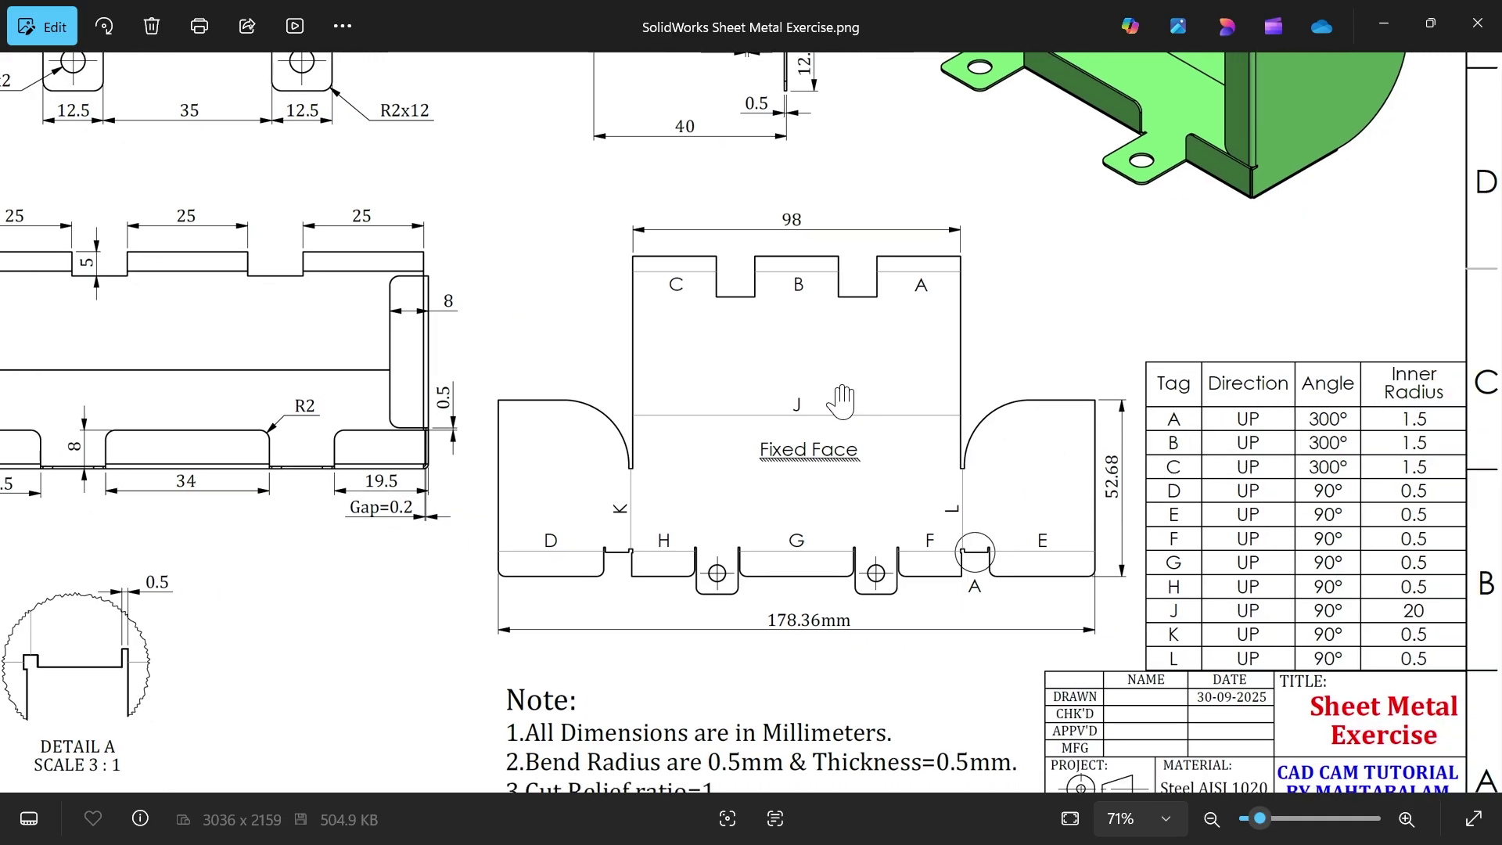
pyautogui.scroll(-3, 835, 397)
pyautogui.scroll(2, 460, 225)
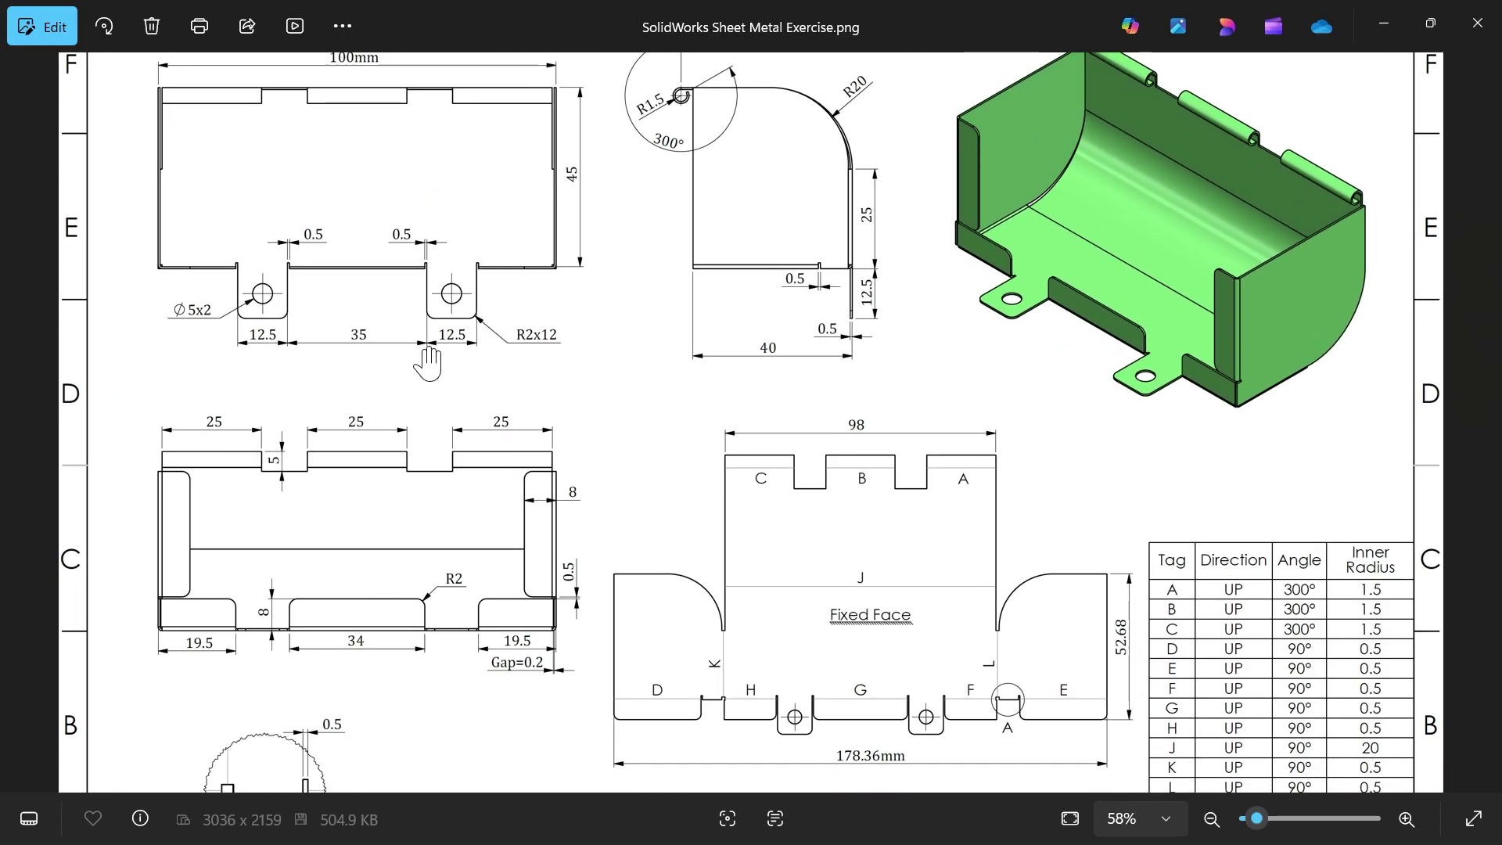
pyautogui.scroll(-1, 398, 268)
pyautogui.scroll(3, 375, 254)
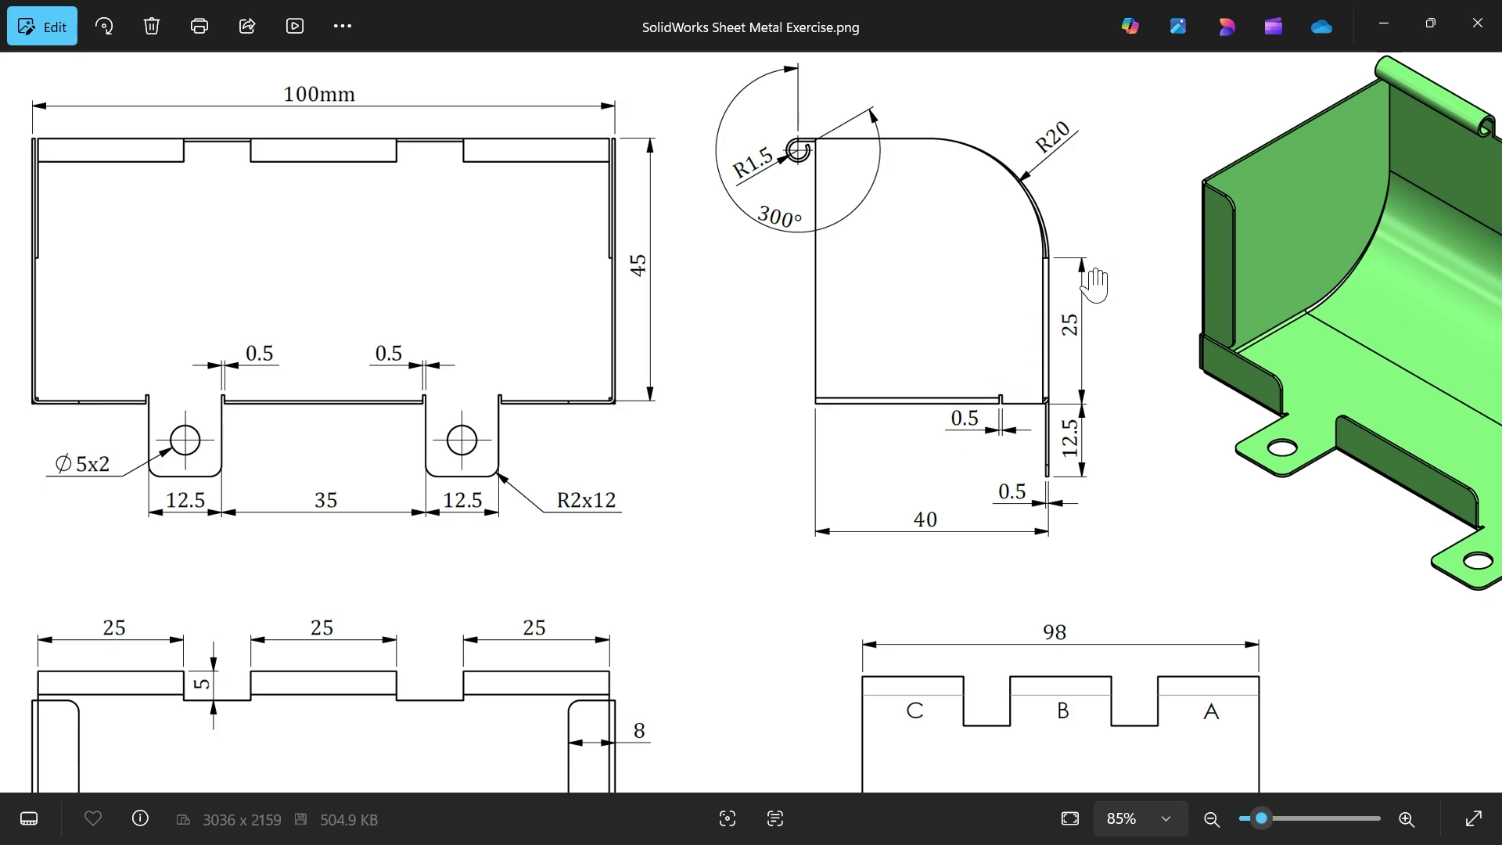
pyautogui.moveTo(836, 387); pyautogui.dragTo(949, 430)
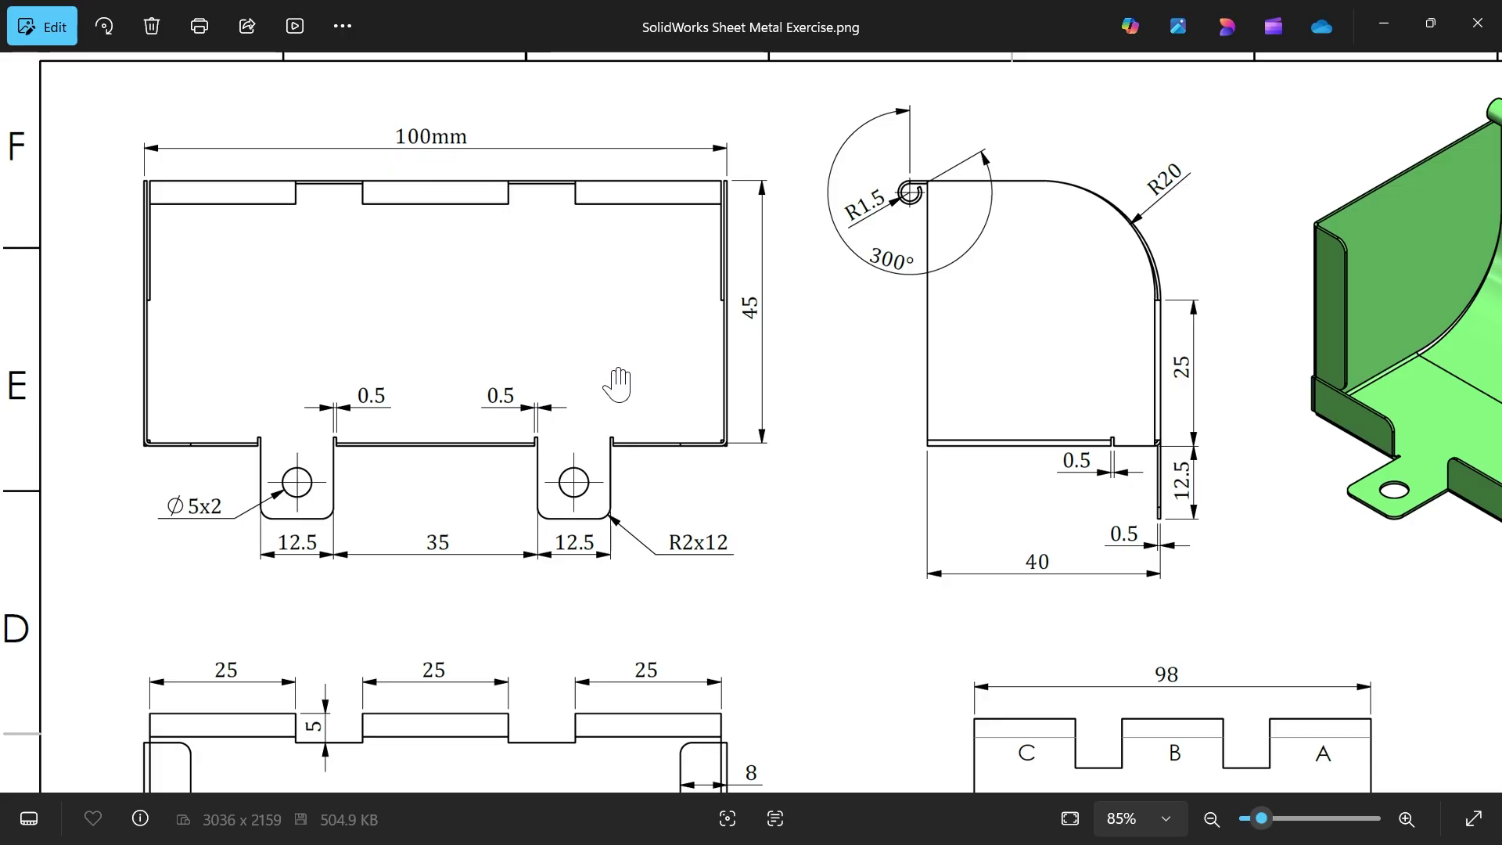
pyautogui.moveTo(618, 383); pyautogui.dragTo(644, 215)
pyautogui.scroll(-3, 548, 305)
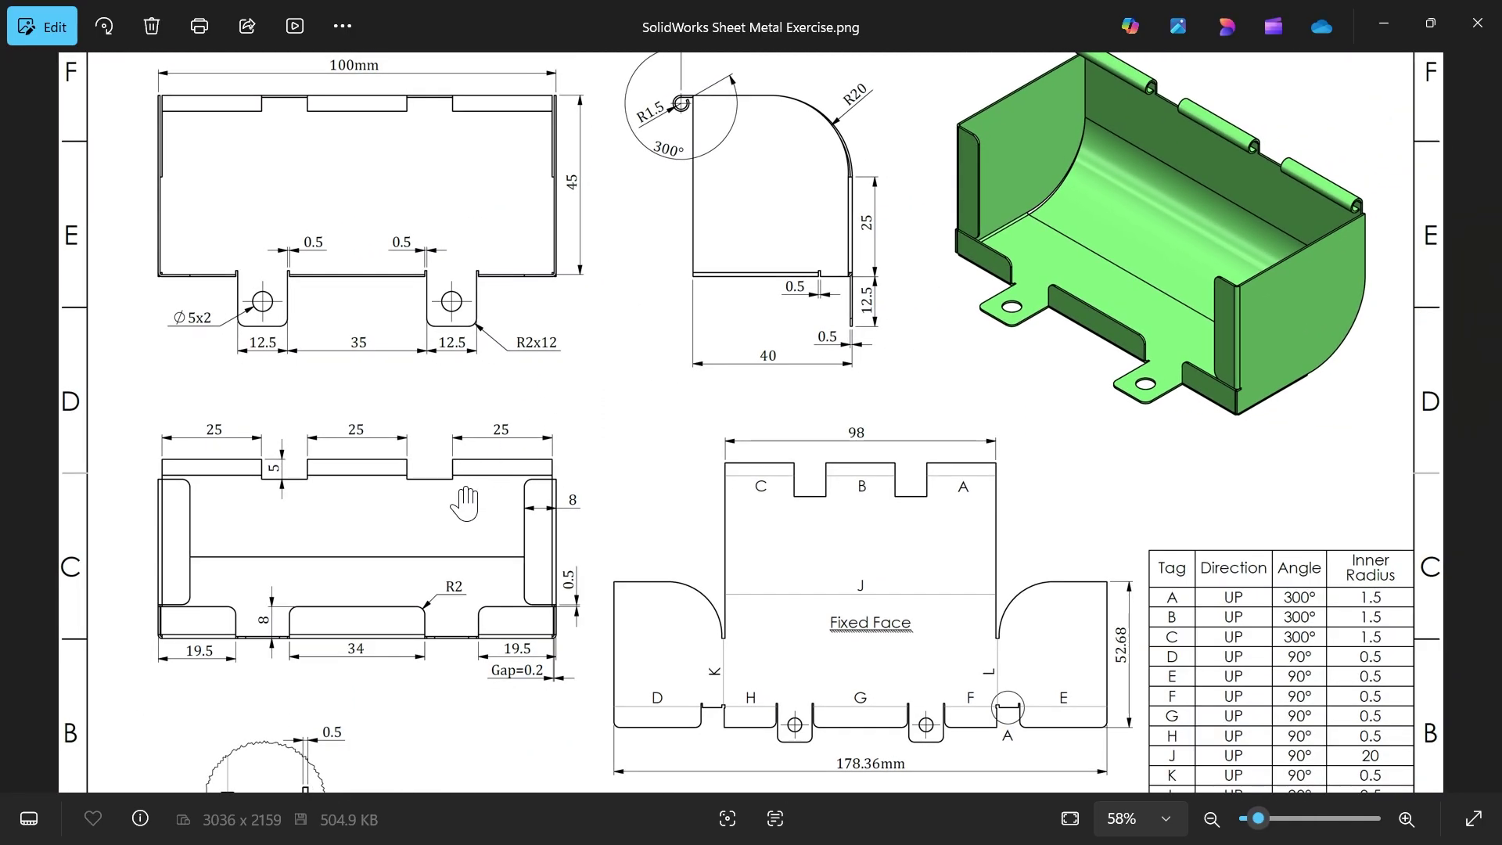
pyautogui.moveTo(465, 503); pyautogui.dragTo(454, 430)
pyautogui.scroll(3, 402, 479)
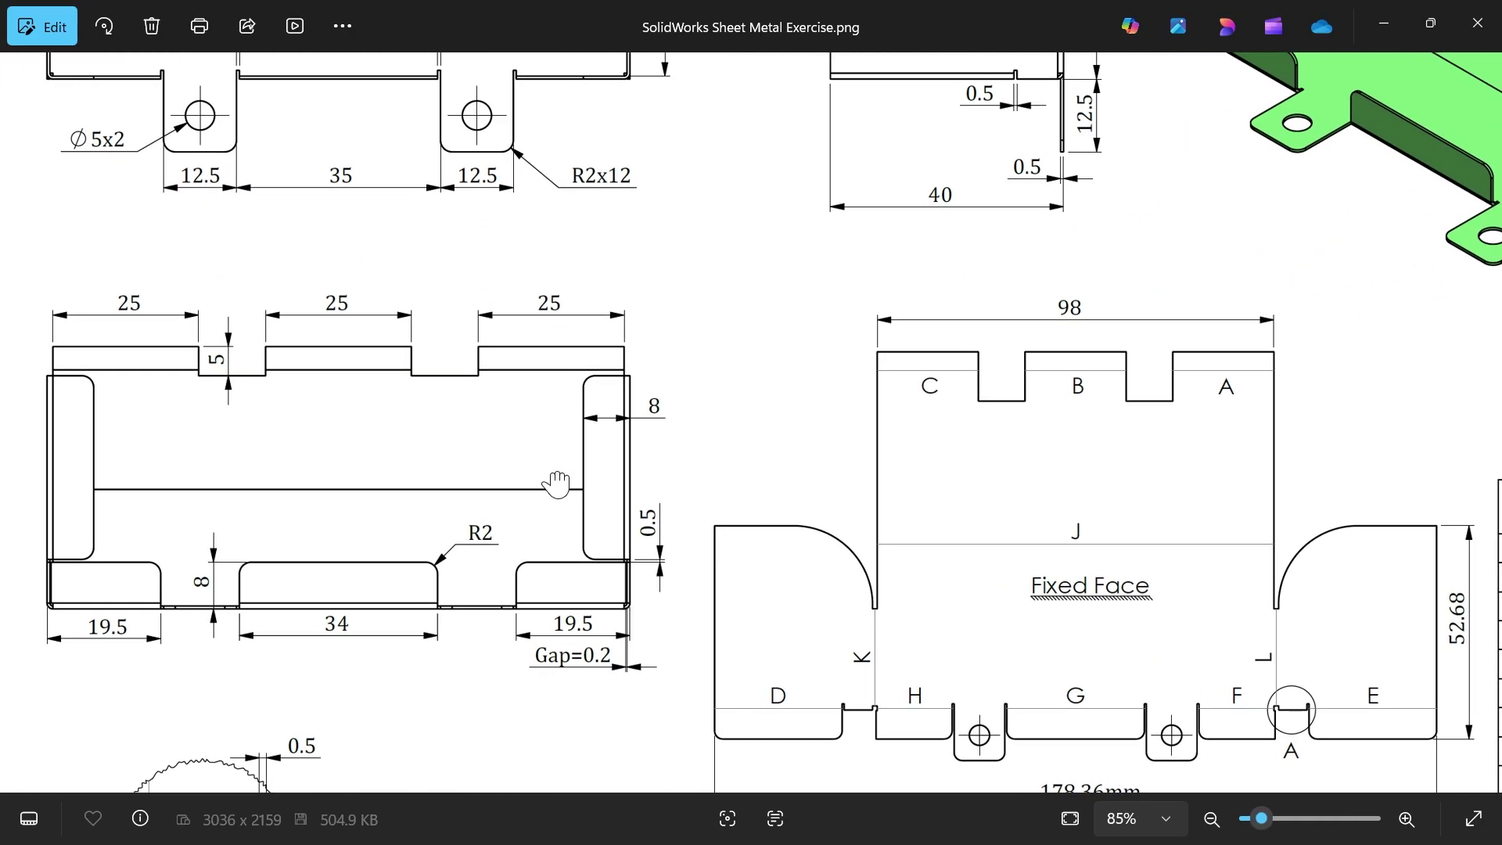
pyautogui.moveTo(557, 484); pyautogui.dragTo(625, 485)
pyautogui.moveTo(723, 291); pyautogui.dragTo(704, 603)
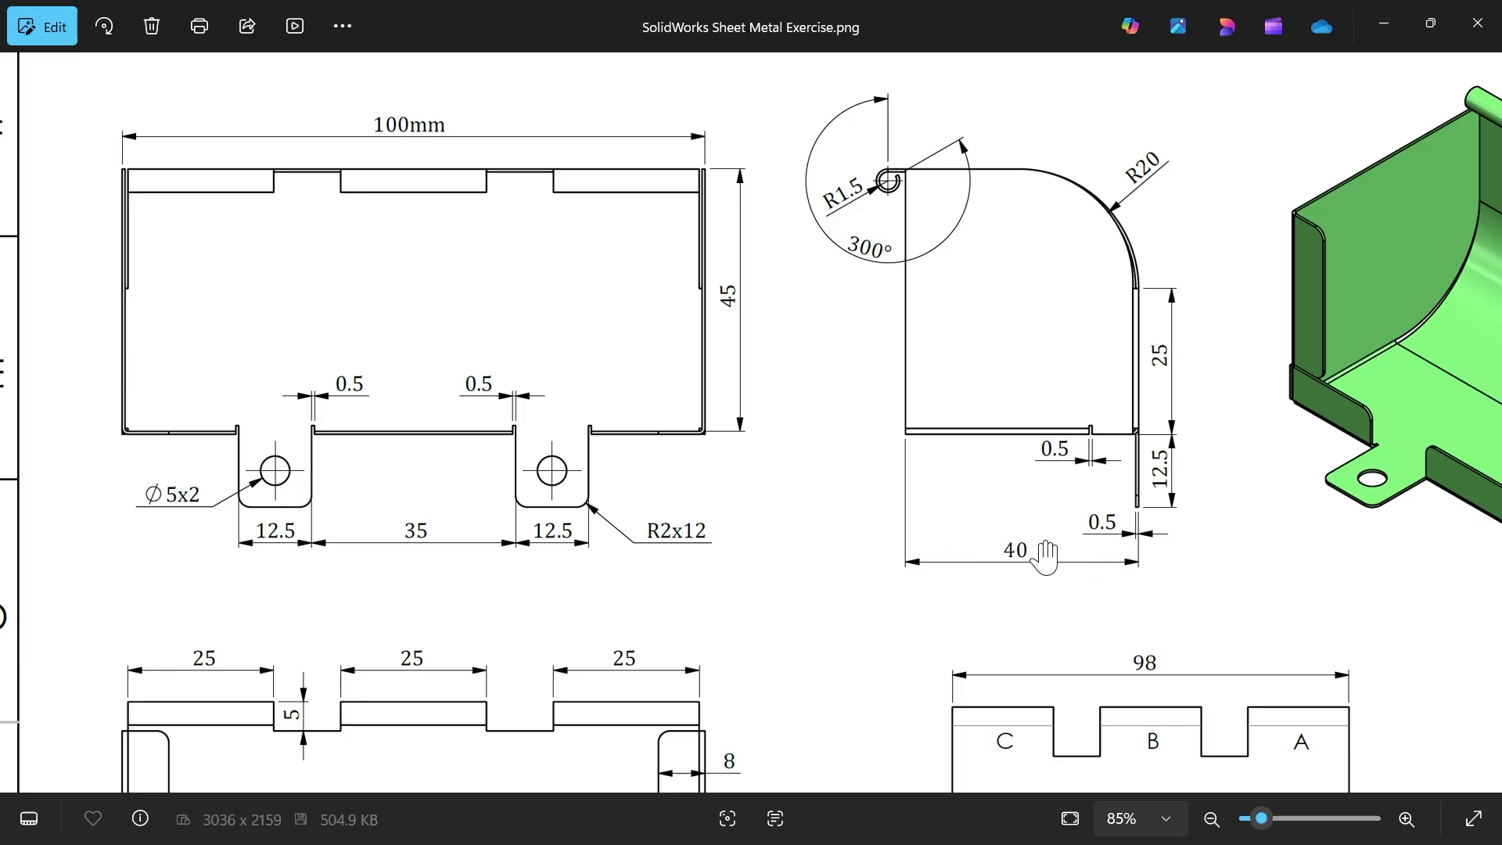
pyautogui.moveTo(978, 598); pyautogui.dragTo(879, 235)
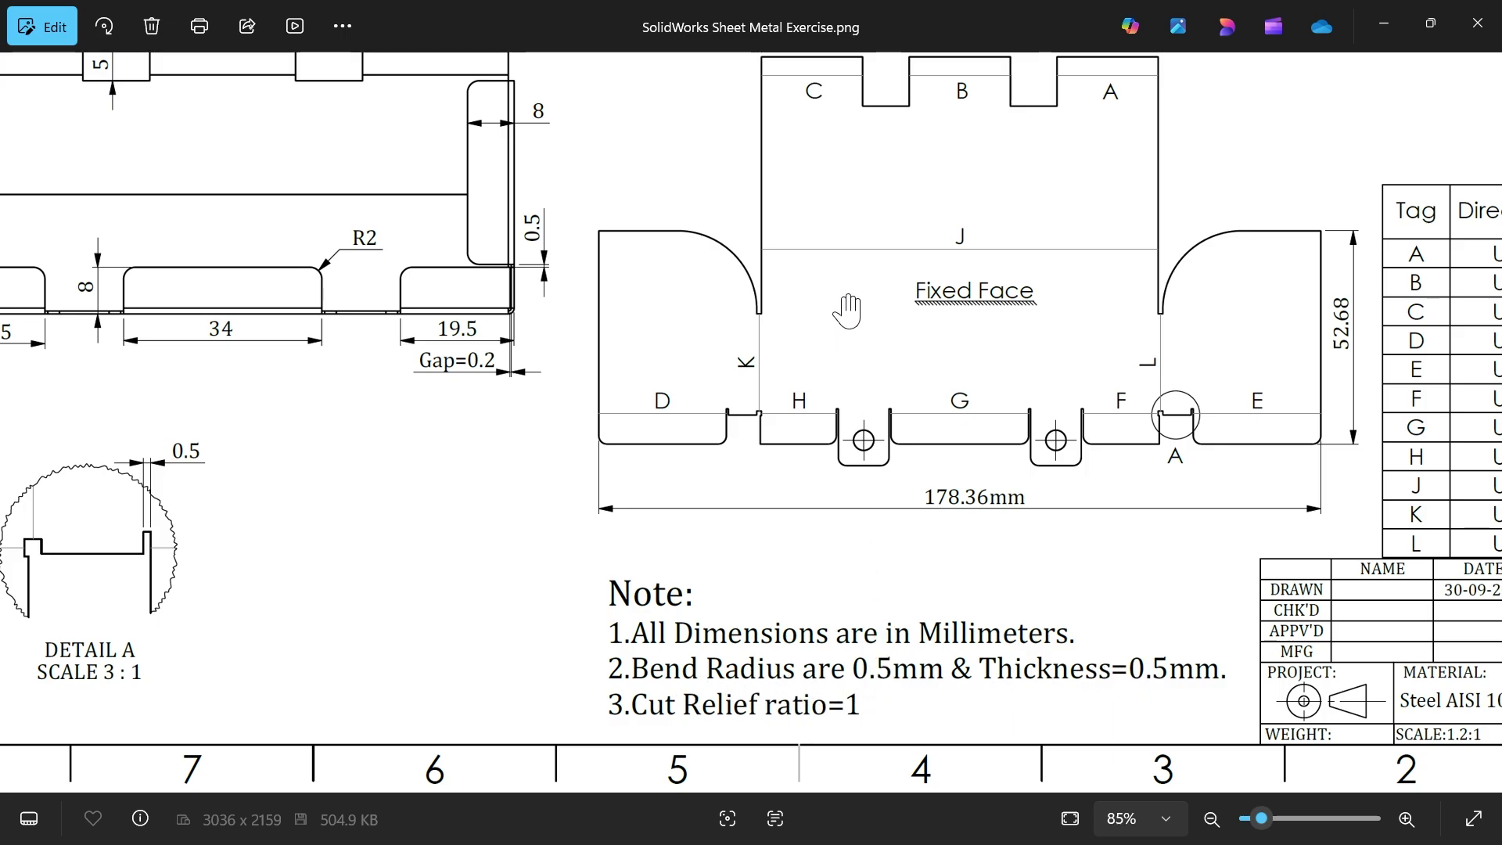
pyautogui.moveTo(847, 311)
pyautogui.mouseDown()
pyautogui.moveTo(878, 395)
pyautogui.moveTo(922, 734)
pyautogui.mouseUp()
pyautogui.moveTo(922, 329); pyautogui.dragTo(872, 492)
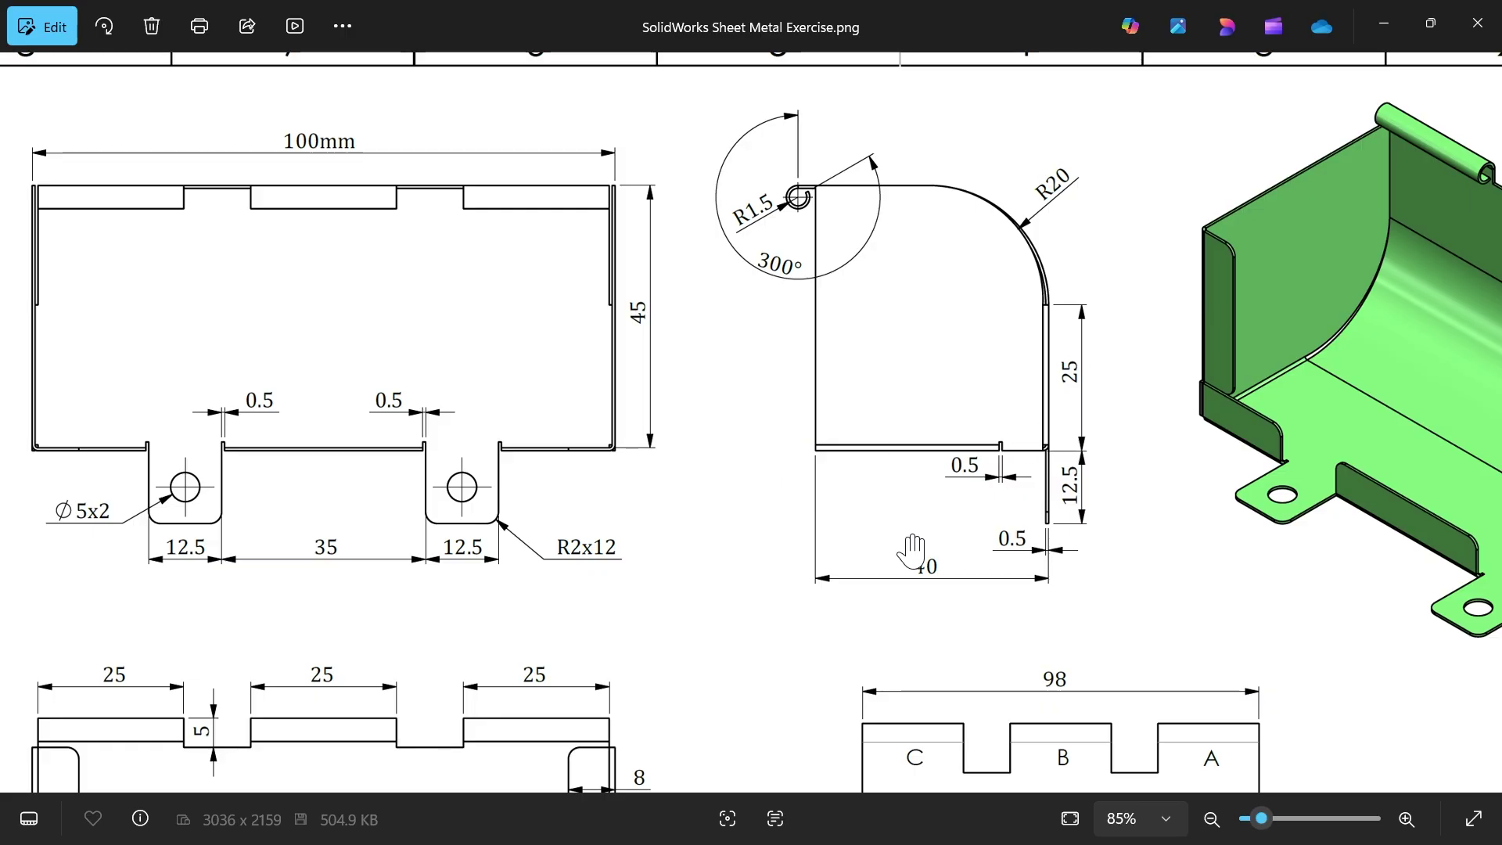
# Step: Back in SOLIDWORKS, draw a centre rectangle on the Top Plane centred on the origin
pyautogui.click(1430, 24)
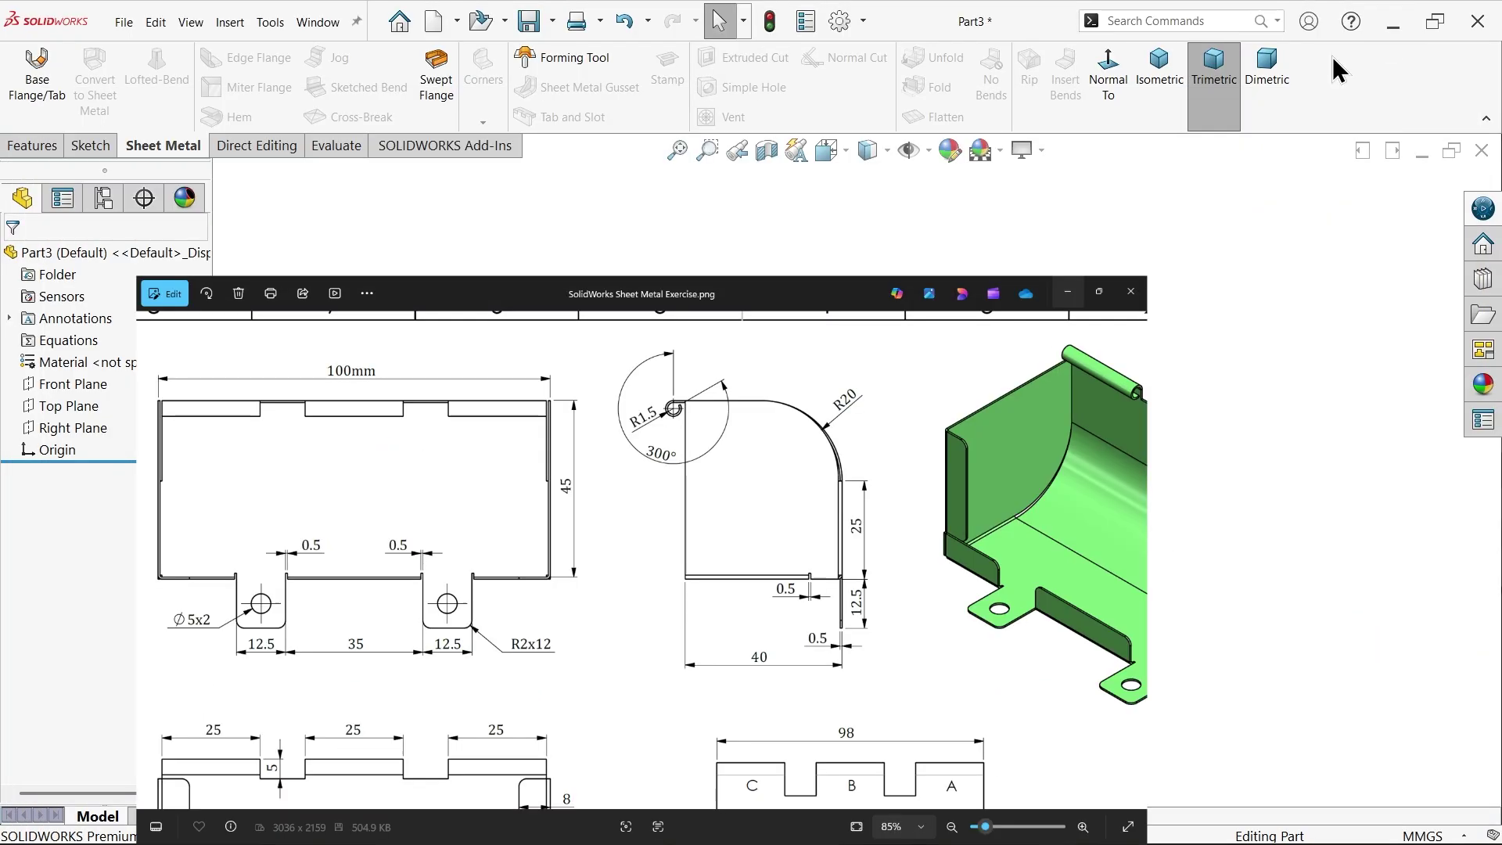
pyautogui.click(1339, 71)
pyautogui.click(63, 407)
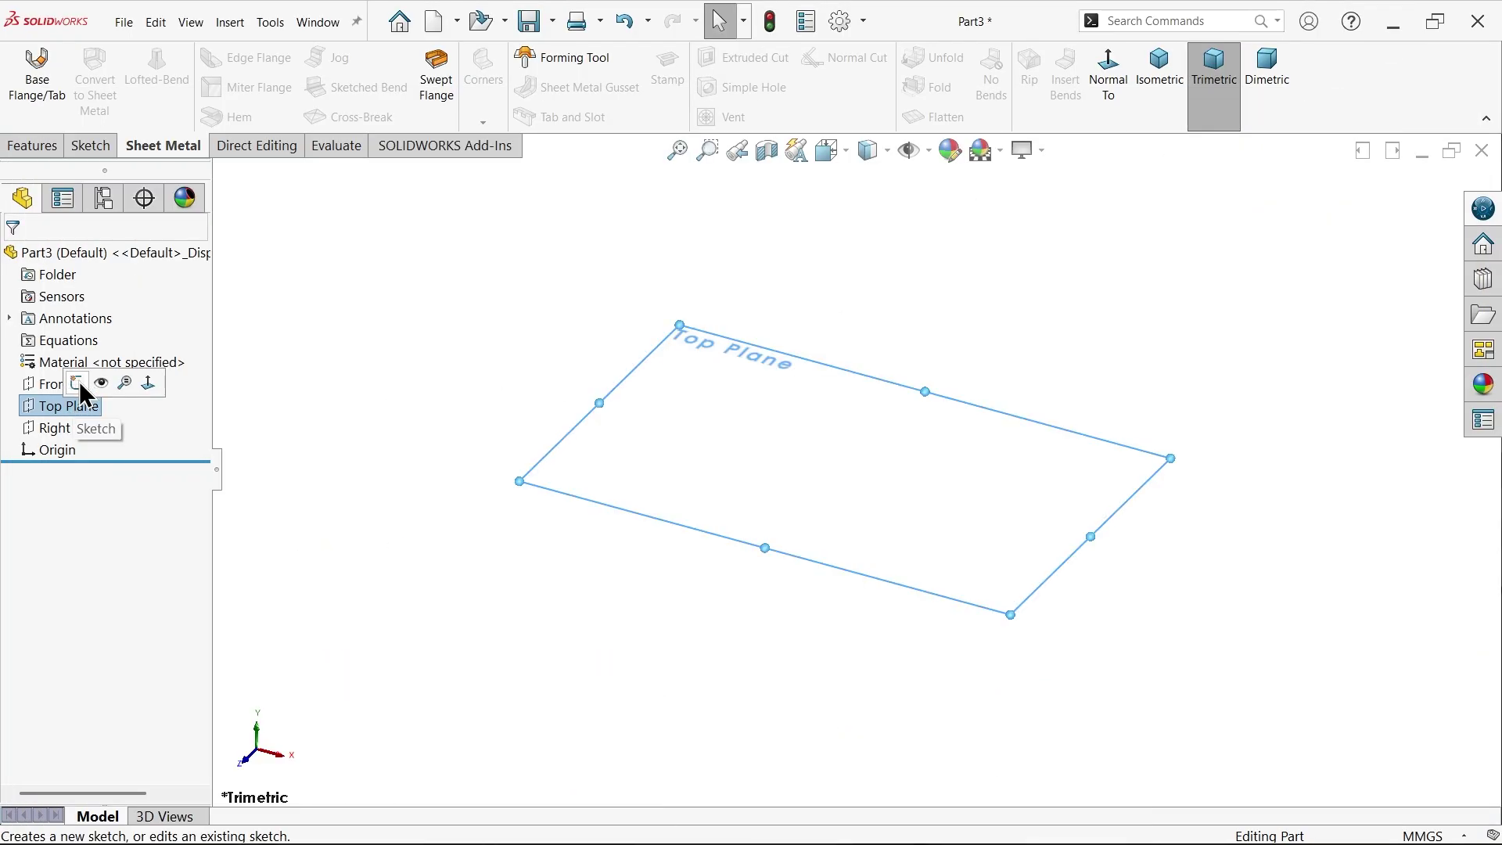
pyautogui.click(78, 383)
pyautogui.click(147, 87)
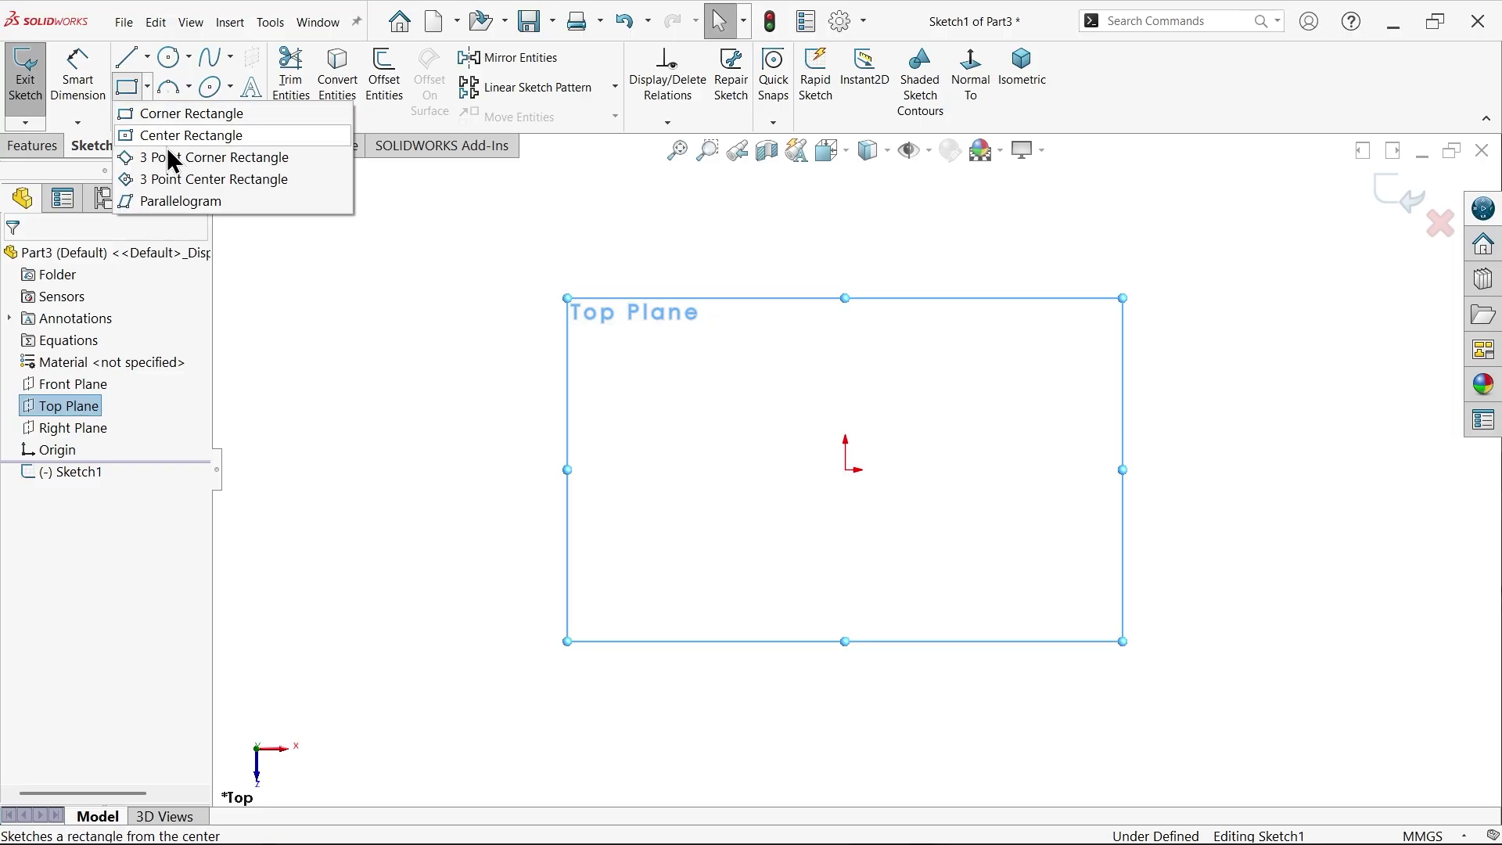
pyautogui.click(177, 136)
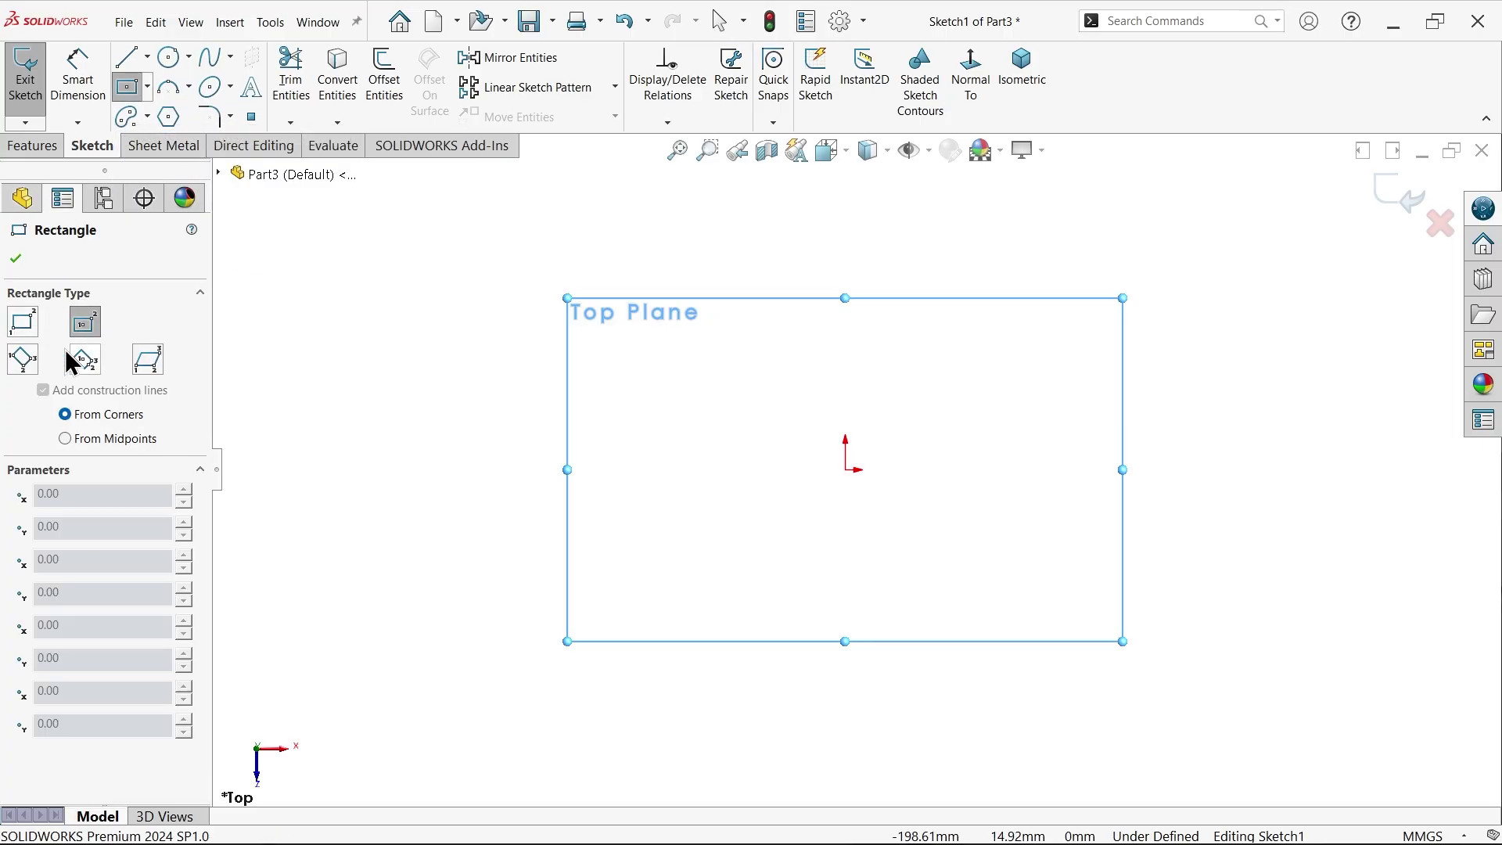
pyautogui.click(845, 471)
pyautogui.click(572, 384)
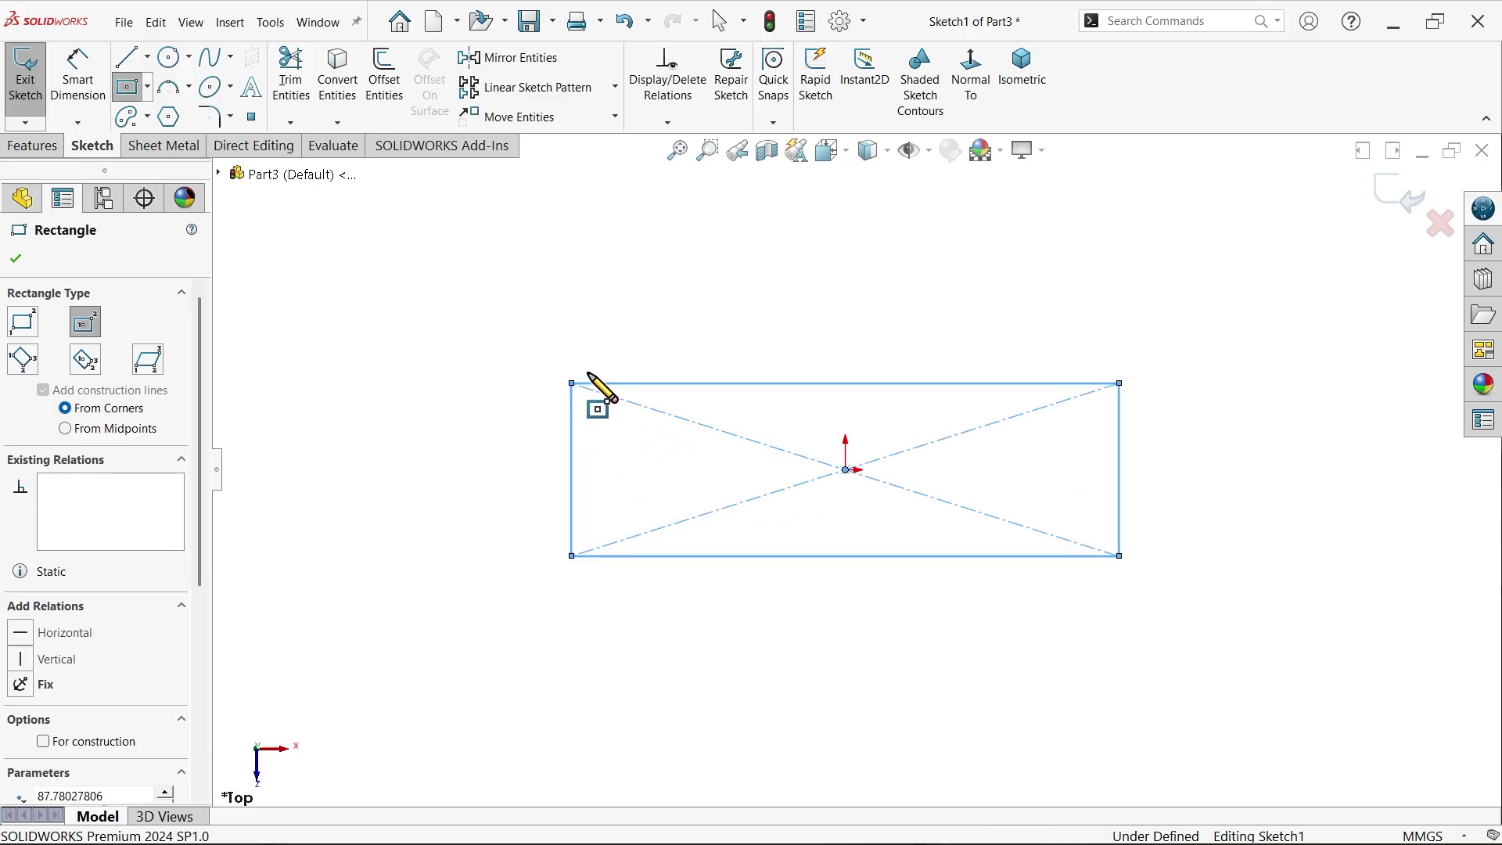
pyautogui.rightClick(635, 308)
pyautogui.click(707, 323)
# Step: Dimension the rectangle's long edge to 100 mm and short edge to 25 mm
pyautogui.click(1034, 69)
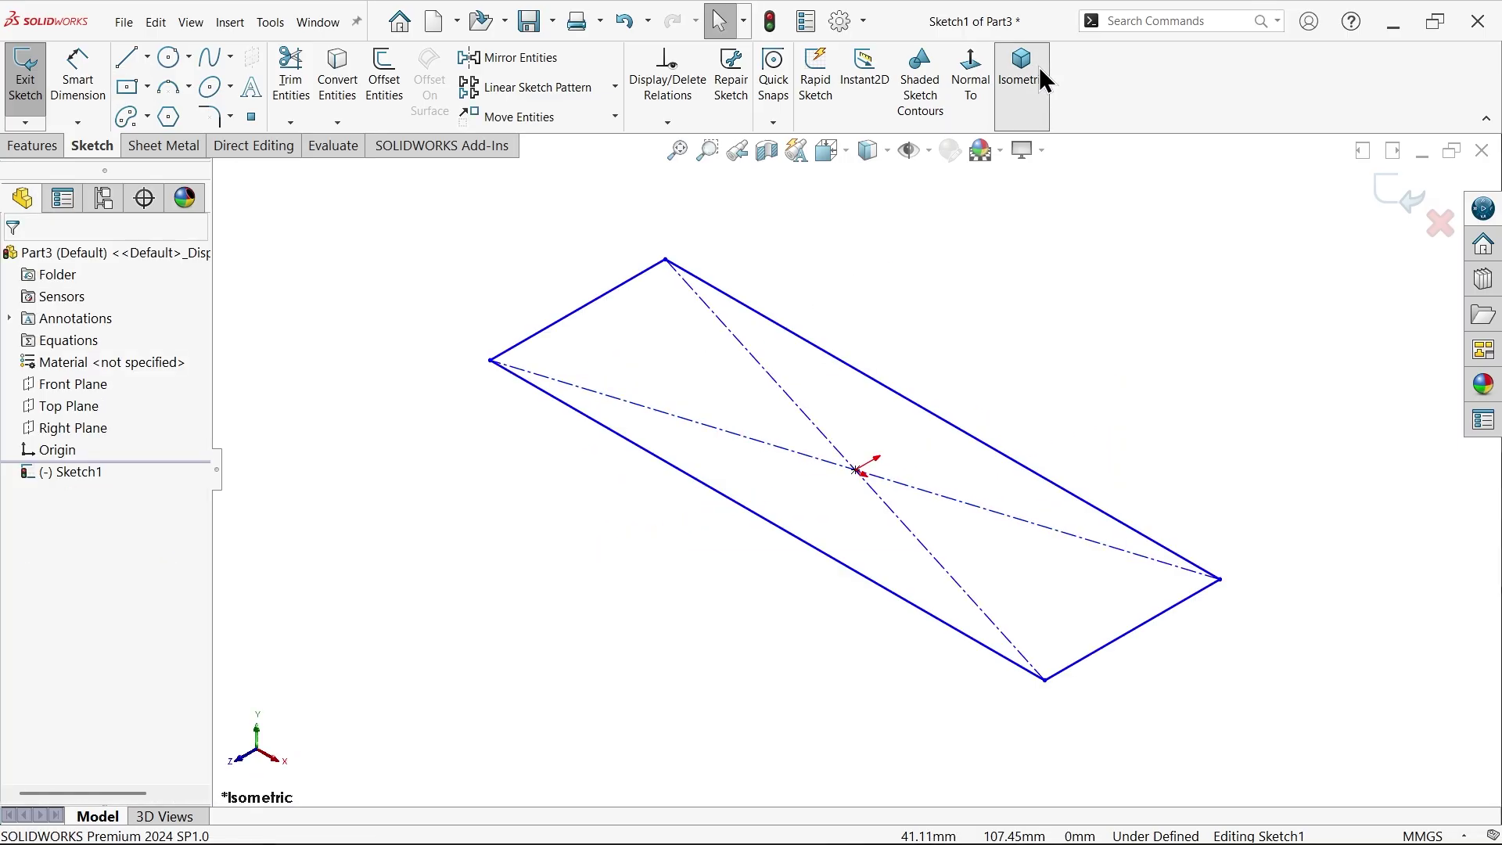
pyautogui.click(78, 78)
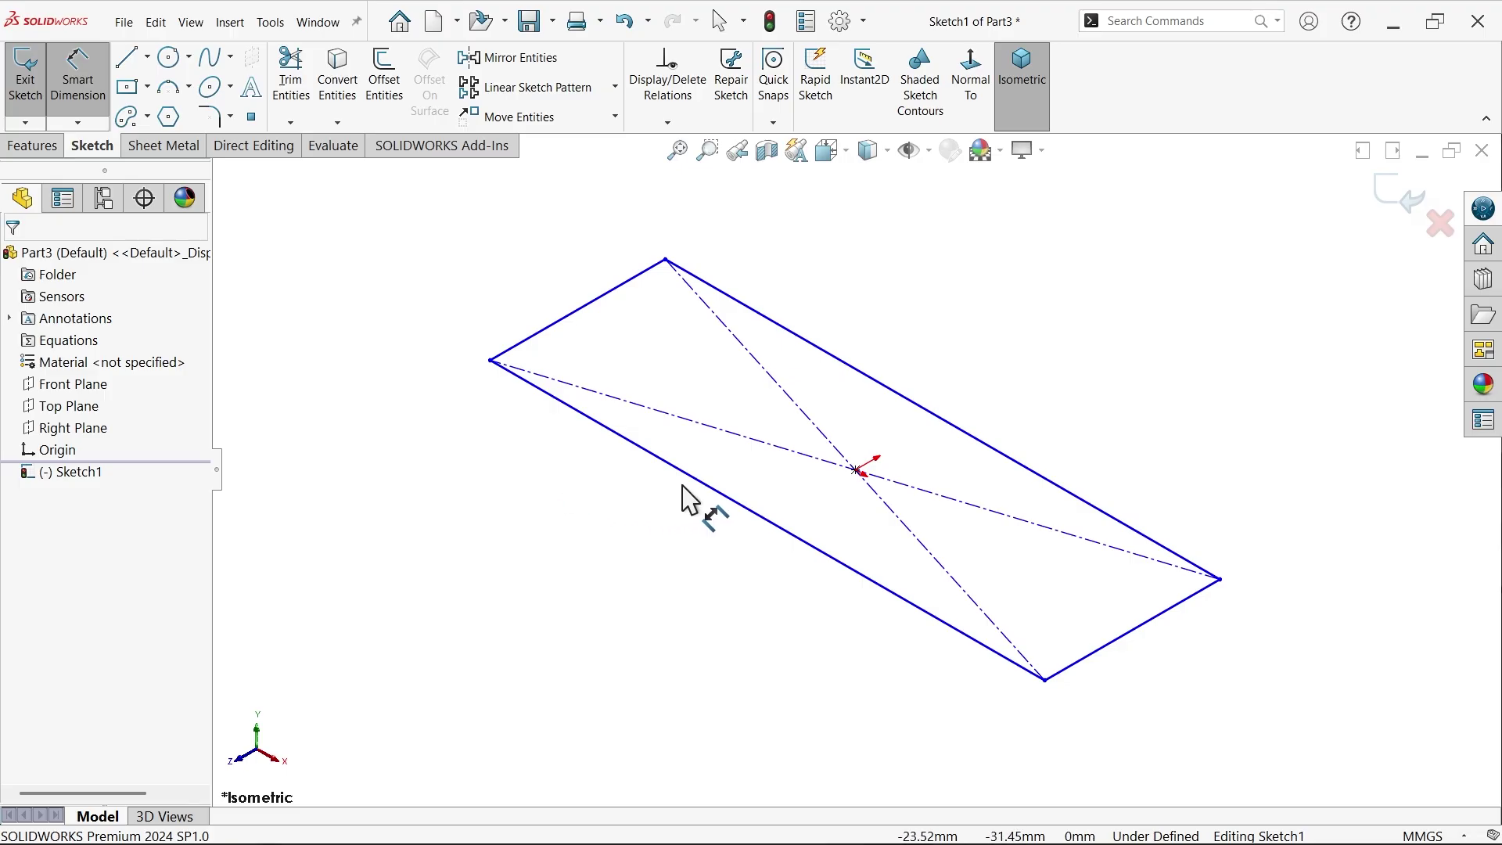
pyautogui.click(706, 486)
pyautogui.click(671, 540)
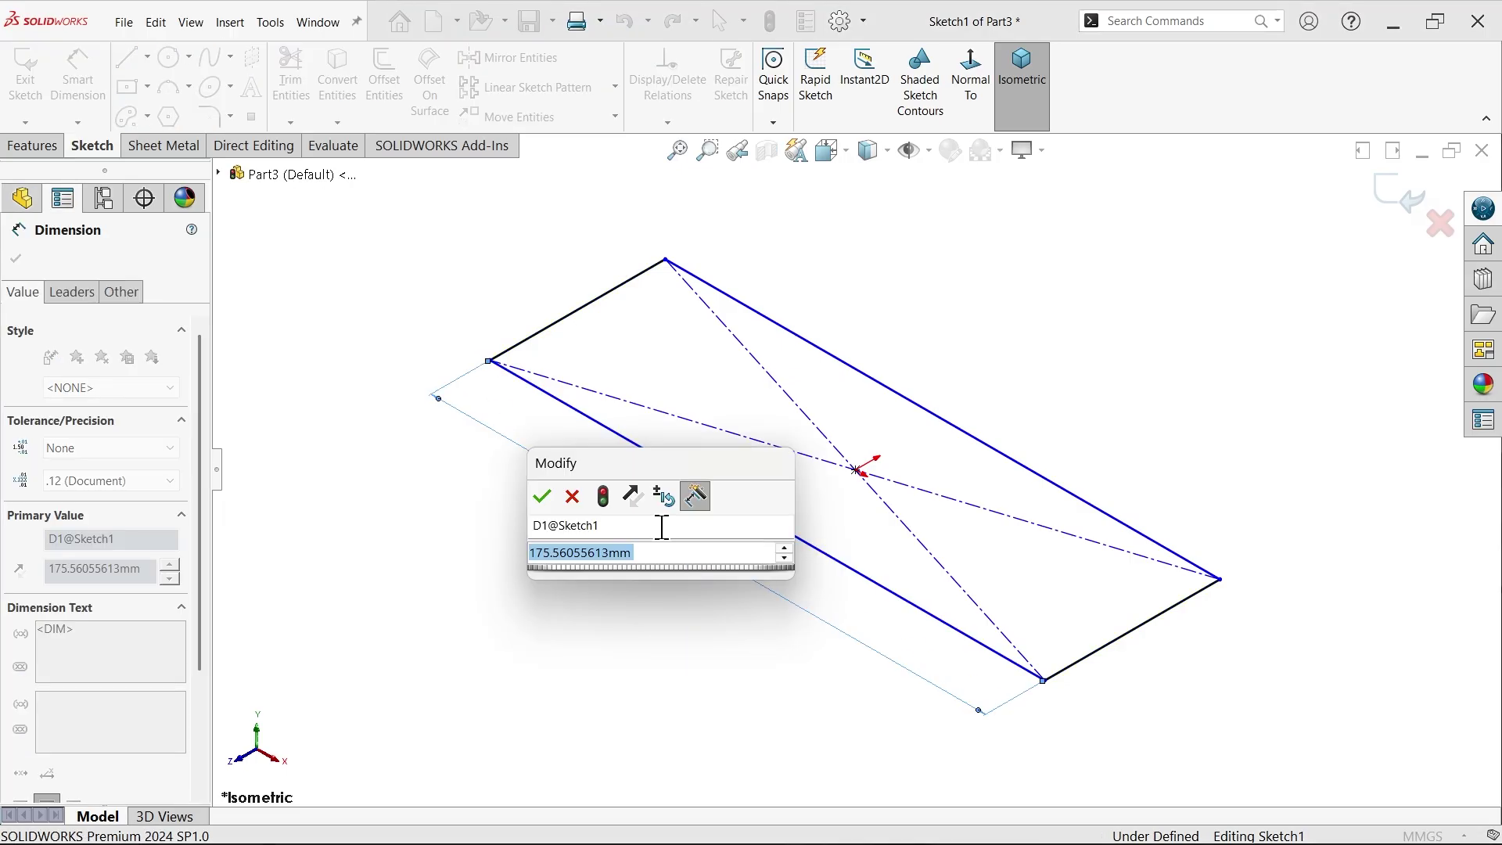
pyautogui.write('100')
pyautogui.click(542, 497)
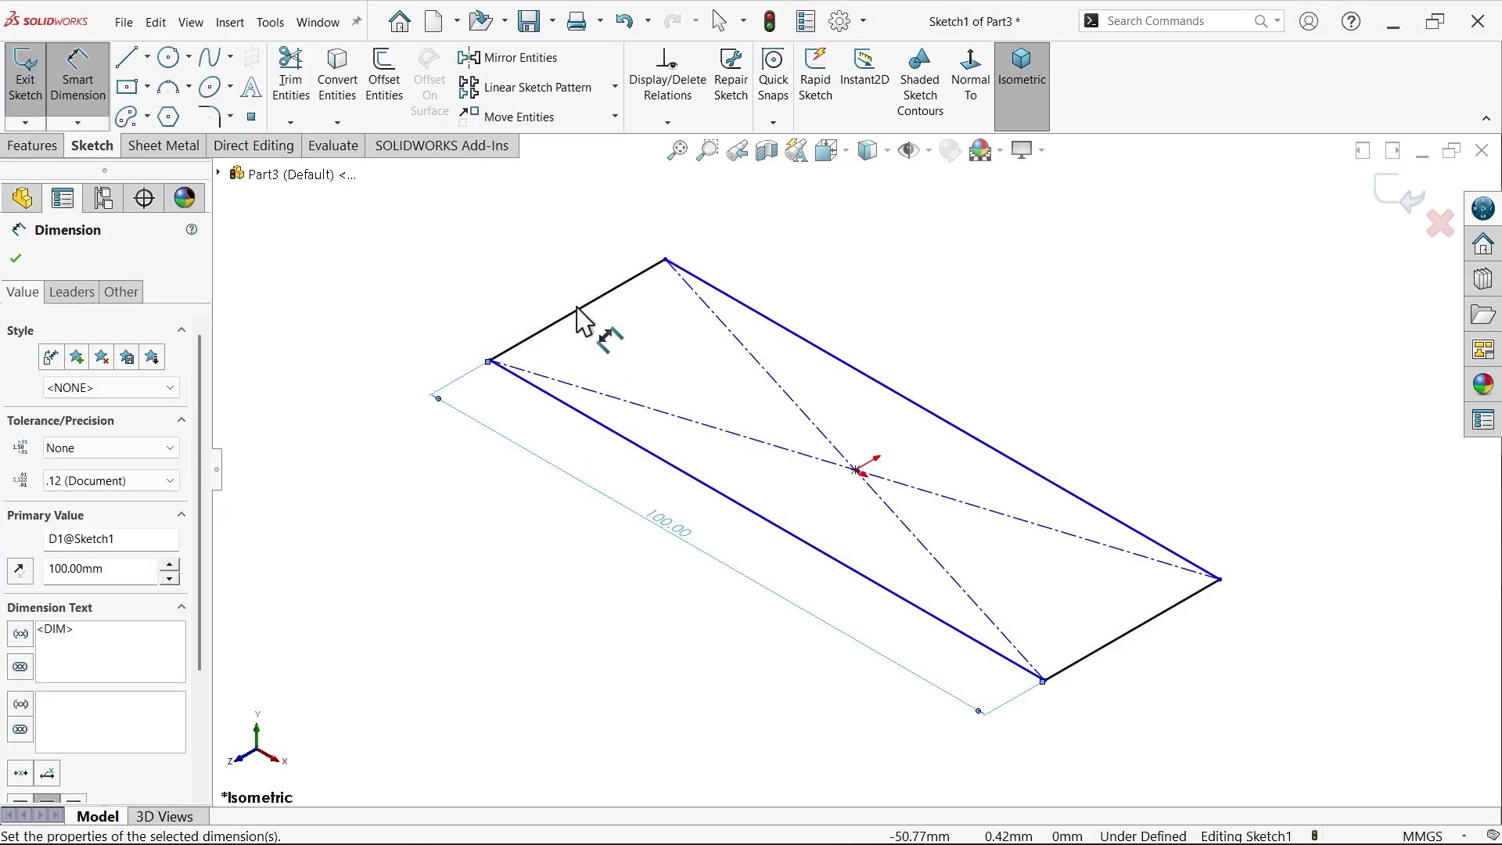
pyautogui.click(575, 323)
pyautogui.click(532, 274)
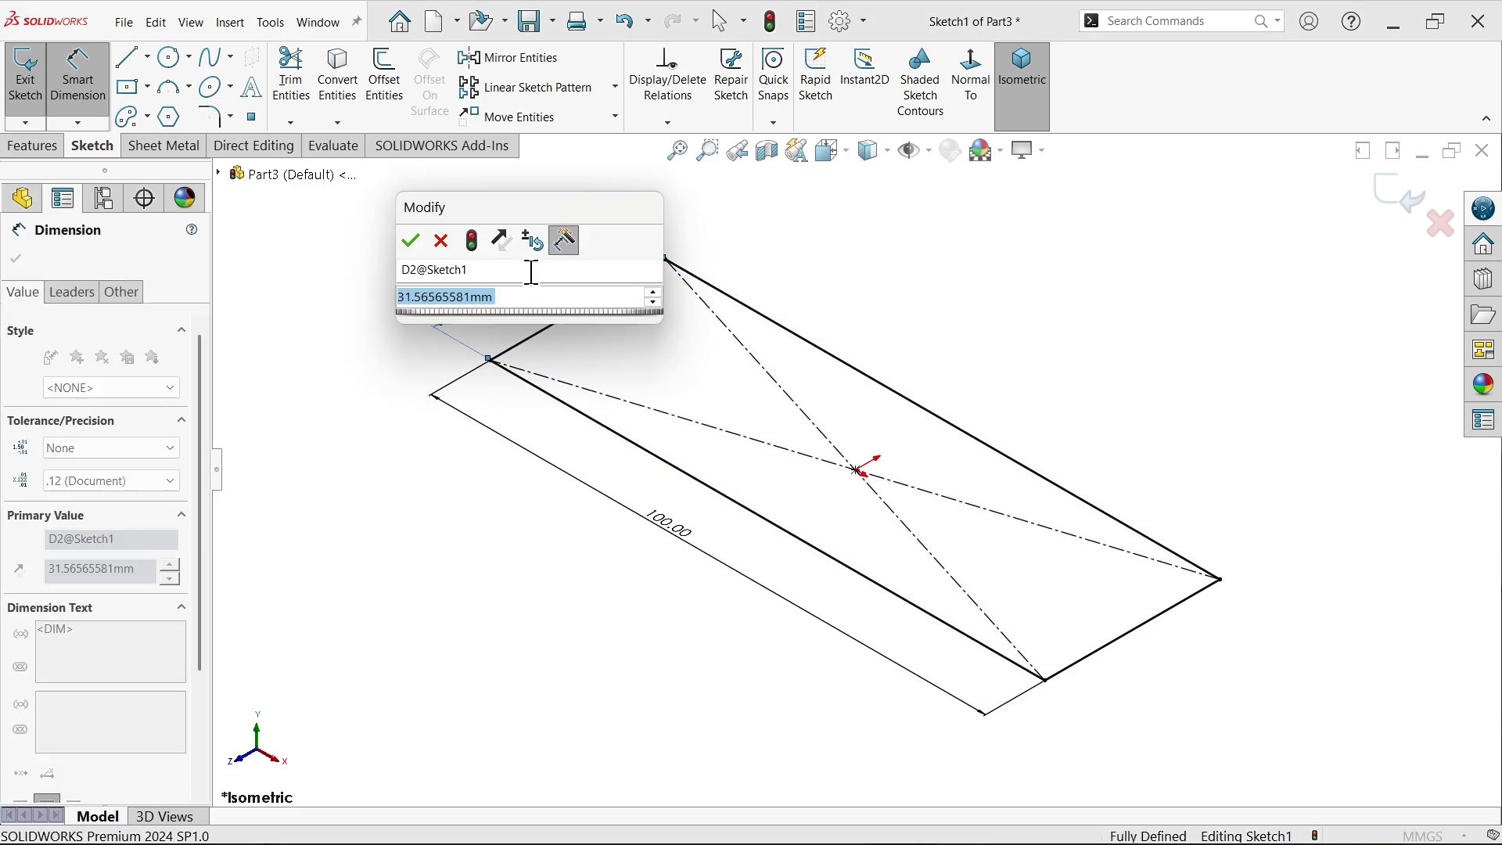
pyautogui.write('25')
pyautogui.click(411, 240)
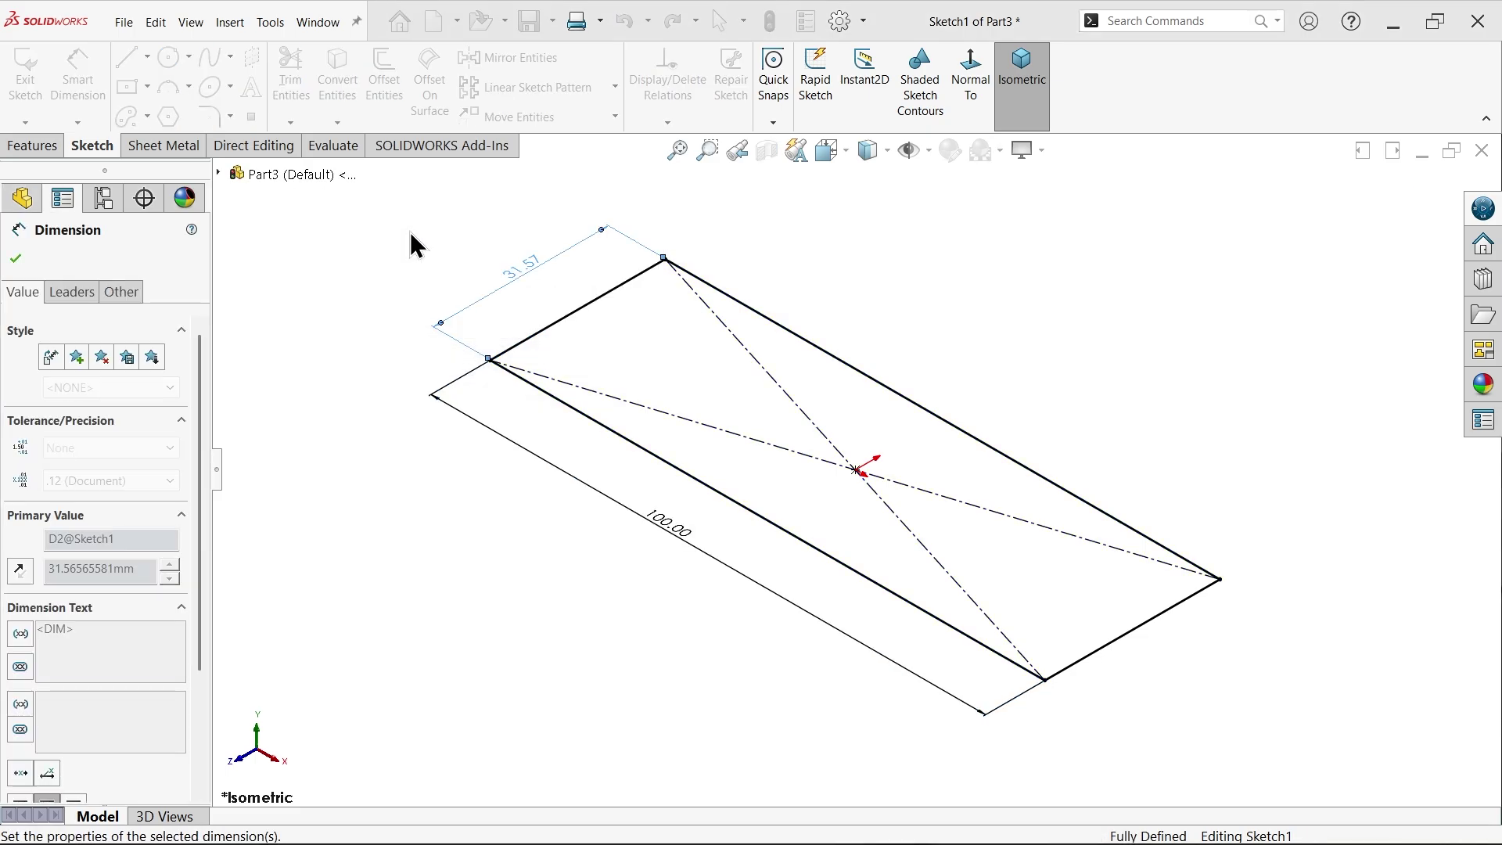
pyautogui.click(172, 146)
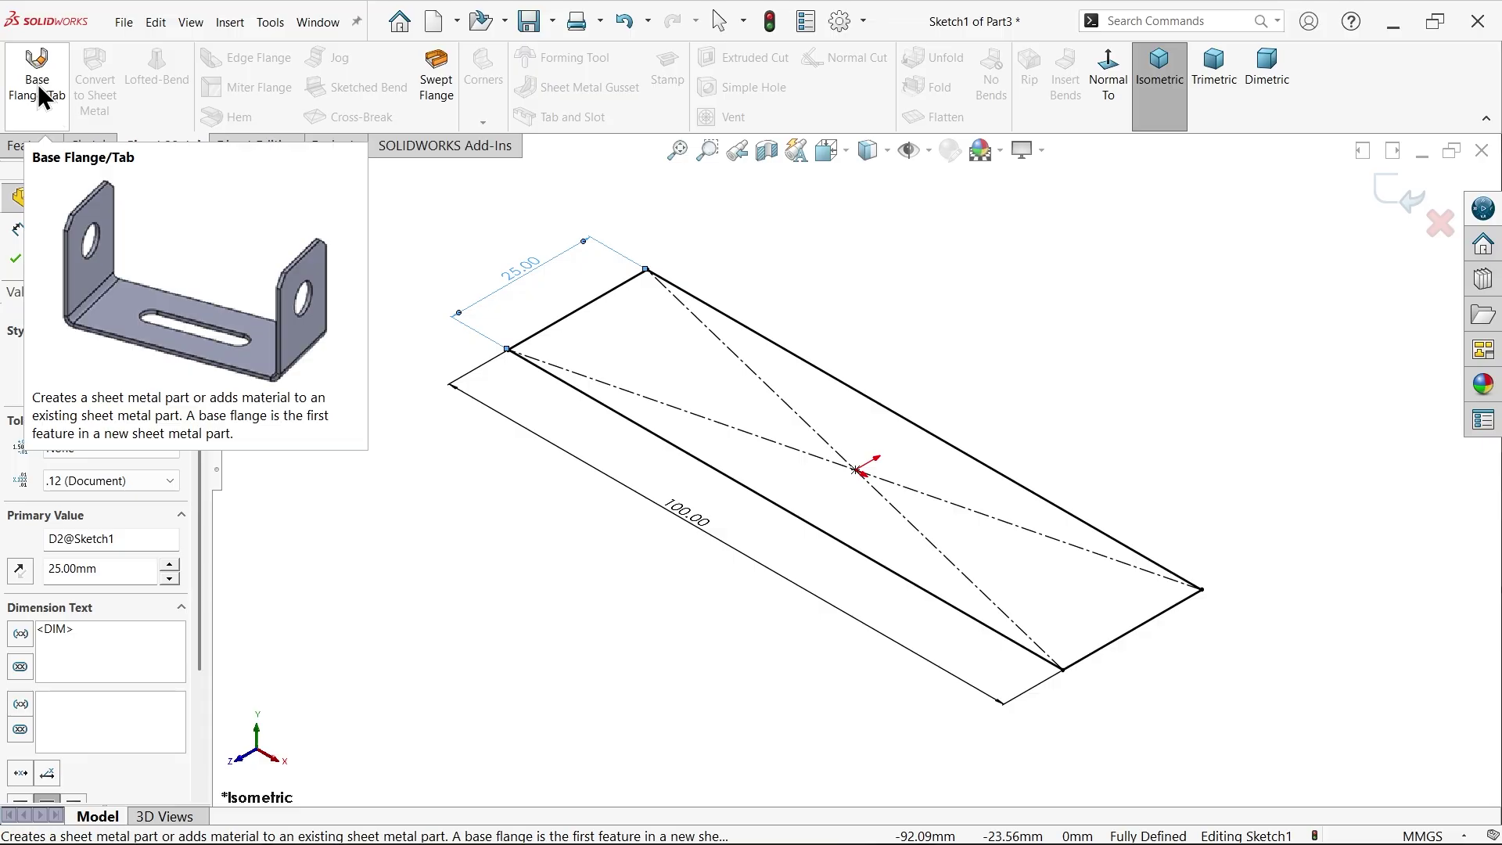
# Step: Create Base-Flange1 at 0.5 mm thickness, K-factor 0.5, rectangular relief with ratio 1
pyautogui.click(37, 82)
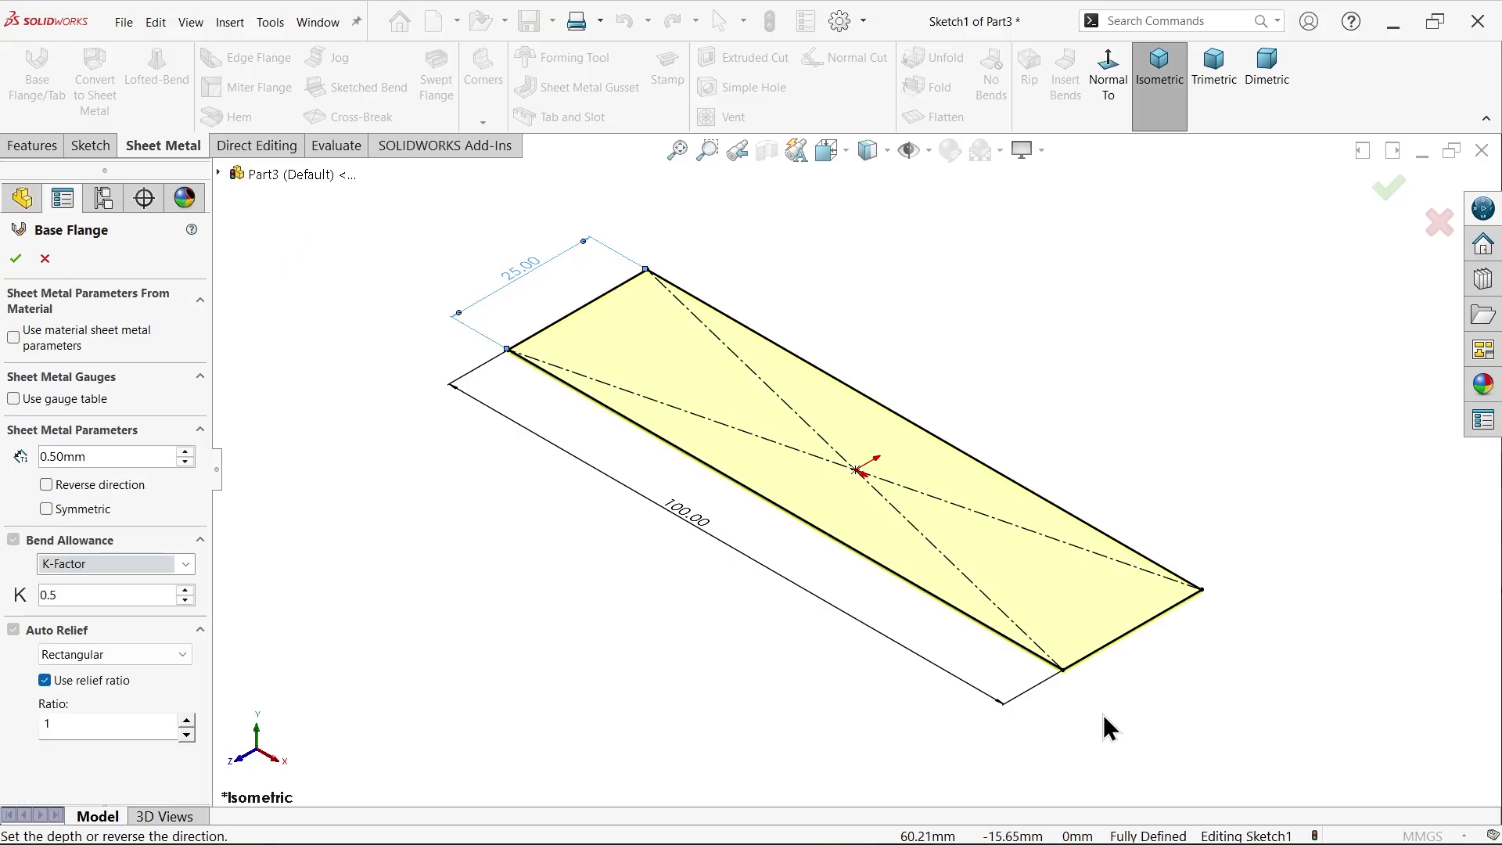
pyautogui.scroll(-2, 1074, 686)
pyautogui.scroll(-3, 1074, 686)
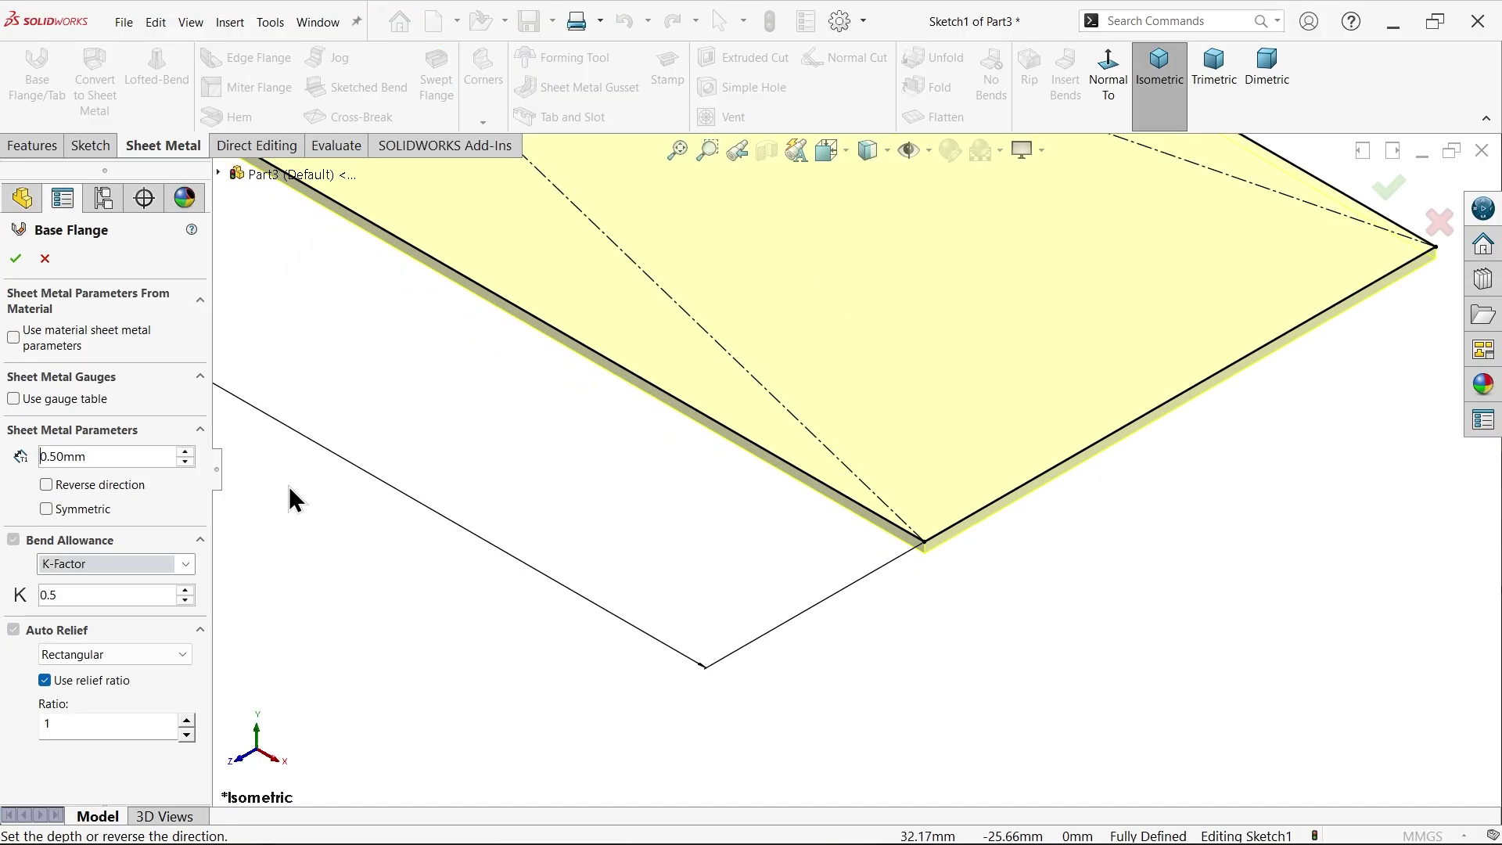
pyautogui.moveTo(122, 464); pyautogui.dragTo(11, 454)
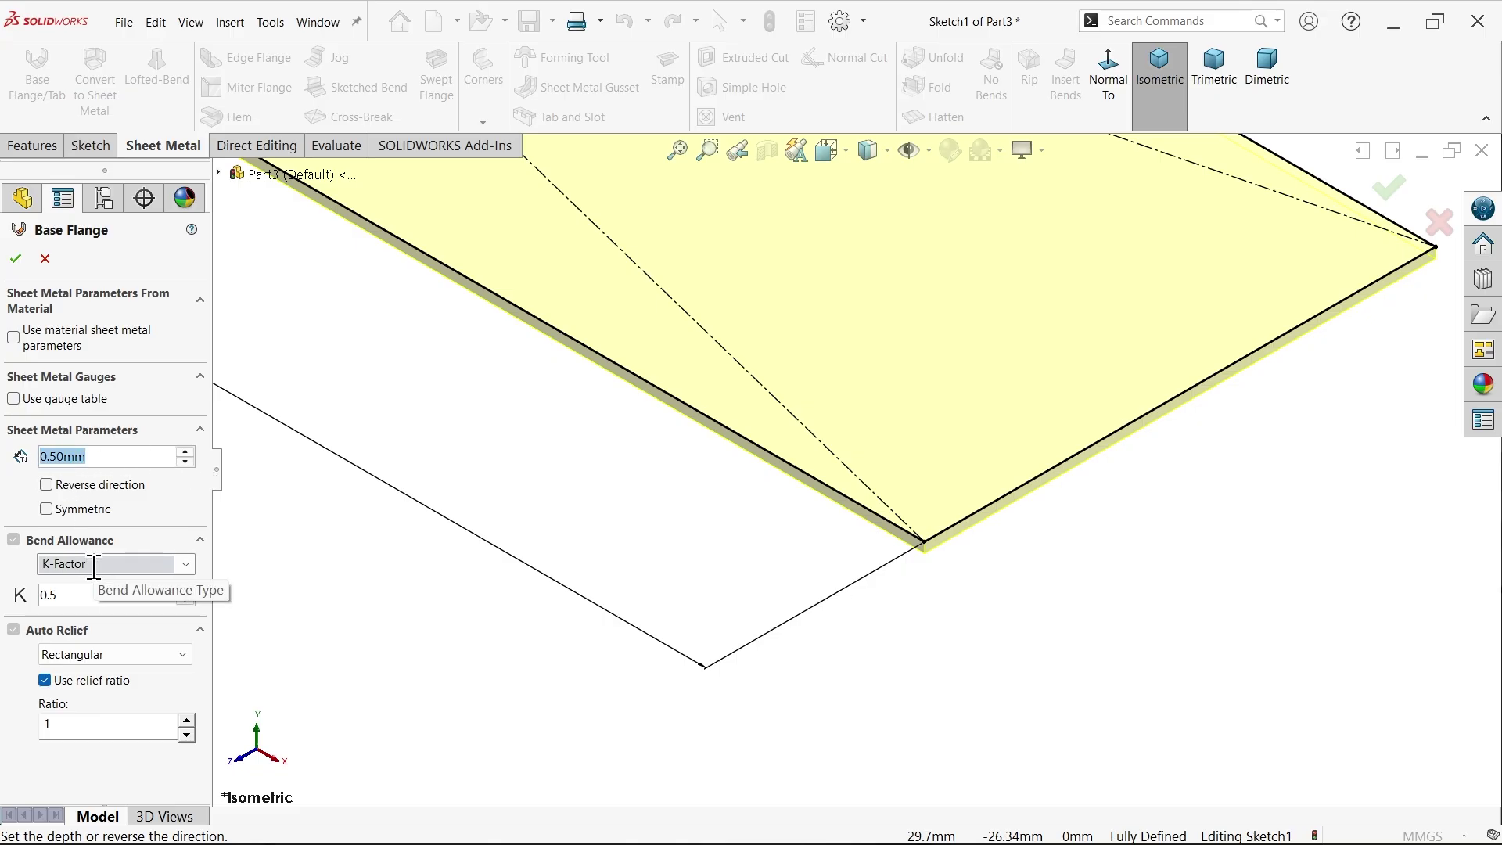
pyautogui.click(97, 658)
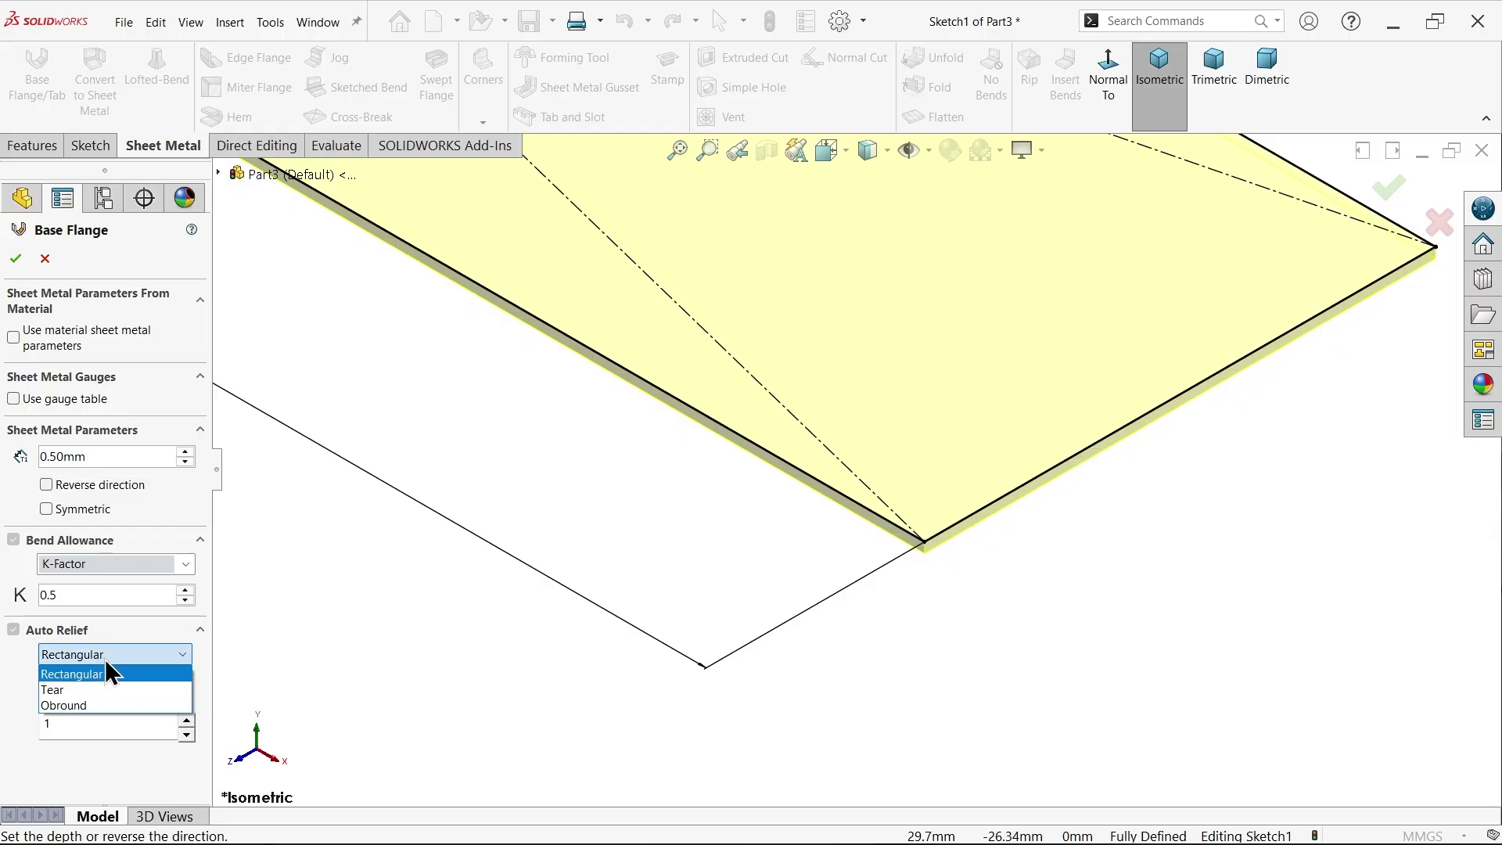
pyautogui.click(108, 663)
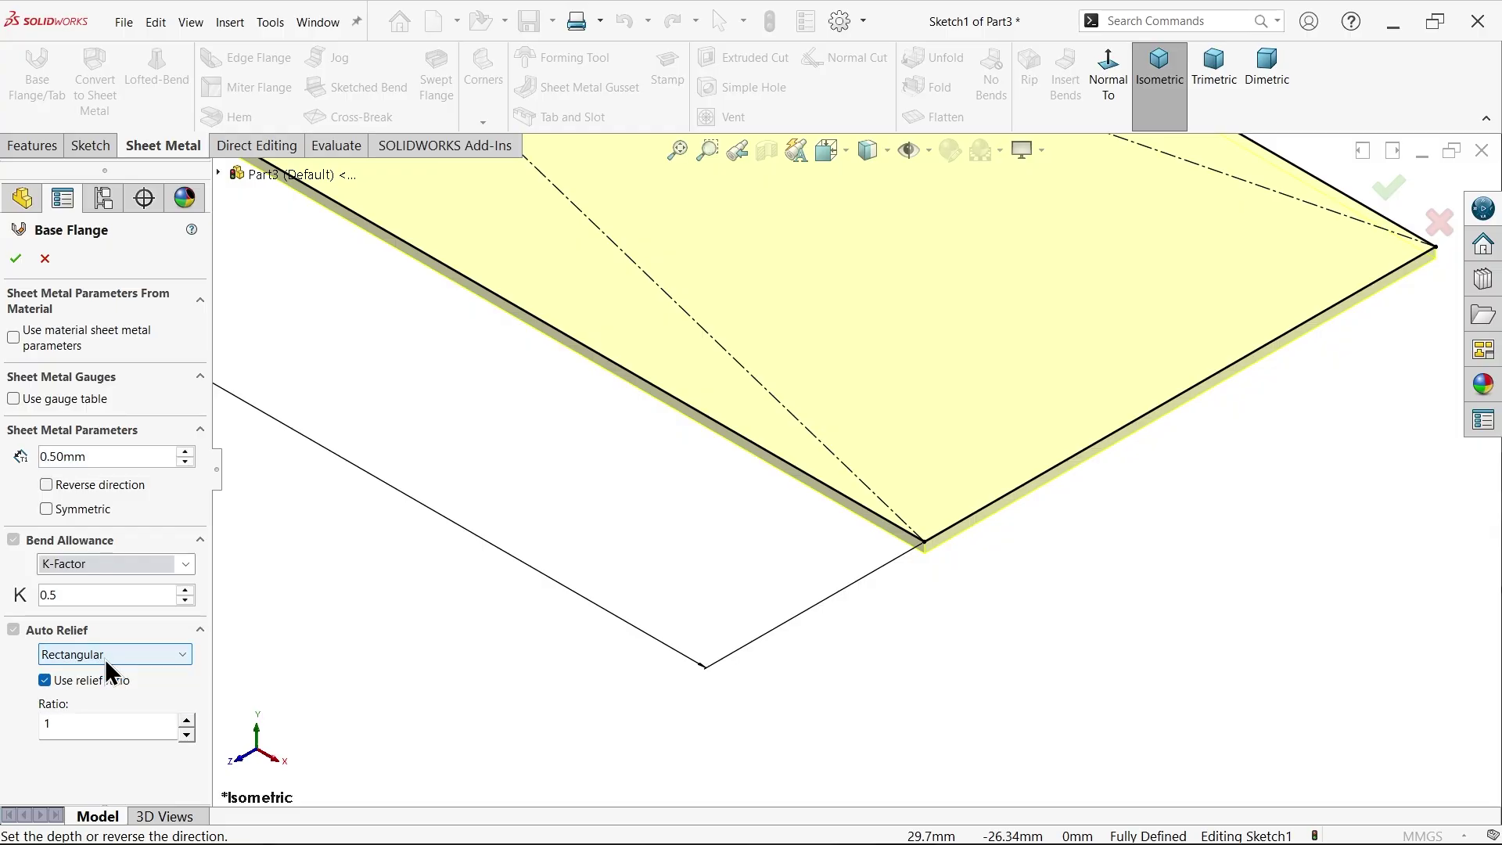
pyautogui.click(75, 722)
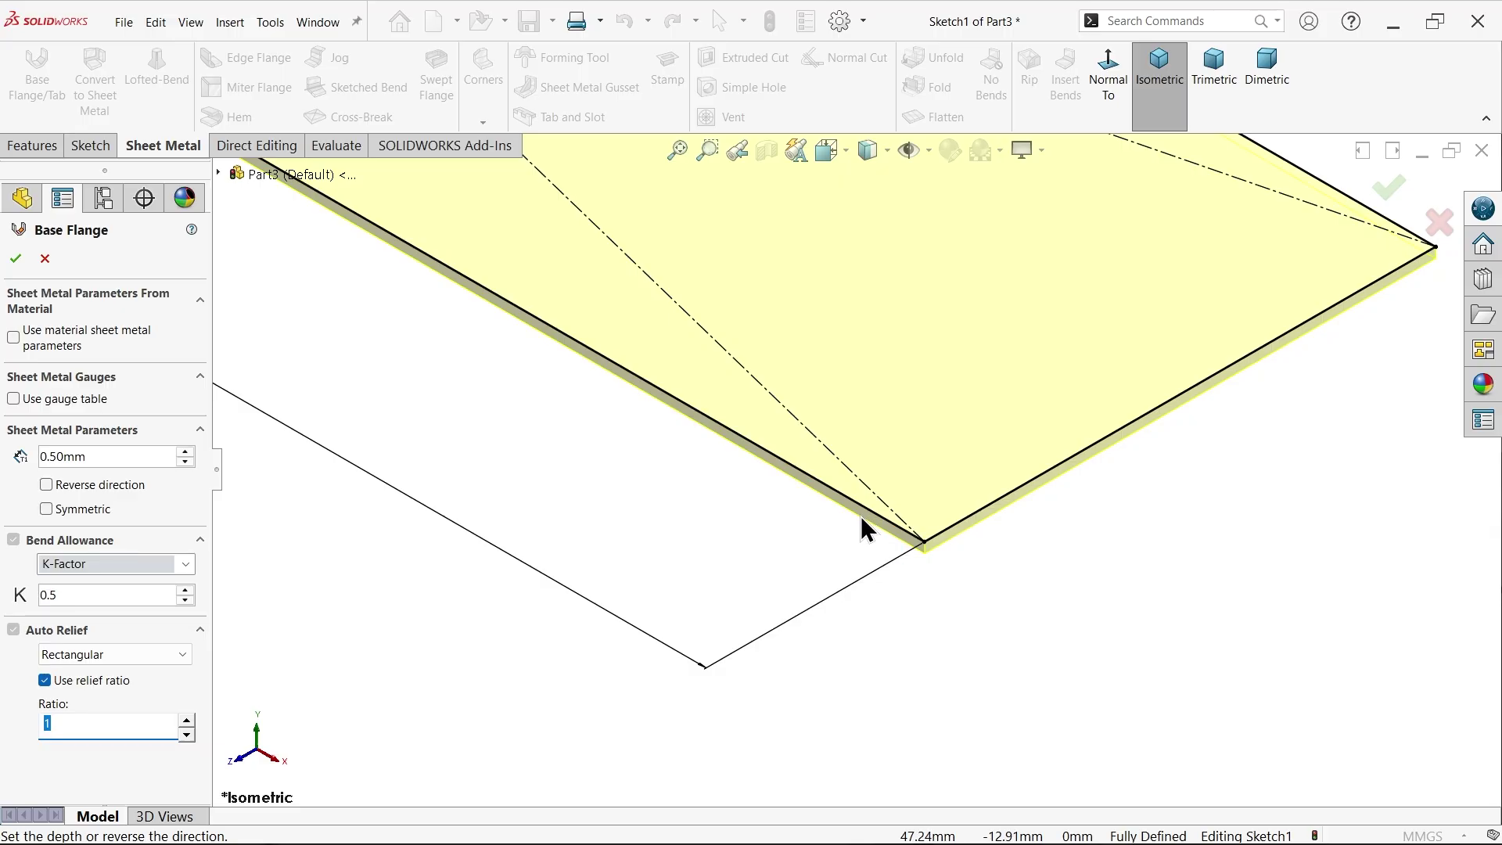
pyautogui.click(16, 259)
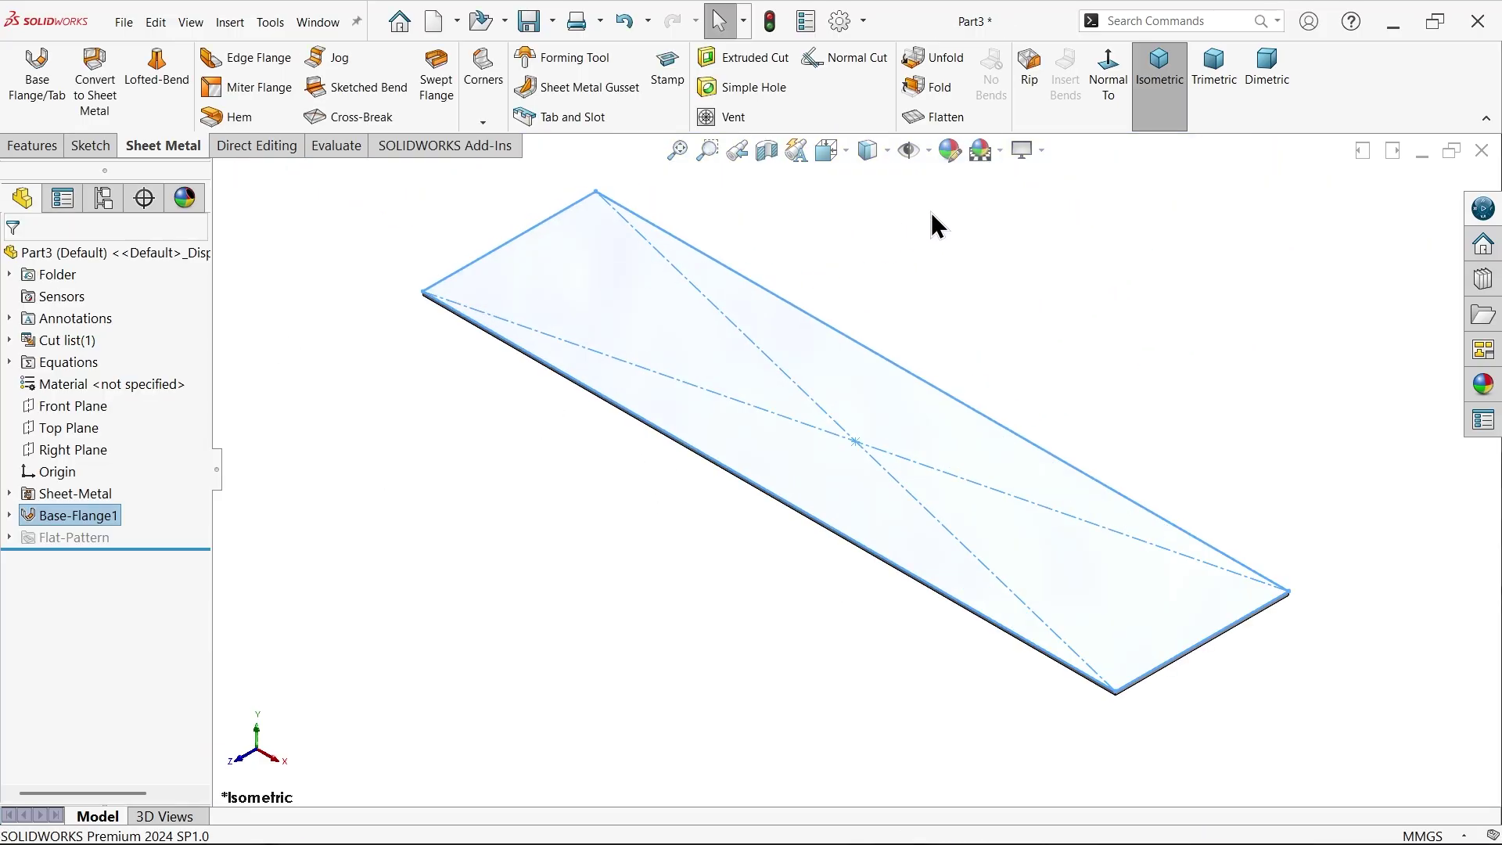
# Step: Toggle realistic shading and apply the light green appearance swatch to the plate
pyautogui.click(1041, 150)
pyautogui.click(1039, 180)
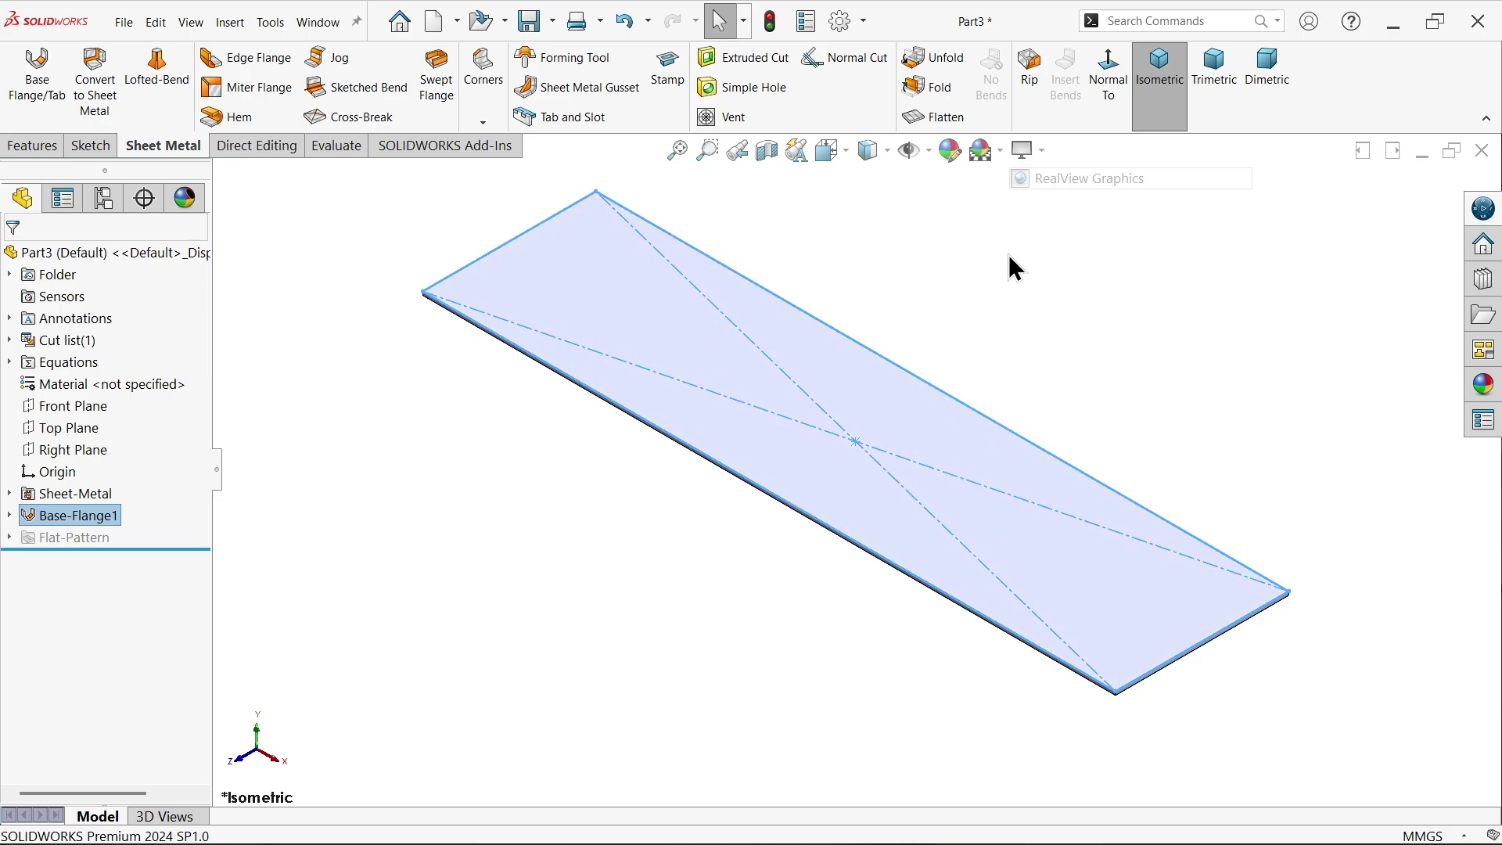
pyautogui.click(1008, 257)
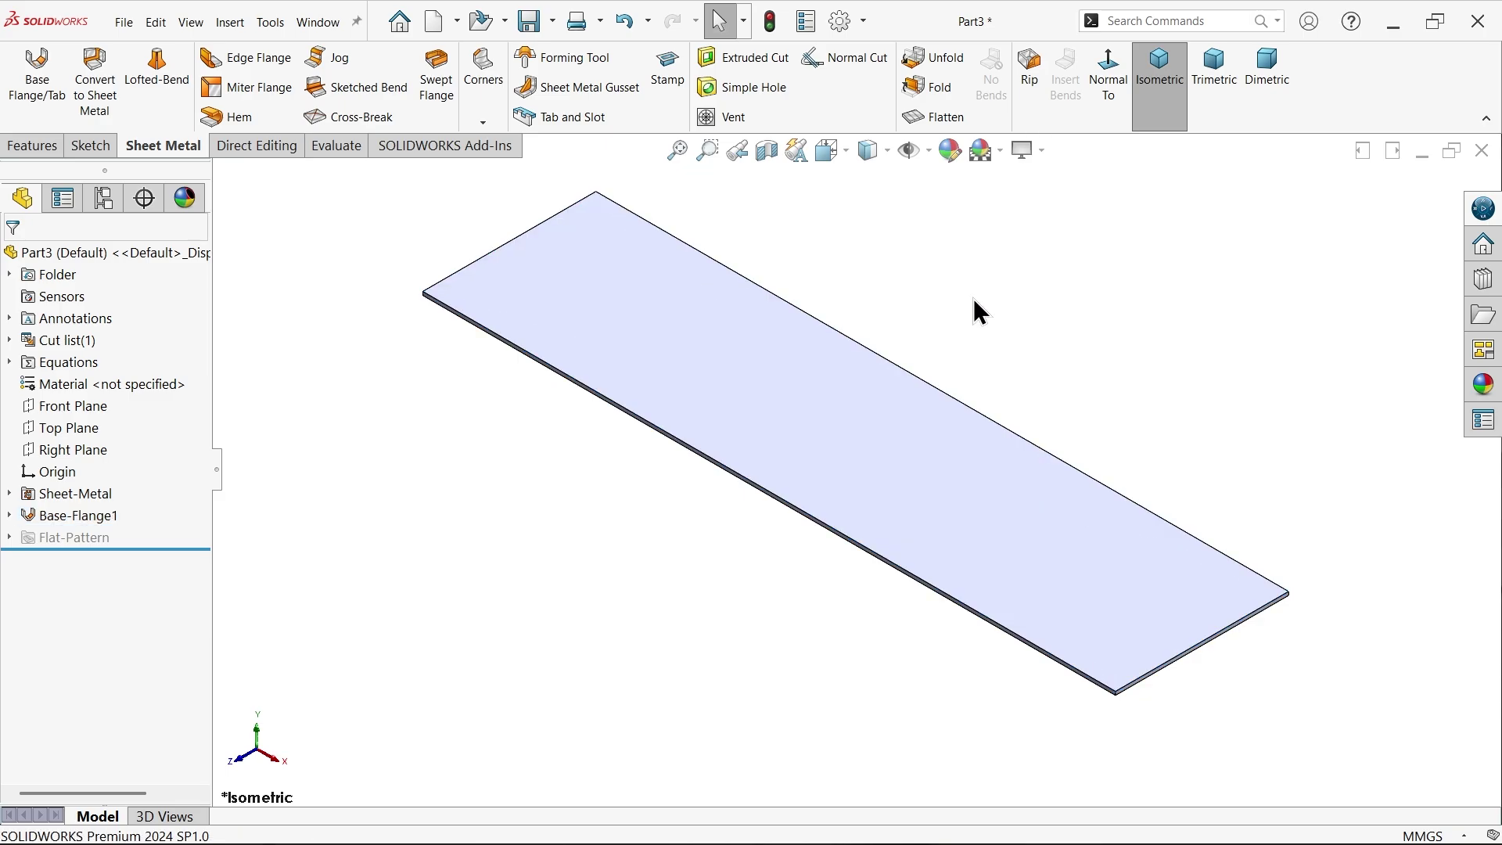
pyautogui.click(959, 150)
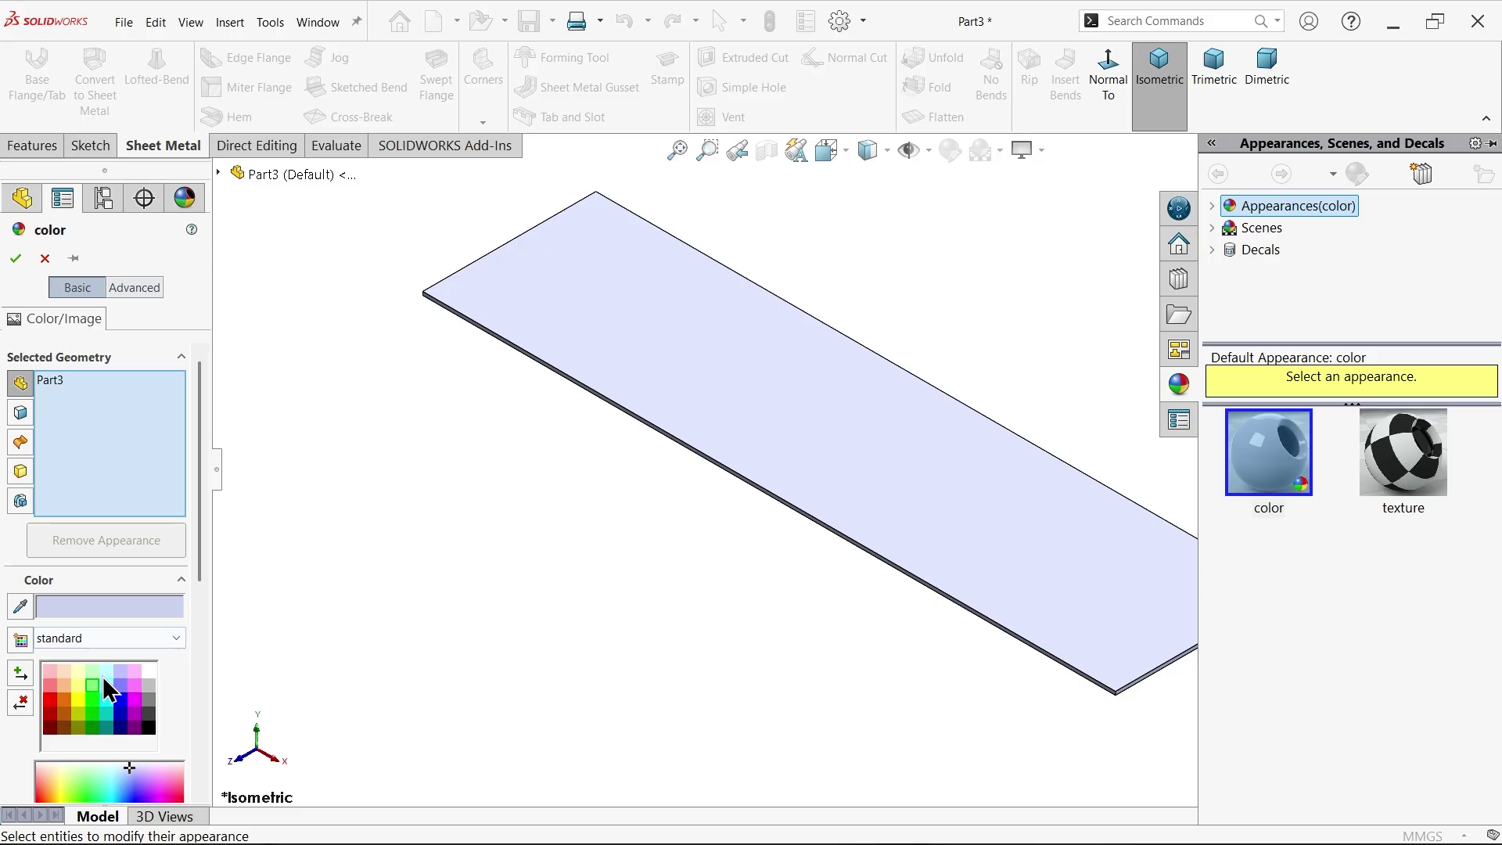
pyautogui.click(94, 683)
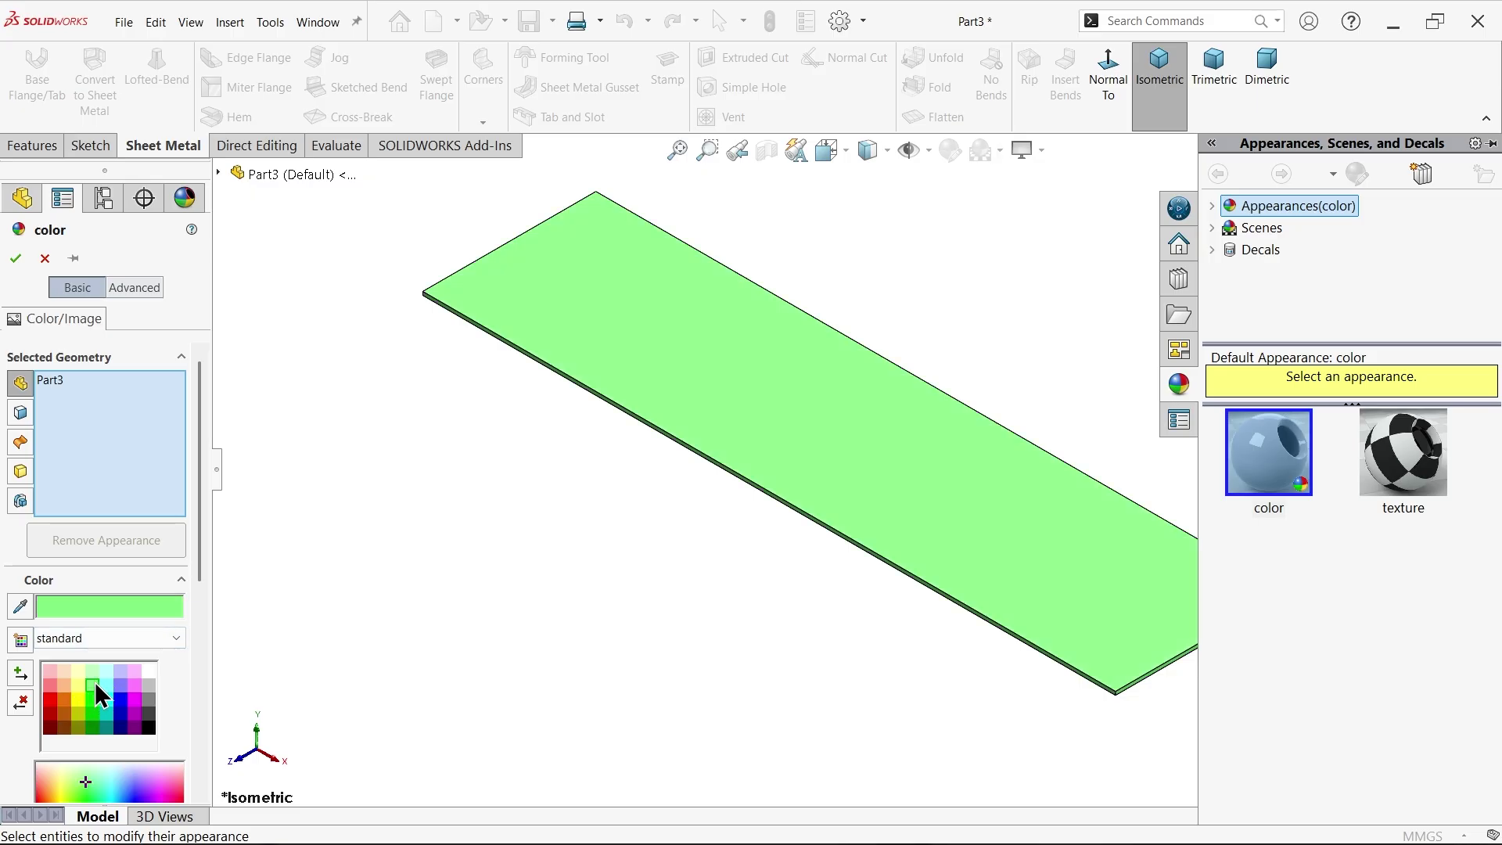
pyautogui.click(15, 259)
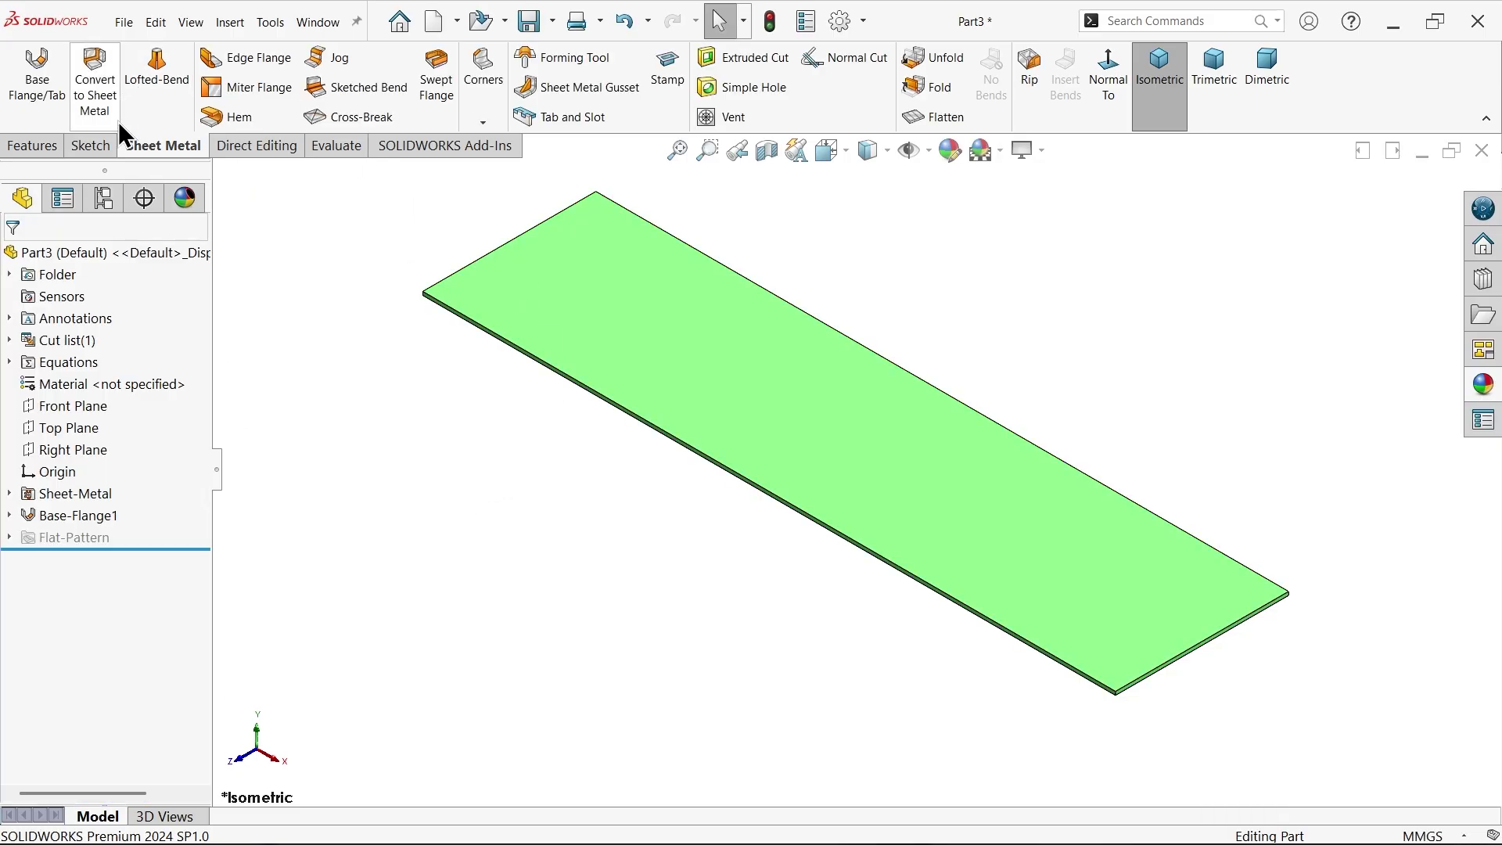
pyautogui.click(97, 144)
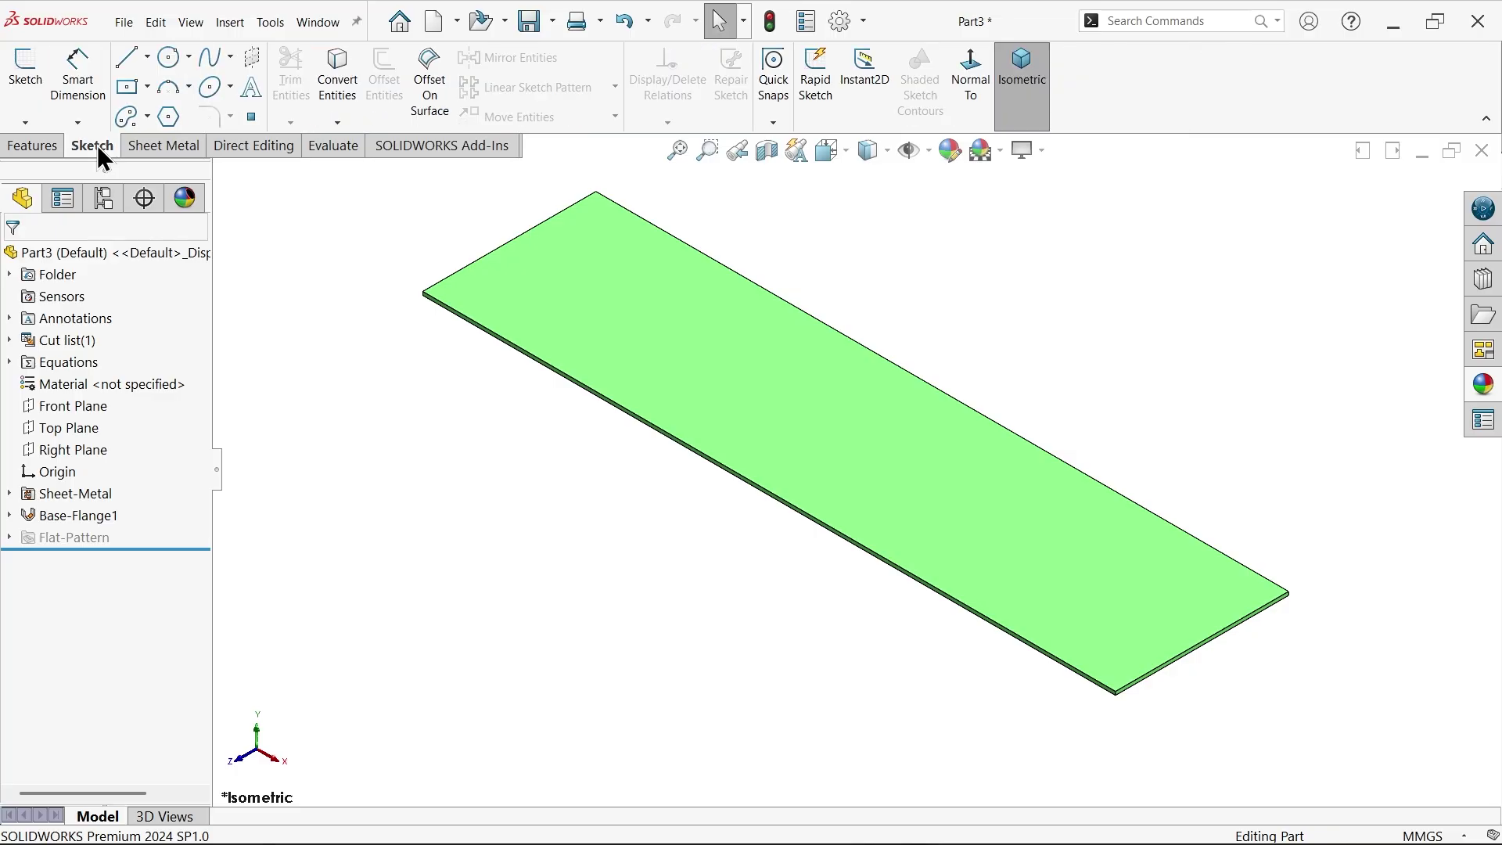
pyautogui.click(146, 144)
# Step: Start an edge flange on both short edges with a custom 0.5 mm bend radius
pyautogui.click(260, 55)
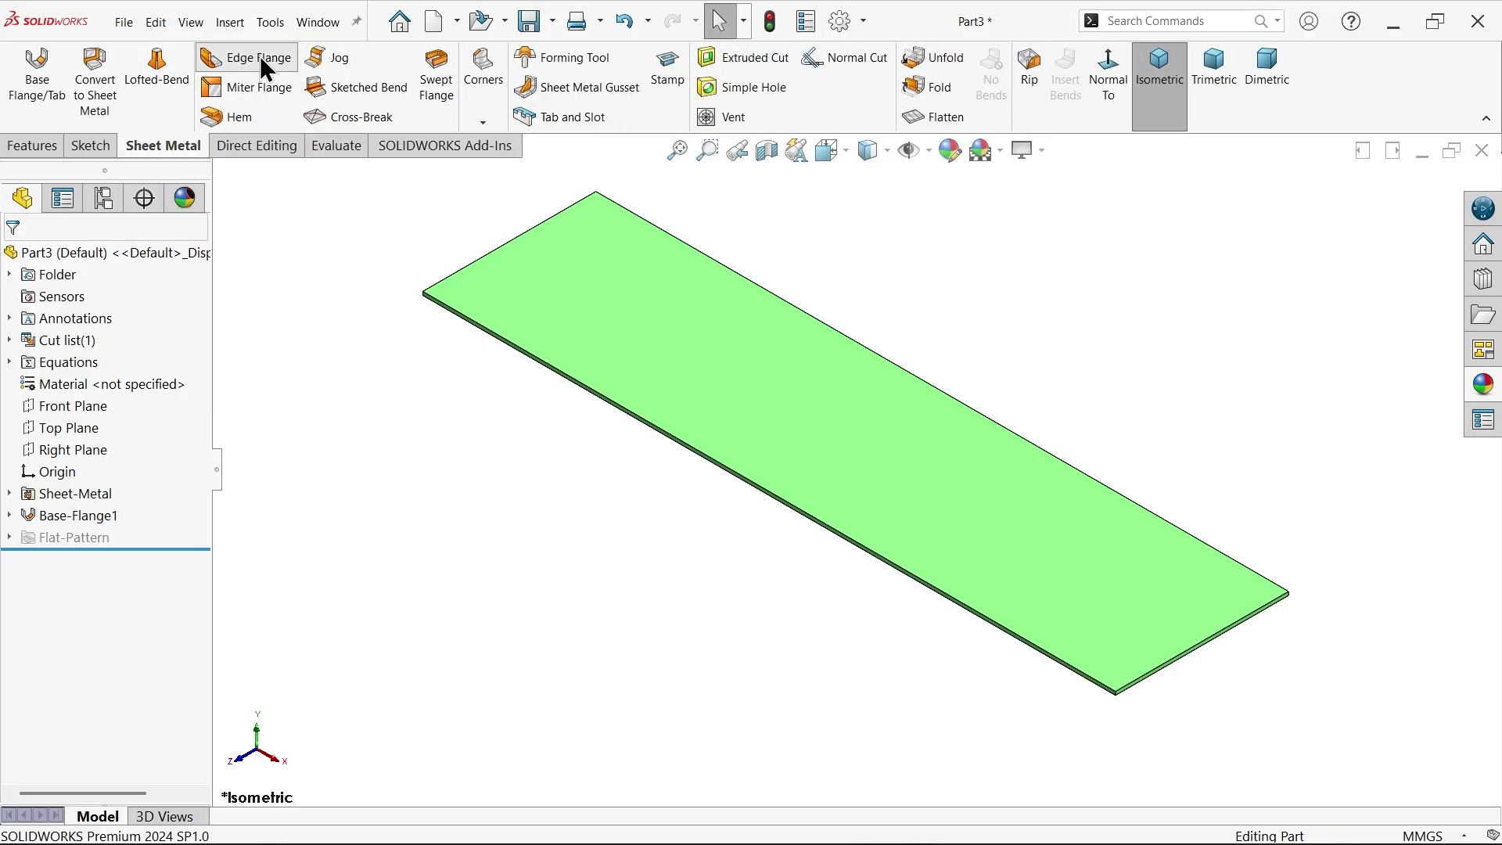
pyautogui.click(1190, 655)
pyautogui.click(1177, 466)
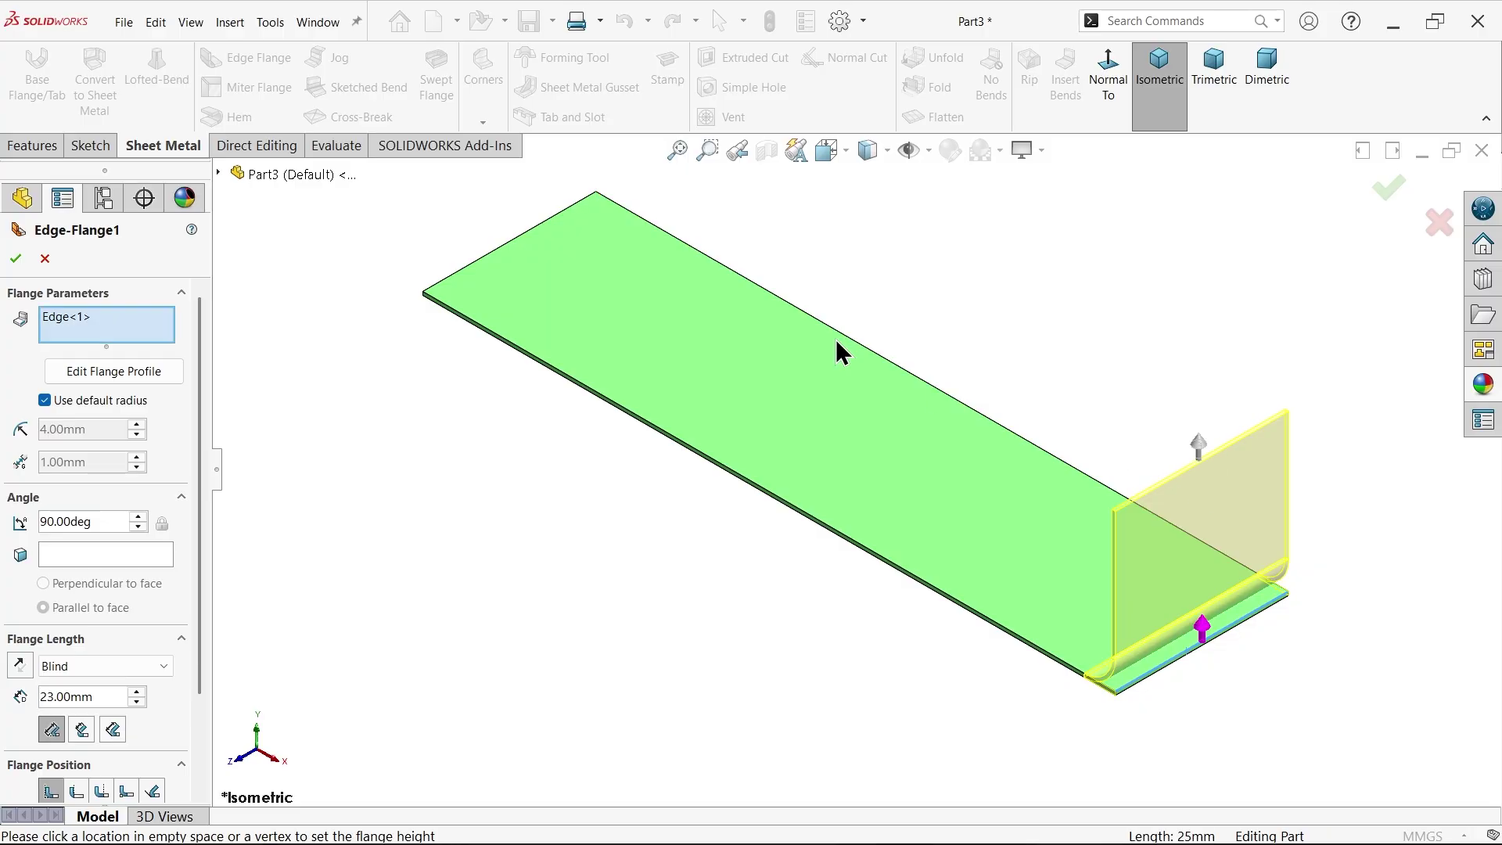
pyautogui.click(536, 232)
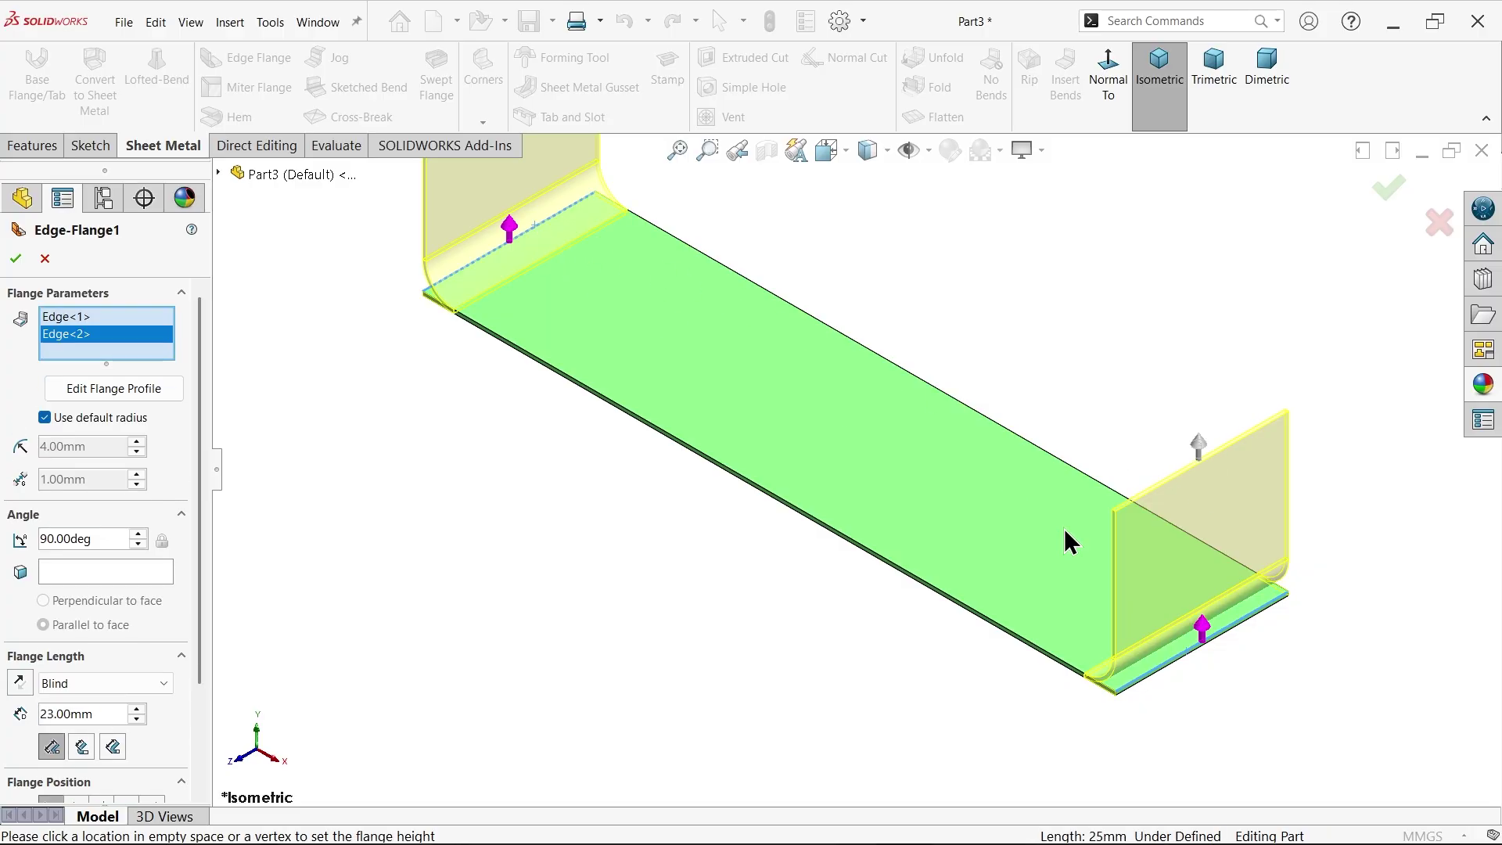
pyautogui.click(44, 419)
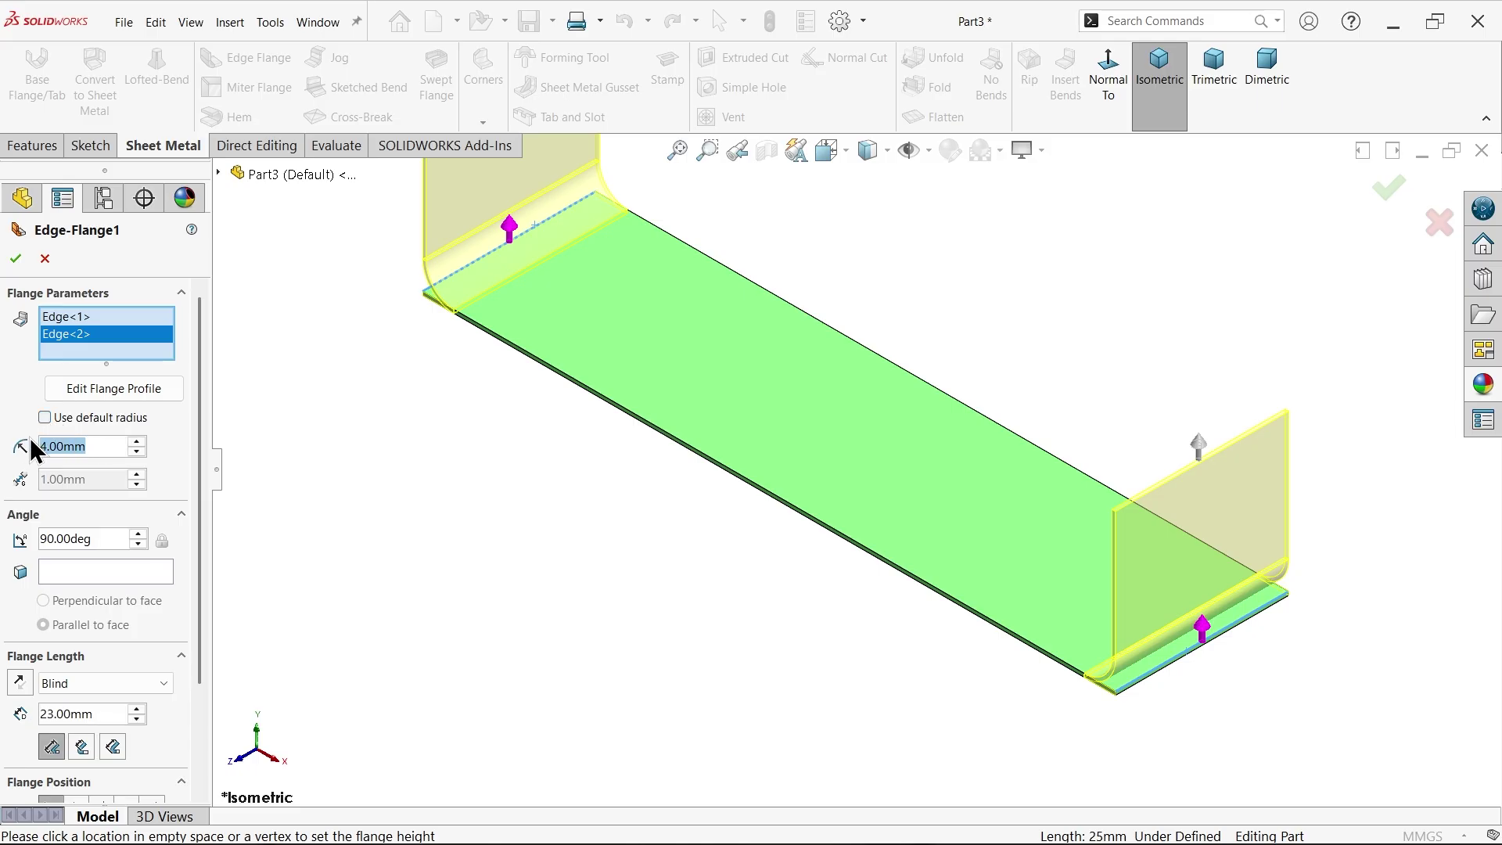
pyautogui.write('0.5')
pyautogui.press('Return')
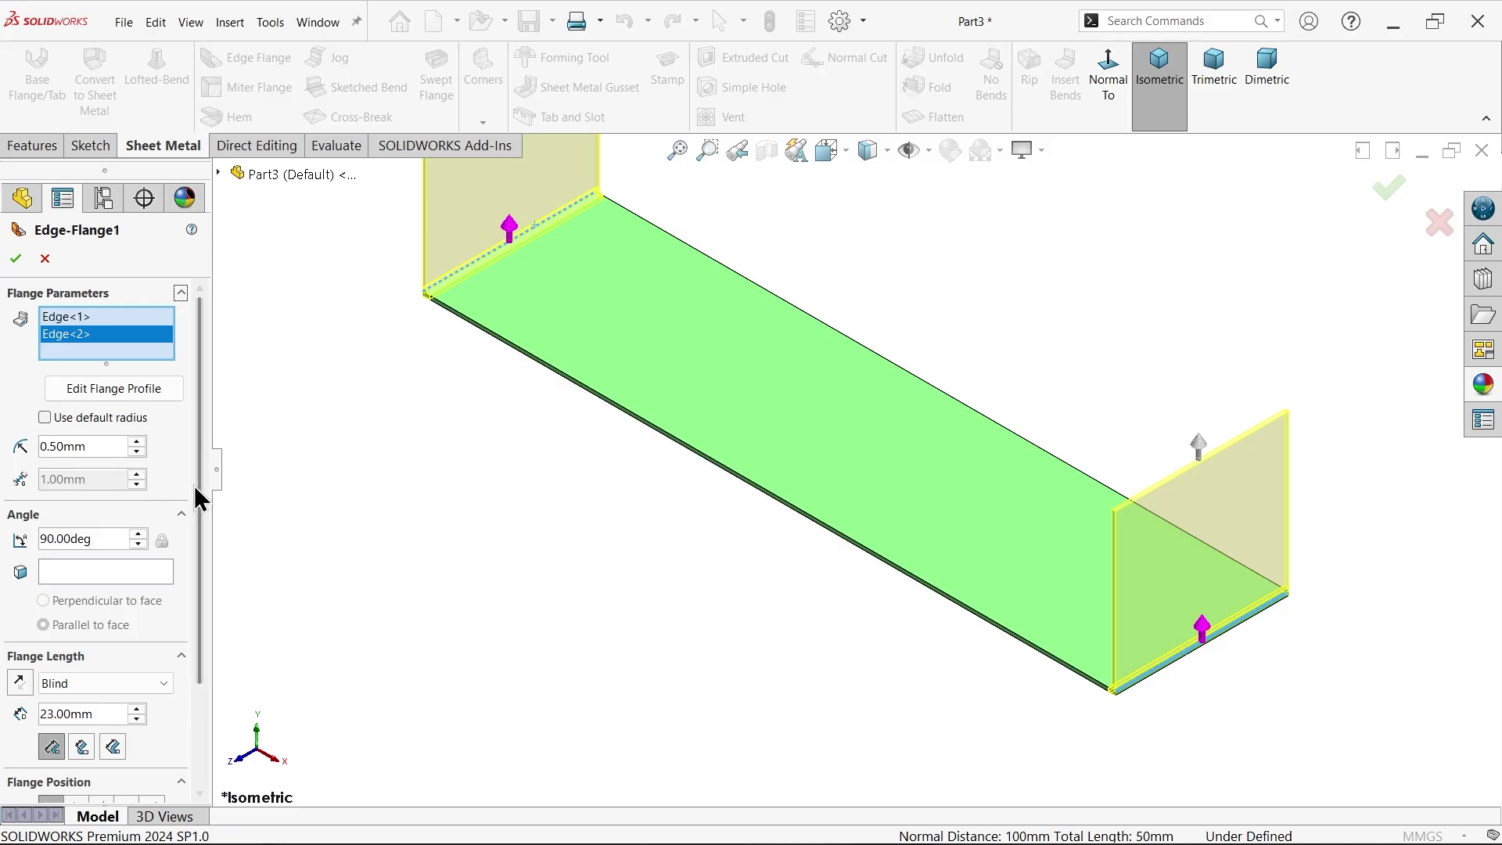
# Step: Set the flange length to 40 mm, check the front view, and accept Edge-Flange1
pyautogui.scroll(-3, 200, 497)
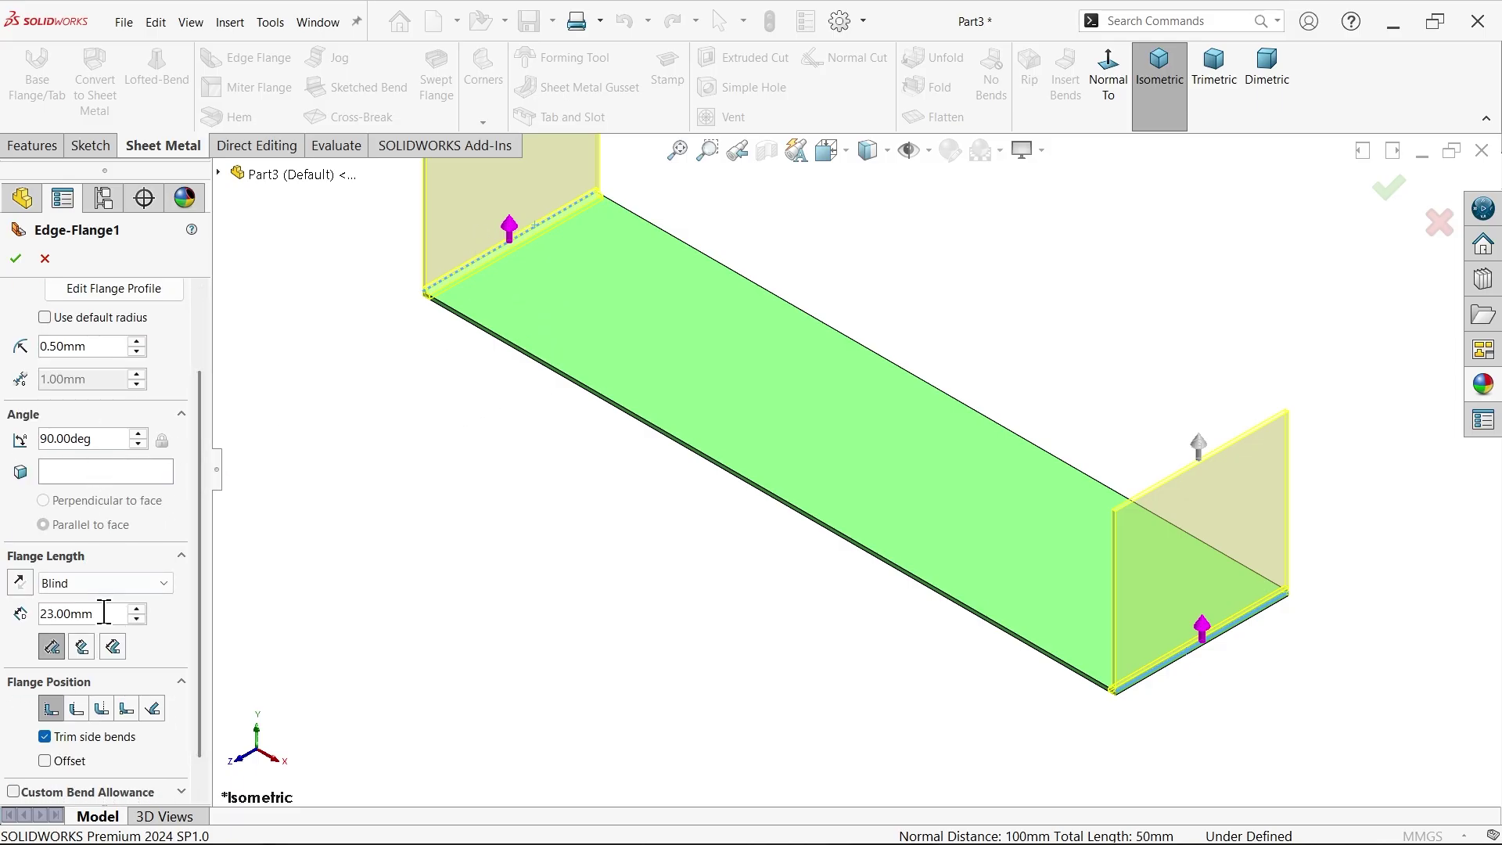
pyautogui.moveTo(100, 613); pyautogui.dragTo(15, 611)
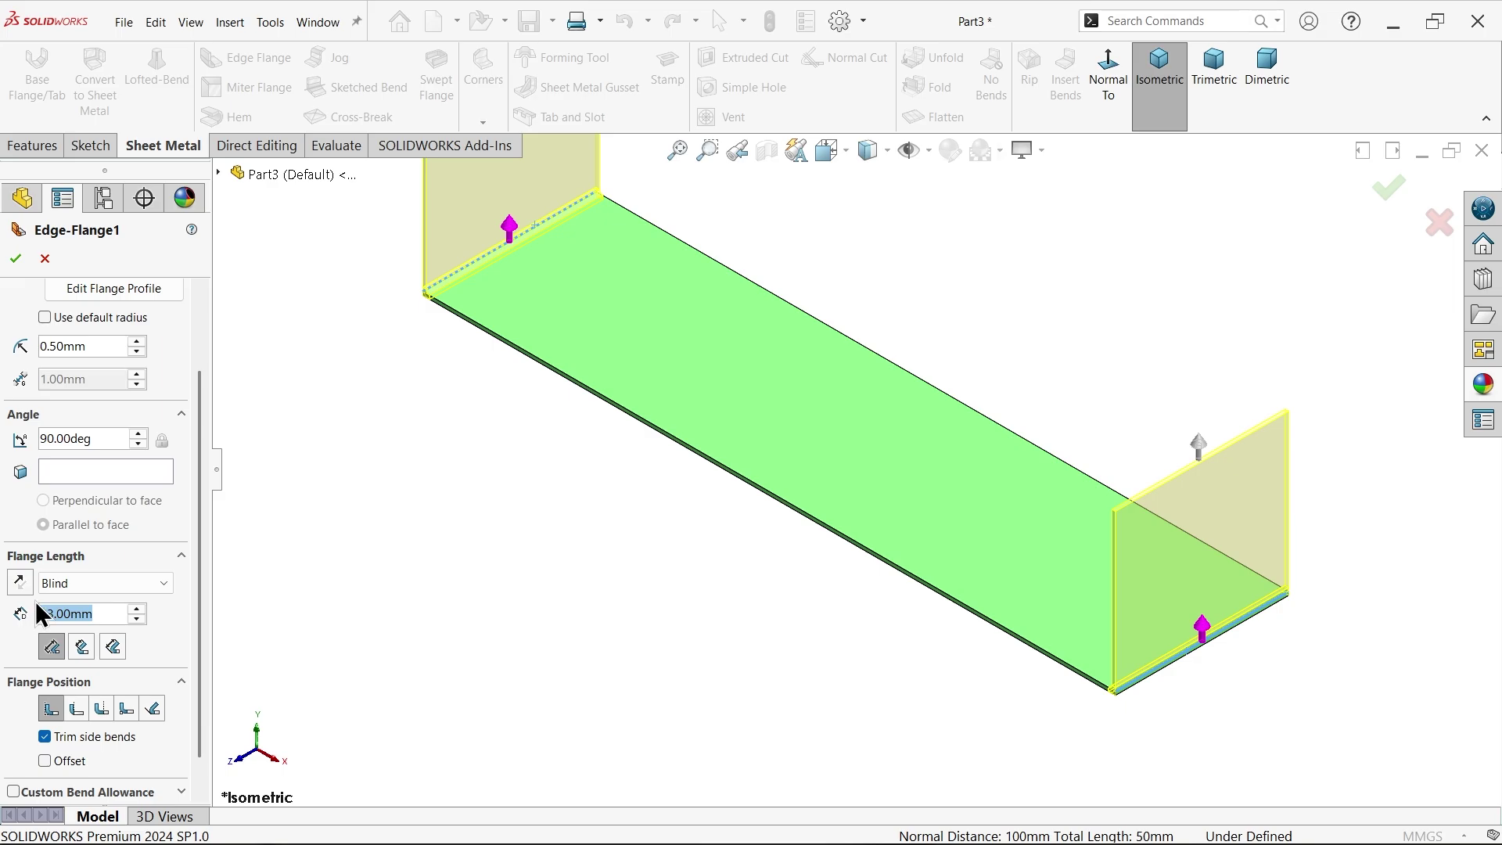
pyautogui.write('40')
pyautogui.press('Return')
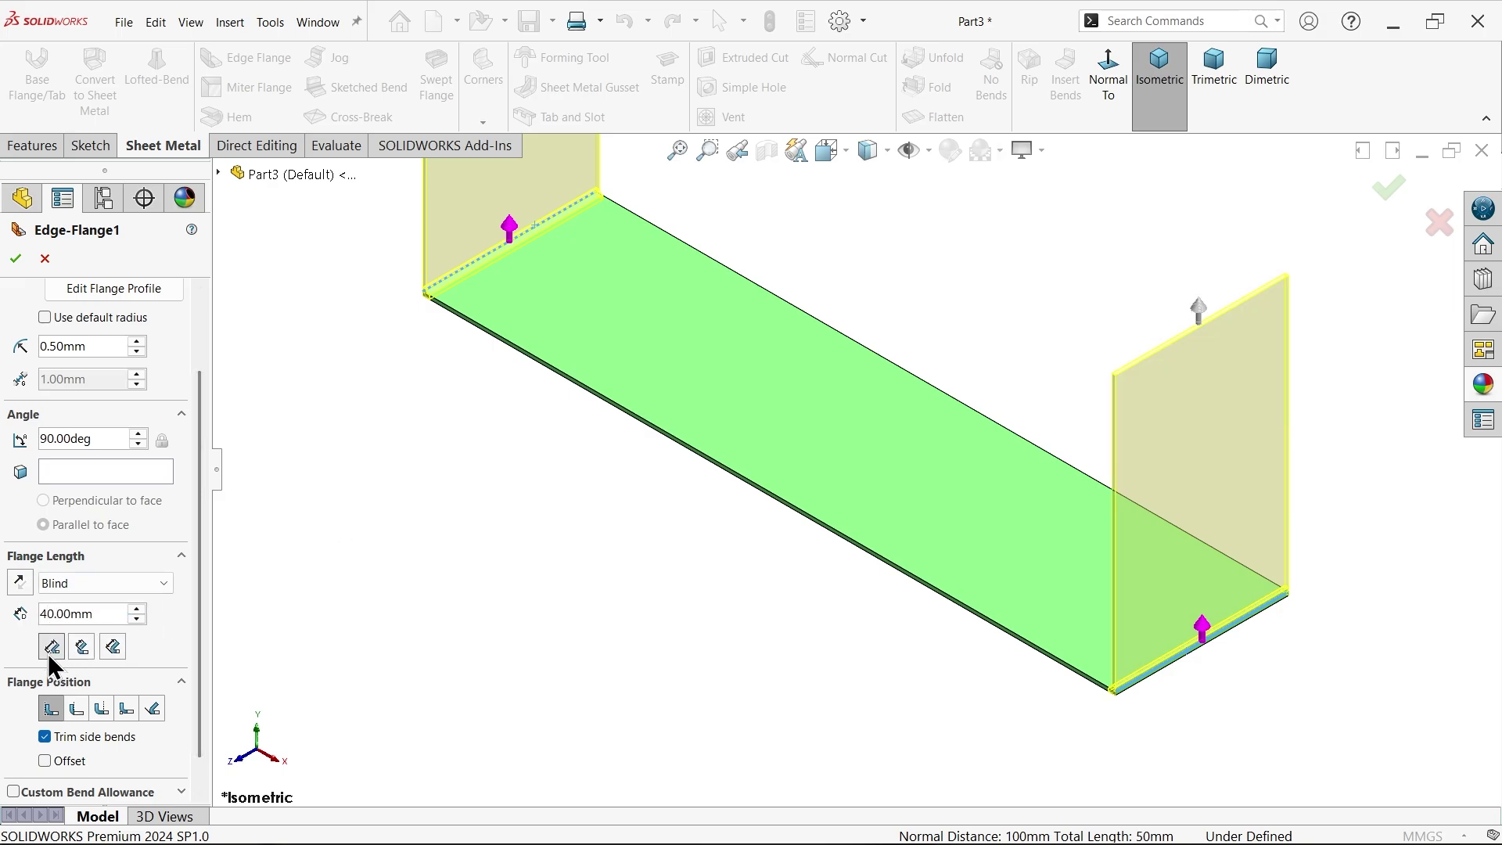
pyautogui.scroll(2, 878, 617)
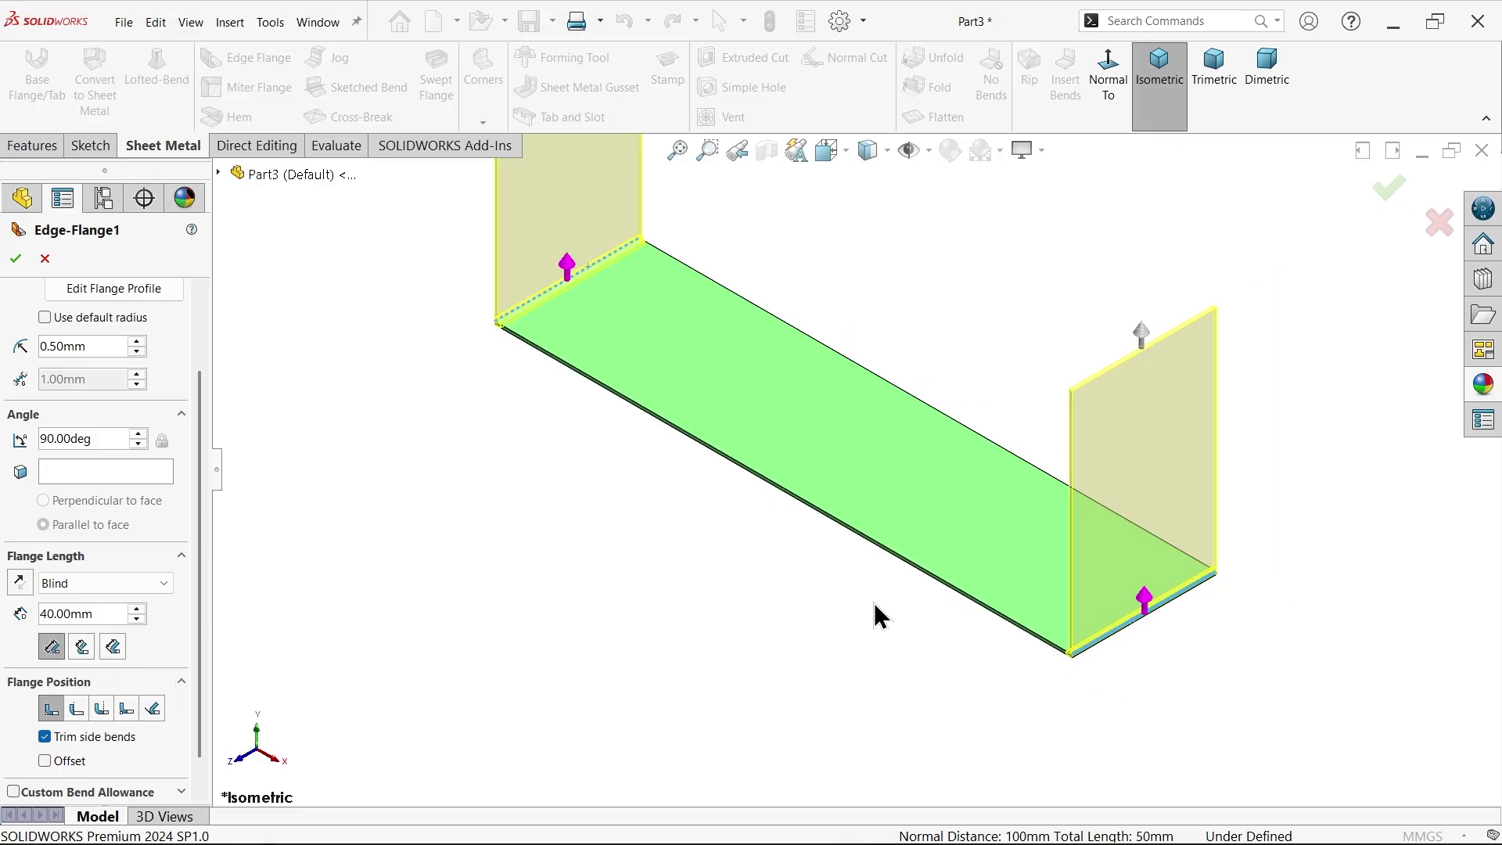
pyautogui.scroll(-2, 1076, 638)
pyautogui.scroll(-1, 190, 625)
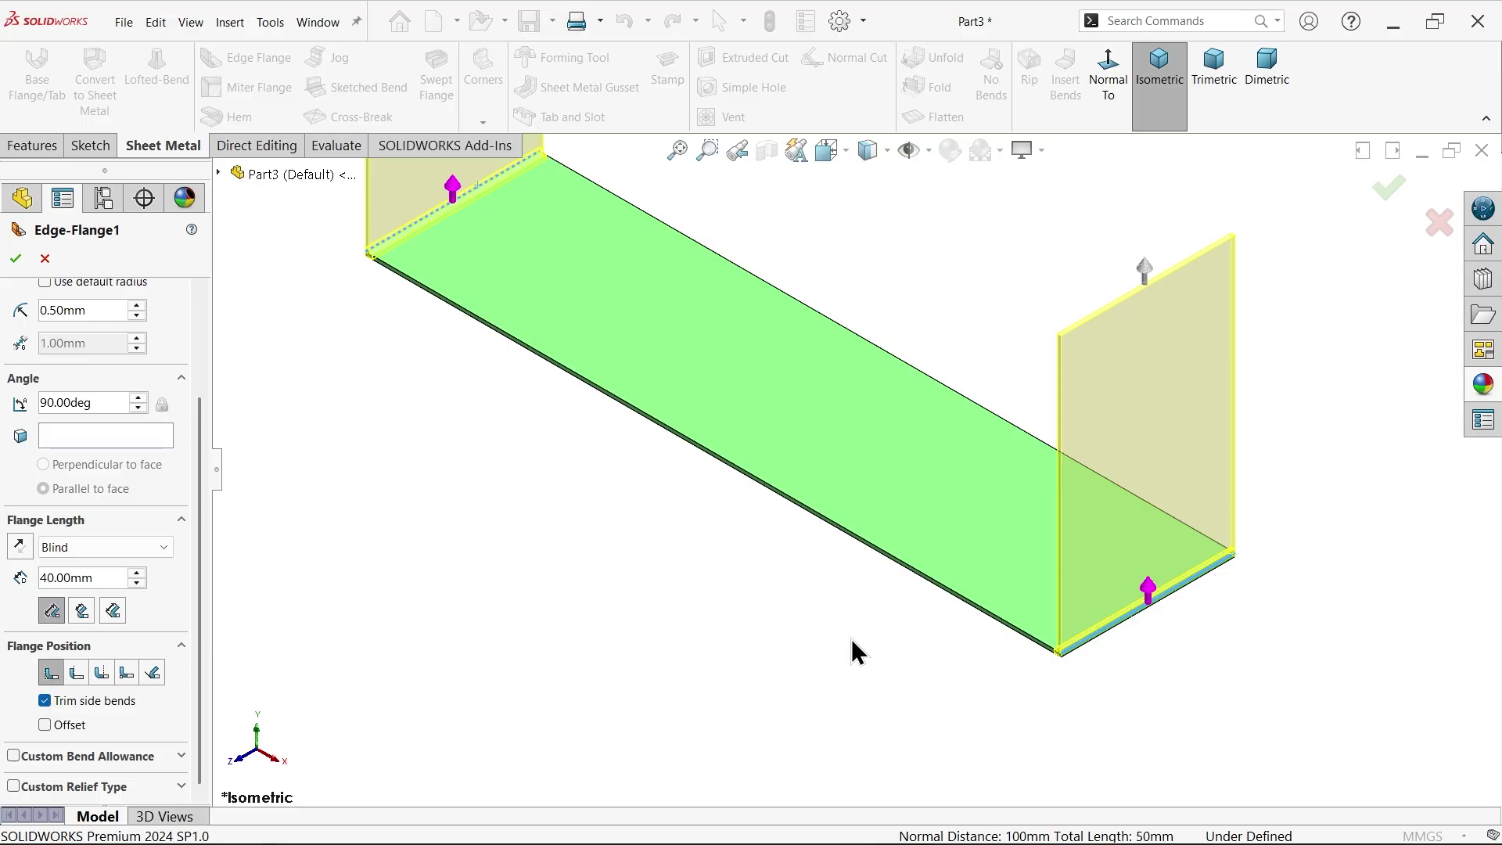
pyautogui.click(838, 153)
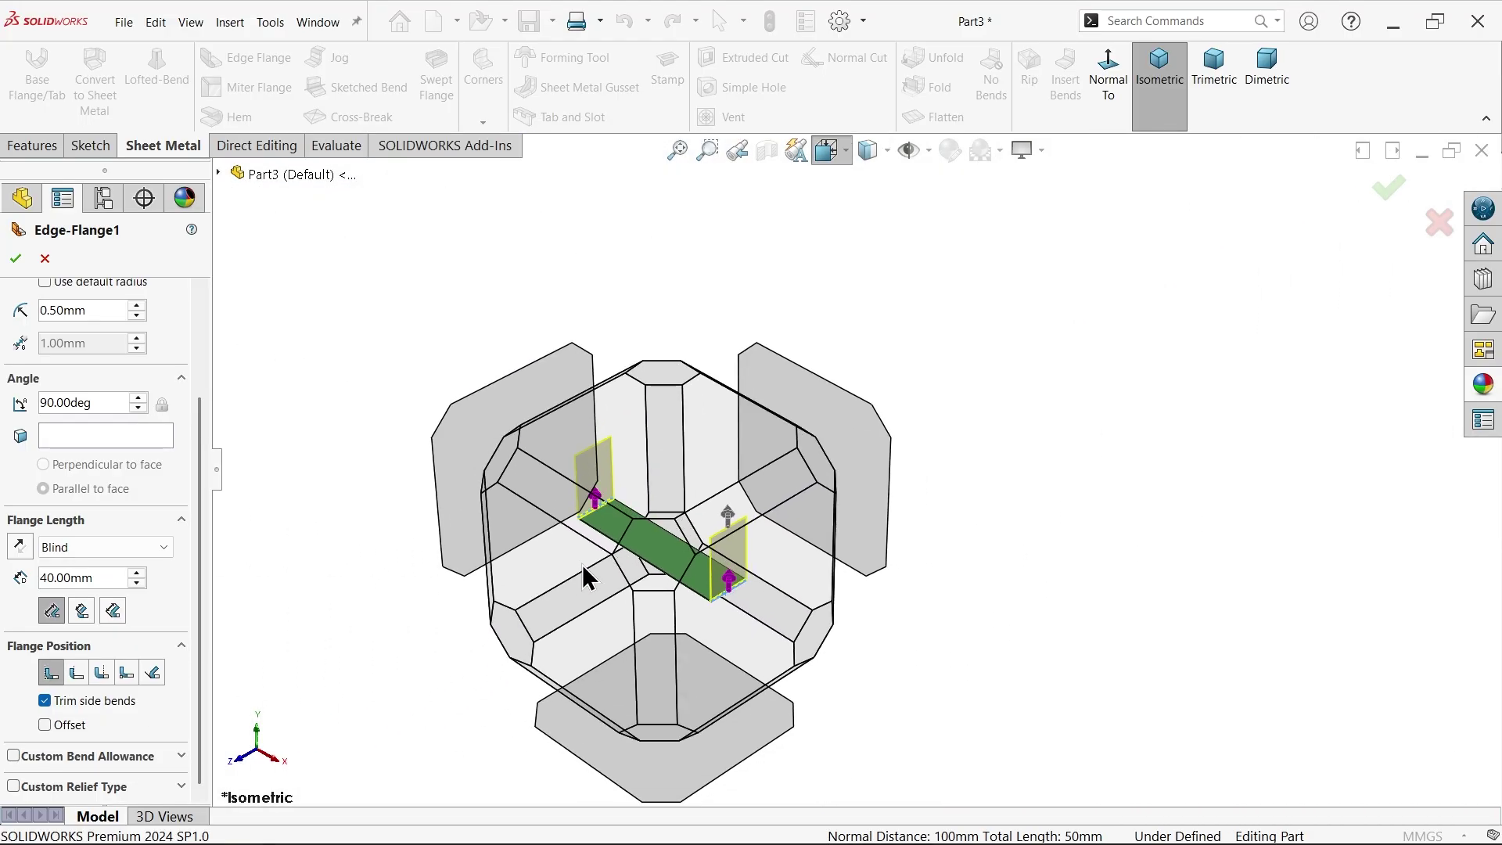
pyautogui.click(593, 582)
pyautogui.scroll(-6, 1103, 610)
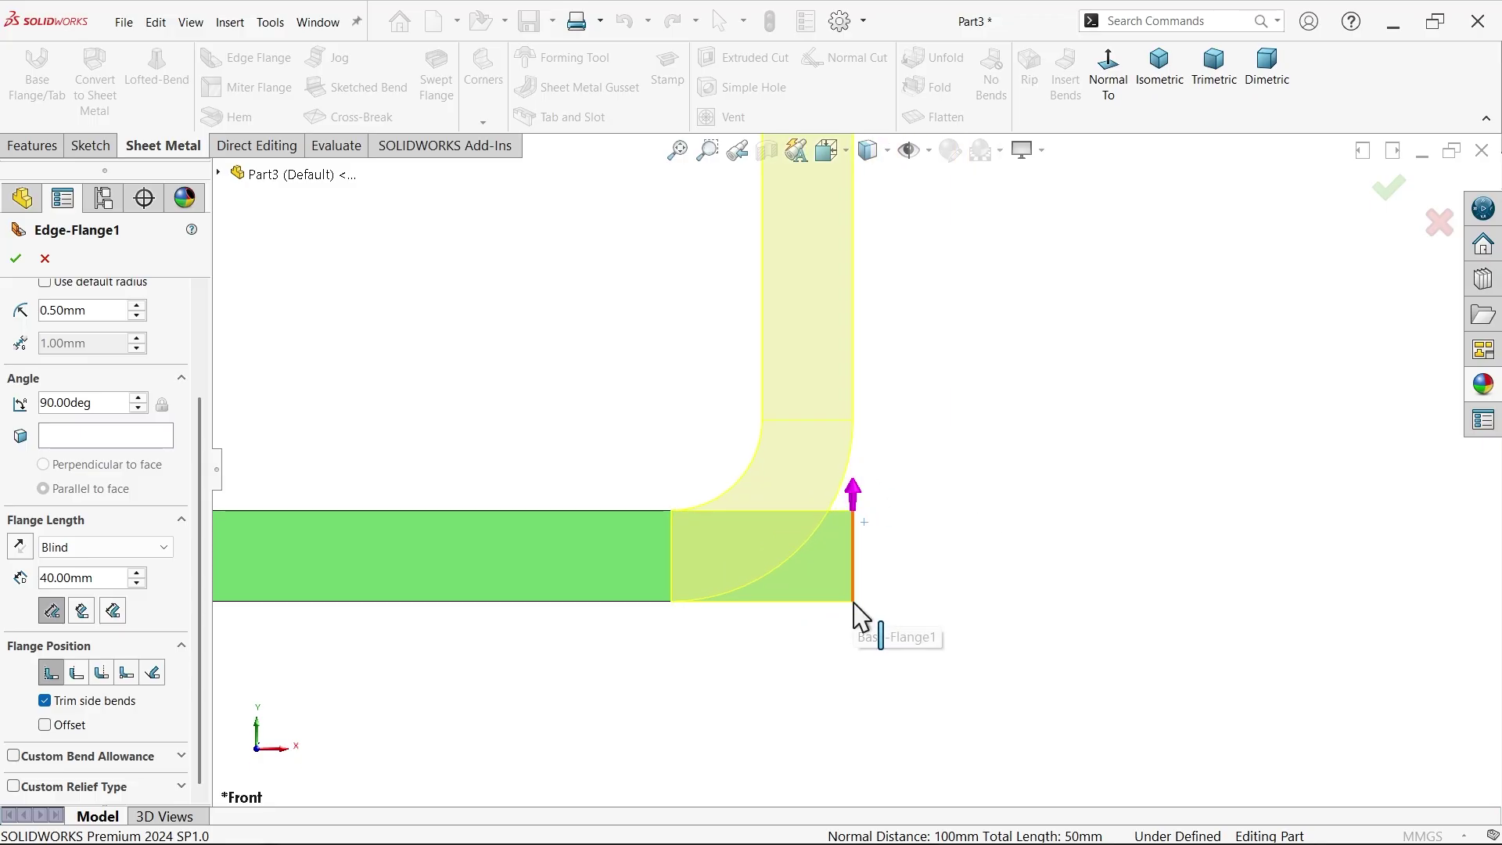
pyautogui.click(16, 258)
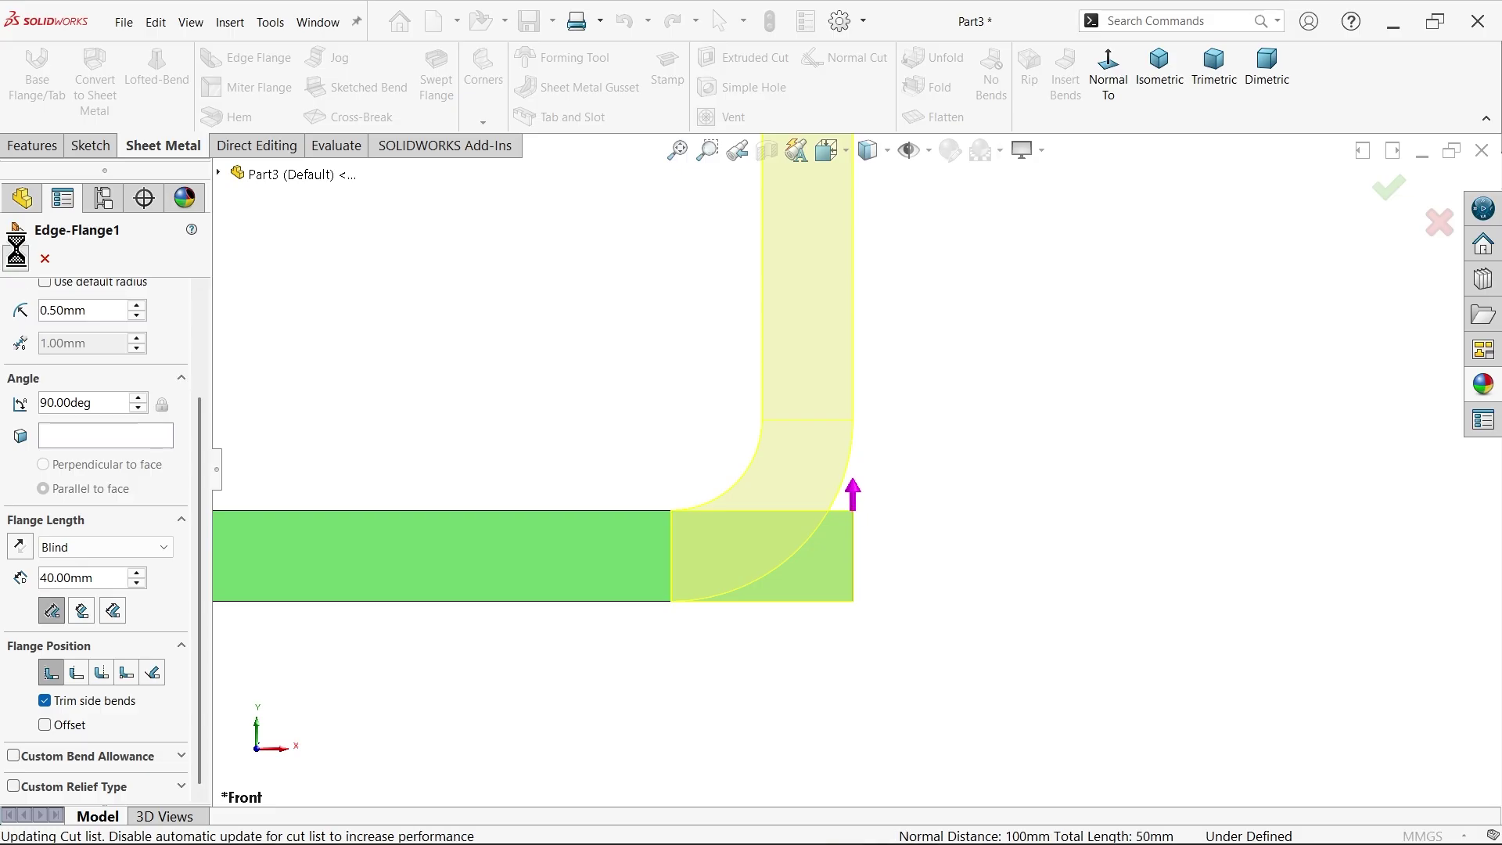
pyautogui.click(1155, 108)
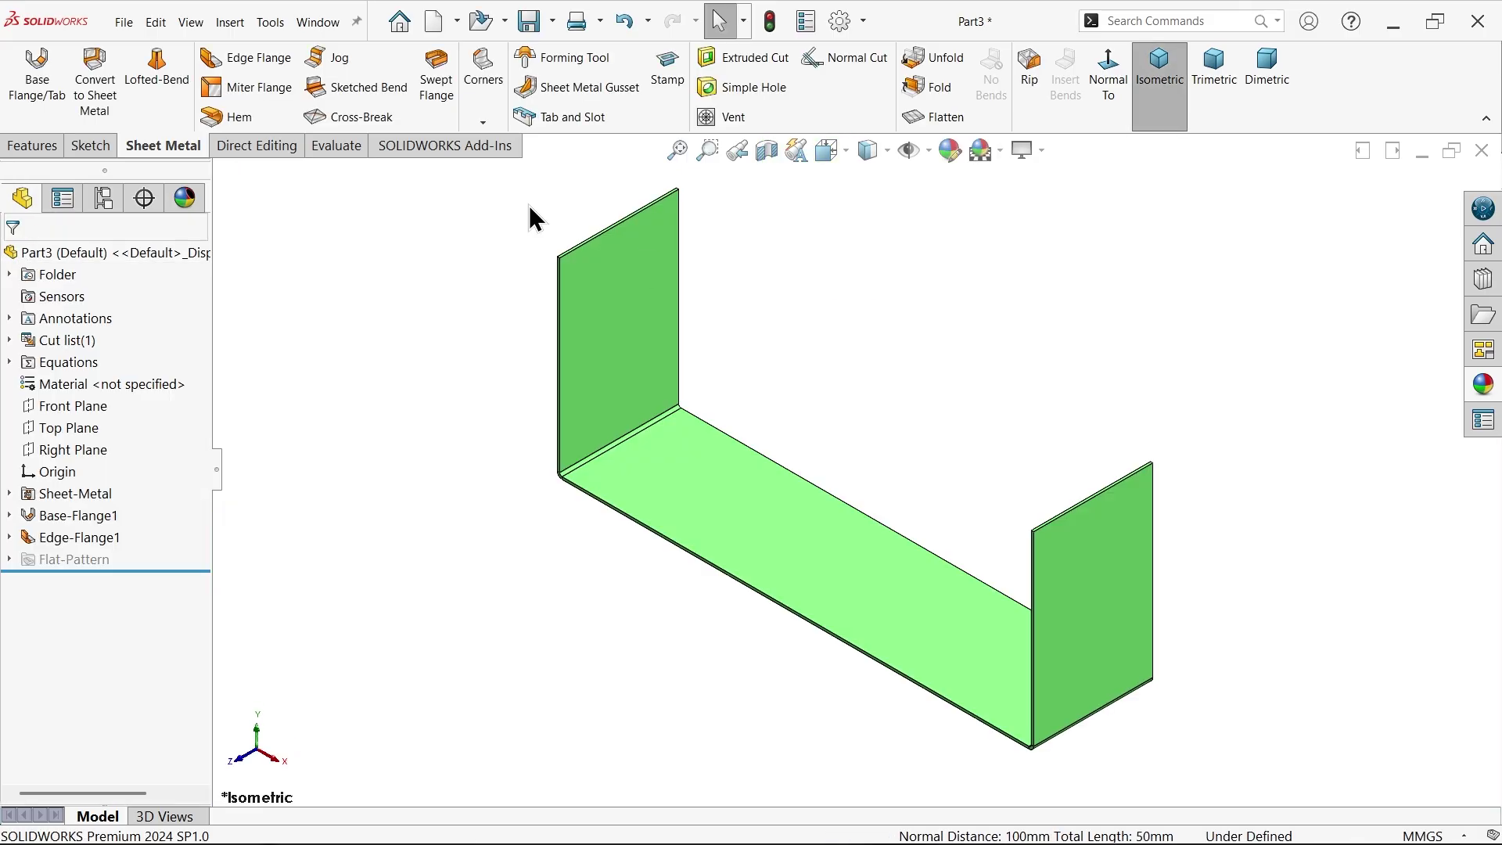
# Step: Start an edge flange on the long back edge with a 20 mm bend radius
pyautogui.click(266, 63)
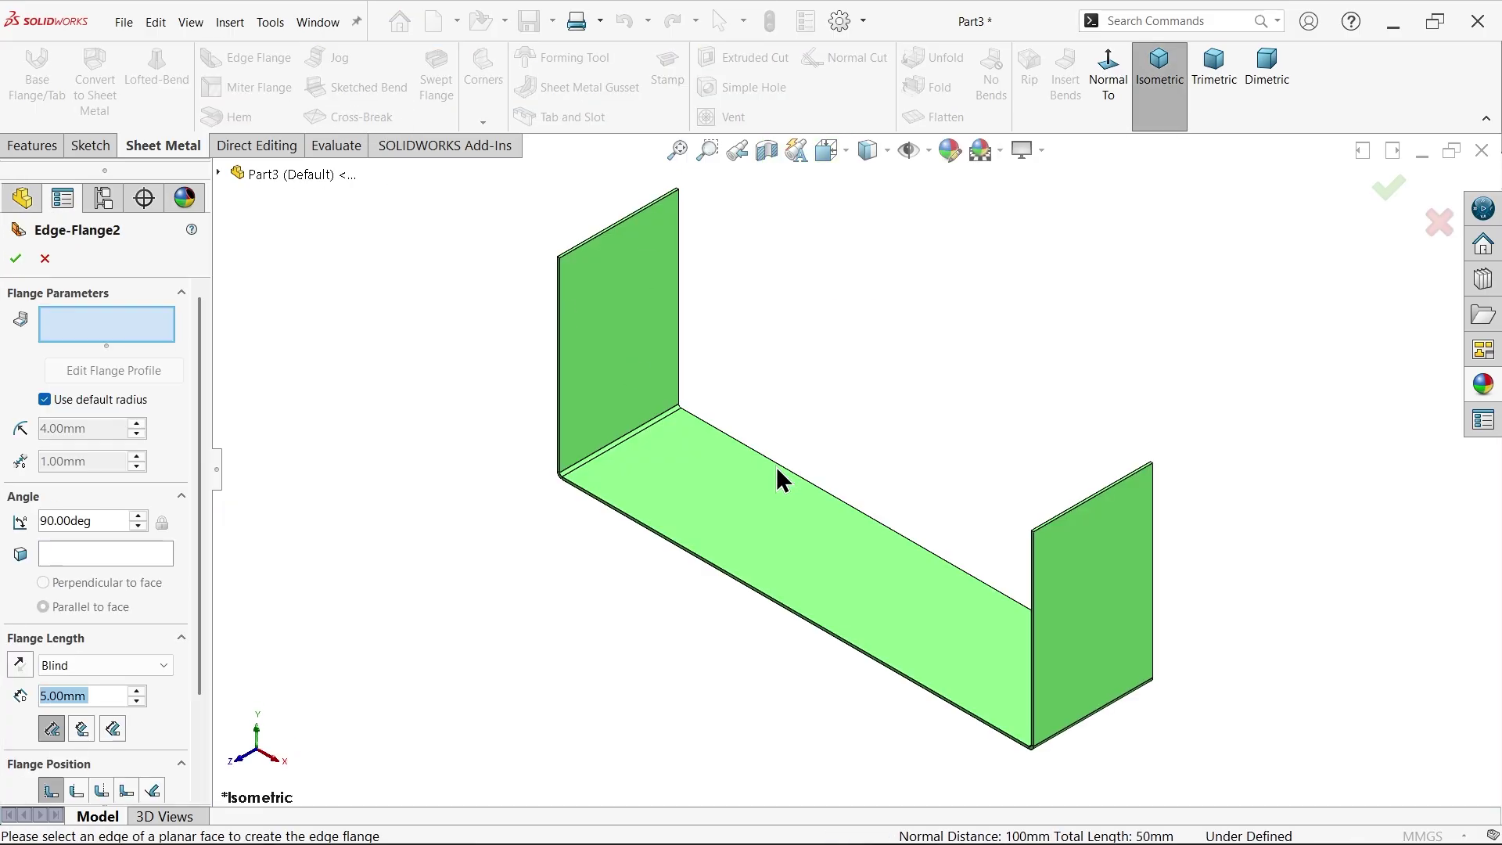
pyautogui.click(823, 500)
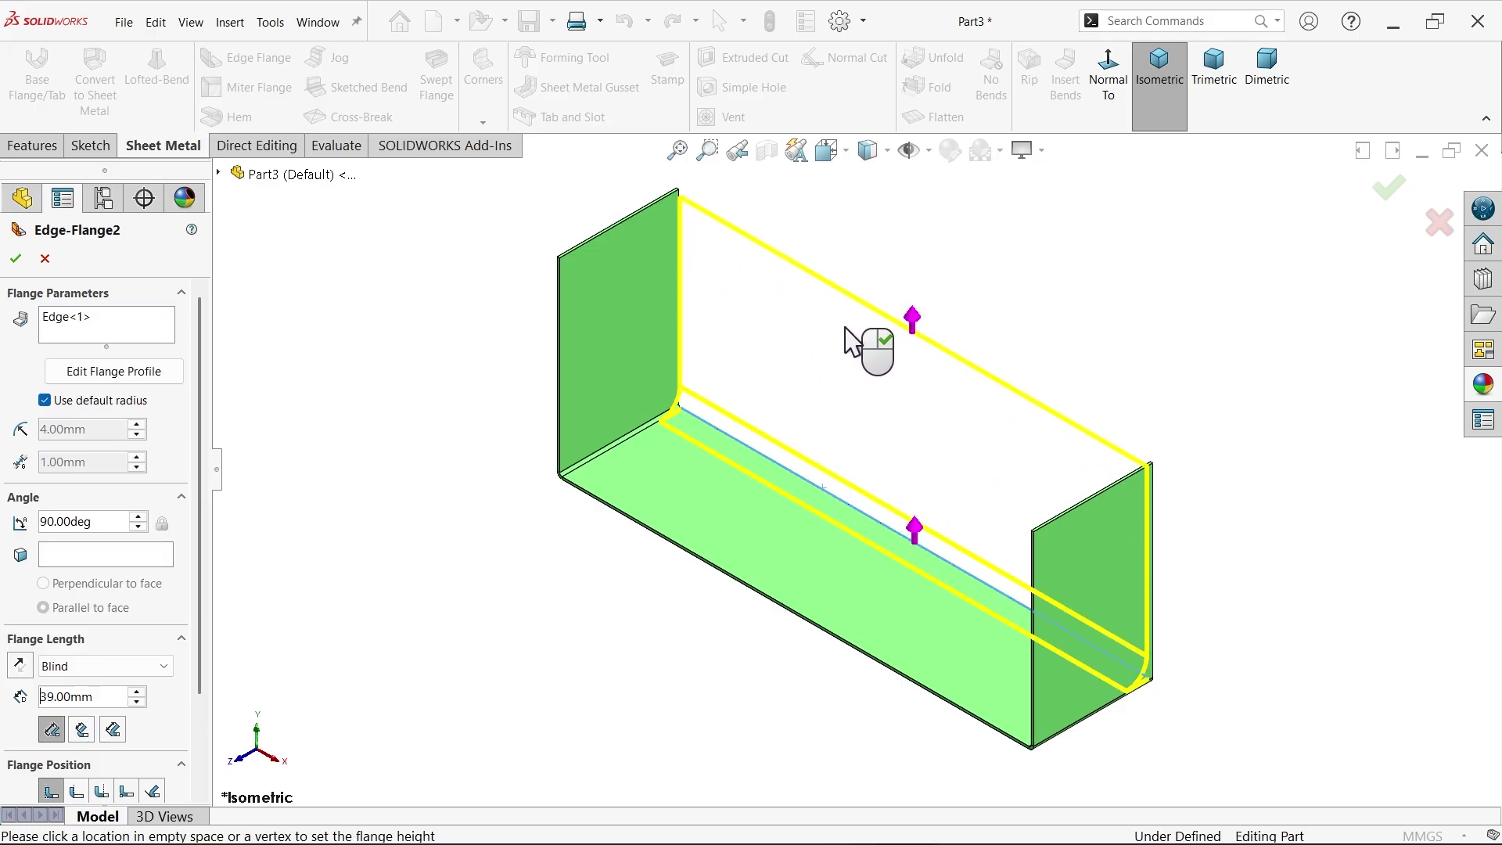
pyautogui.click(844, 313)
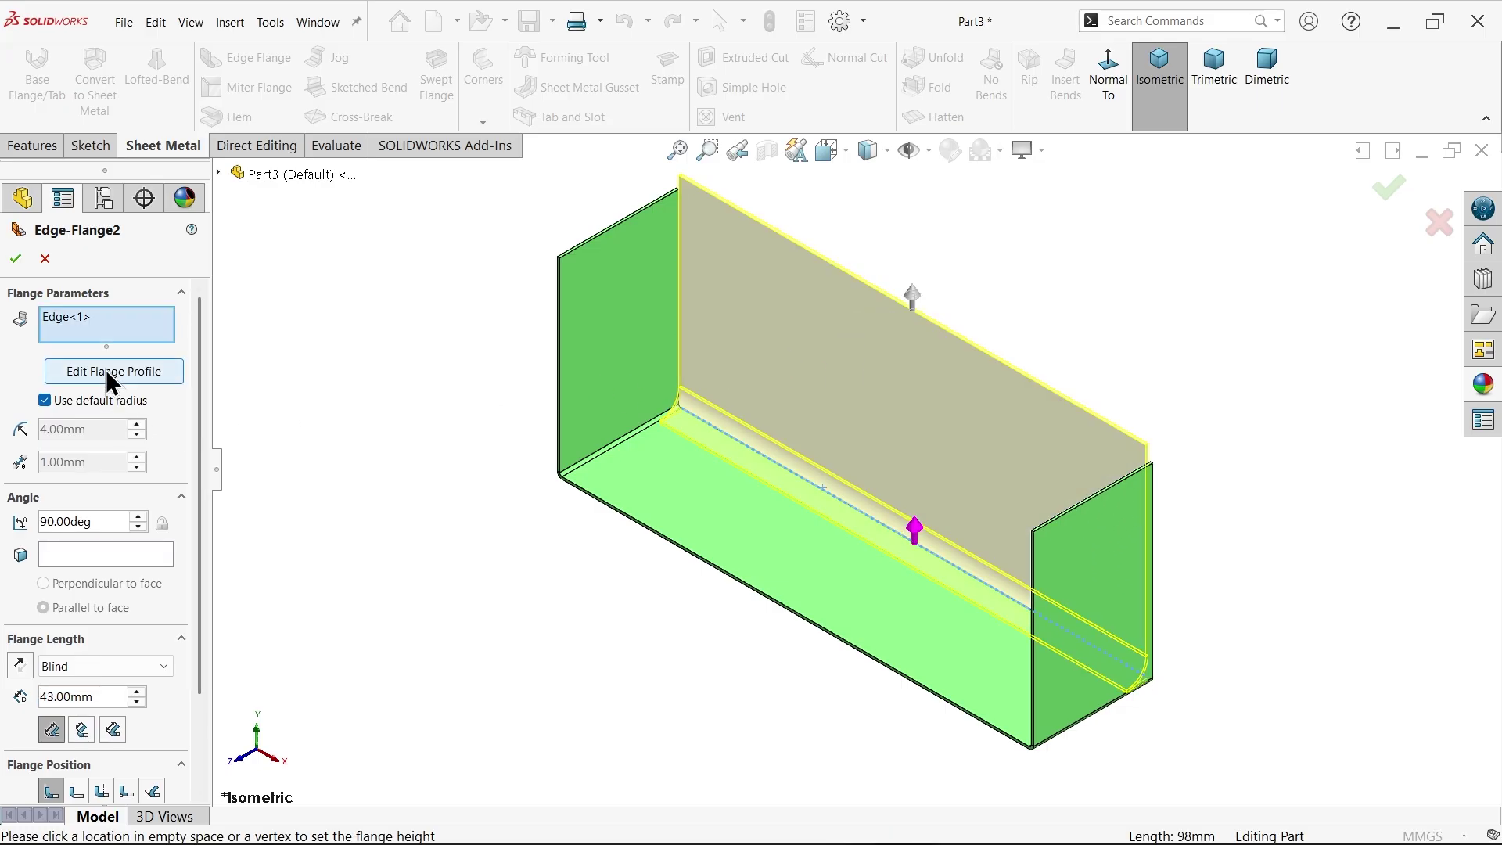
pyautogui.click(45, 401)
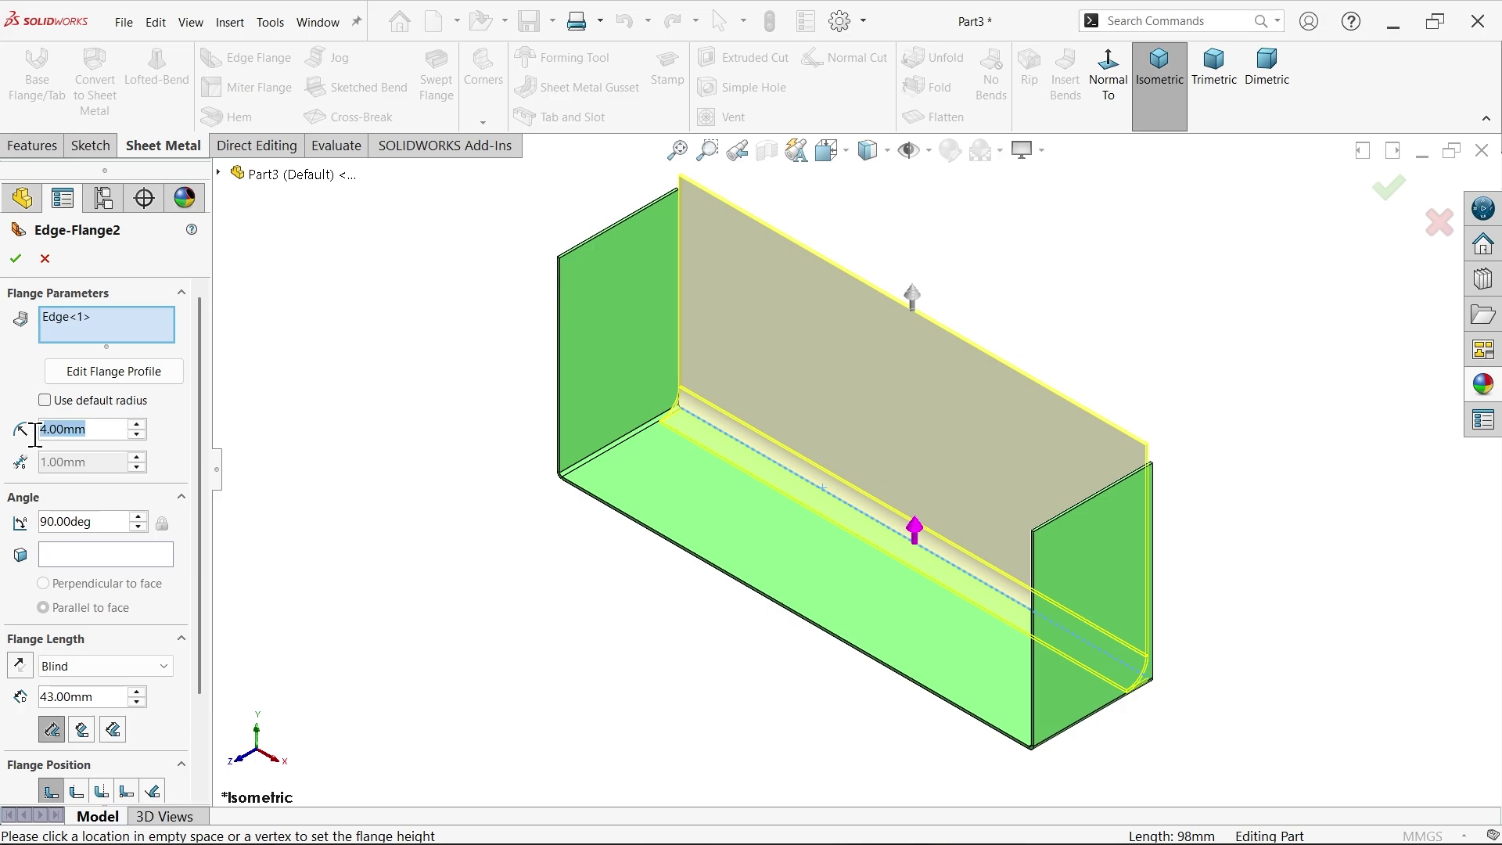
pyautogui.write('20')
pyautogui.press('Return')
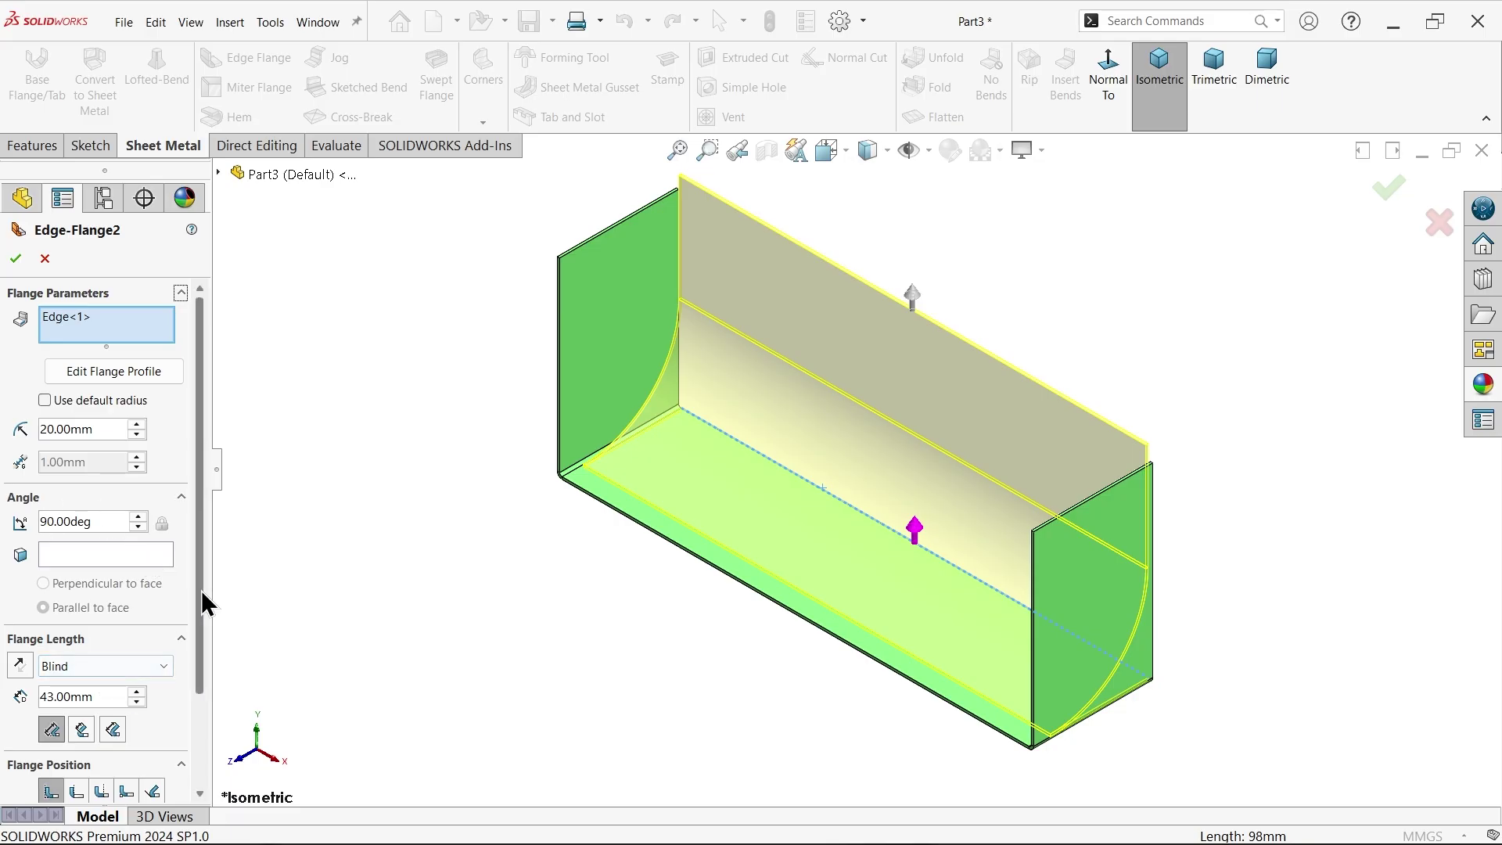
# Step: Set 40 mm length with Bend Outside, check the right view, and accept Edge-Flange2
pyautogui.moveTo(201, 603); pyautogui.dragTo(173, 696)
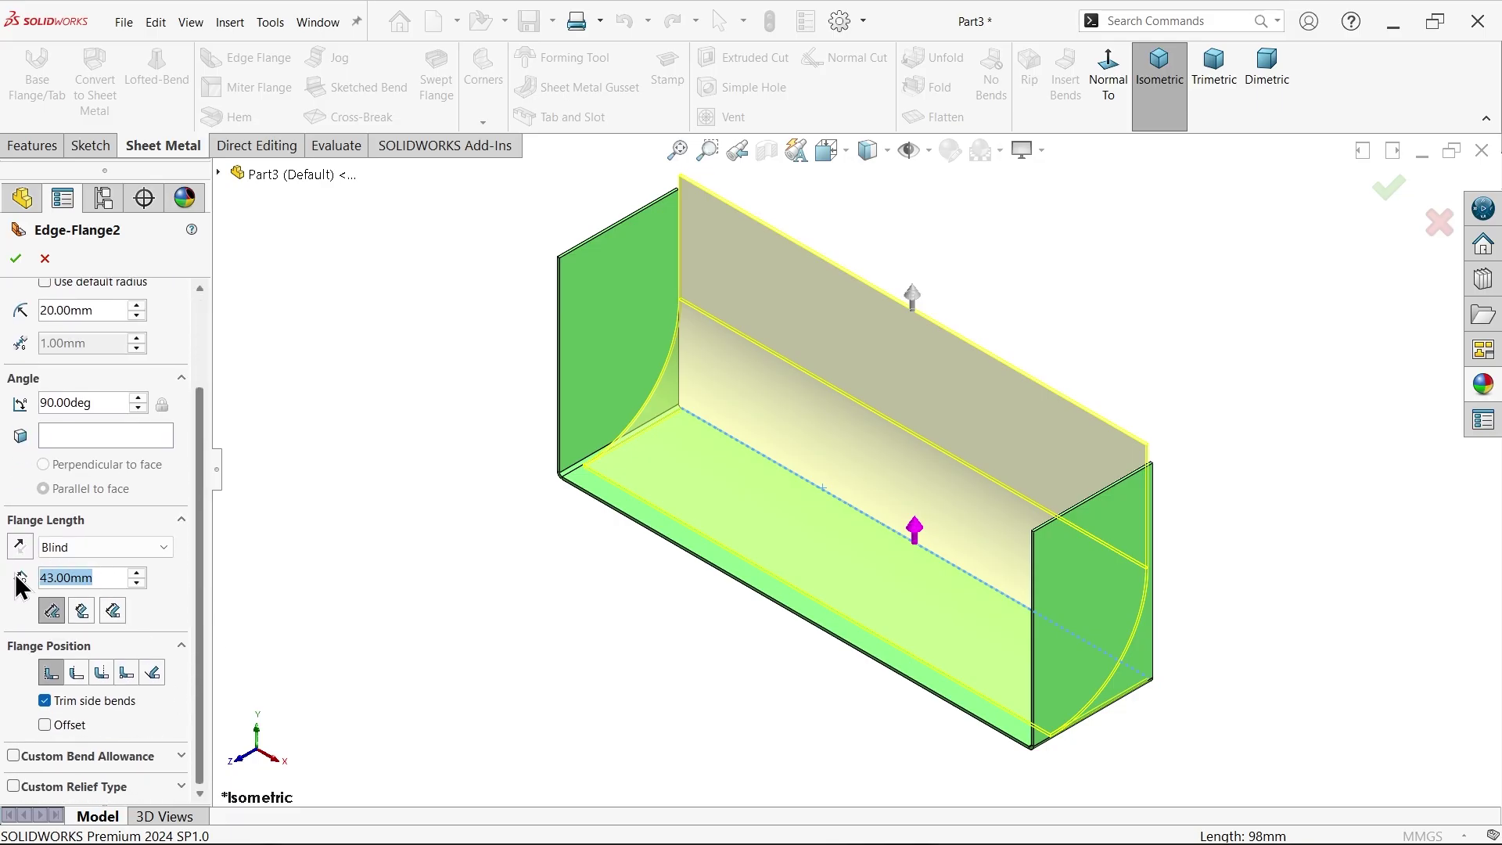
pyautogui.write('40')
pyautogui.press('Return')
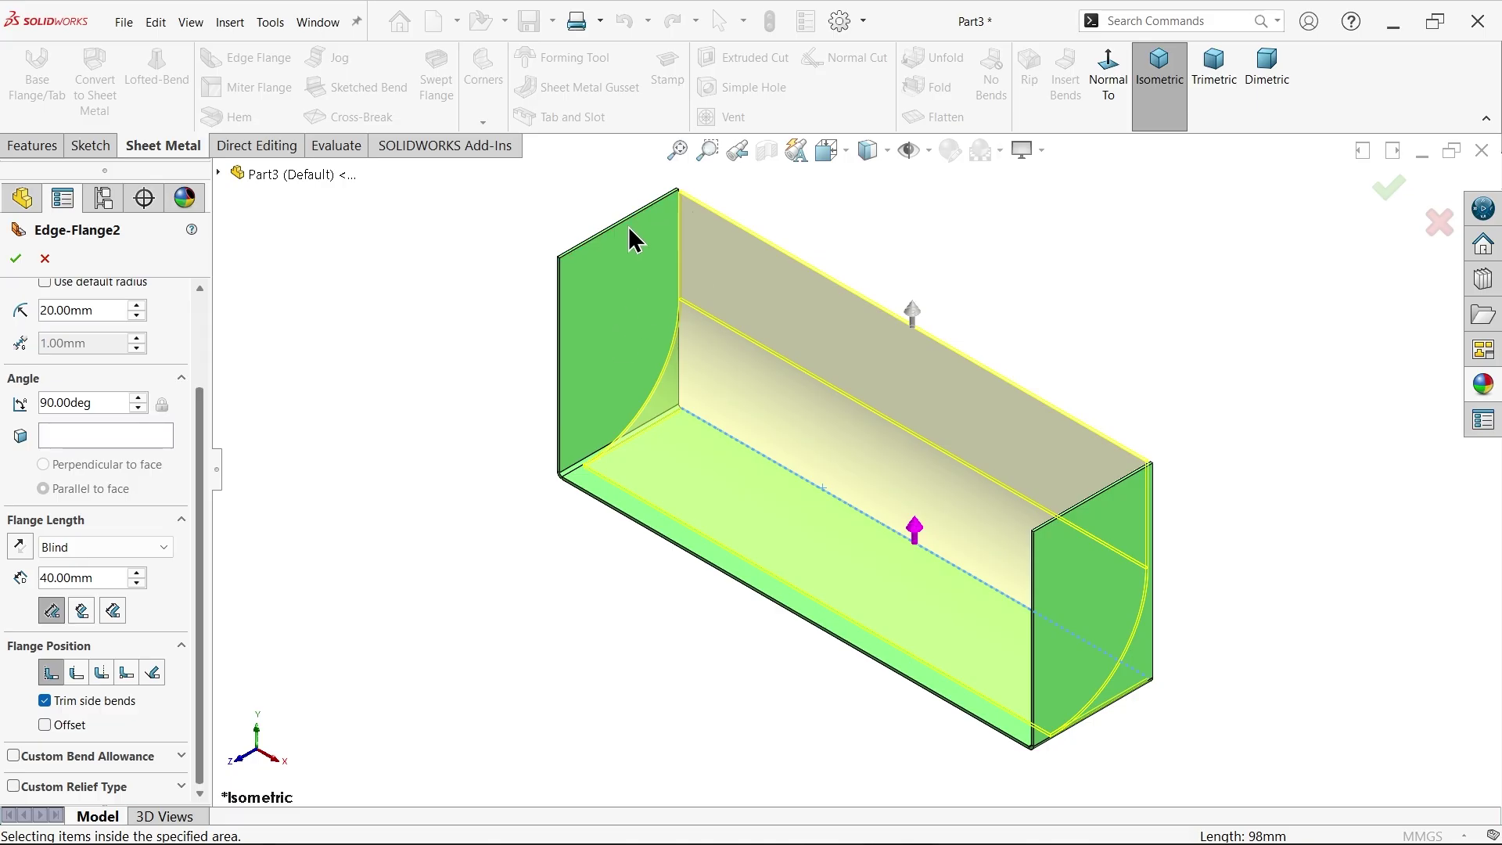
pyautogui.click(101, 673)
pyautogui.scroll(-5, 946, 520)
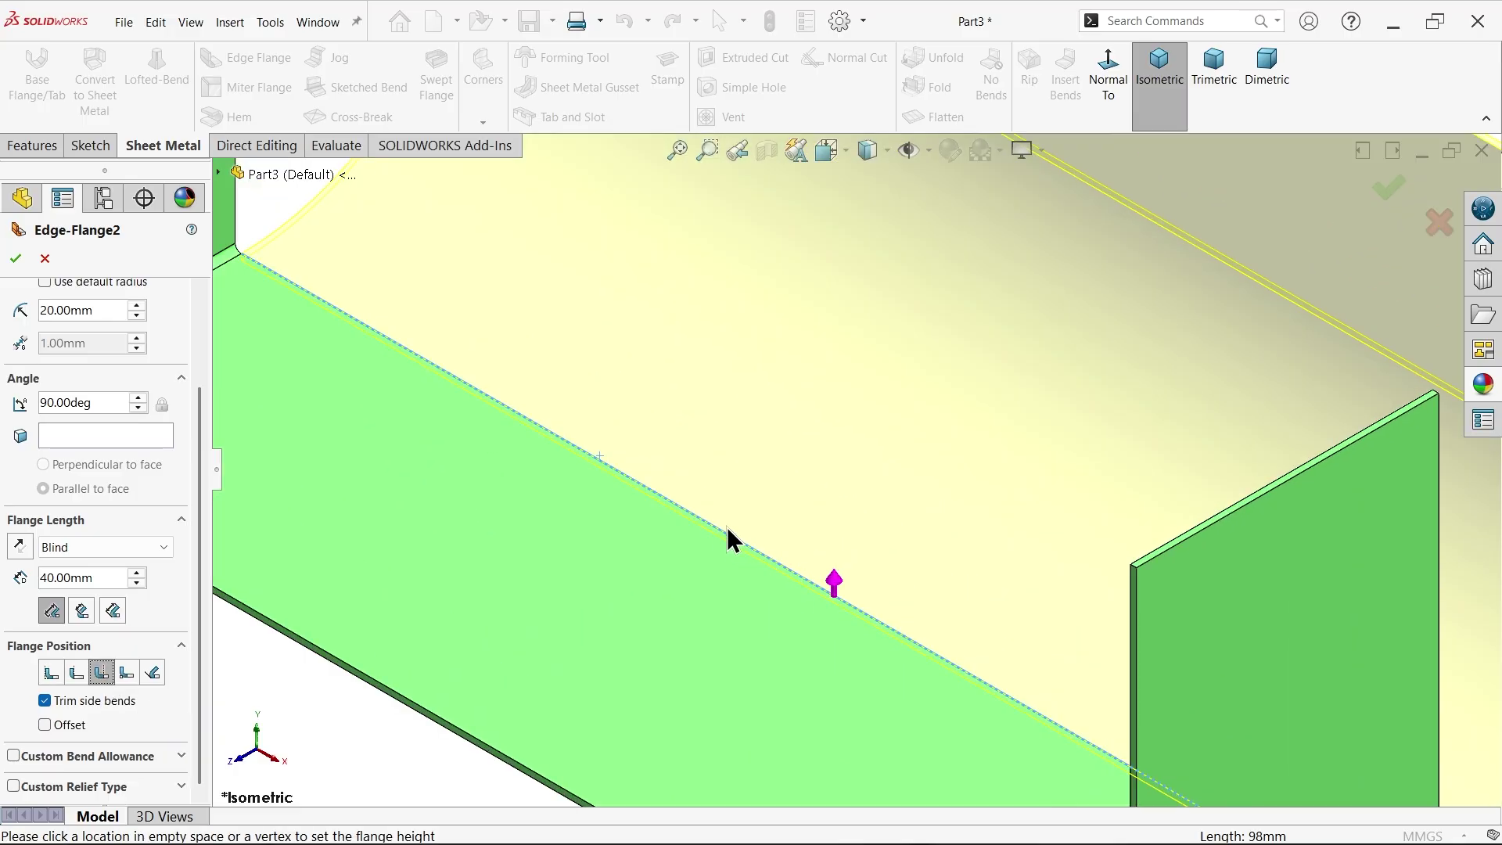
pyautogui.press('f')
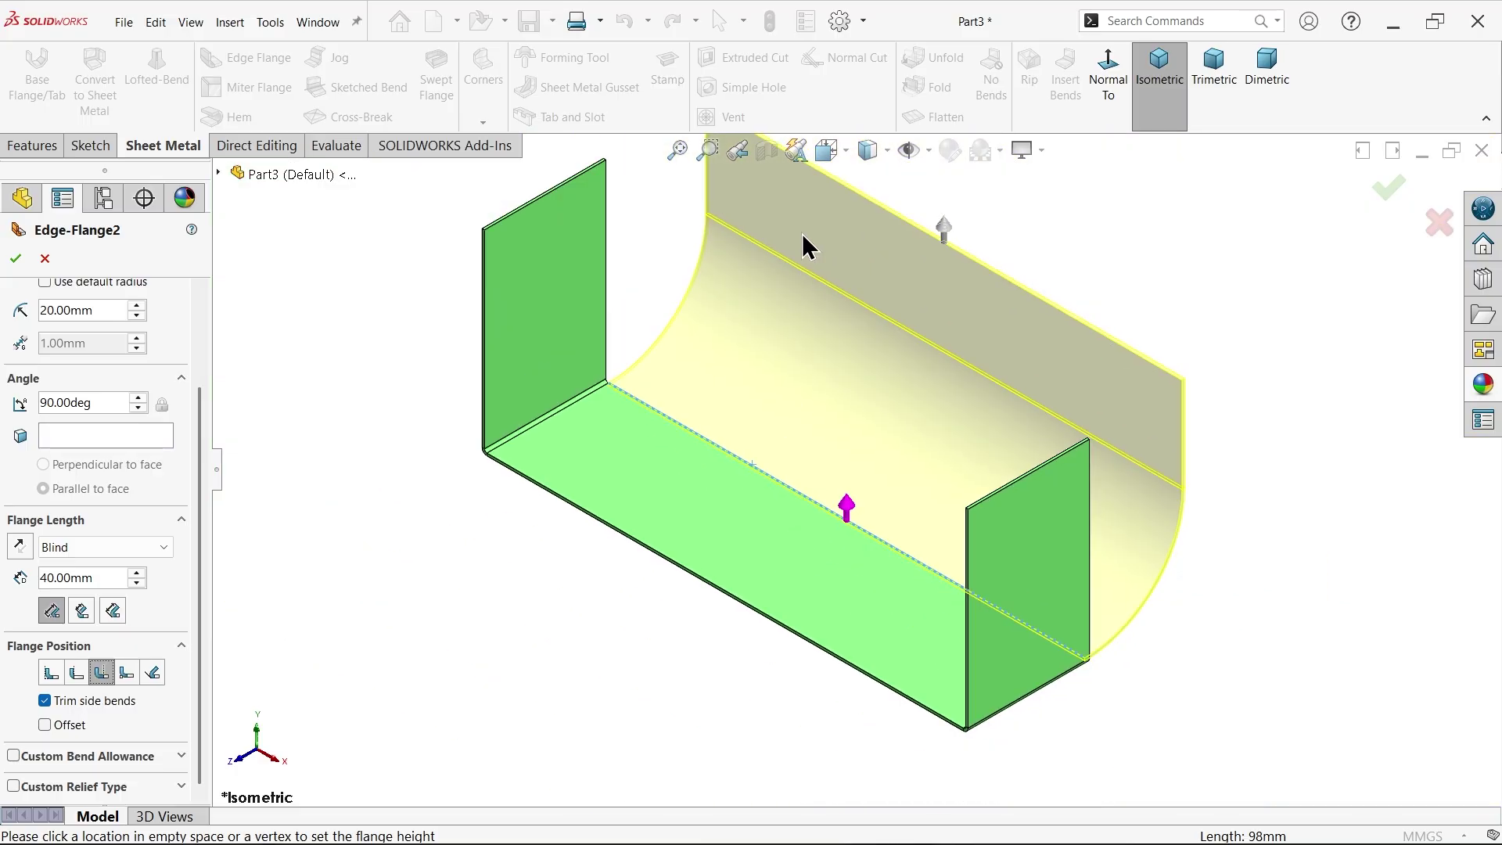
pyautogui.click(826, 150)
pyautogui.click(772, 583)
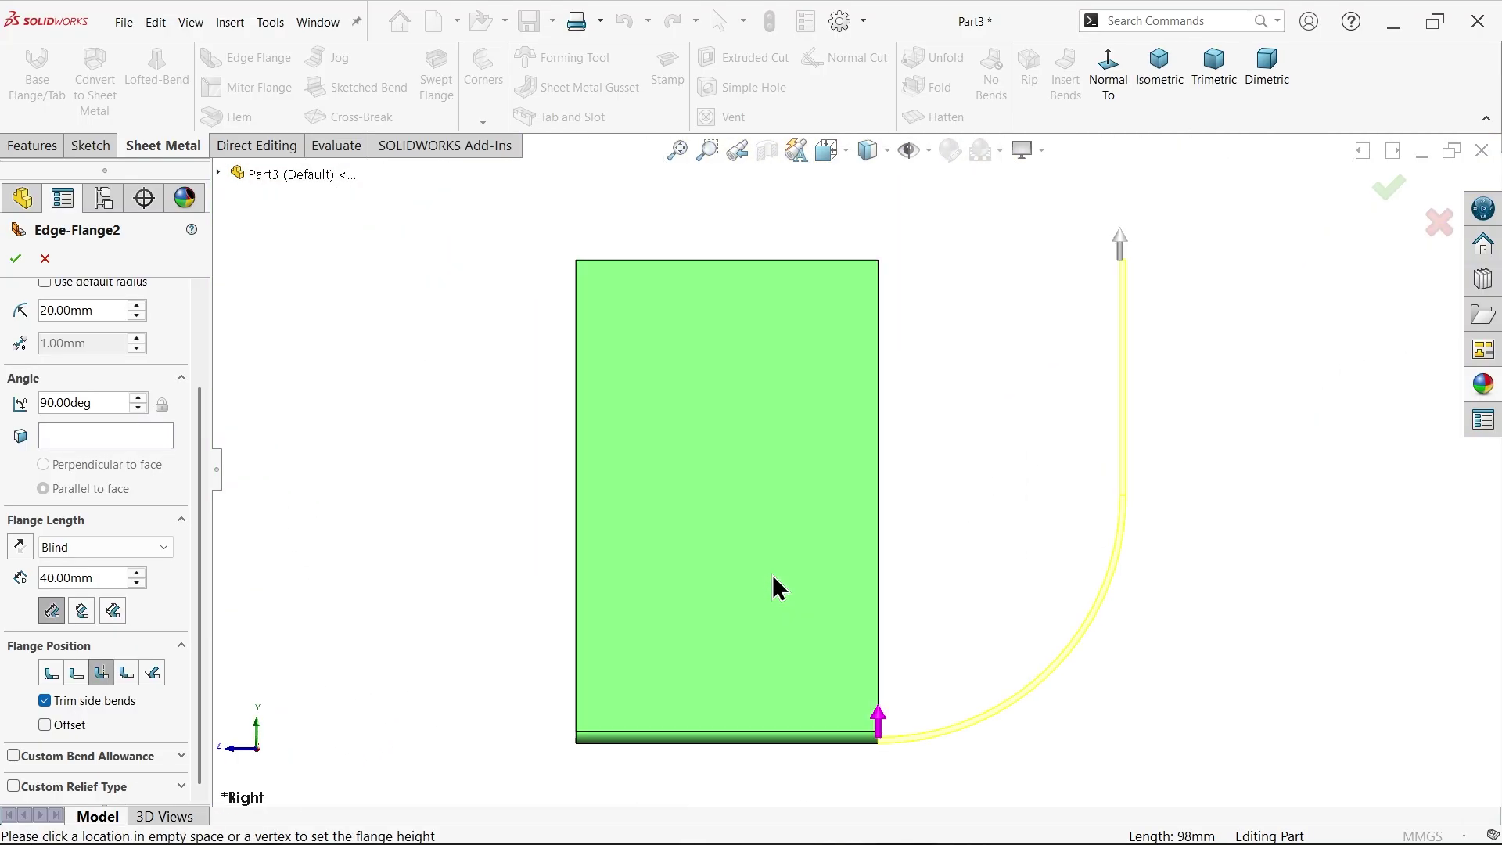
pyautogui.scroll(-5, 921, 733)
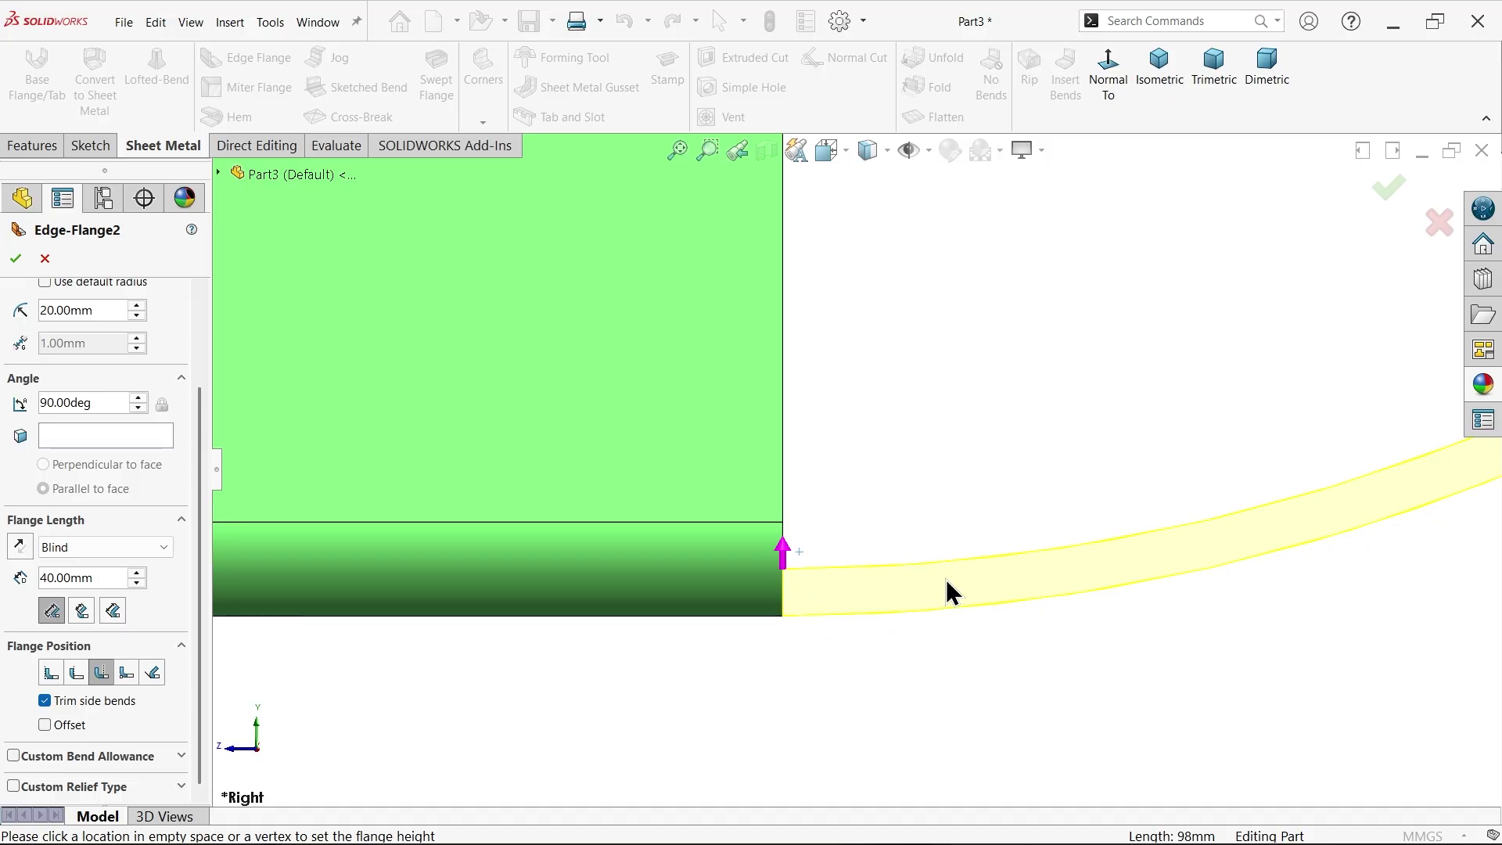
pyautogui.click(1161, 74)
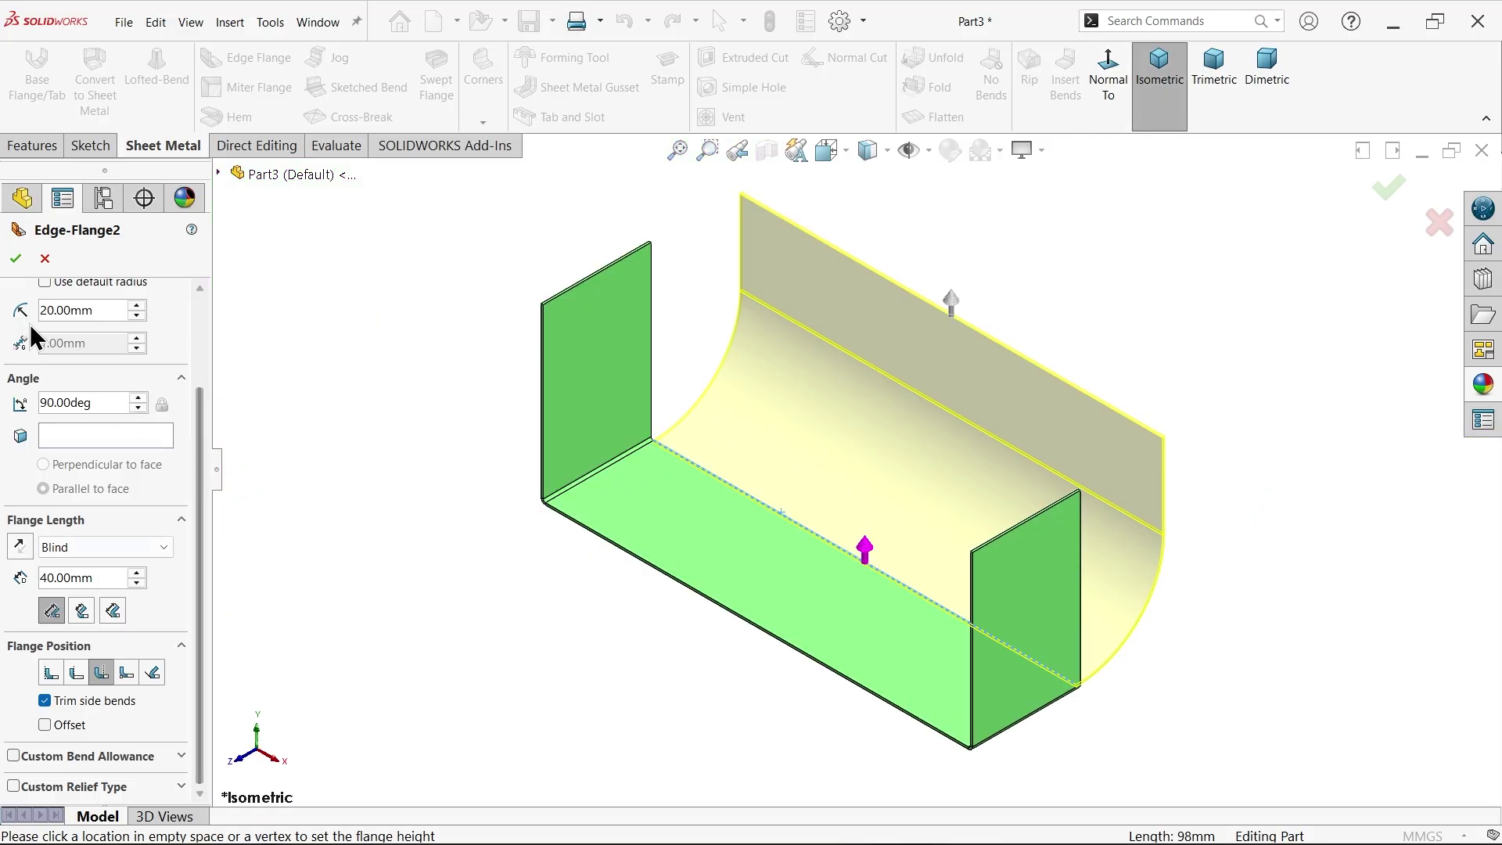
pyautogui.click(16, 258)
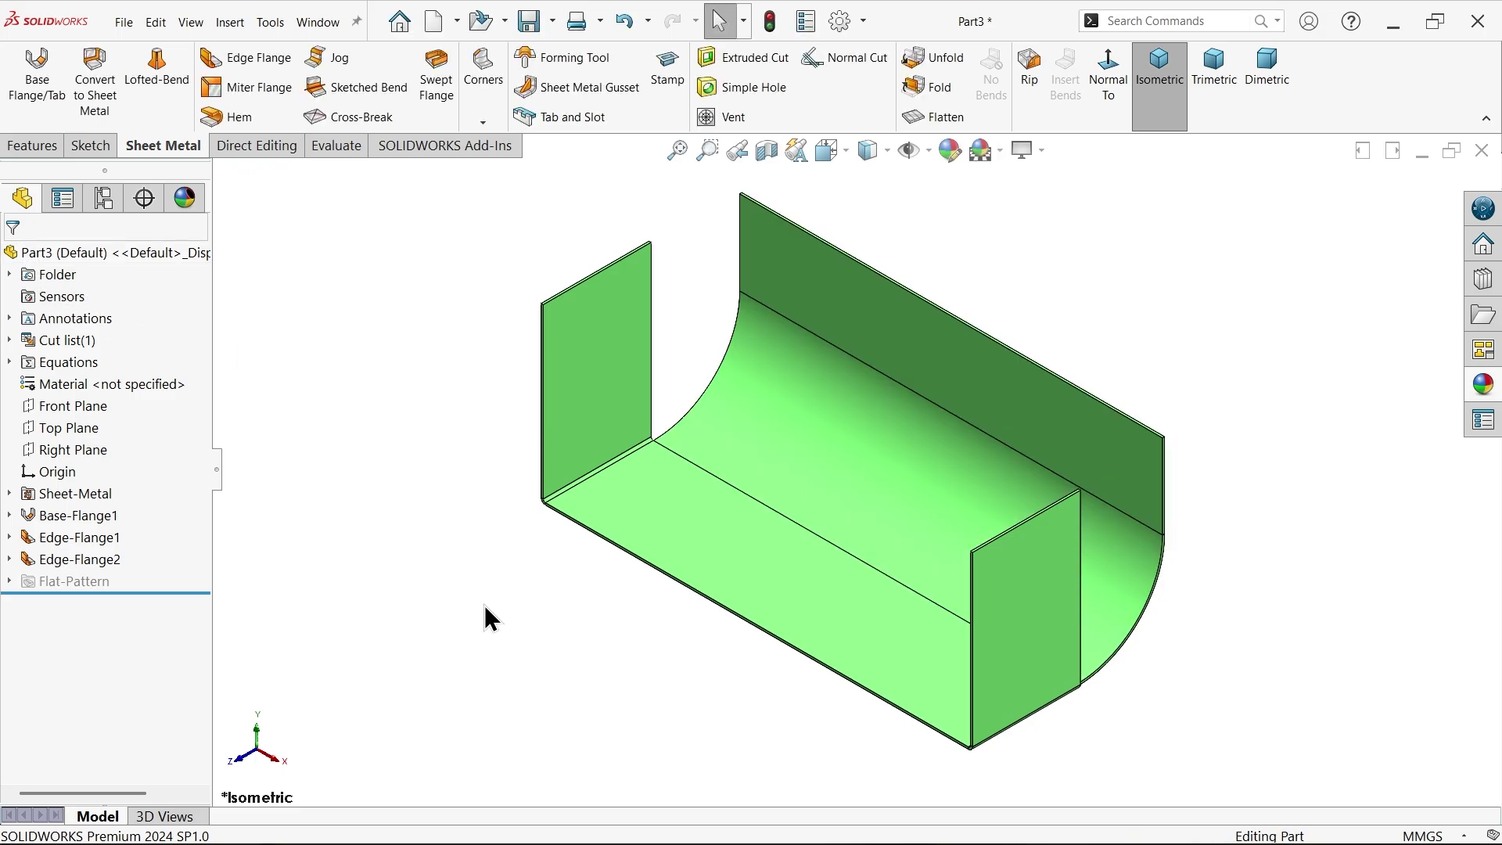
# Step: Start a sketch on the right flange face and convert its right vertical edge
pyautogui.scroll(-3, 1118, 599)
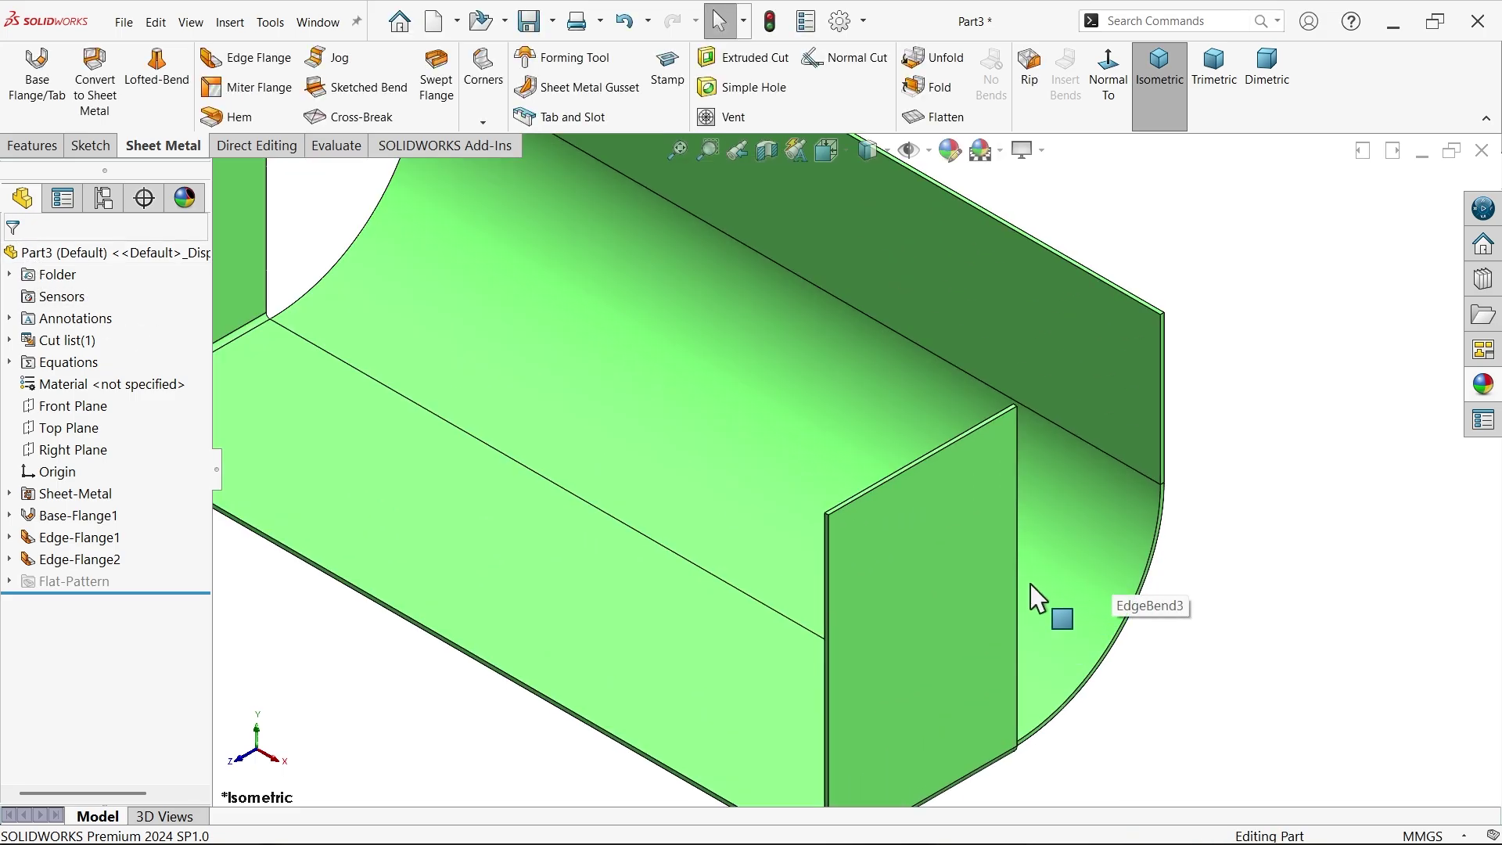
pyautogui.click(975, 546)
pyautogui.click(1037, 491)
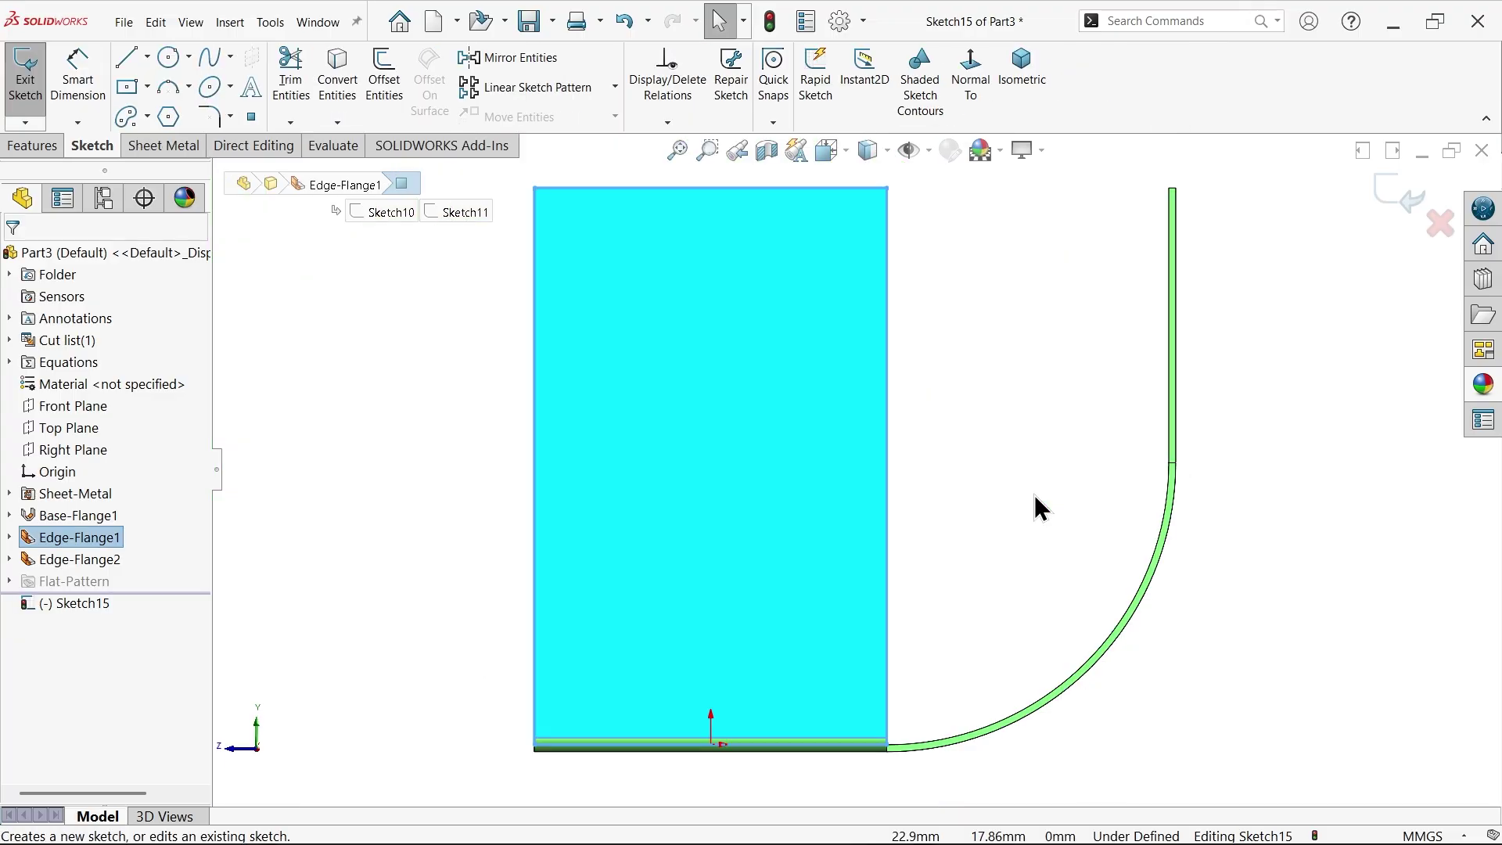
pyautogui.click(922, 438)
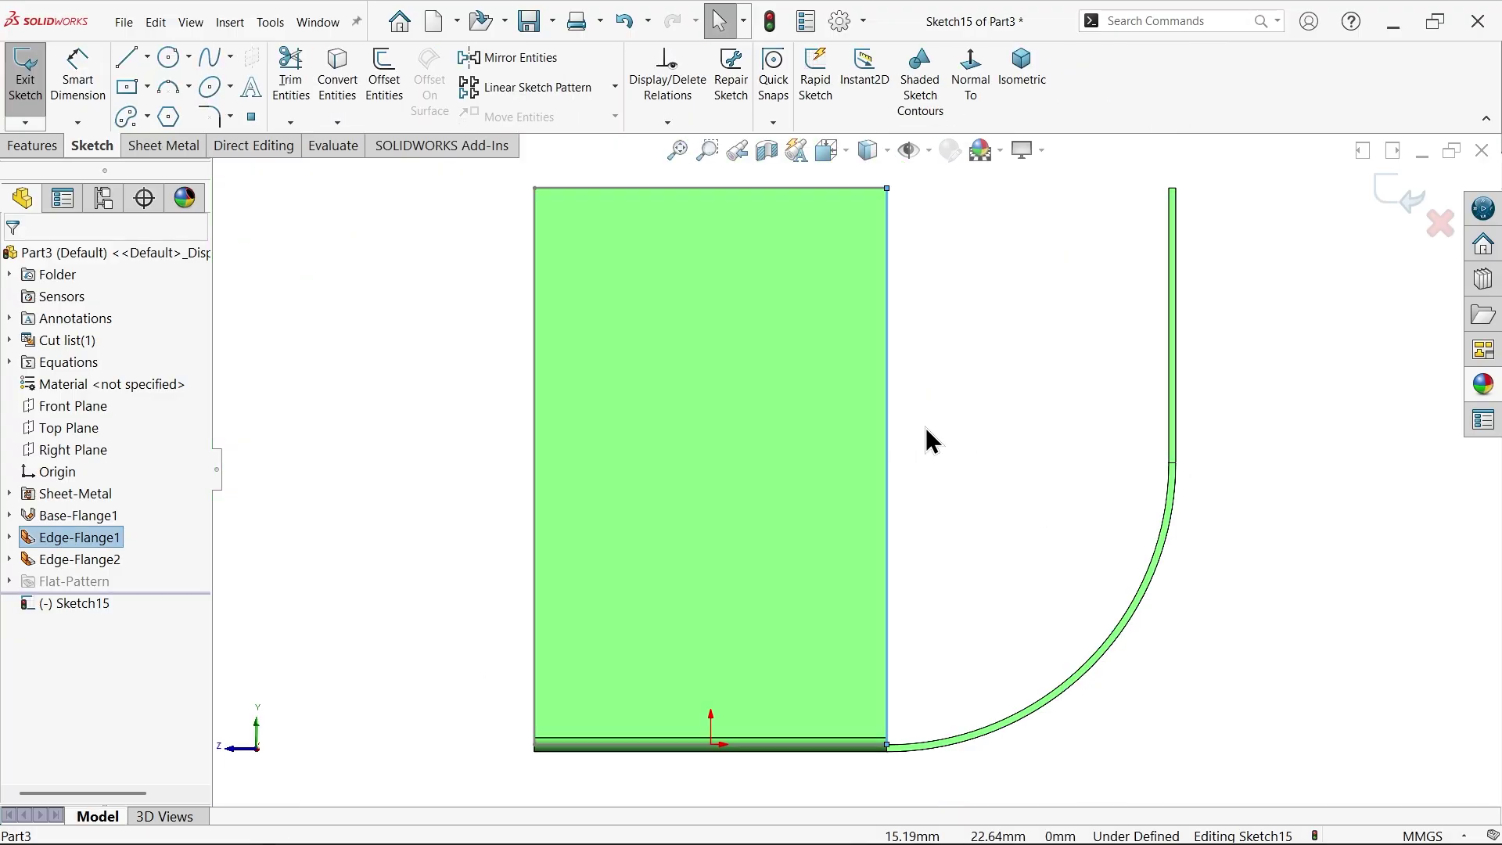
pyautogui.scroll(-3, 881, 641)
pyautogui.scroll(2, 871, 626)
pyautogui.scroll(-2, 853, 637)
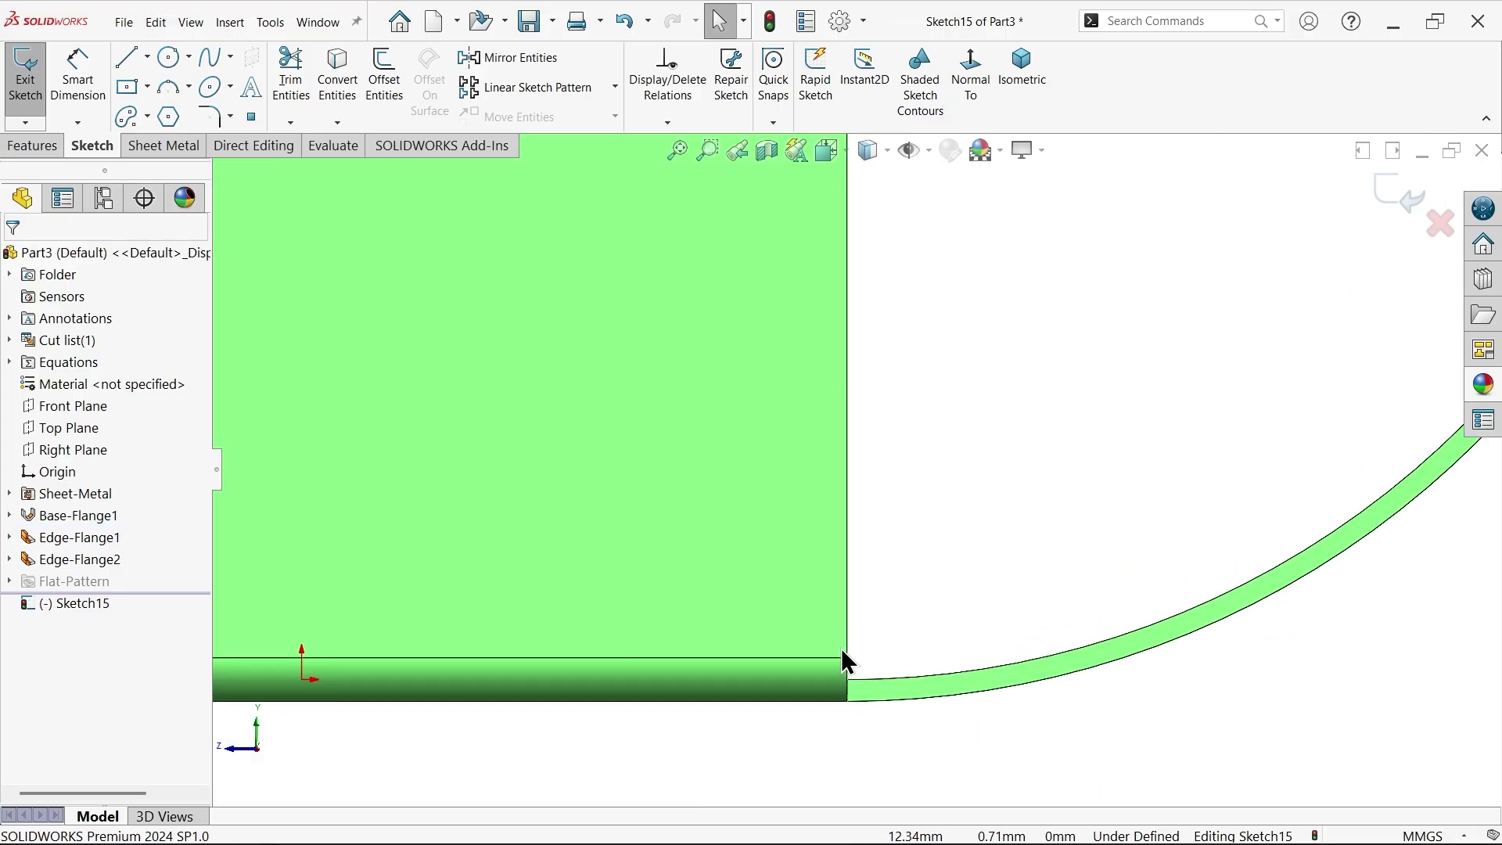
pyautogui.click(847, 592)
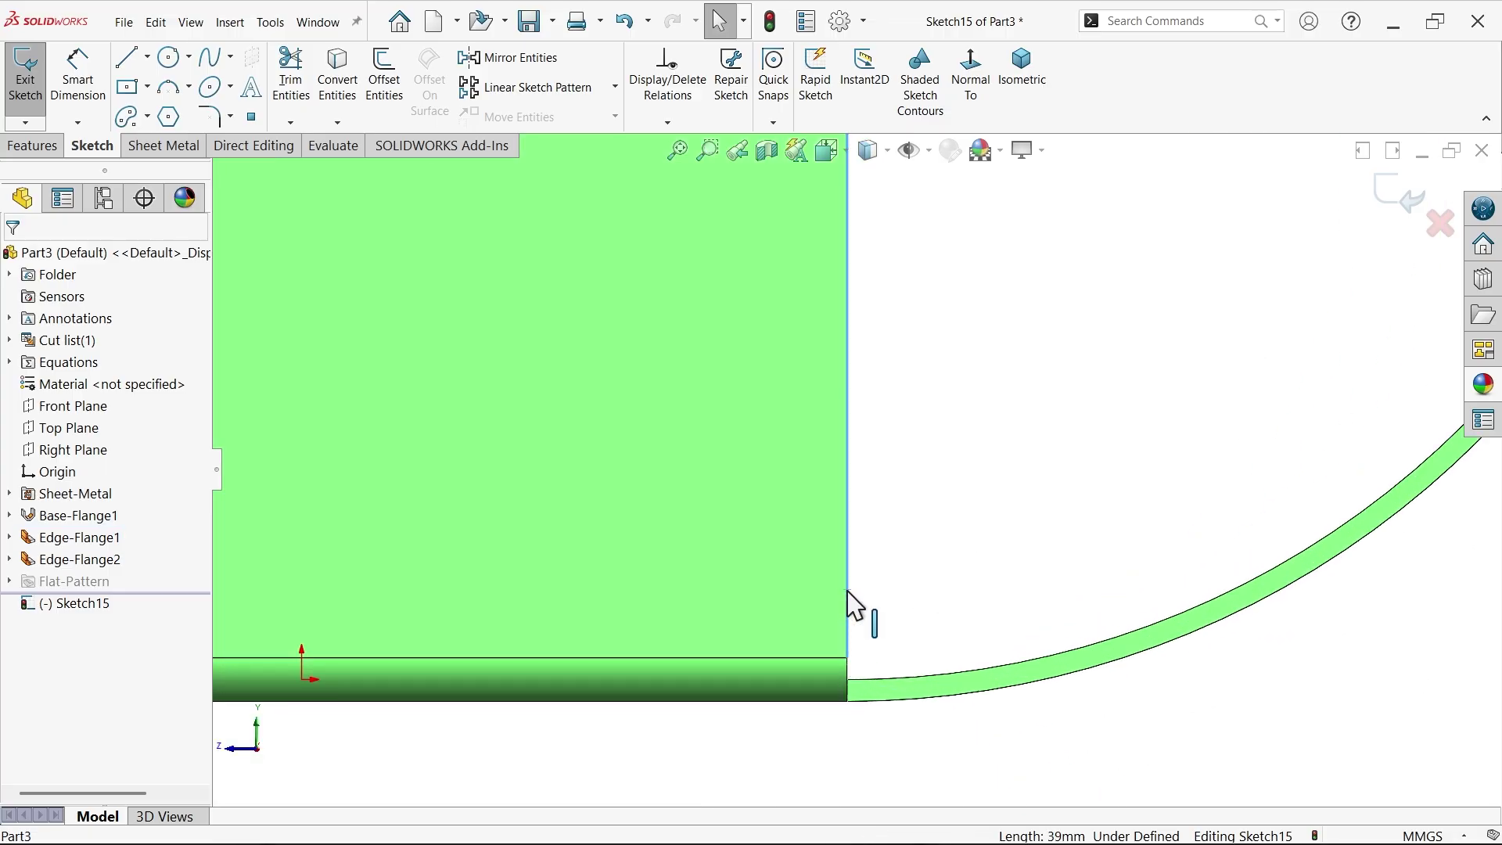
pyautogui.click(337, 92)
# Step: Draw the top and vertical lines and a closing arc following the bend
pyautogui.click(129, 60)
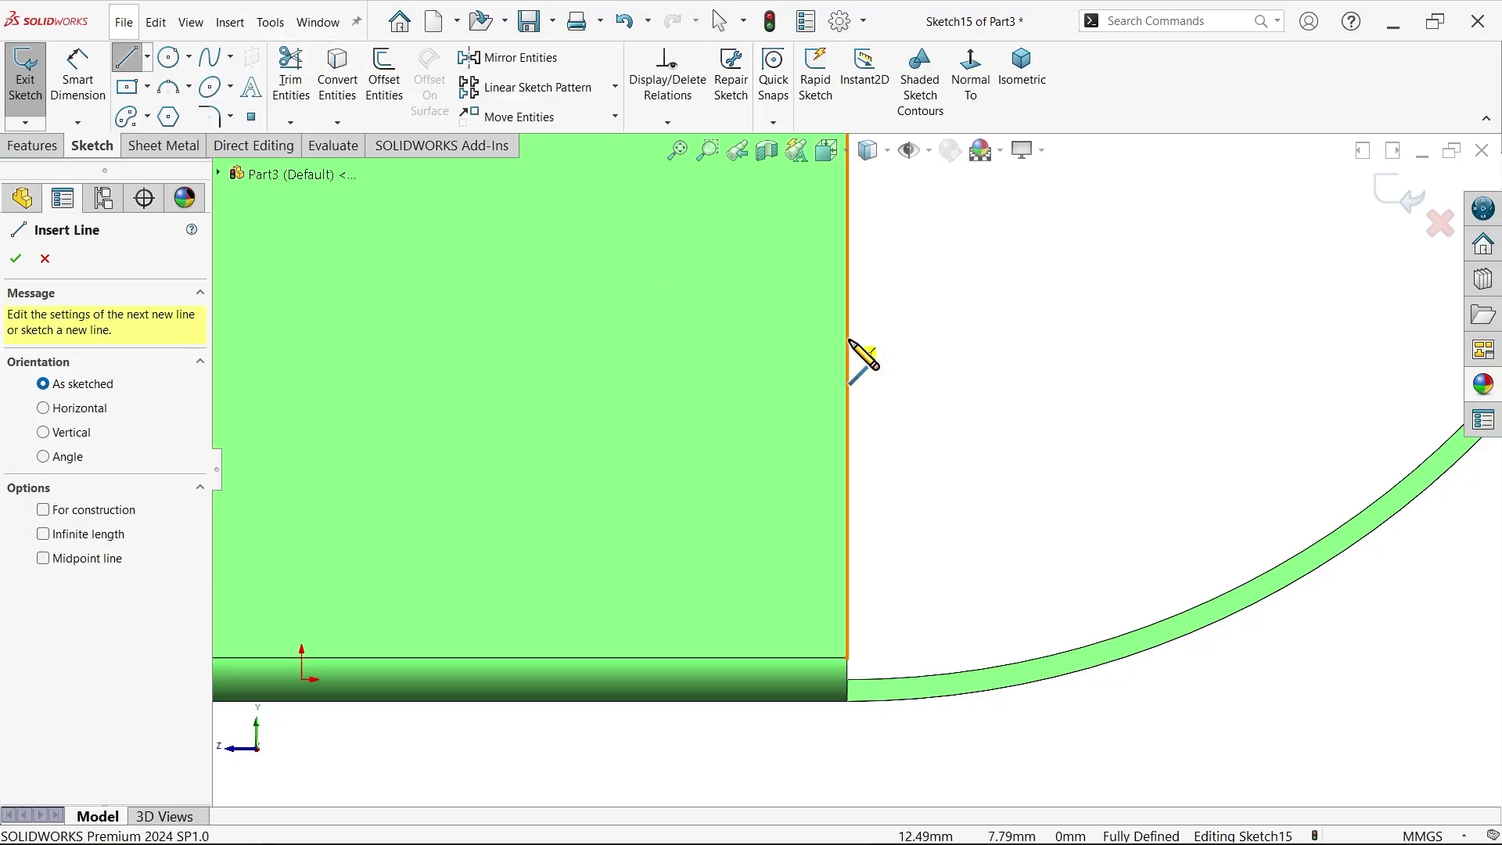
pyautogui.scroll(6, 860, 356)
pyautogui.scroll(-3, 869, 344)
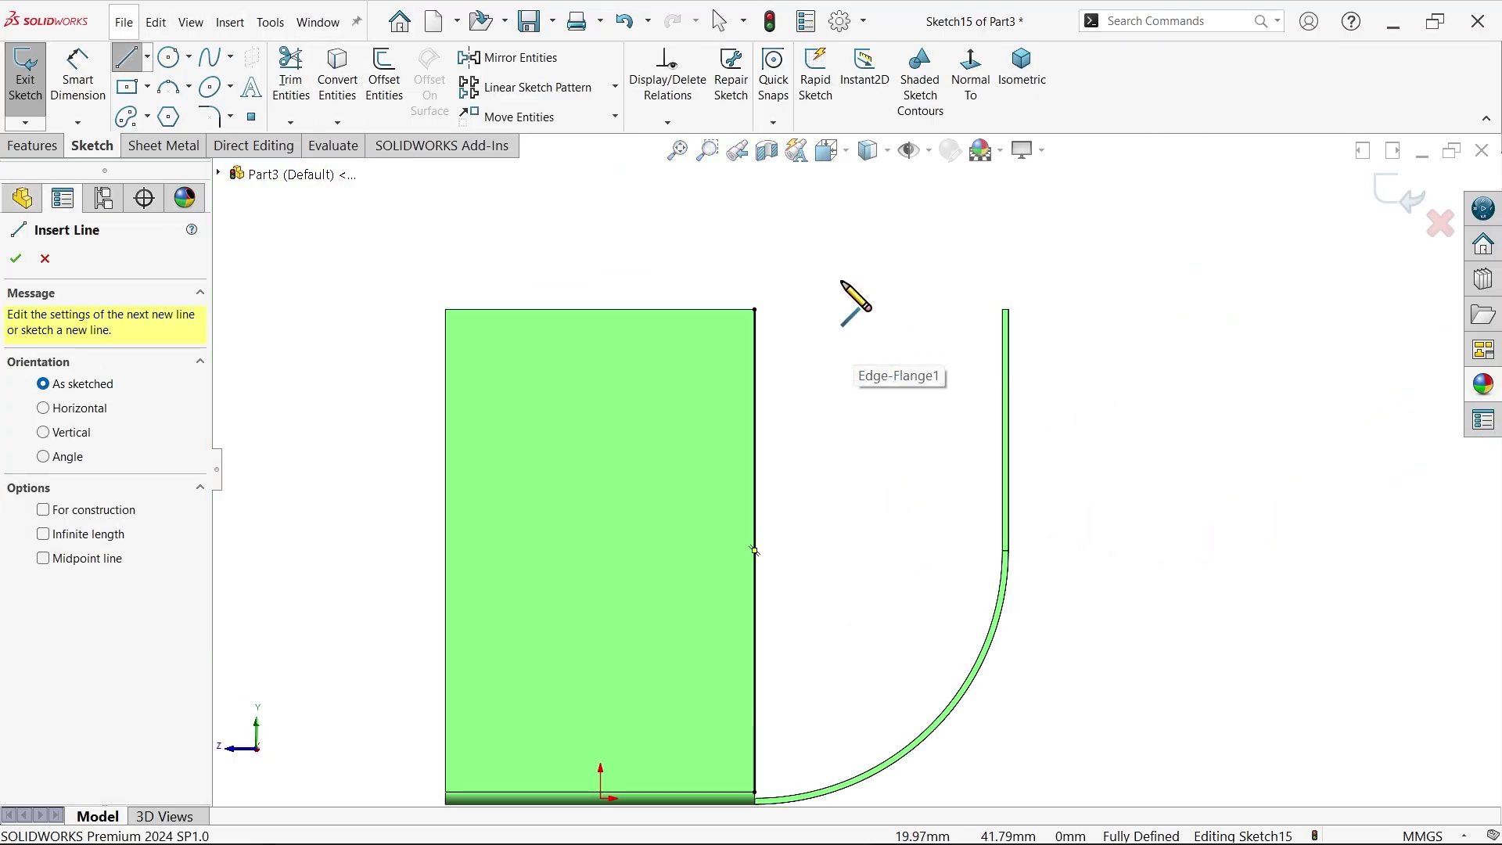
pyautogui.click(754, 309)
pyautogui.scroll(-5, 997, 328)
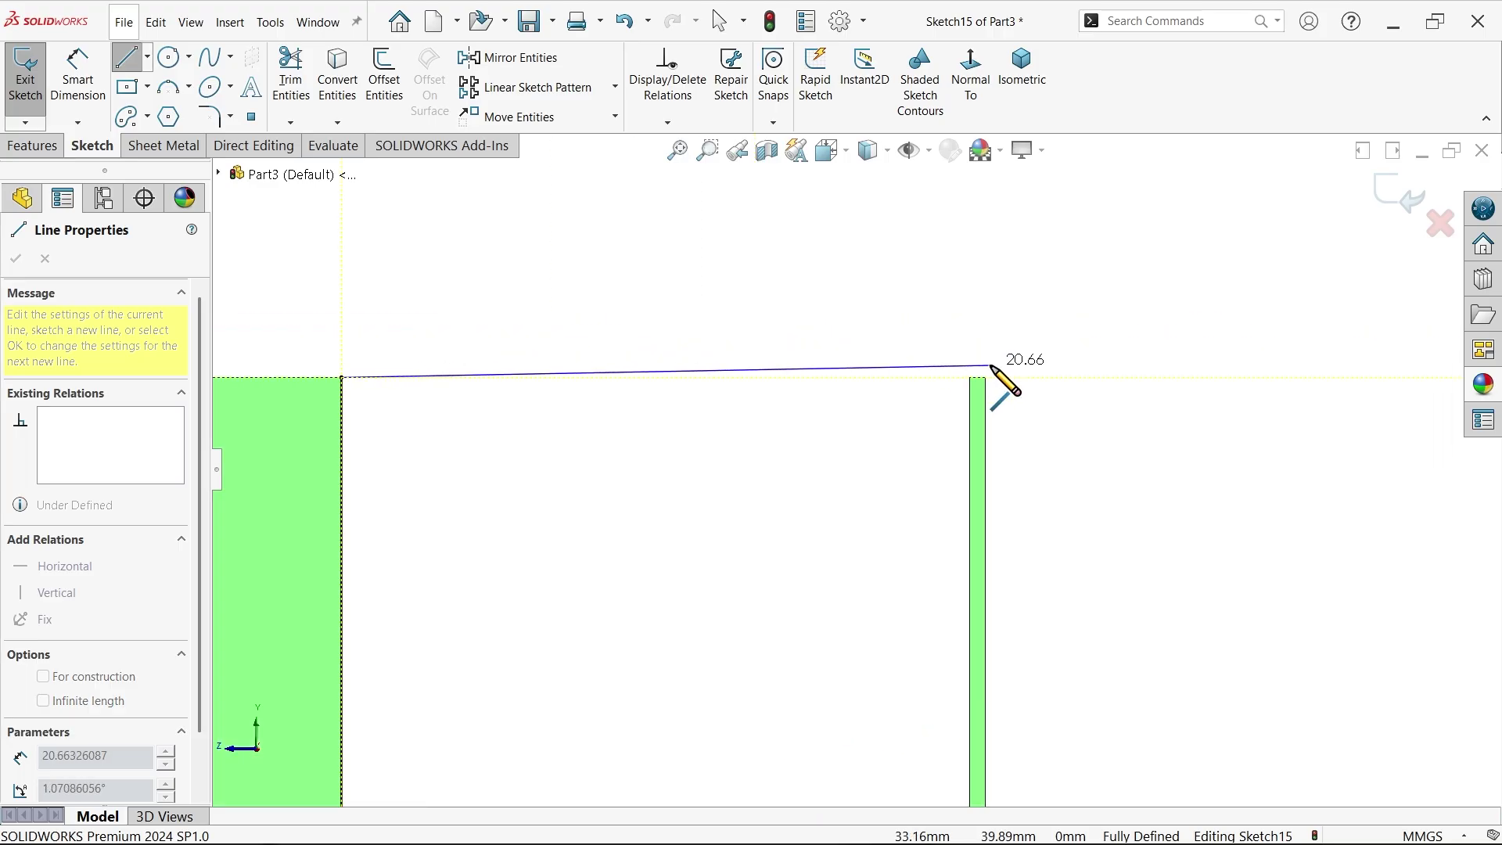
pyautogui.click(985, 378)
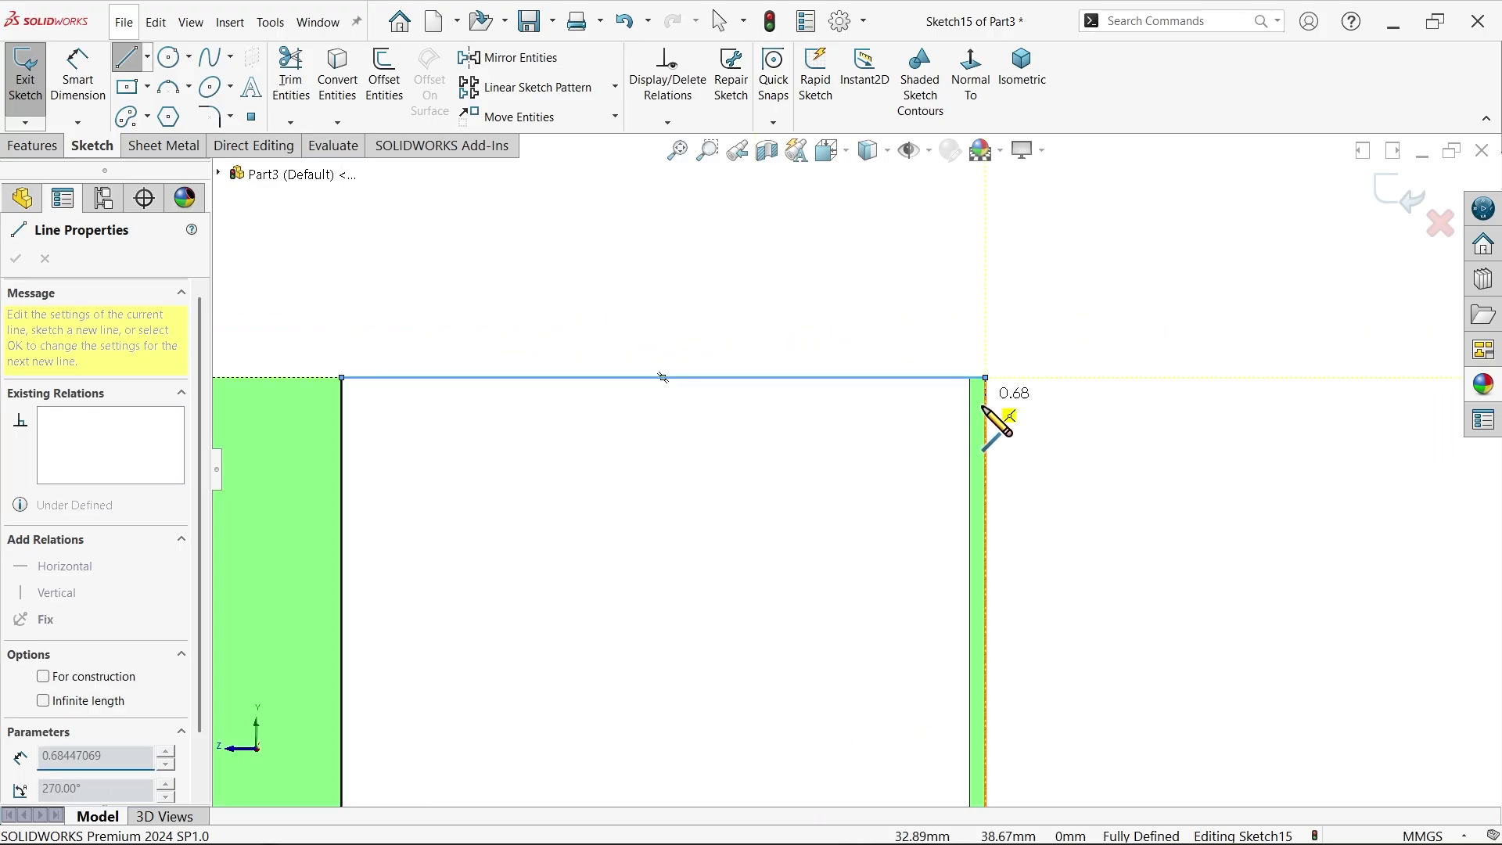
pyautogui.scroll(2, 987, 430)
pyautogui.scroll(-3, 908, 642)
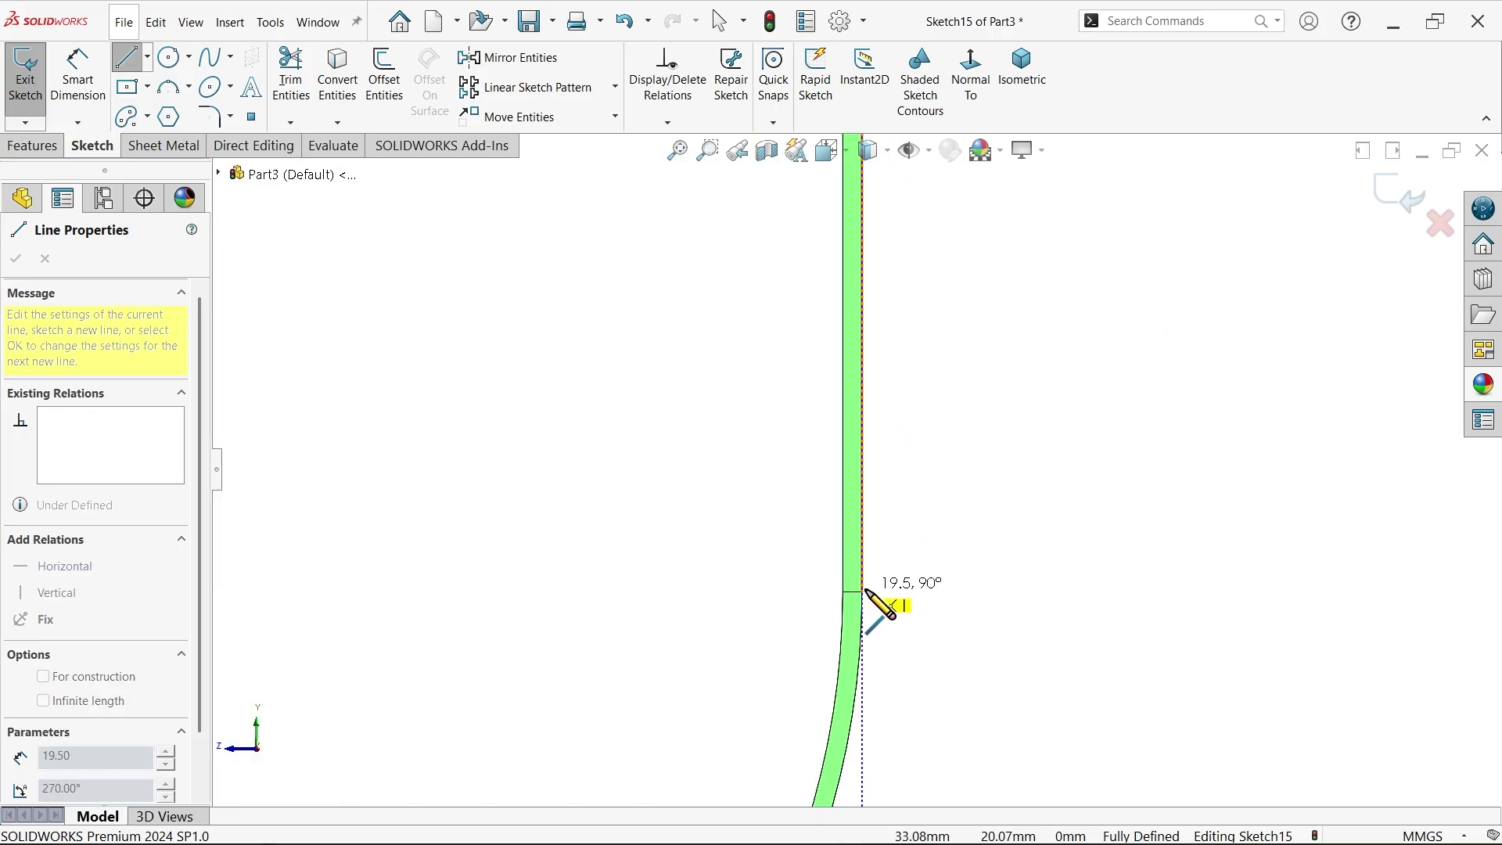
pyautogui.click(860, 593)
pyautogui.scroll(2, 805, 644)
pyautogui.scroll(-3, 770, 658)
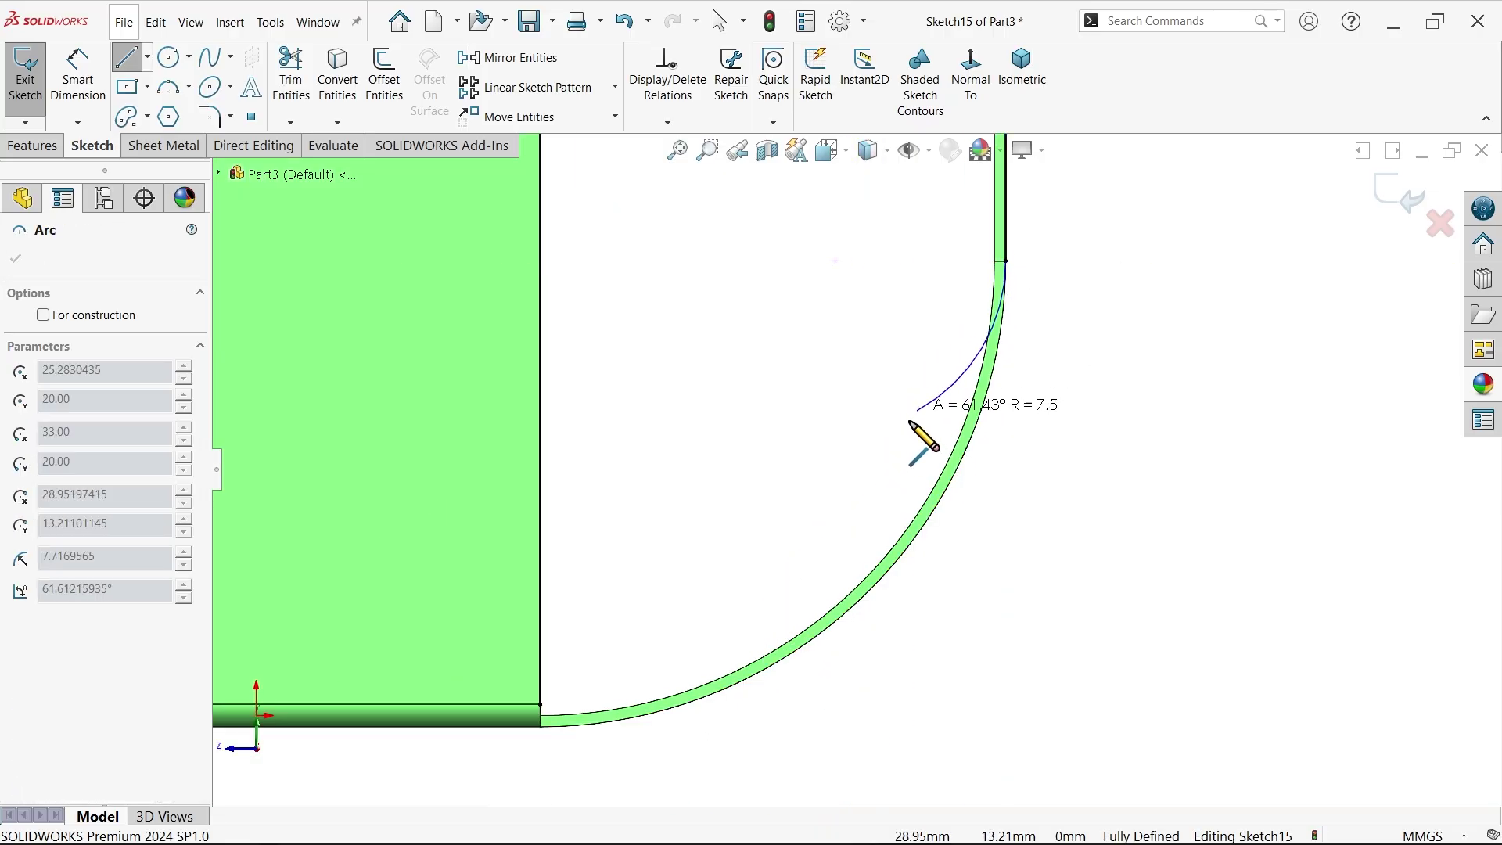
pyautogui.click(562, 704)
pyautogui.rightClick(626, 552)
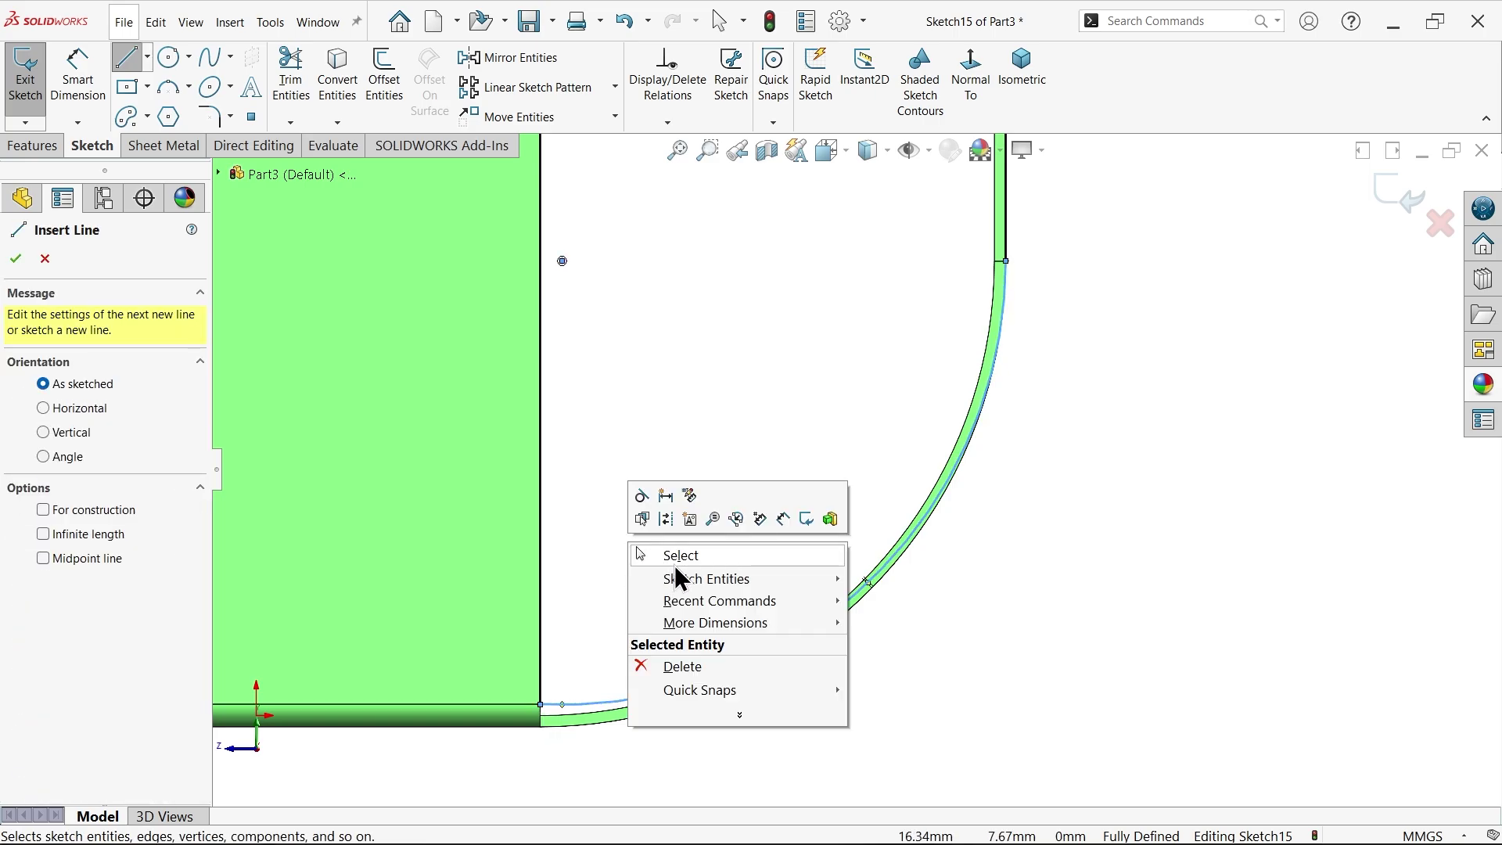
pyautogui.click(681, 553)
# Step: Make the arc tangent to the vertical line and view the profile isometrically
pyautogui.click(1006, 277)
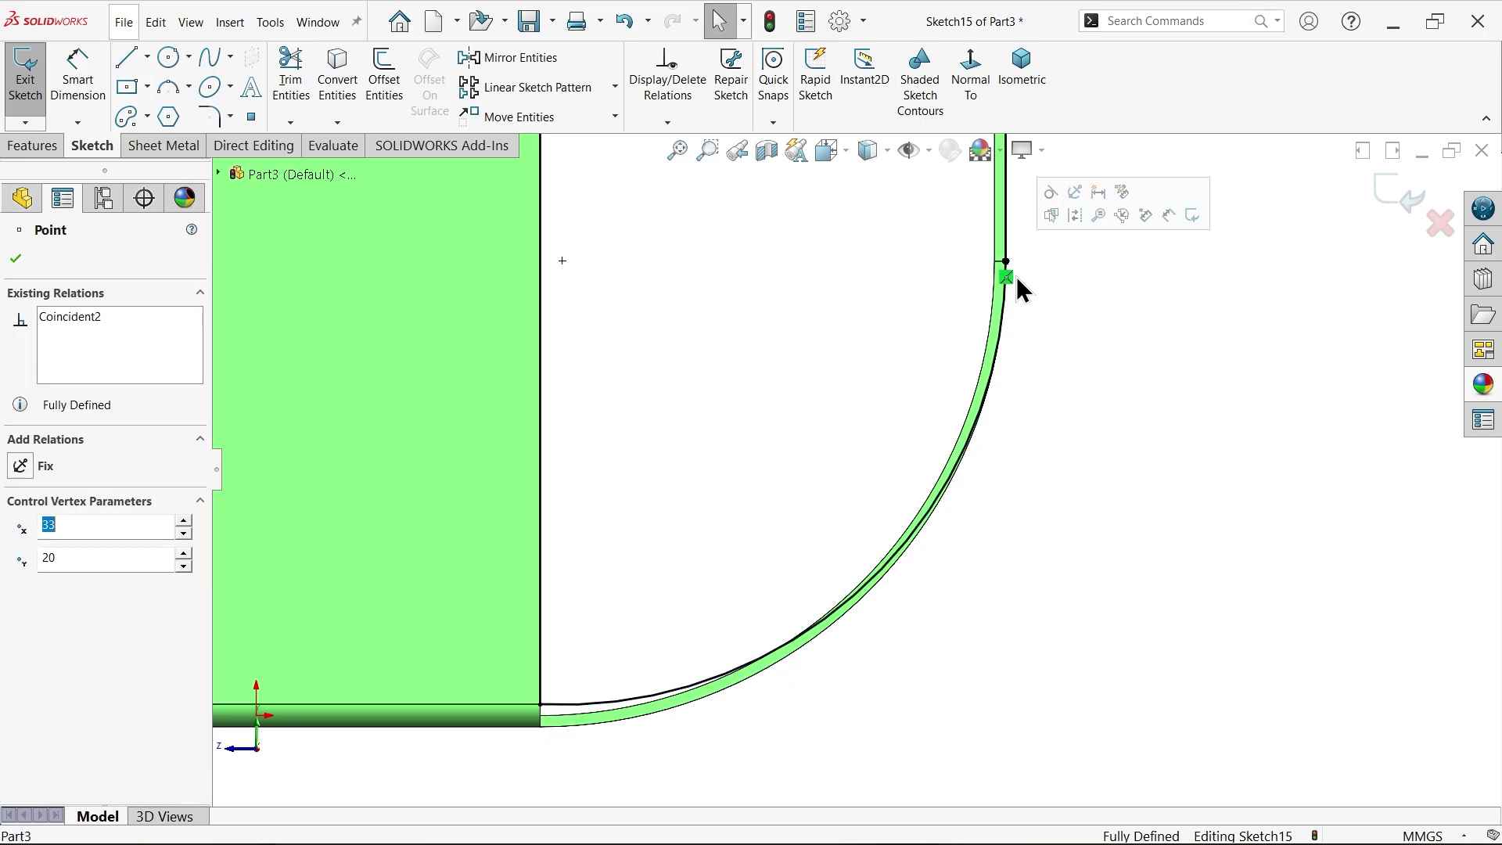
pyautogui.click(1049, 193)
pyautogui.click(1002, 235)
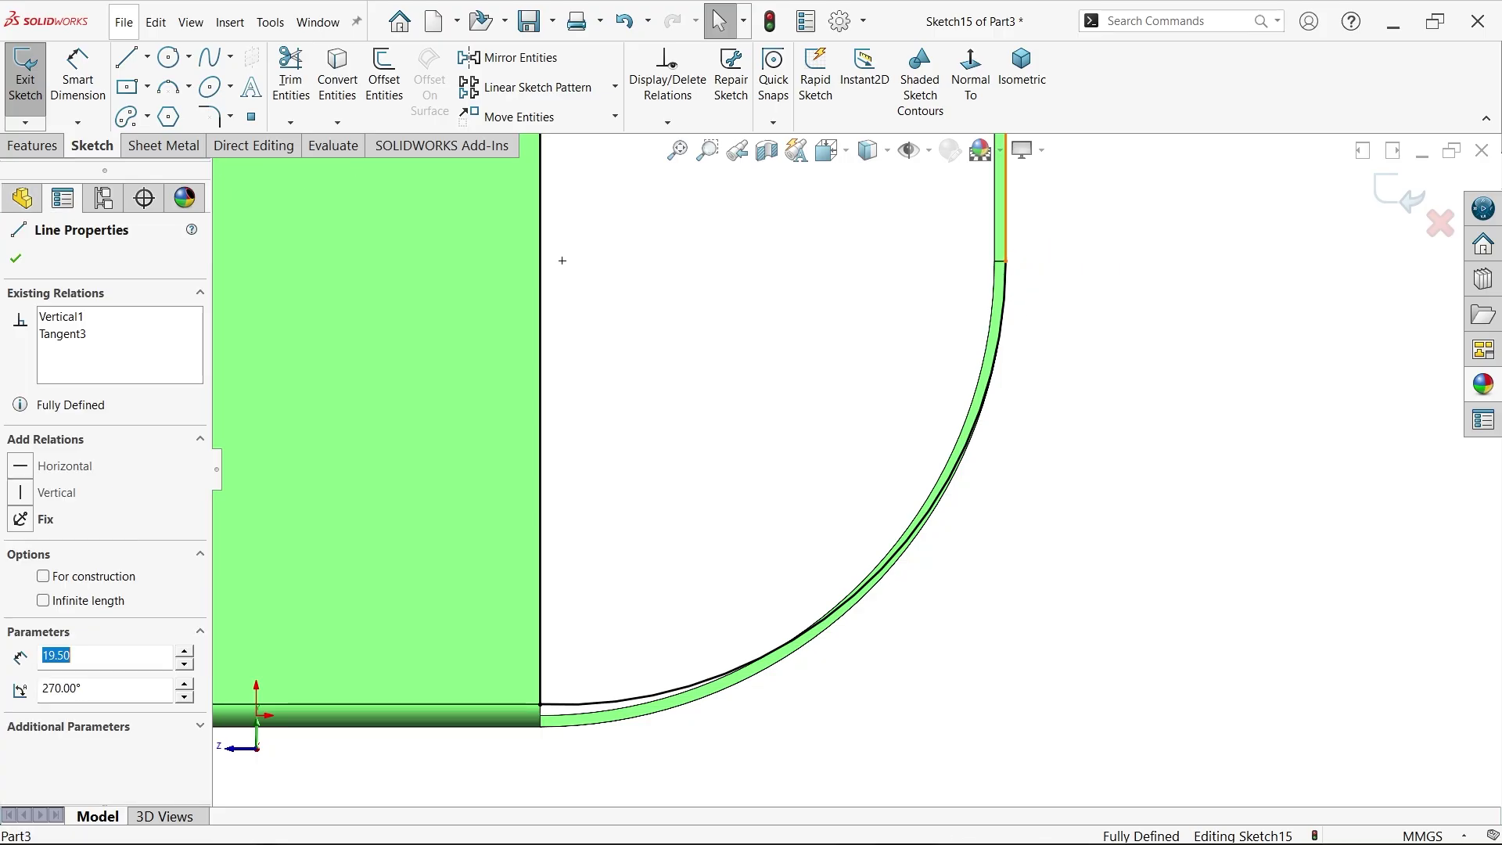
pyautogui.click(1035, 322)
pyautogui.press('f')
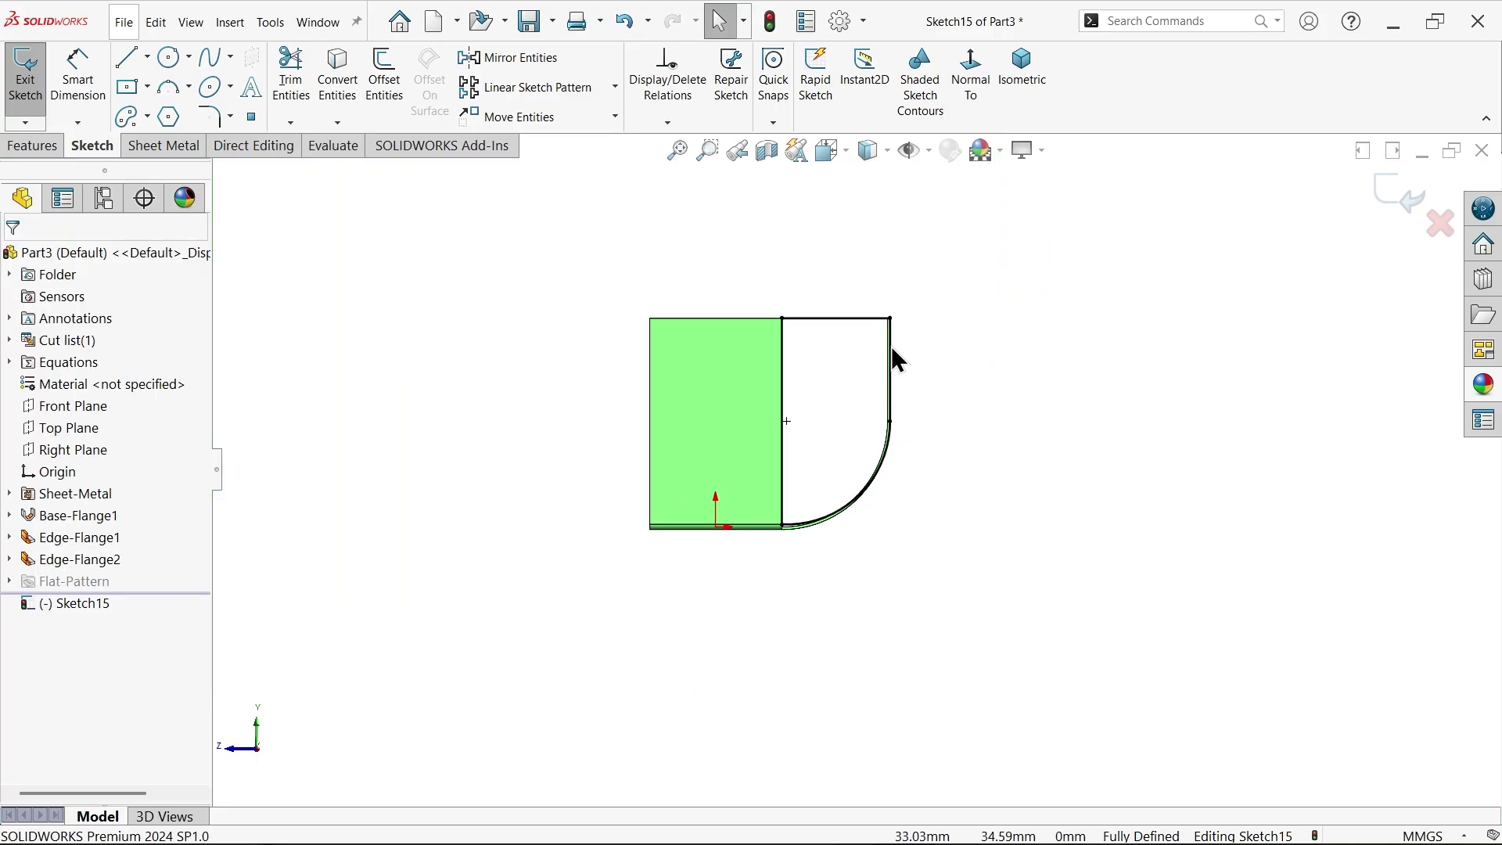
pyautogui.hotkey('ctrl', '7')
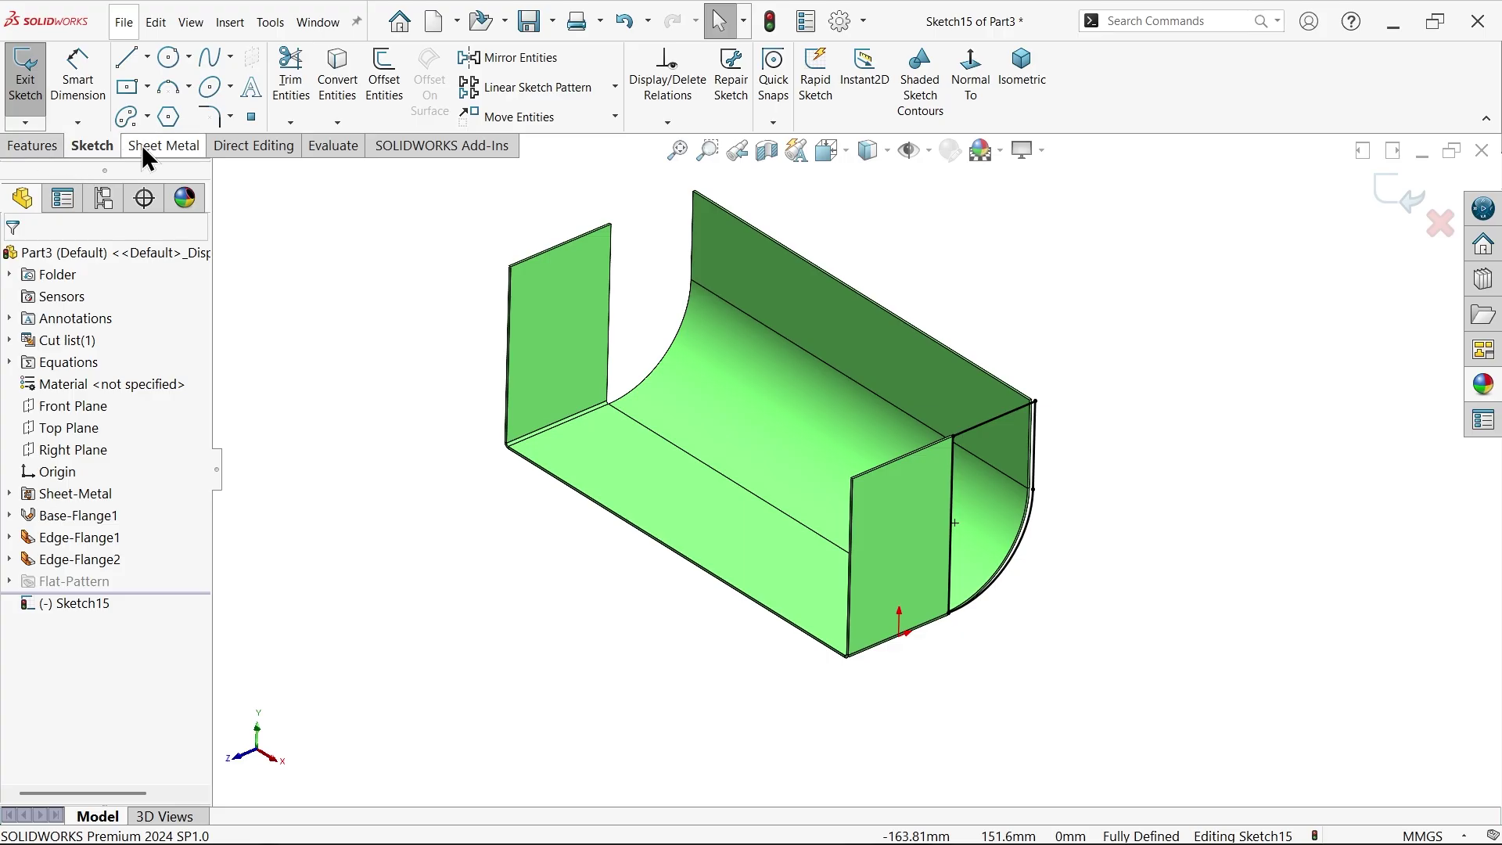
pyautogui.click(145, 147)
# Step: Build Tab1 from the sketch at 0.50 mm thickness and orbit to inspect it
pyautogui.click(31, 74)
pyautogui.scroll(-3, 586, 363)
pyautogui.scroll(-3, 1068, 471)
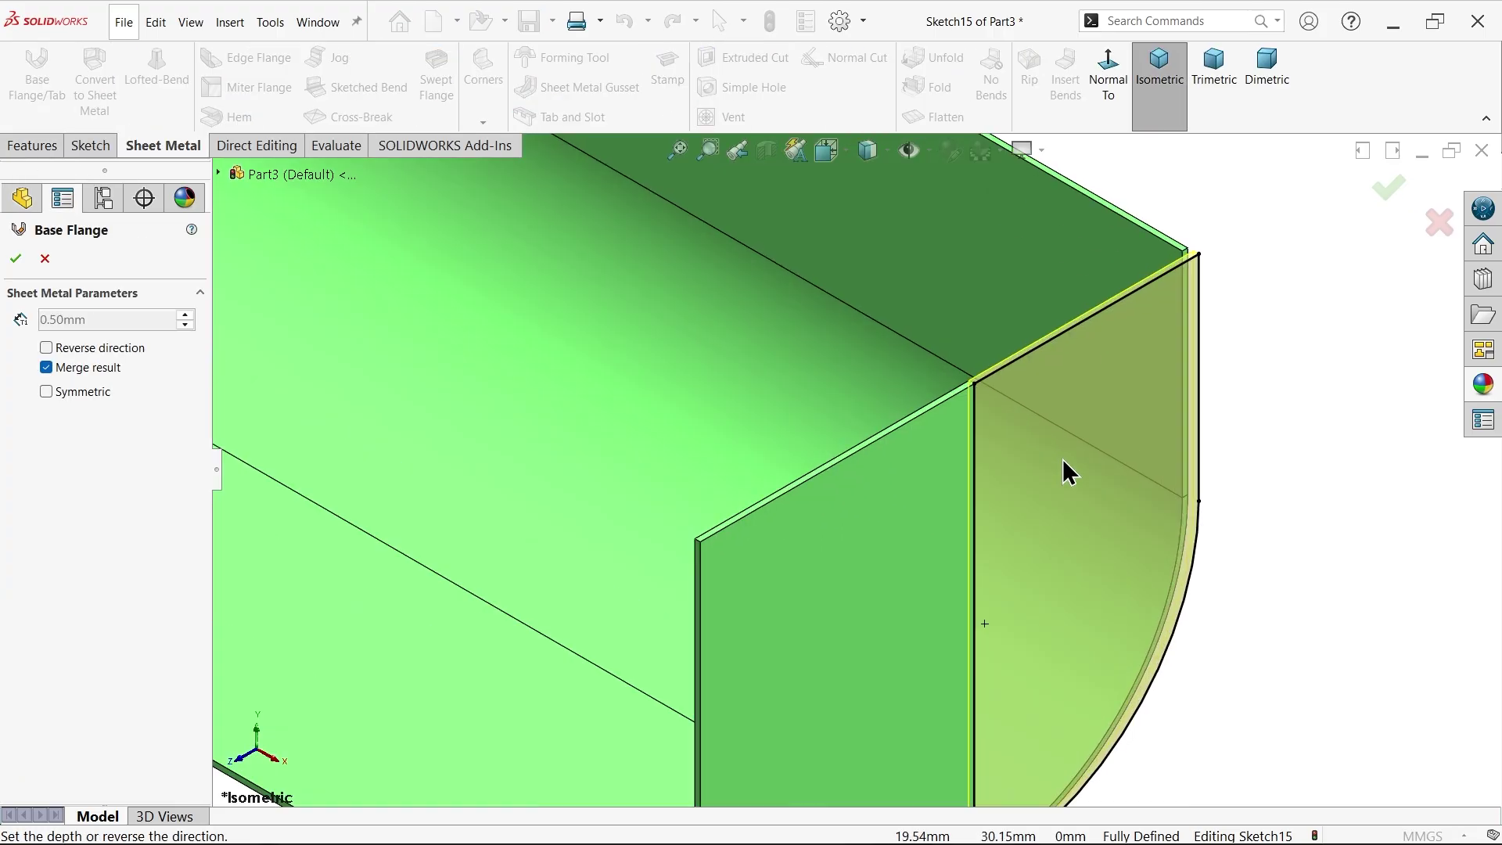
pyautogui.scroll(-2, 1062, 473)
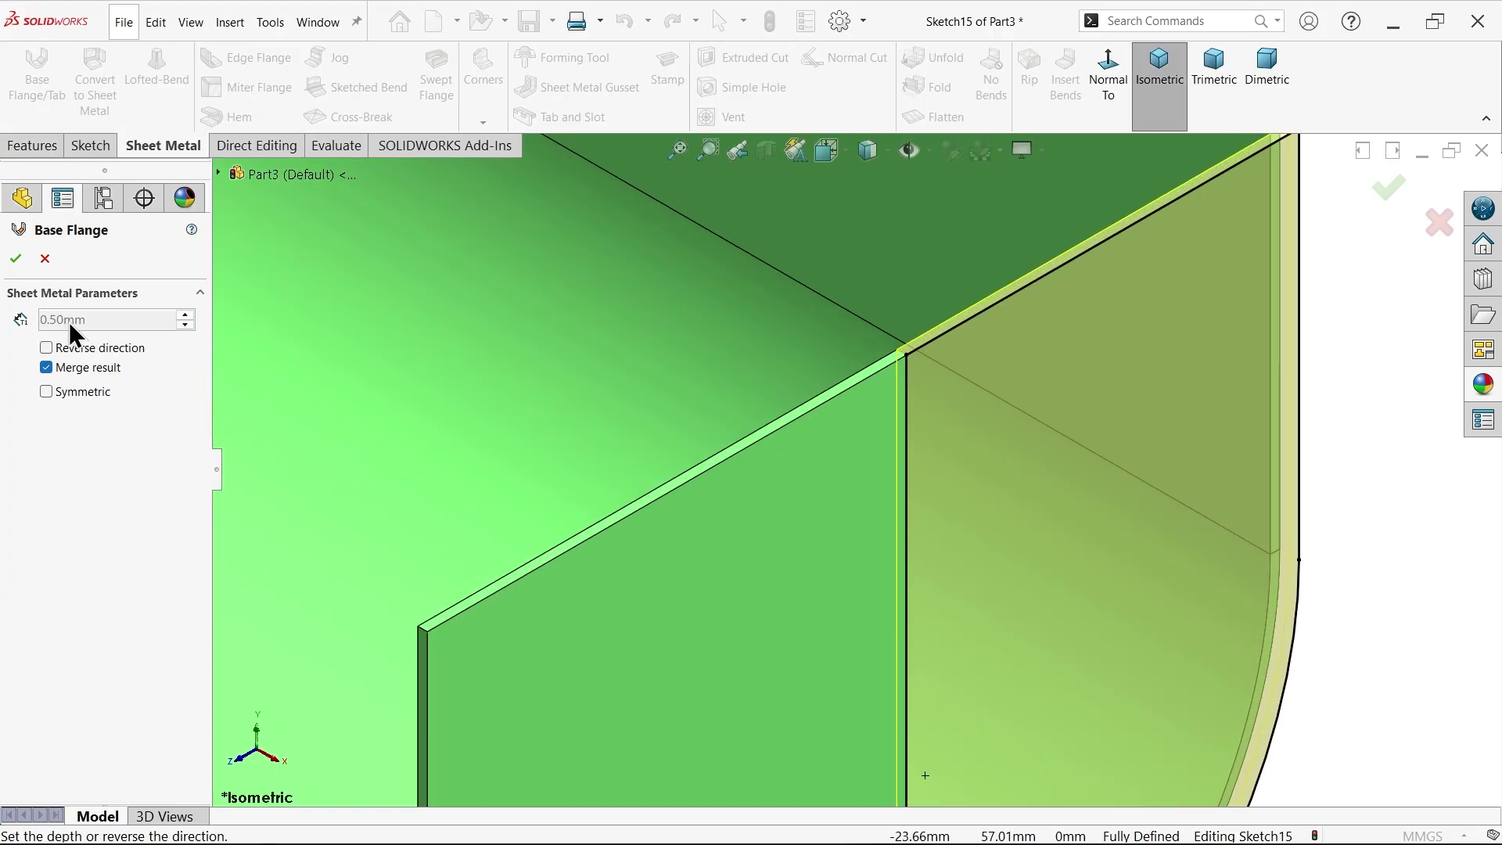
pyautogui.click(15, 259)
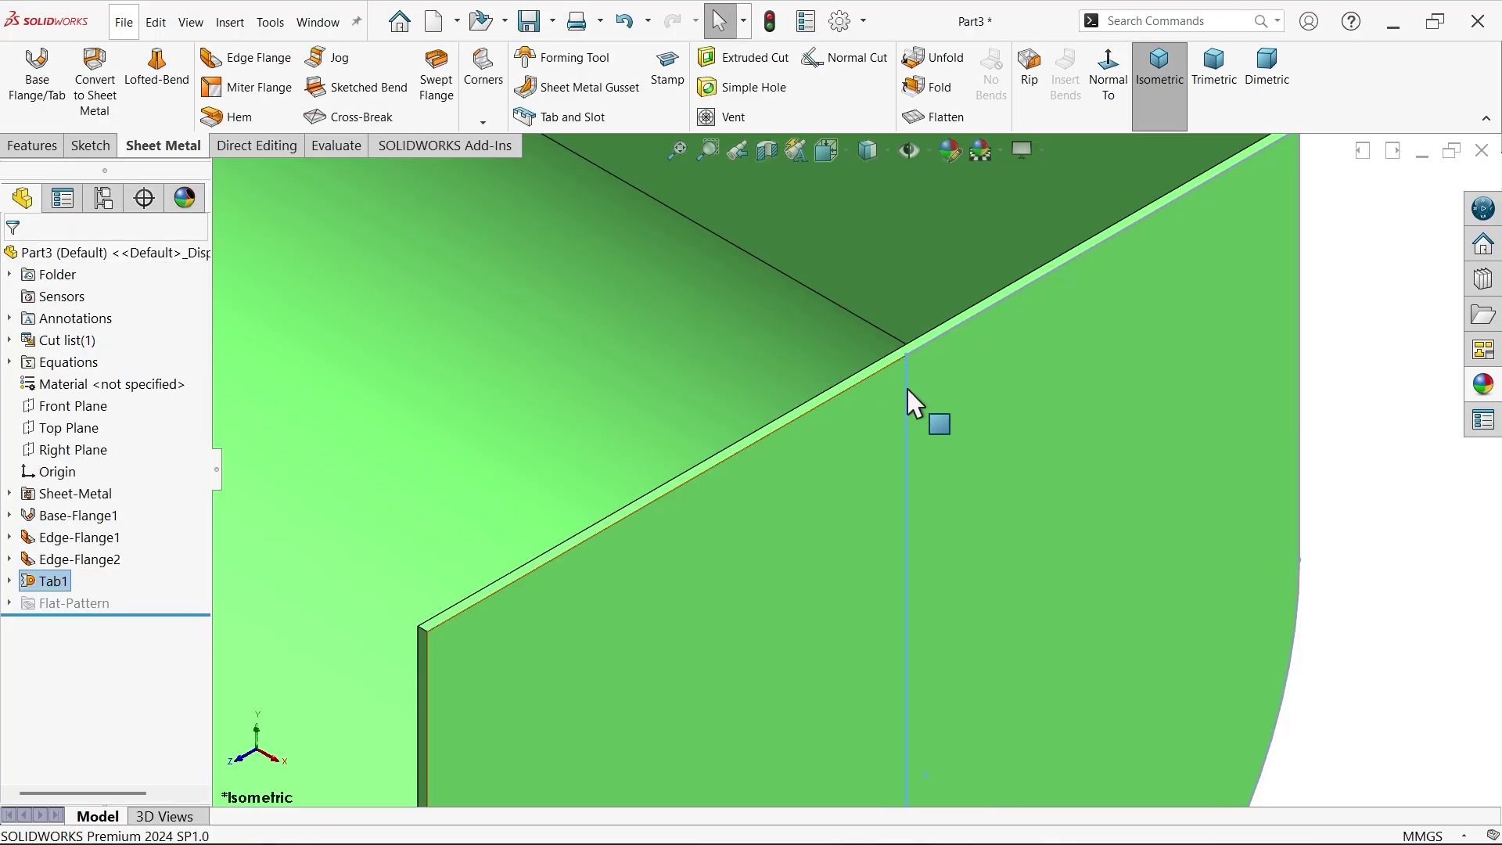
pyautogui.scroll(3, 1077, 395)
pyautogui.scroll(-2, 1015, 461)
pyautogui.moveTo(808, 461)
pyautogui.mouseDown(button='middle')
pyautogui.moveTo(912, 483)
pyautogui.moveTo(817, 454)
pyautogui.mouseUp(button='middle')
pyautogui.scroll(6, 817, 454)
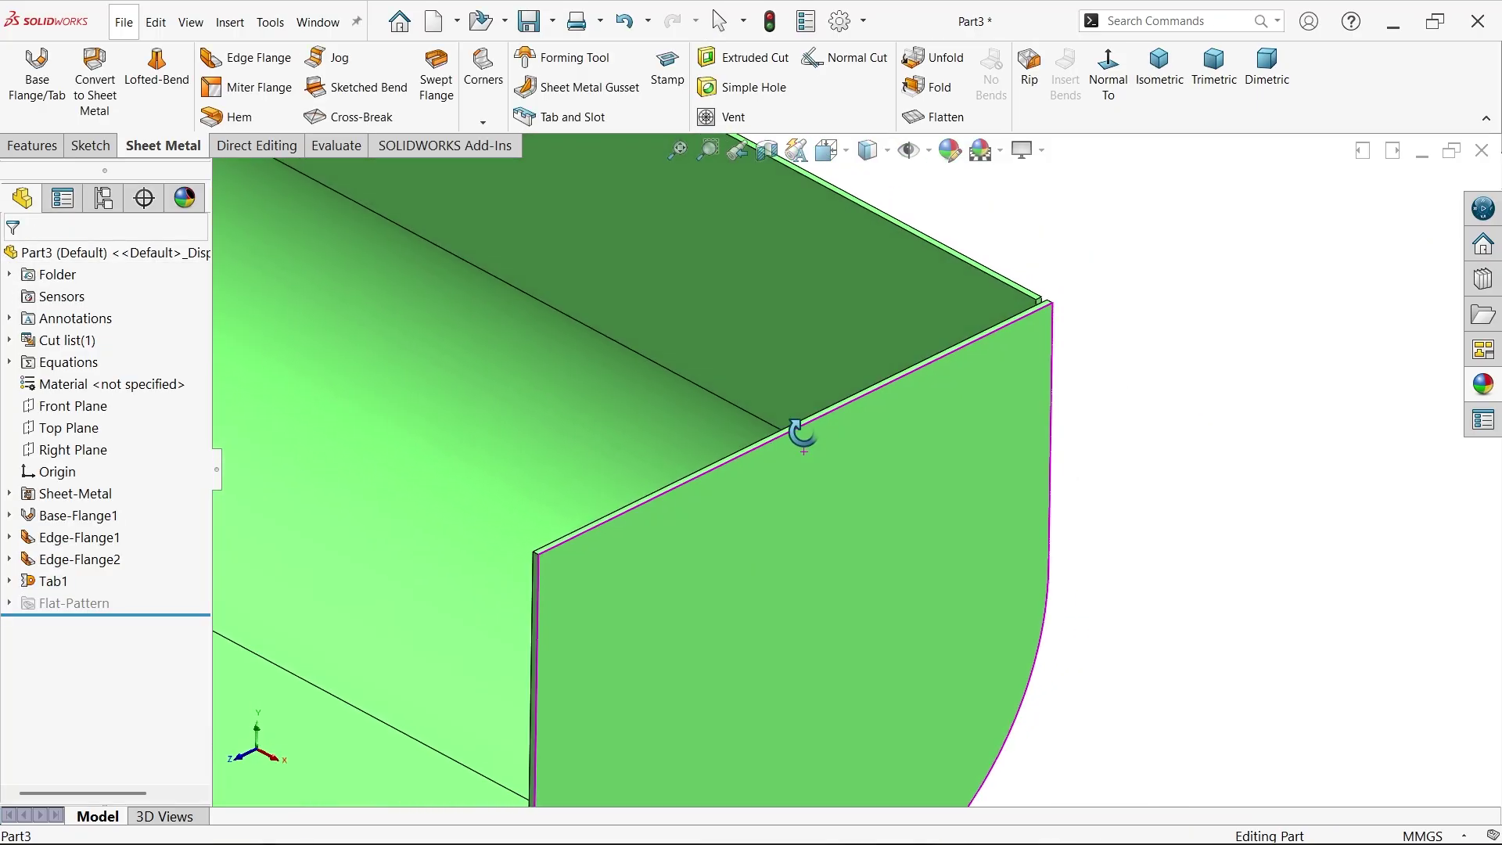
pyautogui.click(55, 146)
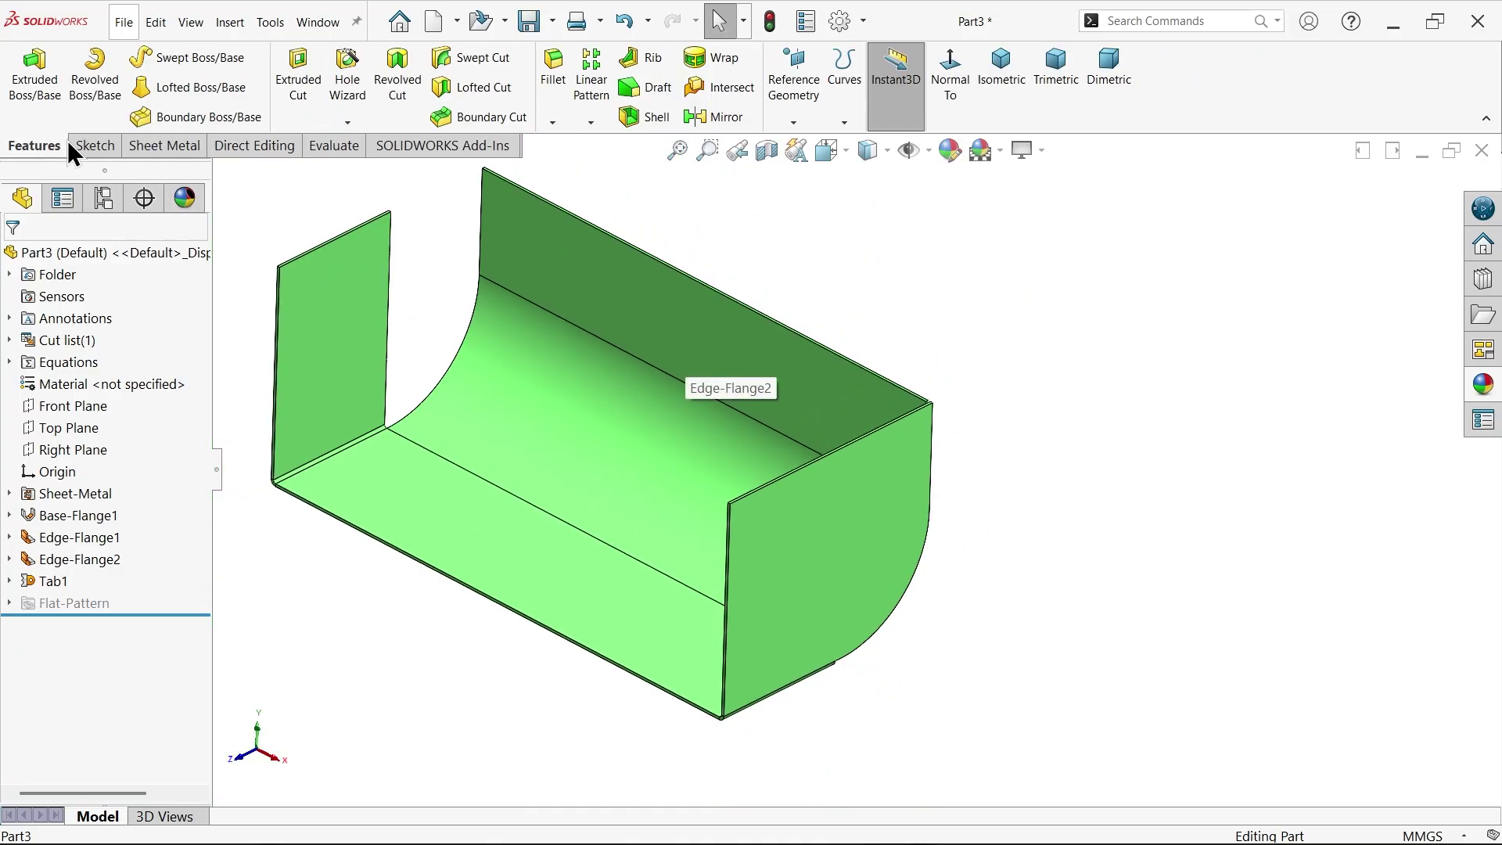
# Step: Mirror Tab1 across the Right Plane to create Mirror1
pyautogui.click(689, 119)
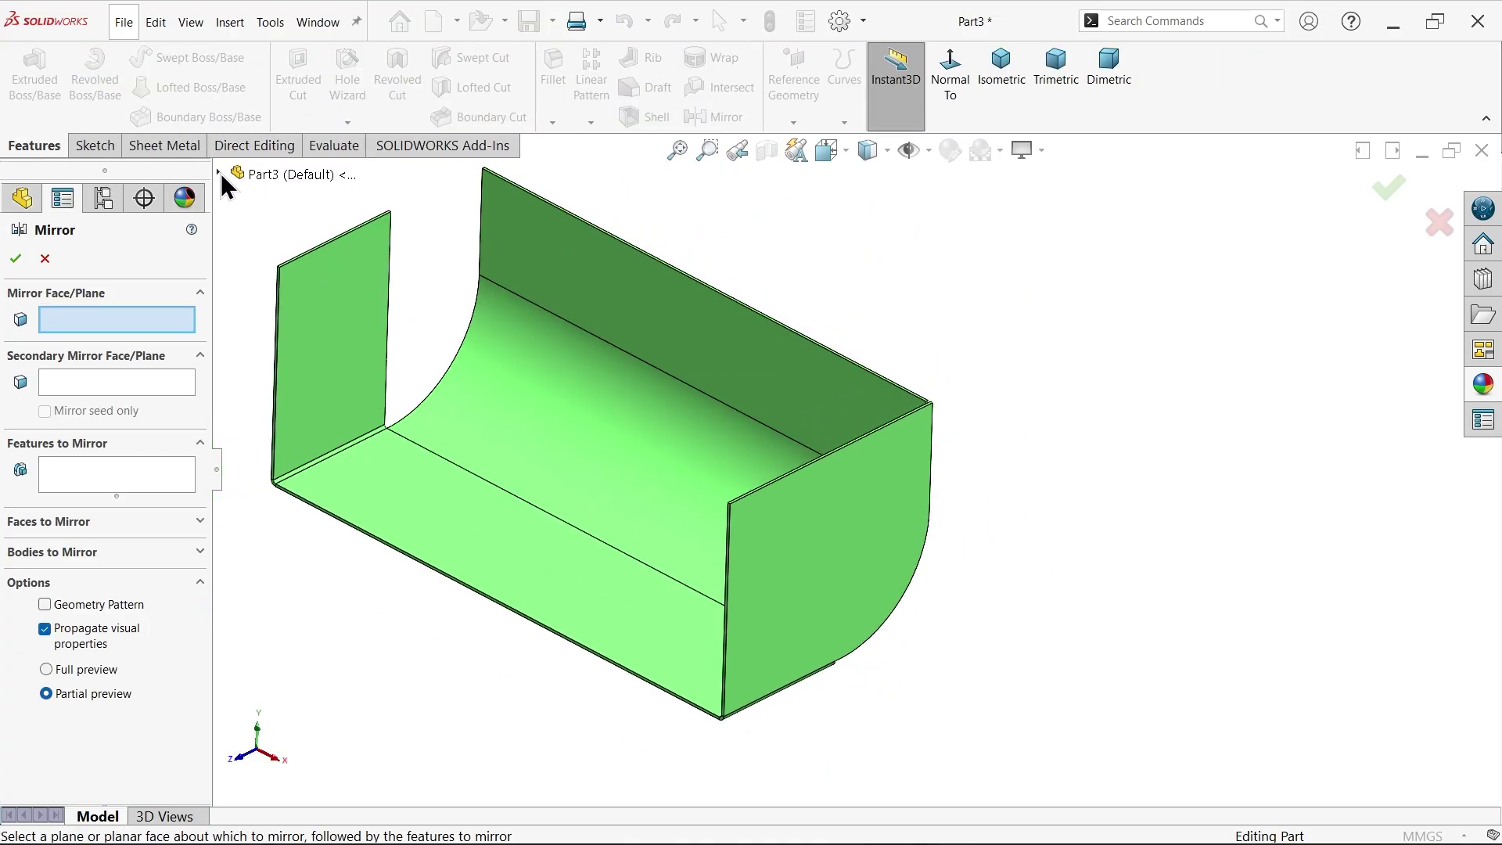
pyautogui.click(219, 172)
pyautogui.scroll(2, 422, 356)
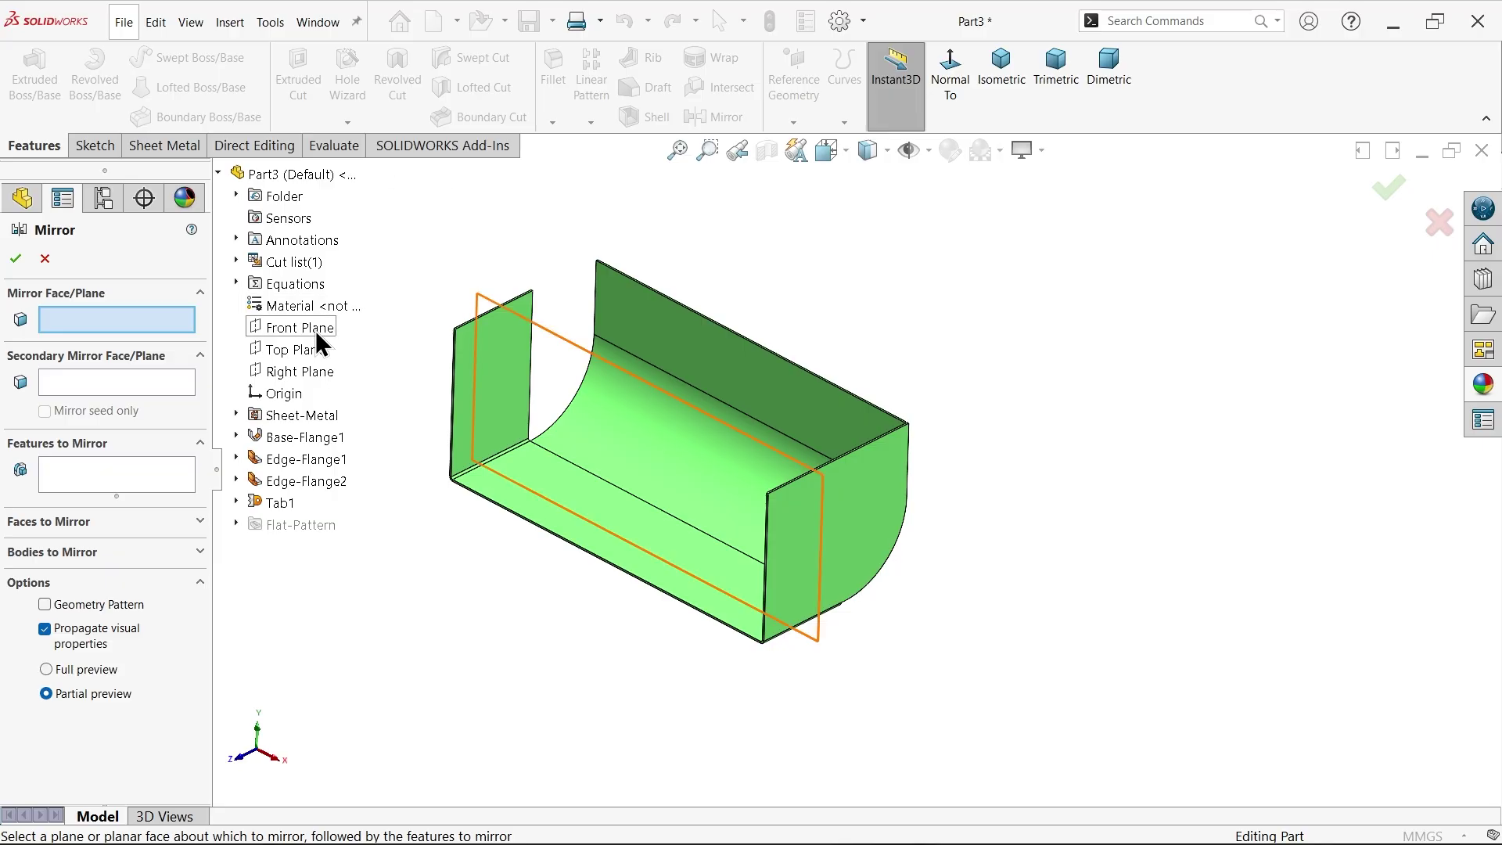
pyautogui.click(313, 372)
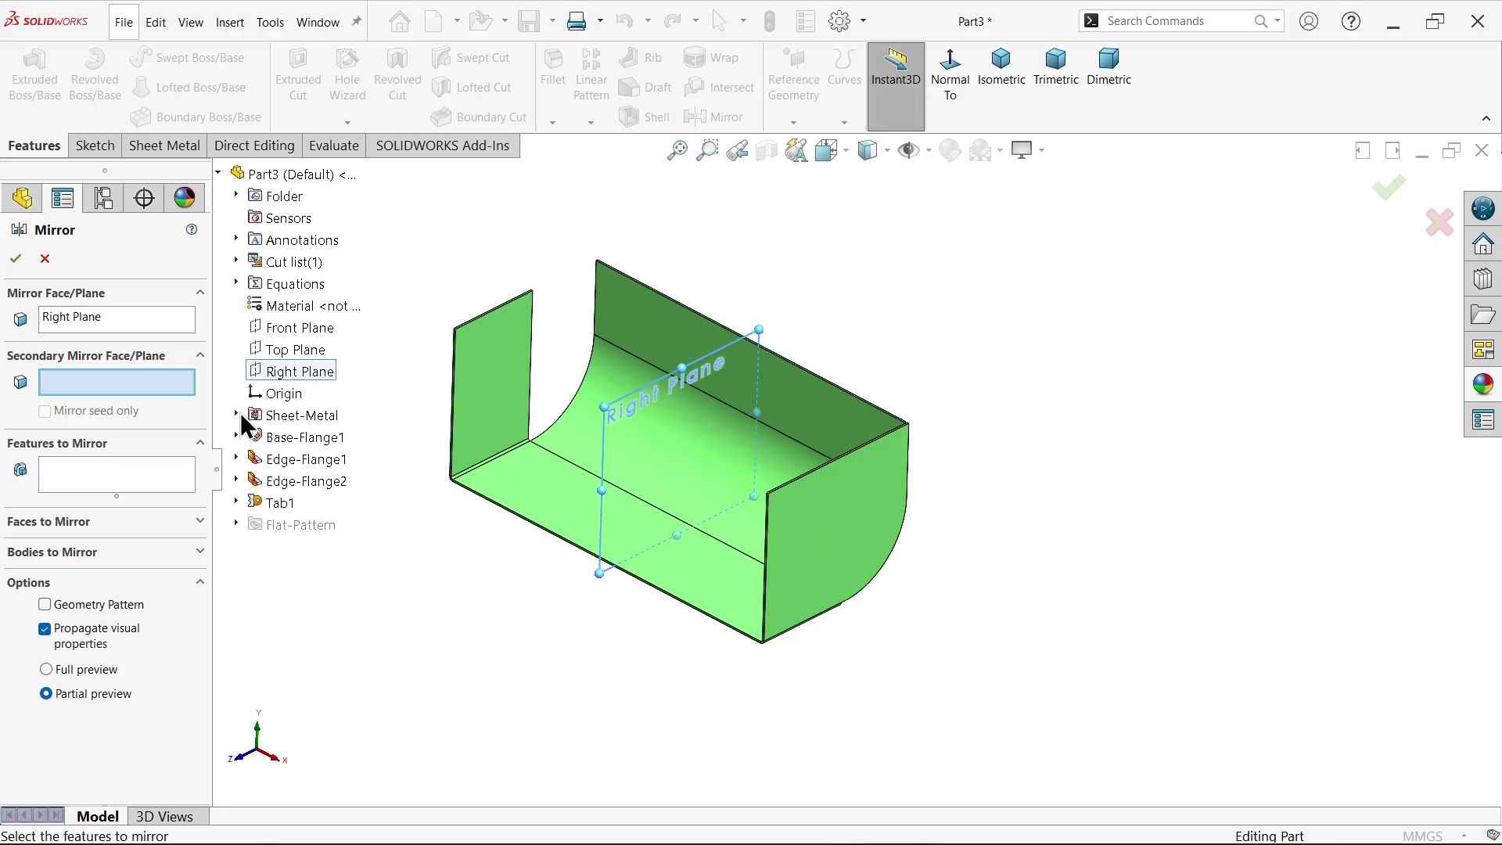
pyautogui.click(117, 477)
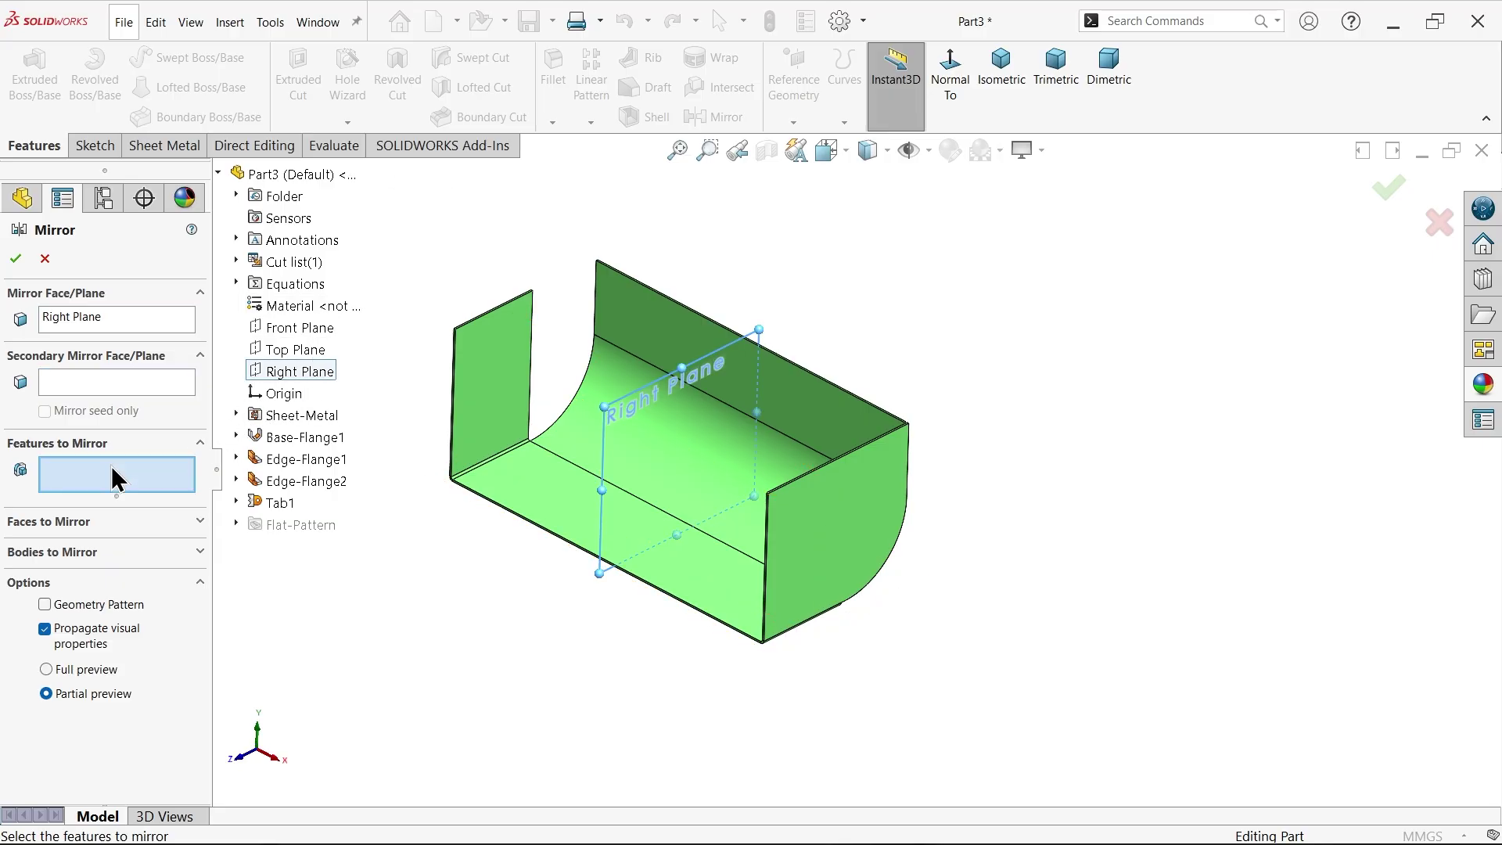
pyautogui.click(278, 503)
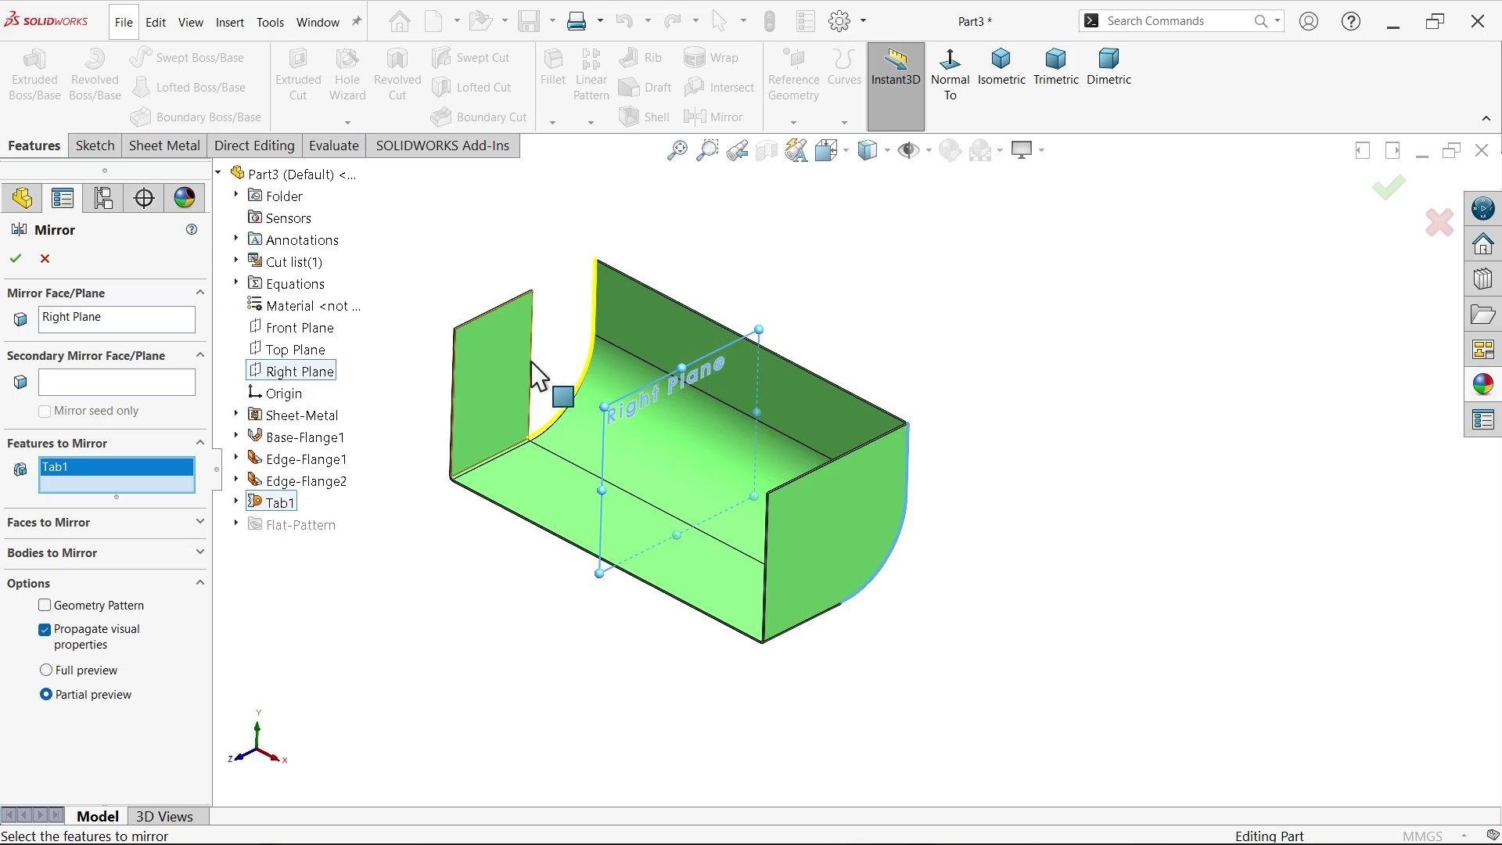
pyautogui.click(16, 258)
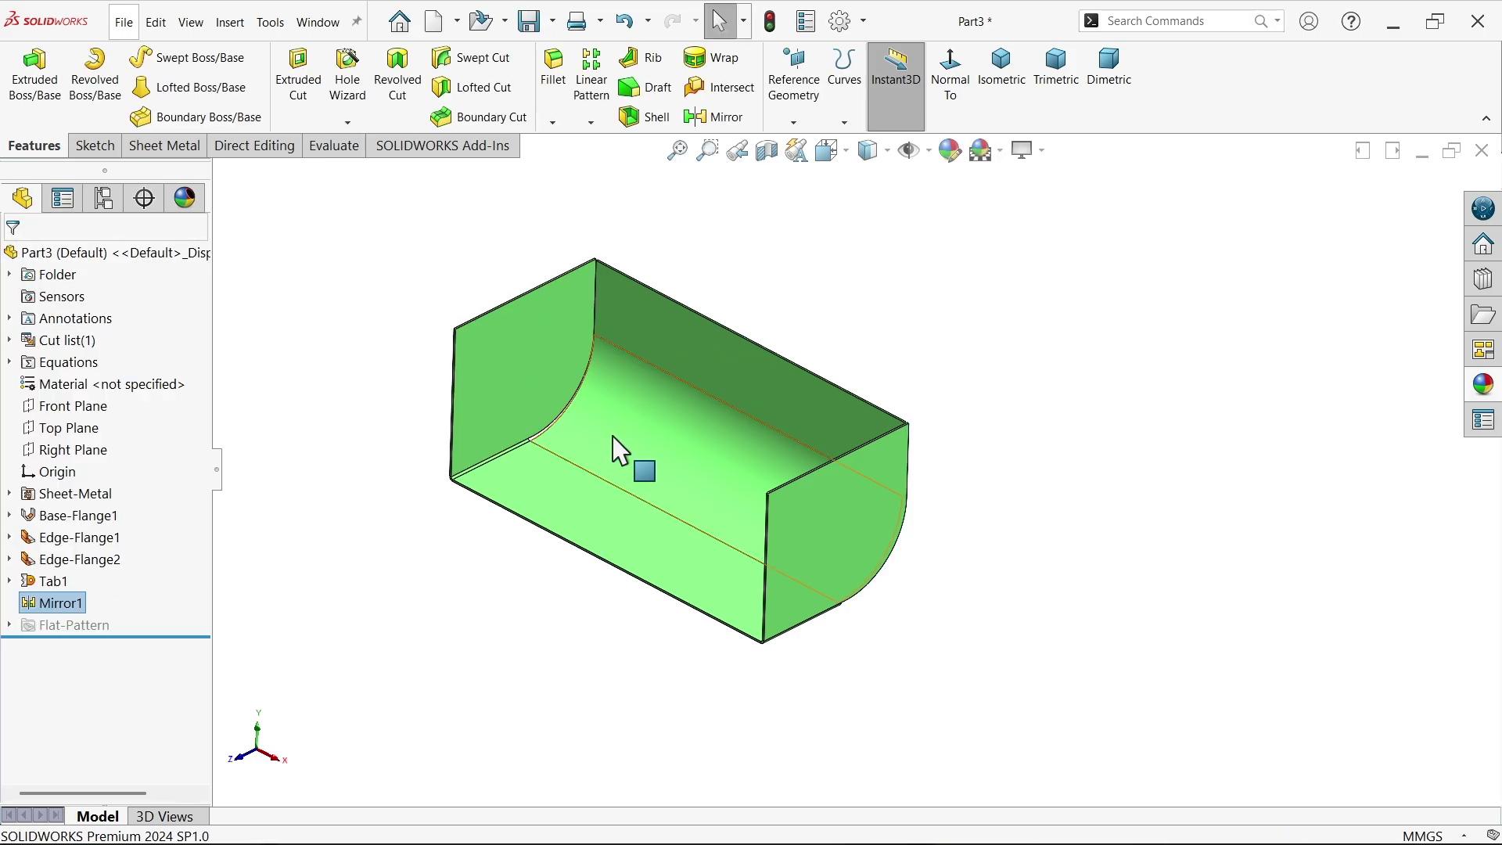
# Step: Orbit to check both closed tray ends, then switch to the exercise drawing in Photos
pyautogui.scroll(-2, 681, 485)
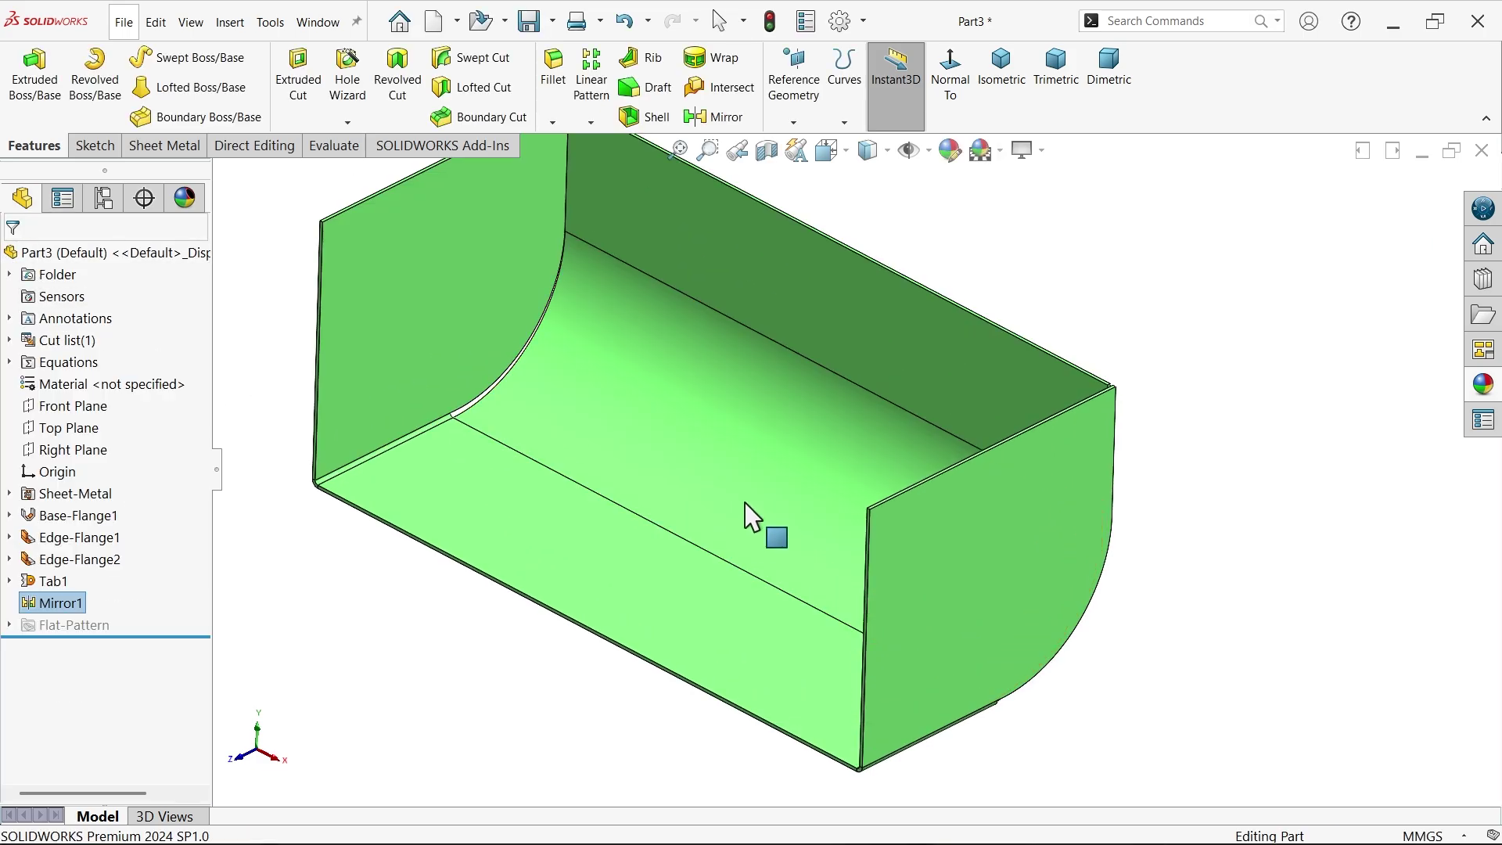
pyautogui.moveTo(748, 509)
pyautogui.mouseDown(button='middle')
pyautogui.moveTo(860, 522)
pyautogui.moveTo(744, 513)
pyautogui.moveTo(761, 479)
pyautogui.moveTo(732, 479)
pyautogui.mouseUp(button='middle')
pyautogui.hotkey('alt', 'Tab')
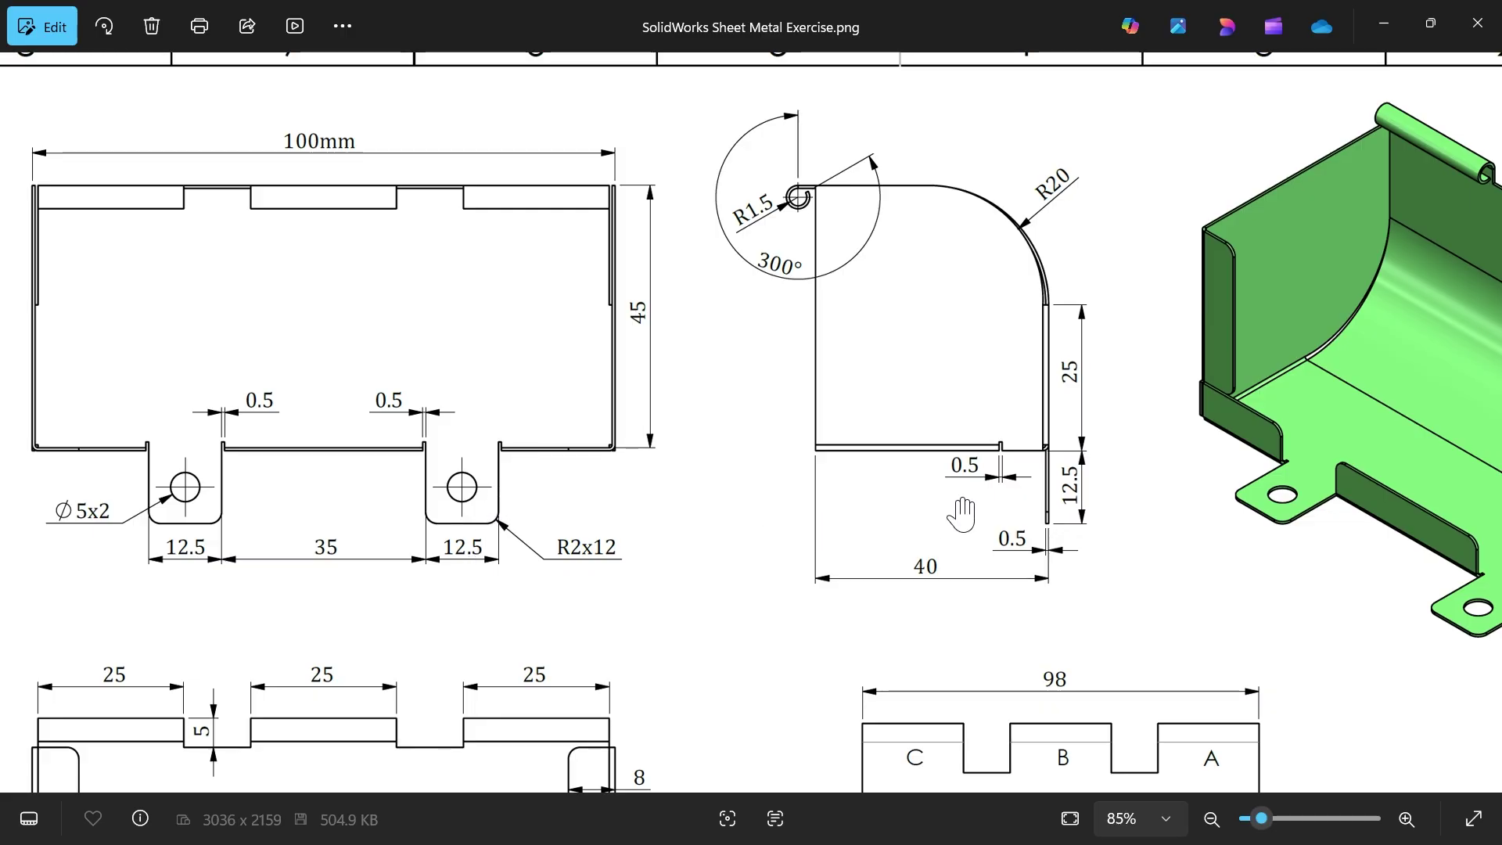
# Step: Review the drawing's tab dimensions and 25/25/25 flat view, then minimize Photos
pyautogui.scroll(3, 1083, 501)
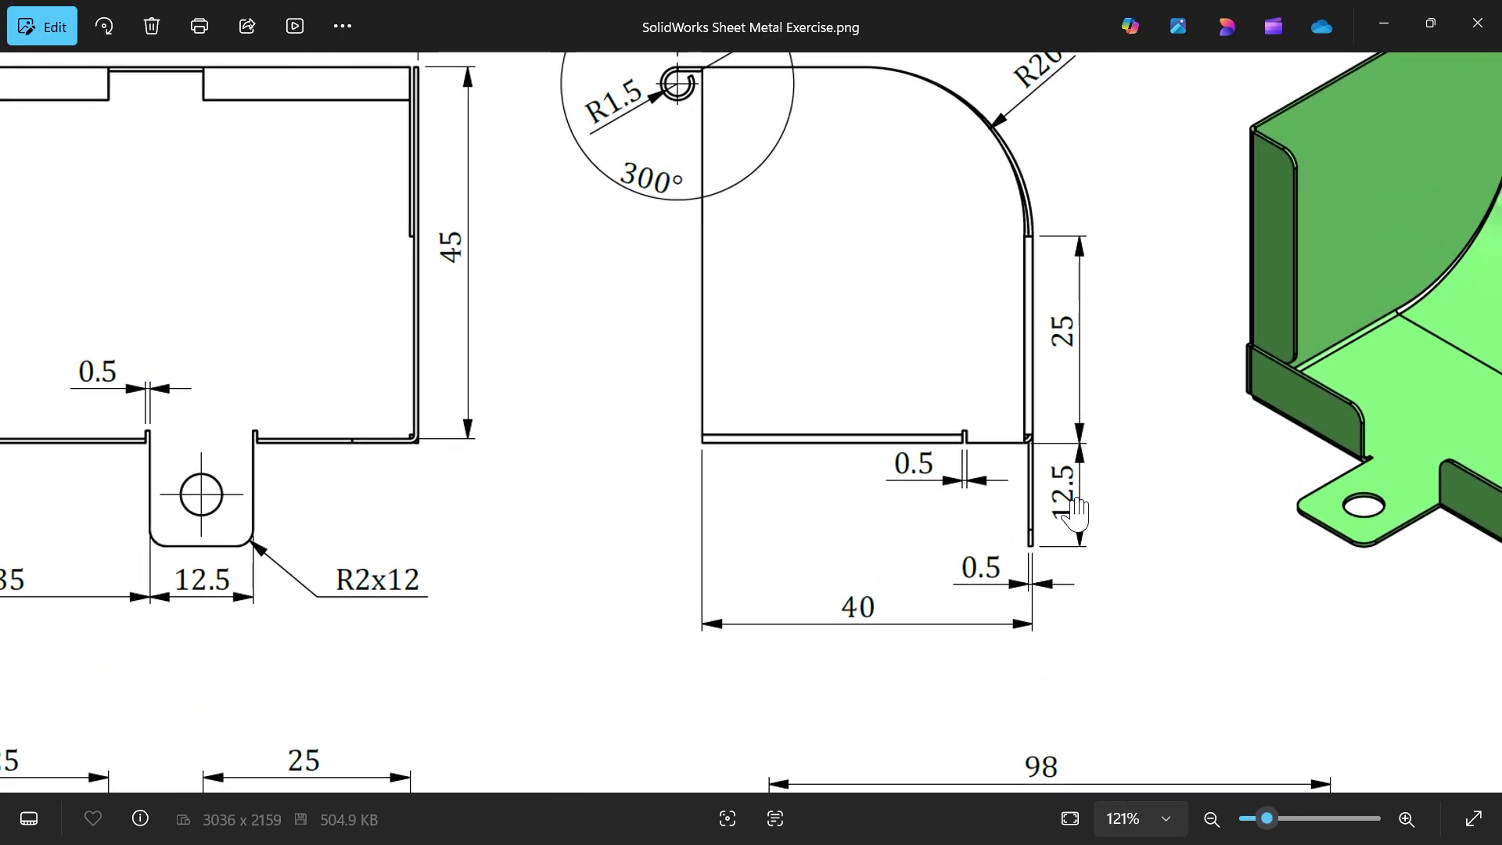
pyautogui.moveTo(732, 535); pyautogui.dragTo(1098, 527)
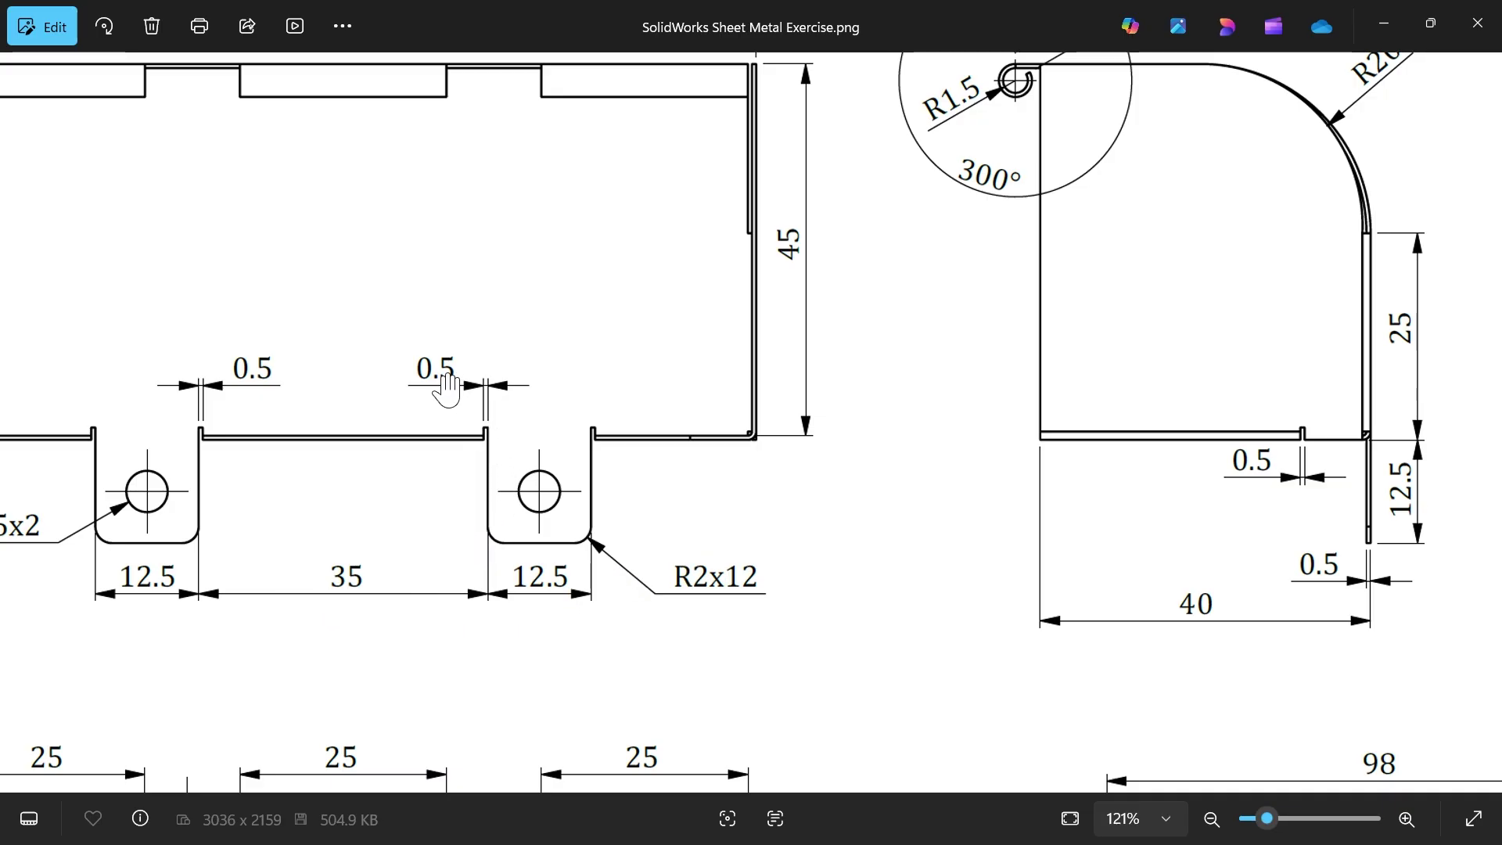
pyautogui.moveTo(253, 426); pyautogui.dragTo(467, 463)
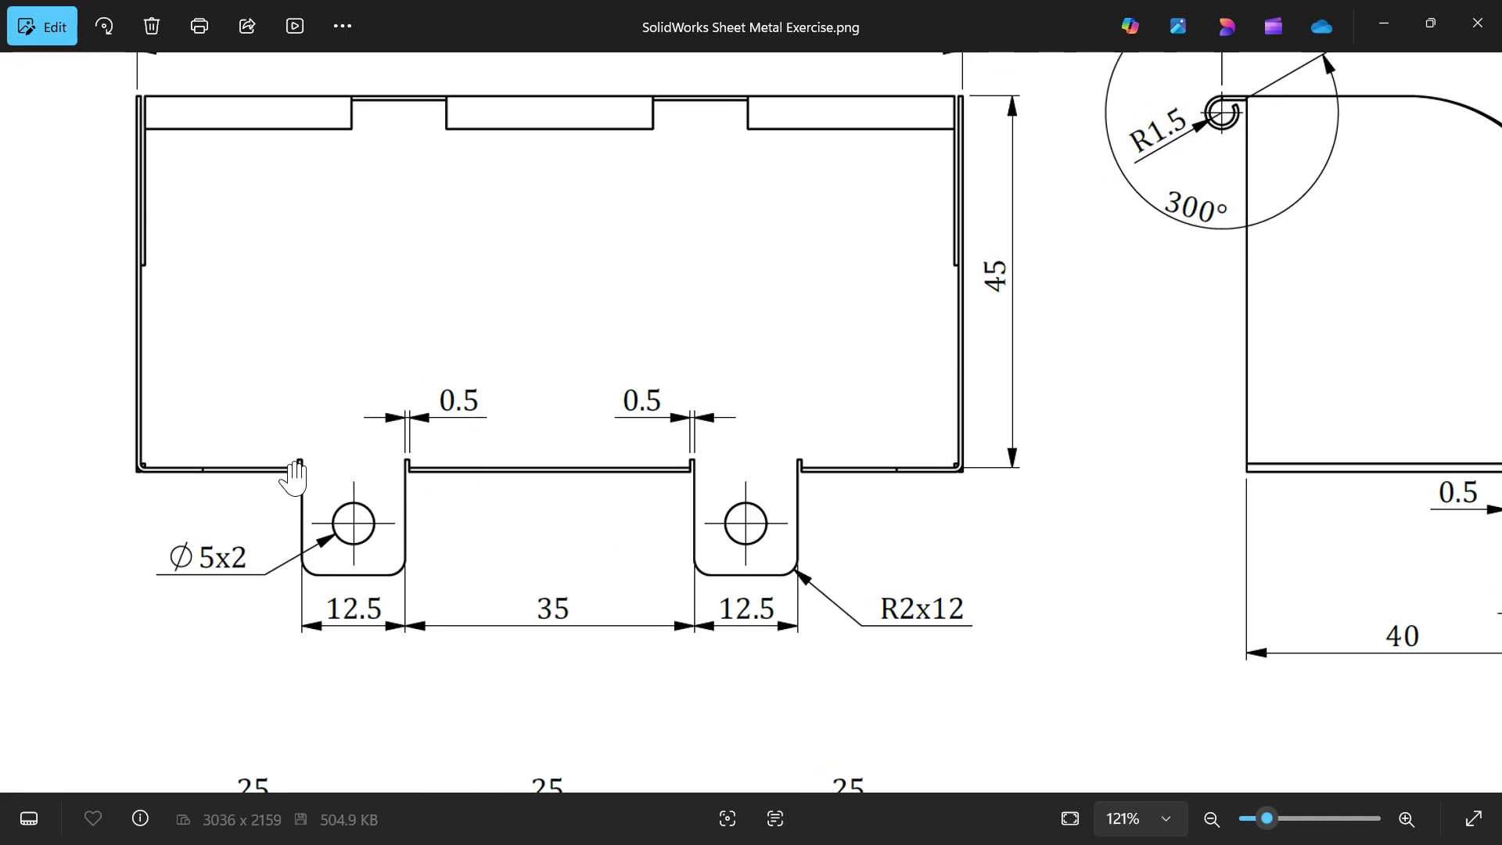
pyautogui.moveTo(706, 633); pyautogui.dragTo(687, 278)
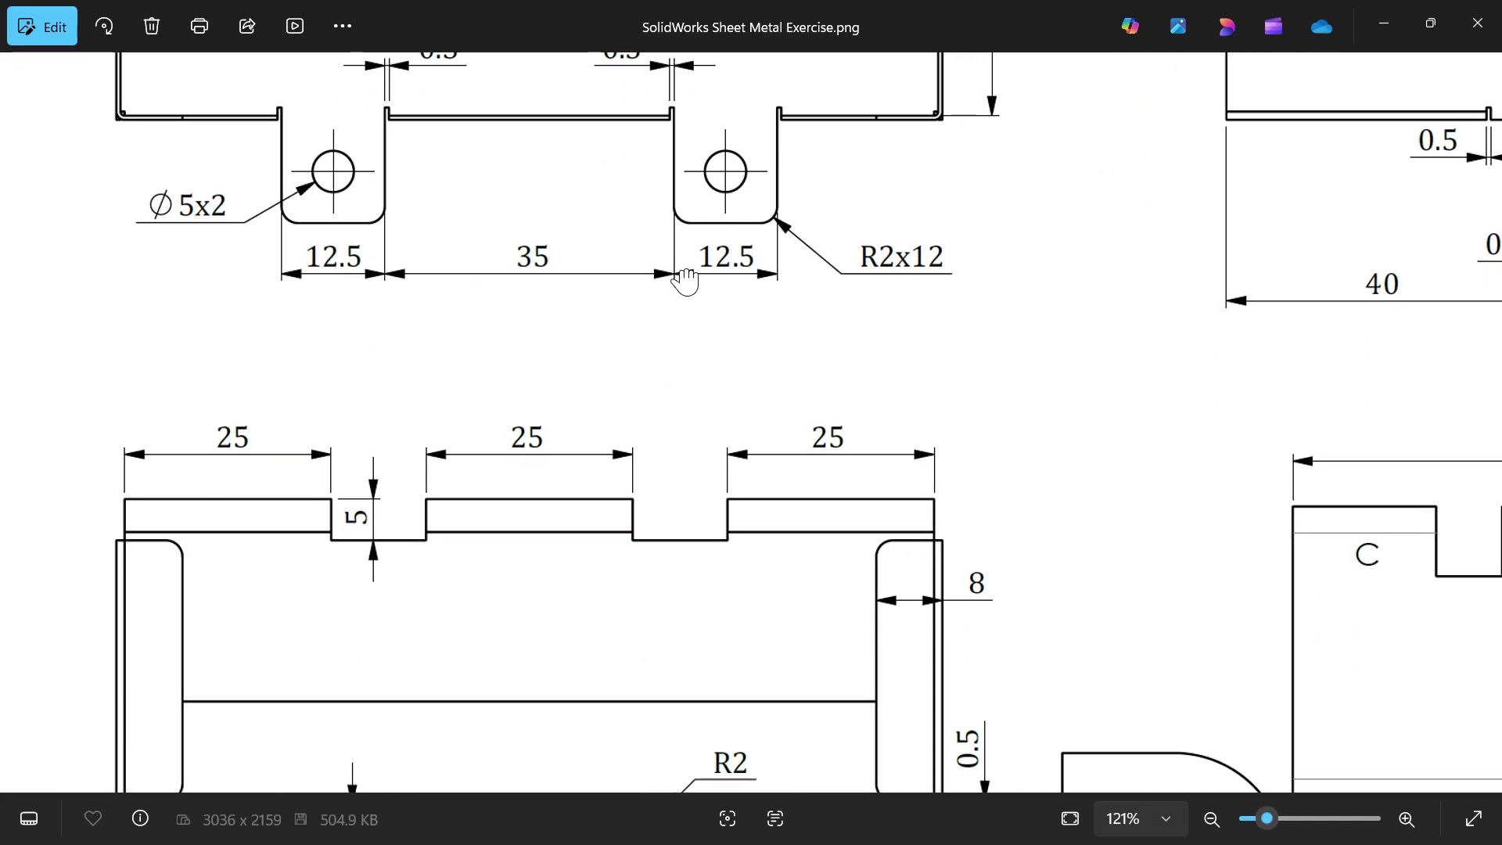
pyautogui.moveTo(585, 745); pyautogui.dragTo(630, 422)
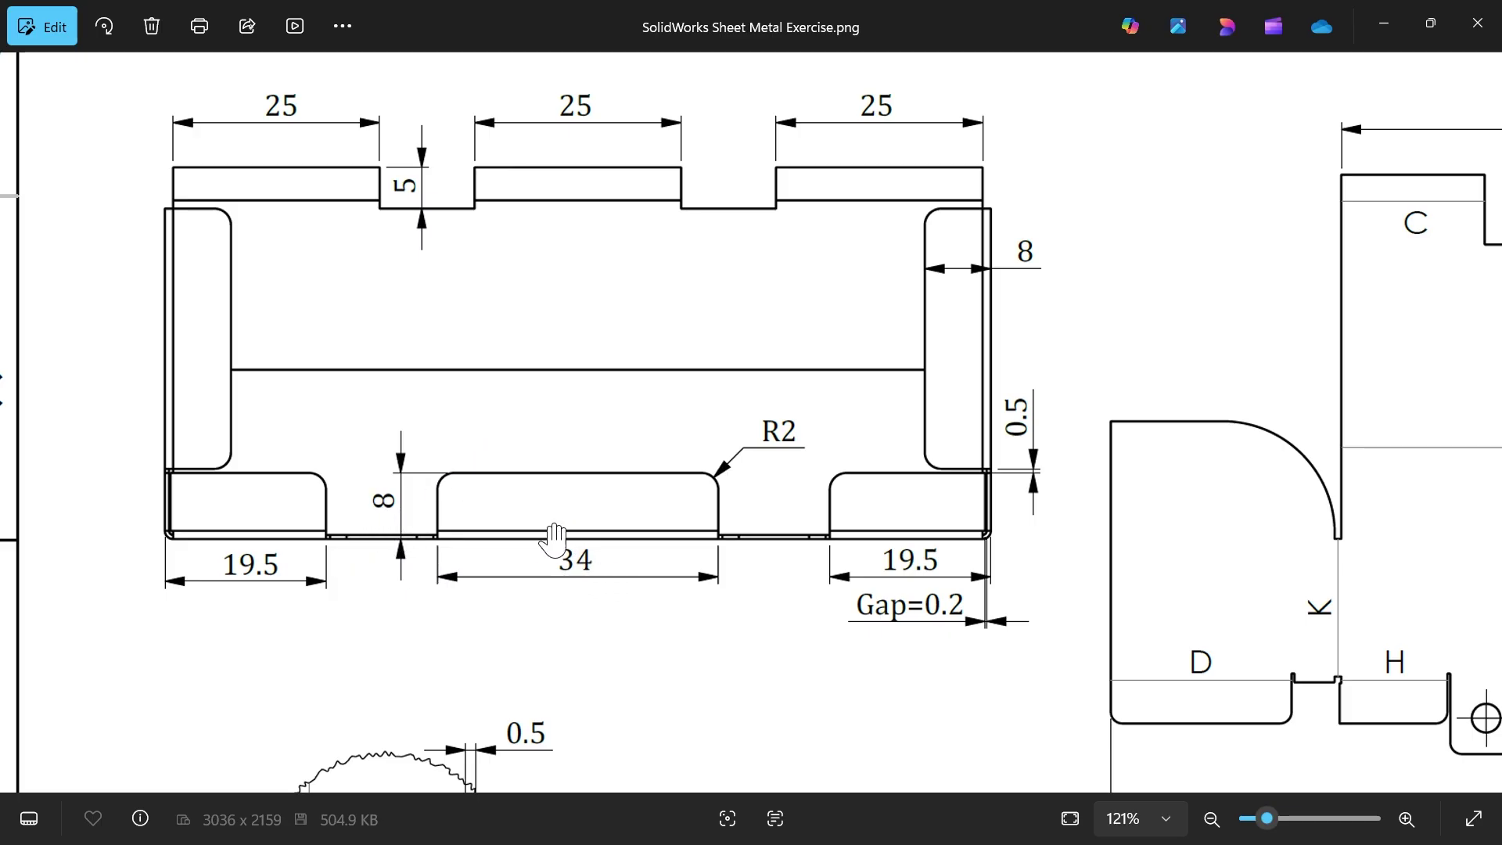
pyautogui.moveTo(590, 339); pyautogui.dragTo(576, 688)
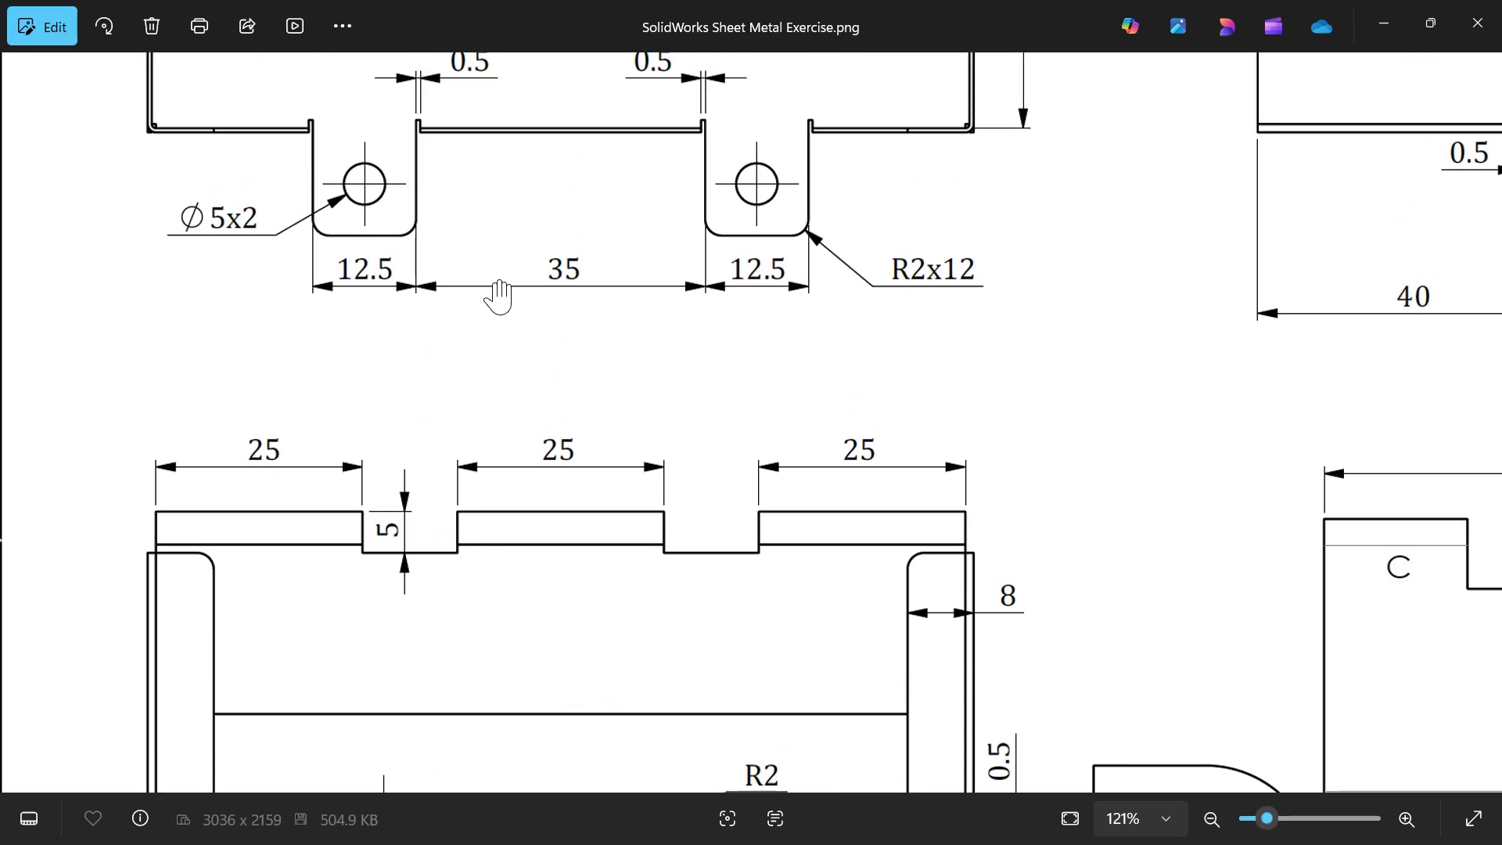
pyautogui.scroll(1, 489, 286)
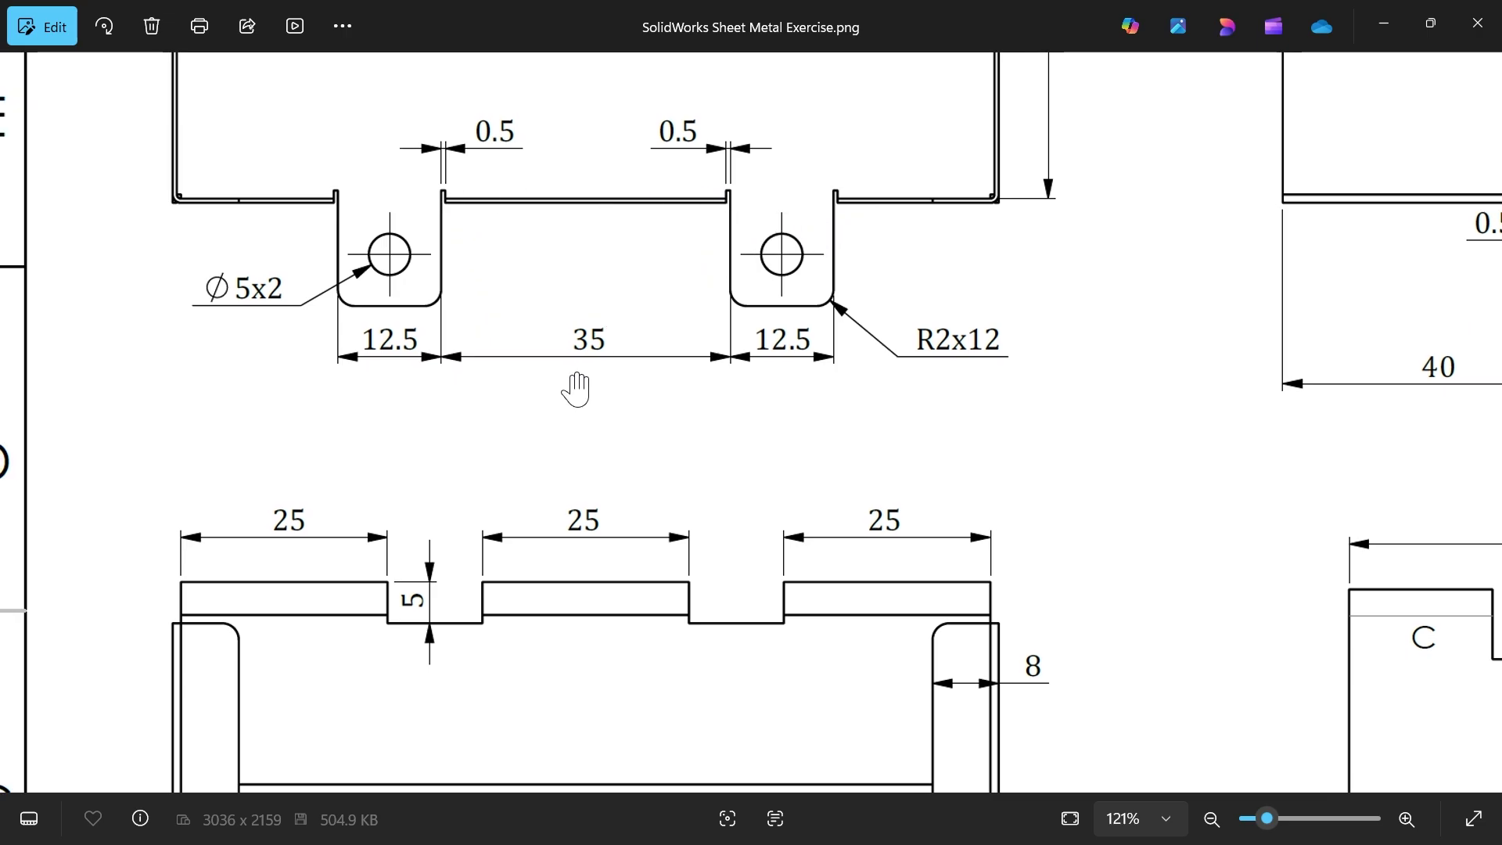
pyautogui.moveTo(576, 387); pyautogui.dragTo(577, 268)
pyautogui.scroll(-3, 577, 269)
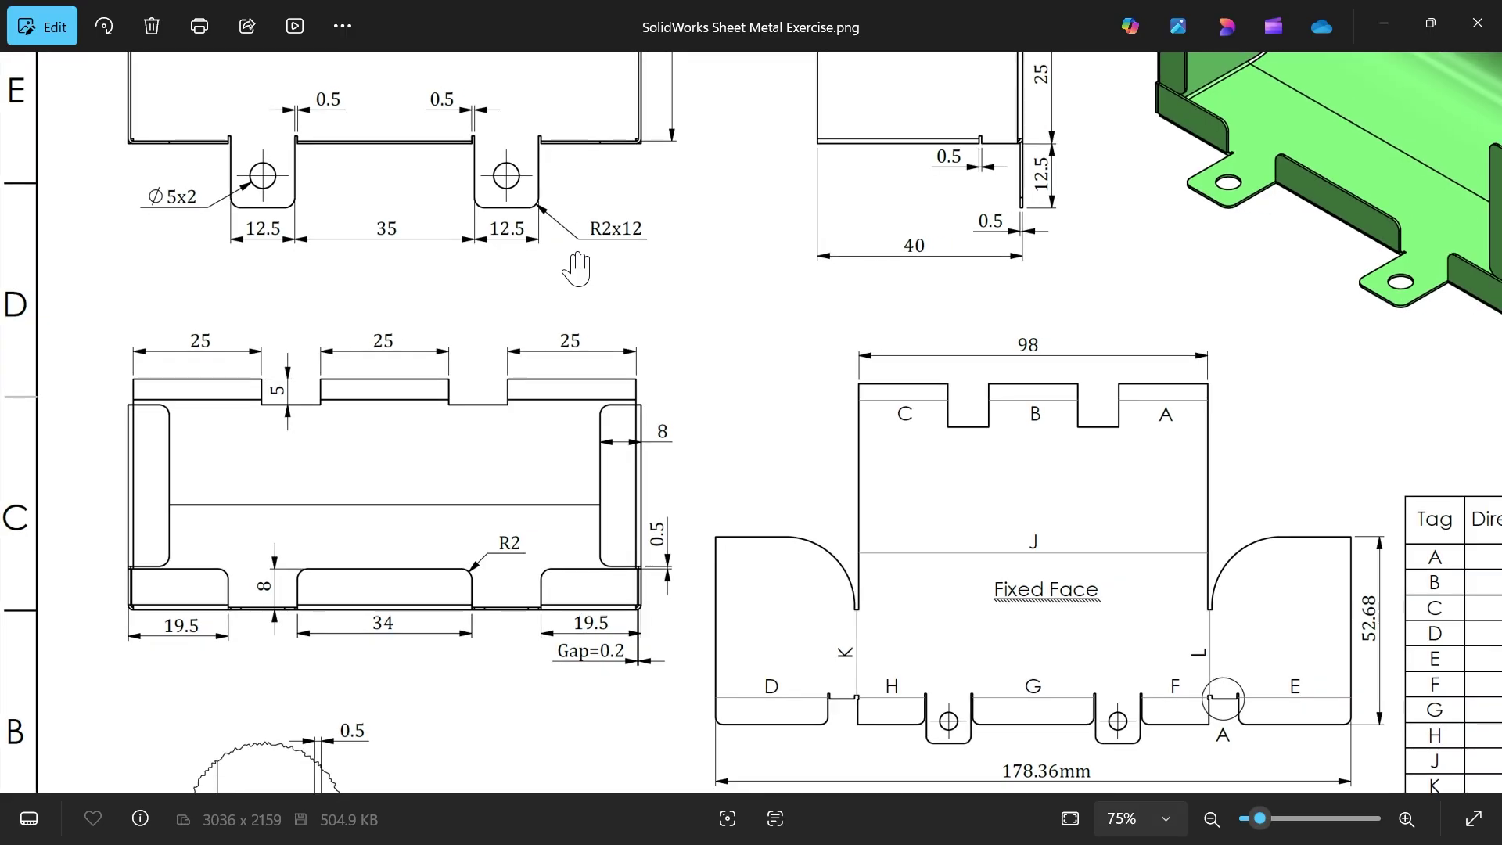
pyautogui.scroll(-2, 609, 313)
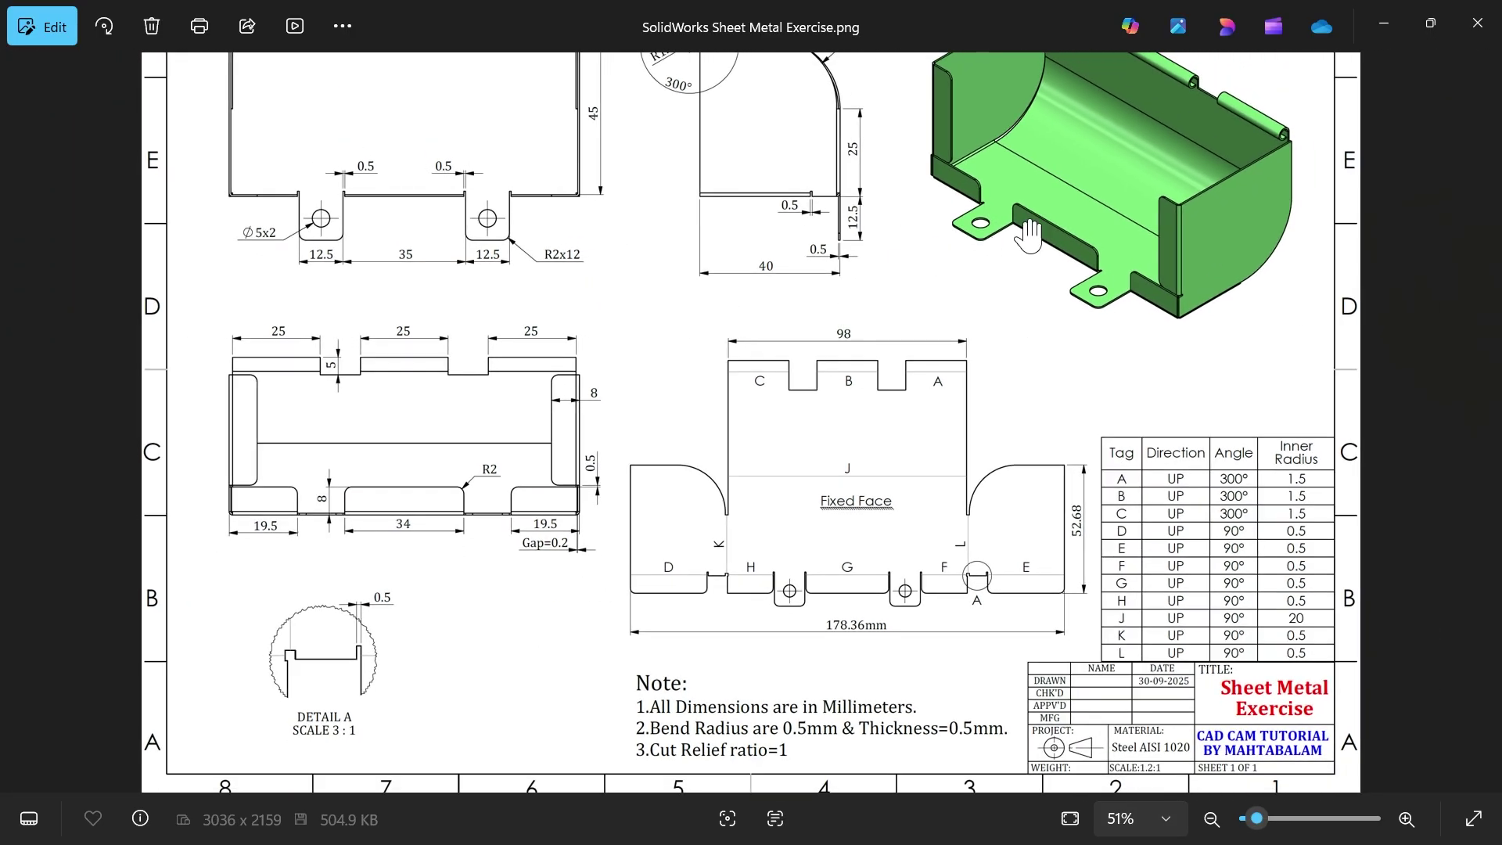
pyautogui.click(1392, 29)
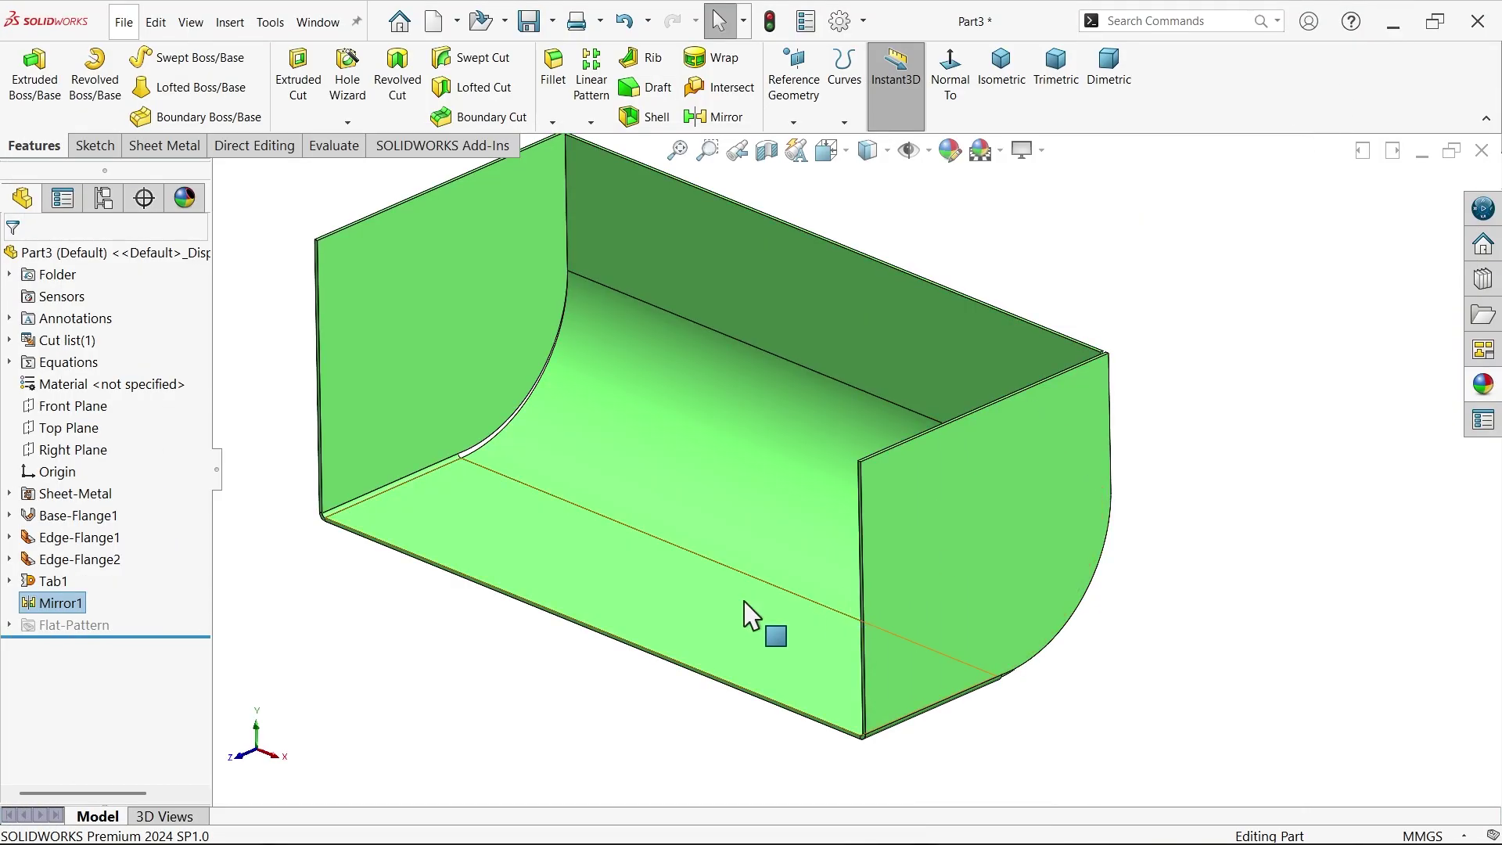
# Step: Sketch two center rectangles on the bottom face, cornered on the base edge
pyautogui.click(702, 655)
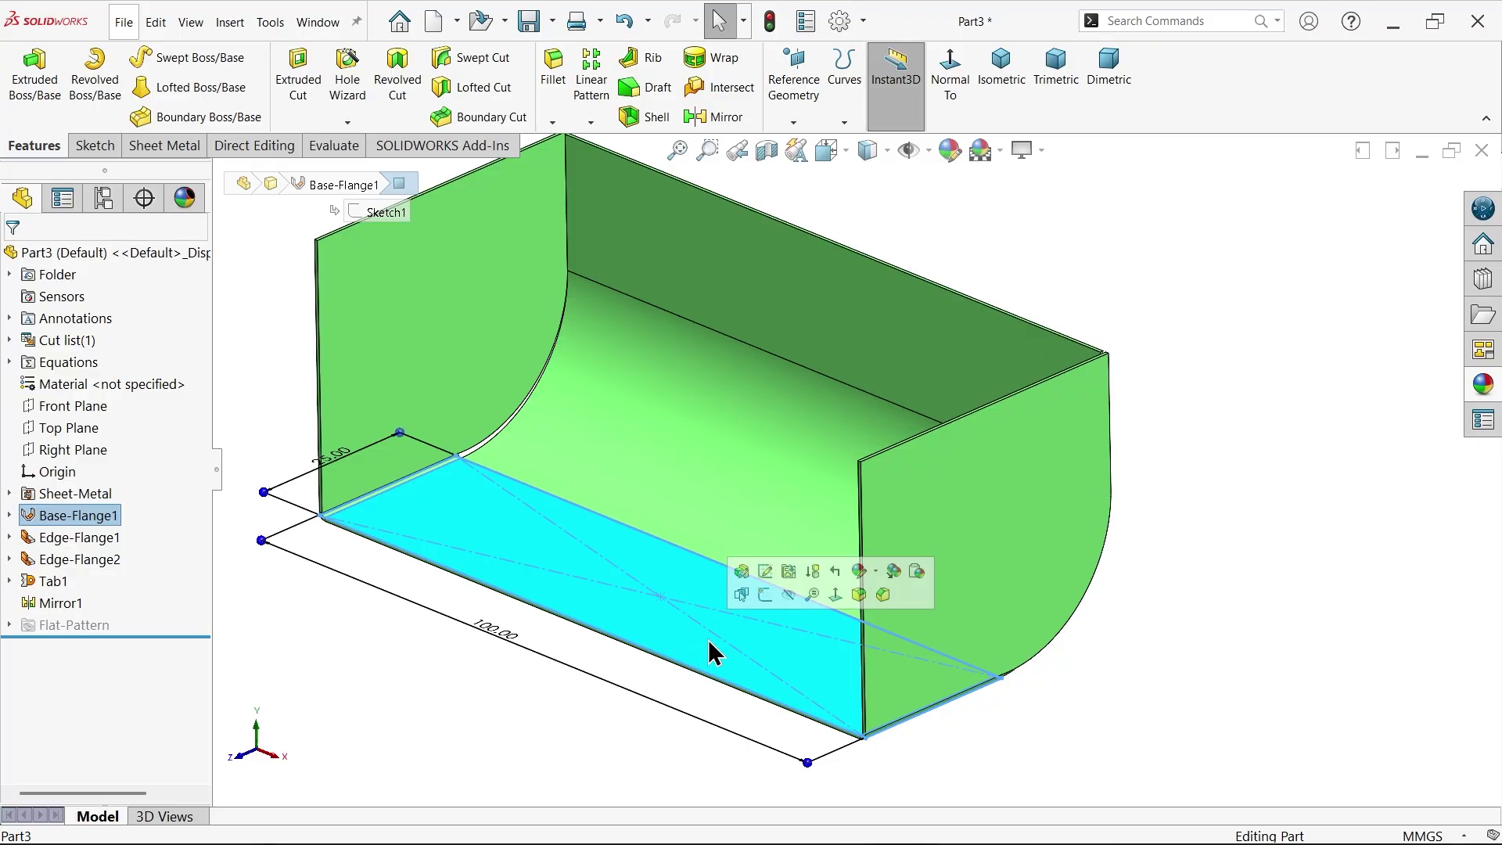
pyautogui.click(759, 607)
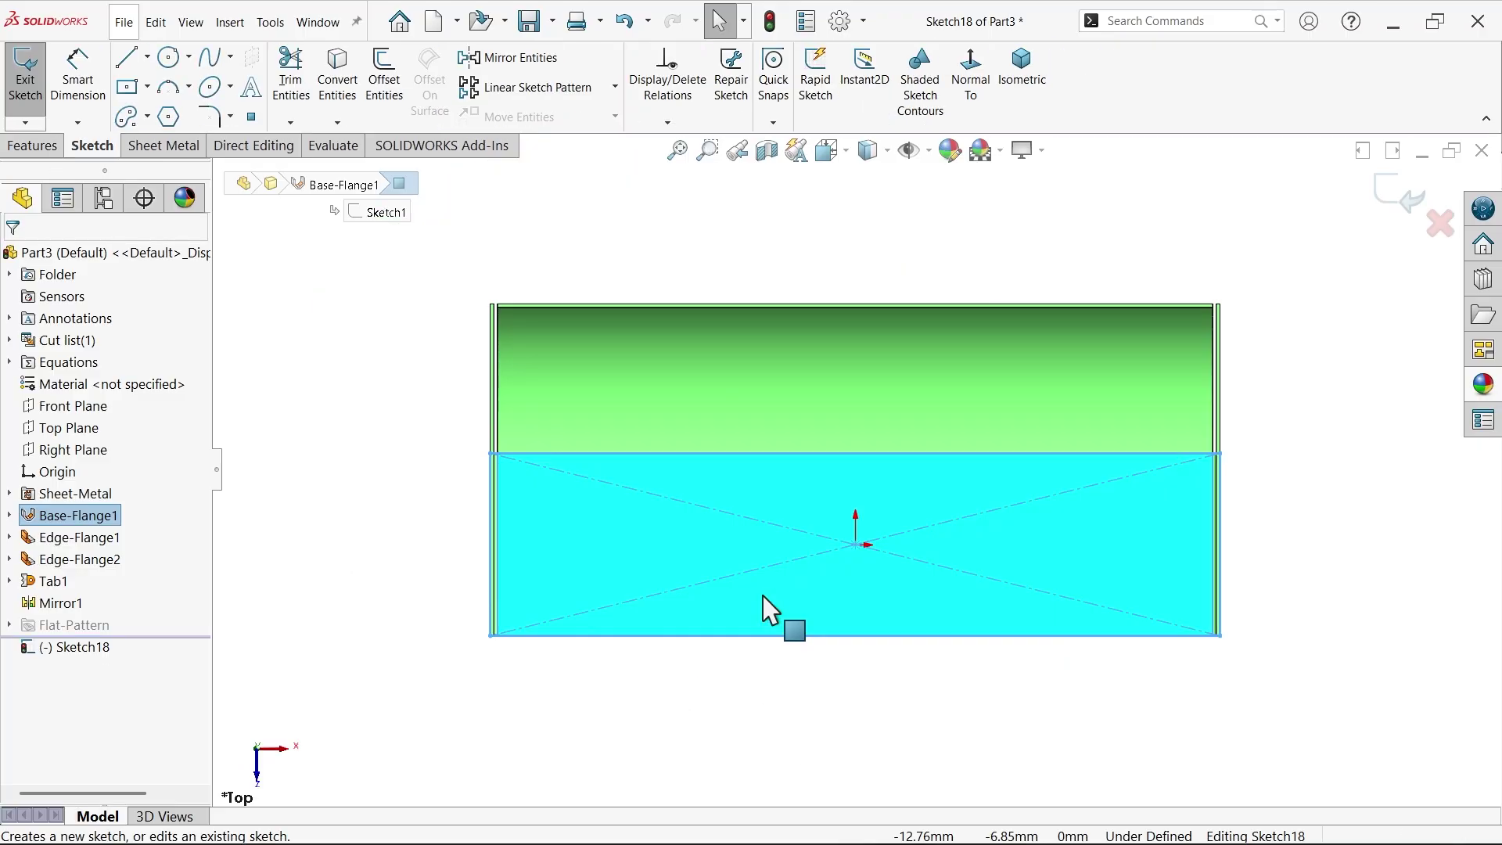
pyautogui.click(126, 88)
pyautogui.scroll(-3, 997, 677)
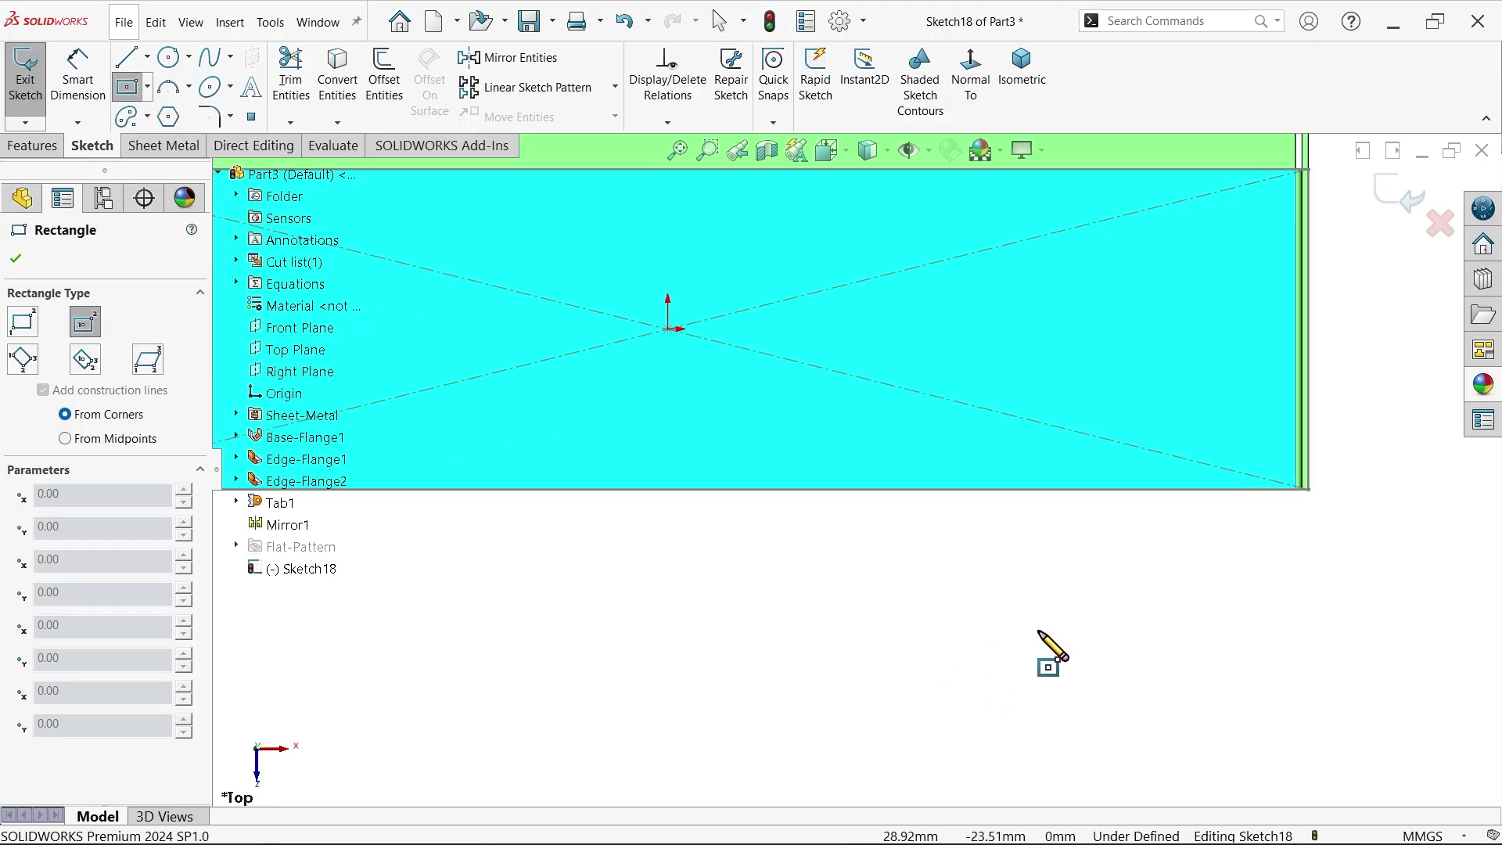
pyautogui.click(1016, 585)
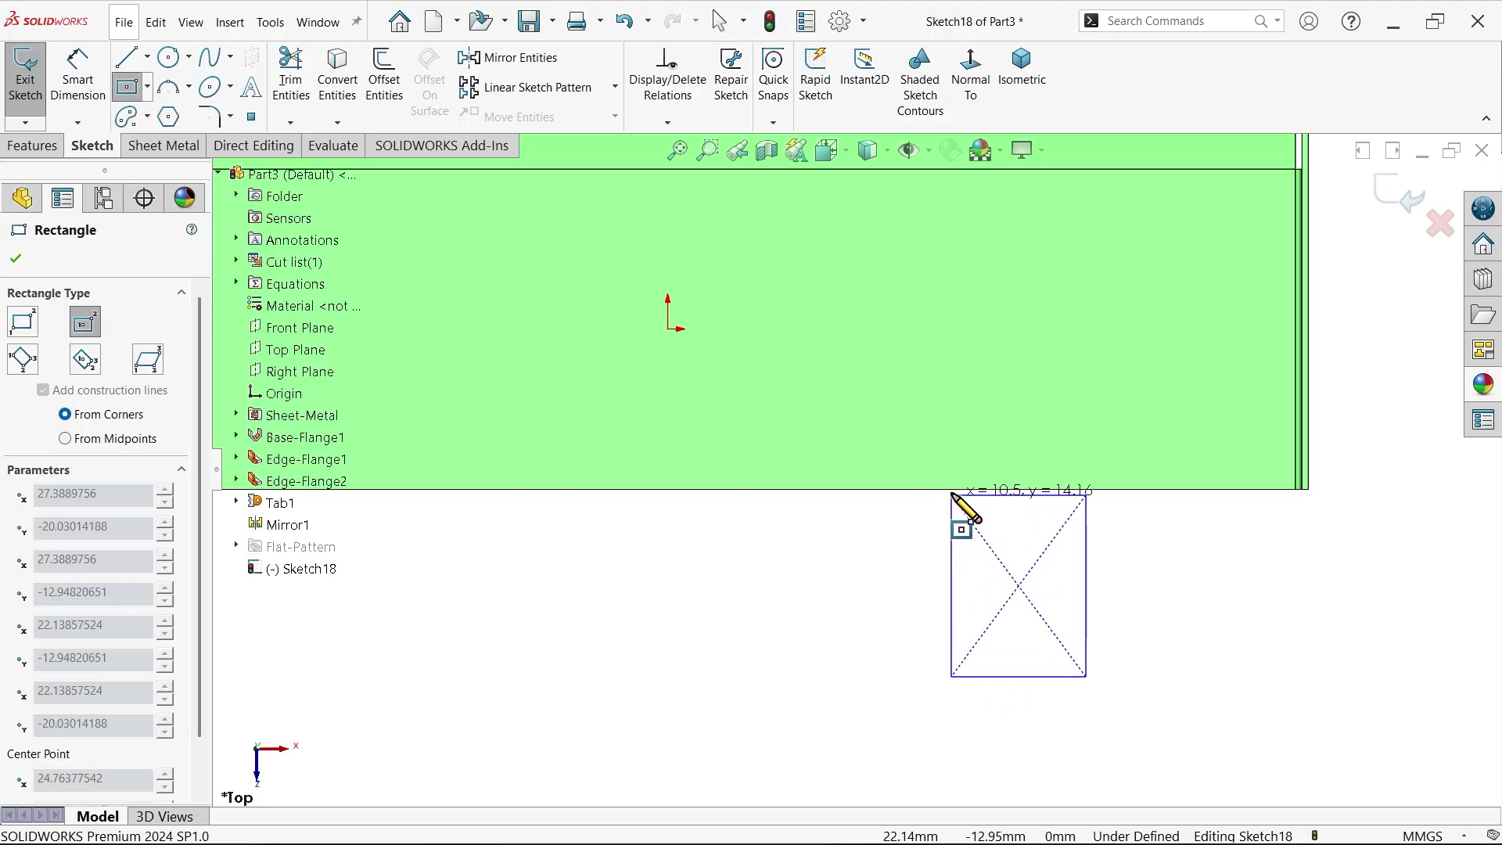
pyautogui.click(952, 490)
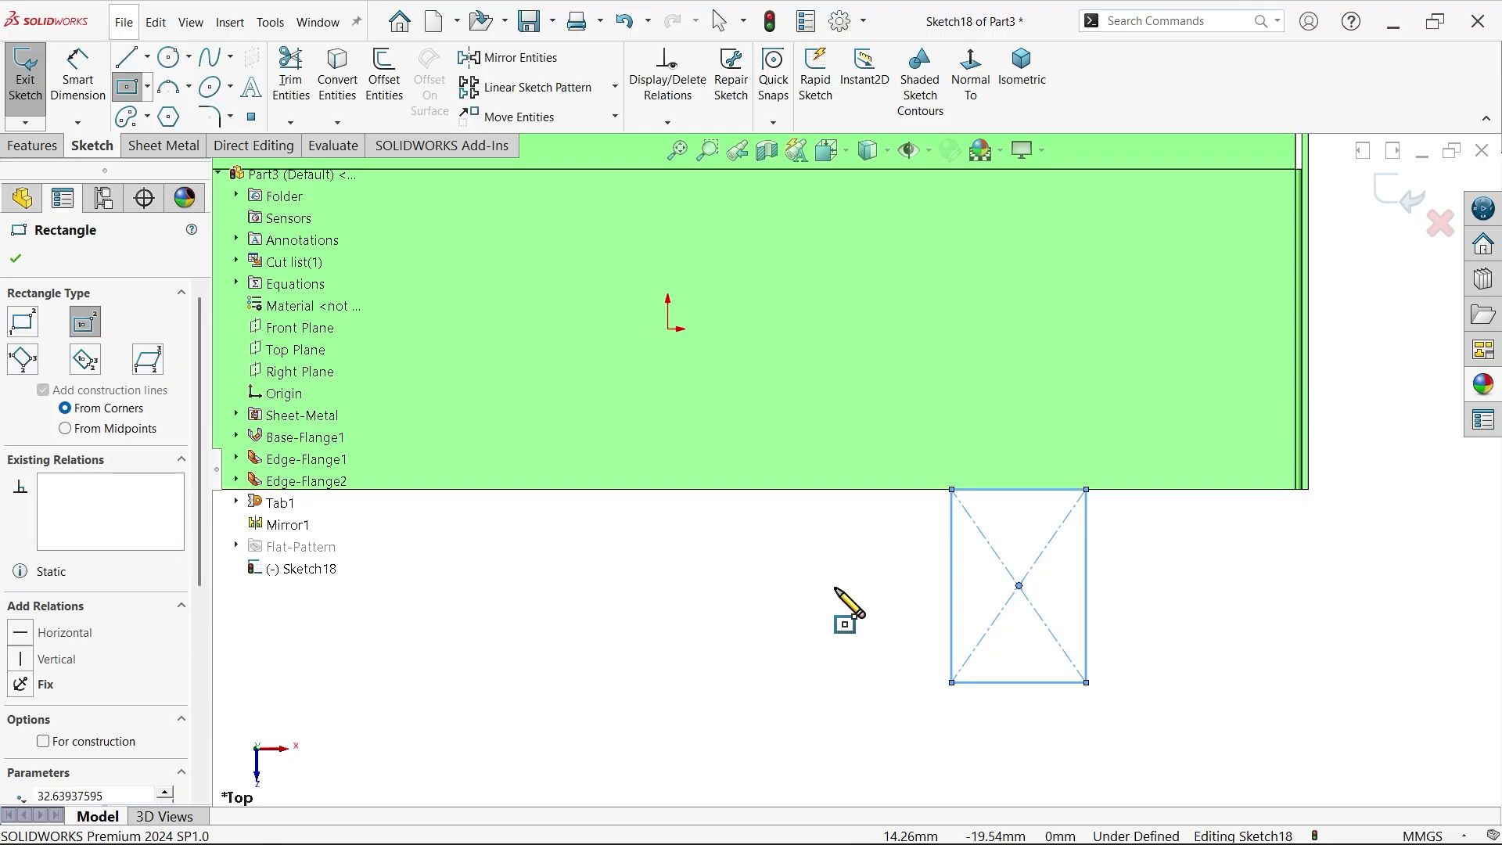
pyautogui.click(572, 595)
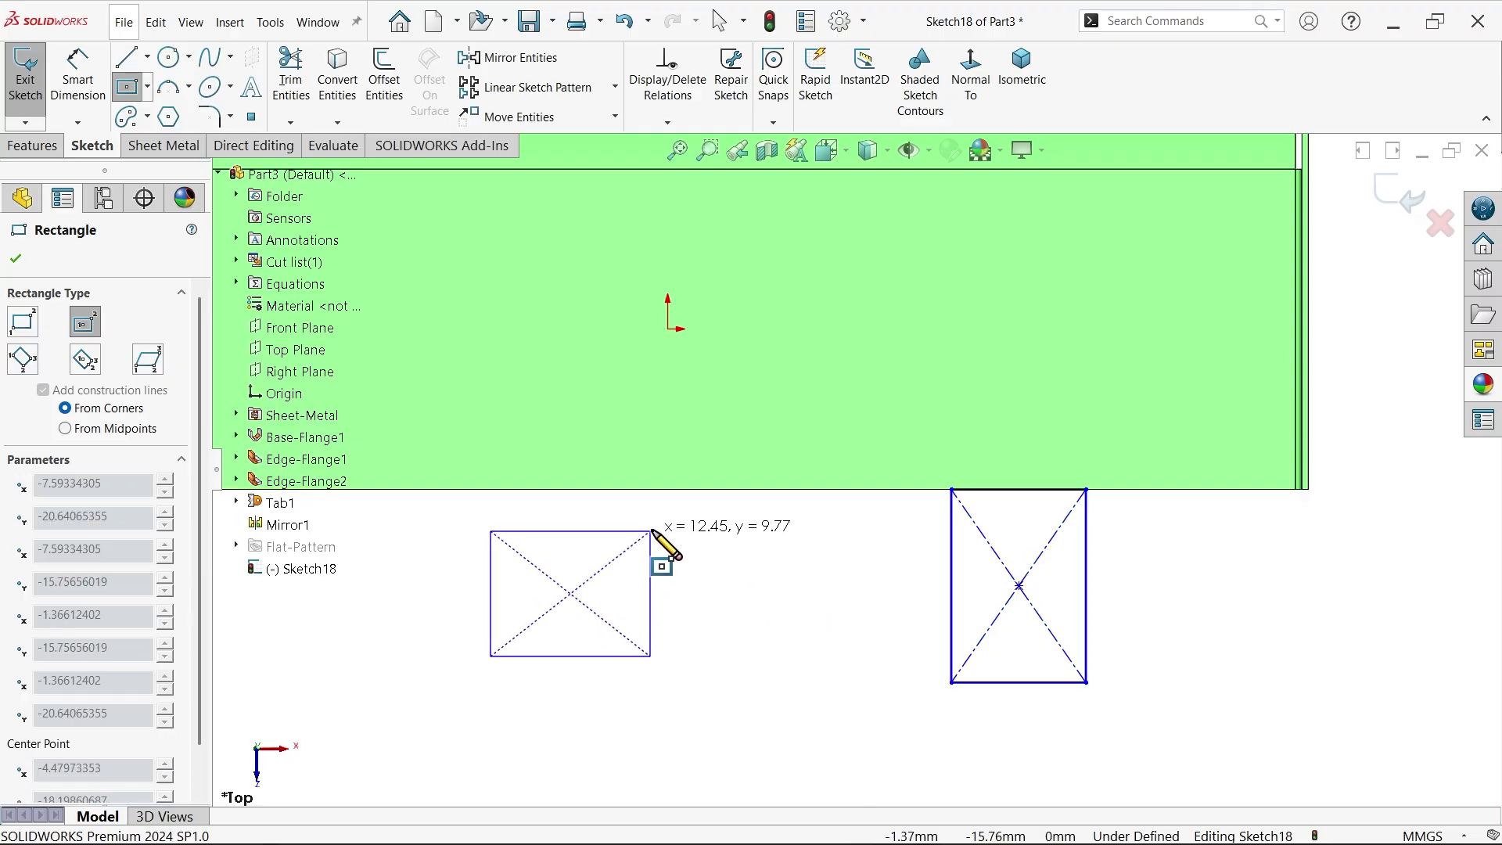
pyautogui.click(654, 490)
pyautogui.press('Escape')
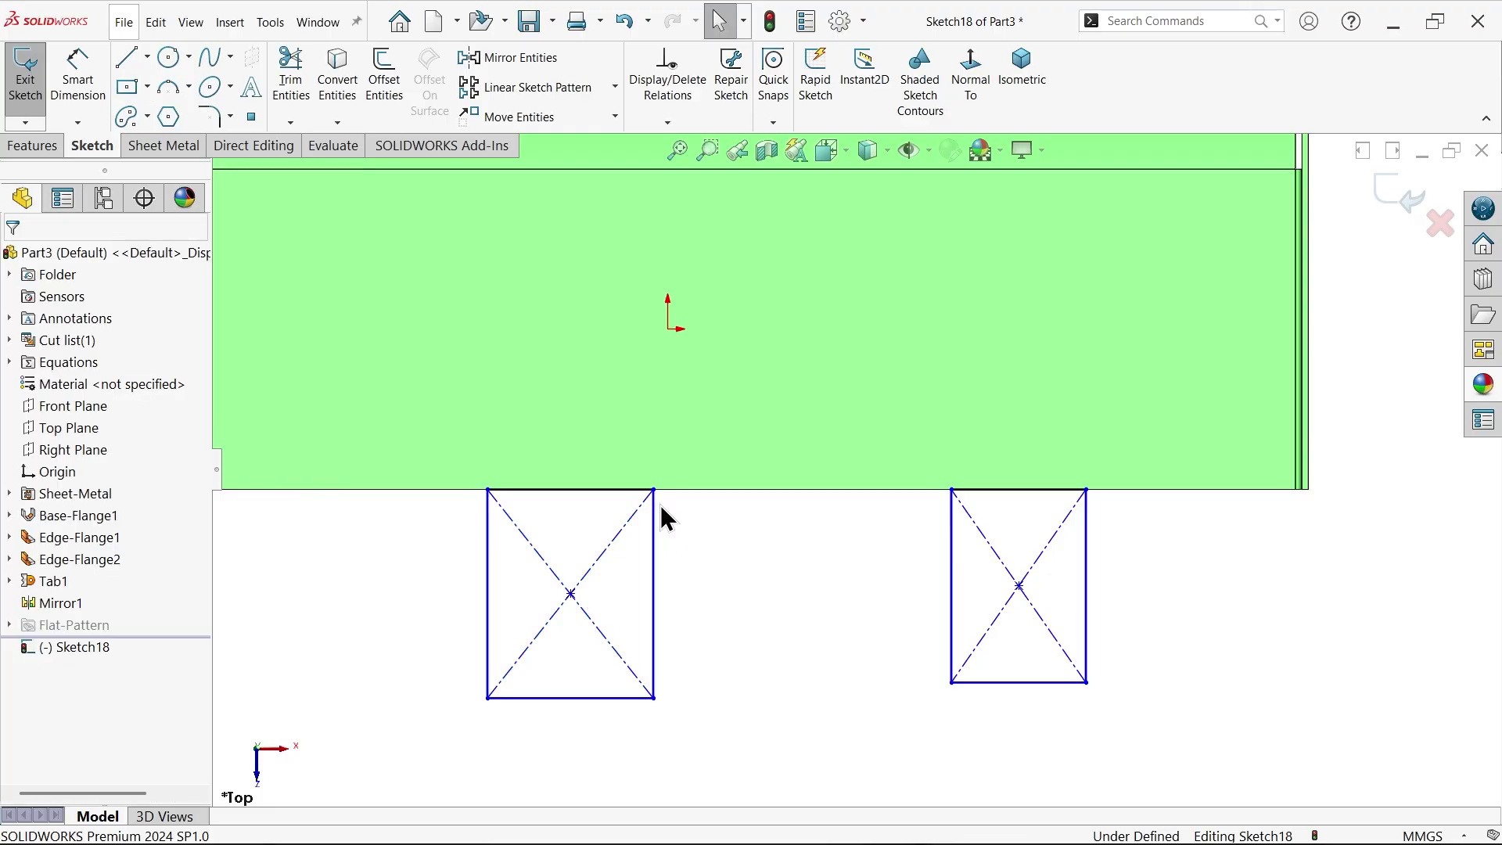
# Step: Apply Equal relations so both rectangles become equal-sized squares
pyautogui.click(1012, 684)
pyautogui.keyDown('ctrl'); pyautogui.click(1087, 657); pyautogui.keyUp('ctrl')
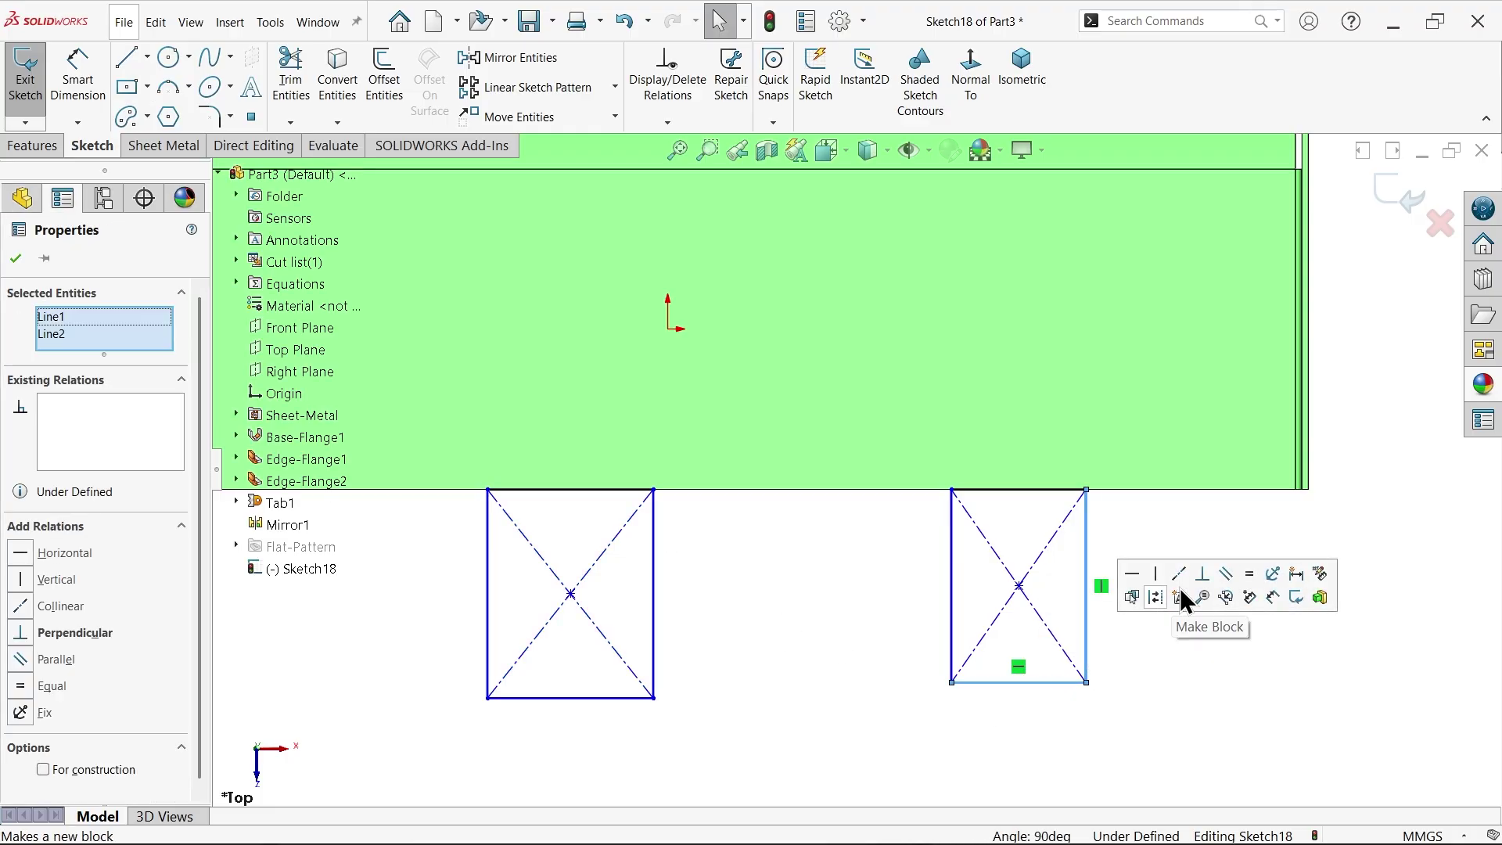
pyautogui.click(1249, 574)
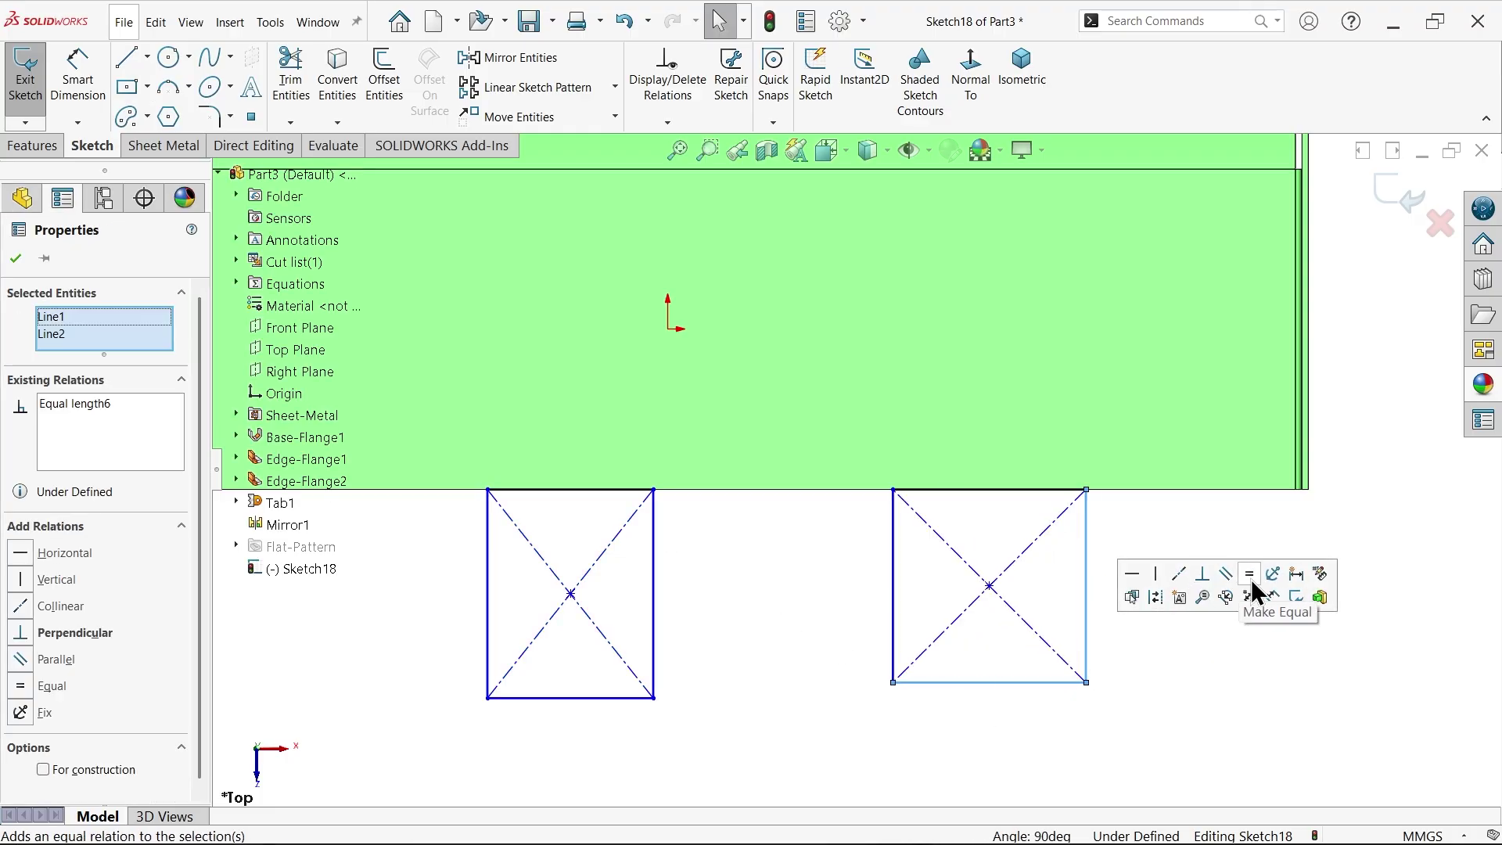
pyautogui.click(814, 726)
pyautogui.click(654, 677)
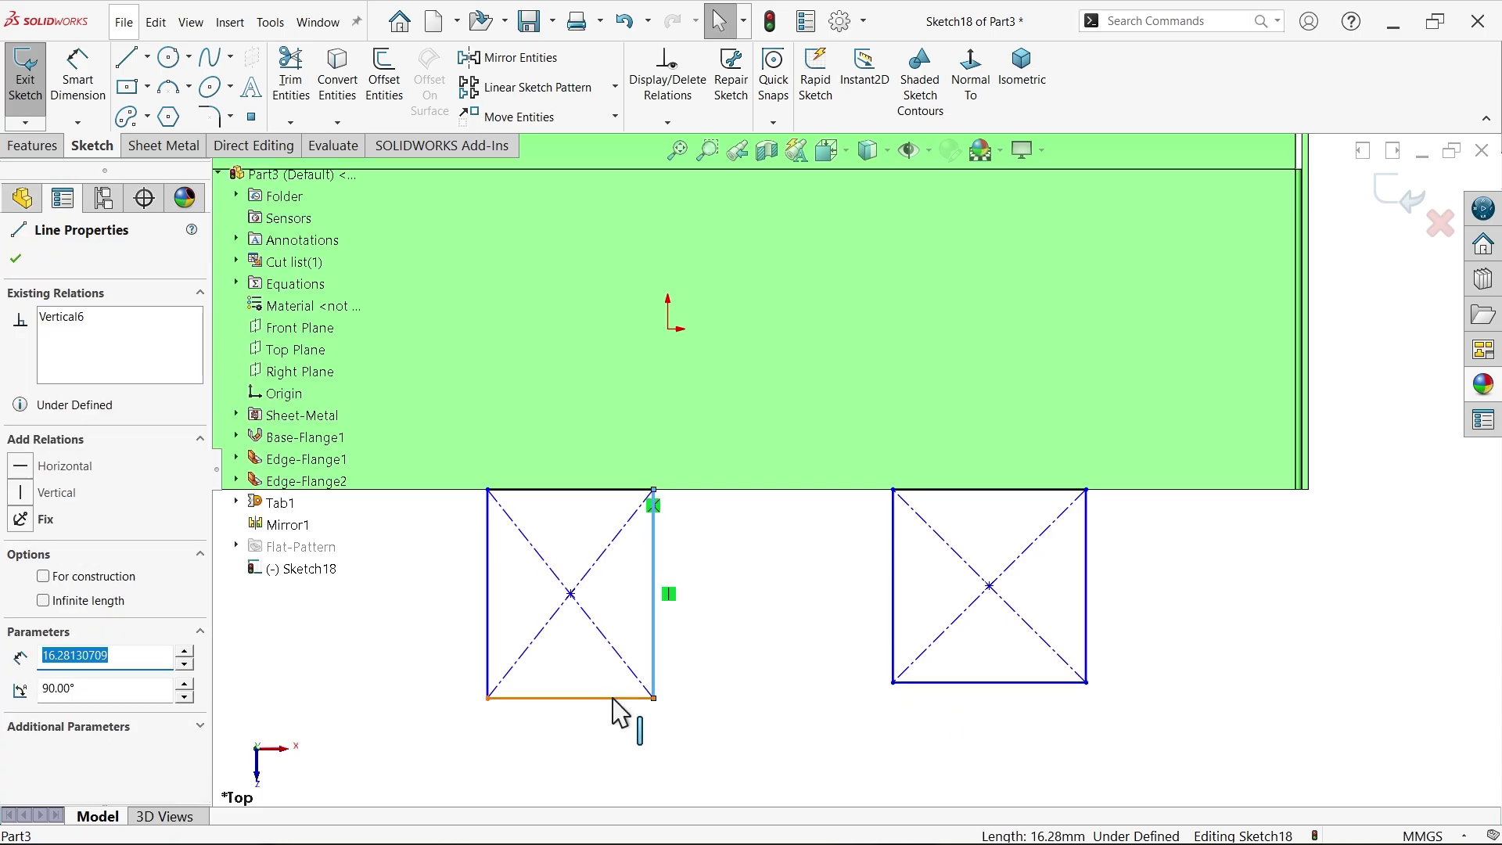
pyautogui.keyDown('ctrl'); pyautogui.click(613, 699); pyautogui.keyUp('ctrl')
pyautogui.keyDown('ctrl'); pyautogui.click(940, 682); pyautogui.keyUp('ctrl')
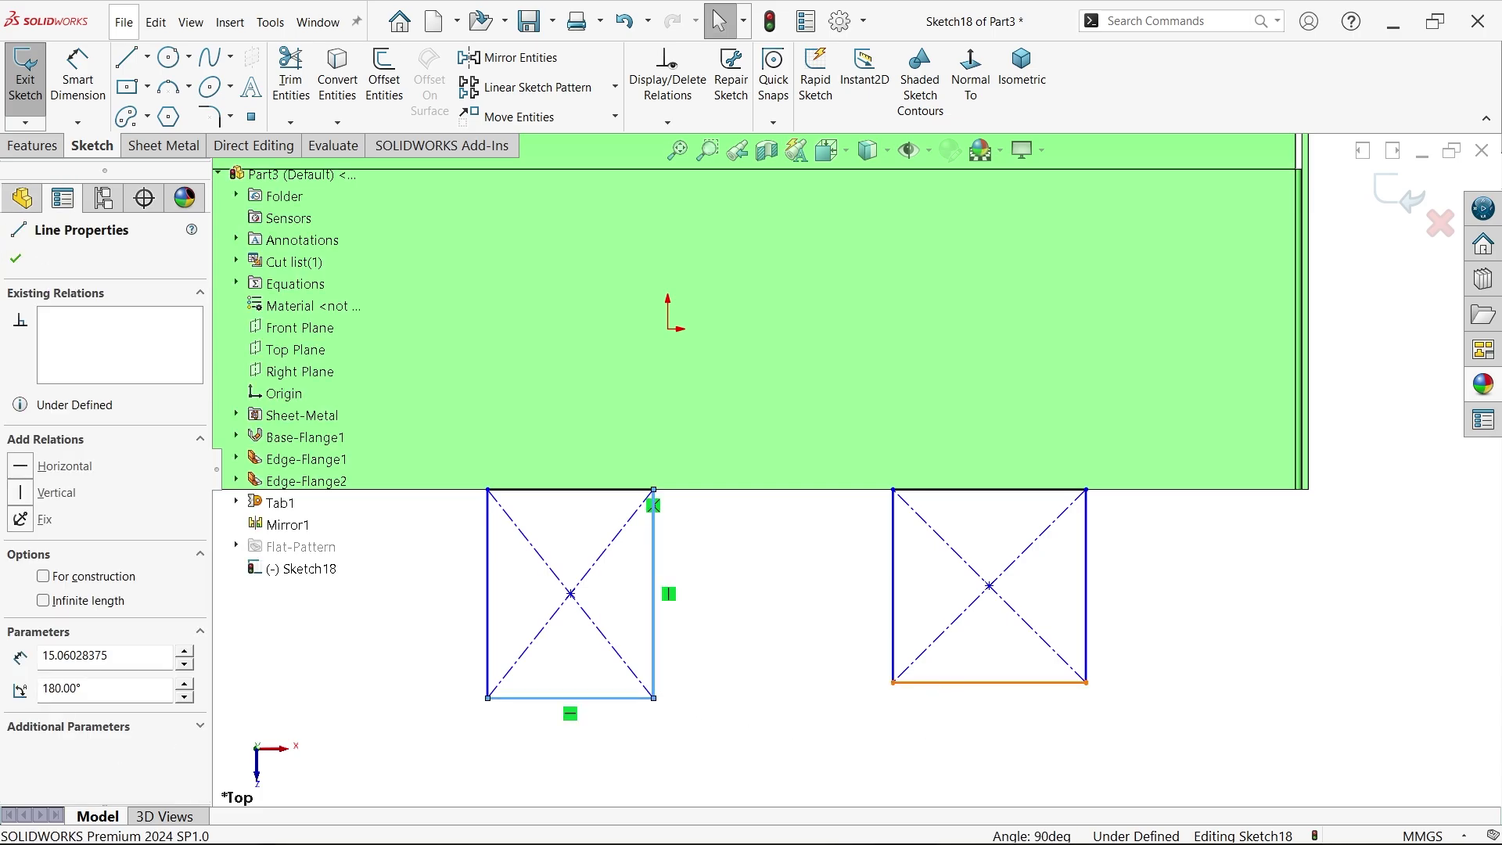
pyautogui.click(1075, 618)
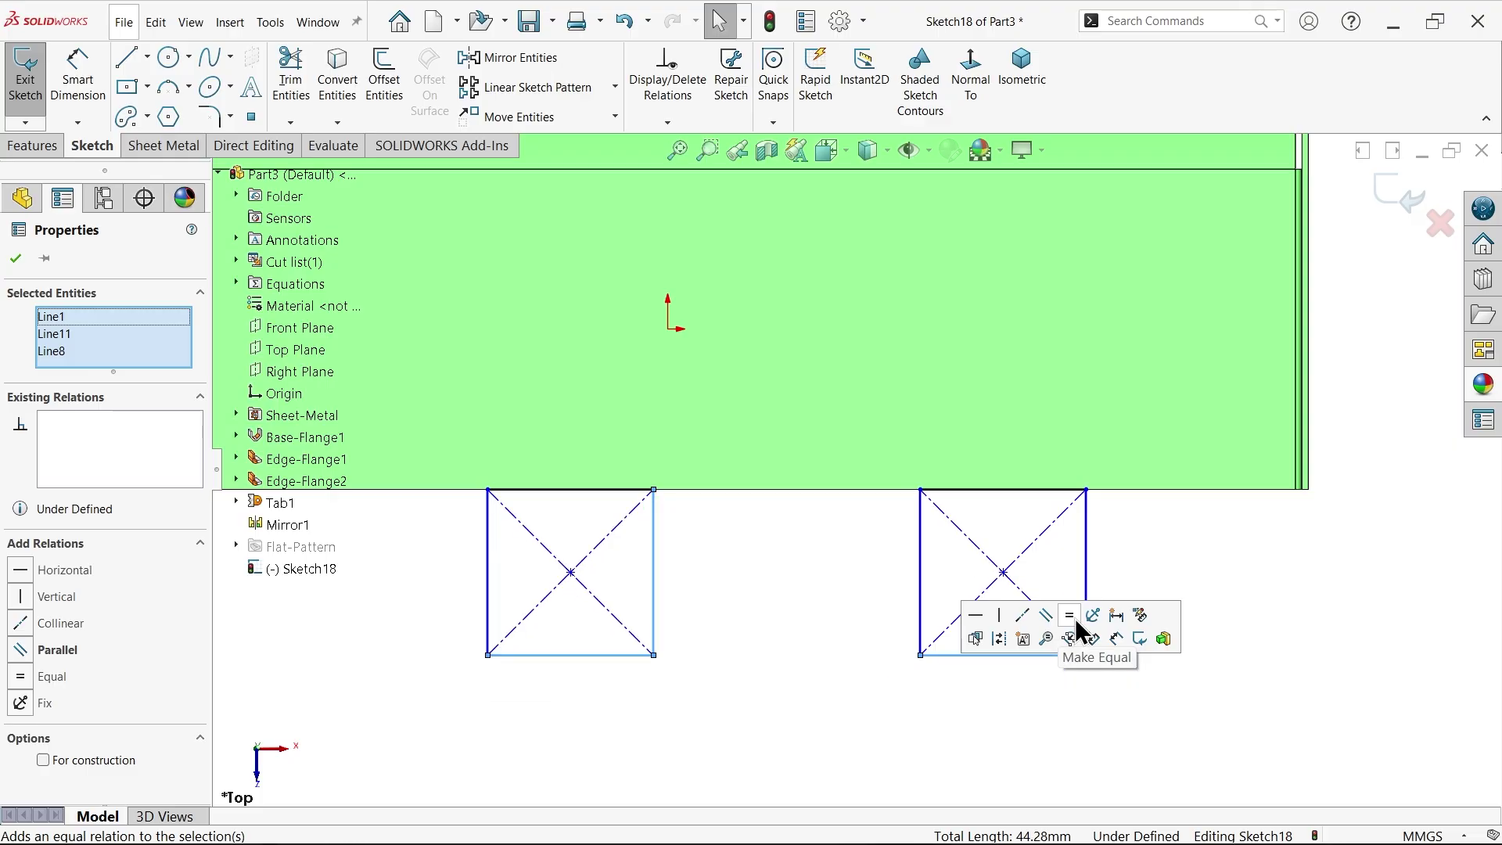
pyautogui.click(755, 592)
# Step: Dimension the squares 12.5 mm wide with a 35 mm gap between them
pyautogui.click(78, 82)
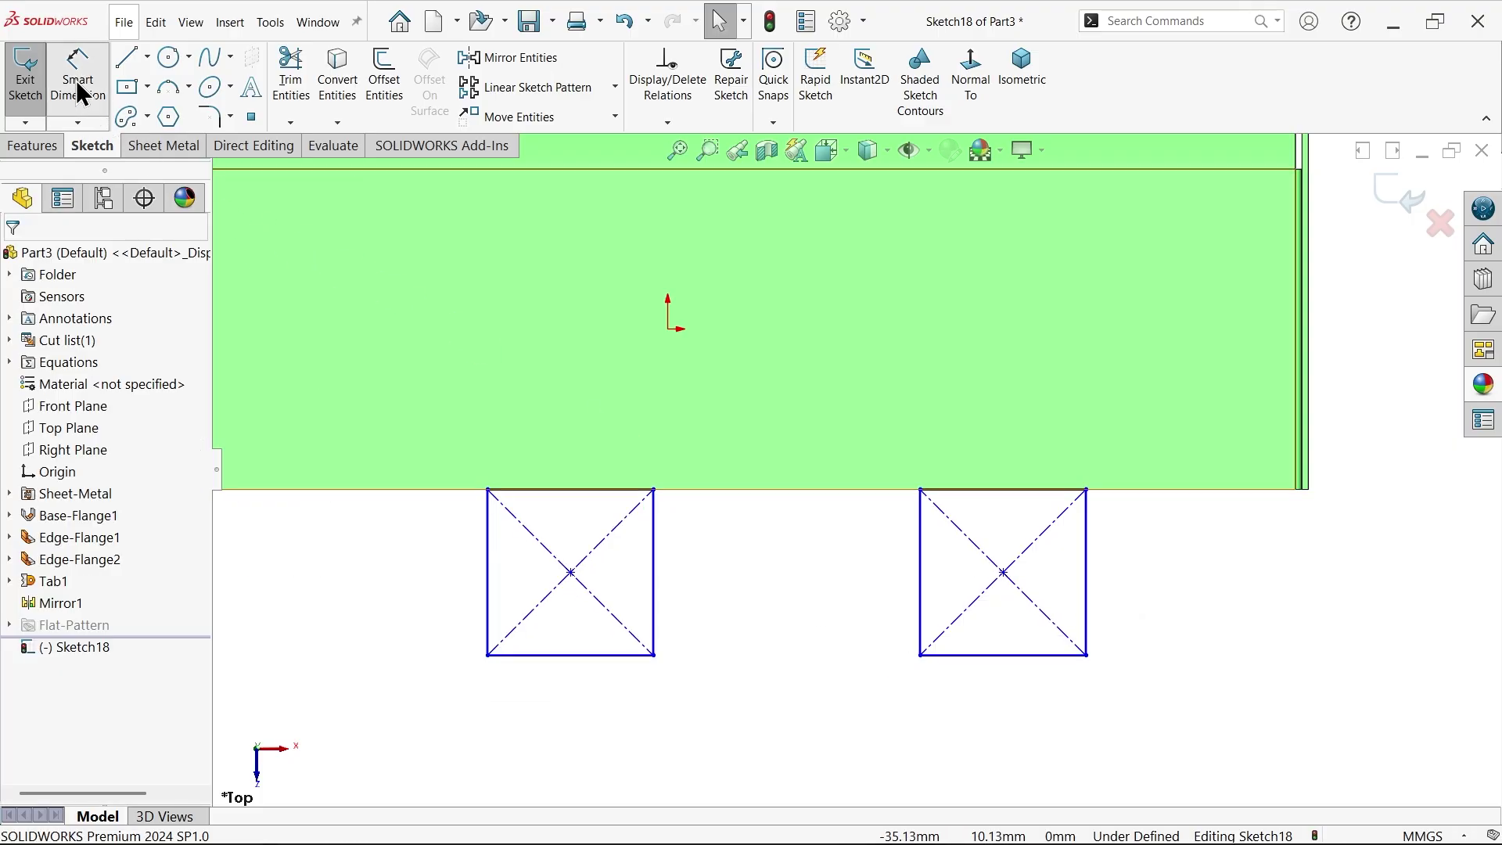
pyautogui.click(1009, 655)
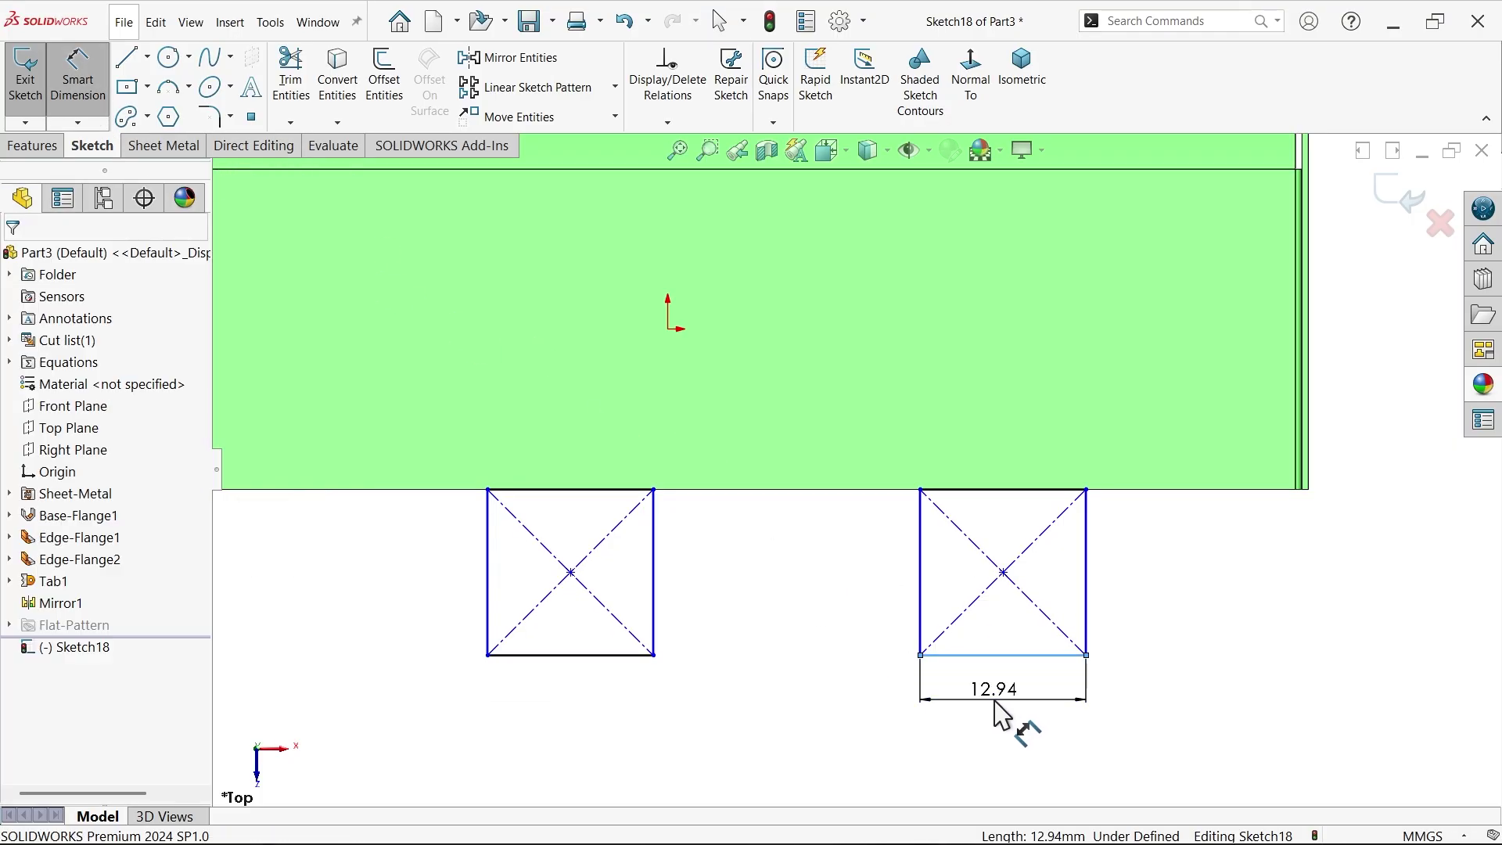
pyautogui.click(995, 613)
pyautogui.write('12.5')
pyautogui.press('Return')
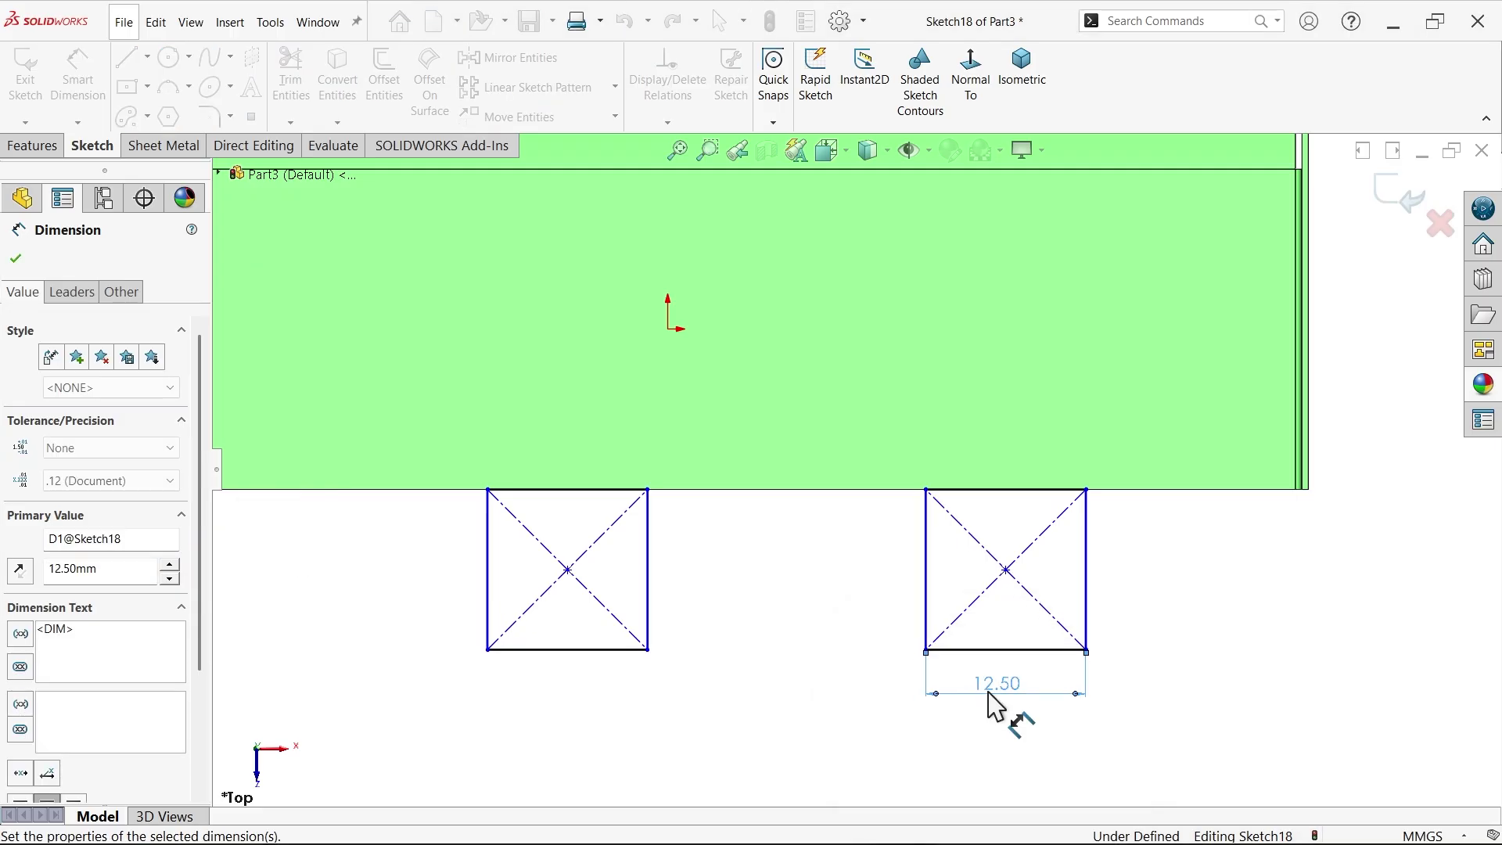
pyautogui.click(648, 594)
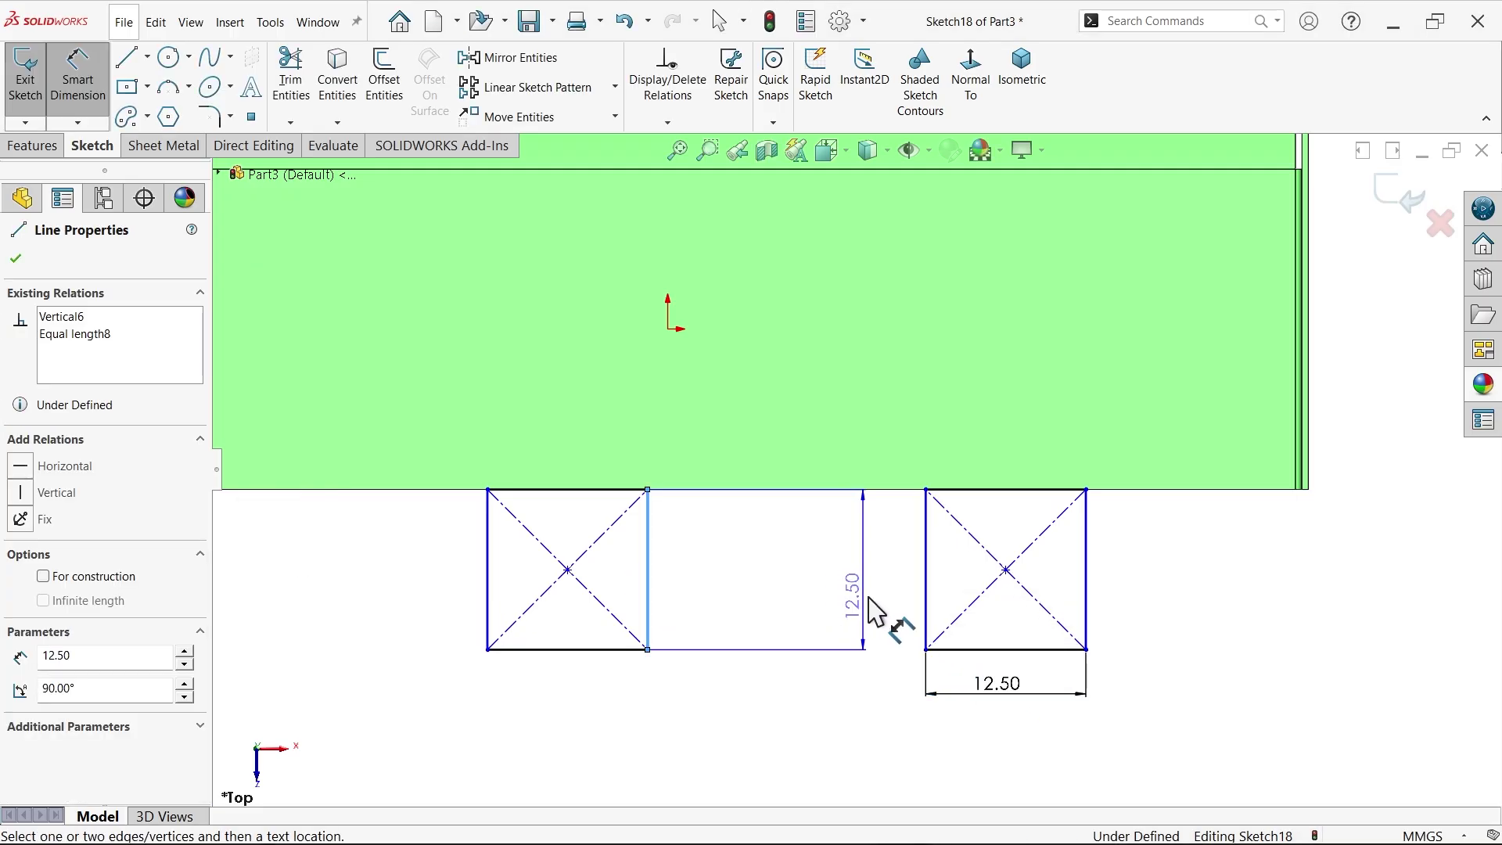
pyautogui.click(926, 606)
pyautogui.click(791, 673)
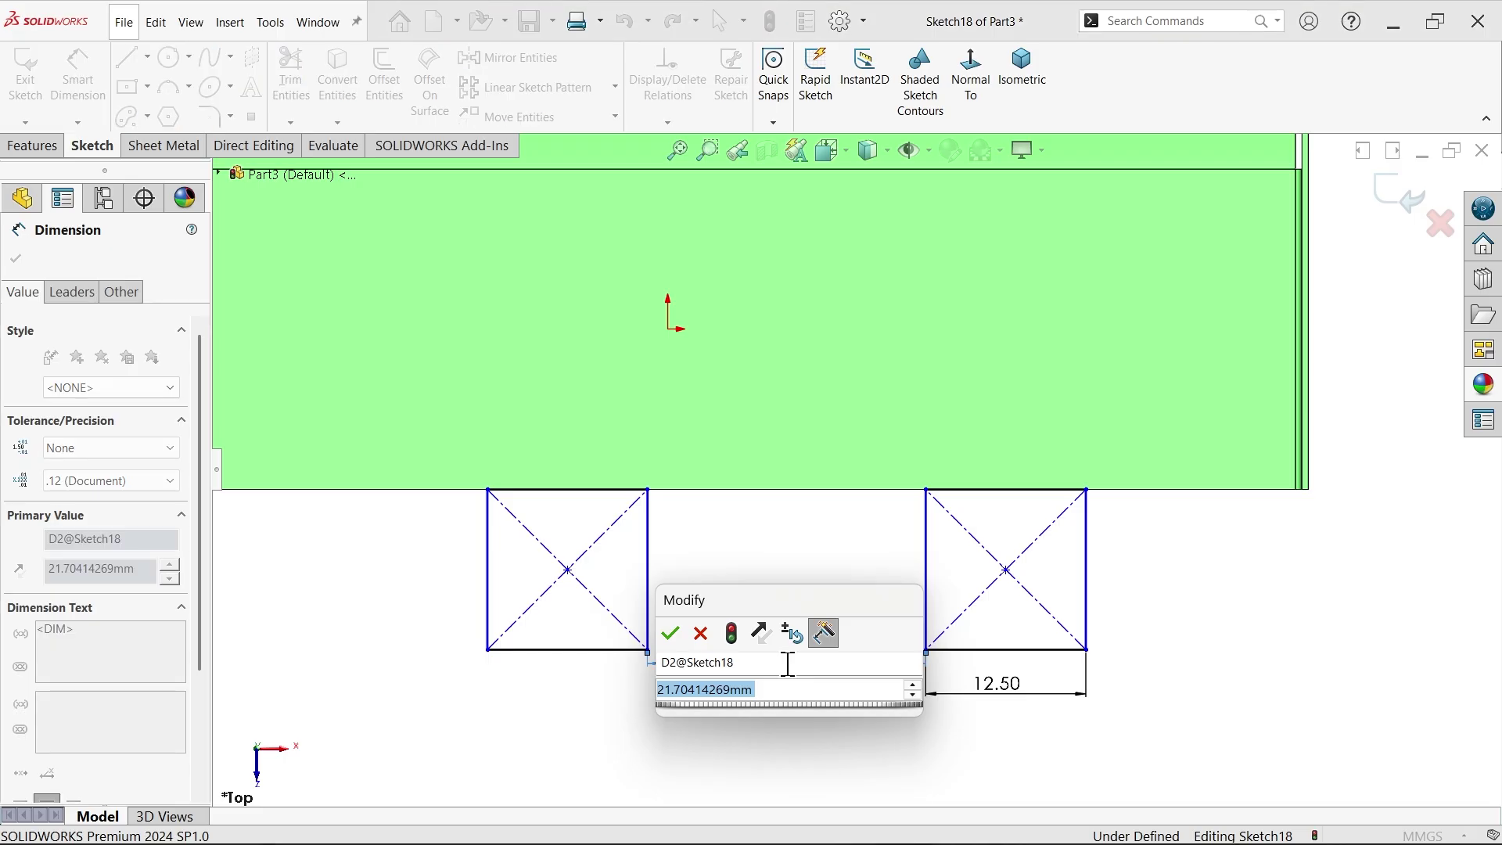
pyautogui.write('35')
pyautogui.press('Return')
pyautogui.click(681, 583)
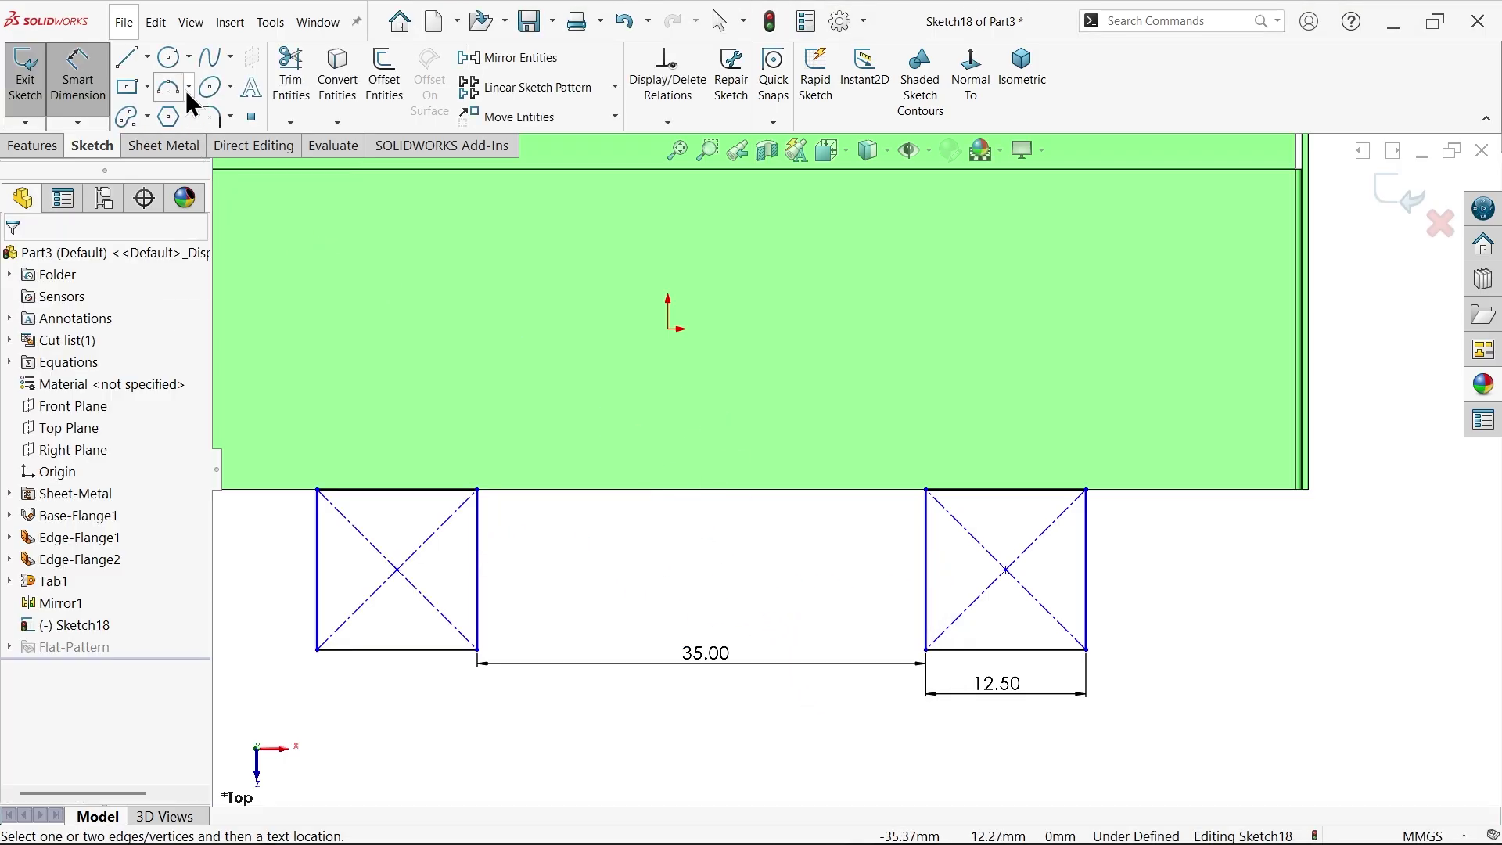
# Step: Draw a vertical centerline upward from the origin
pyautogui.click(147, 56)
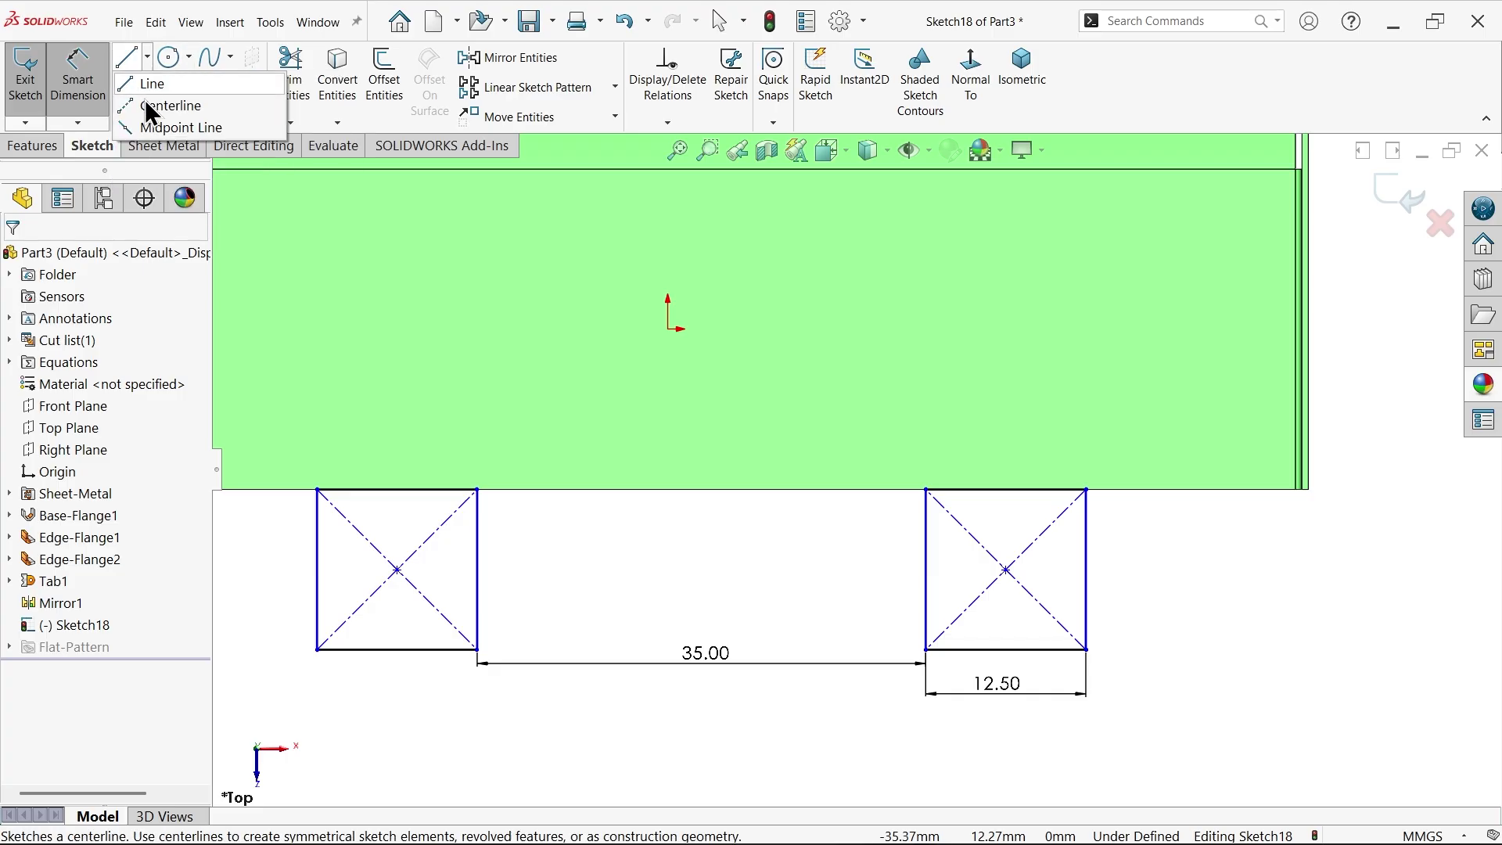
pyautogui.click(164, 106)
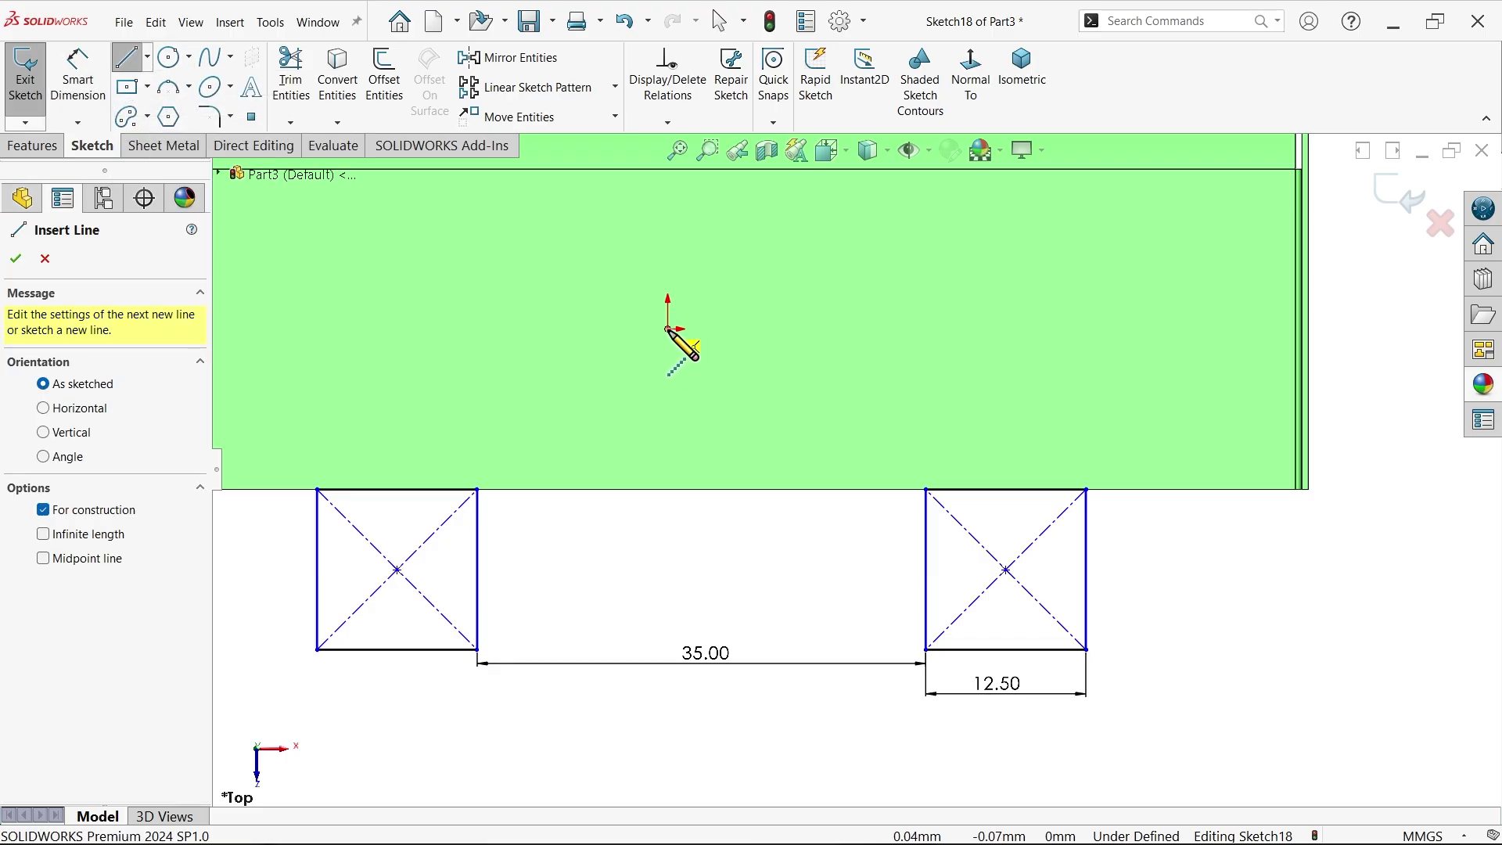
pyautogui.click(667, 329)
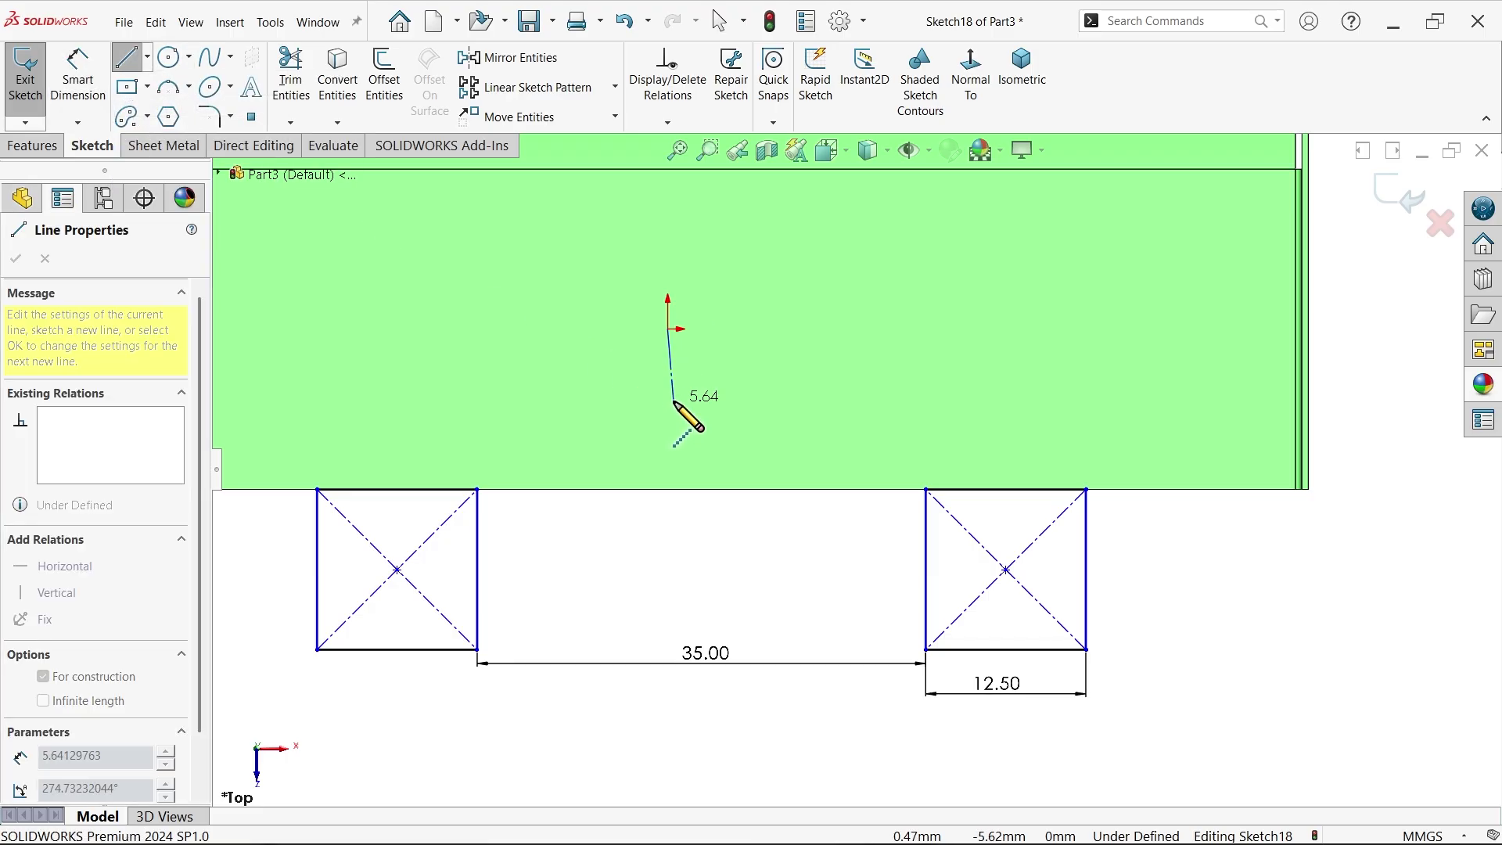
pyautogui.click(667, 218)
pyautogui.press('Escape')
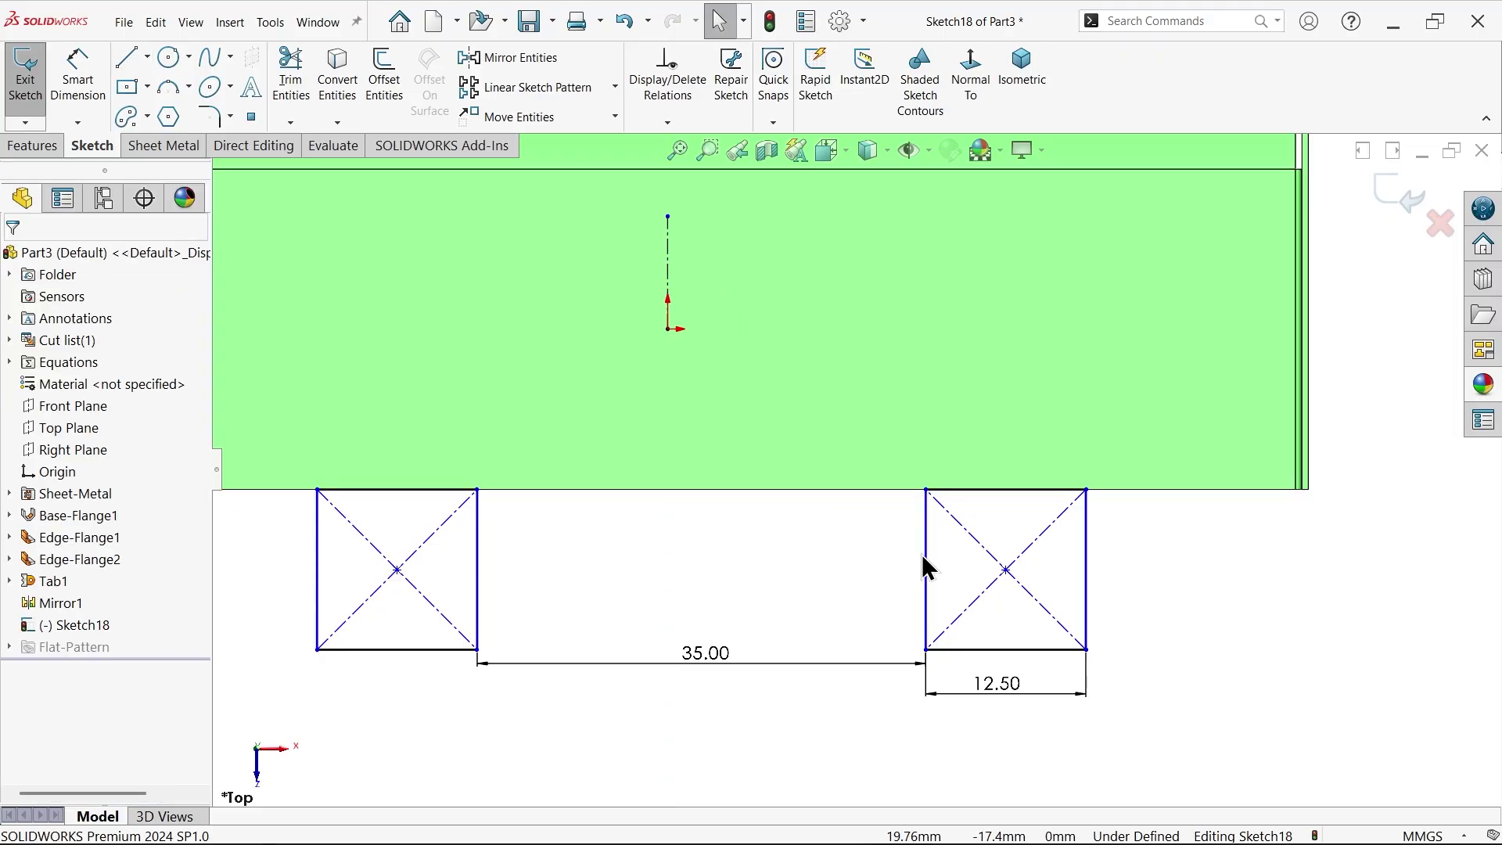
# Step: Make the squares' inner edges symmetric about the centerline
pyautogui.click(926, 558)
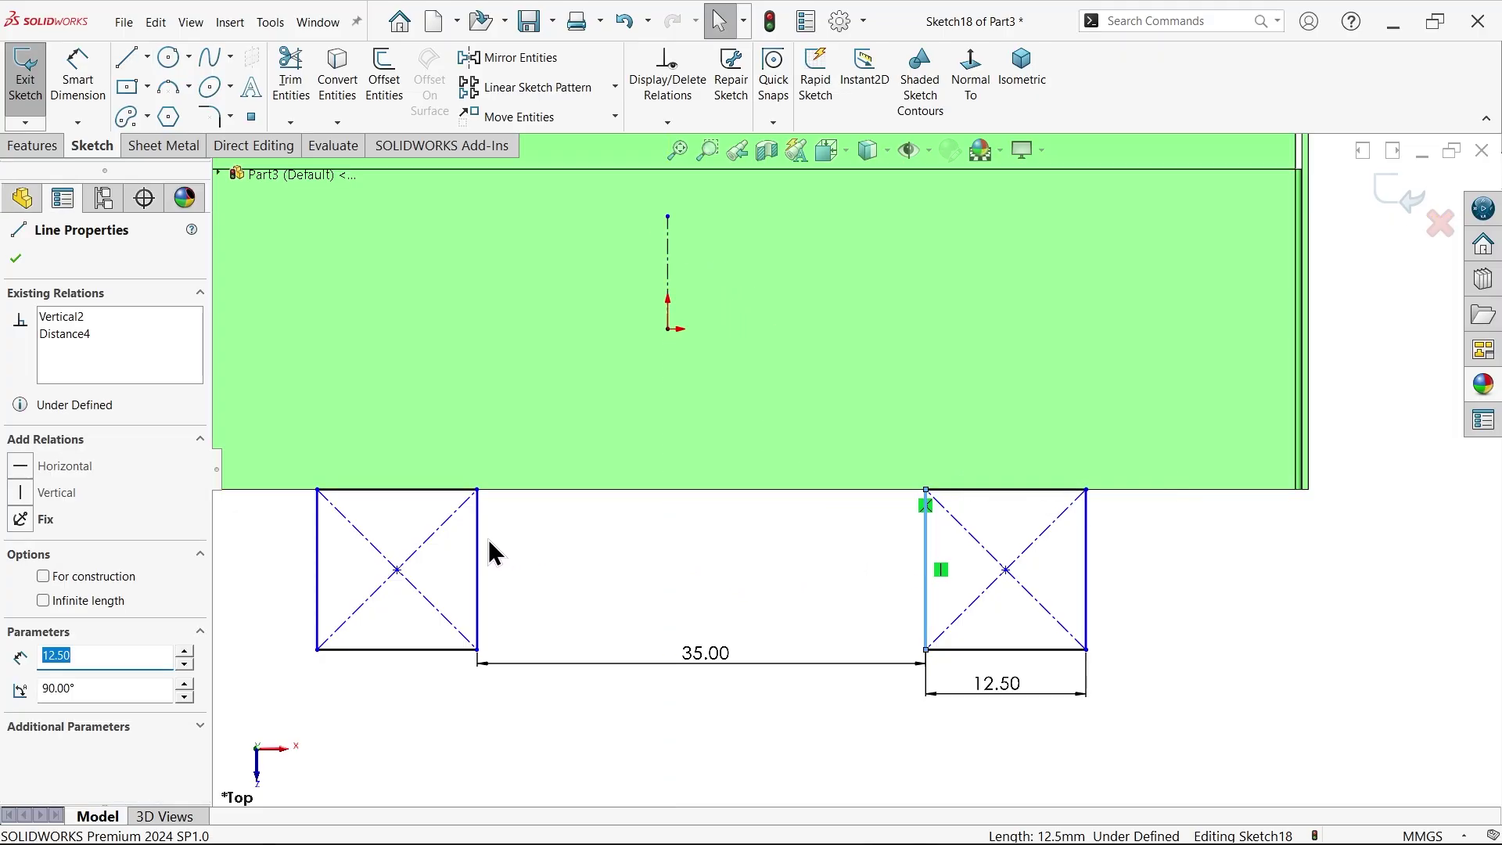
pyautogui.press('Return')
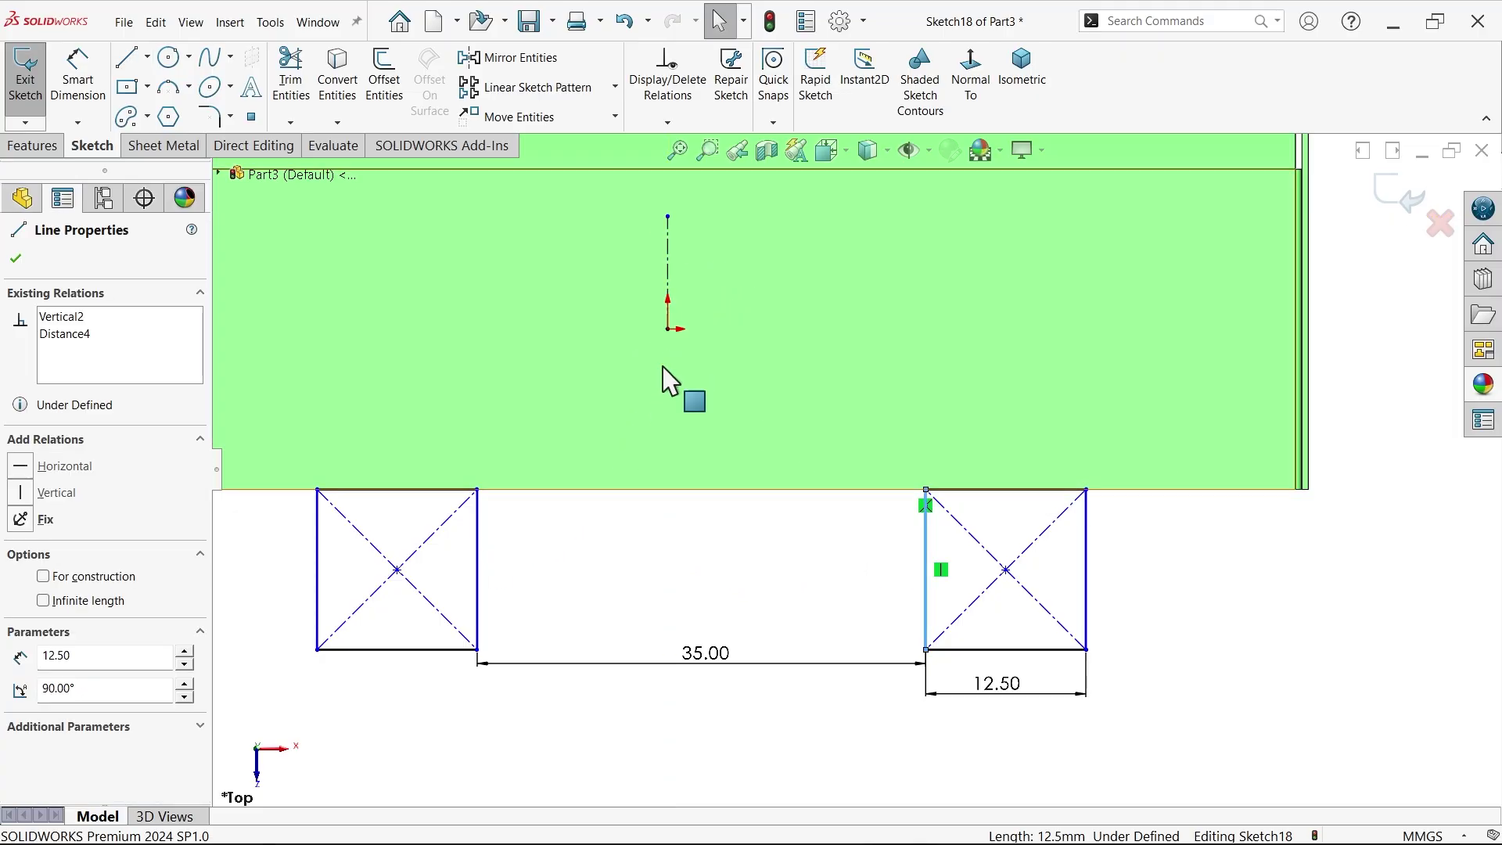
pyautogui.keyDown('ctrl'); pyautogui.click(478, 539); pyautogui.keyUp('ctrl')
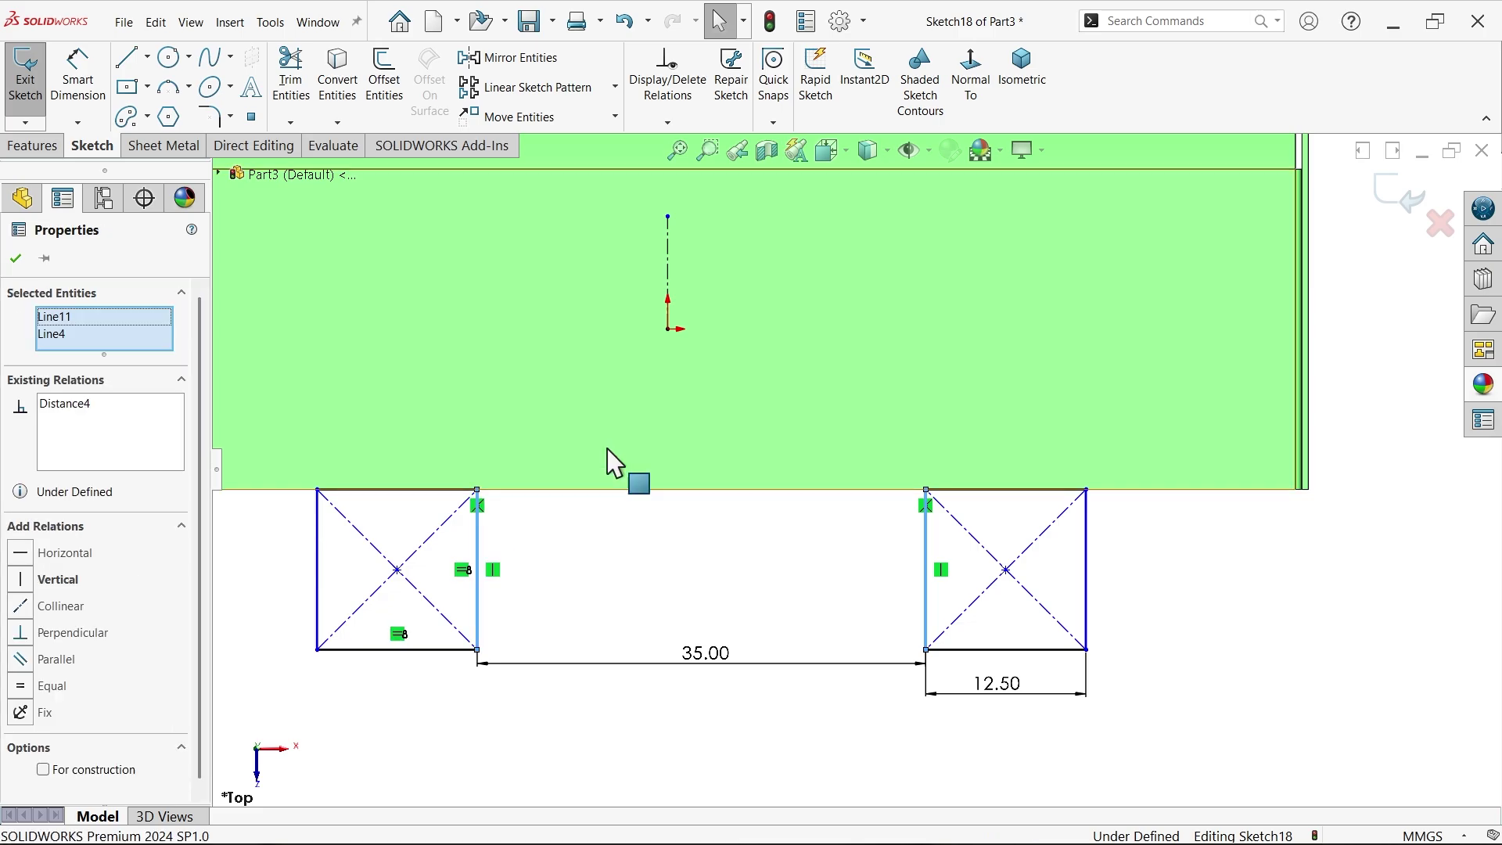
pyautogui.keyDown('ctrl'); pyautogui.click(668, 283); pyautogui.keyUp('ctrl')
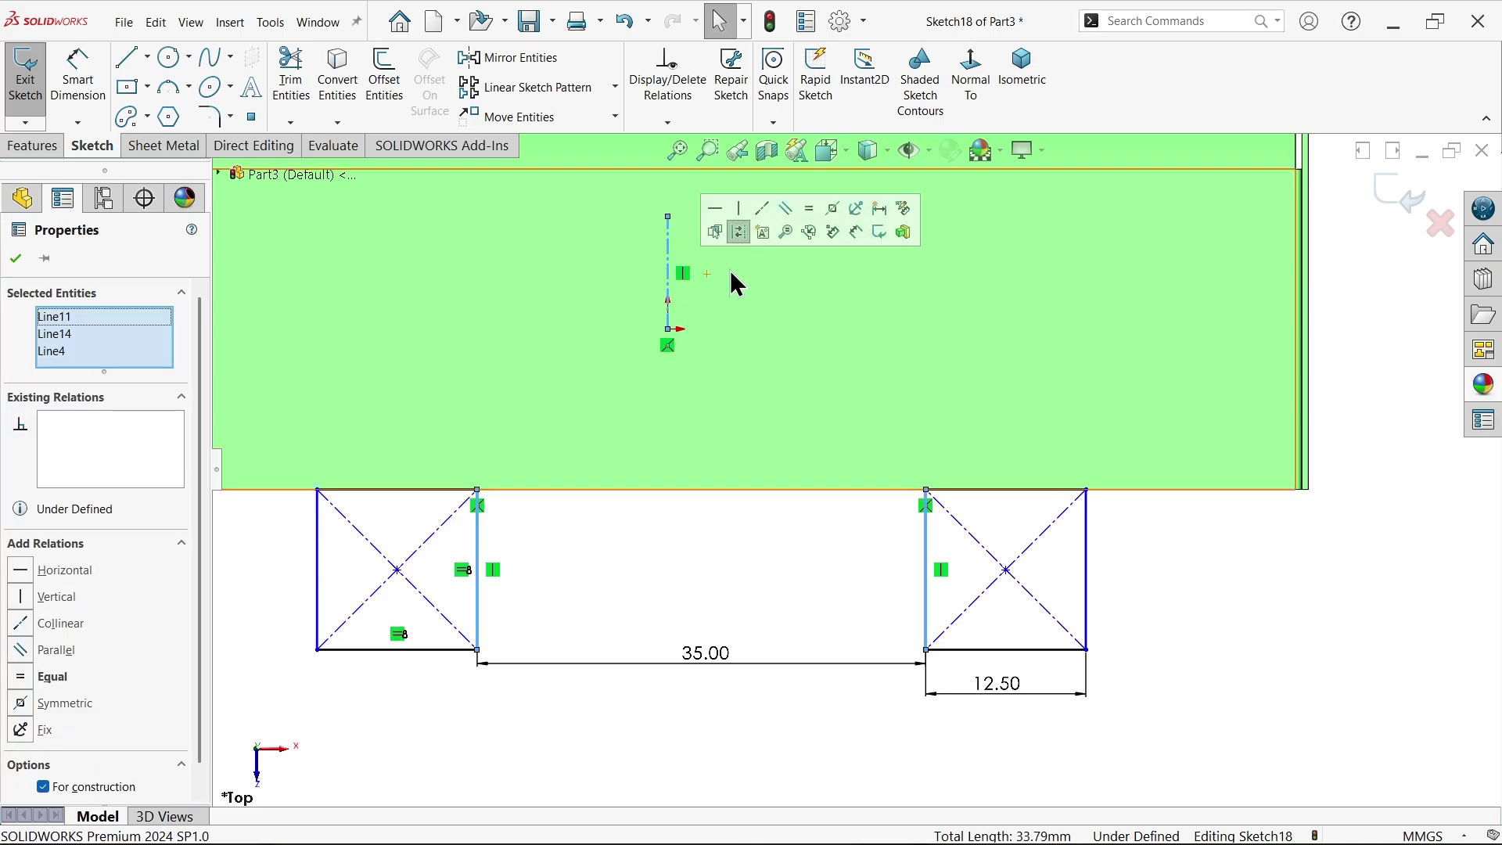
pyautogui.click(833, 210)
pyautogui.click(745, 552)
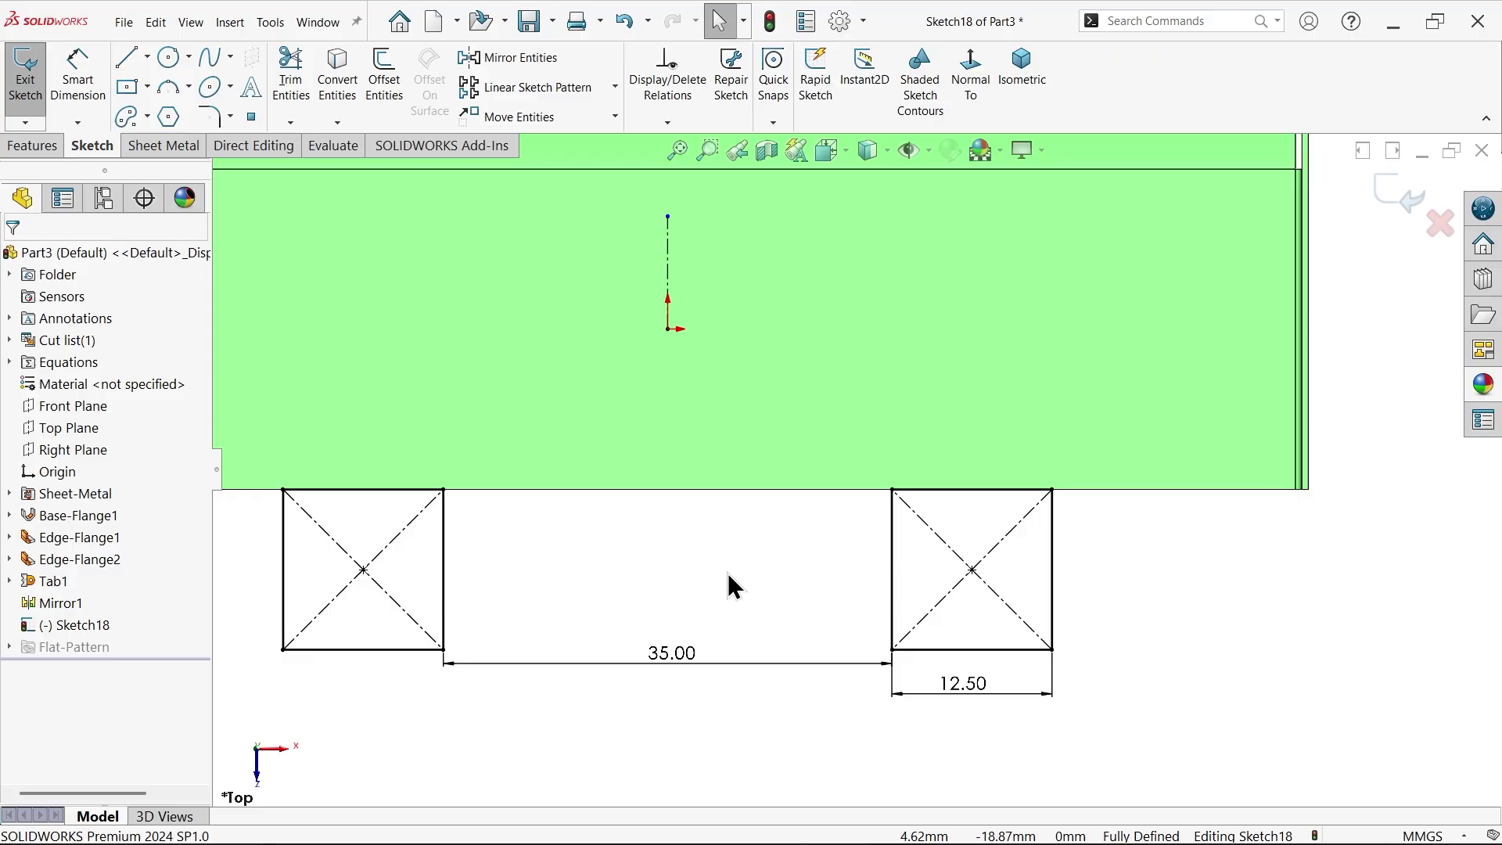
# Step: Draw a circle at each square's centre and make the two circles equal
pyautogui.click(169, 58)
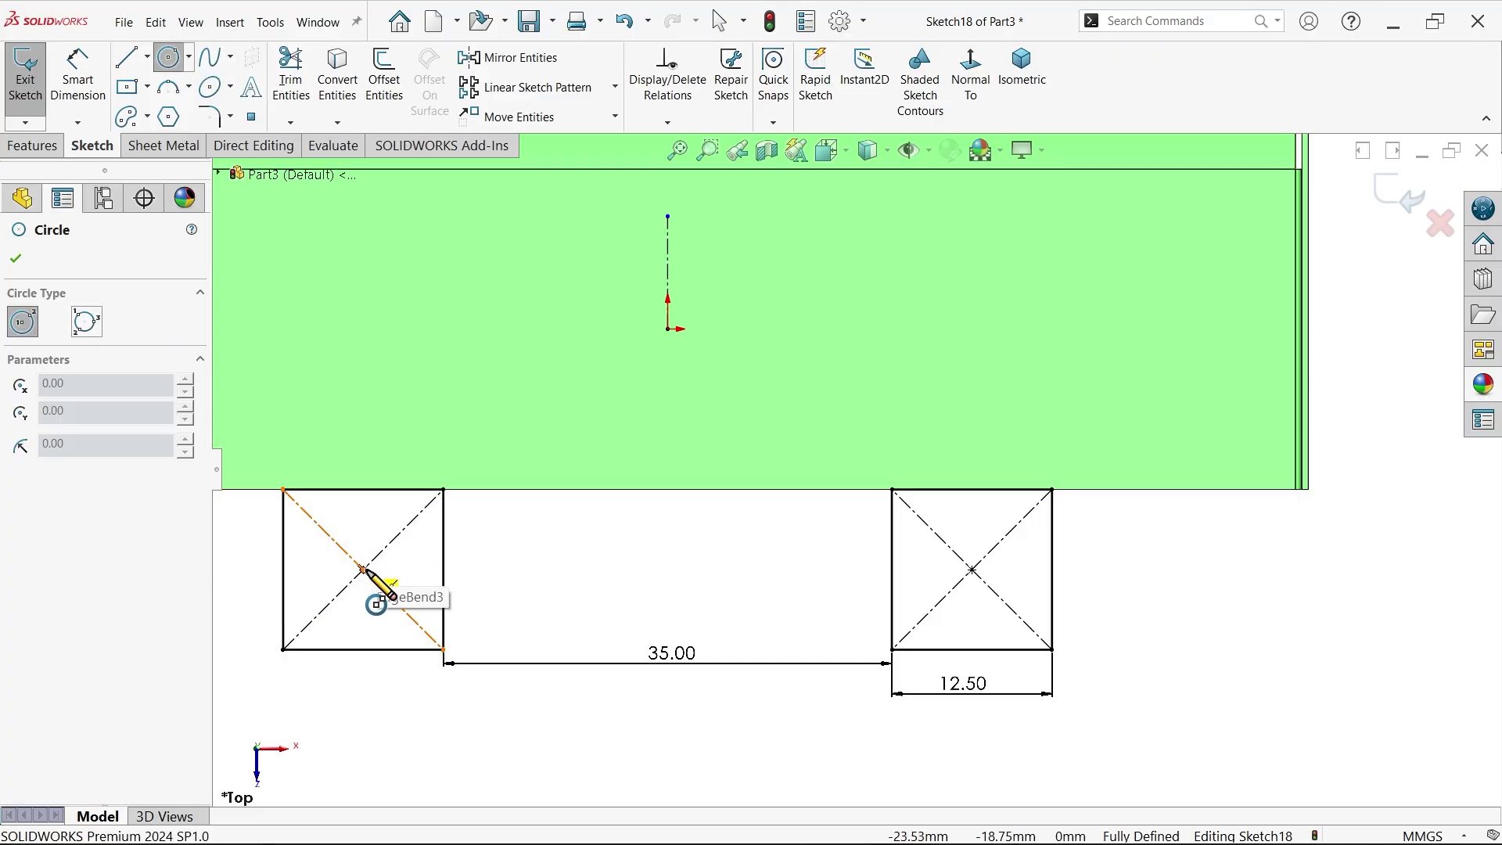
pyautogui.moveTo(363, 570)
pyautogui.mouseDown()
pyautogui.moveTo(420, 603)
pyautogui.moveTo(399, 591)
pyautogui.mouseUp()
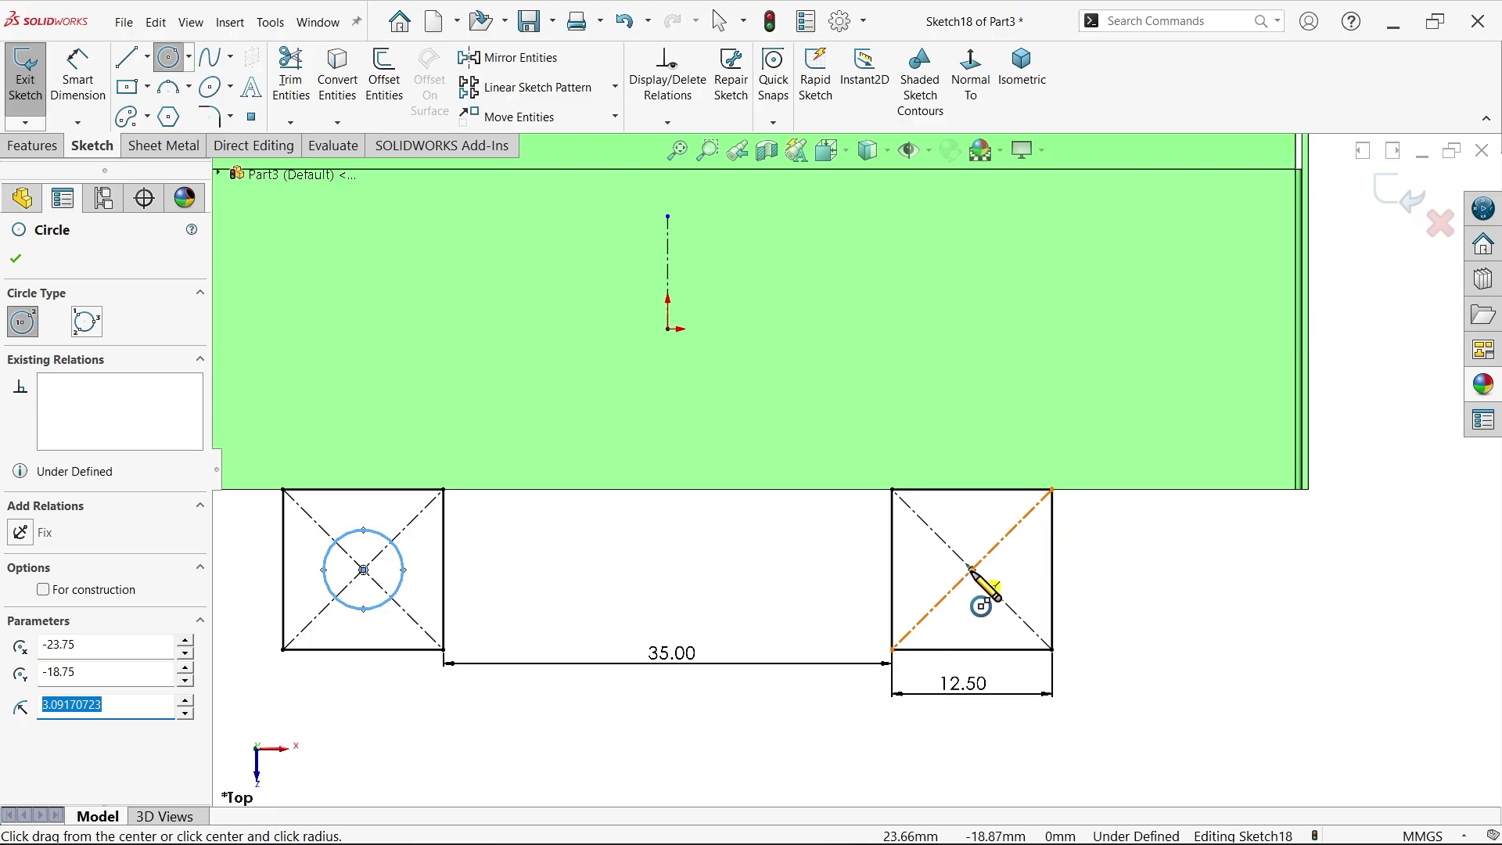
pyautogui.moveTo(973, 570); pyautogui.dragTo(997, 595)
pyautogui.press('Escape')
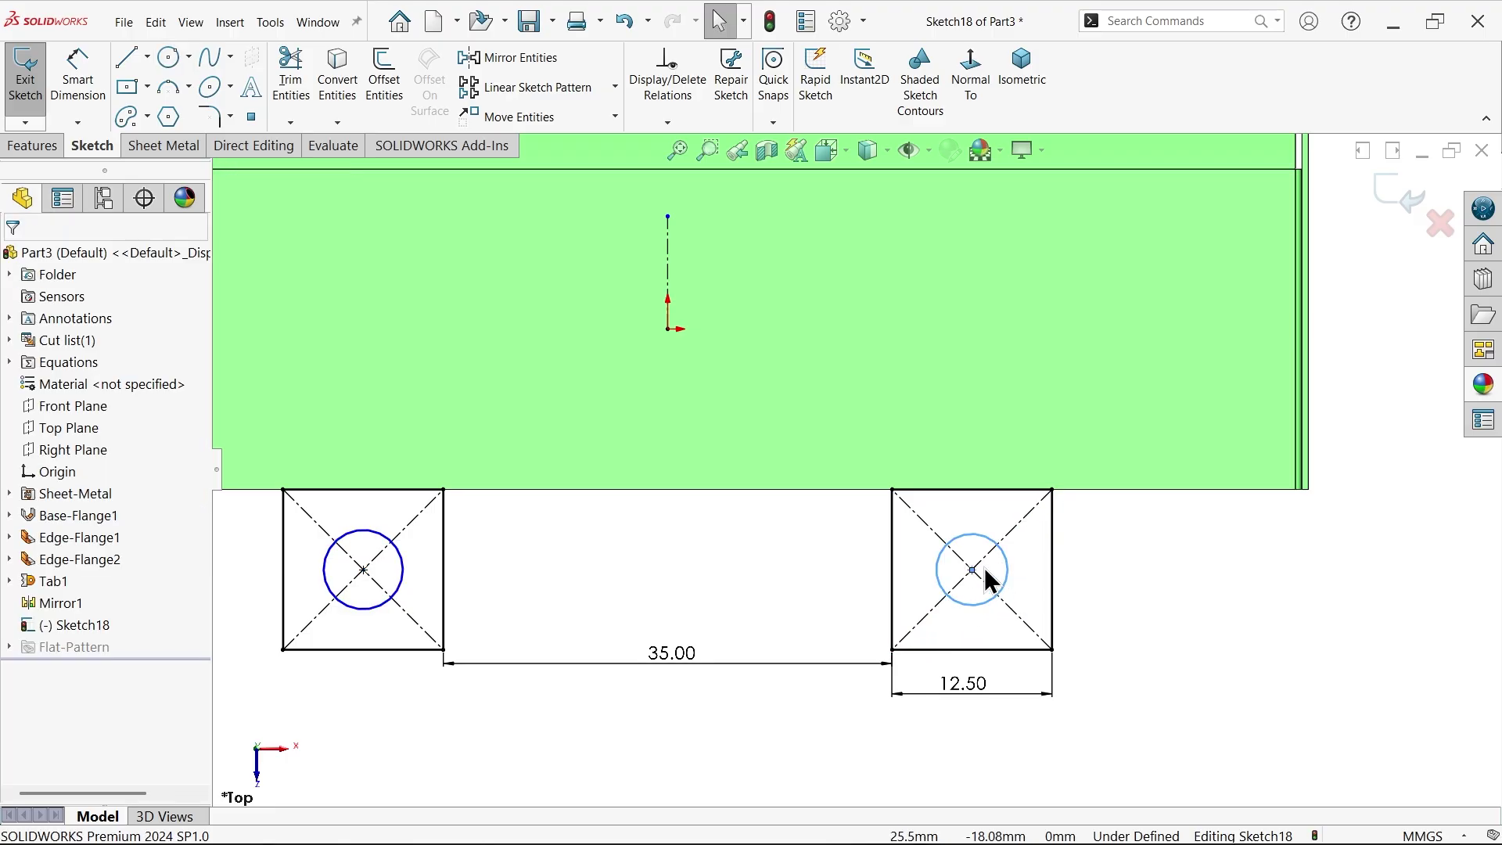
pyautogui.keyDown('ctrl'); pyautogui.click(402, 586); pyautogui.keyUp('ctrl')
pyautogui.click(517, 503)
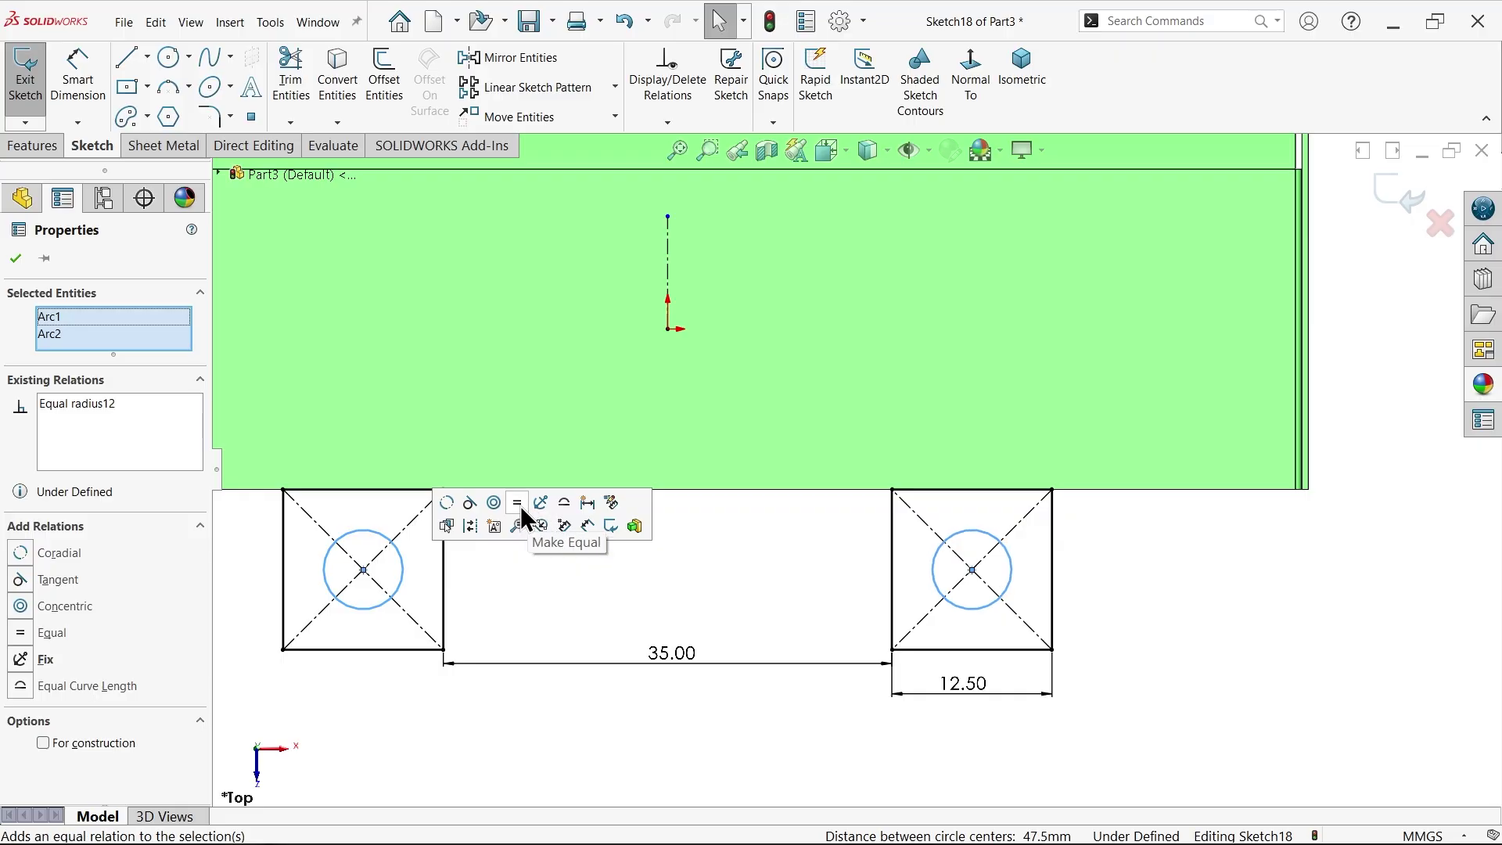
# Step: Dimension the circle diameter to 5 mm
pyautogui.press('d')
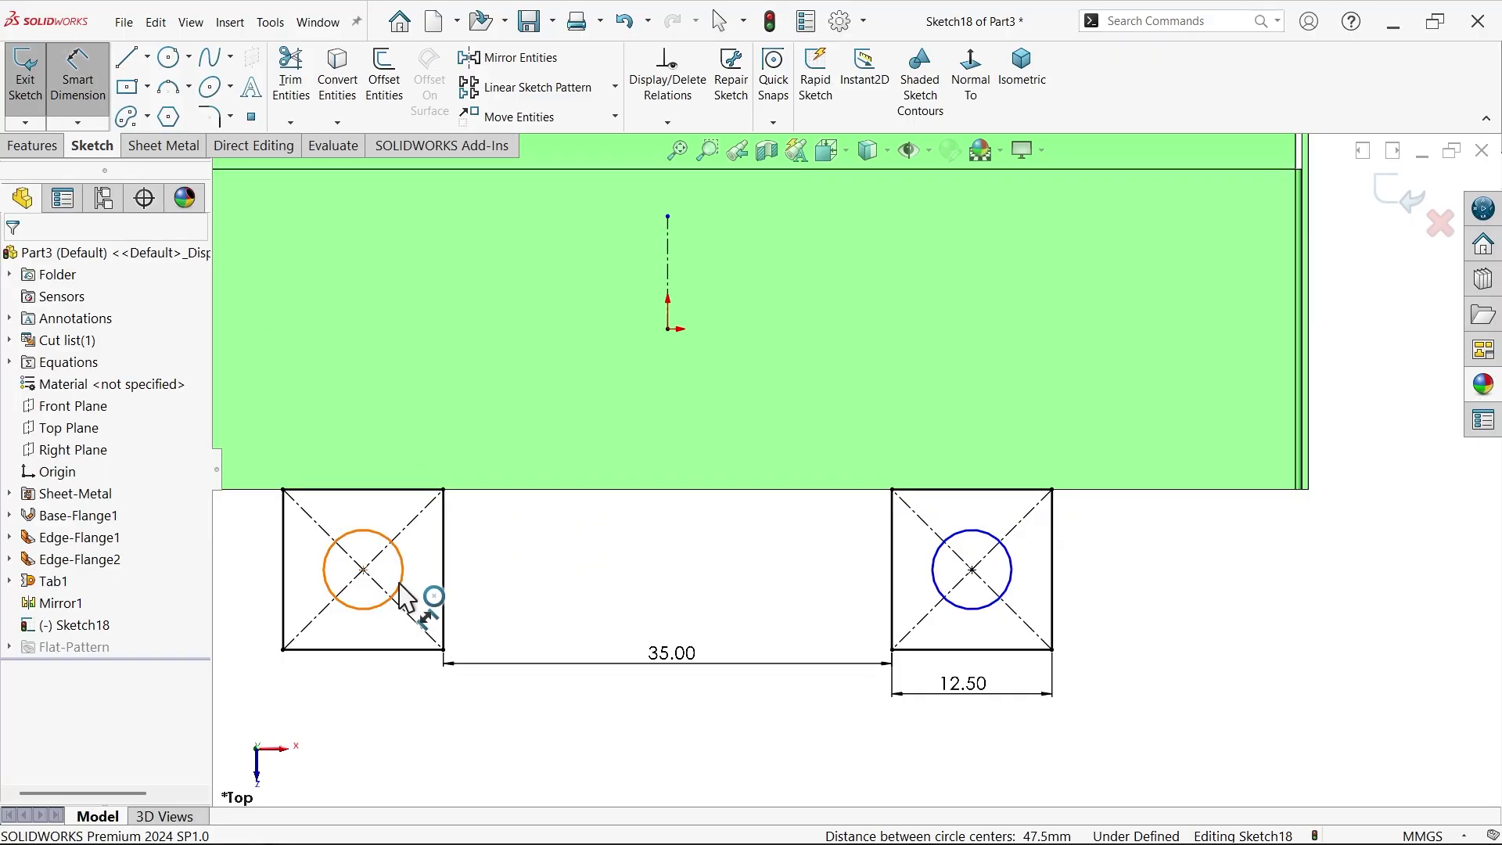
pyautogui.click(403, 596)
pyautogui.click(553, 569)
pyautogui.write('5')
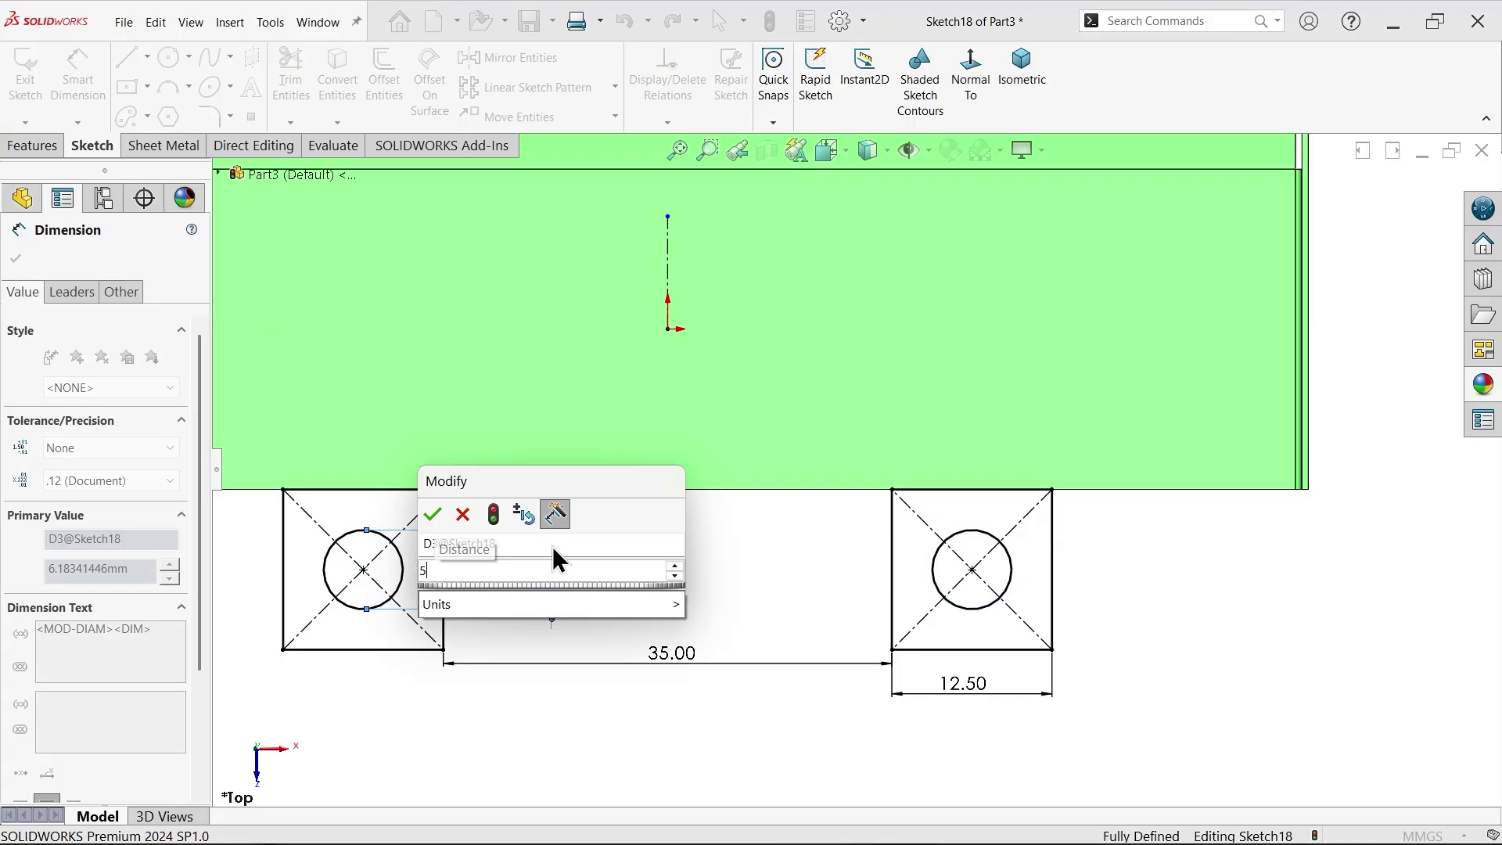
pyautogui.press('Return')
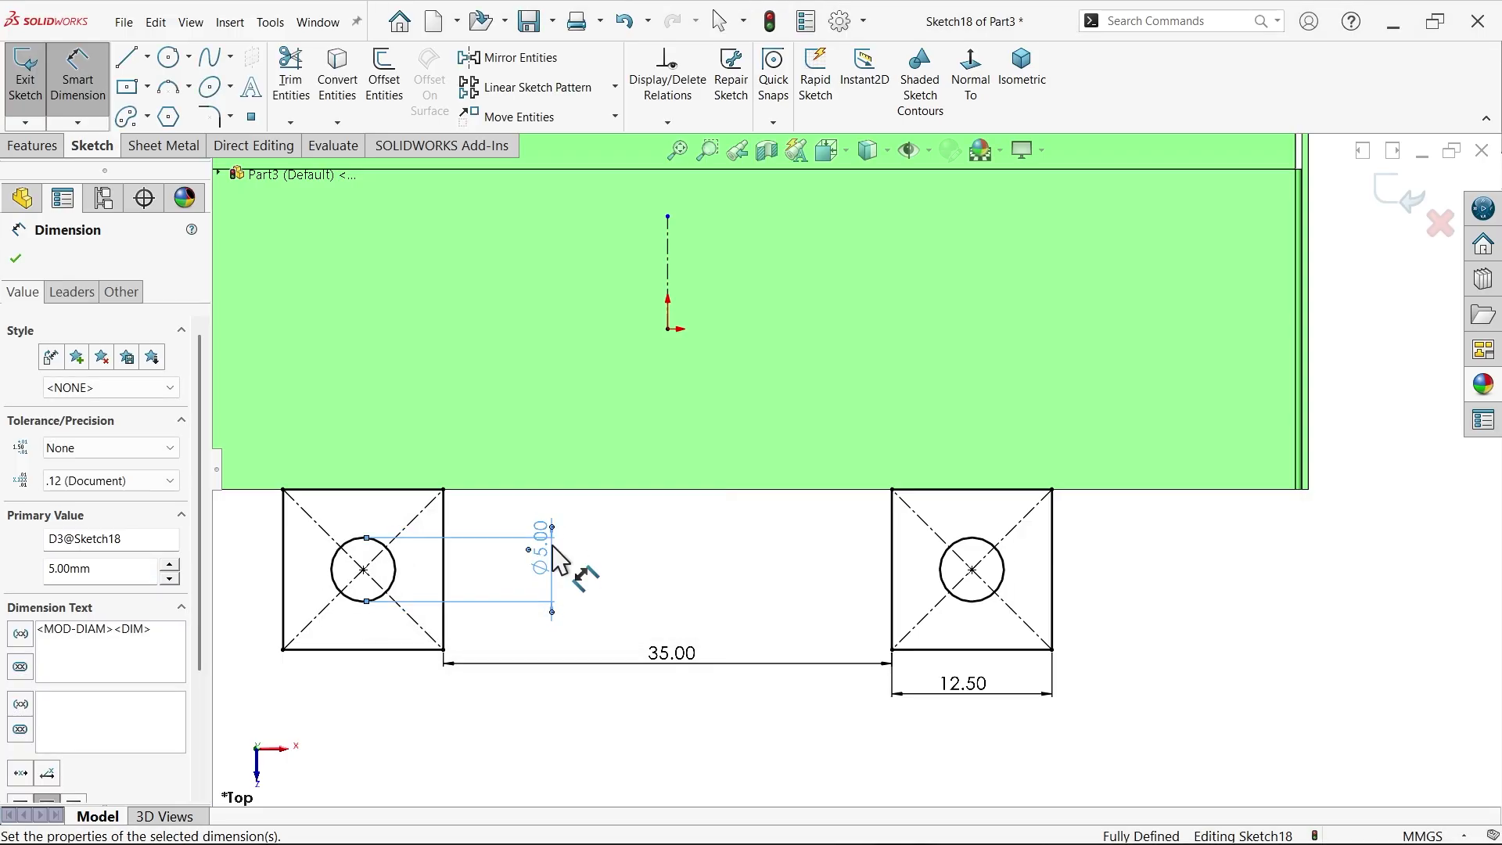
# Step: In isometric view, turn the sketch into Tab2 with Base Flange/Tab
pyautogui.click(1022, 74)
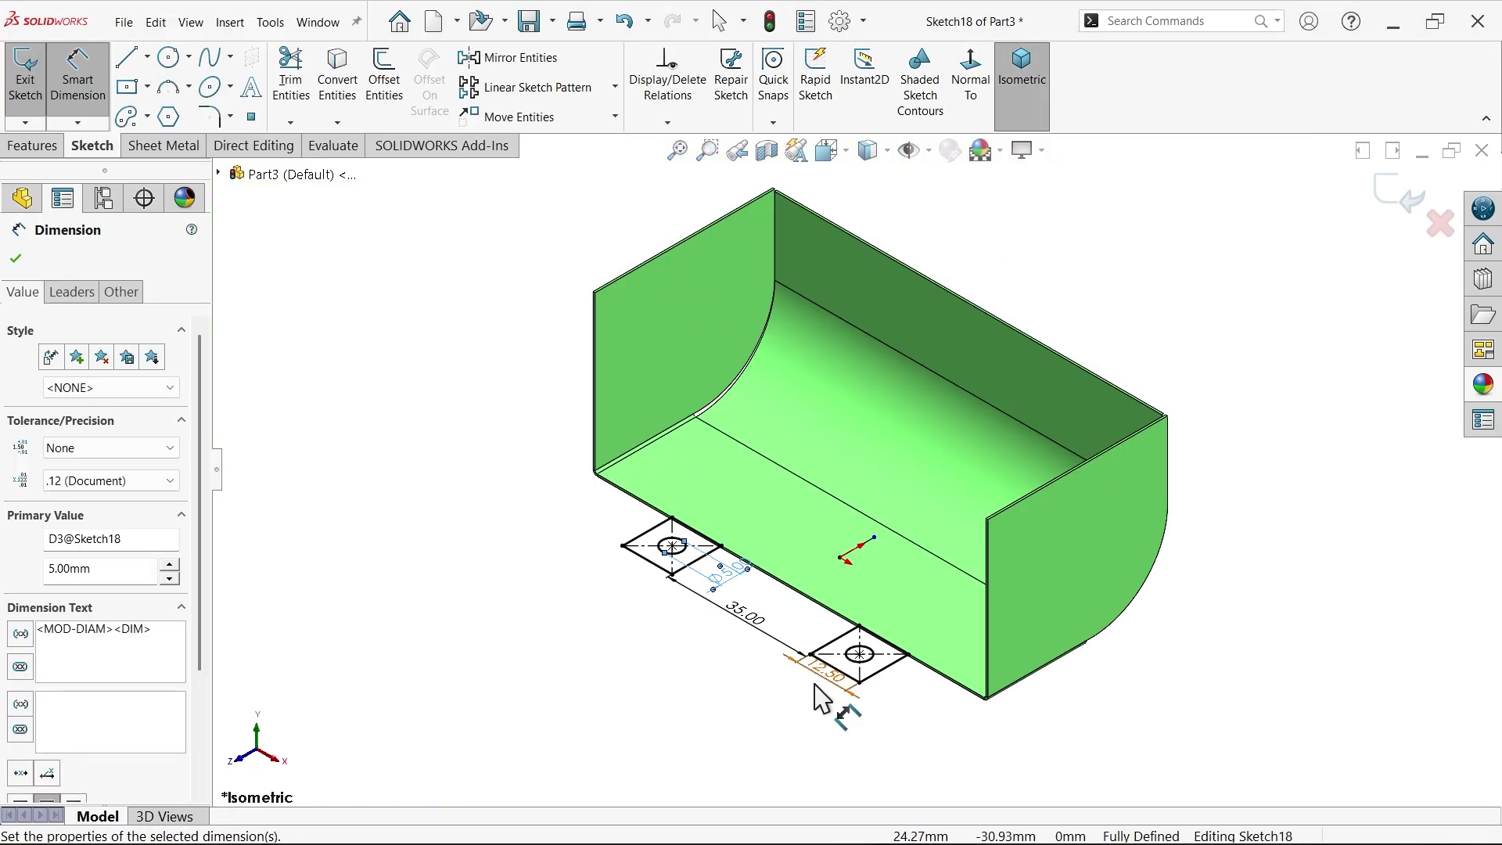
pyautogui.scroll(-4, 814, 660)
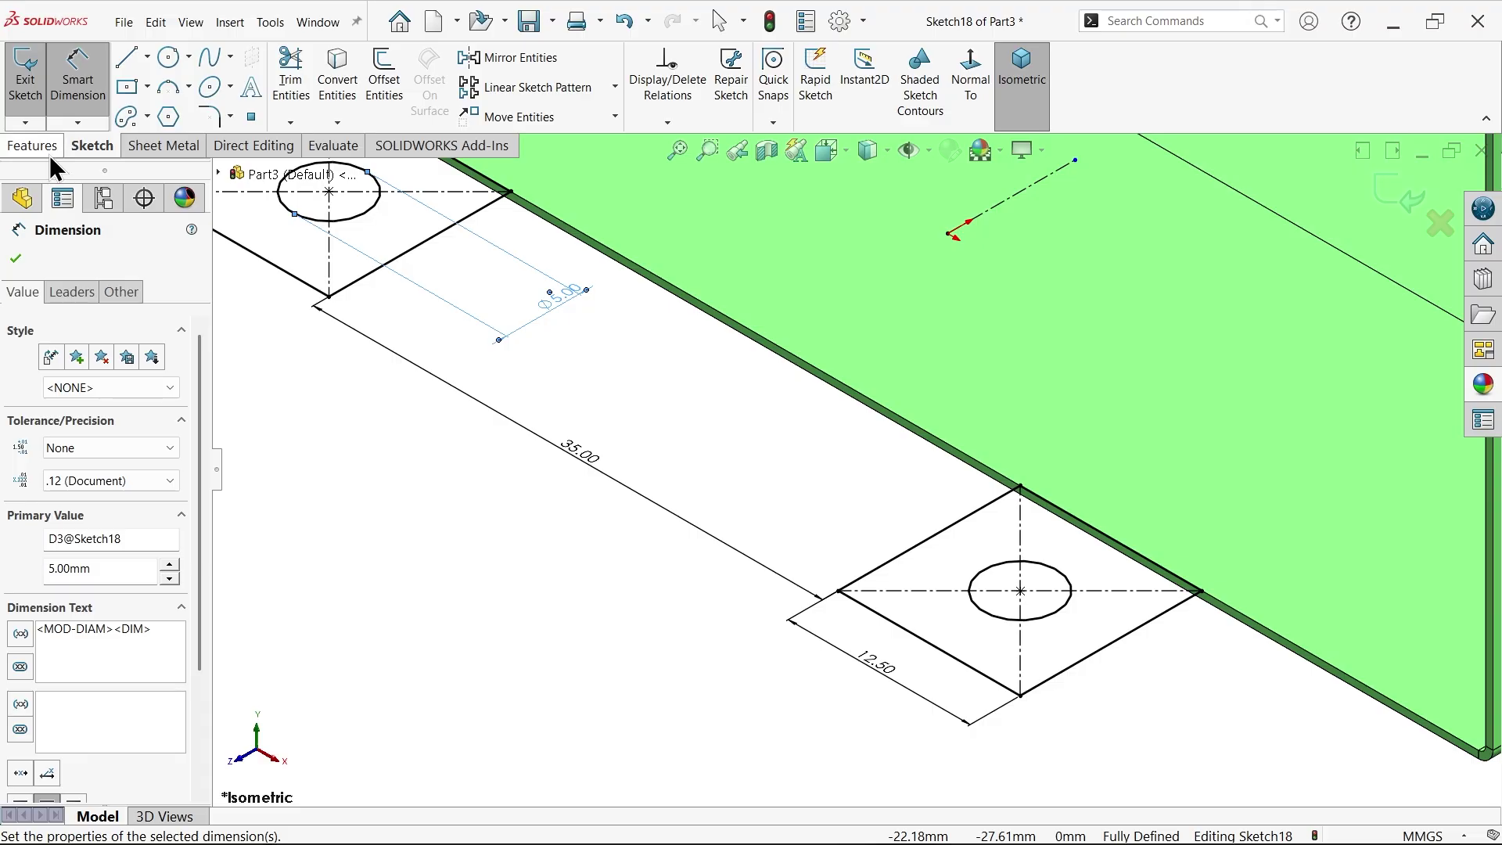
pyautogui.click(148, 149)
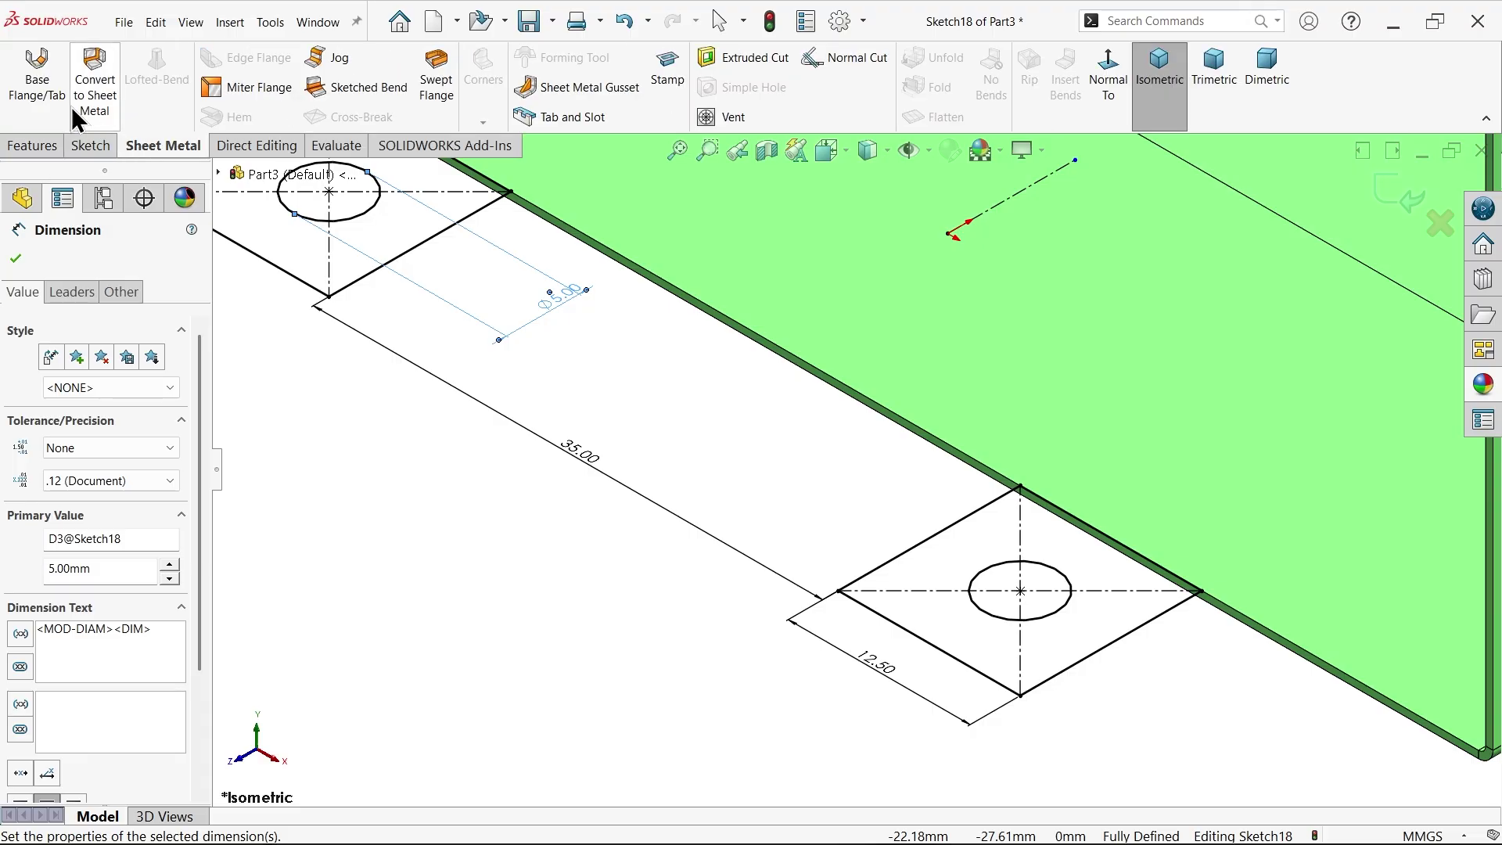
pyautogui.click(36, 82)
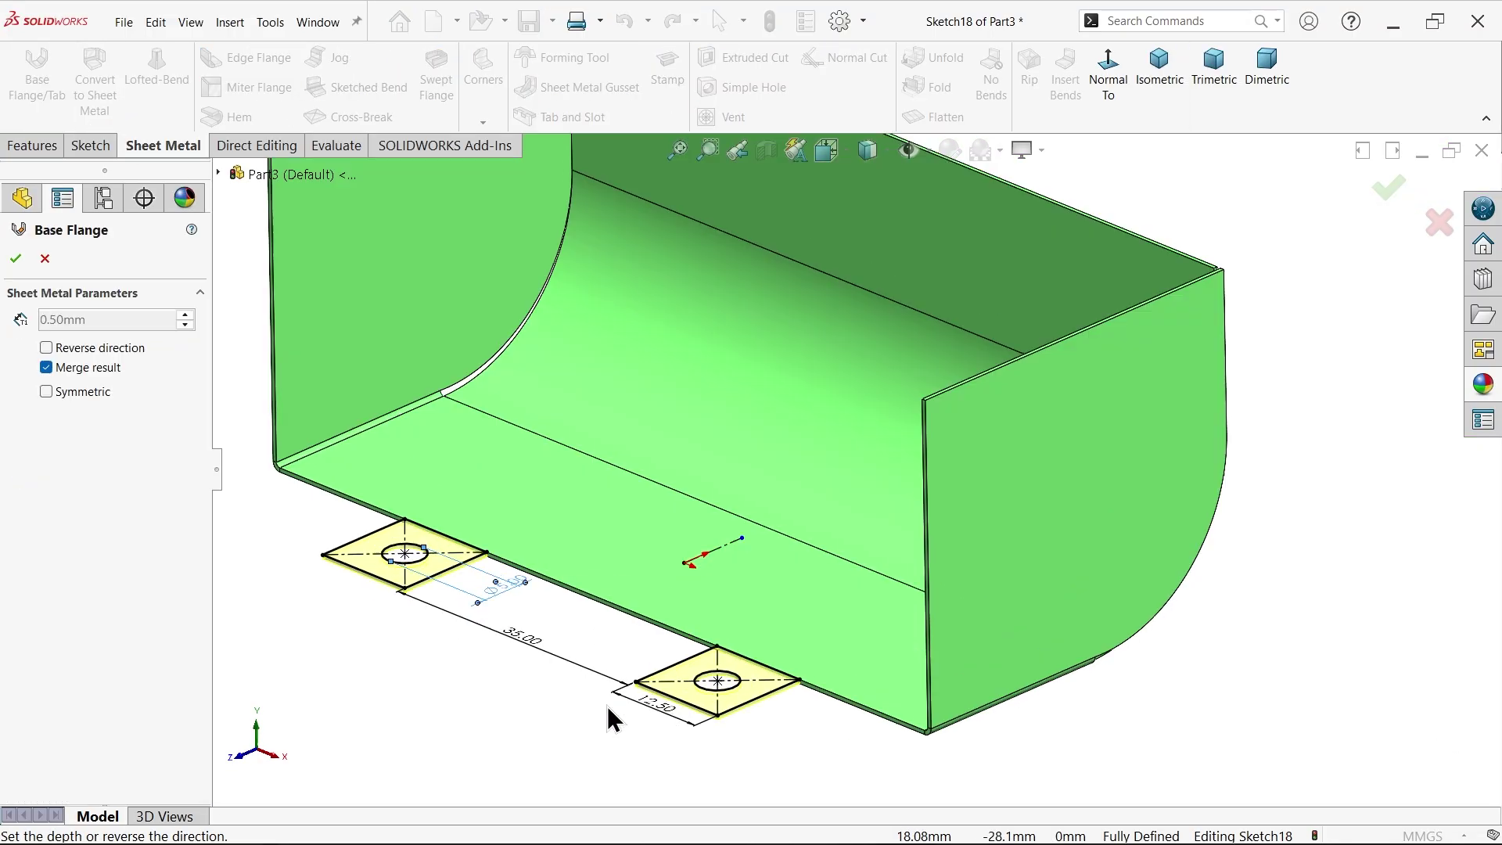
pyautogui.scroll(-5, 765, 603)
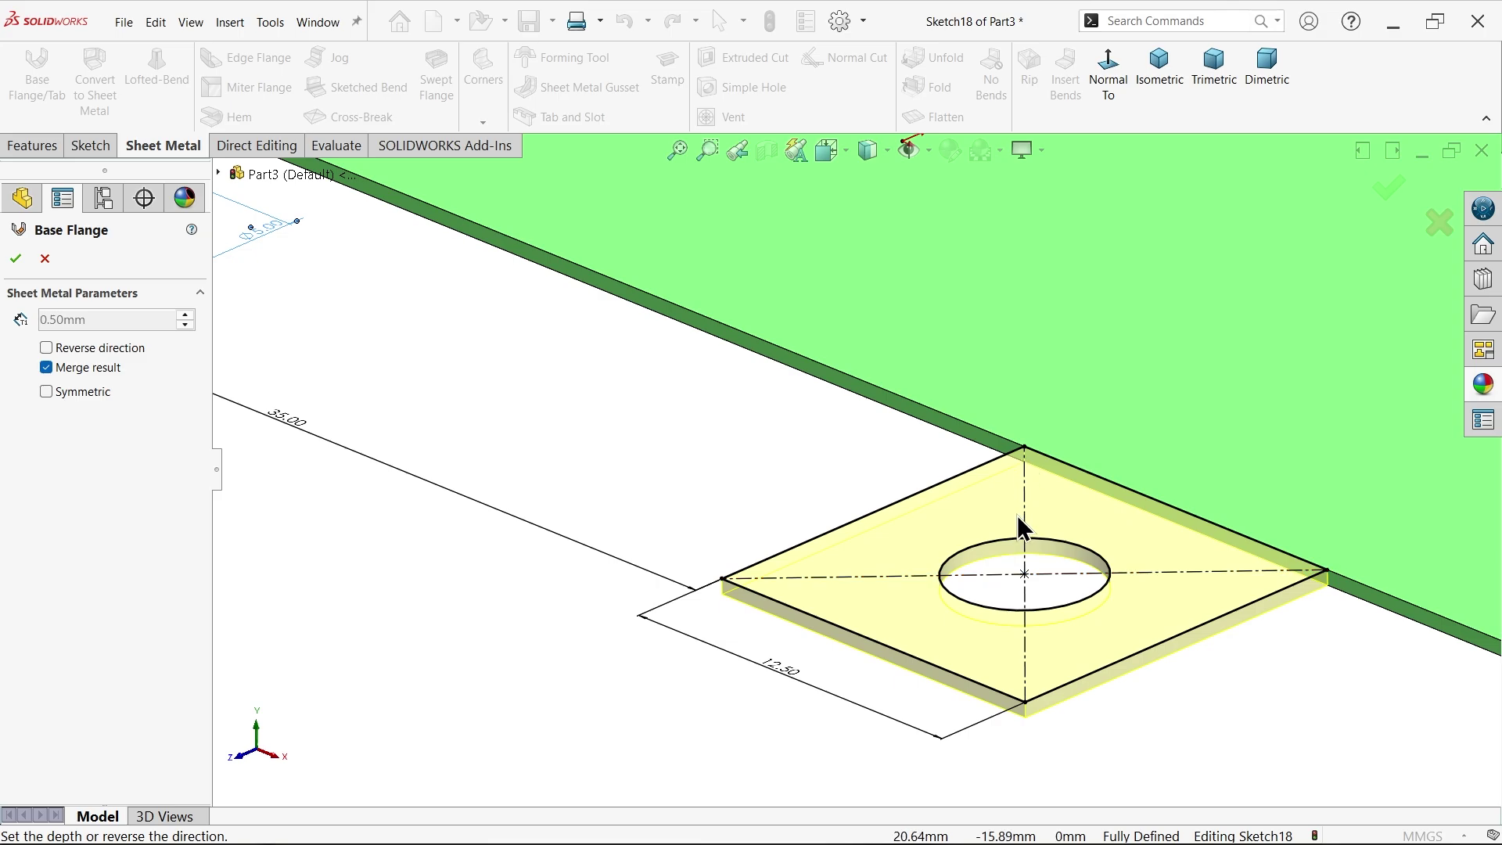
pyautogui.click(15, 258)
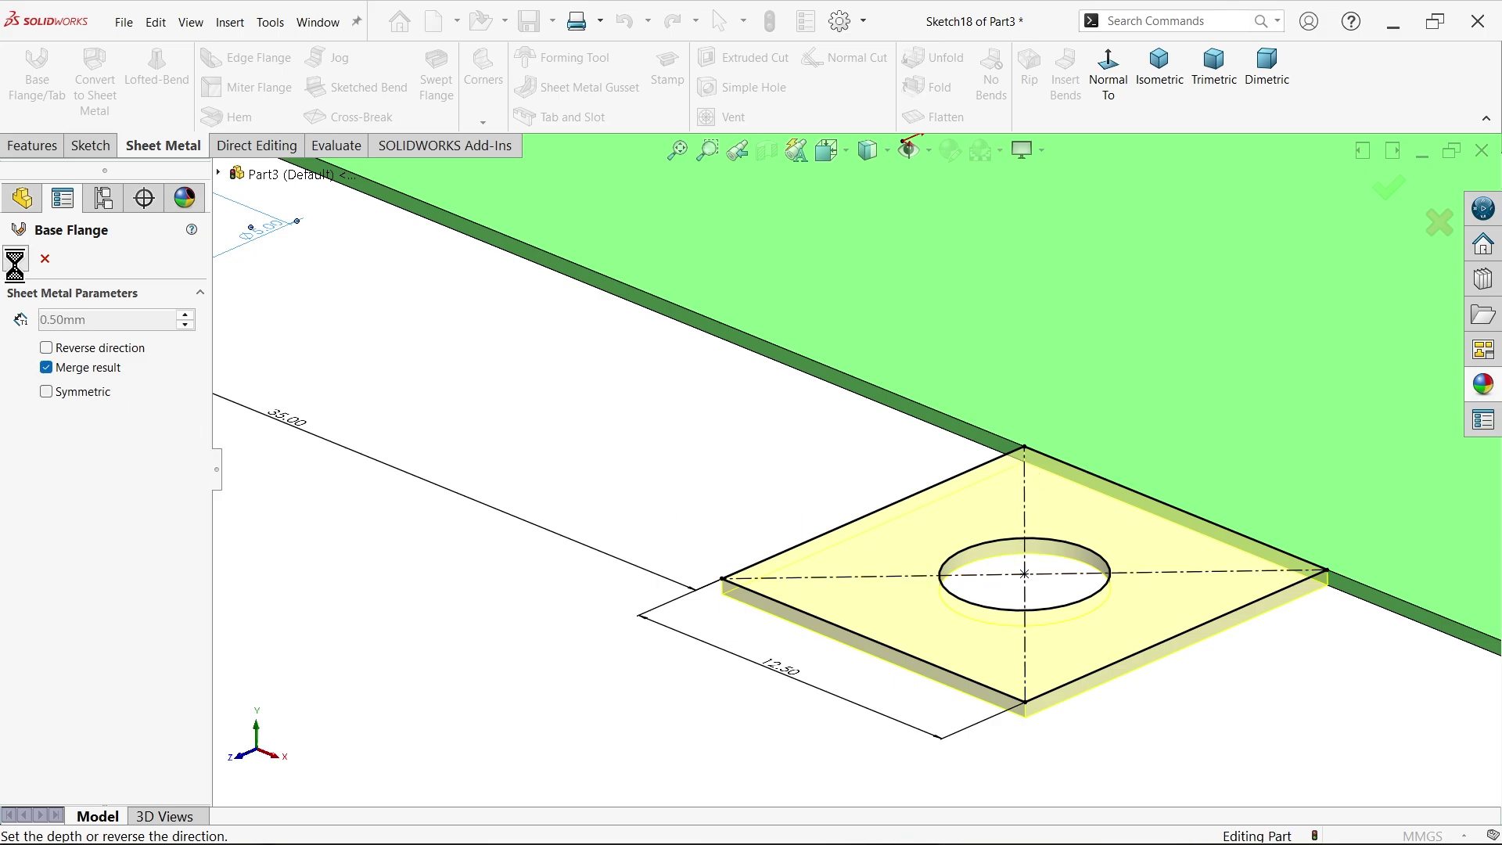
# Step: Start an Edge Flange on the three base edges between the tabs
pyautogui.scroll(5, 802, 498)
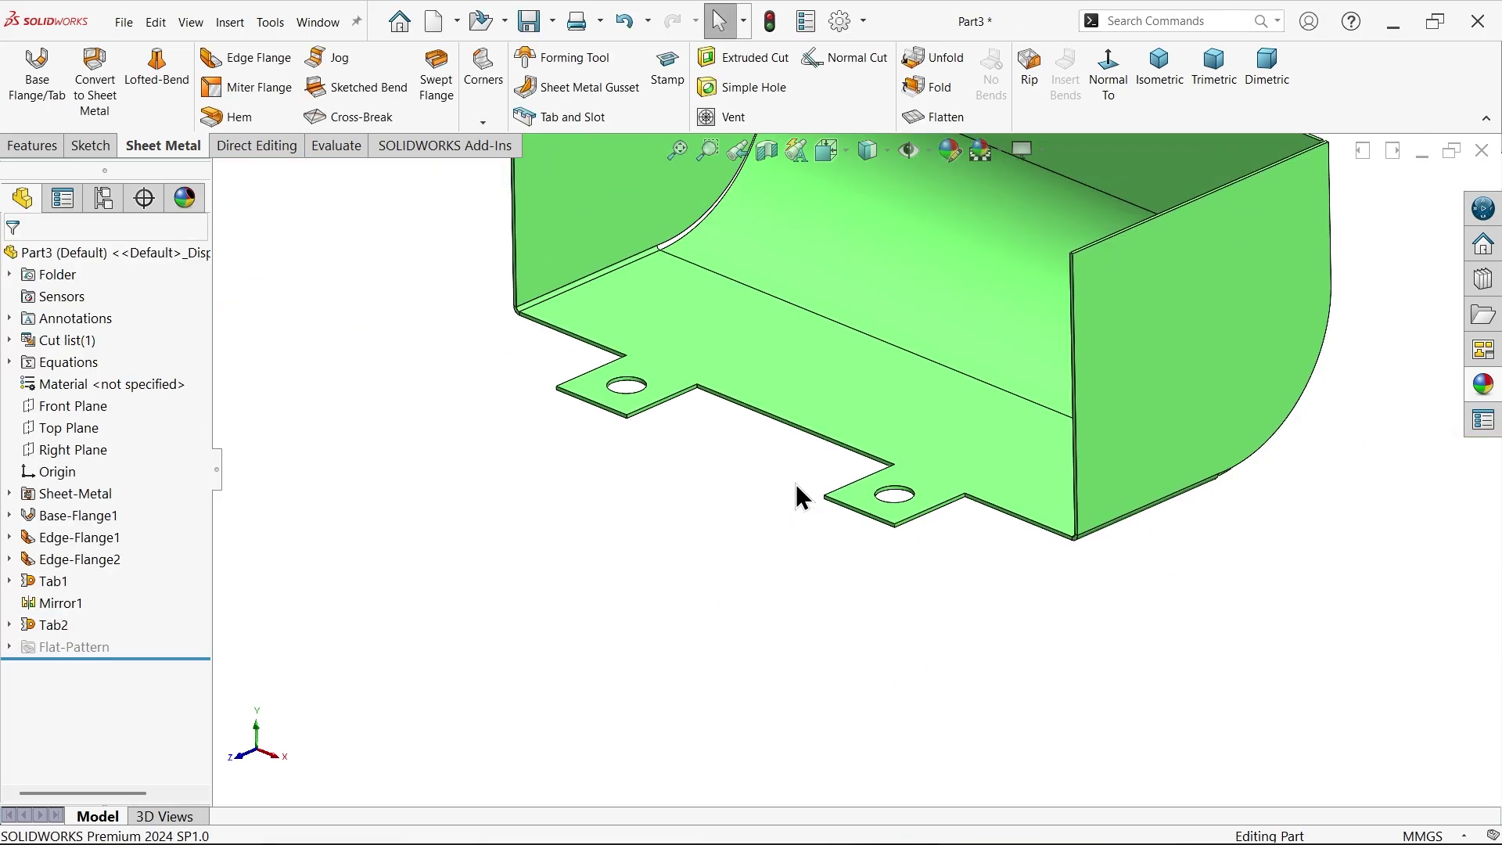
pyautogui.scroll(-3, 896, 421)
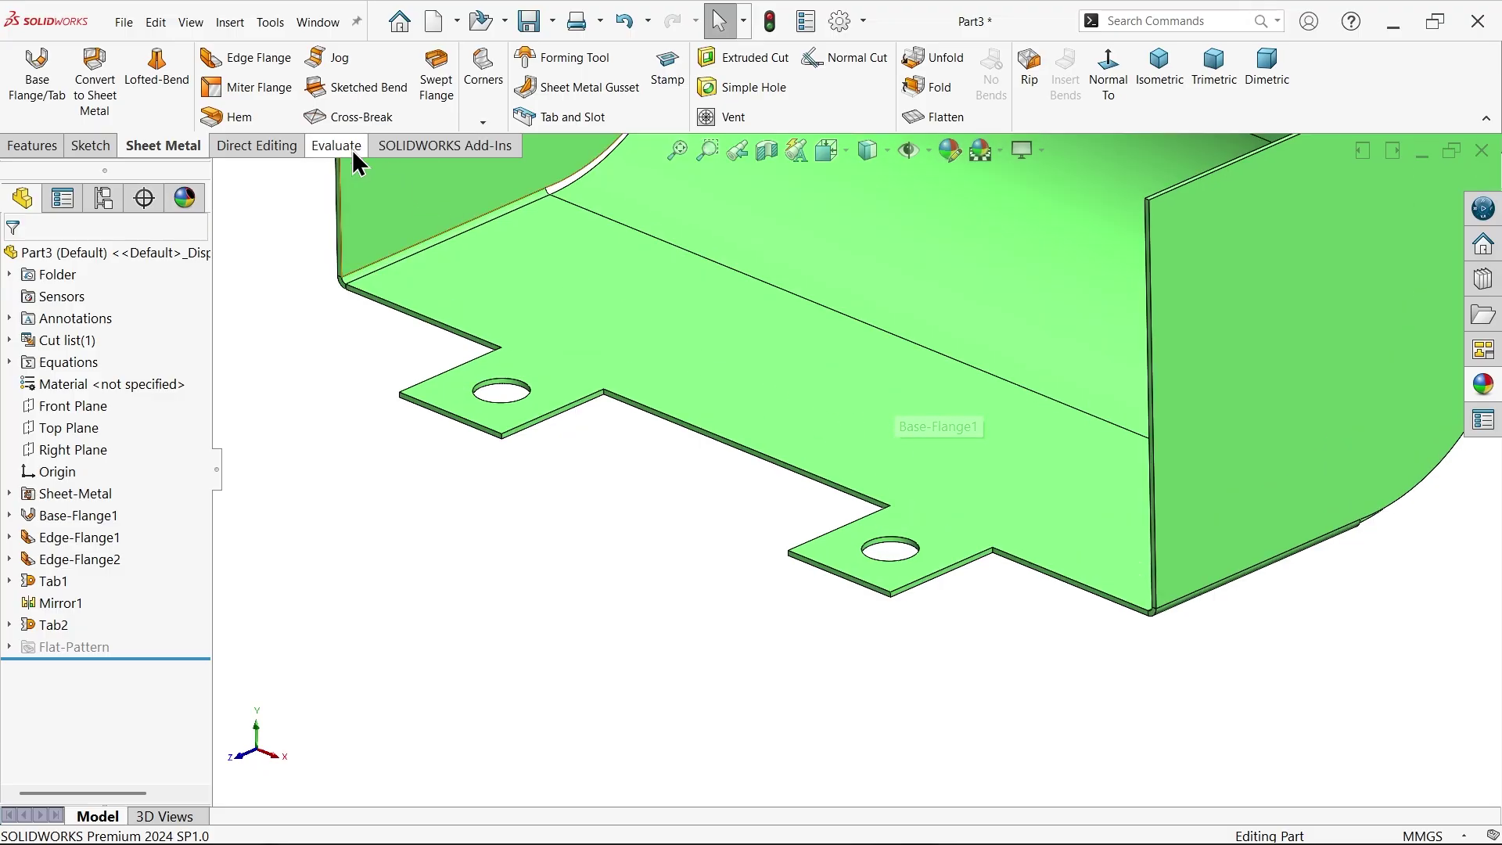
pyautogui.click(262, 60)
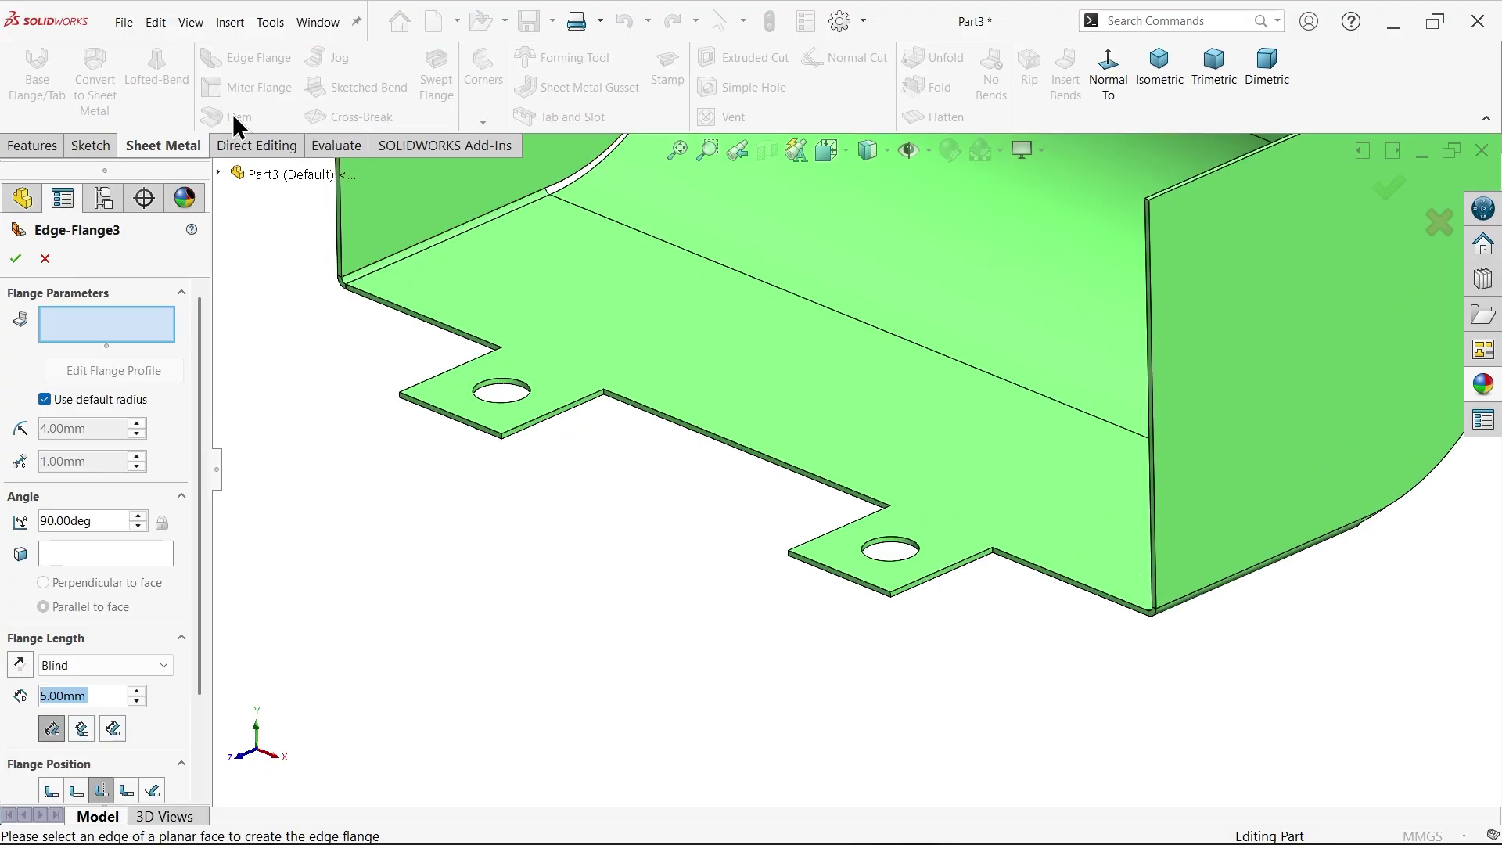
pyautogui.scroll(-2, 501, 288)
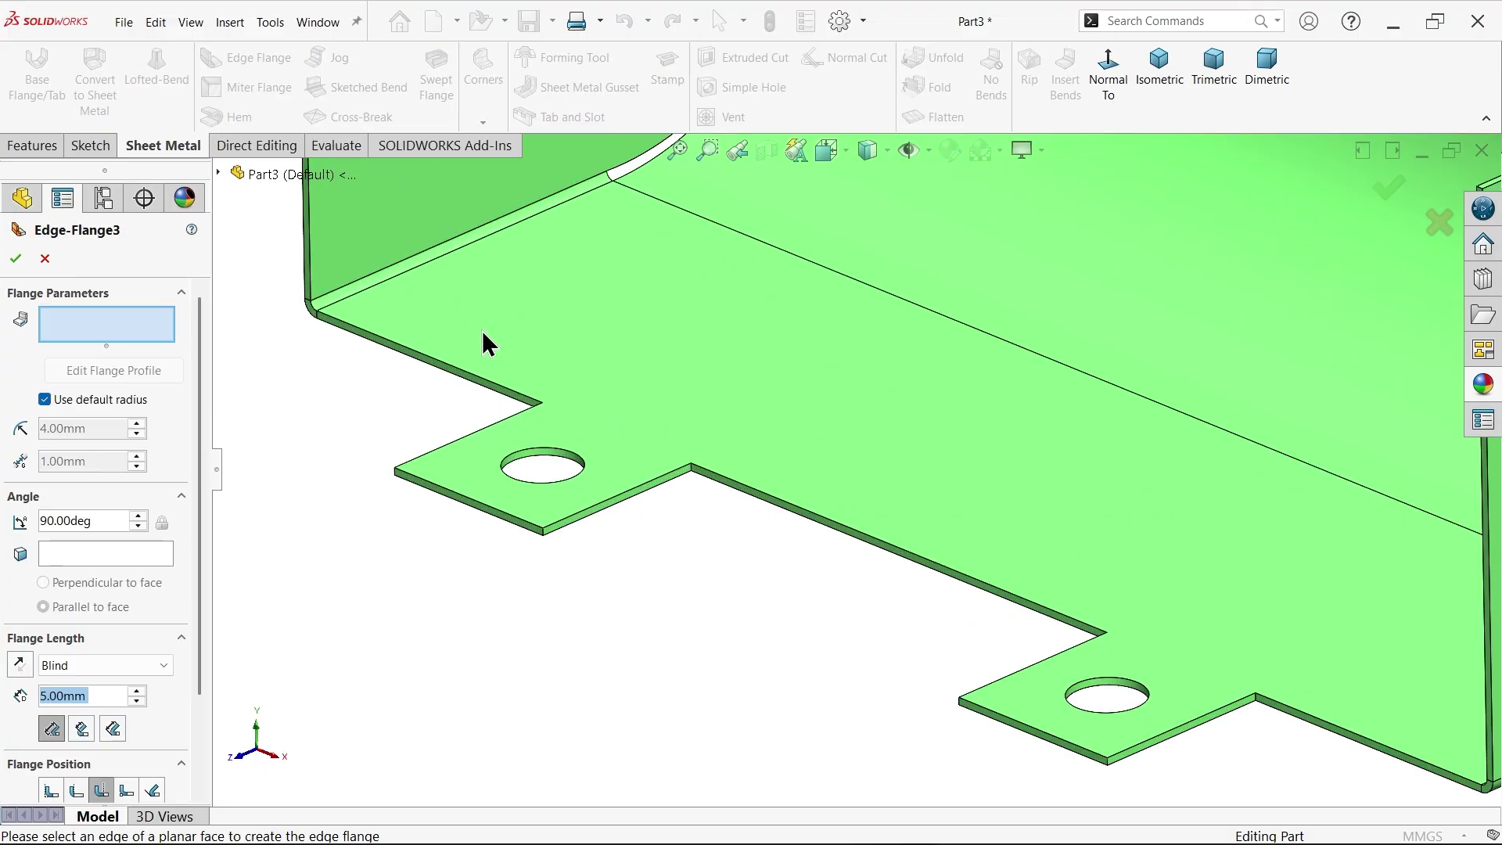
pyautogui.click(447, 374)
pyautogui.click(450, 373)
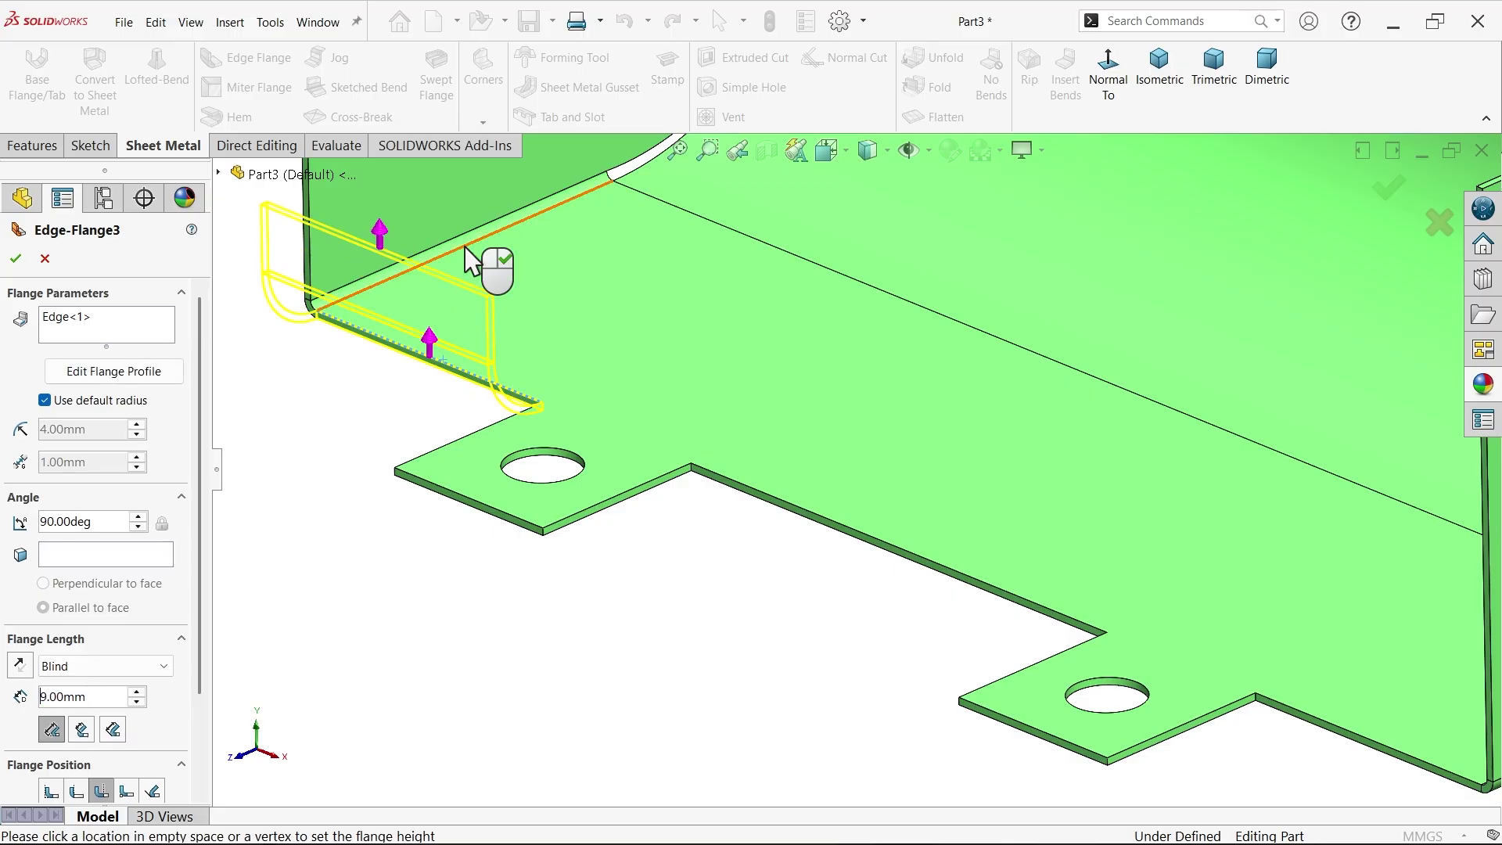
pyautogui.click(486, 260)
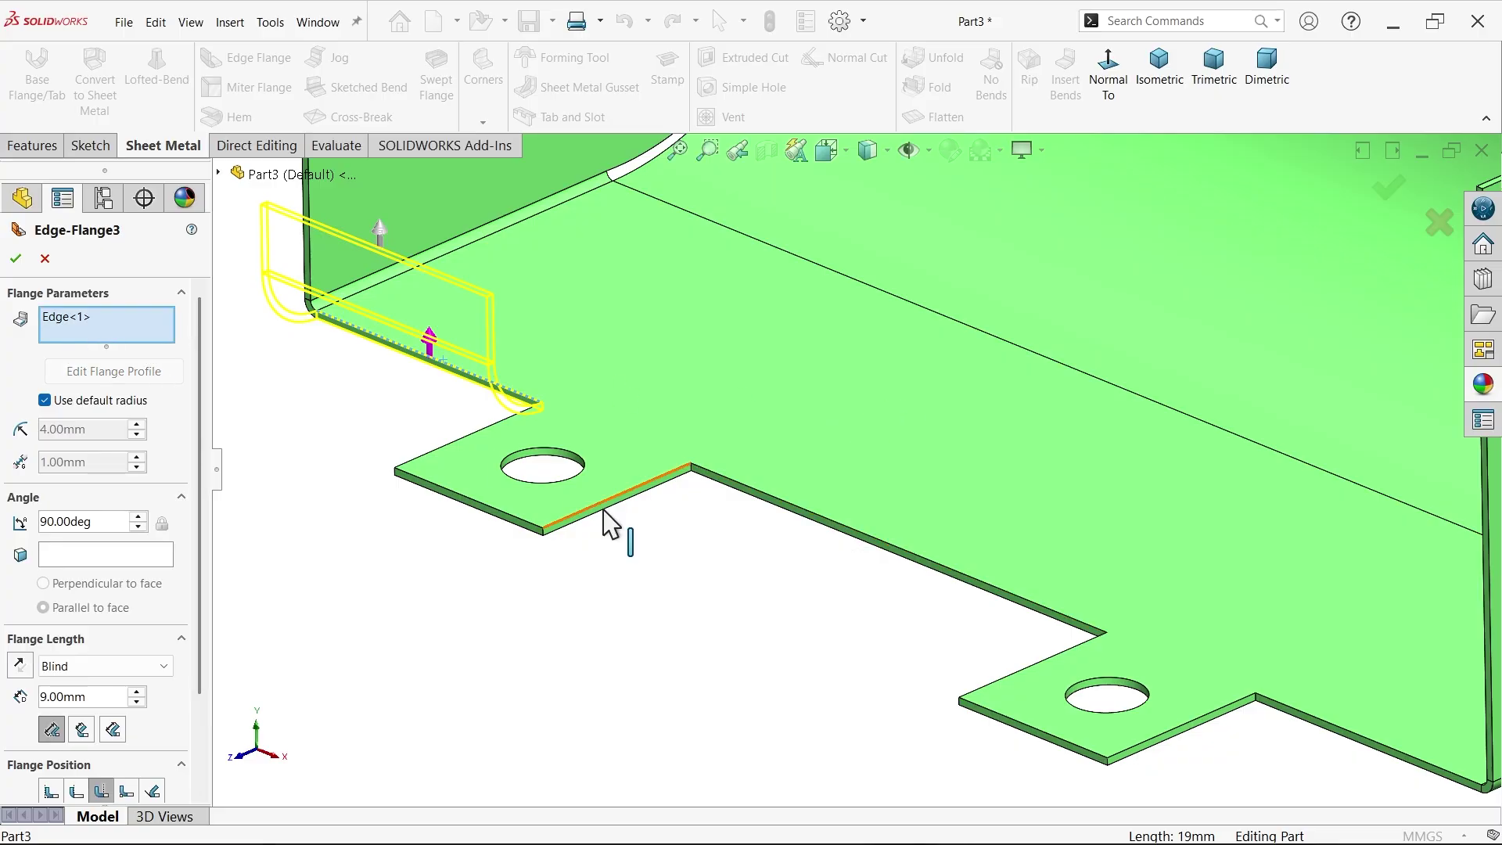
pyautogui.click(808, 519)
pyautogui.write('5')
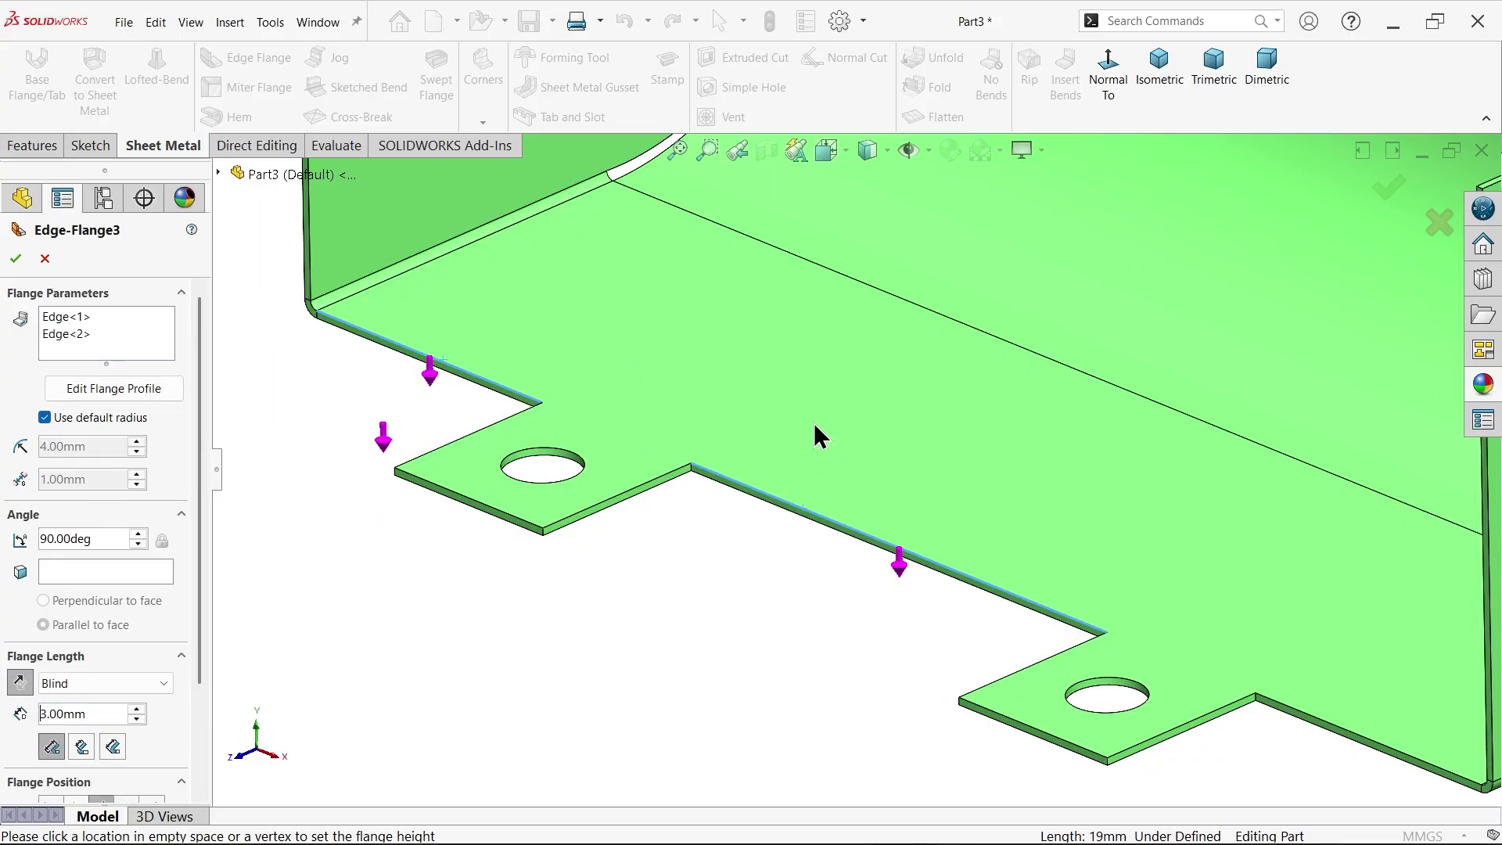
pyautogui.press('Return')
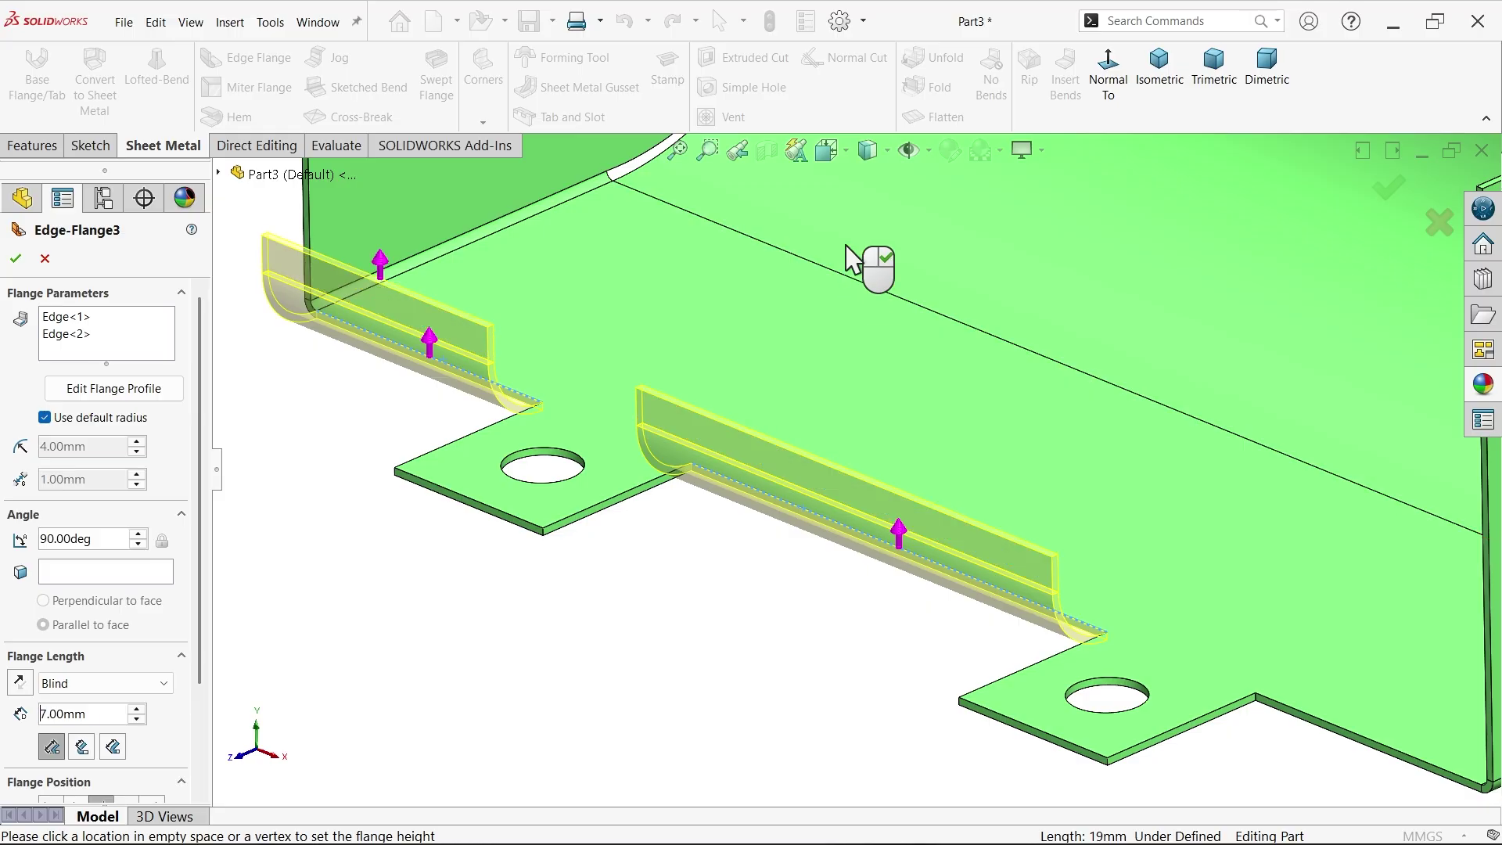
pyautogui.scroll(2, 919, 498)
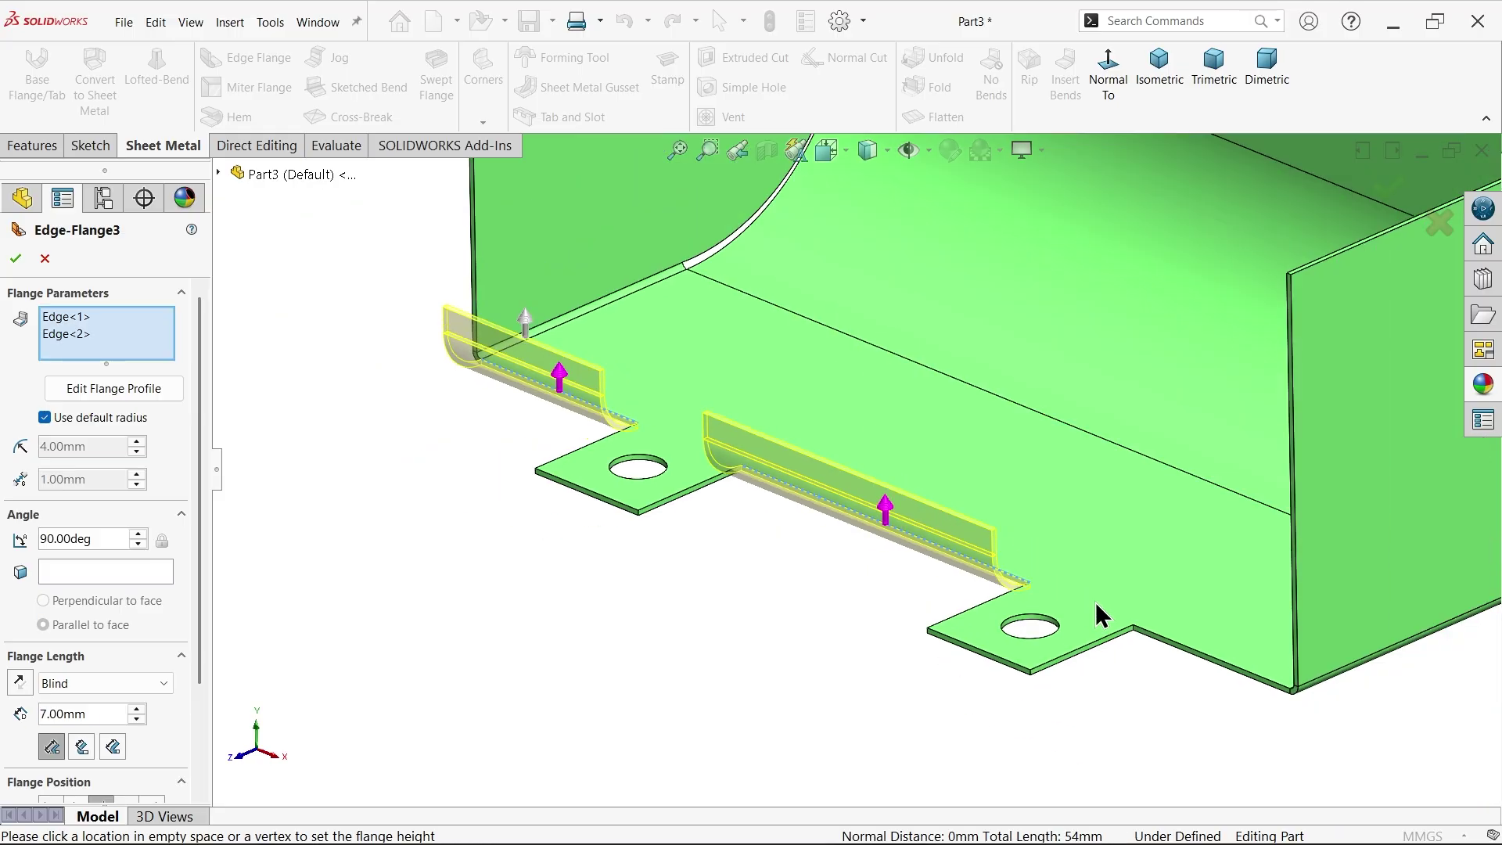
pyautogui.click(1188, 659)
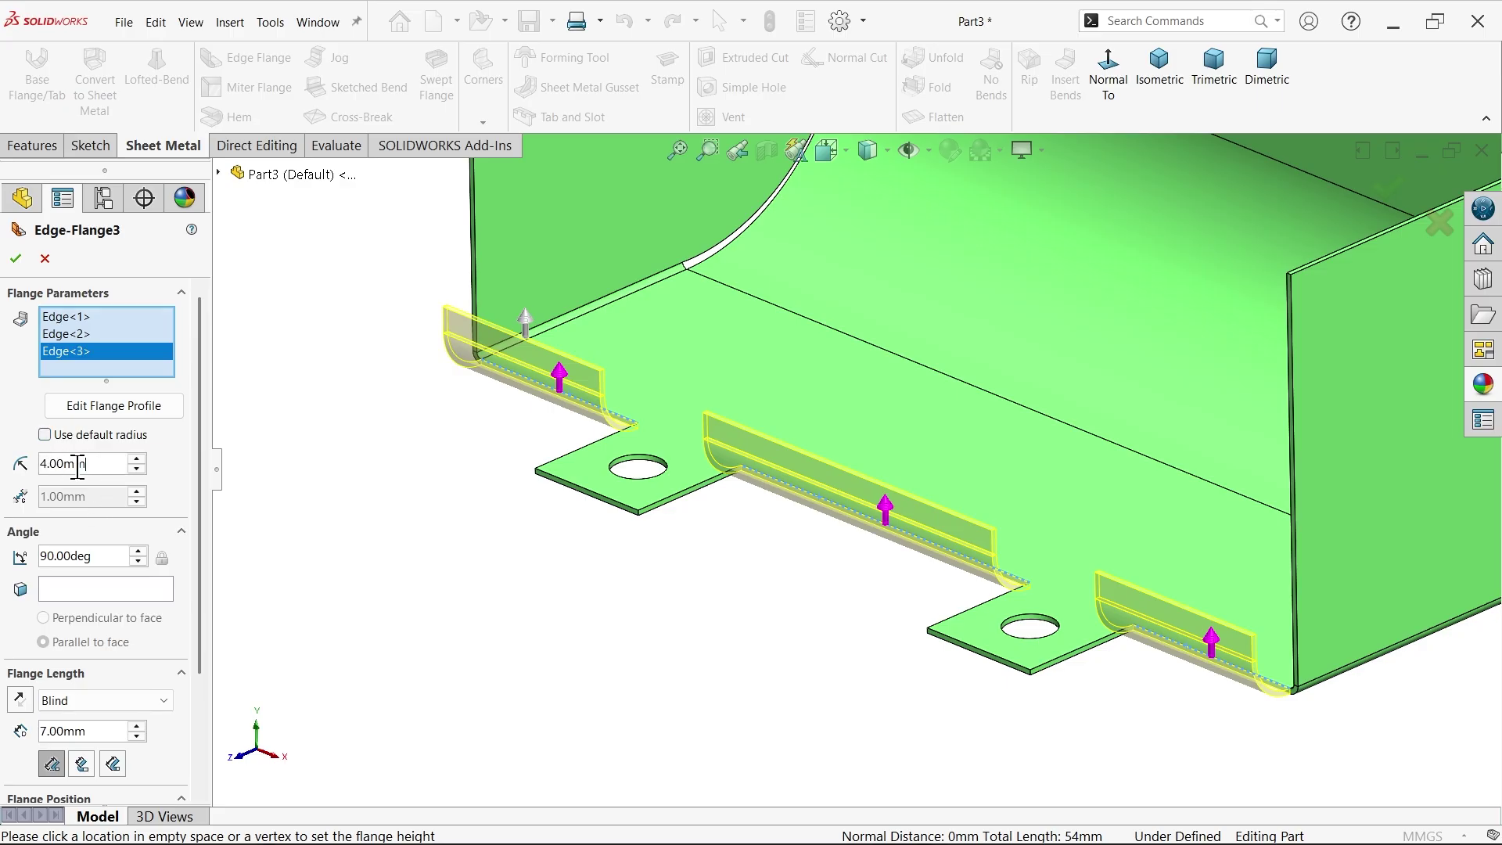
# Step: Set 0.50 mm bend radius, 8 mm blind length, material inside, and select Edge<1>
pyautogui.write('0.5')
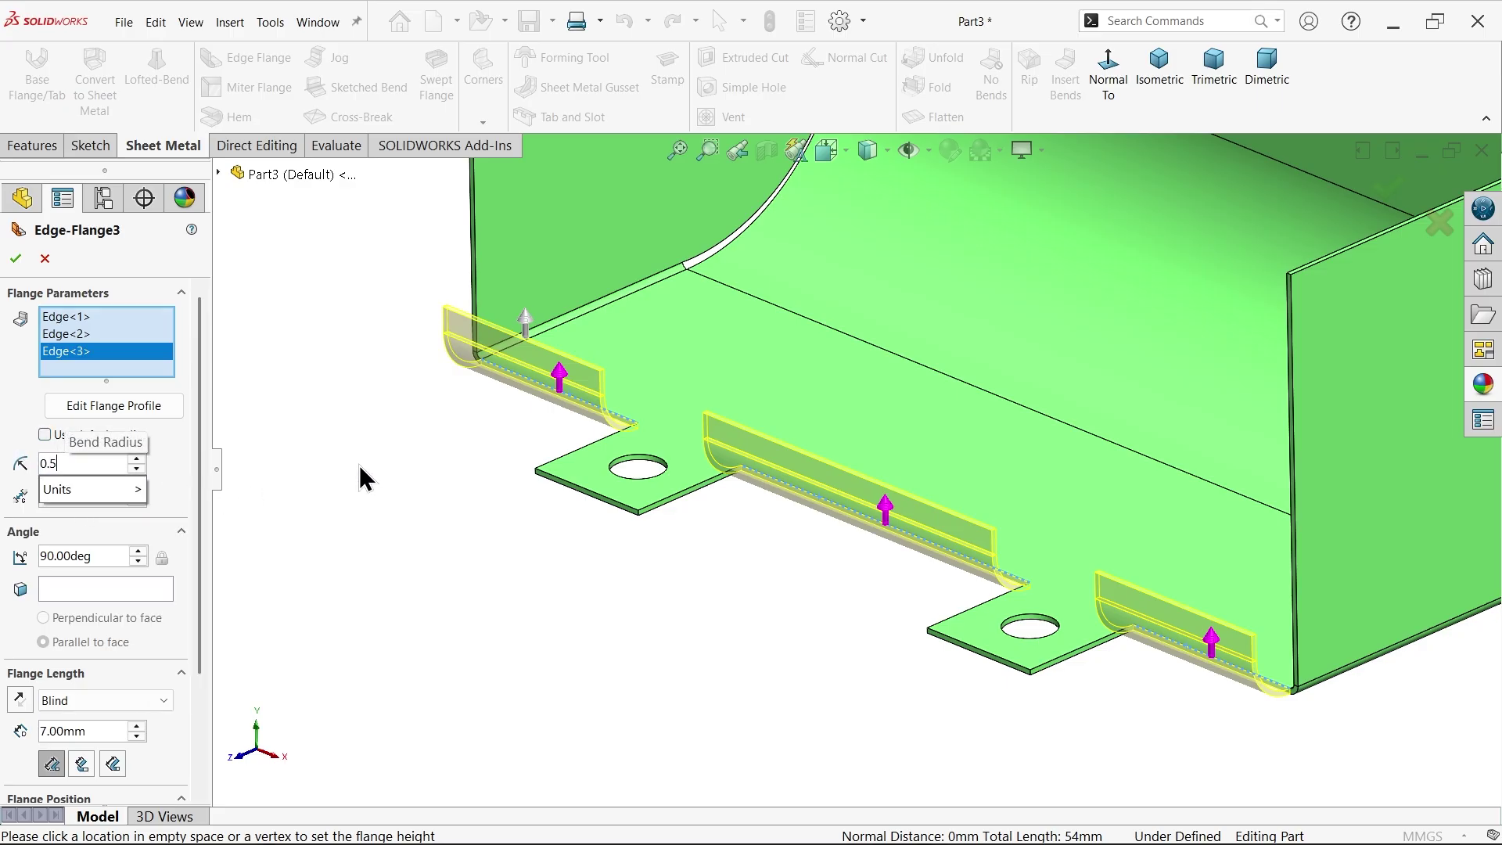
pyautogui.press('Return')
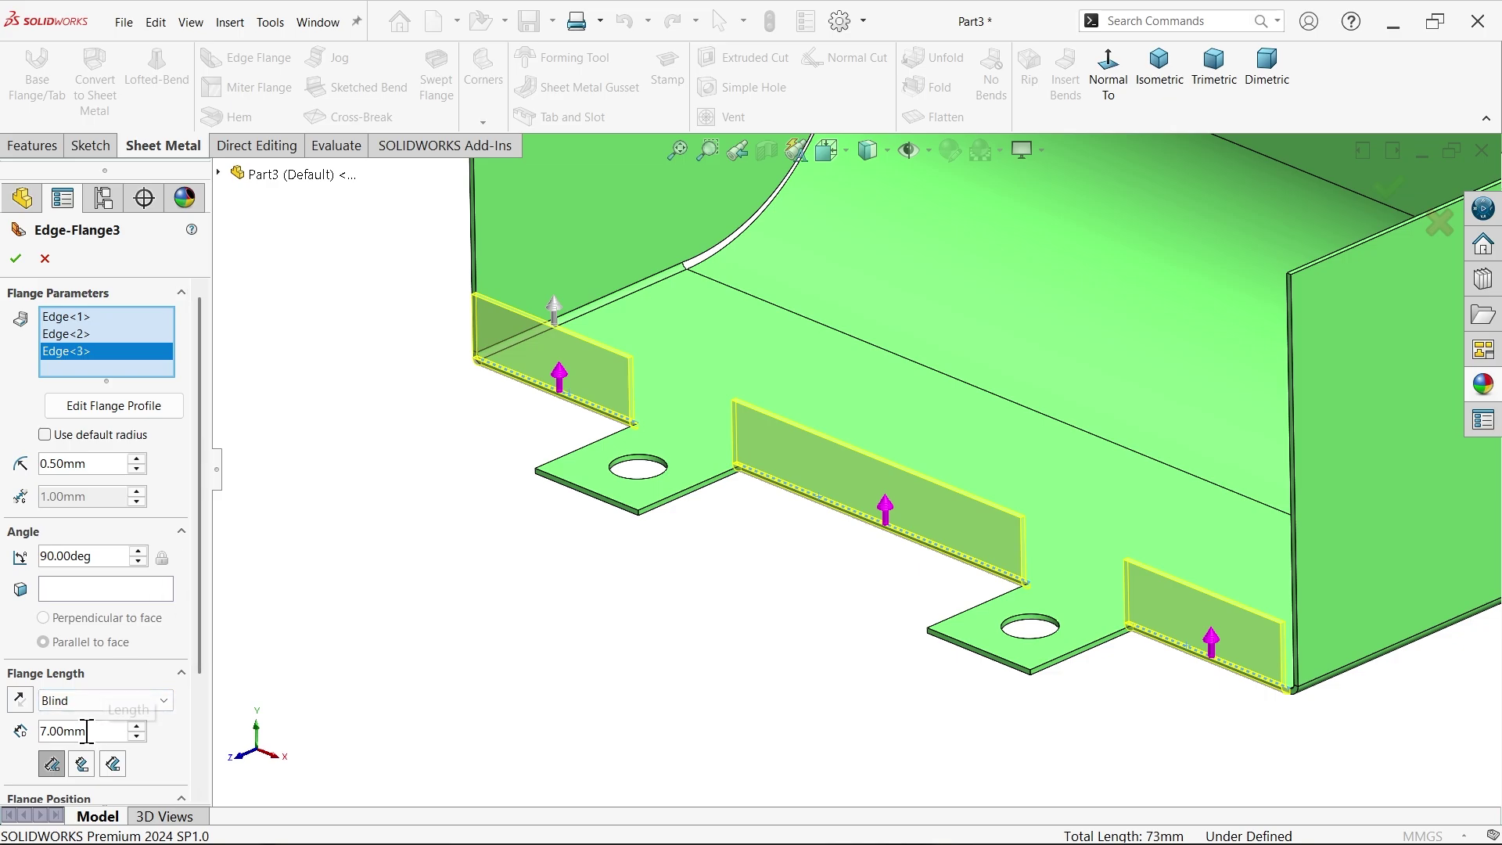
pyautogui.write('8')
pyautogui.press('Return')
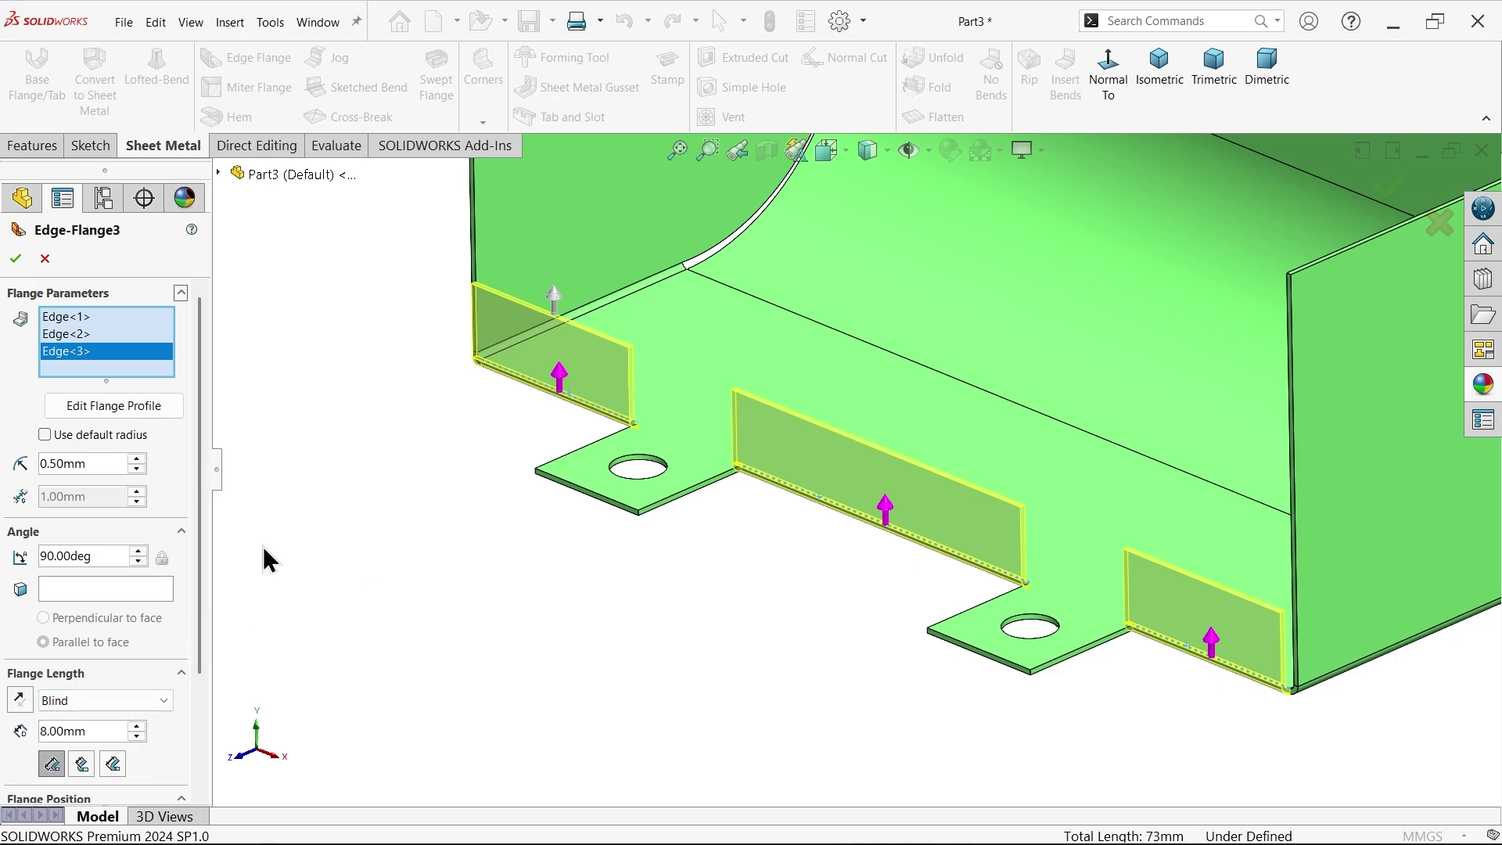
pyautogui.moveTo(205, 551); pyautogui.dragTo(208, 660)
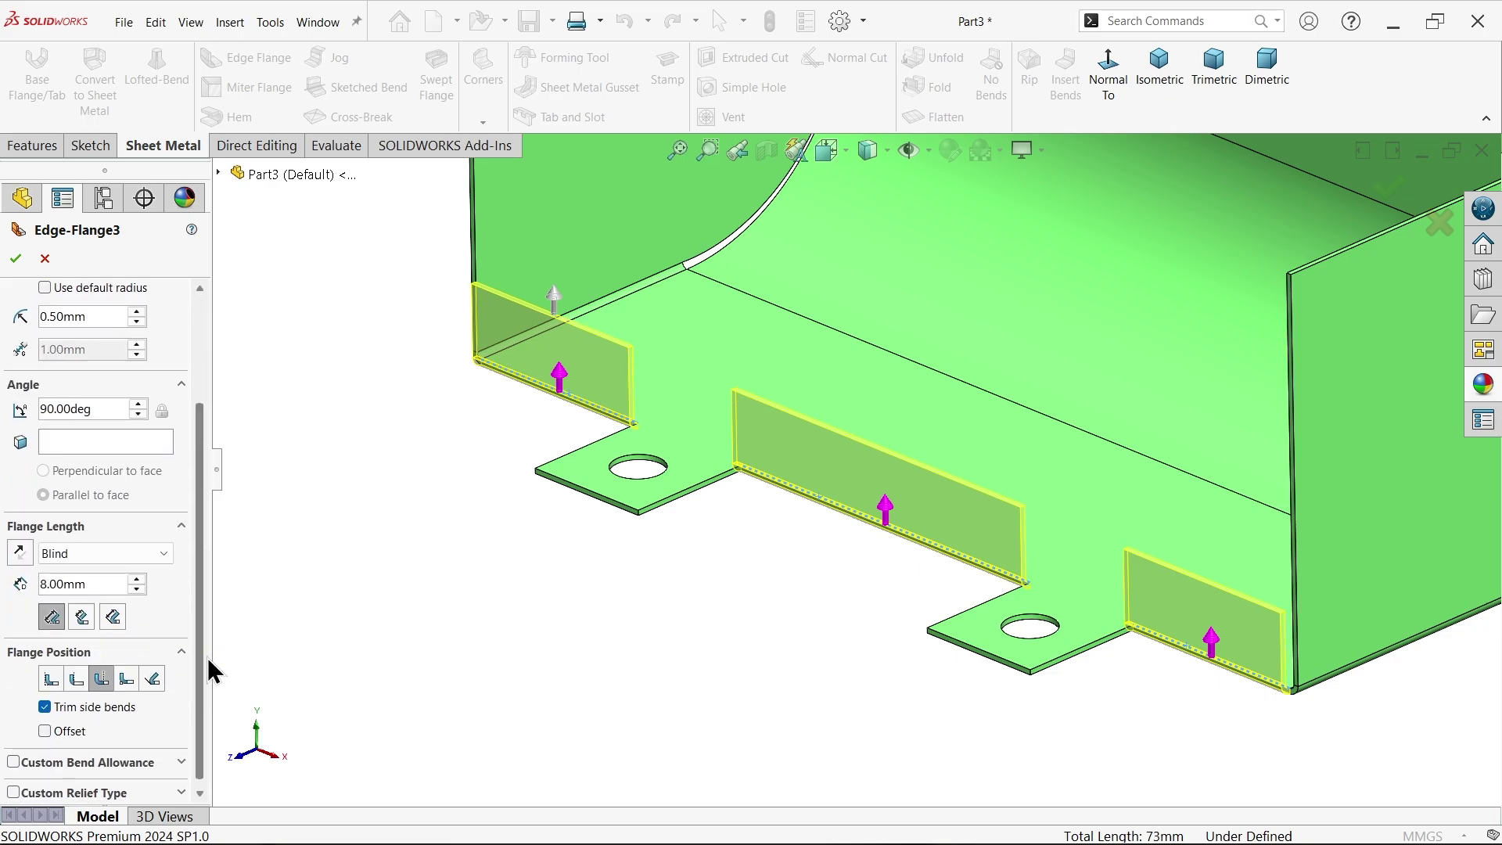
pyautogui.click(51, 679)
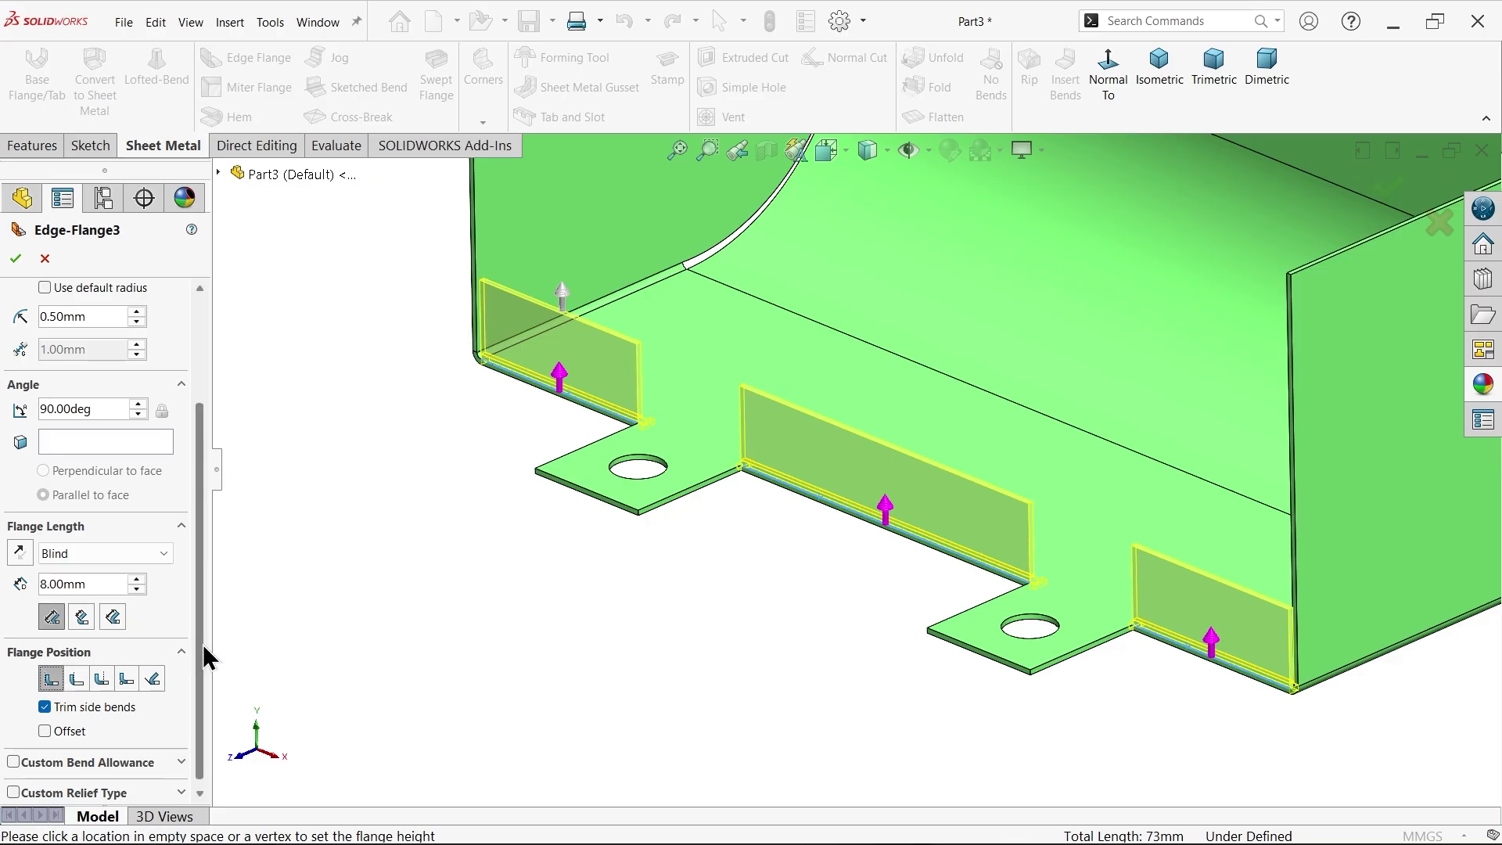
pyautogui.moveTo(202, 649); pyautogui.dragTo(195, 550)
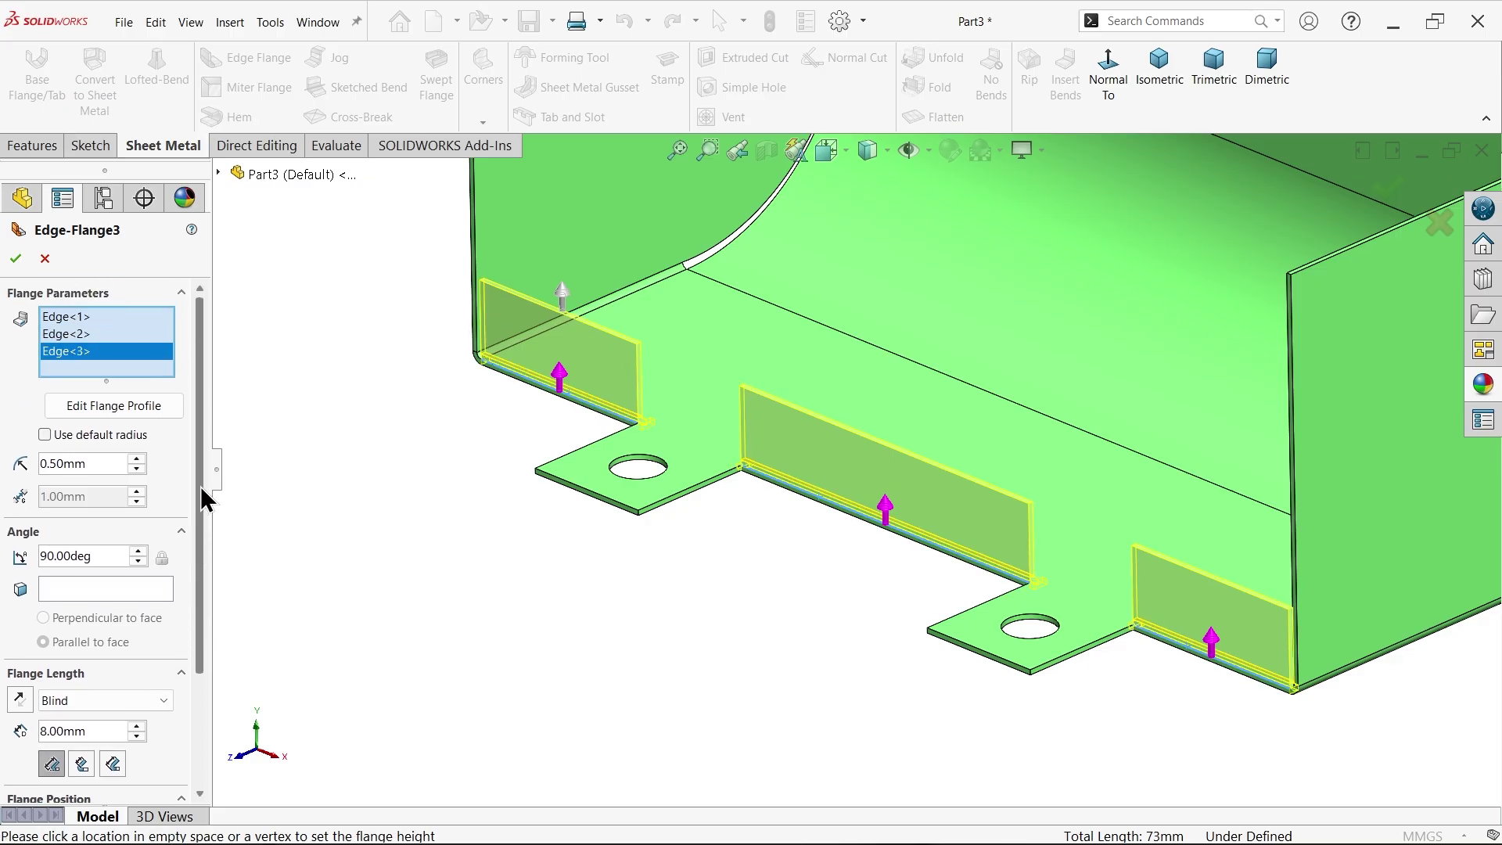
pyautogui.click(78, 317)
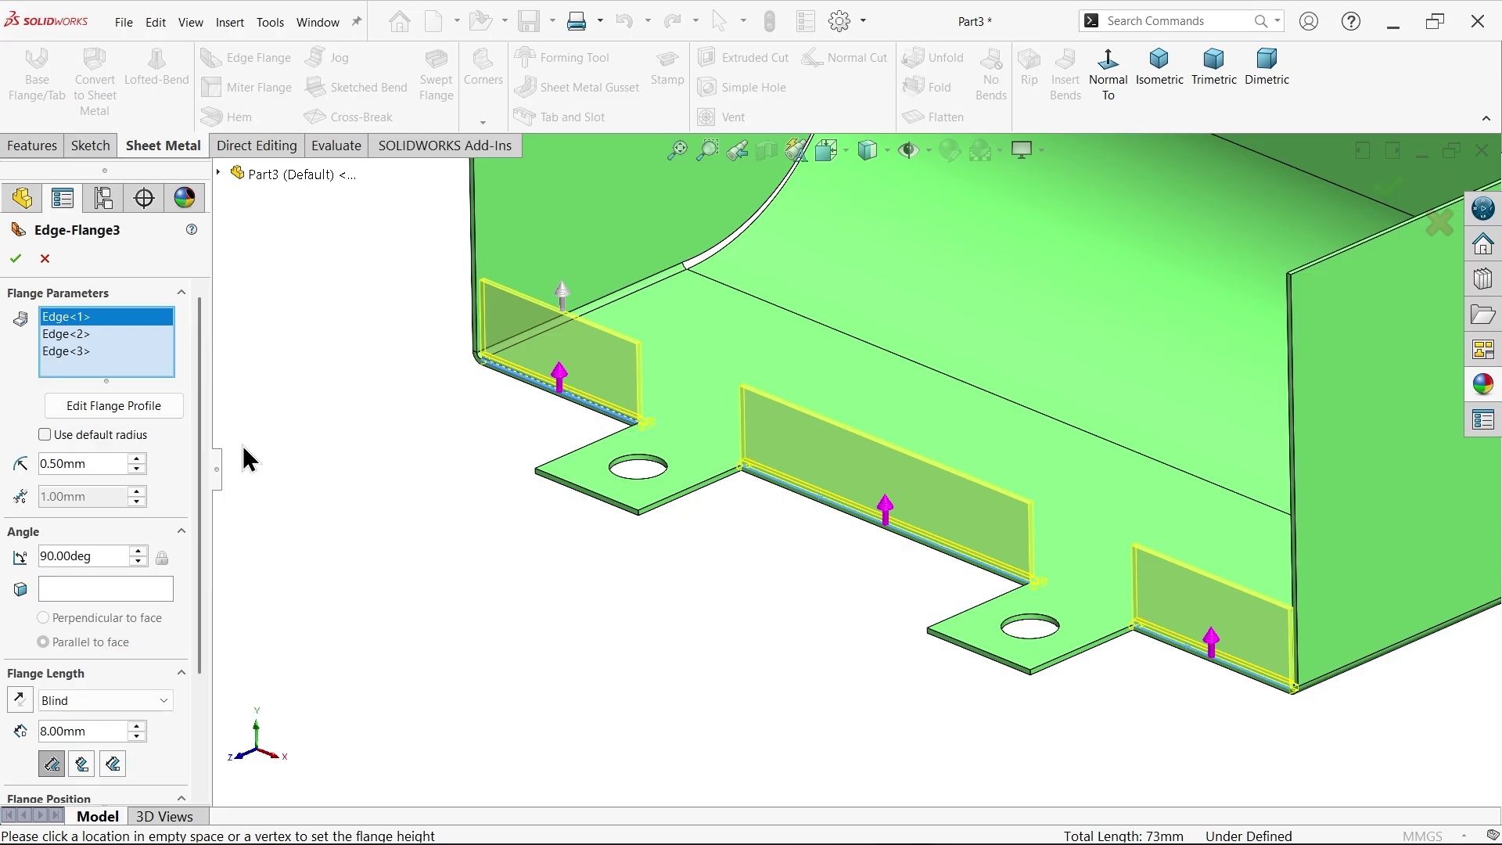
# Step: Inset the first flange profile's end 0.50 mm from the adjacent edge
pyautogui.click(139, 410)
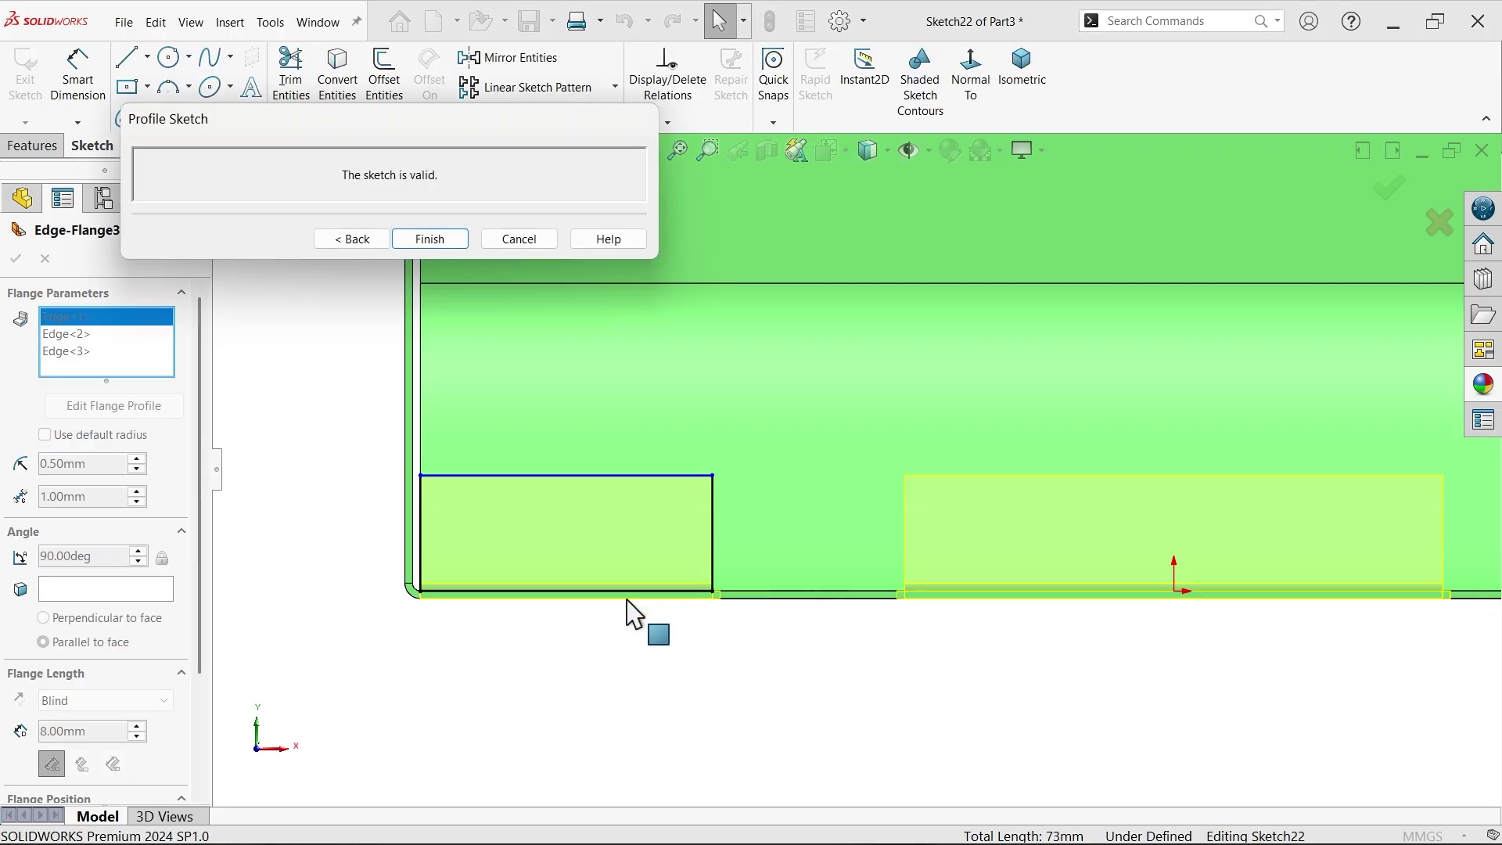
pyautogui.scroll(-5, 634, 614)
pyautogui.moveTo(898, 553); pyautogui.dragTo(860, 547)
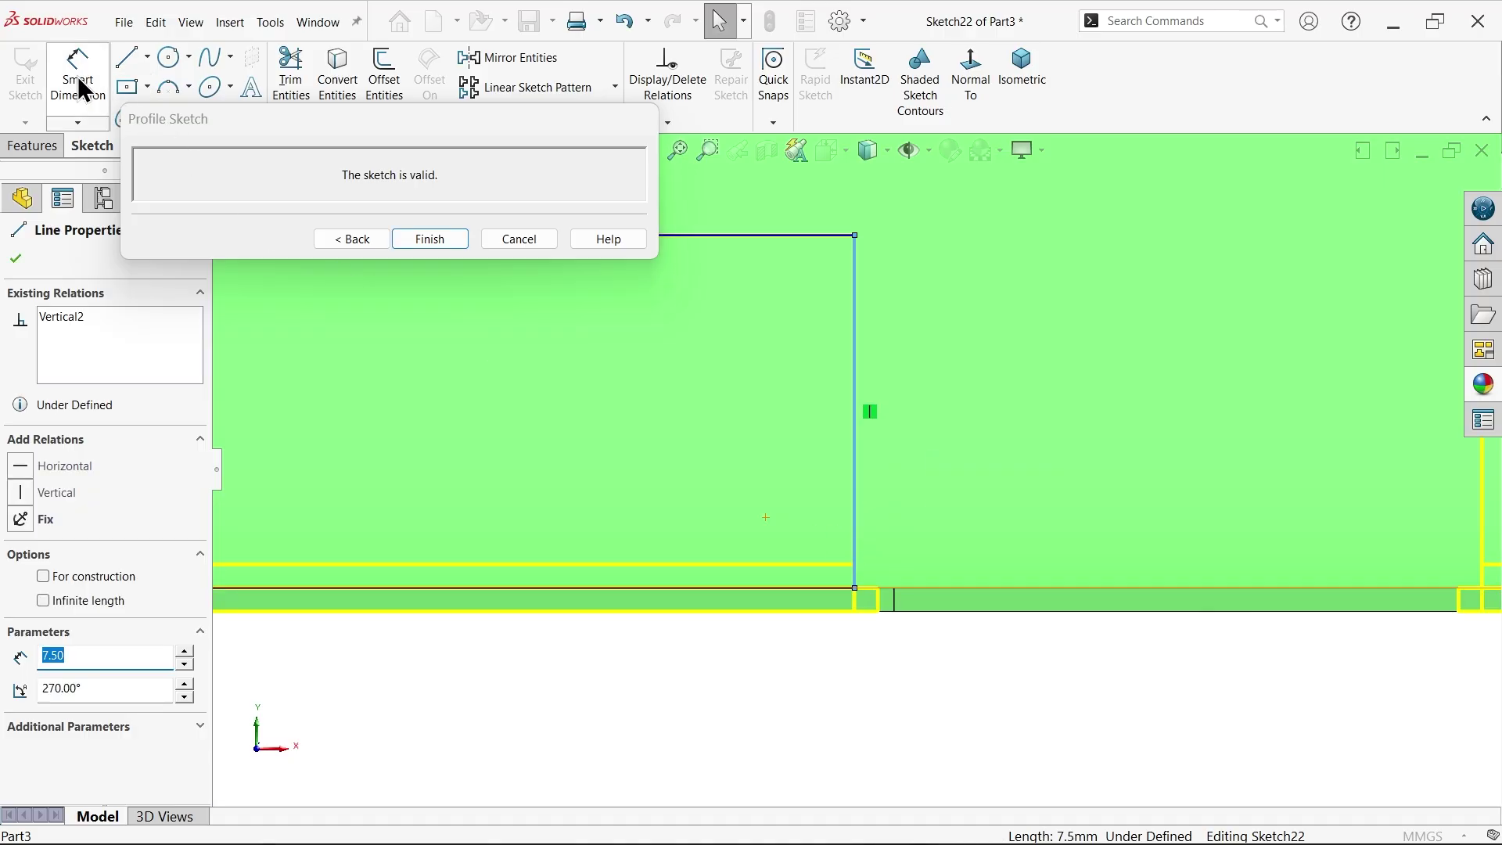
pyautogui.click(78, 74)
pyautogui.click(856, 567)
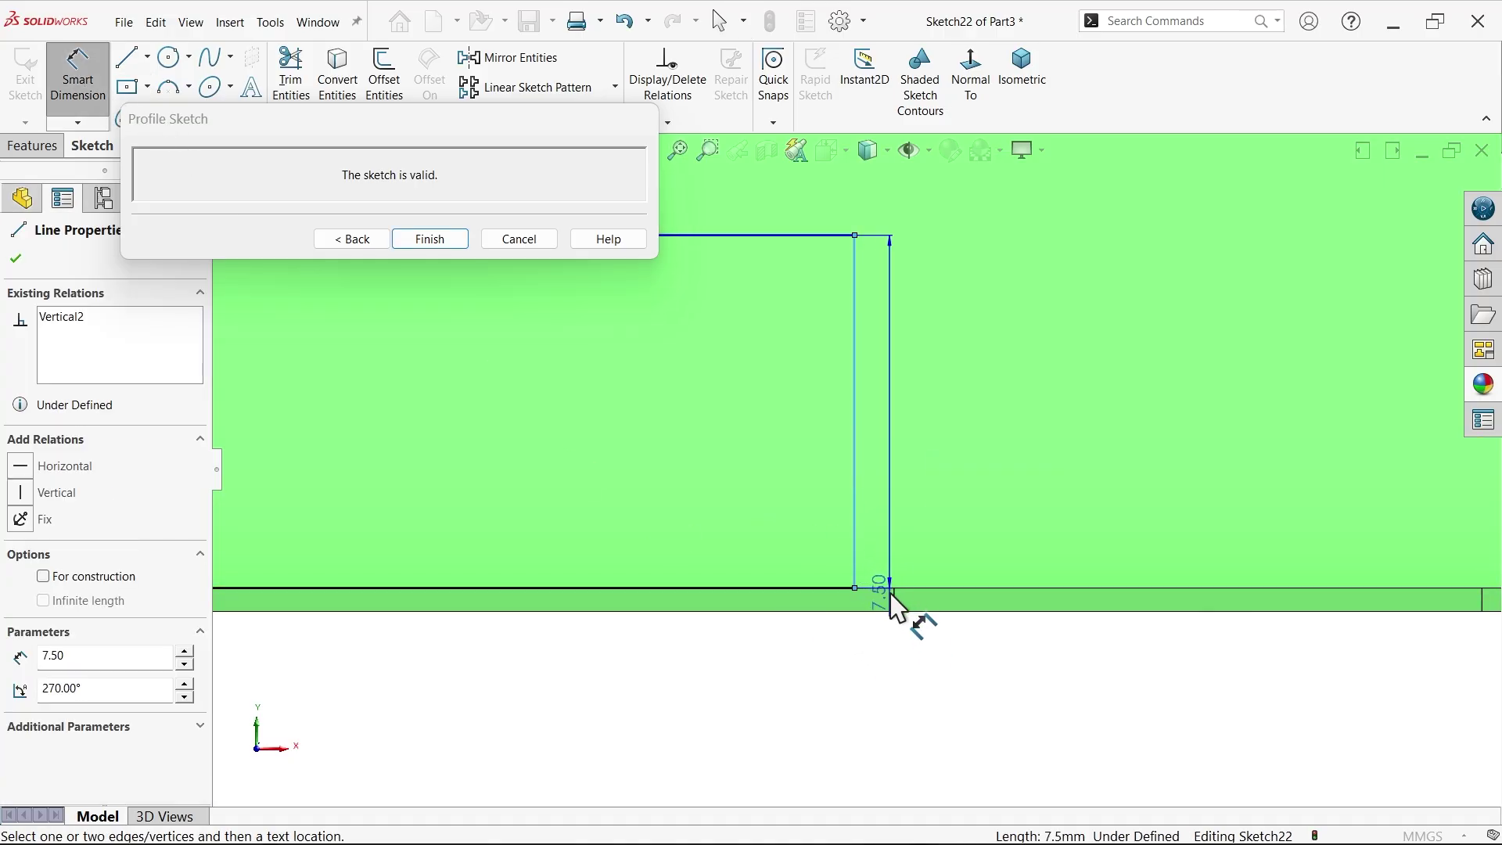
pyautogui.click(894, 596)
pyautogui.click(880, 524)
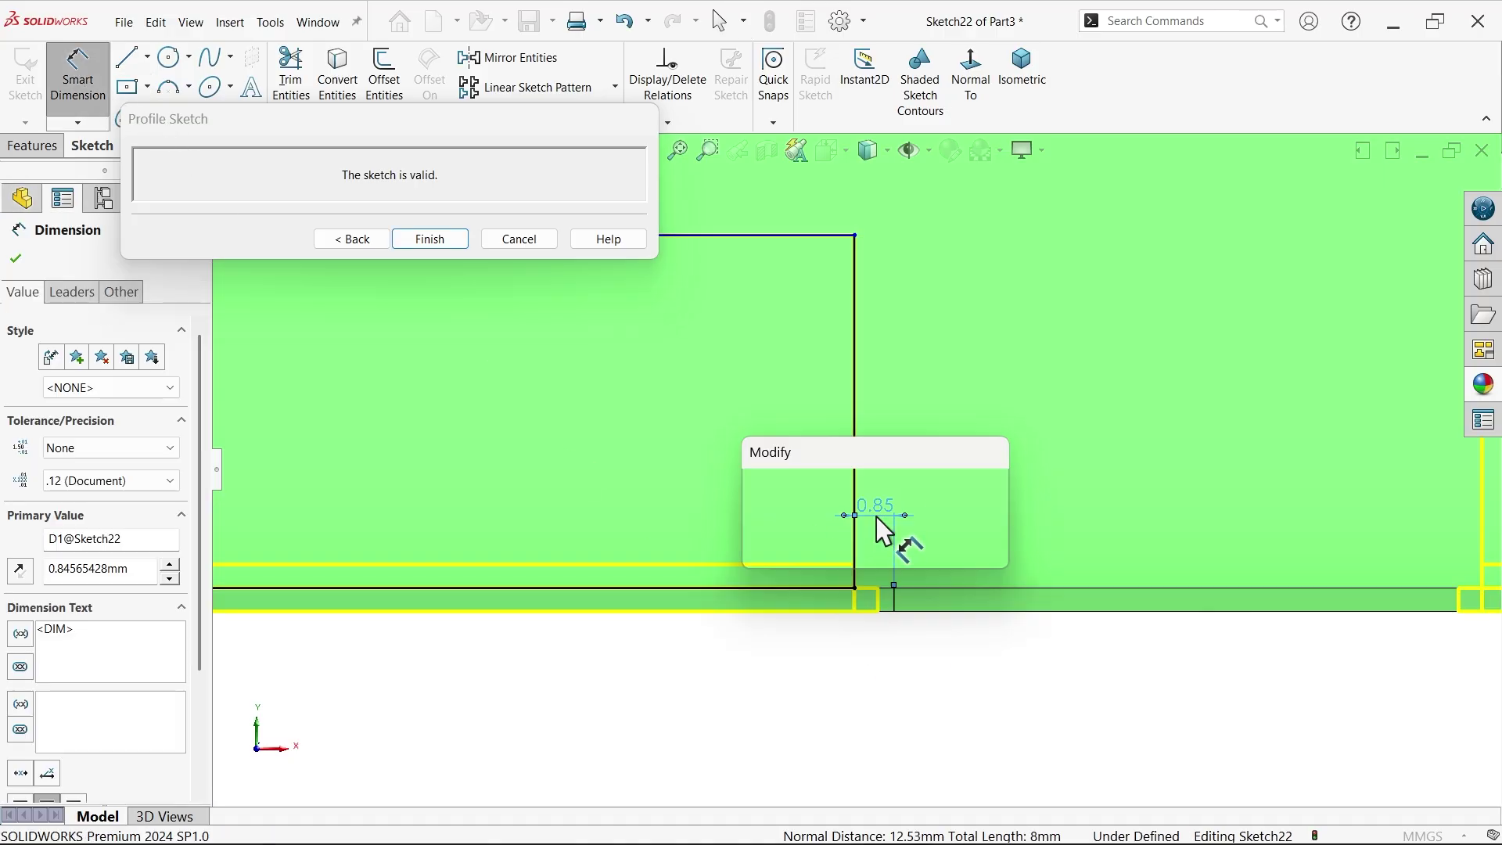
pyautogui.write('0.5')
pyautogui.press('Return')
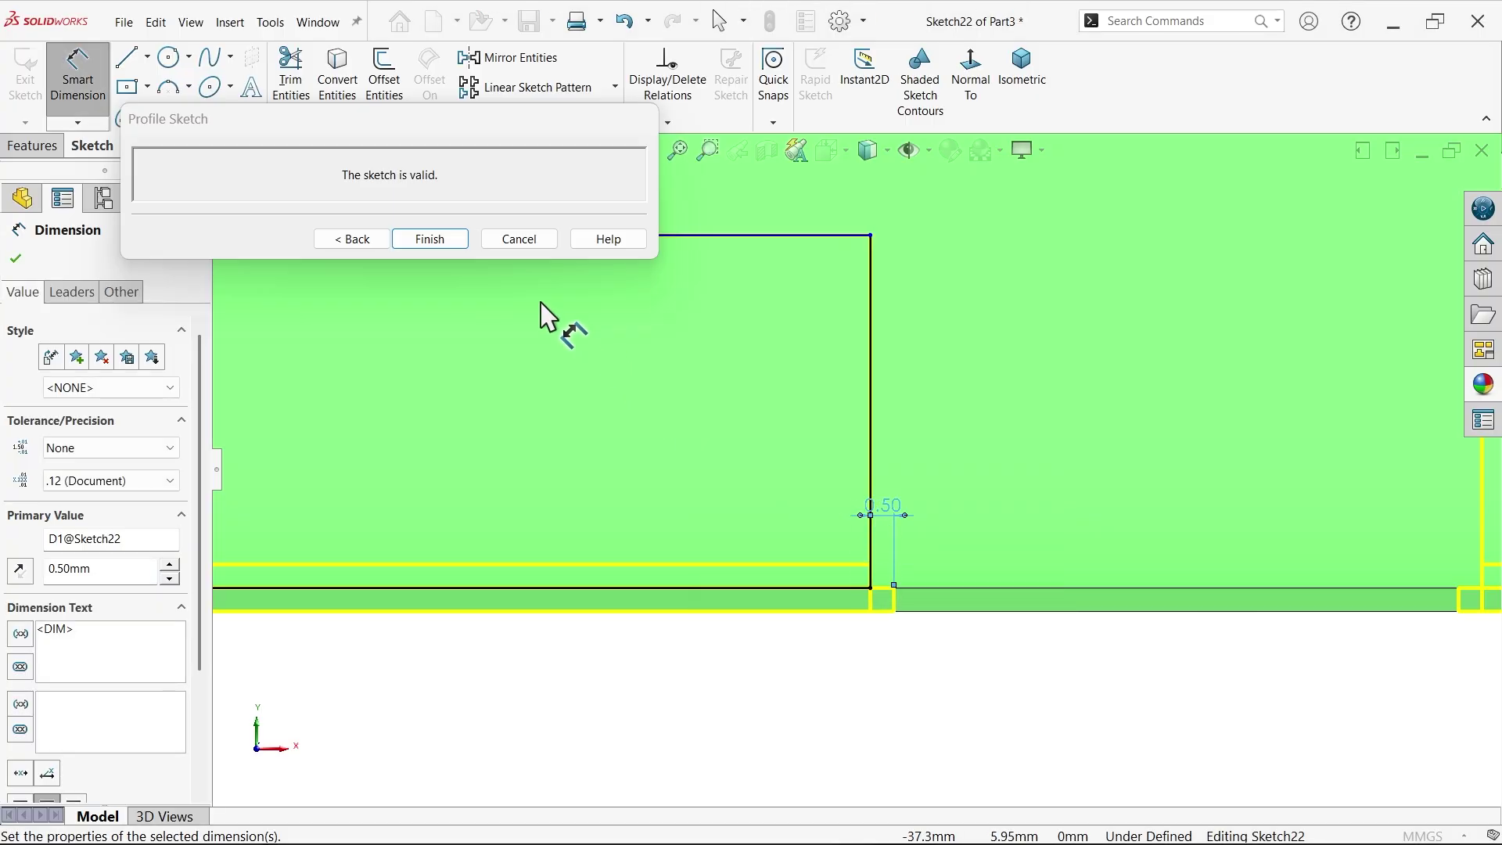
pyautogui.click(353, 237)
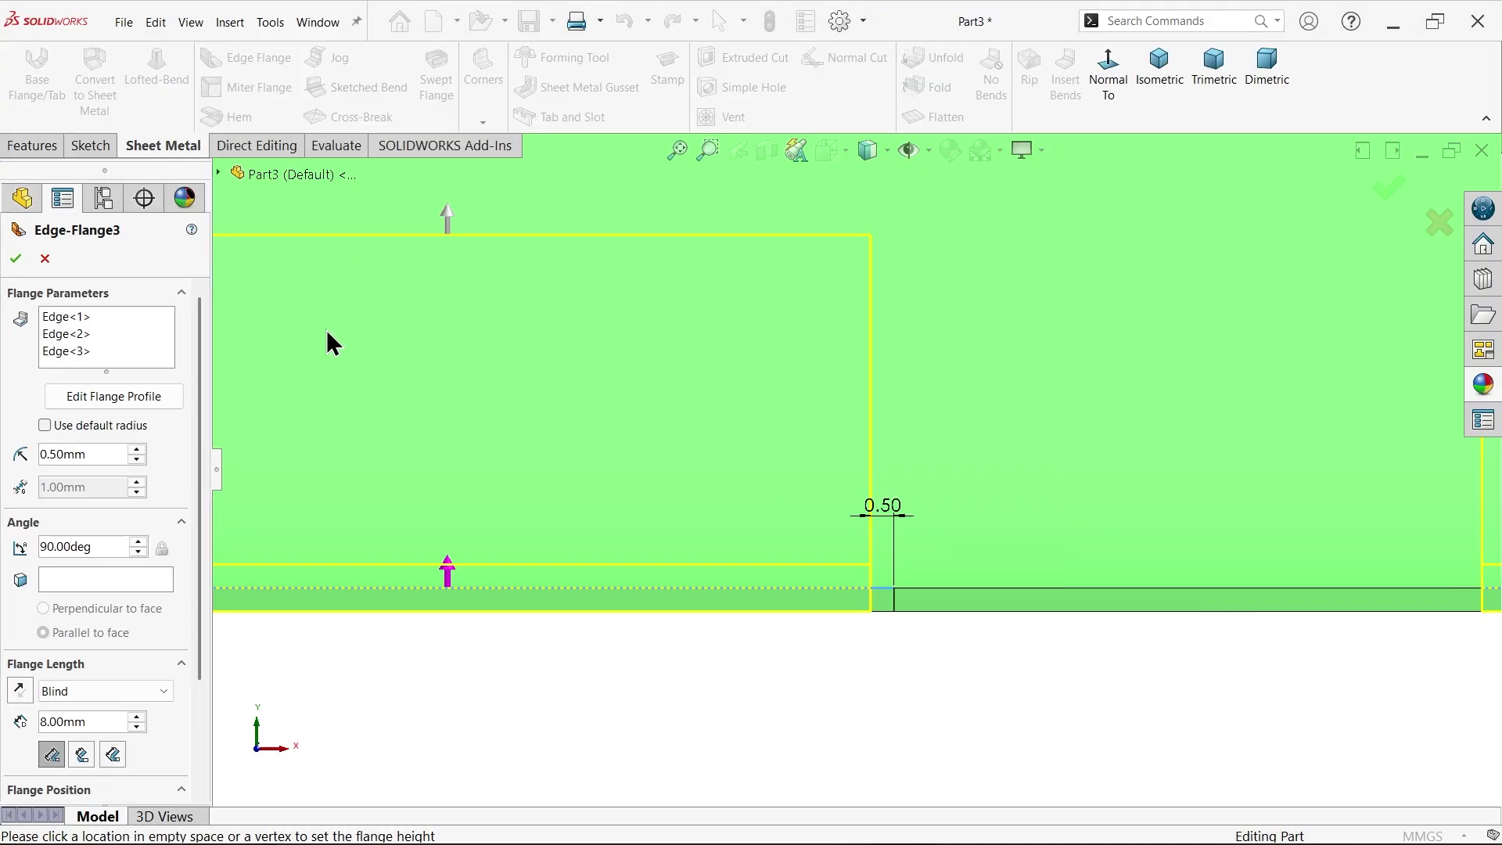
# Step: Select Edge<2> for editing the second flange's profile
pyautogui.click(68, 334)
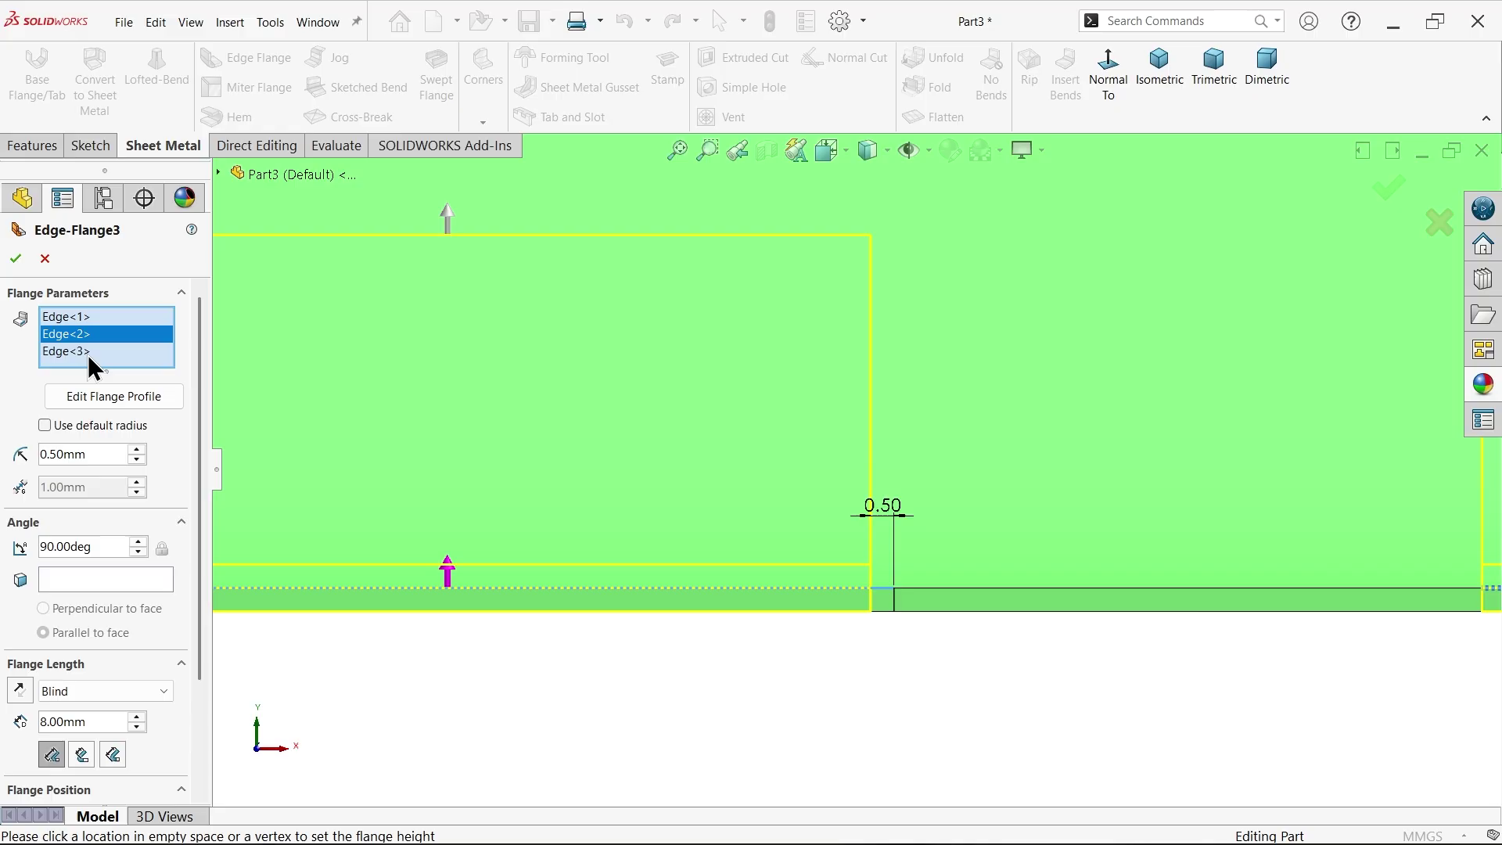
pyautogui.scroll(3, 978, 540)
pyautogui.scroll(-2, 1158, 532)
pyautogui.scroll(-2, 1302, 479)
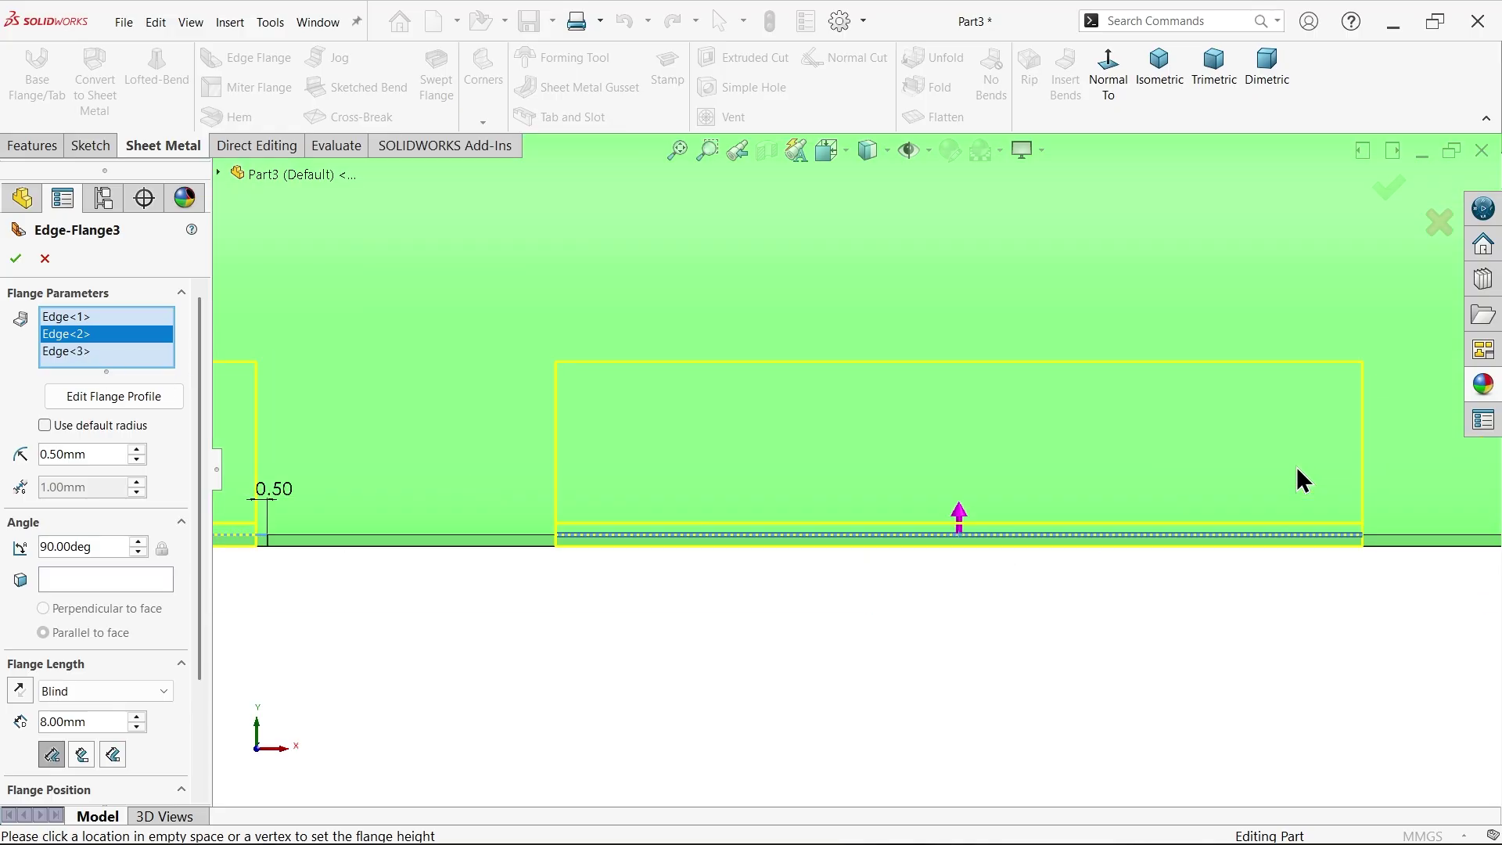
# Step: Inset the second flange profile's left end 0.5 mm from its reference line
pyautogui.click(114, 399)
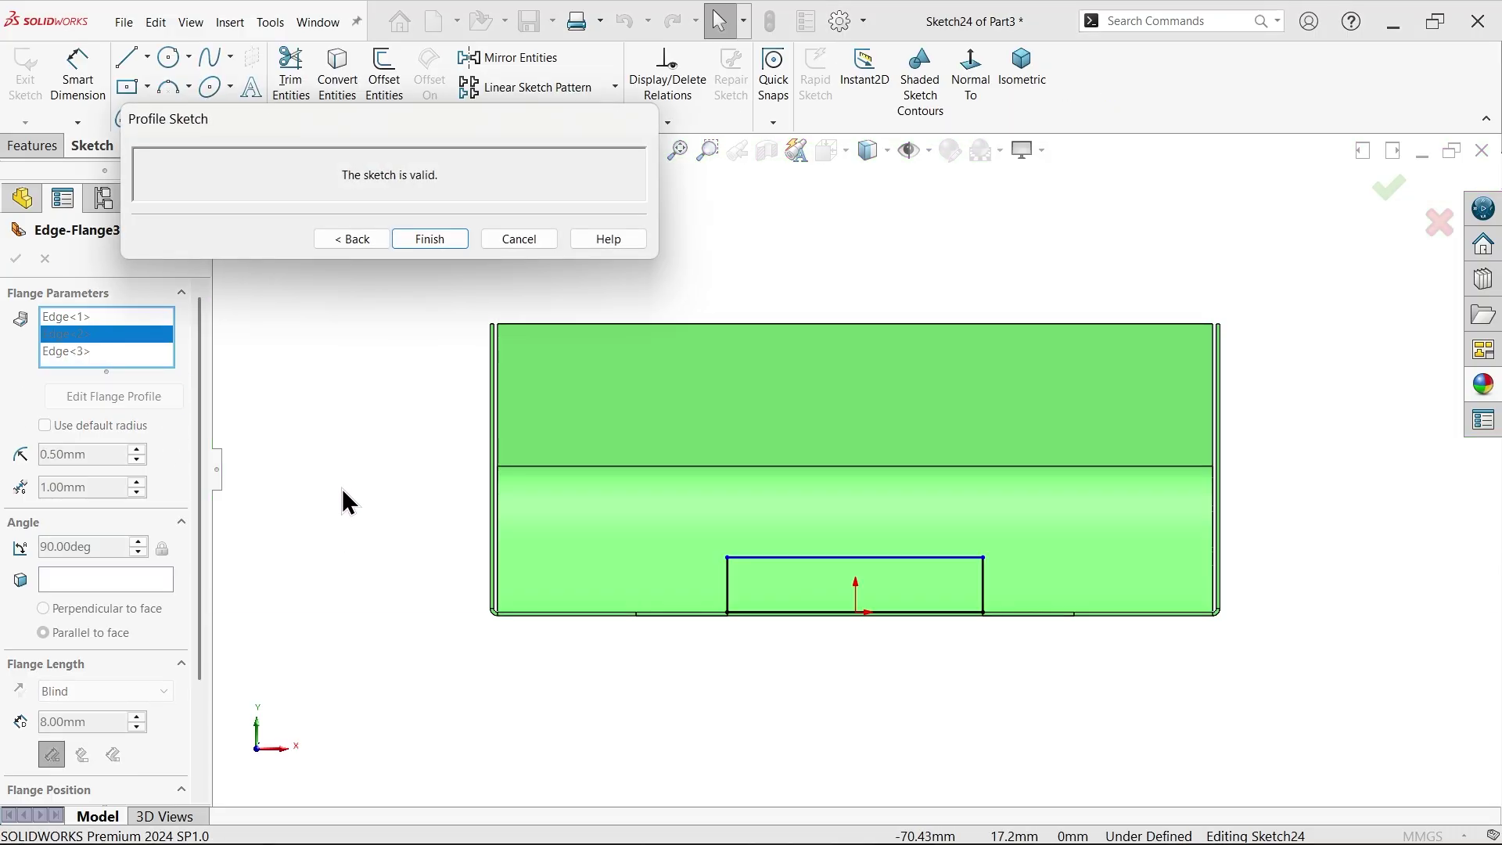
pyautogui.scroll(-4, 743, 592)
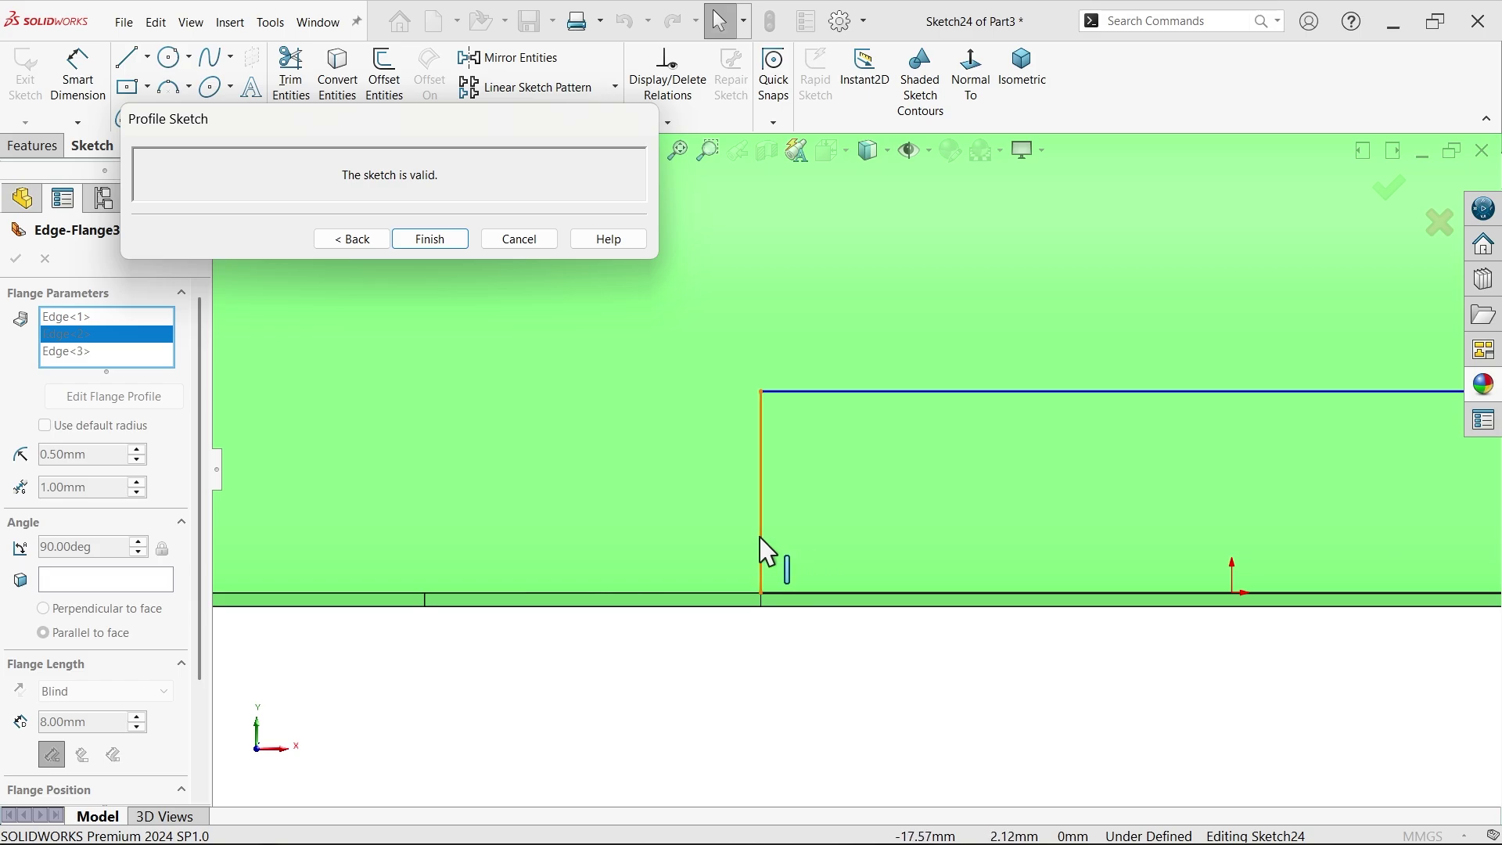
pyautogui.moveTo(763, 541); pyautogui.dragTo(785, 541)
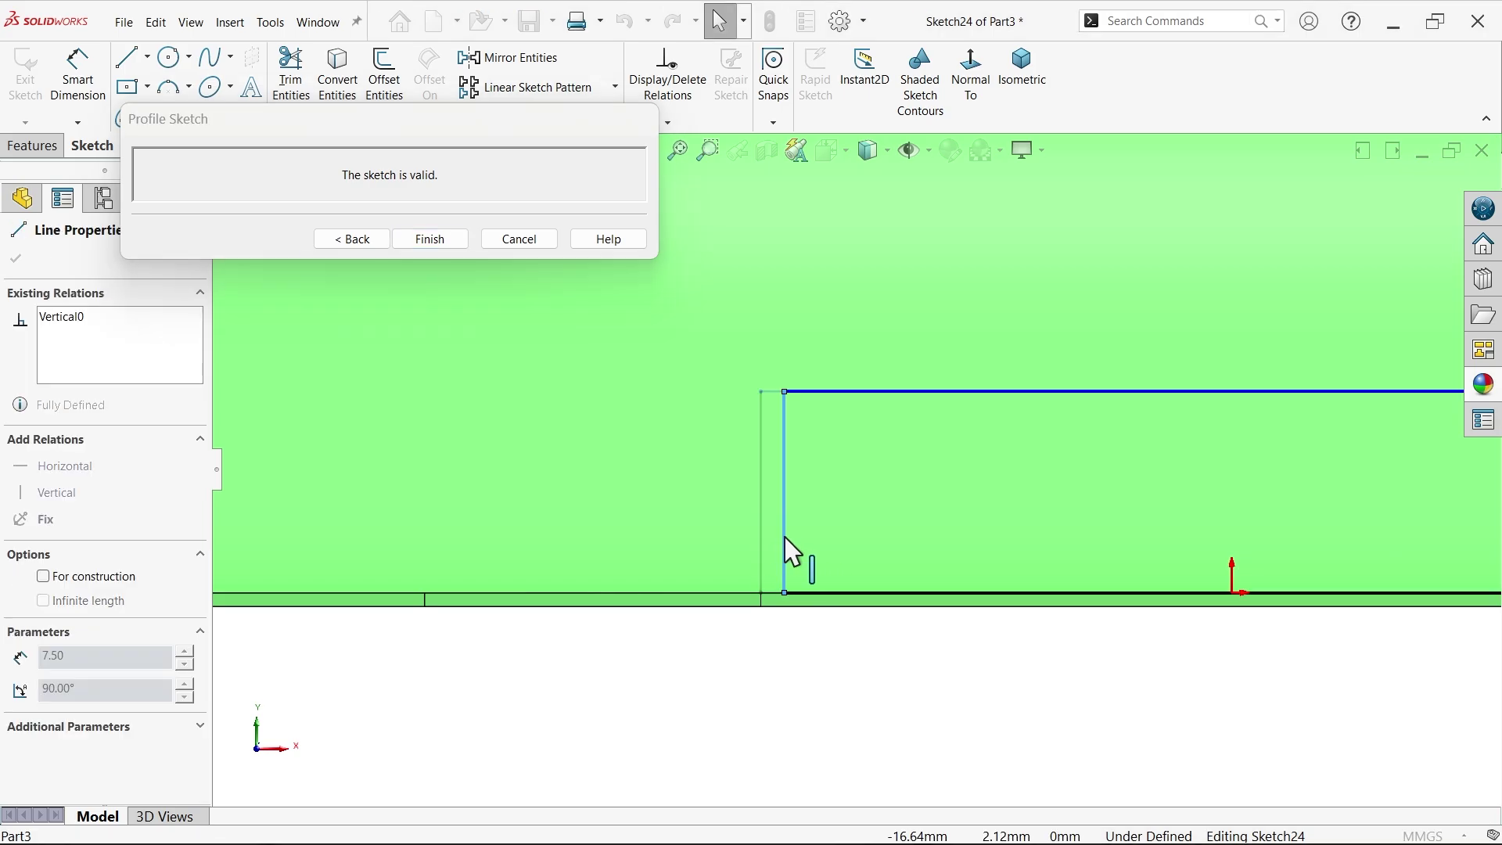
pyautogui.click(79, 78)
pyautogui.scroll(-5, 838, 538)
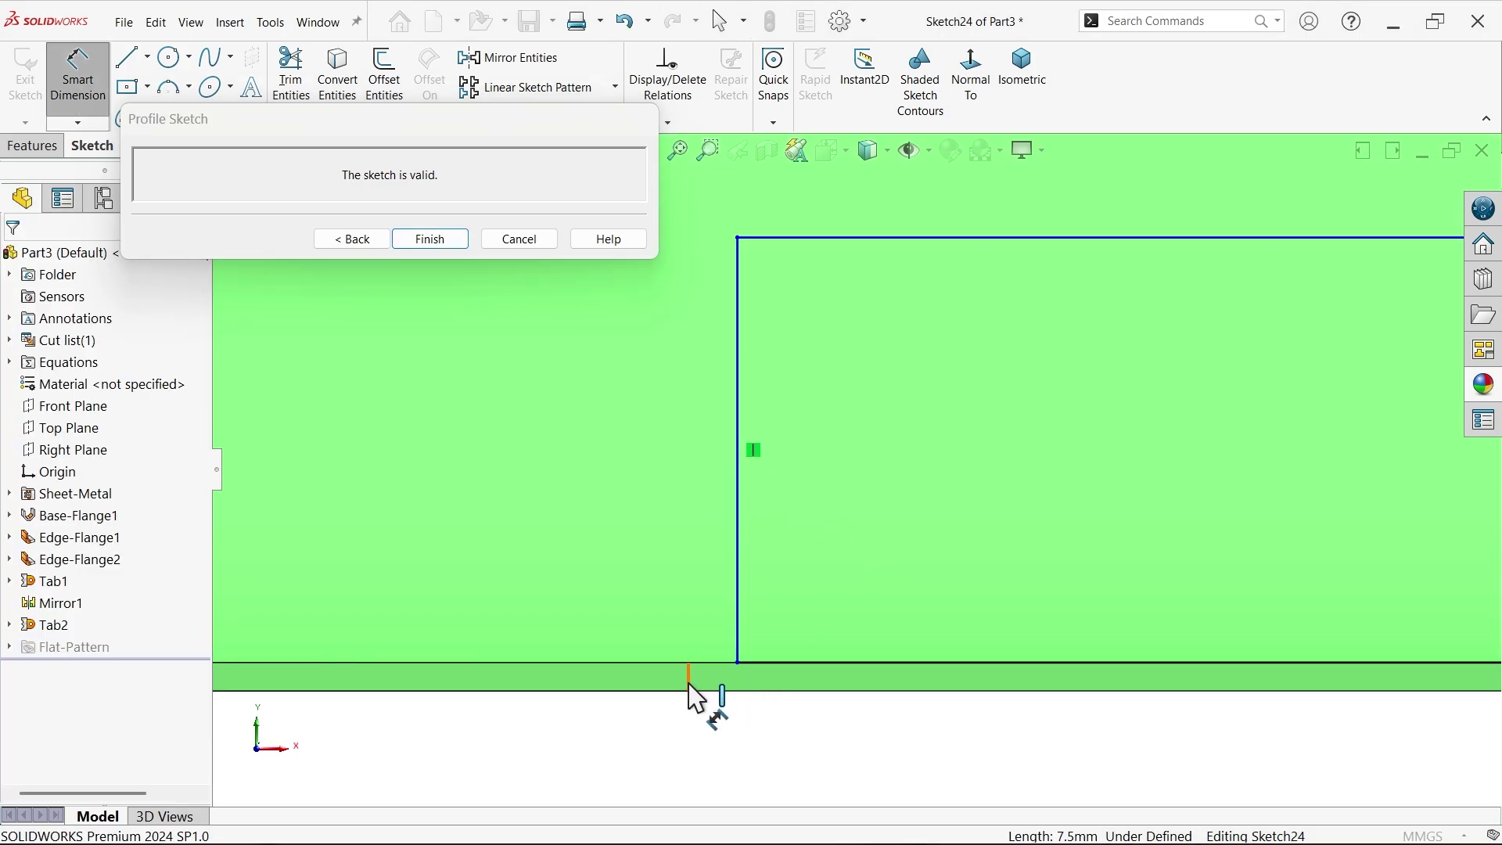
pyautogui.click(689, 679)
pyautogui.click(738, 658)
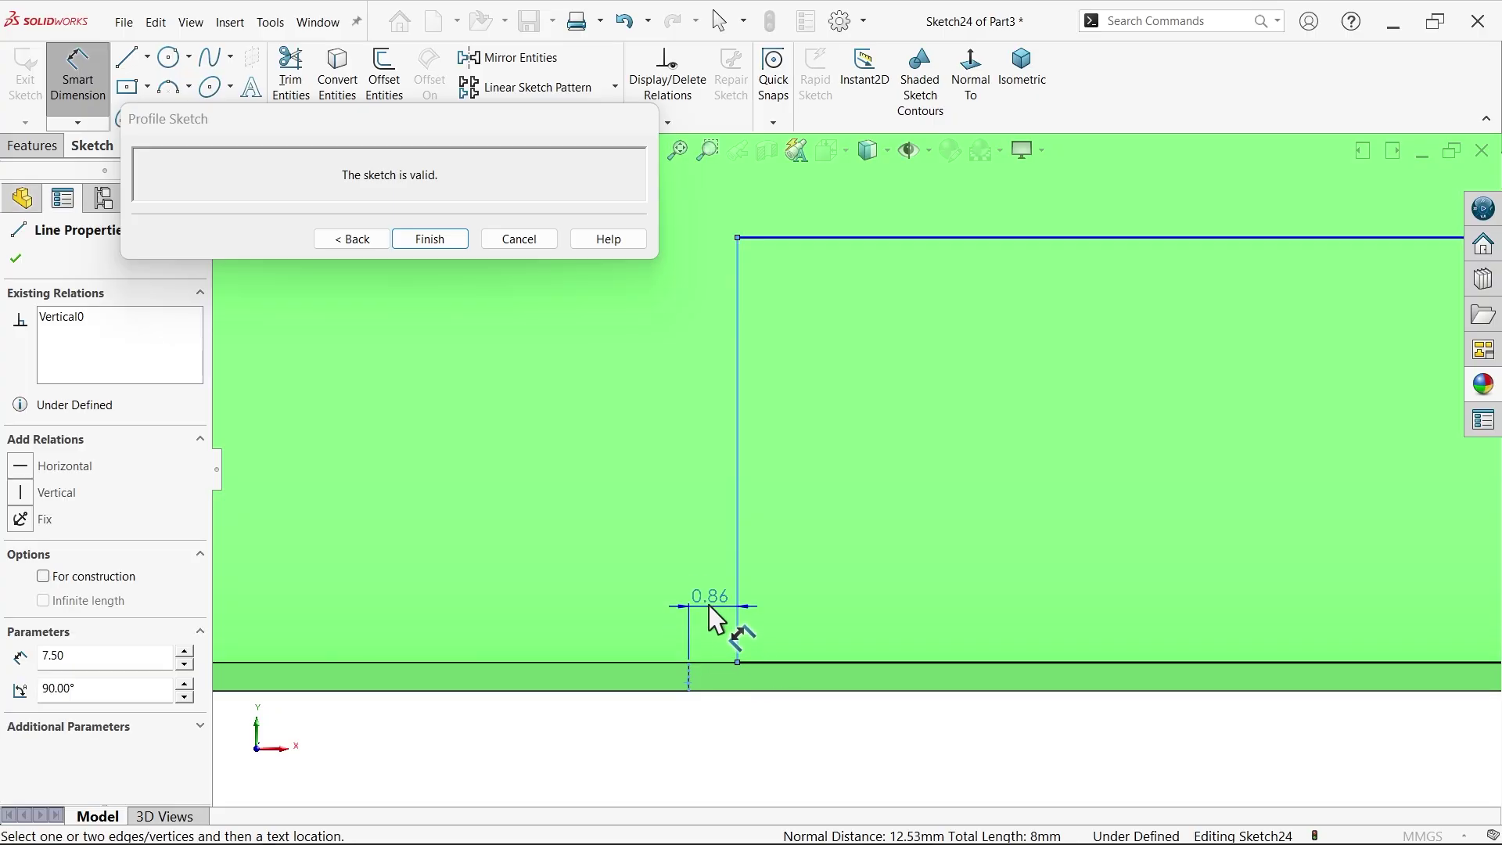
pyautogui.click(712, 608)
pyautogui.write('0.5')
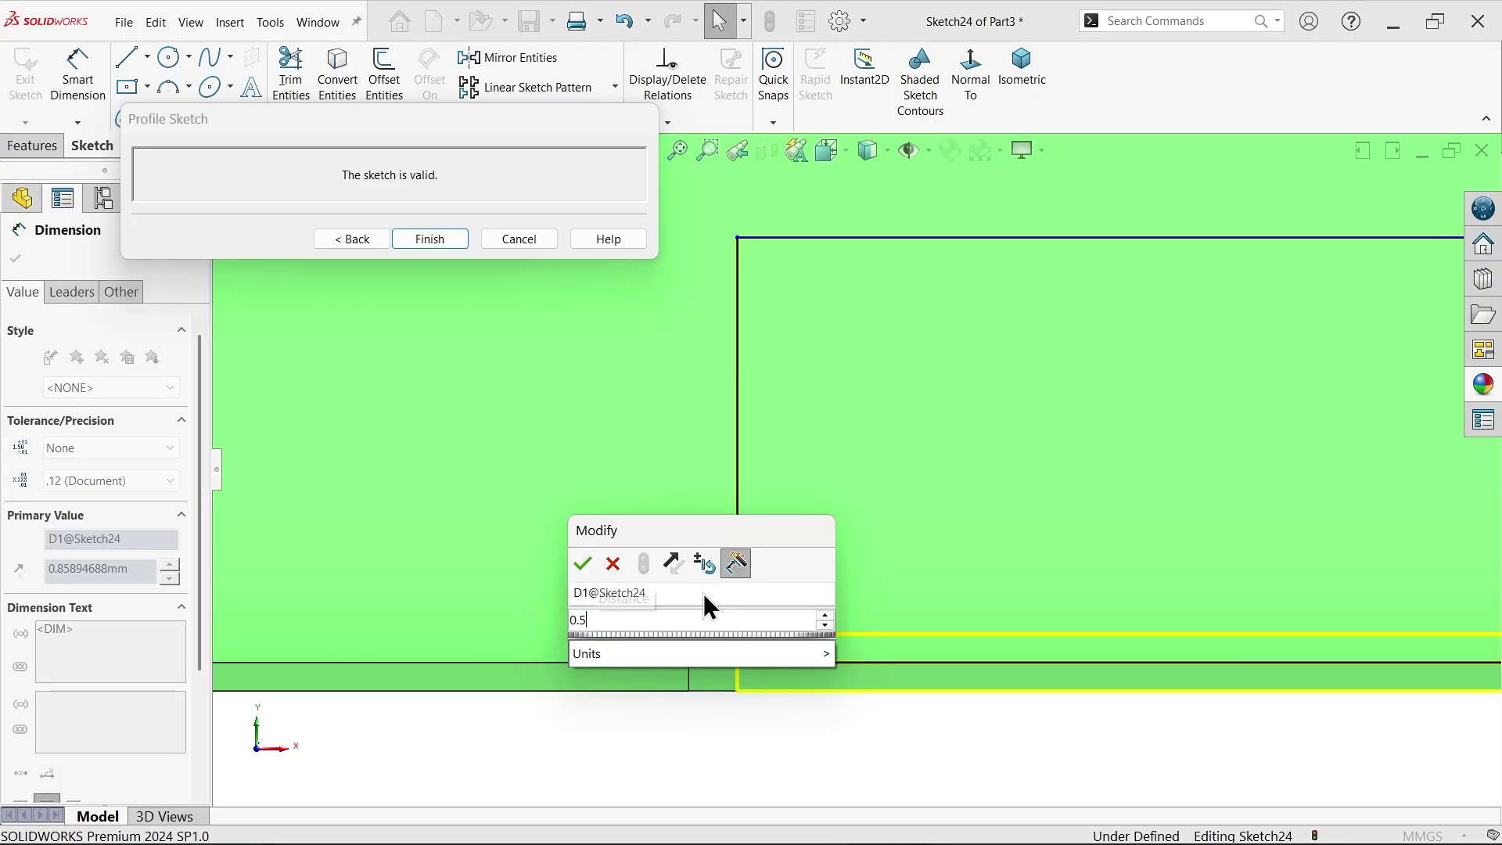
pyautogui.press('Return')
pyautogui.scroll(5, 858, 587)
pyautogui.scroll(-5, 1291, 547)
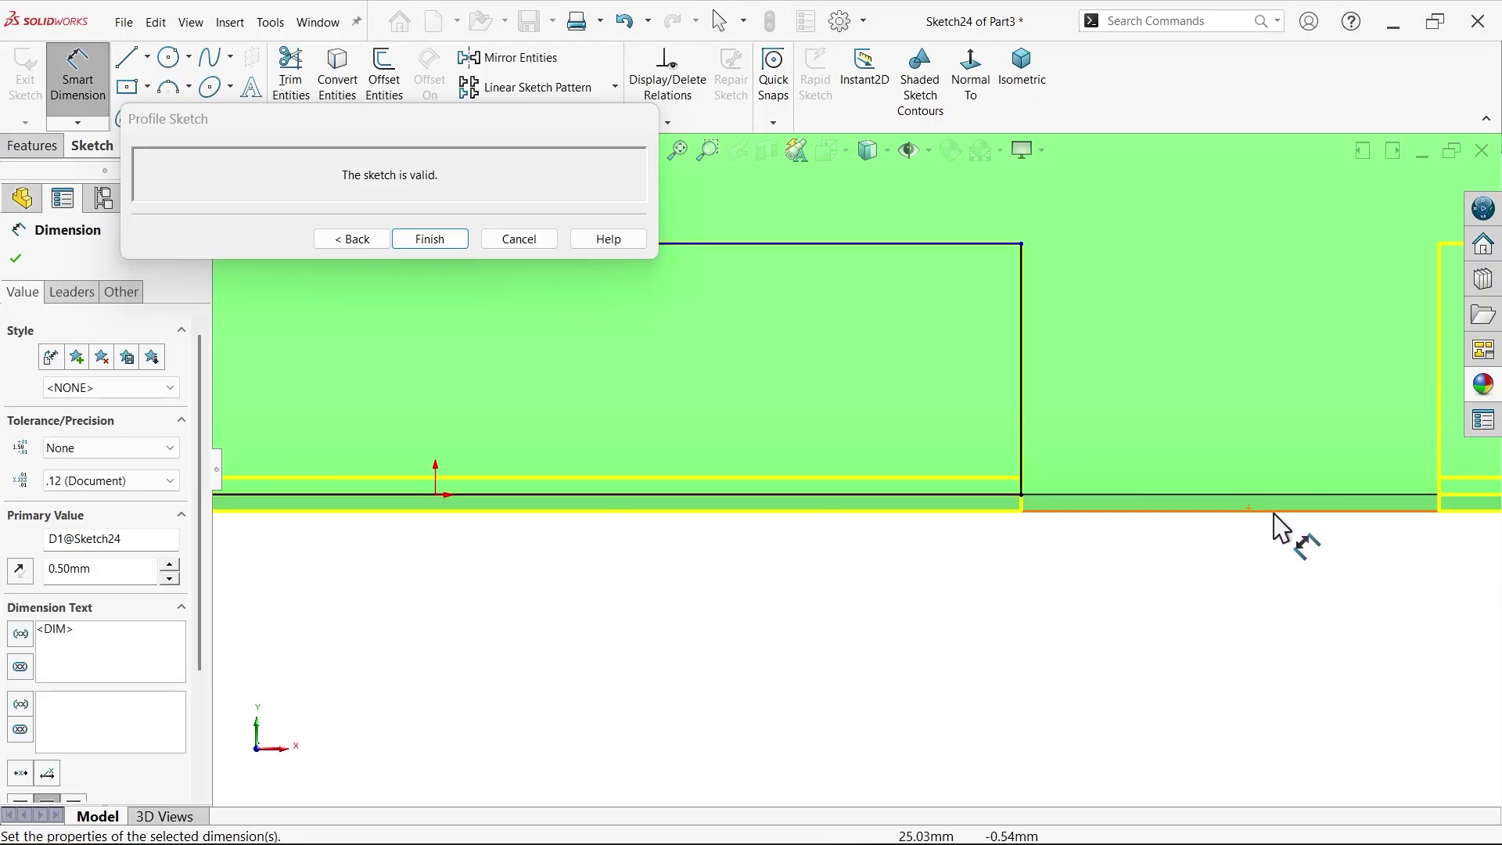
# Step: Inset the profile's right end 0.5 mm too and return to the flange settings
pyautogui.click(72, 98)
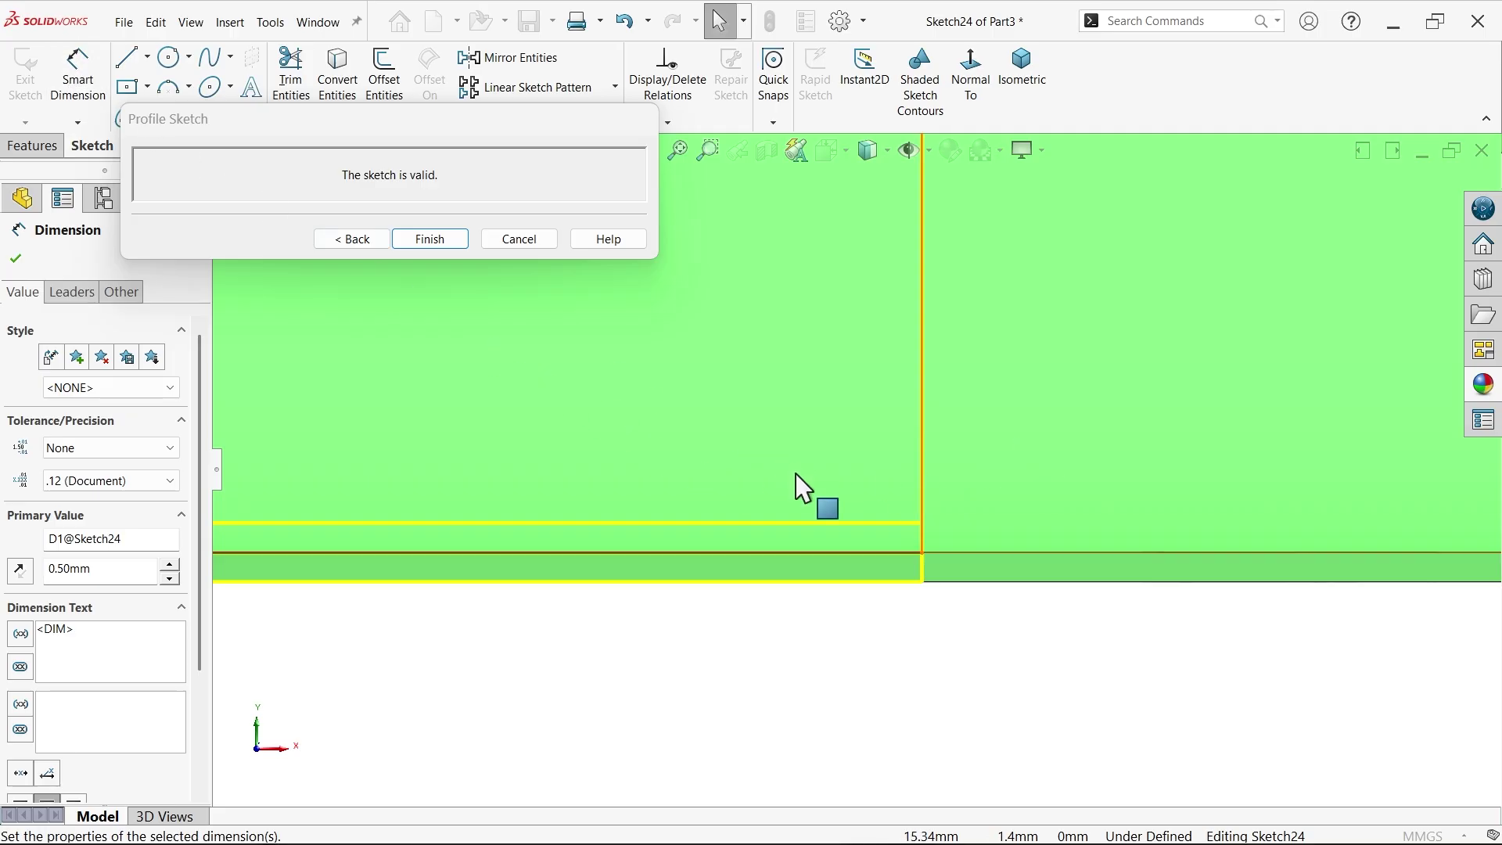
pyautogui.scroll(-3, 899, 531)
pyautogui.moveTo(951, 523); pyautogui.dragTo(879, 526)
pyautogui.click(87, 94)
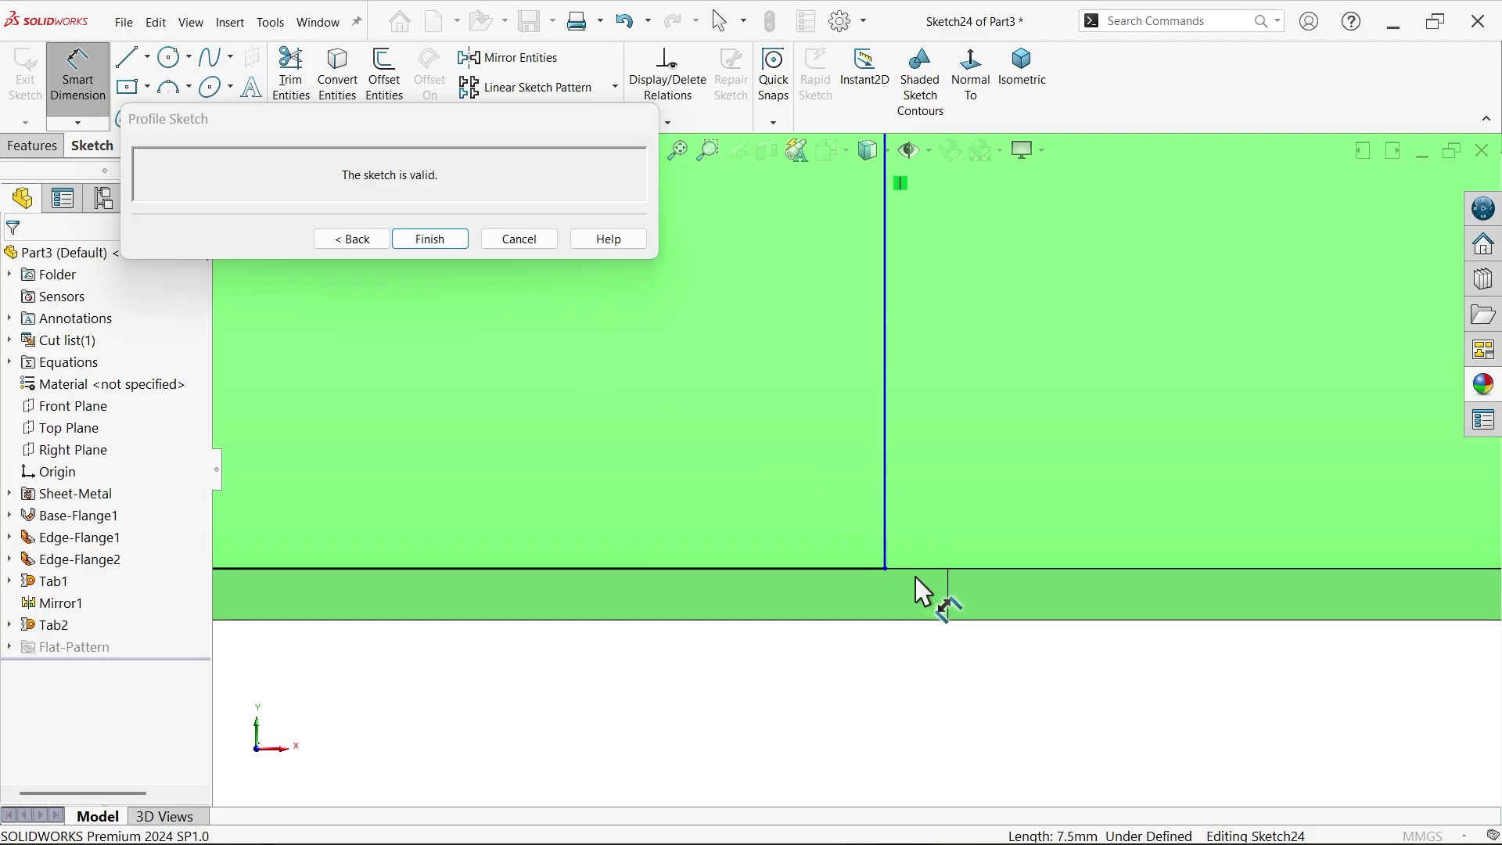
pyautogui.click(949, 602)
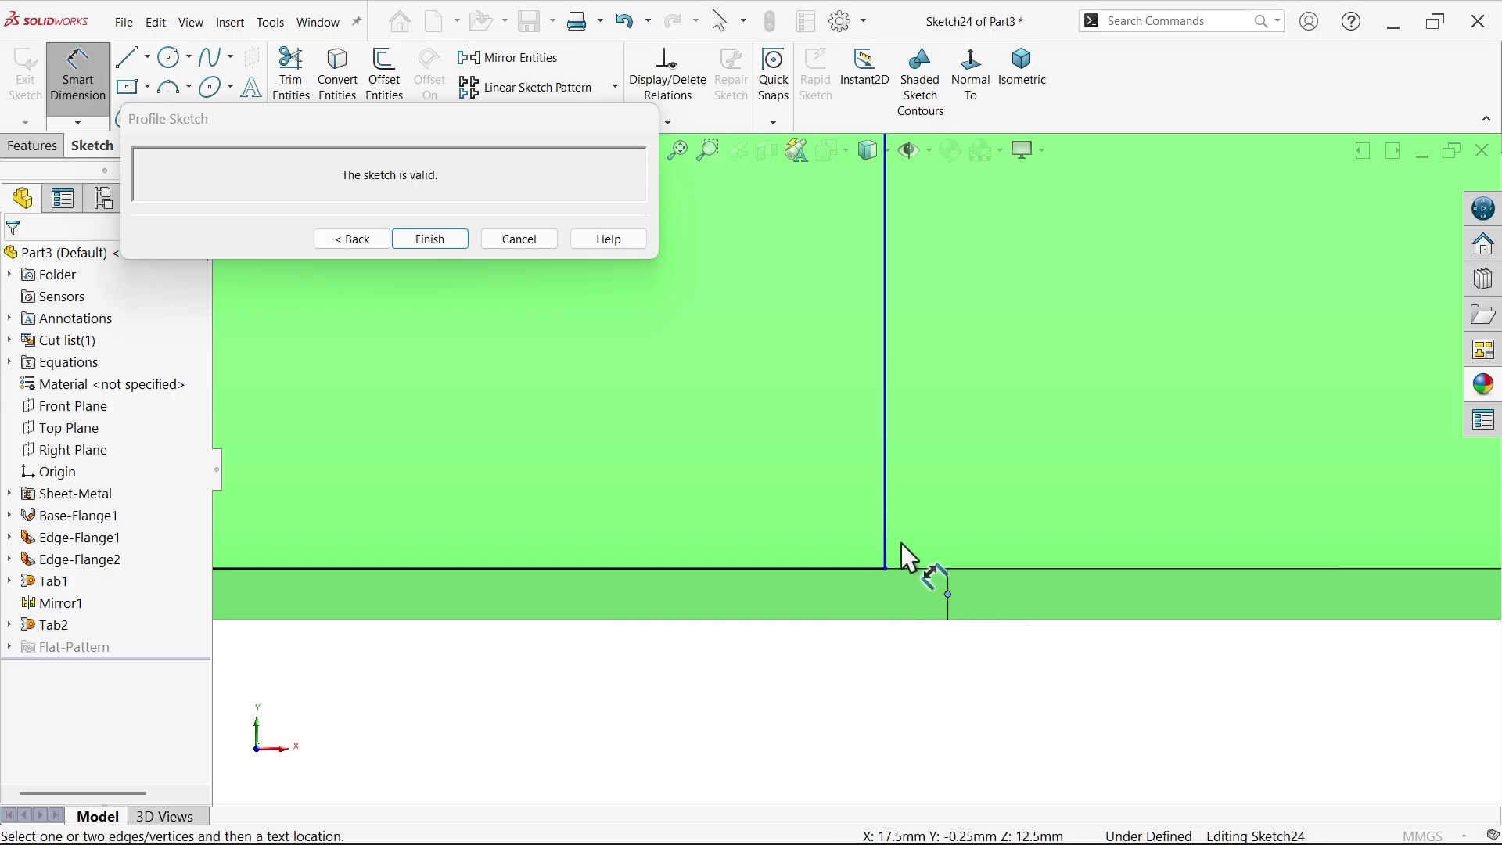
pyautogui.click(886, 535)
pyautogui.click(907, 489)
pyautogui.write('0.5')
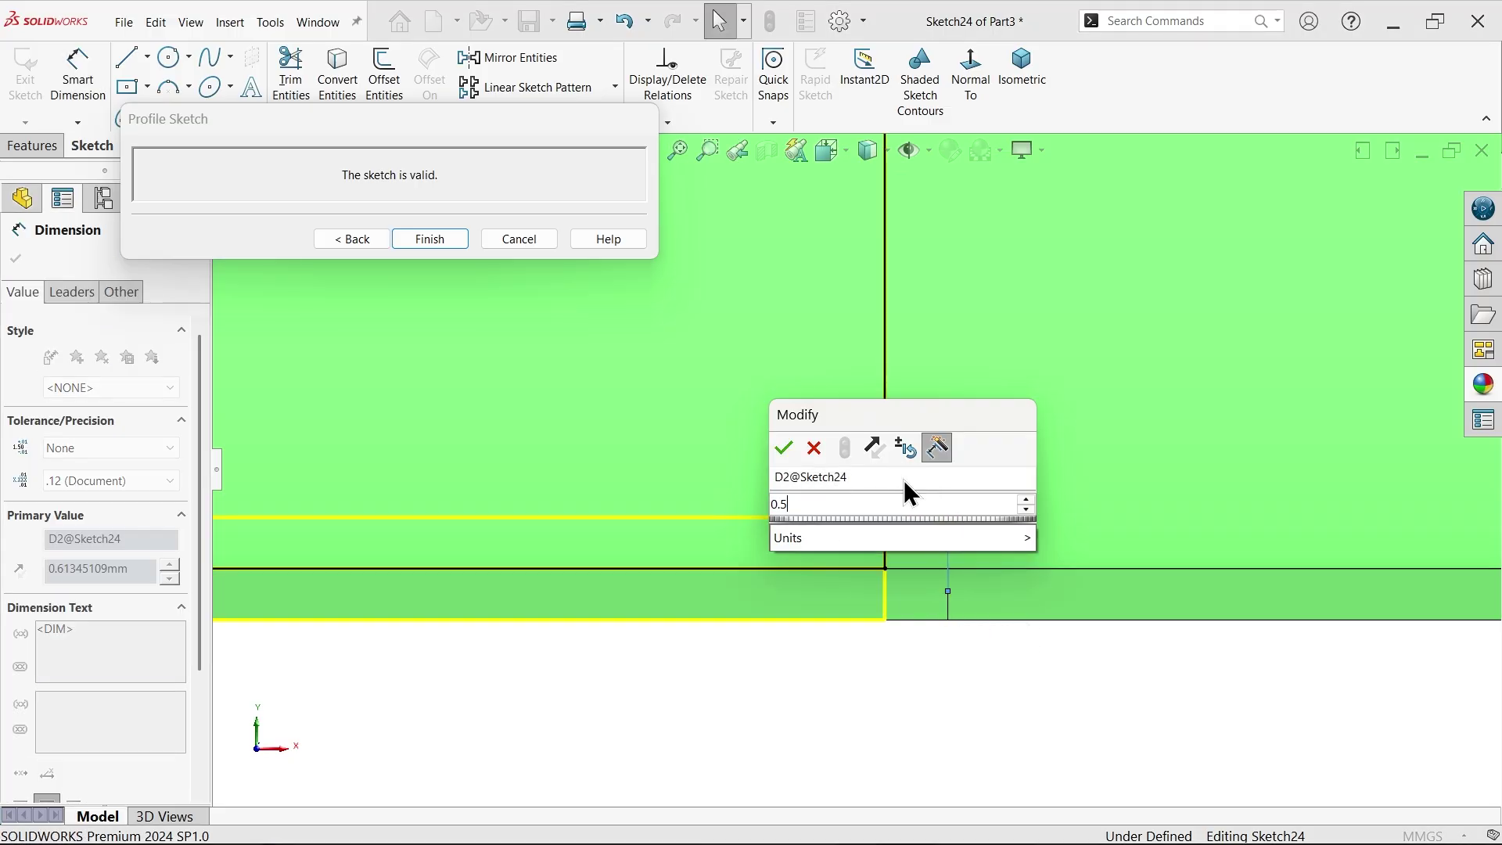
pyautogui.press('Return')
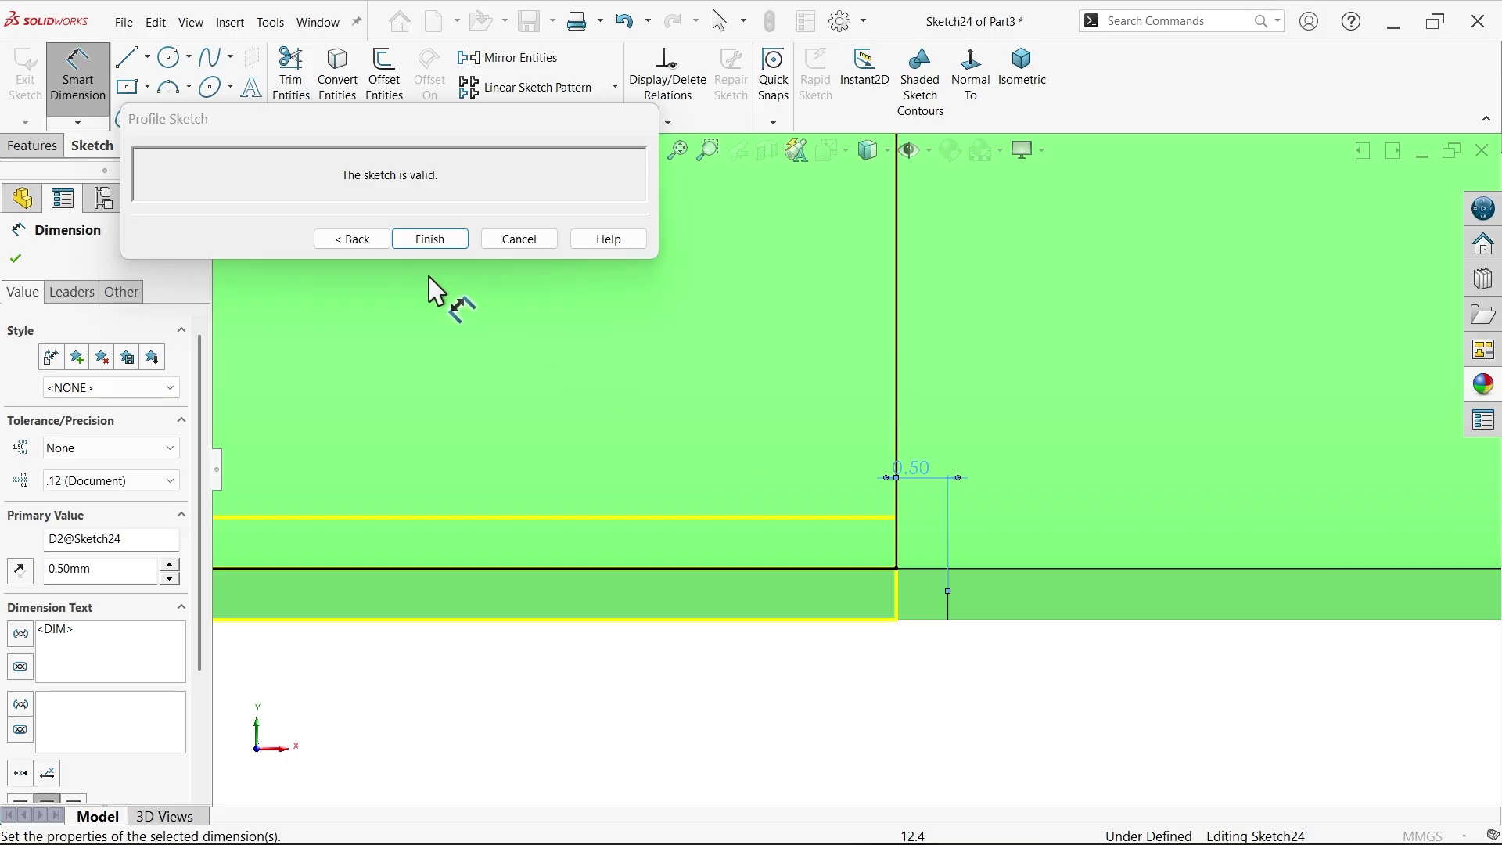
pyautogui.click(352, 239)
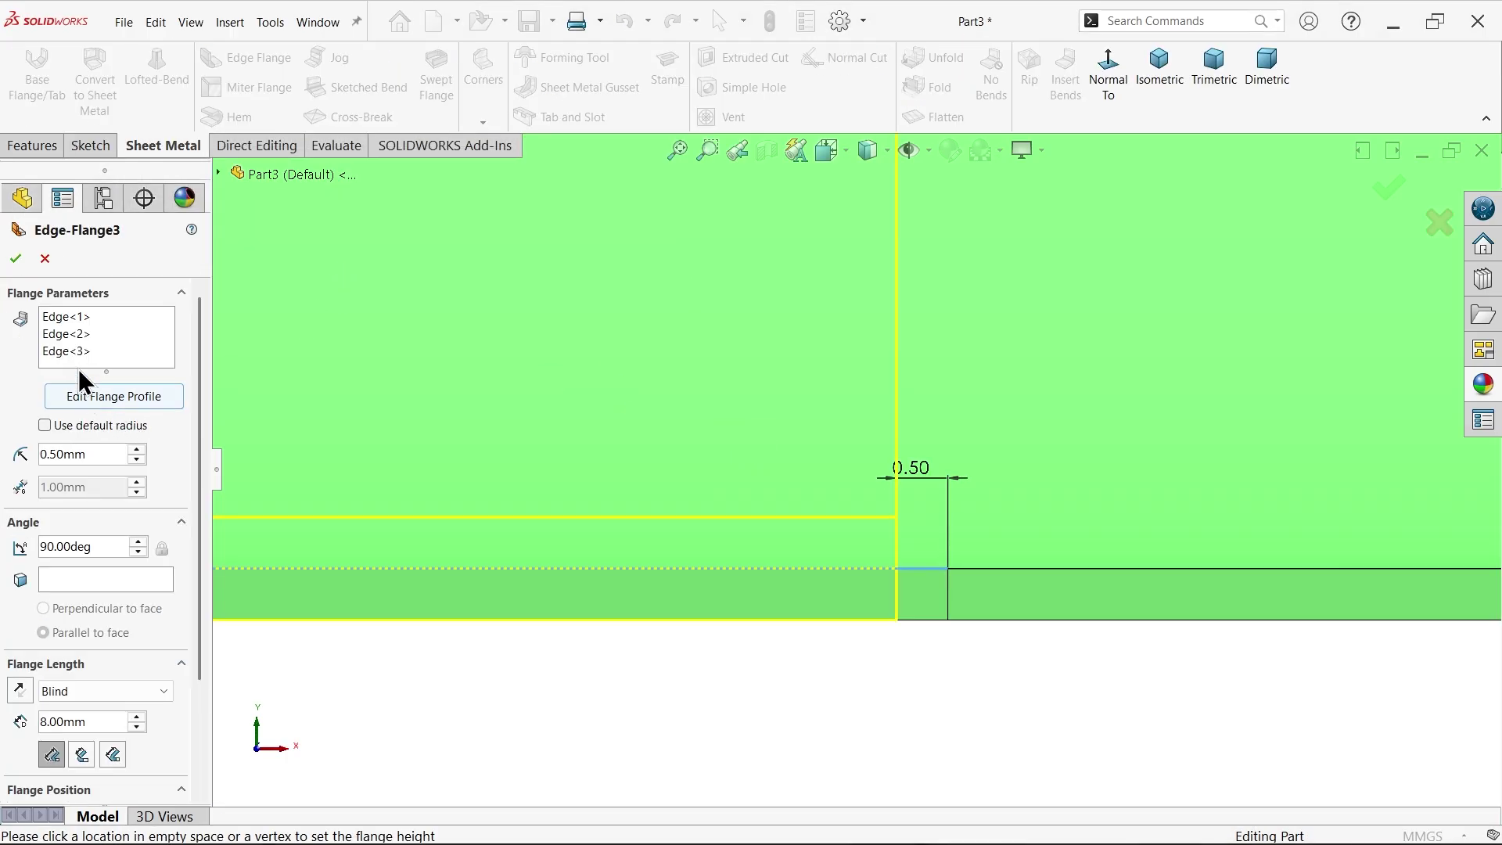
# Step: Open the third flange edge's profile sketch and drag its inner end line inward
pyautogui.click(78, 351)
pyautogui.scroll(5, 902, 546)
pyautogui.scroll(2, 1200, 496)
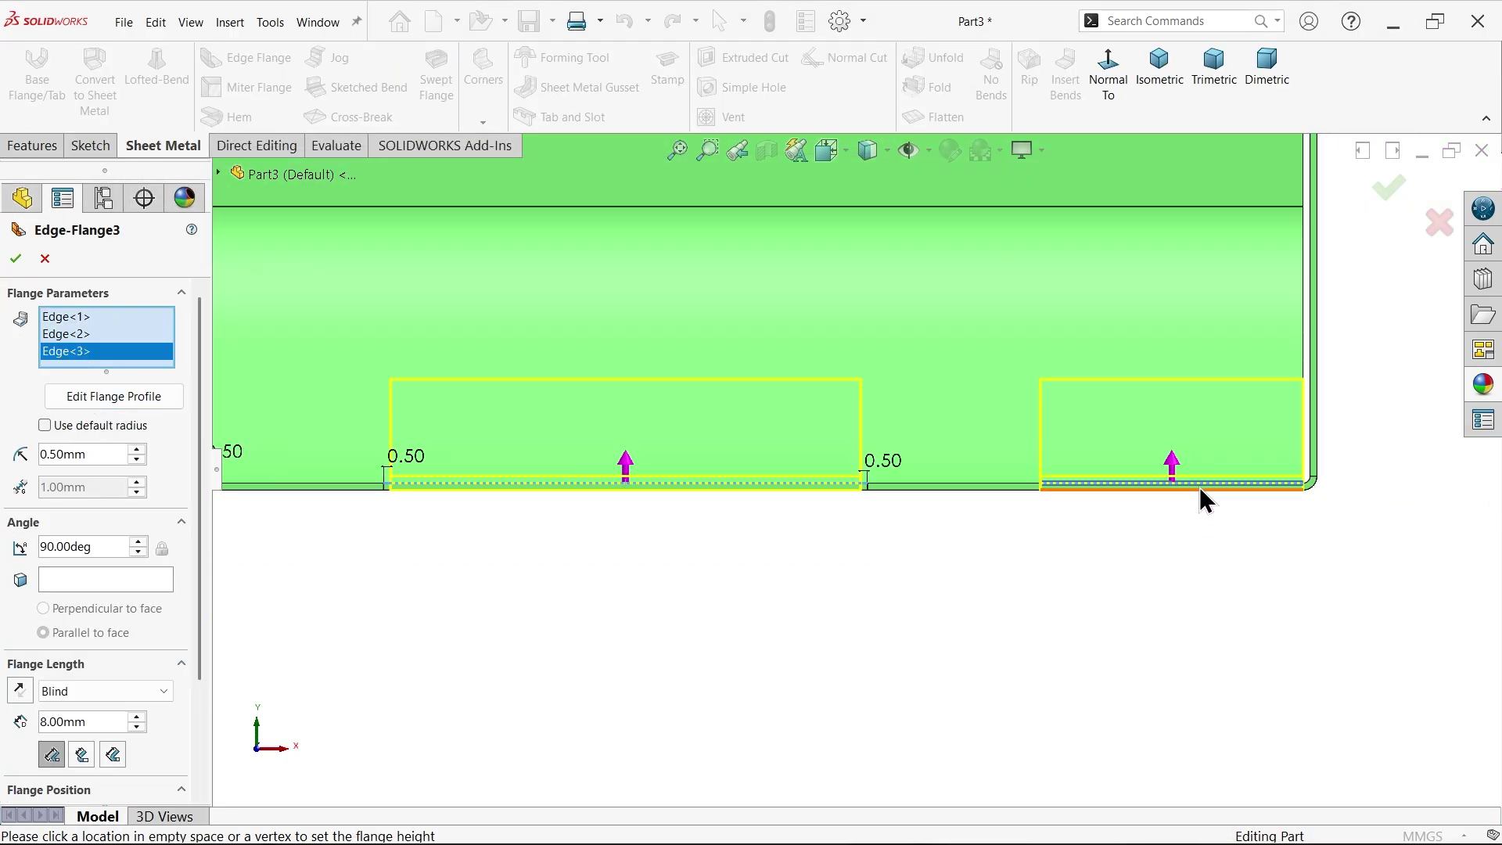
pyautogui.scroll(-5, 1126, 446)
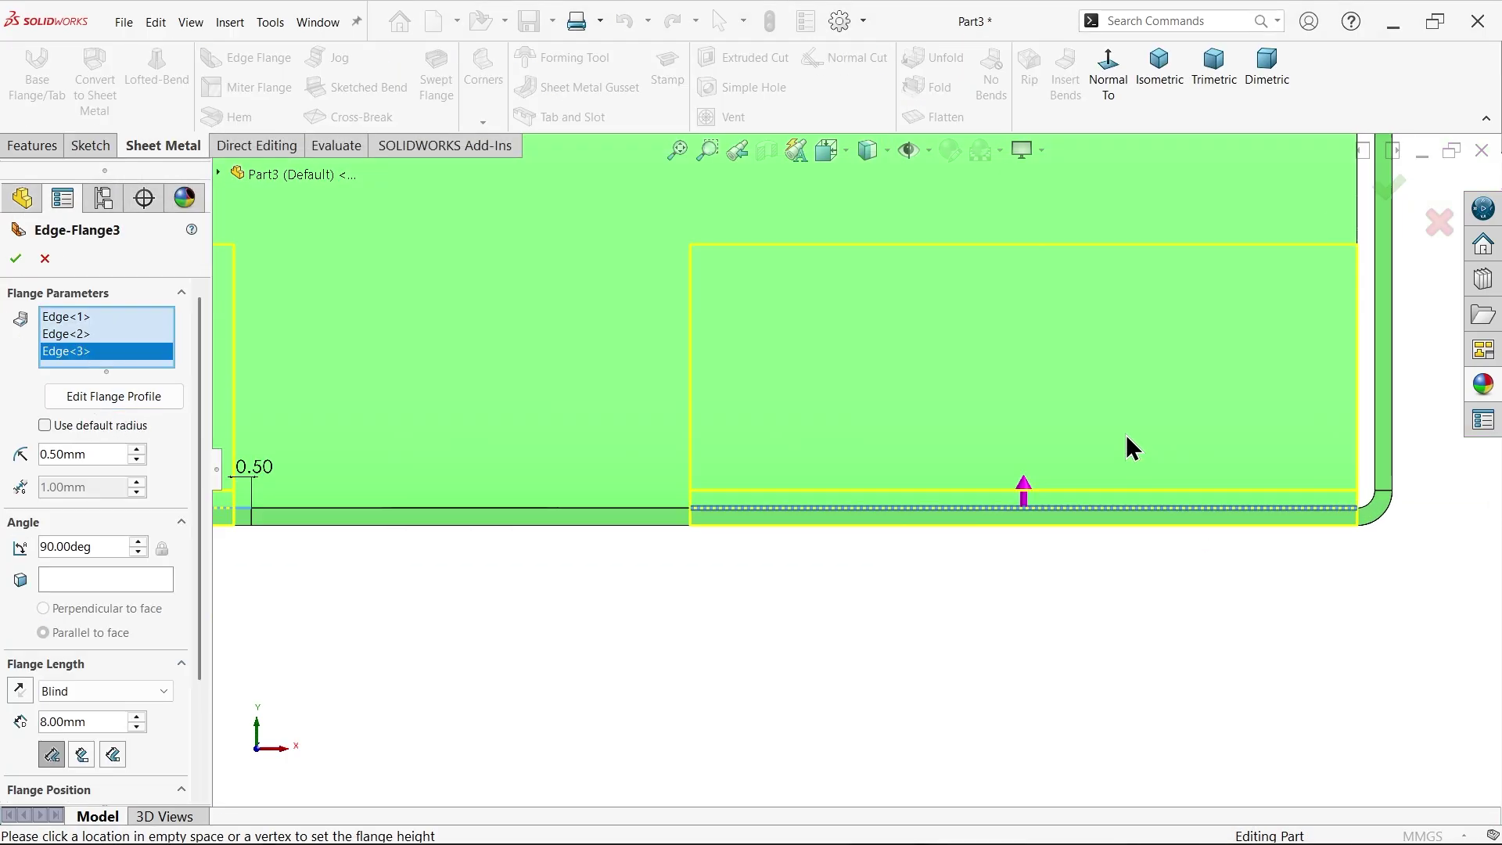
pyautogui.click(136, 397)
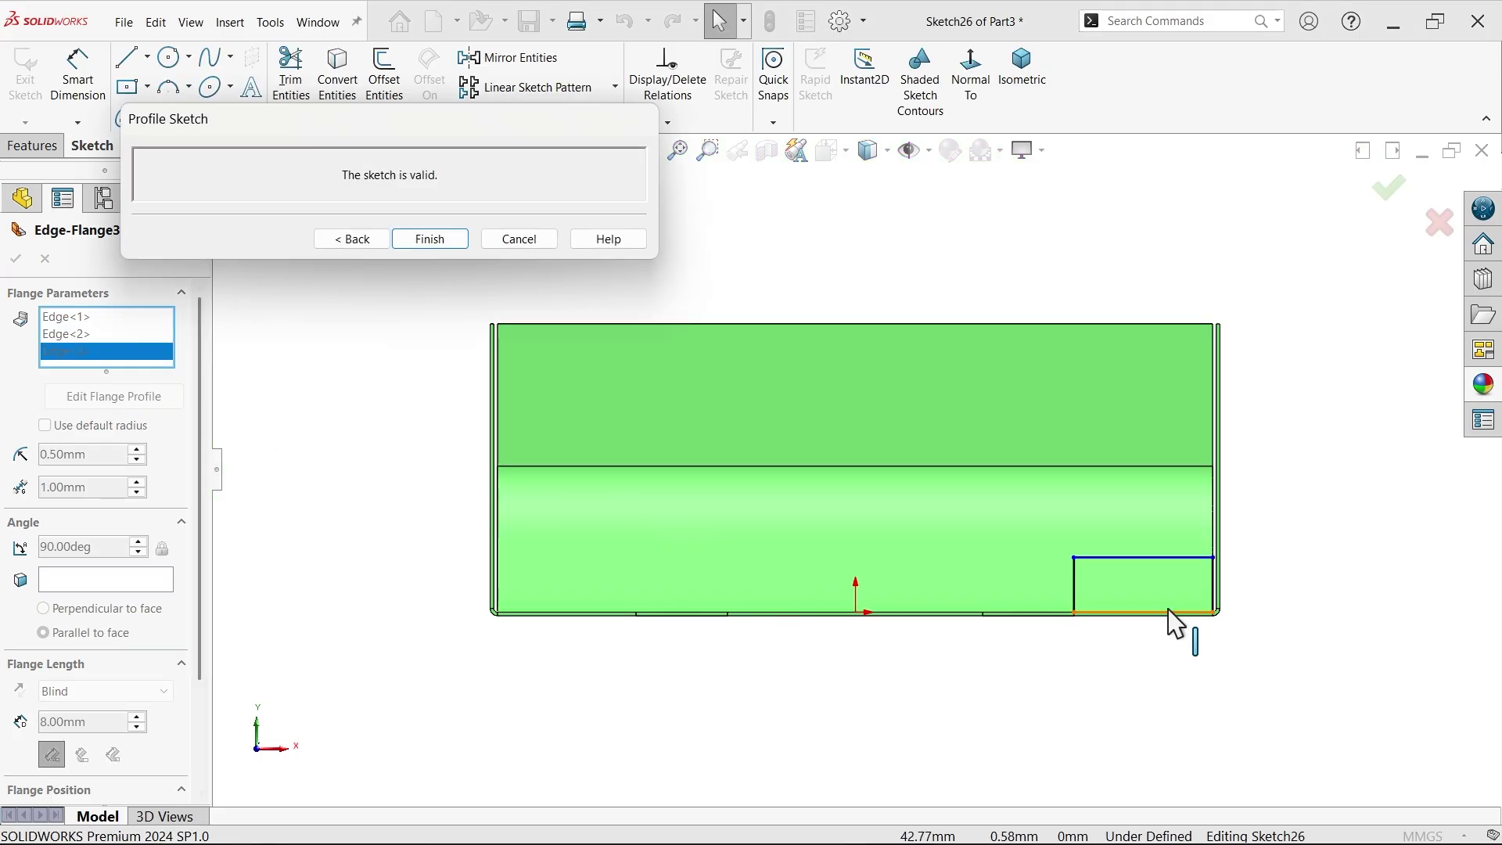
pyautogui.scroll(-8, 908, 532)
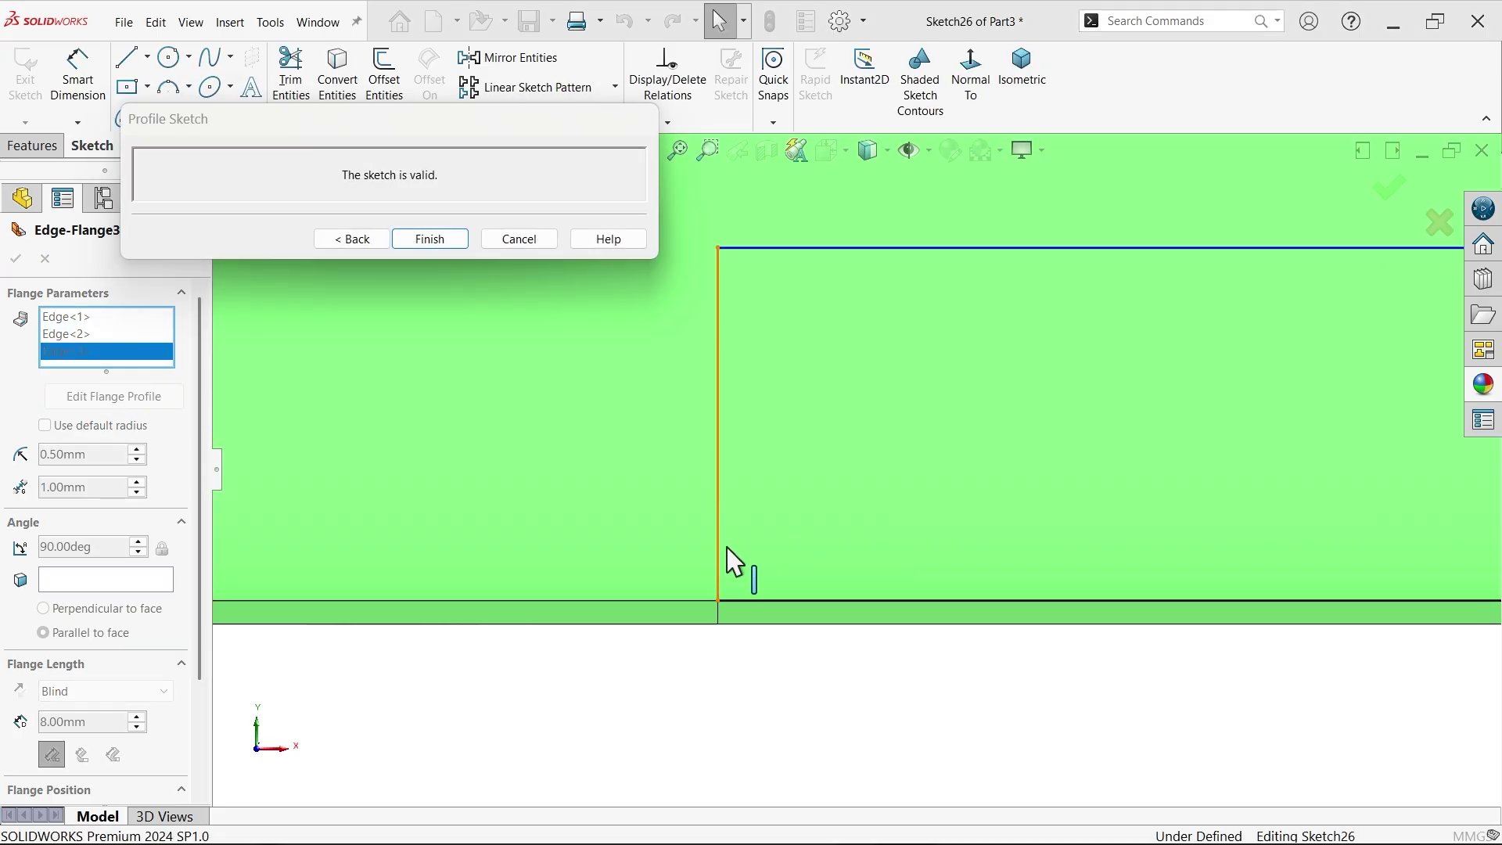
pyautogui.moveTo(734, 561); pyautogui.dragTo(774, 563)
# Step: Dimension the profile's end line 0.5 mm from its reference point and return to Edge-Flange3 settings
pyautogui.click(78, 96)
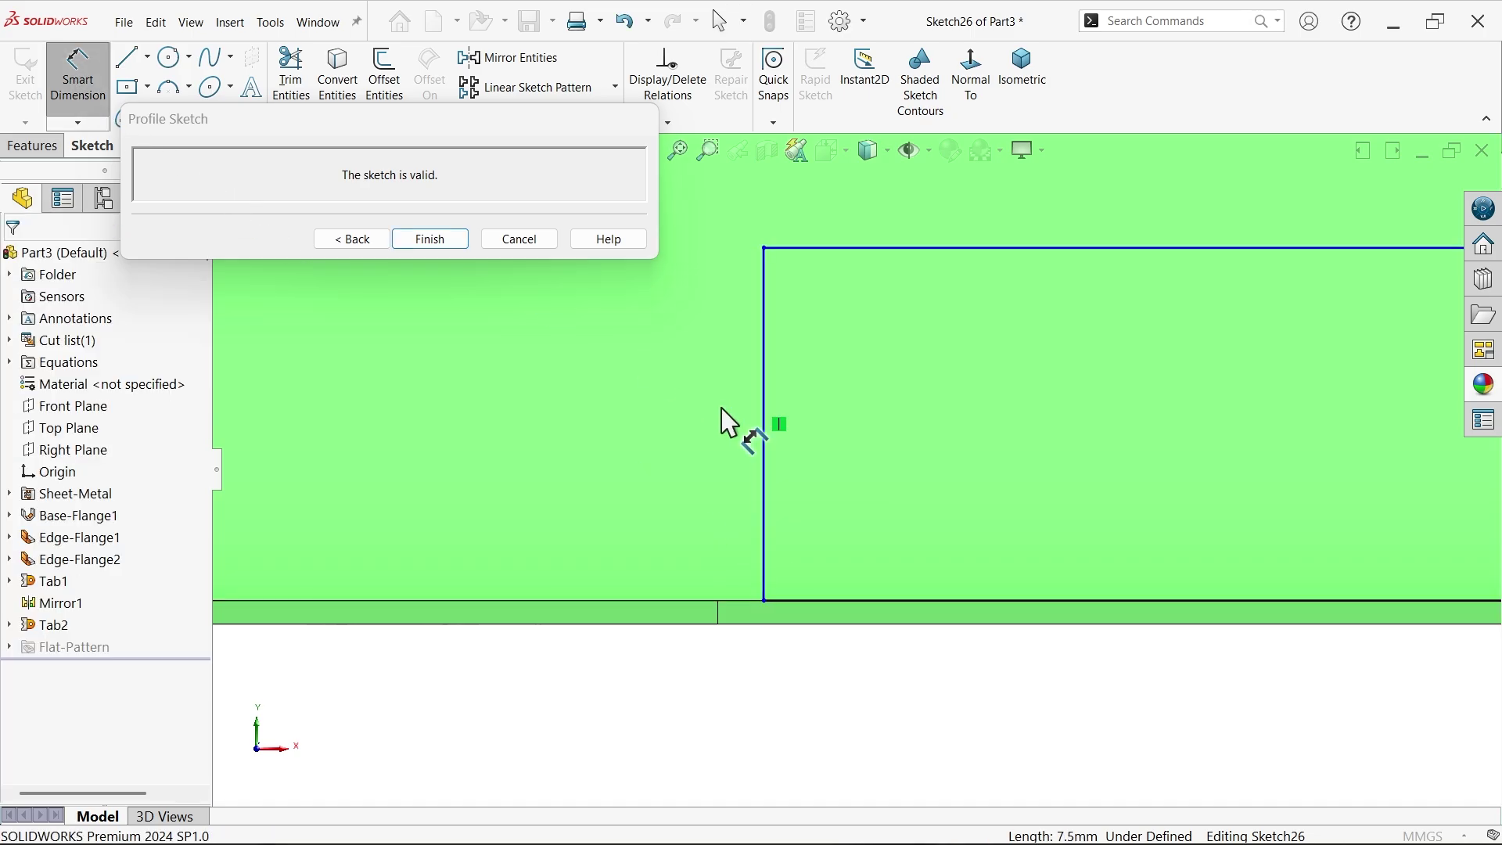
pyautogui.moveTo(770, 530)
pyautogui.mouseDown()
pyautogui.moveTo(754, 603)
pyautogui.moveTo(711, 613)
pyautogui.mouseUp()
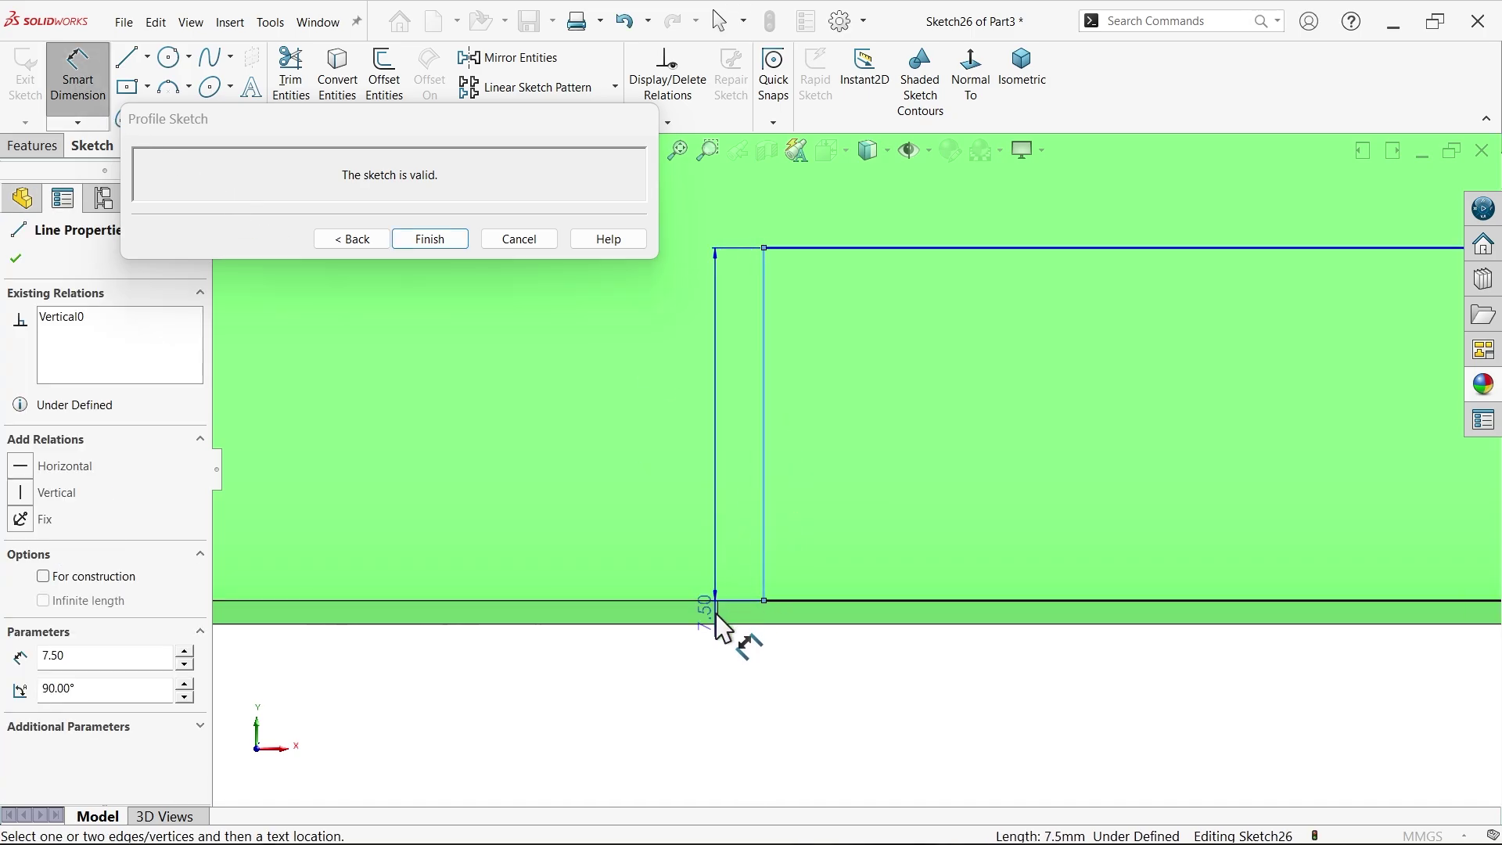
pyautogui.click(718, 599)
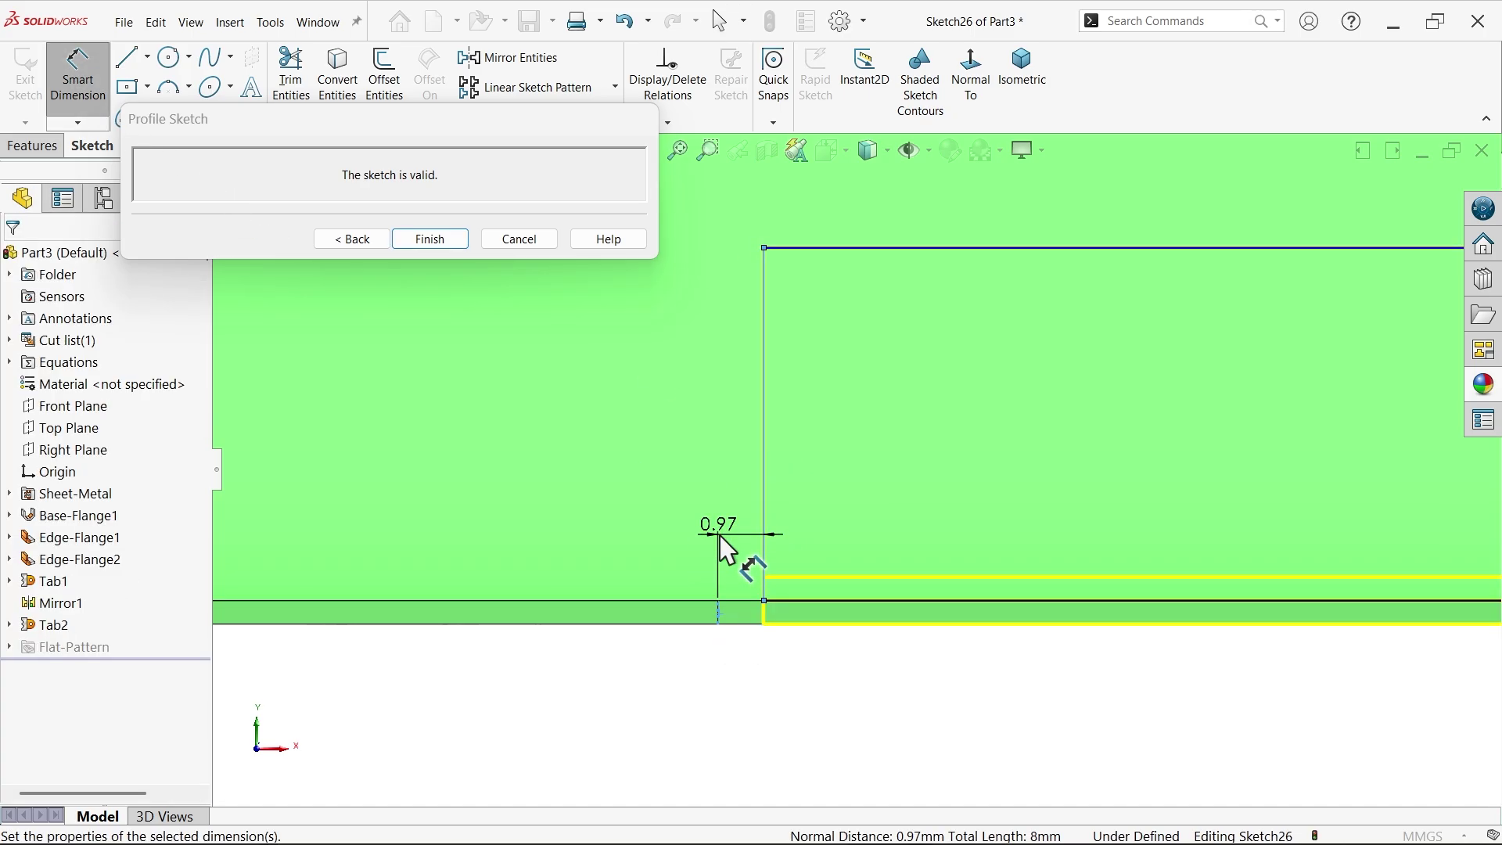
pyautogui.click(723, 548)
pyautogui.write('0.5')
pyautogui.press('Return')
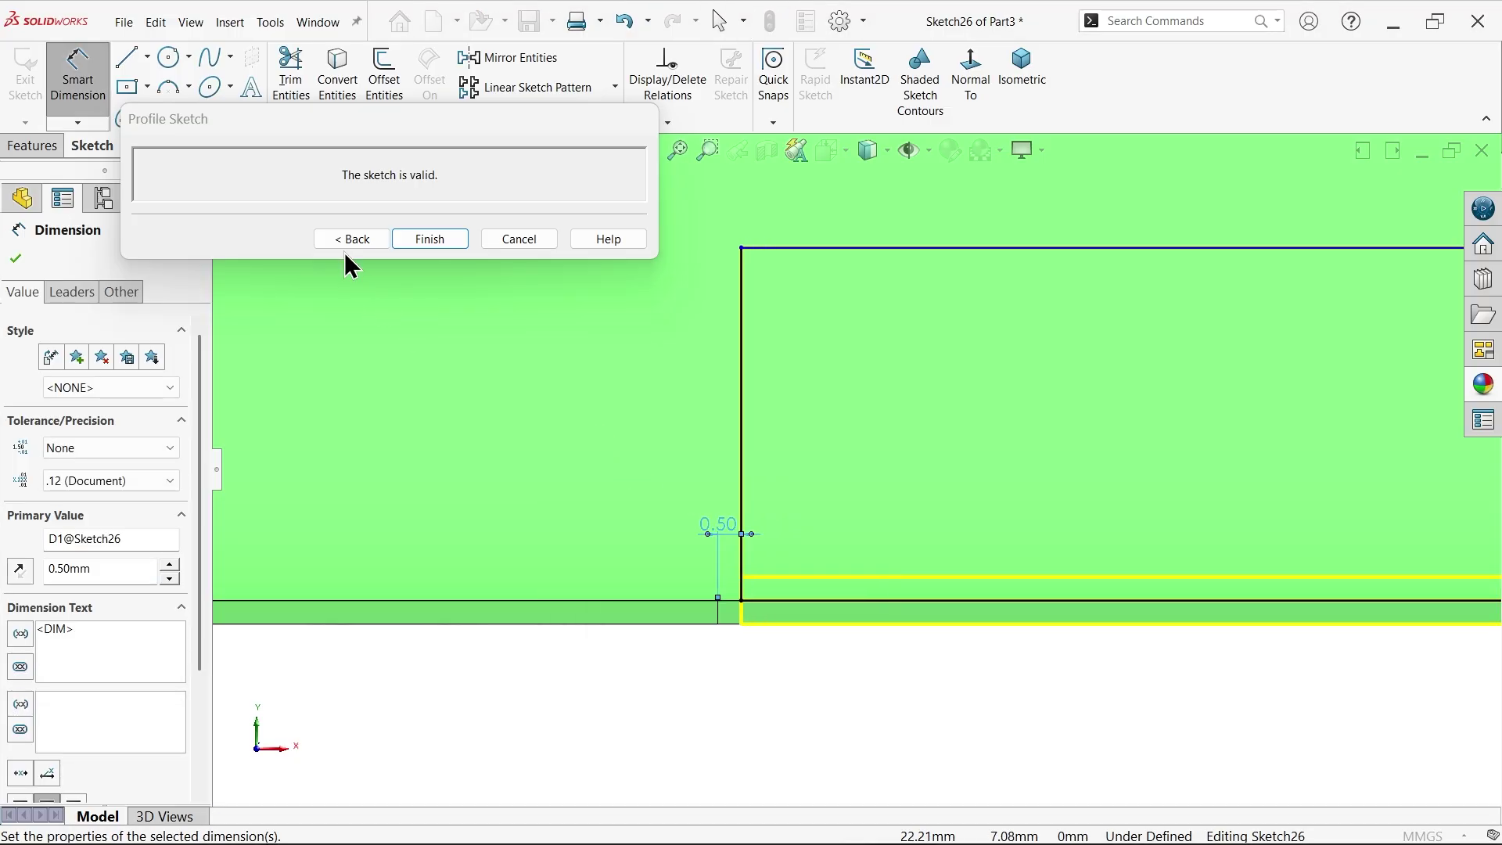
pyautogui.click(344, 238)
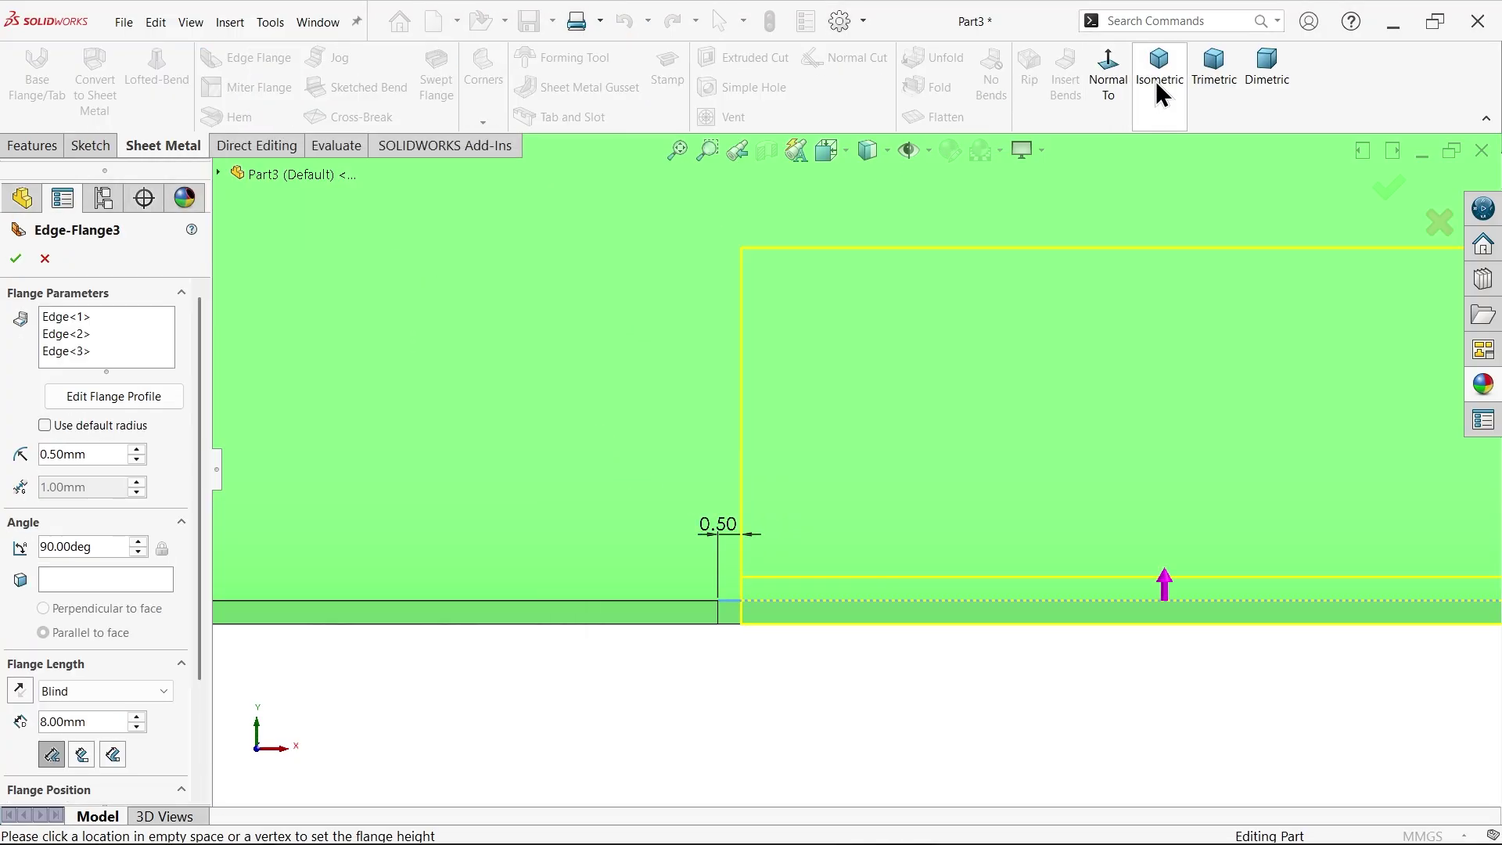
# Step: Set Edge-Flange3's flange position to Material Inside
pyautogui.click(1183, 78)
pyautogui.scroll(-5, 875, 645)
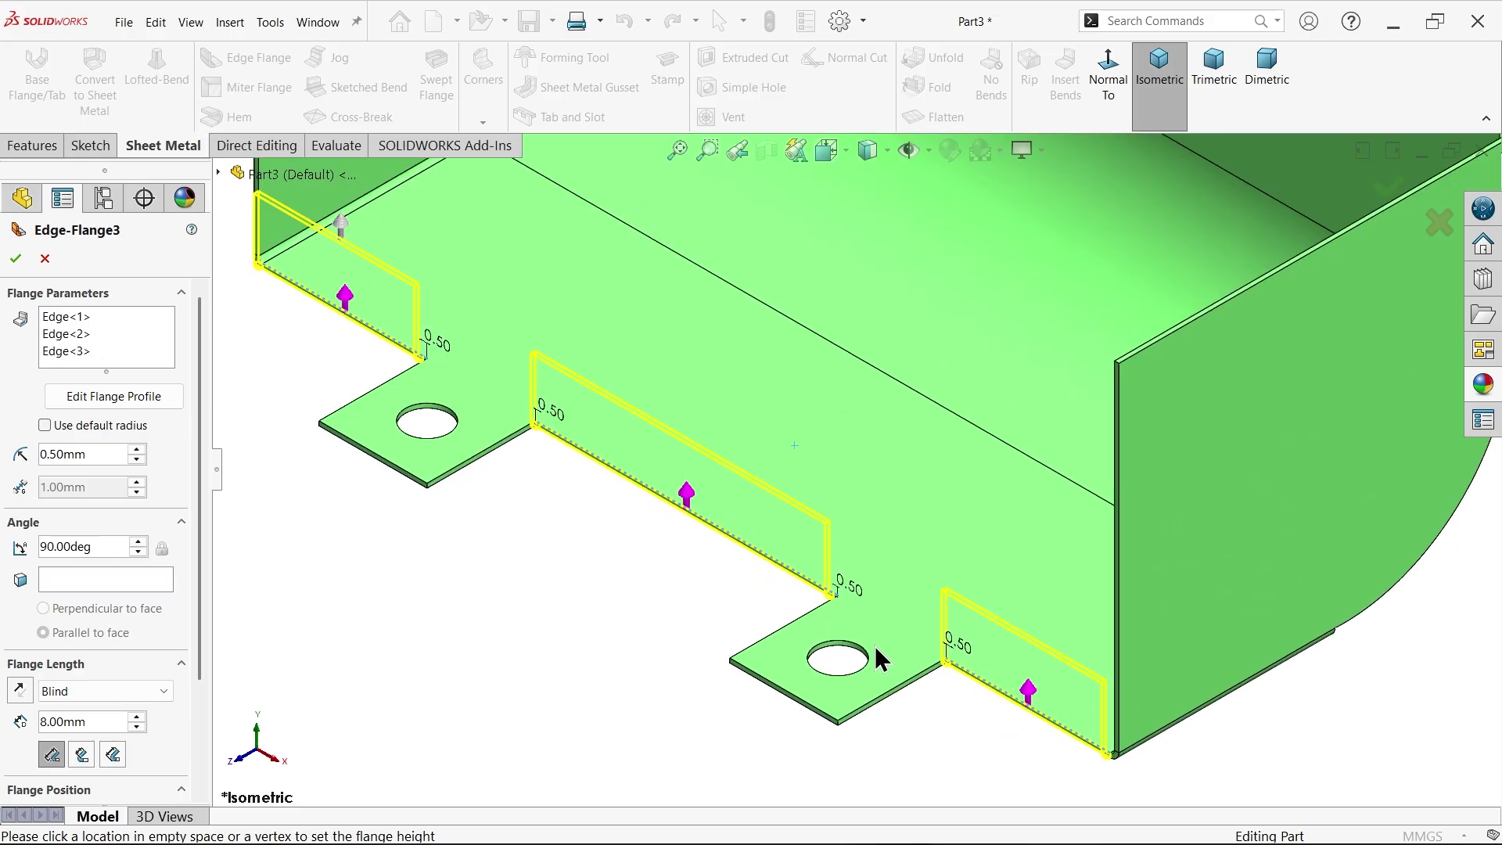
pyautogui.scroll(-3, 823, 588)
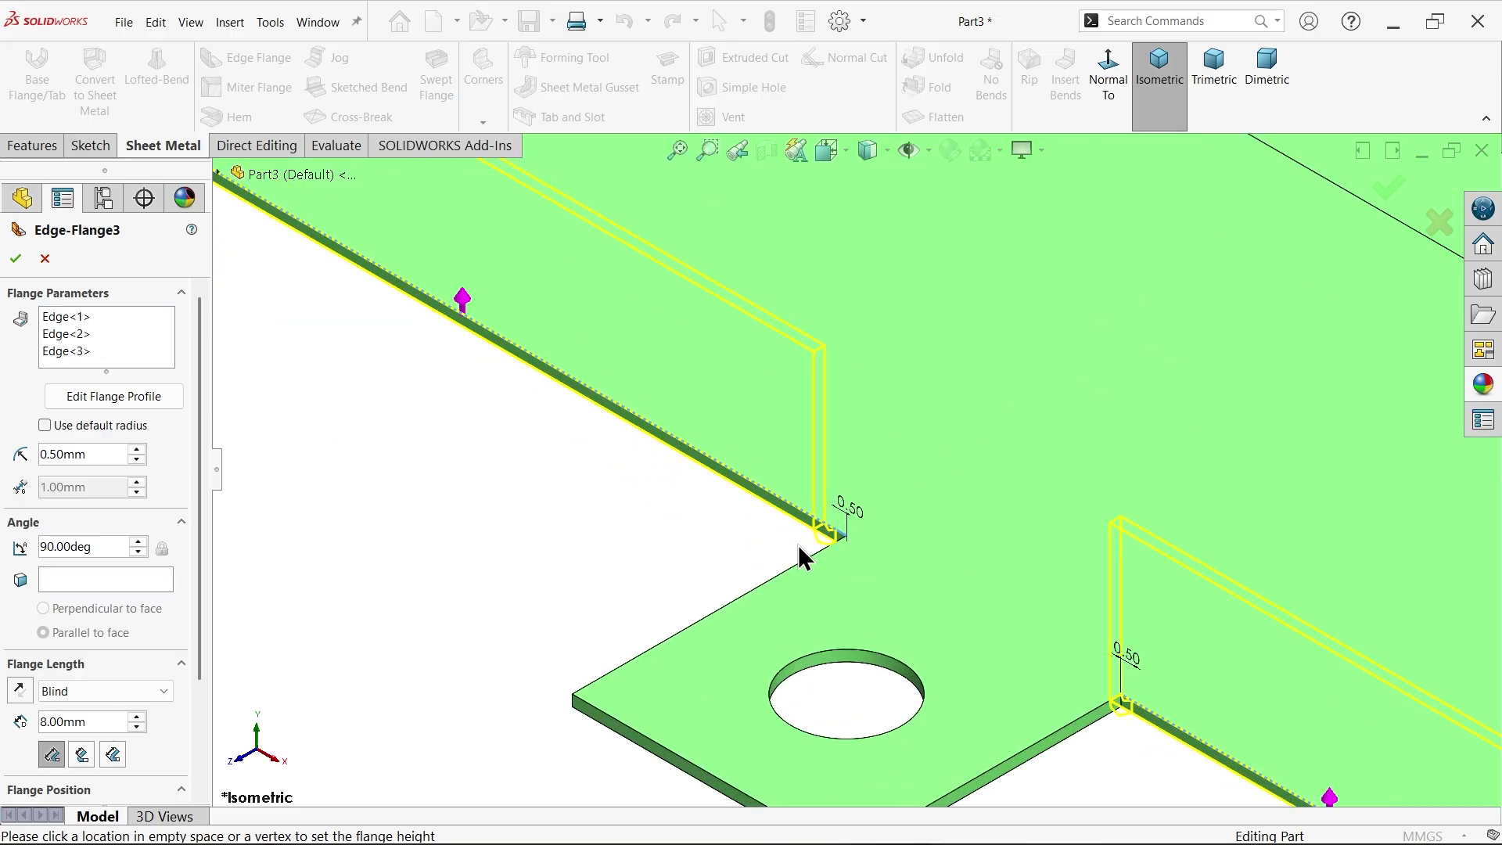
pyautogui.moveTo(708, 555); pyautogui.dragTo(673, 526, button='middle')
pyautogui.moveTo(199, 571); pyautogui.dragTo(188, 681)
pyautogui.click(49, 678)
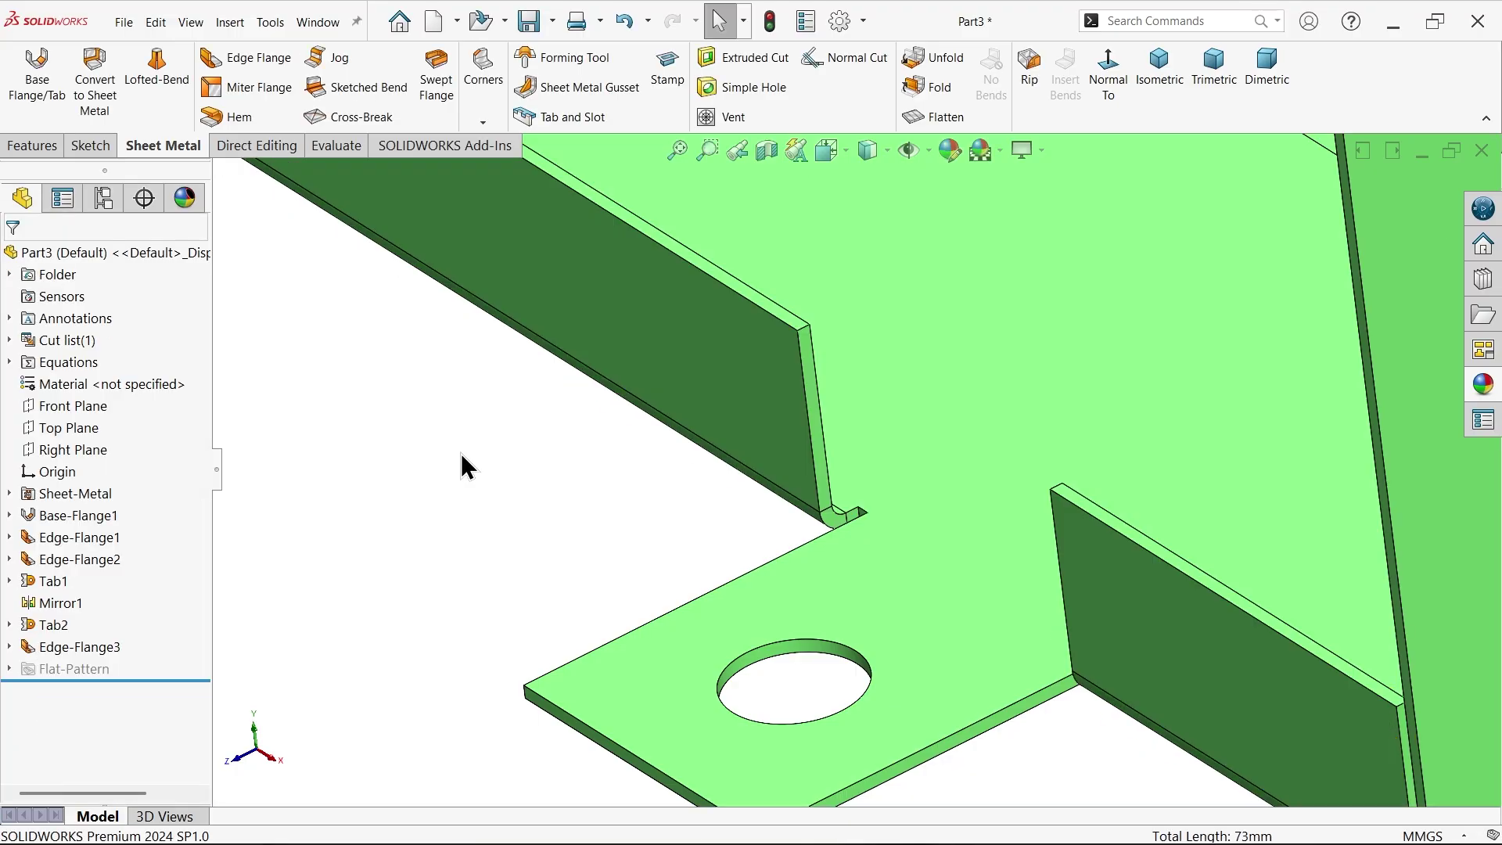
# Step: Check the new flange corner edge's length, then restore the isometric view
pyautogui.moveTo(660, 481); pyautogui.dragTo(816, 532, button='middle')
pyautogui.scroll(-4, 817, 532)
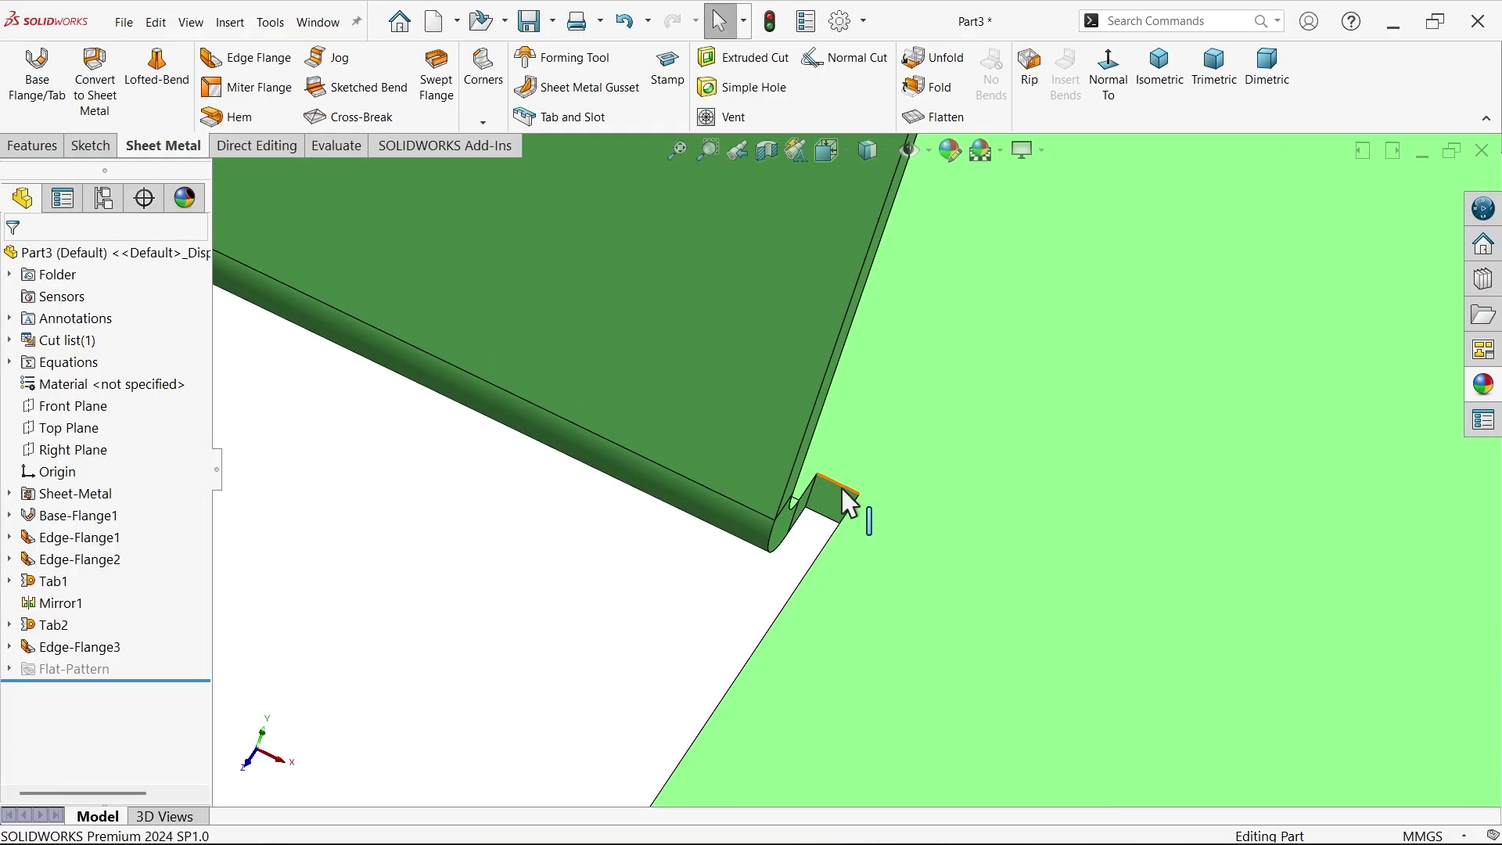
pyautogui.click(848, 503)
pyautogui.click(644, 597)
pyautogui.scroll(5, 620, 597)
pyautogui.scroll(-3, 479, 312)
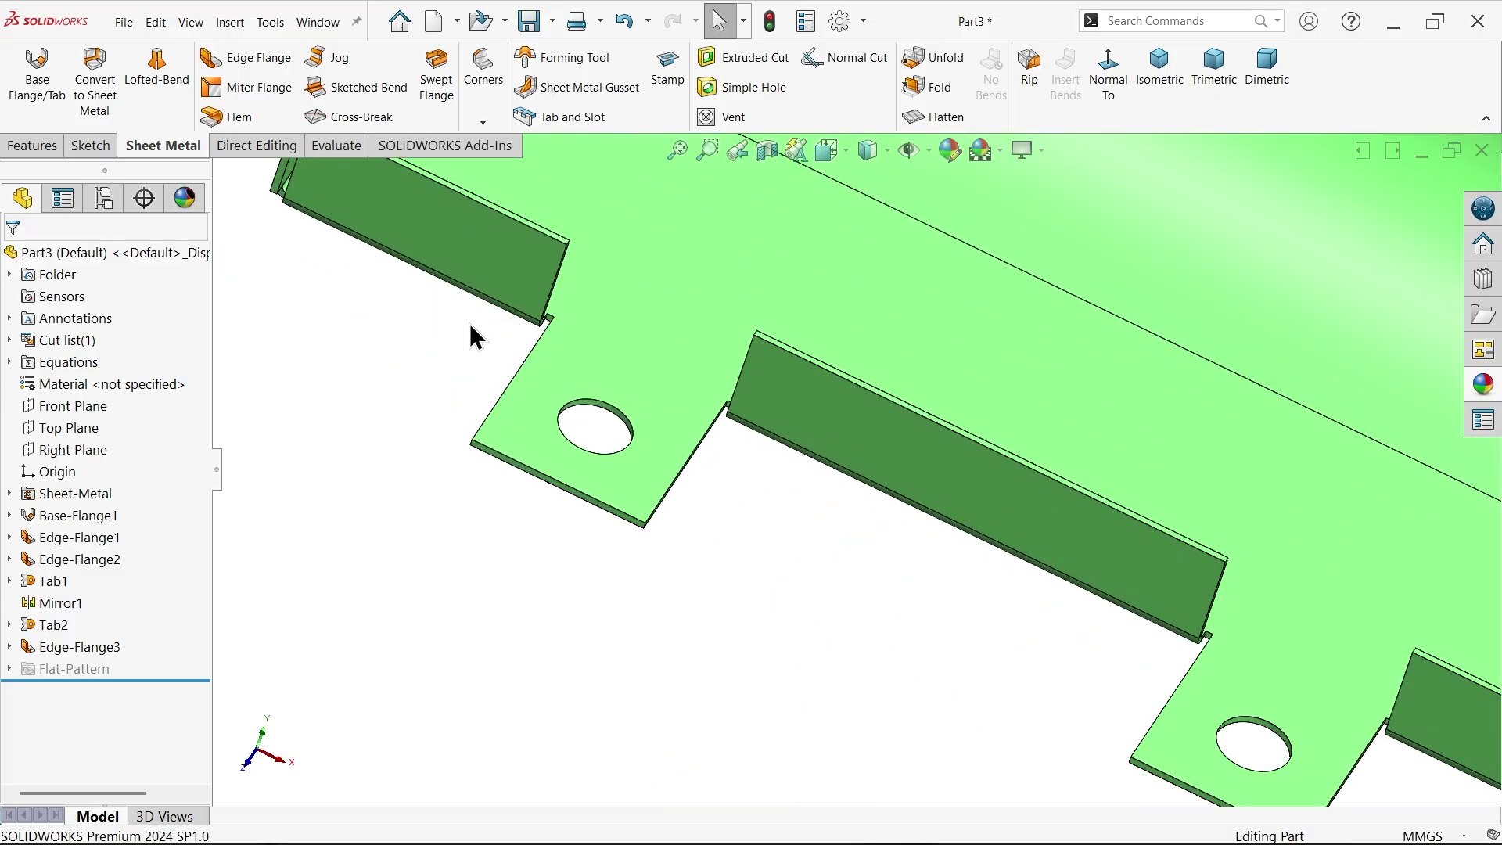
pyautogui.click(1161, 78)
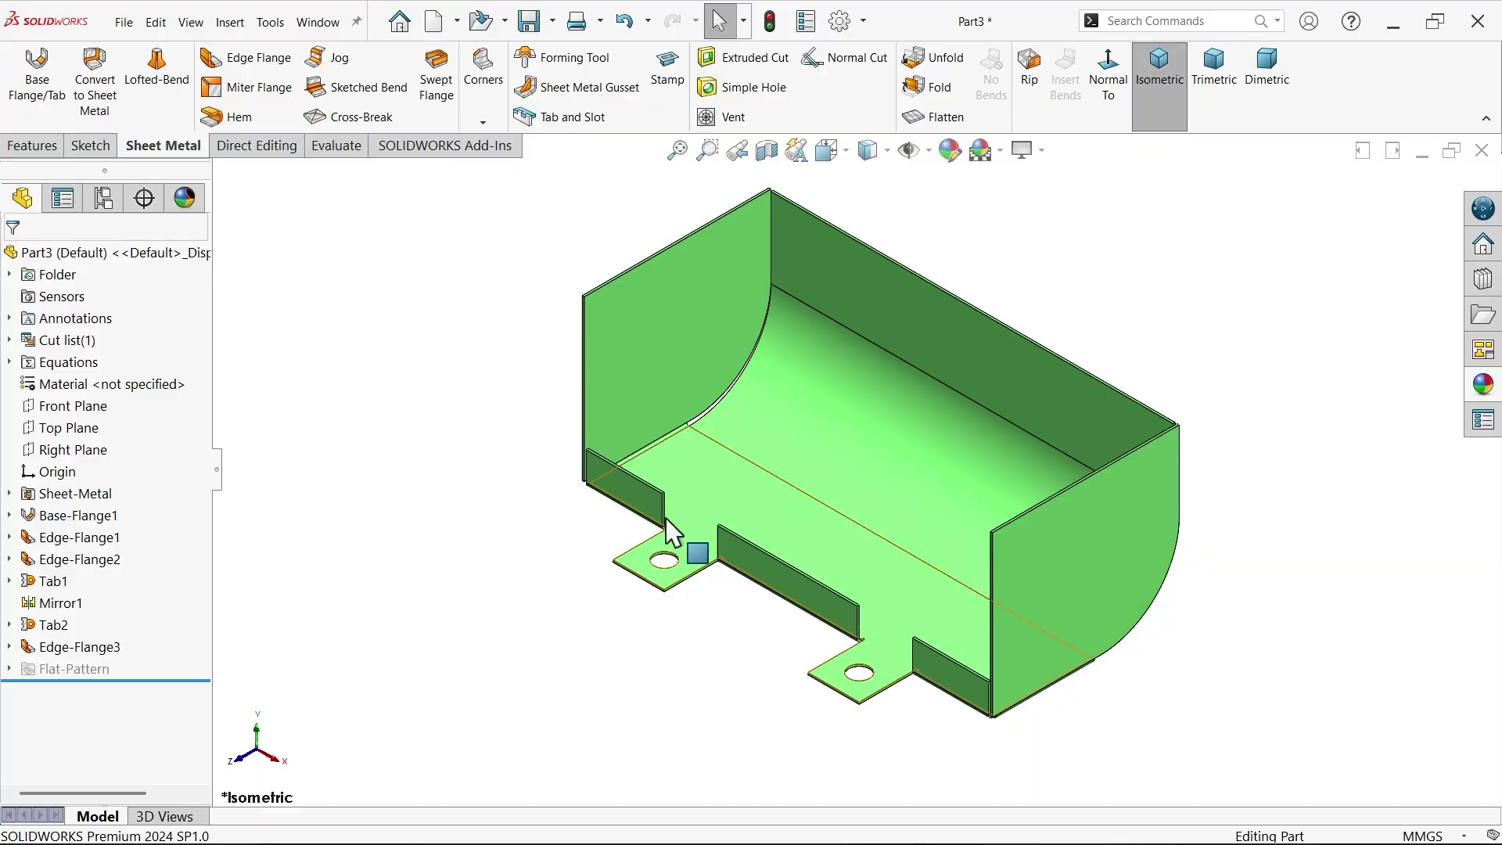
pyautogui.hotkey('alt', 'Tab')
# Step: Zoom the reference drawing to read the Gap=0.2, 0.5 mm insets and 8 mm flanges
pyautogui.scroll(5, 422, 647)
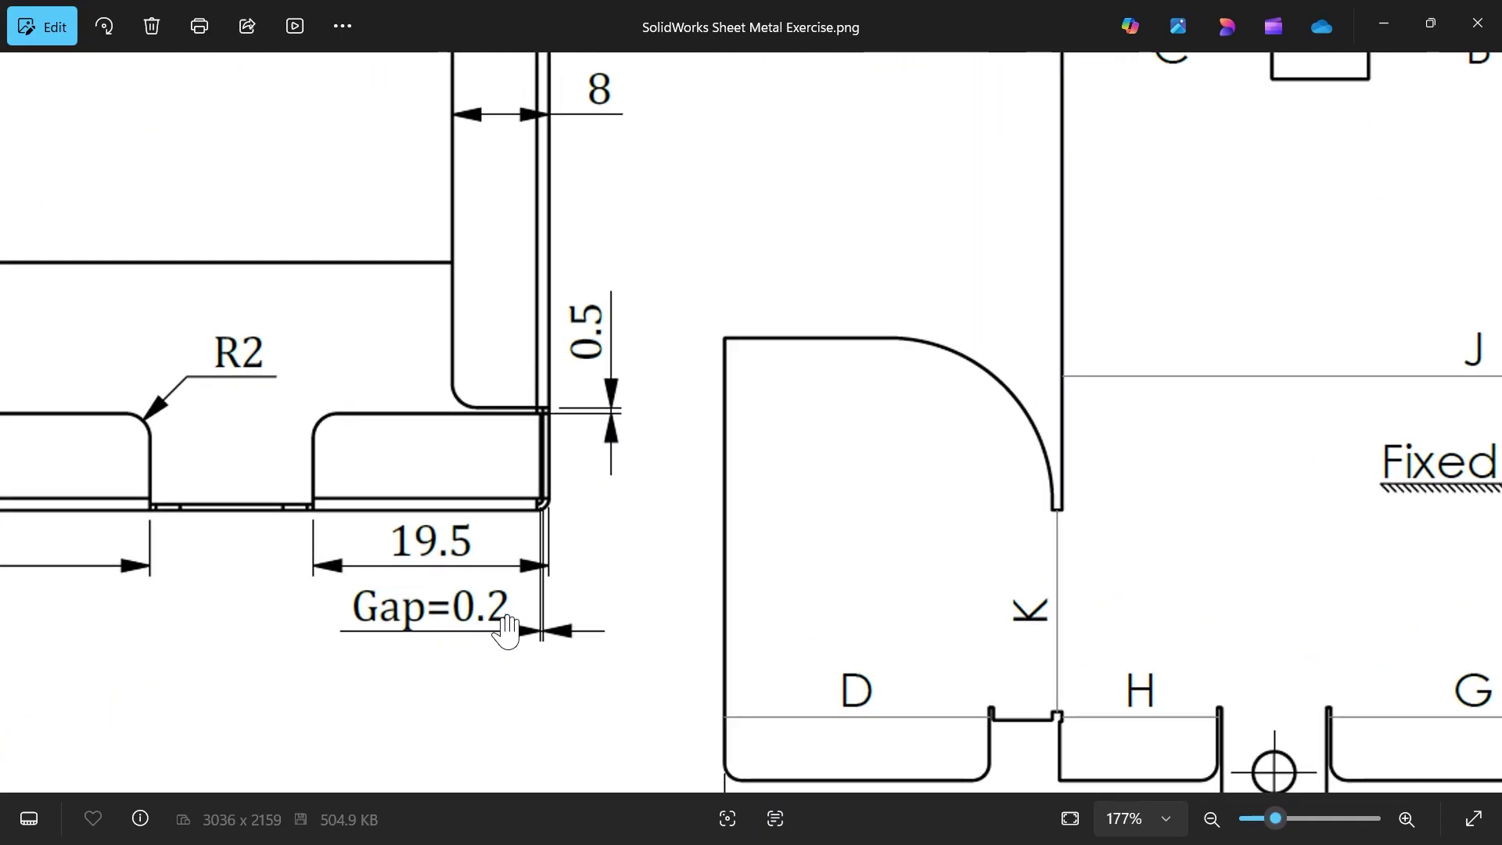
pyautogui.scroll(-5, 543, 494)
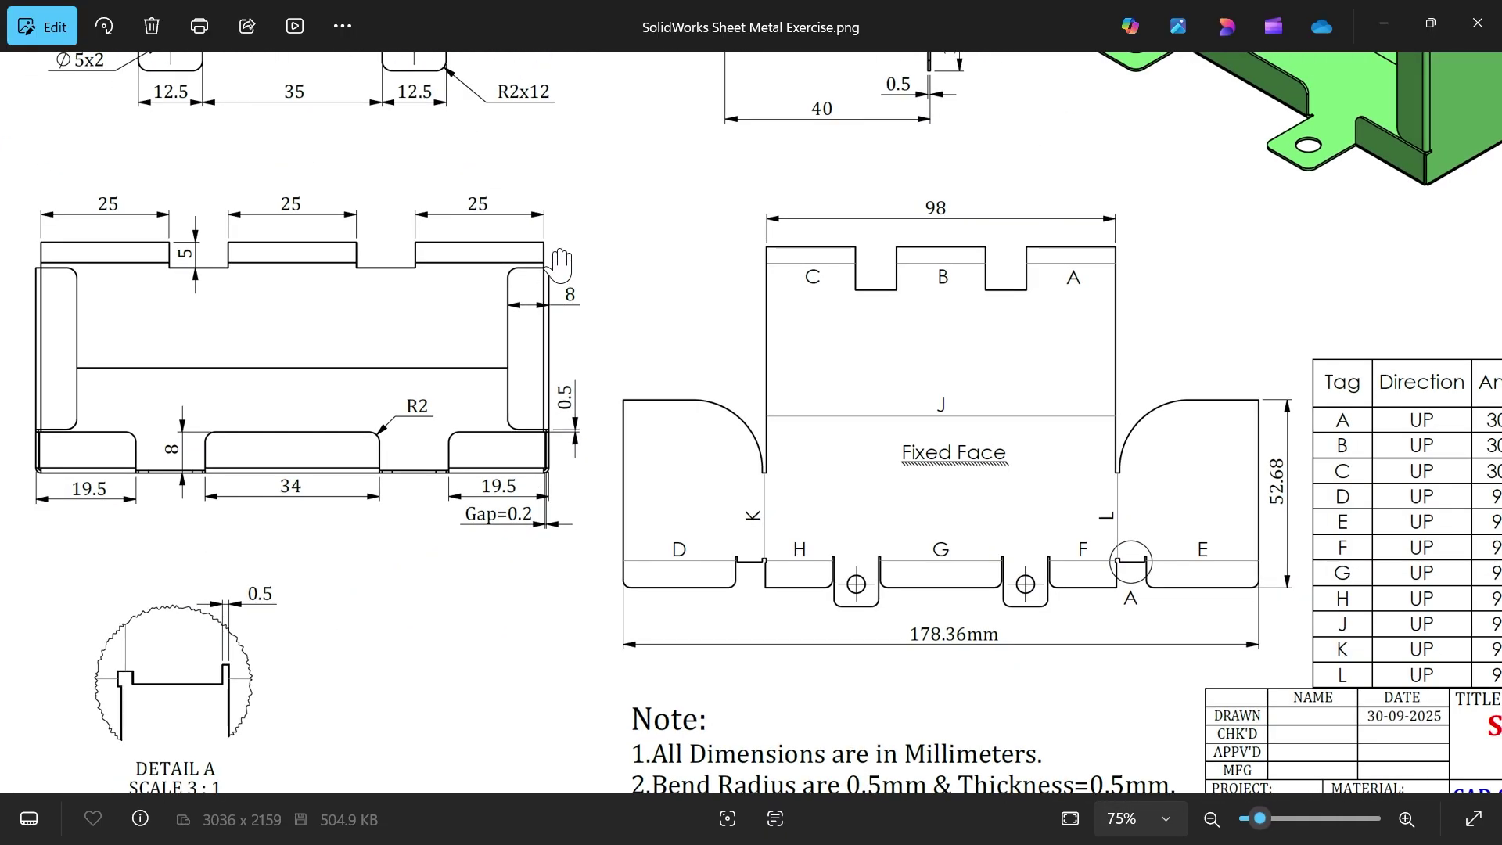
pyautogui.scroll(3, 524, 447)
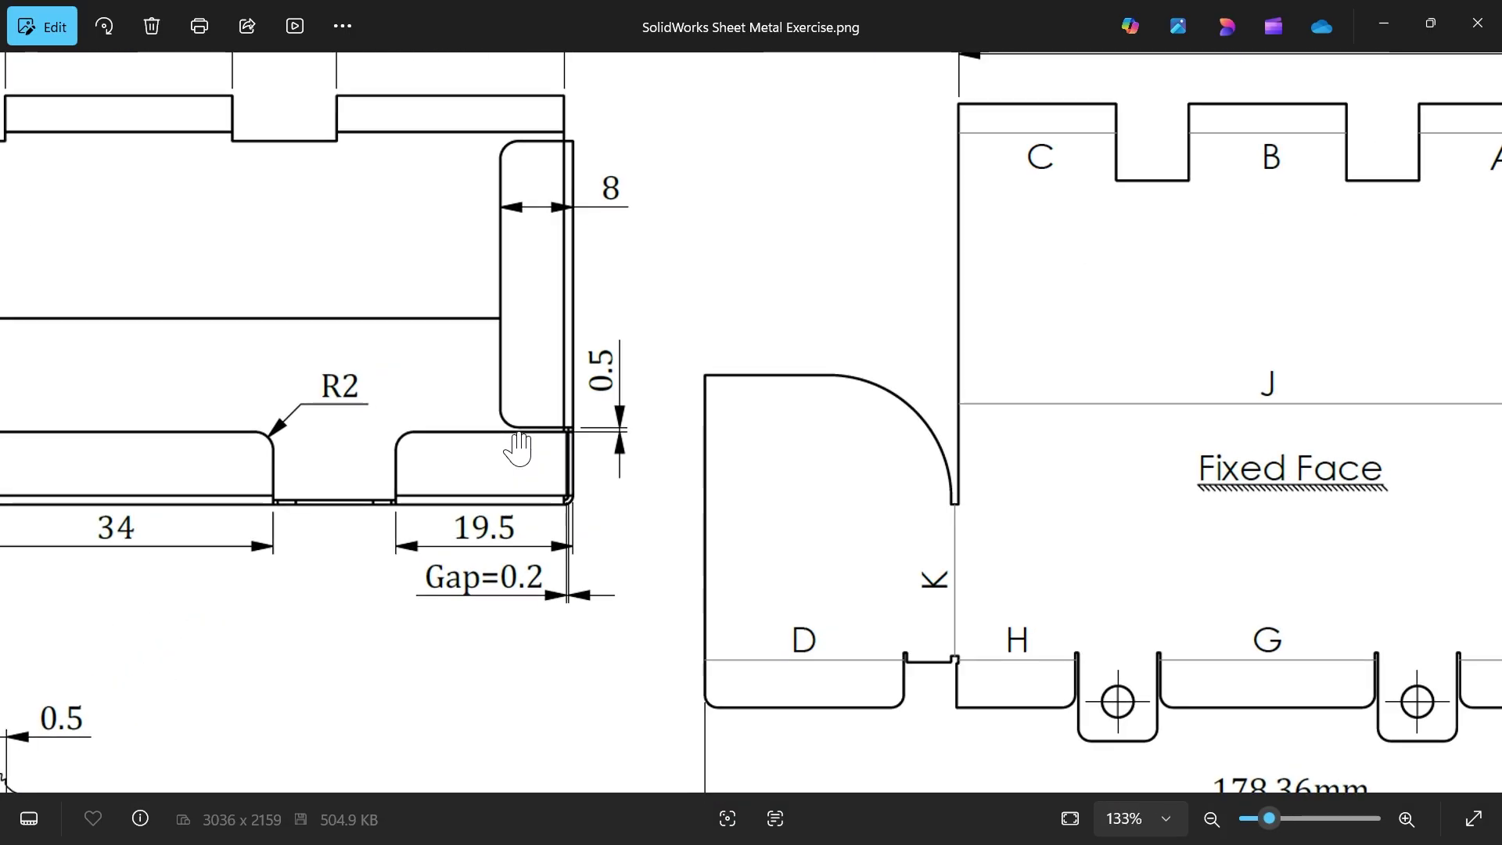
pyautogui.scroll(-2, 546, 436)
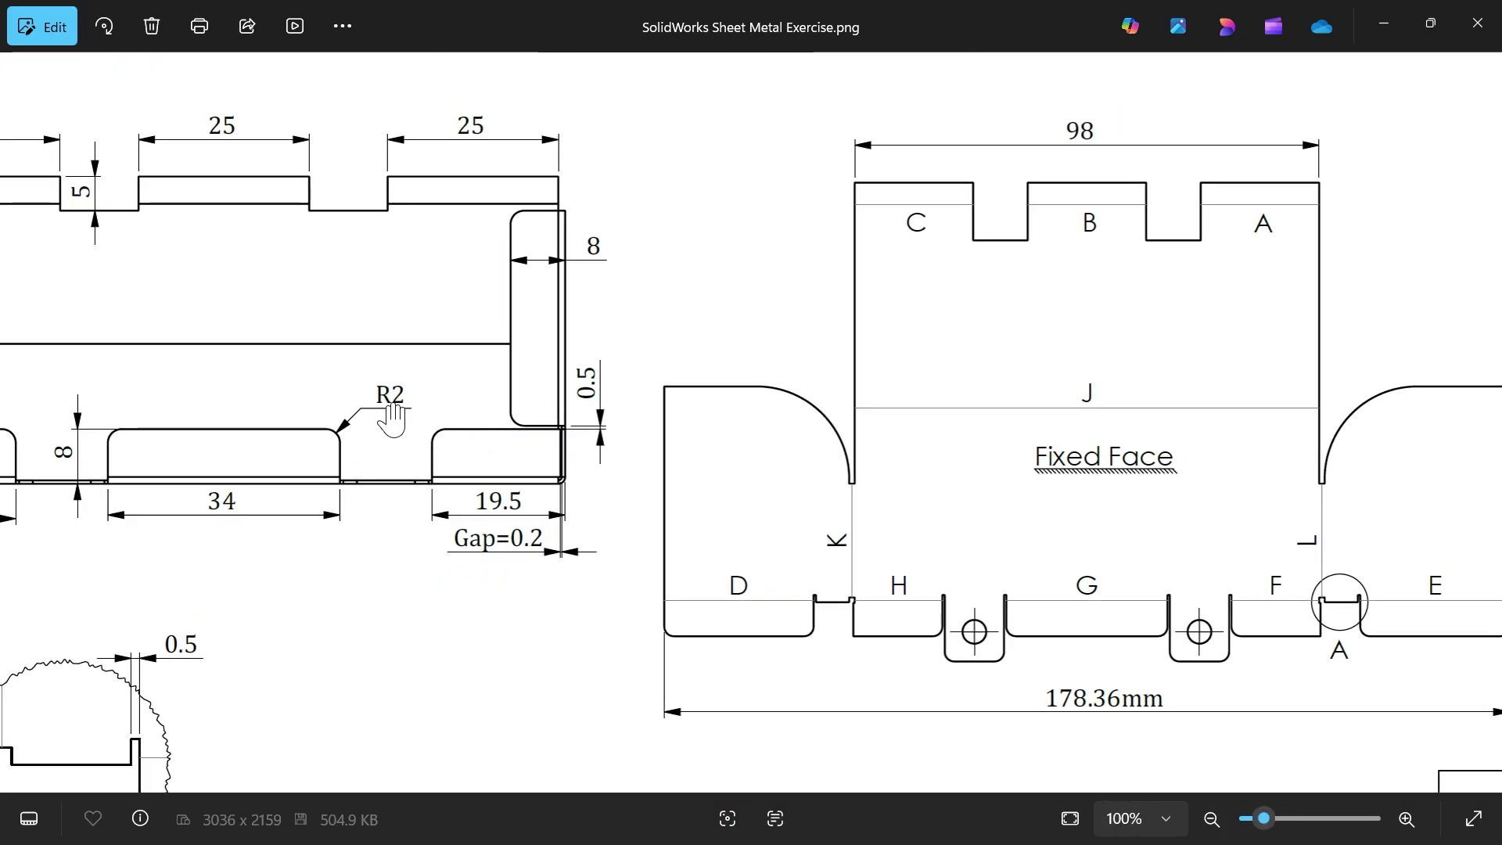
# Step: Return to the model, orbit to the end corner, and start a Closed Corner feature
pyautogui.click(1383, 24)
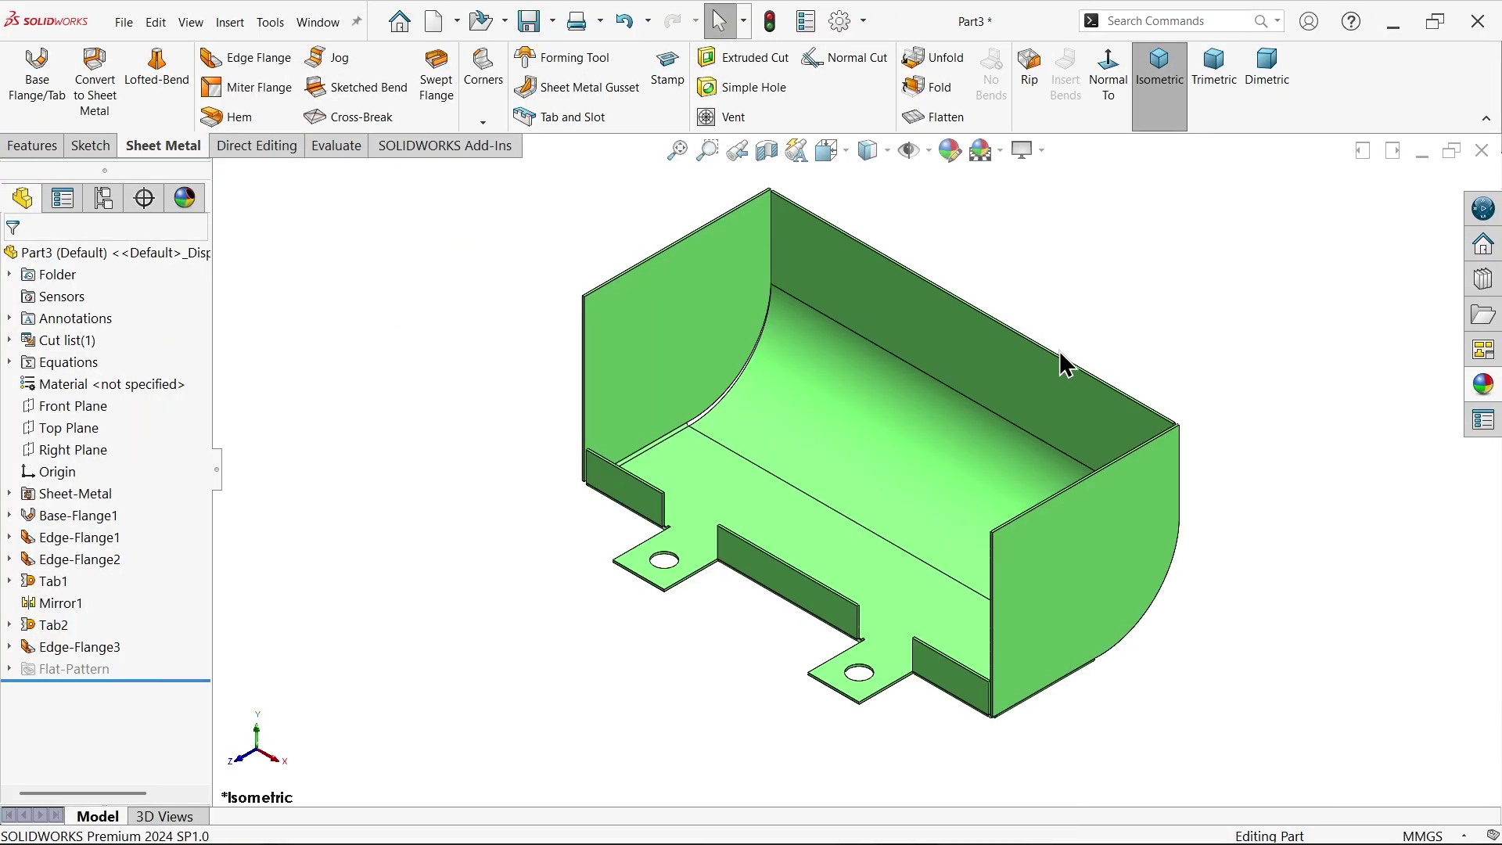
pyautogui.scroll(-5, 931, 638)
pyautogui.scroll(-2, 931, 638)
pyautogui.moveTo(865, 537); pyautogui.dragTo(949, 518, button='middle')
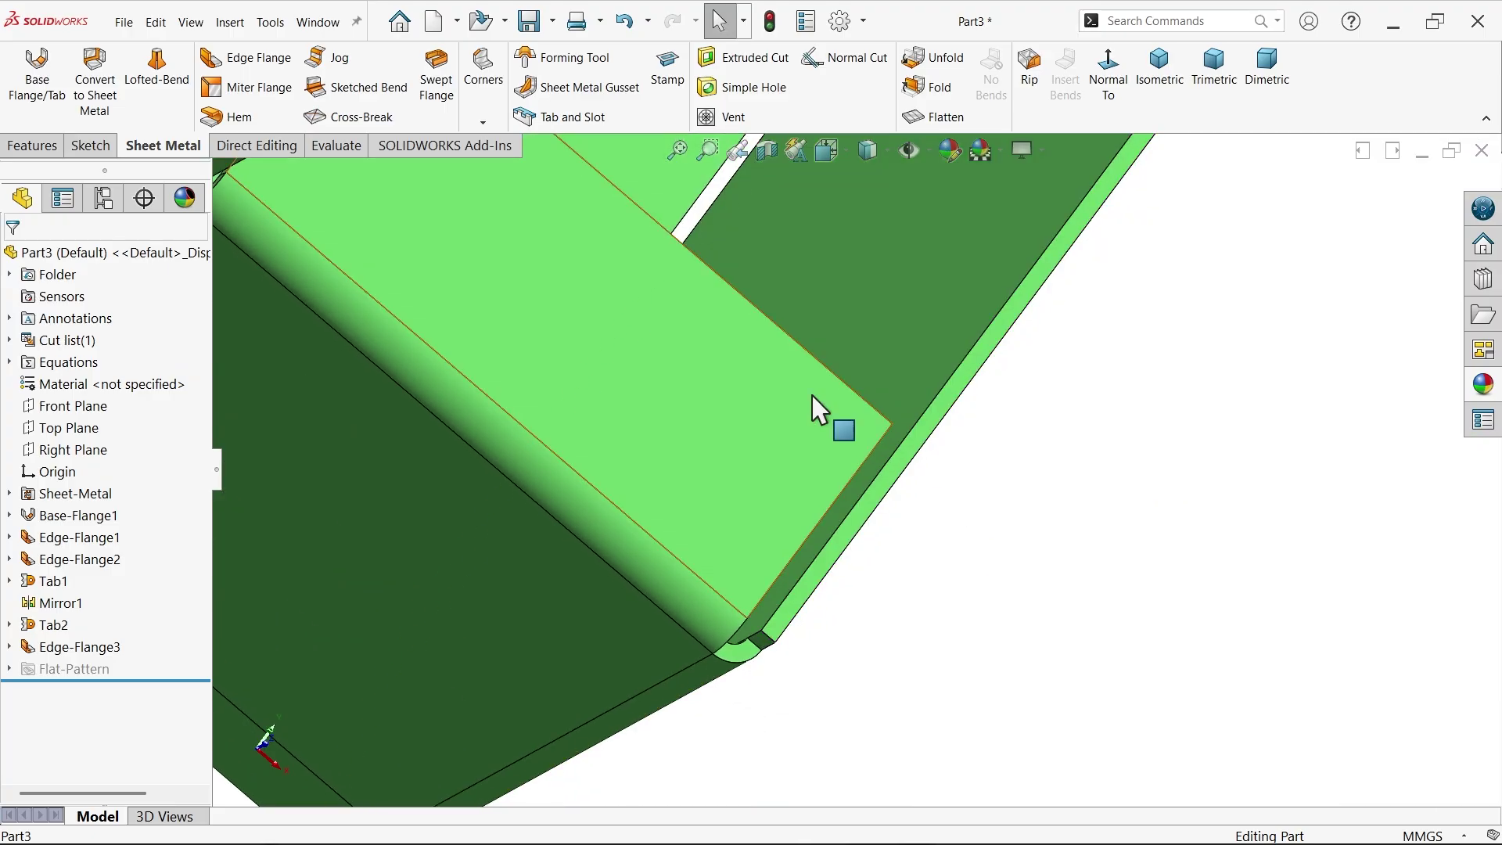
pyautogui.click(481, 124)
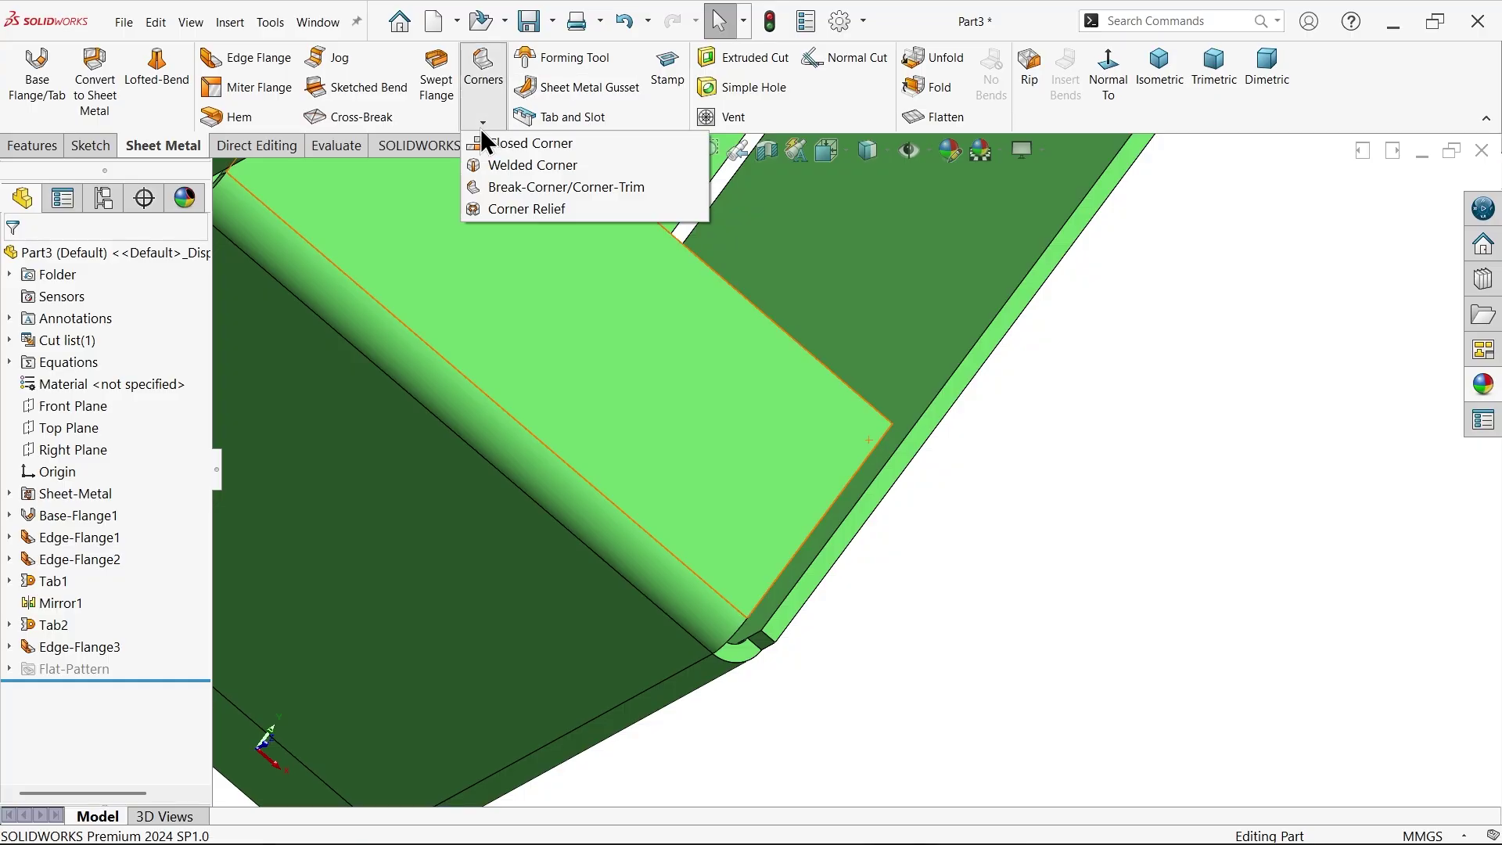
pyautogui.click(529, 145)
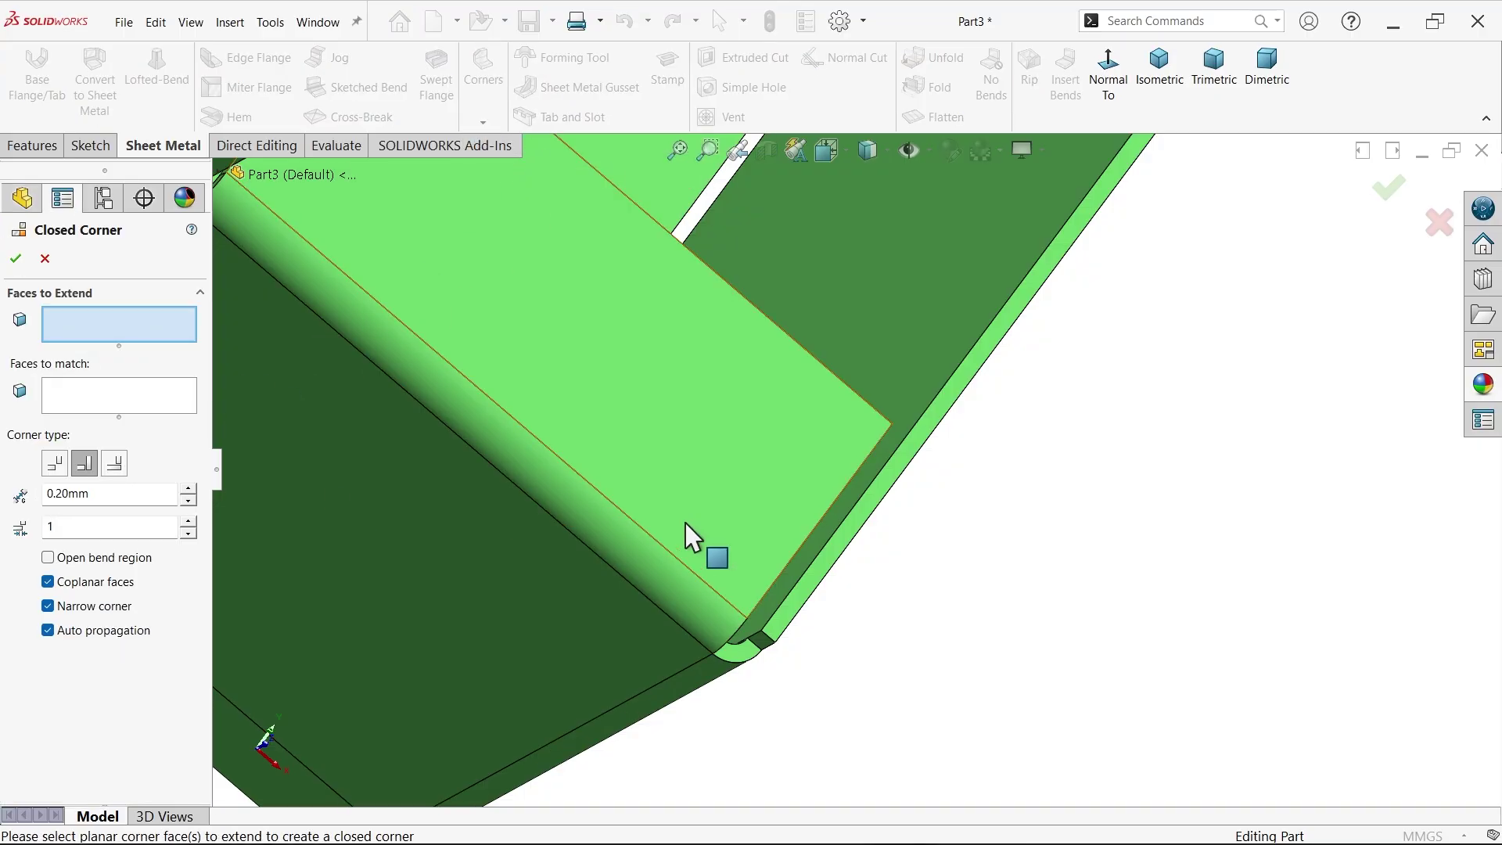
# Step: Pick the end flange faces at both corners as the faces to extend
pyautogui.moveTo(892, 526); pyautogui.dragTo(845, 530, button='middle')
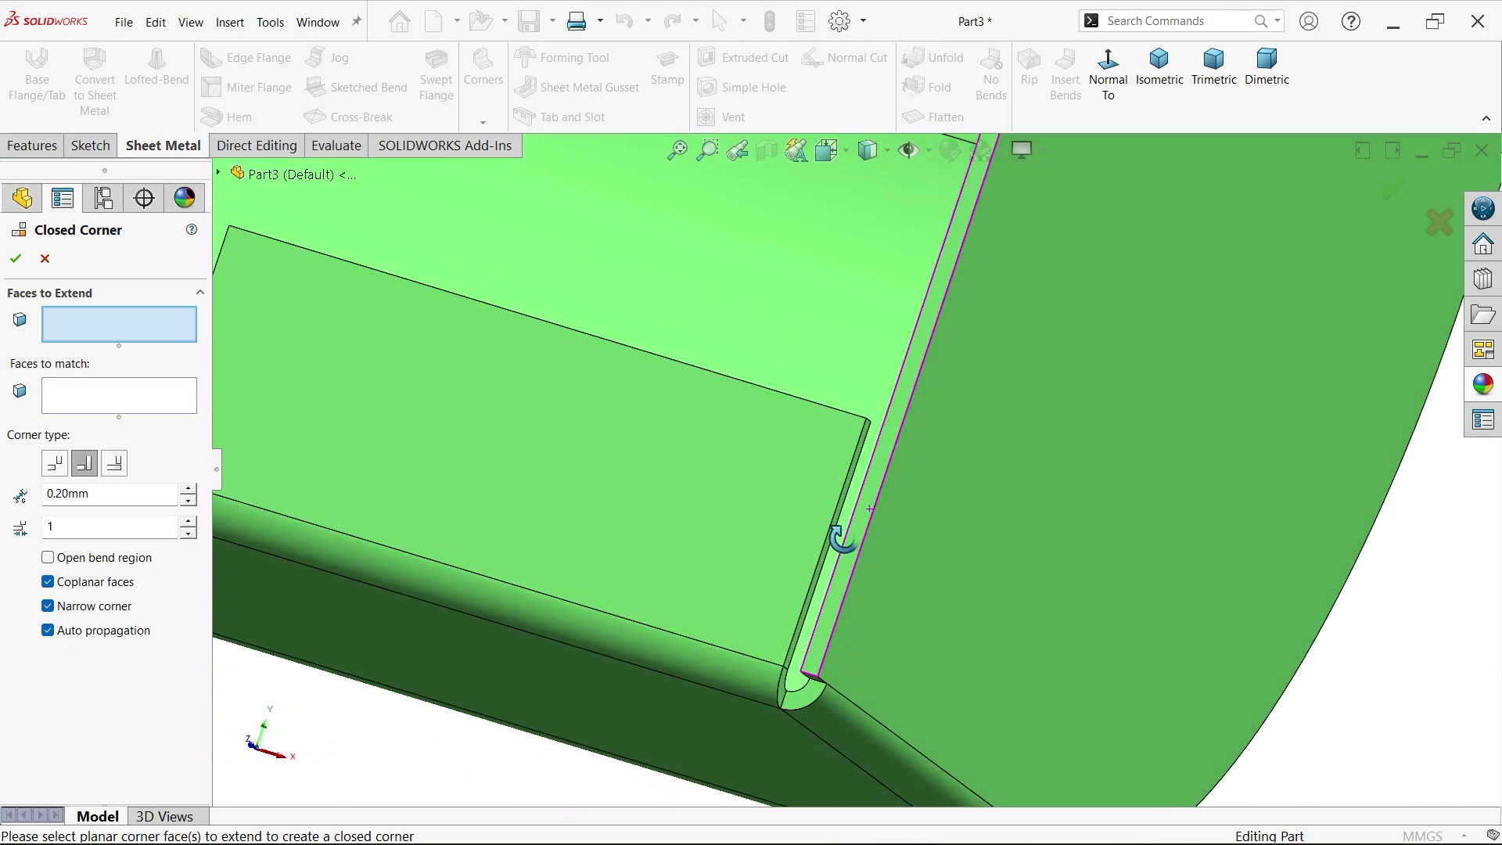
pyautogui.click(853, 526)
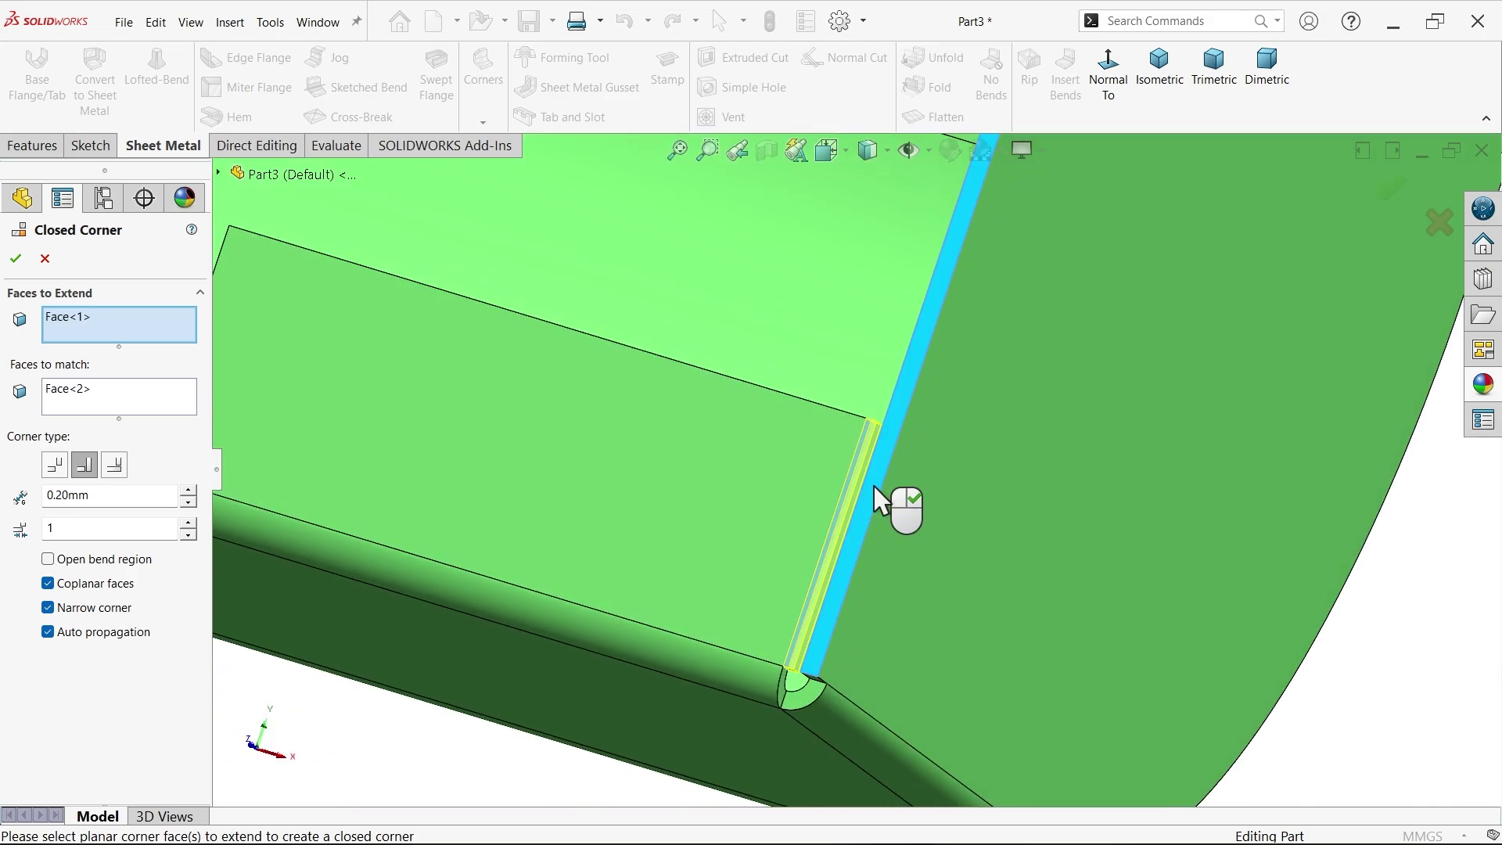
pyautogui.scroll(-4, 878, 486)
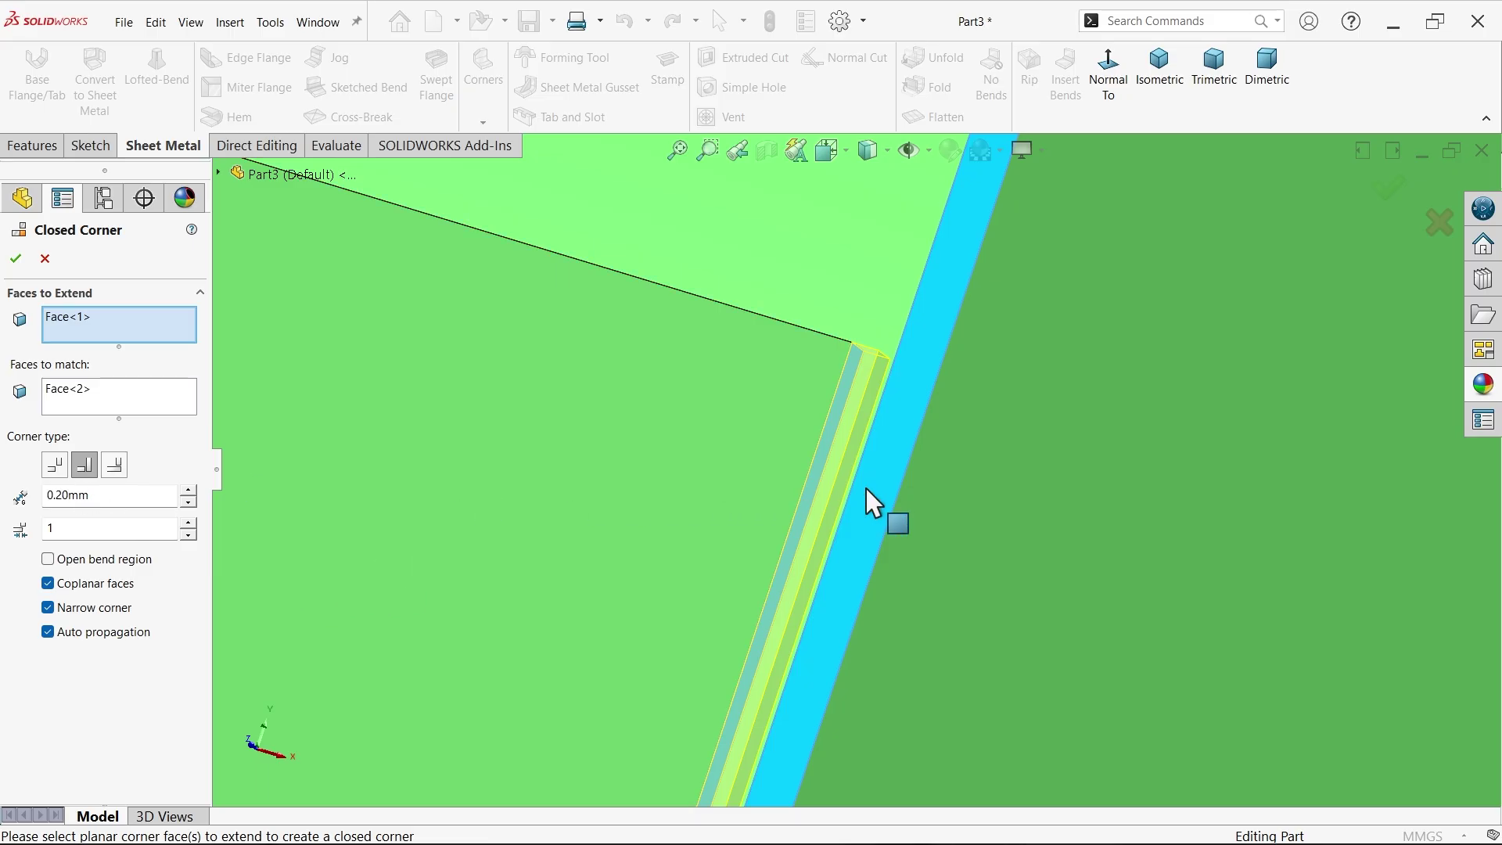
pyautogui.scroll(5, 721, 462)
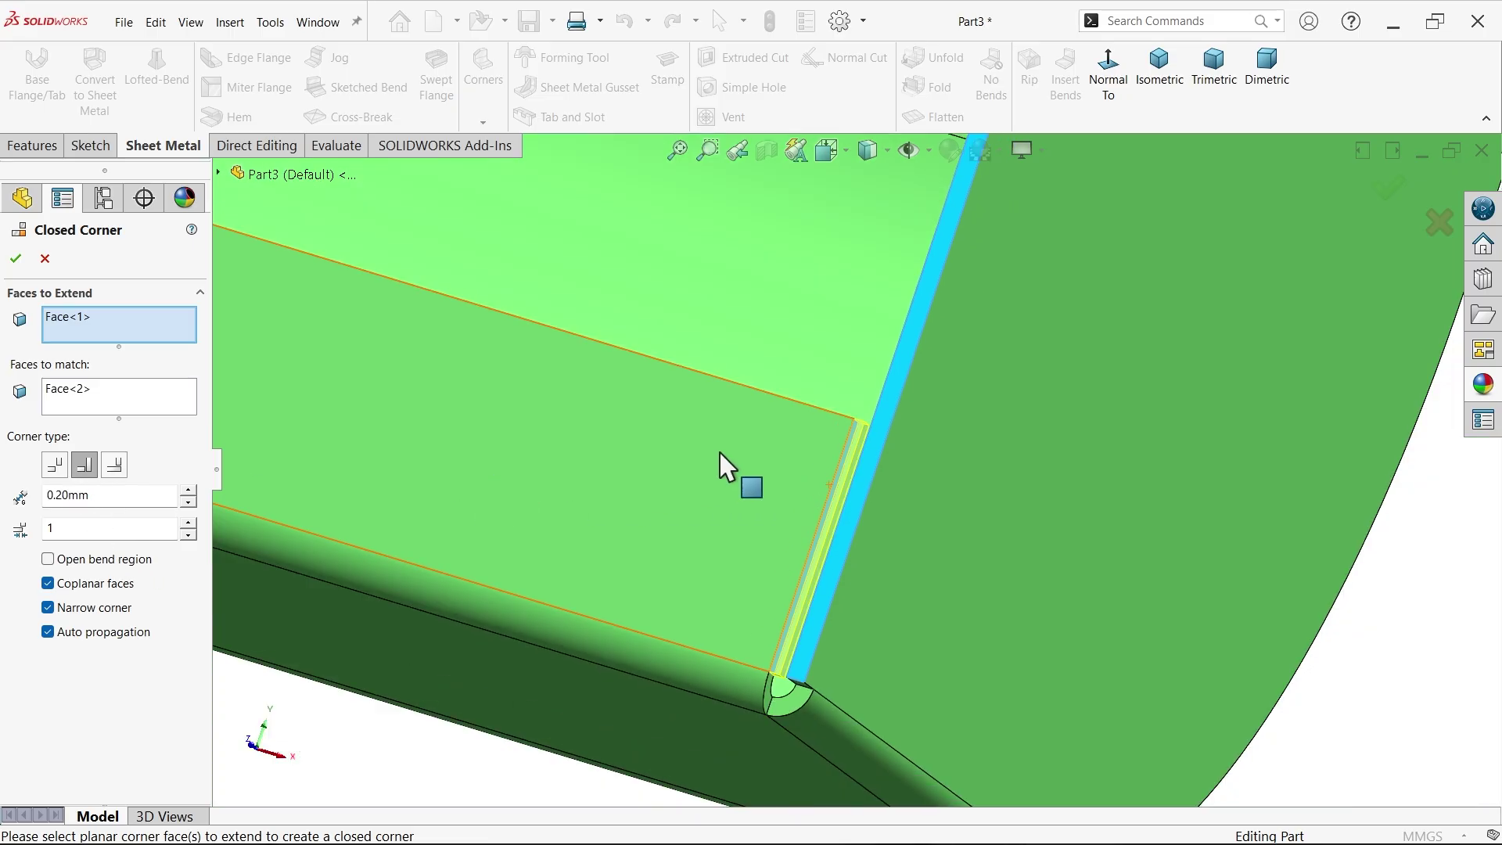
pyautogui.scroll(2, 493, 335)
pyautogui.scroll(2, 493, 336)
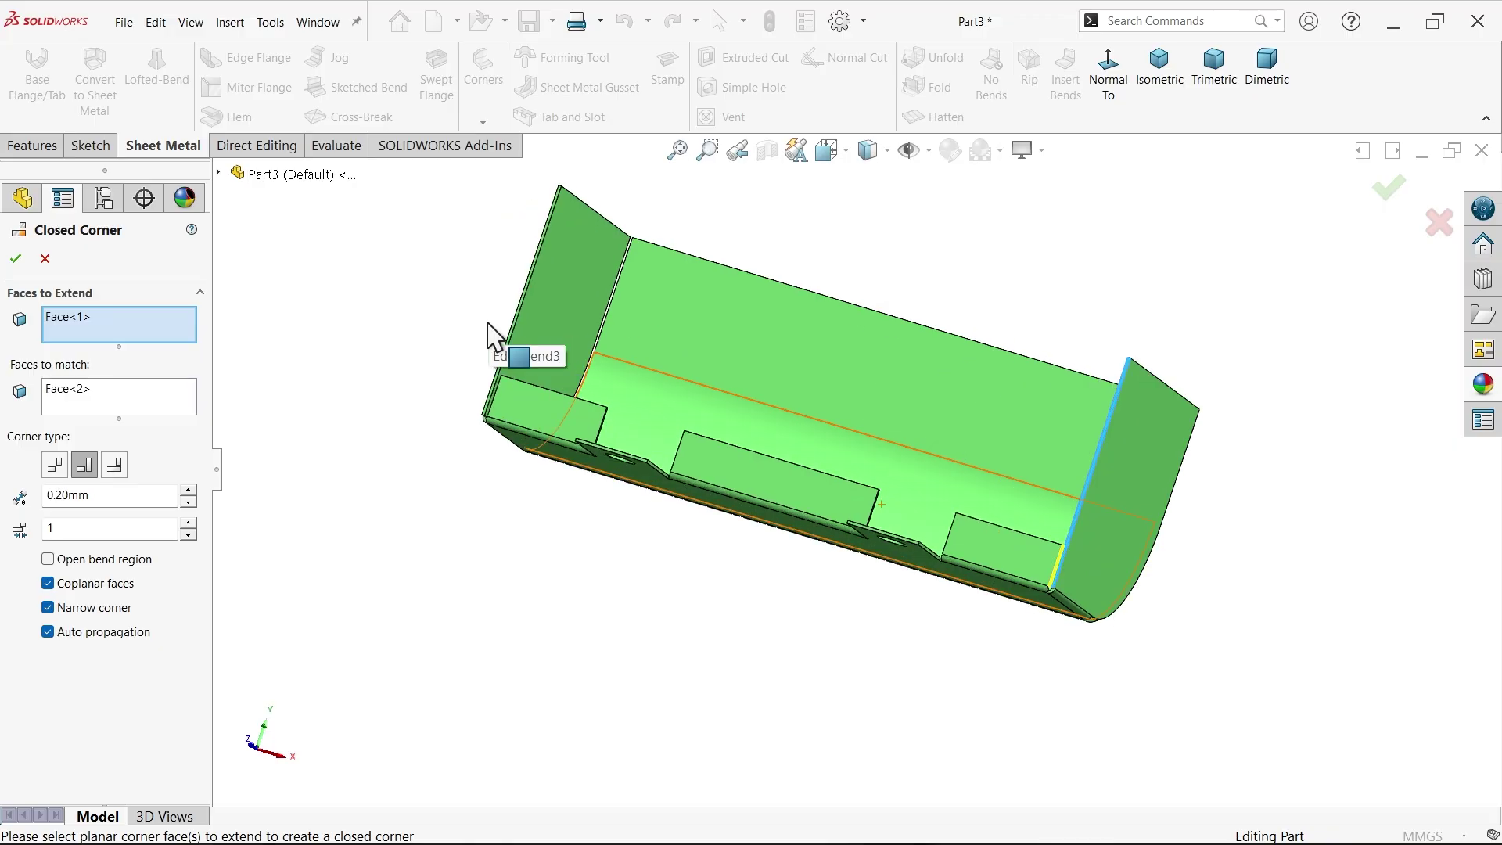
pyautogui.scroll(-10, 660, 518)
pyautogui.click(696, 538)
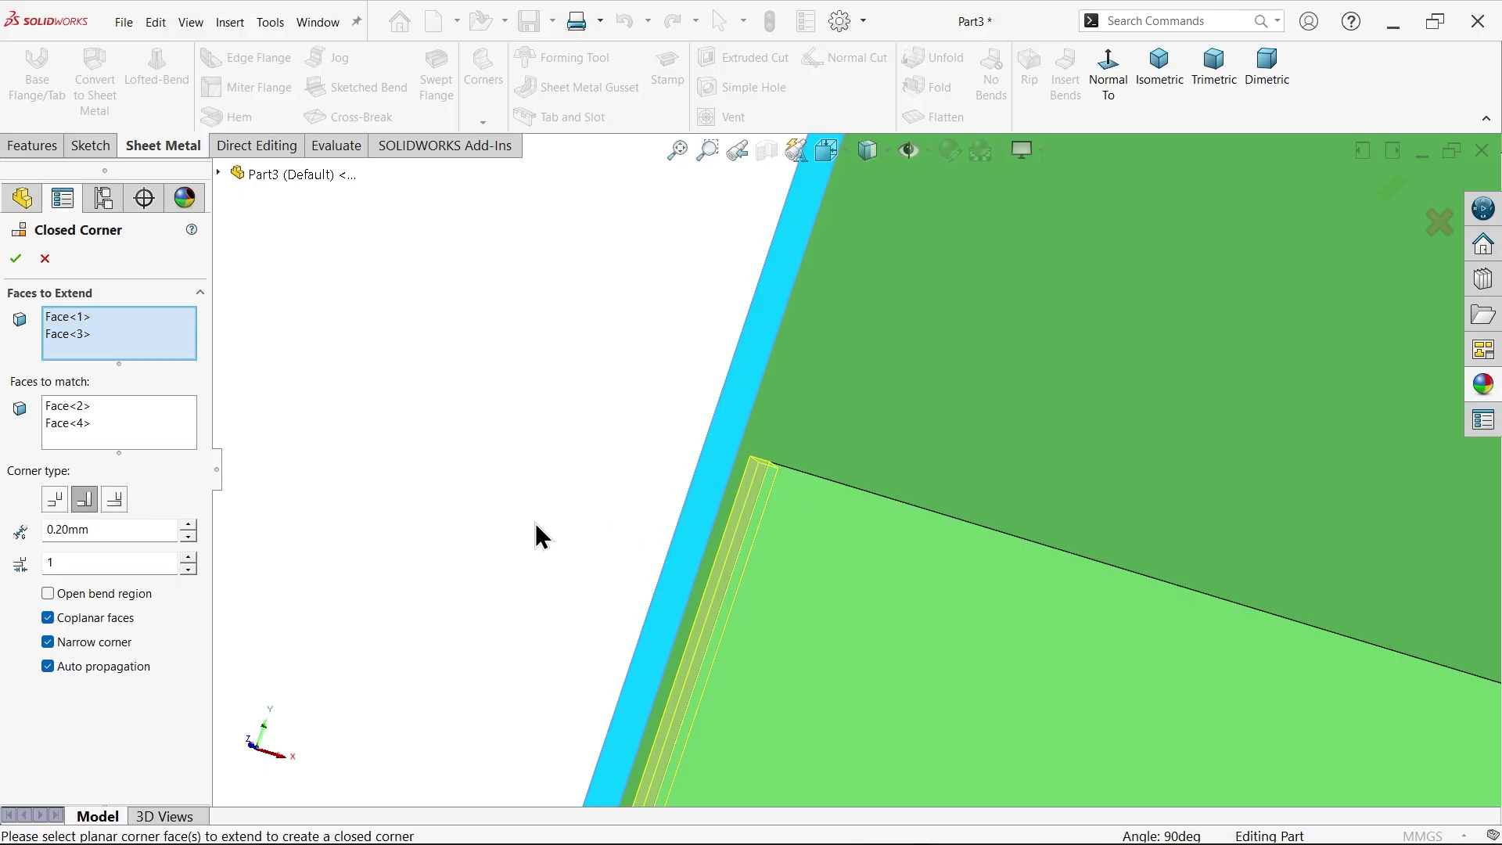
# Step: Inspect the corner preview and accept the closed corner with its 0.20 mm gap
pyautogui.moveTo(646, 552); pyautogui.dragTo(696, 516, button='middle')
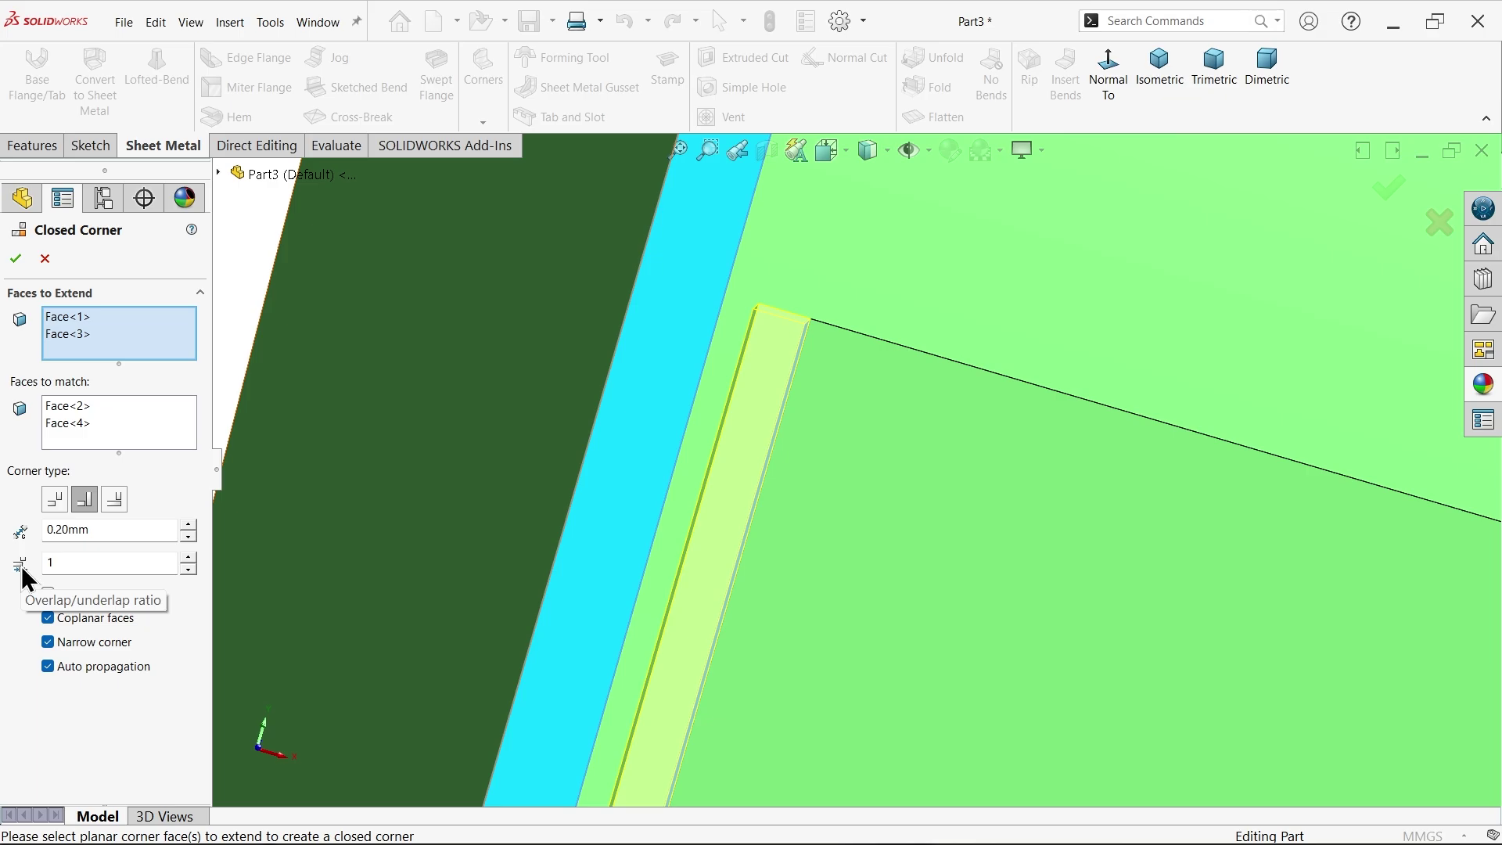
pyautogui.scroll(4, 693, 488)
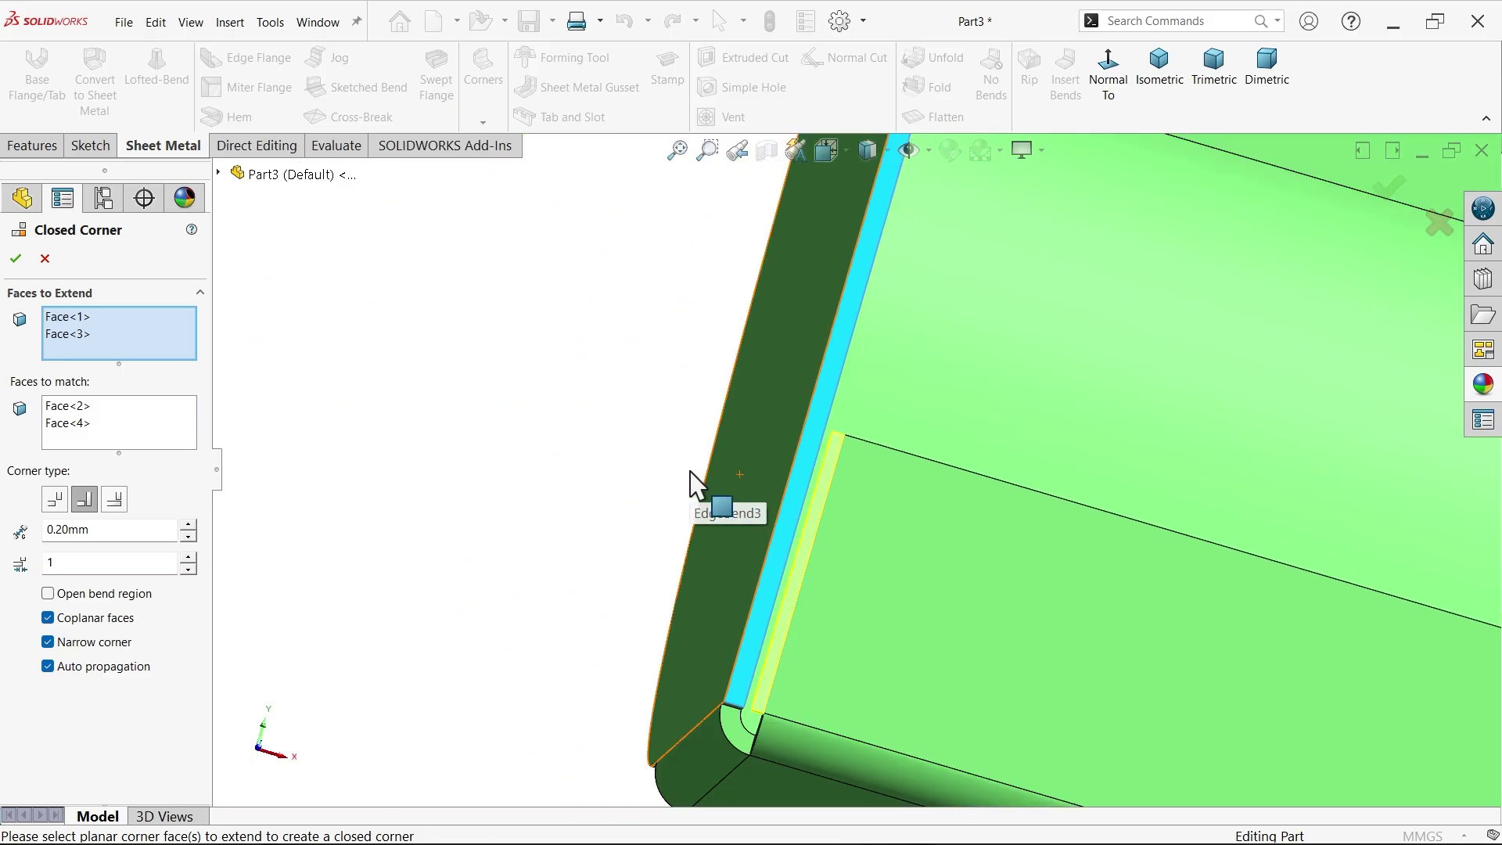
pyautogui.scroll(2, 693, 485)
pyautogui.click(16, 261)
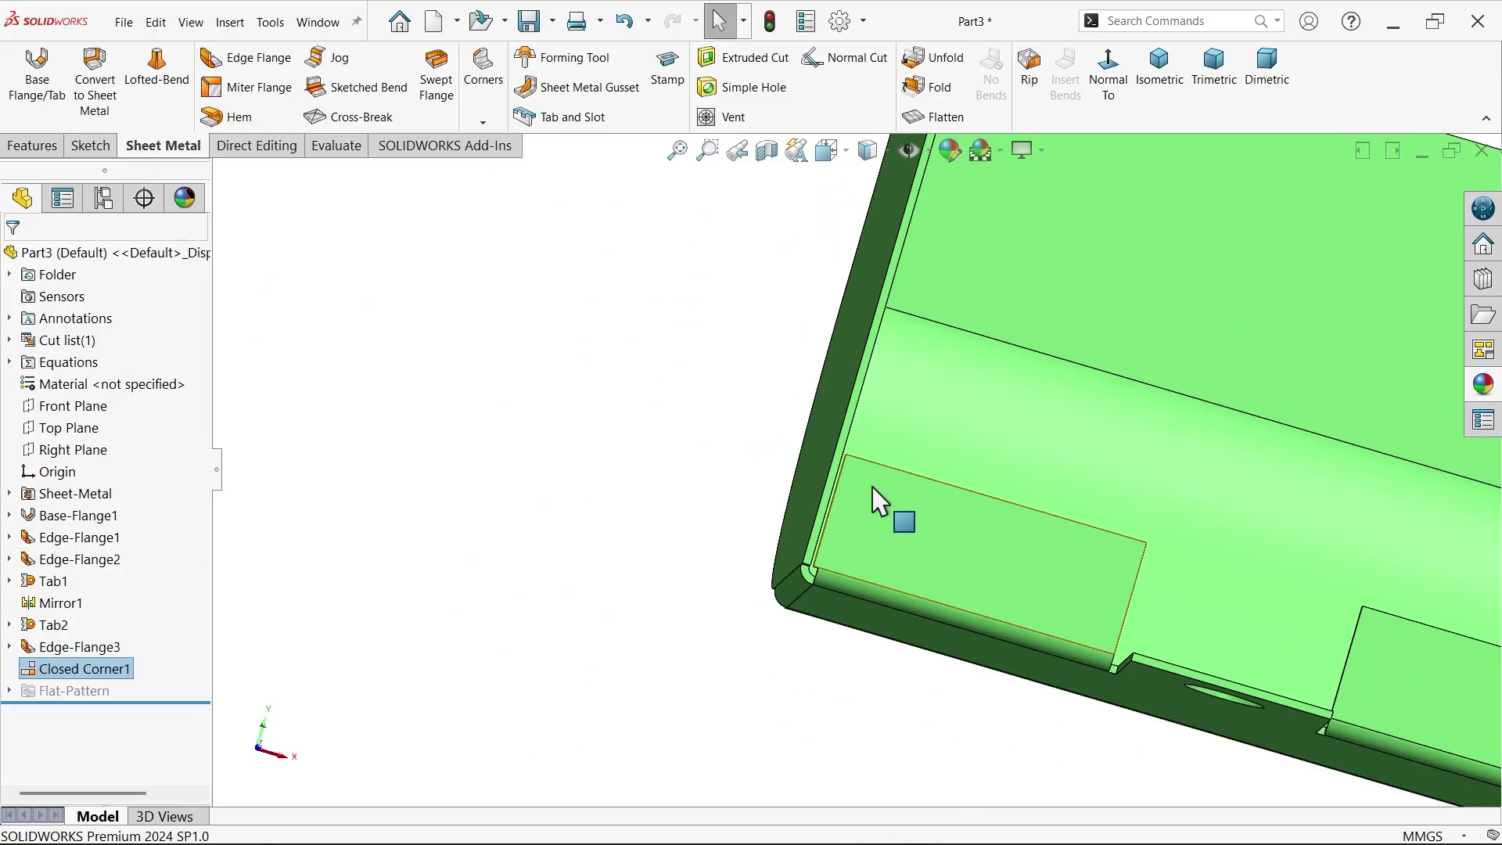
# Step: Start a new edge flange on the right and left vertical corner edges
pyautogui.scroll(-5, 868, 505)
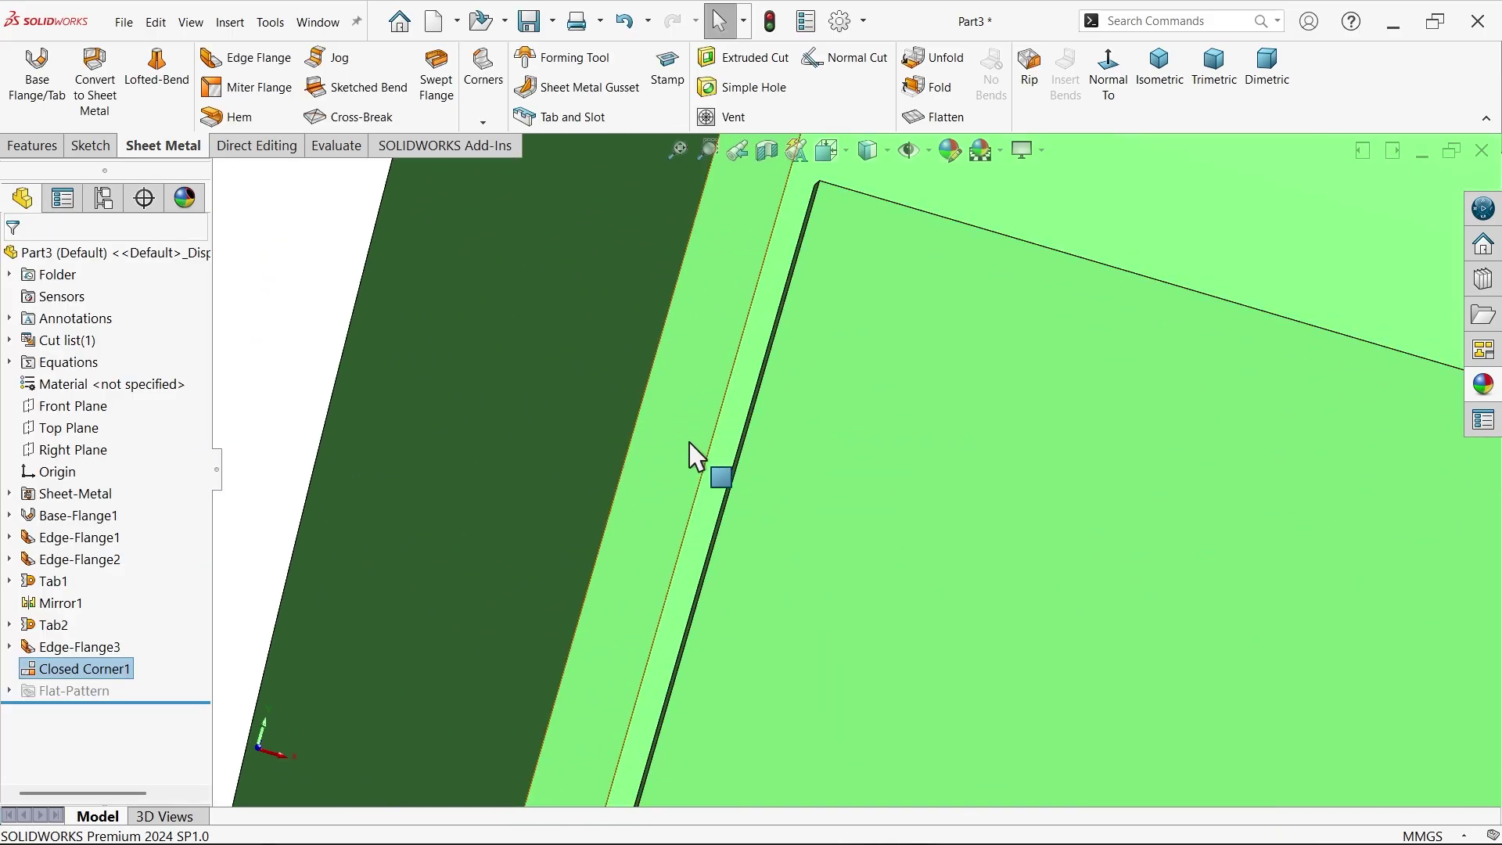
pyautogui.click(1164, 87)
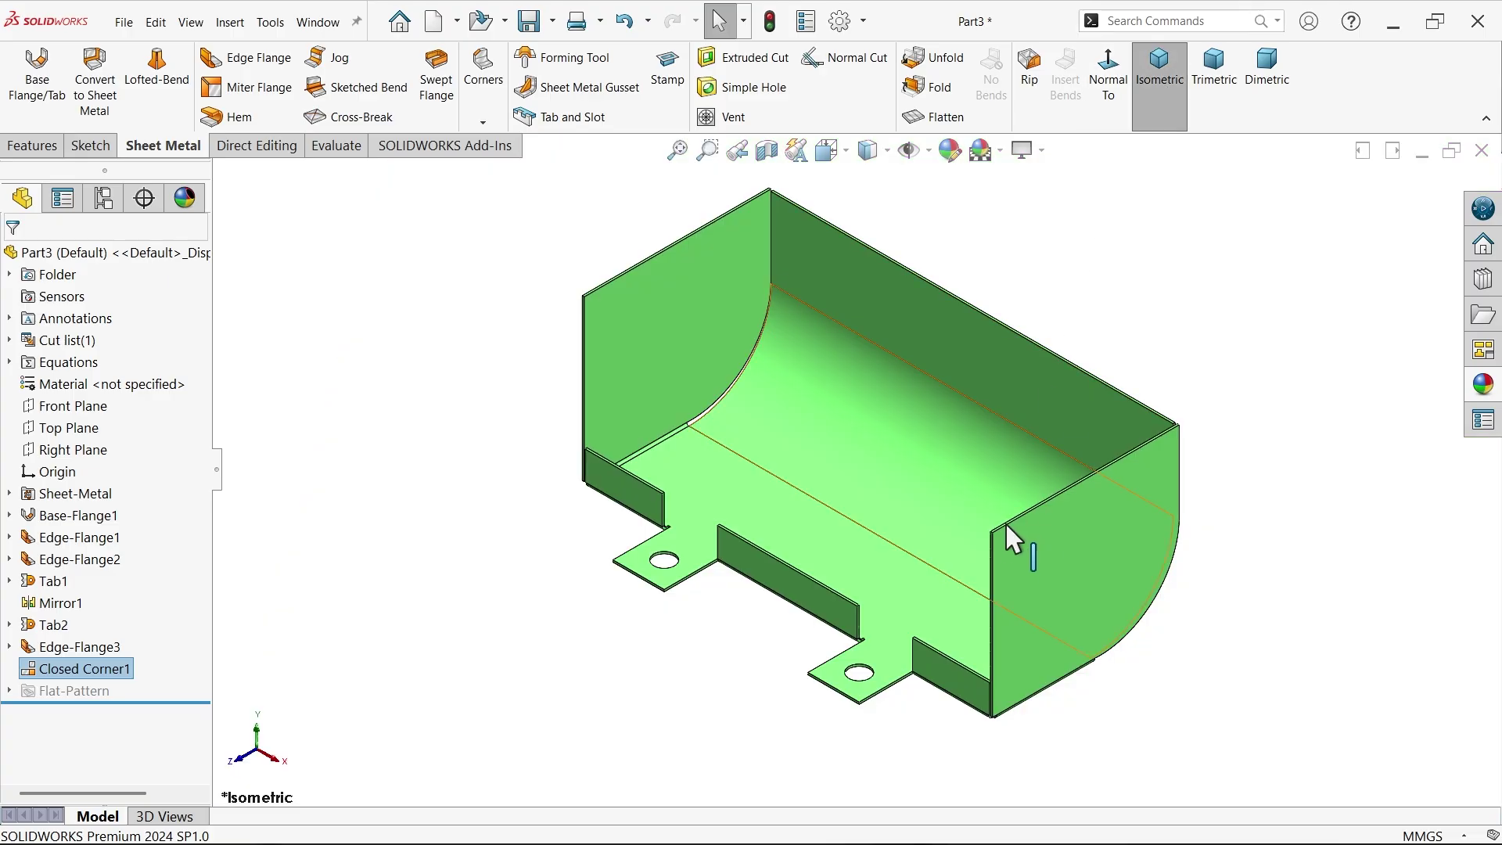
pyautogui.scroll(-4, 1009, 540)
pyautogui.click(244, 55)
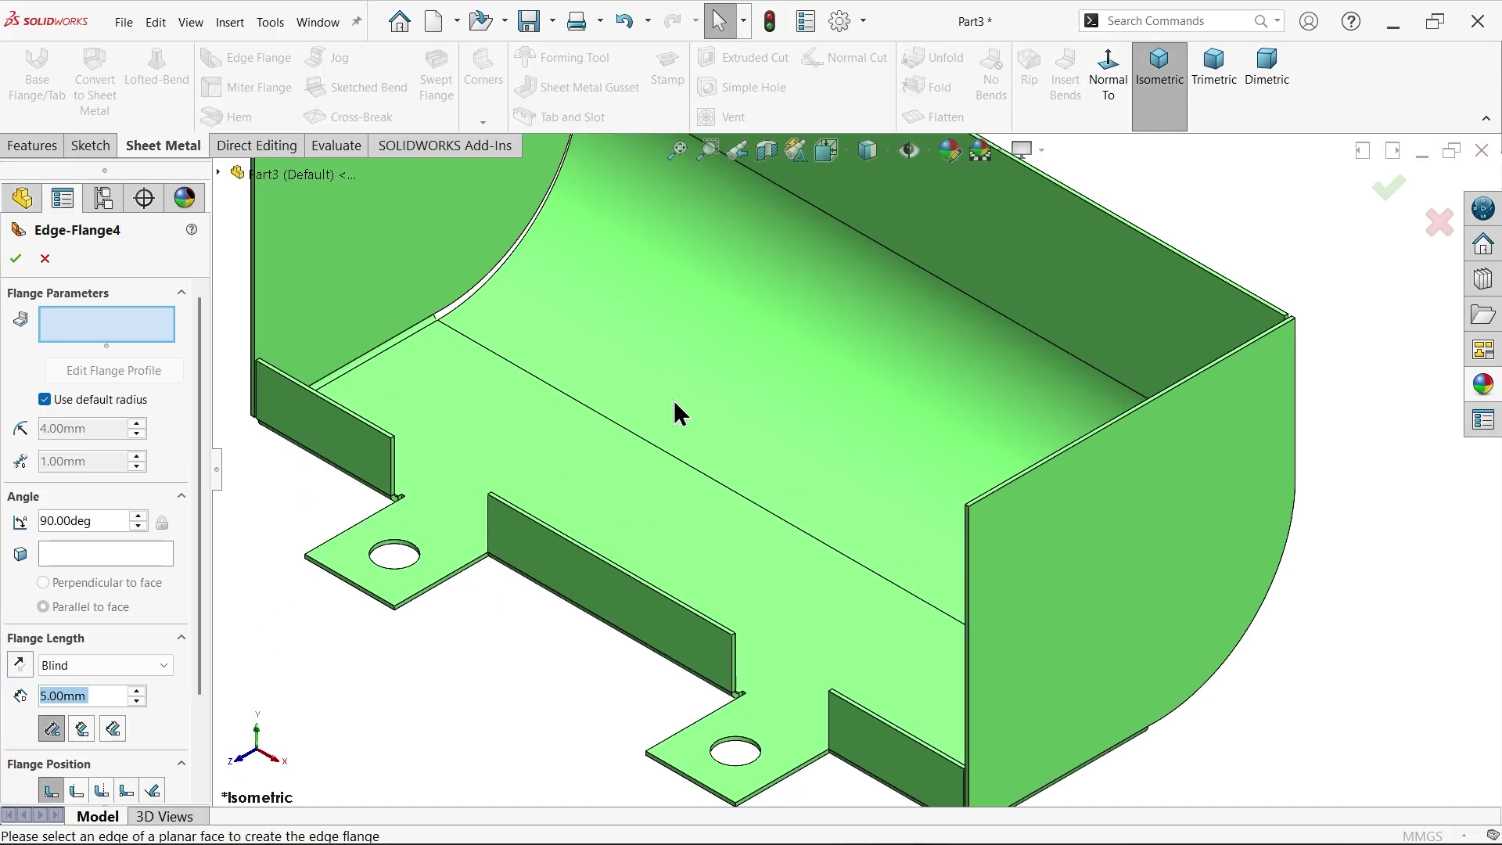
pyautogui.scroll(-4, 922, 571)
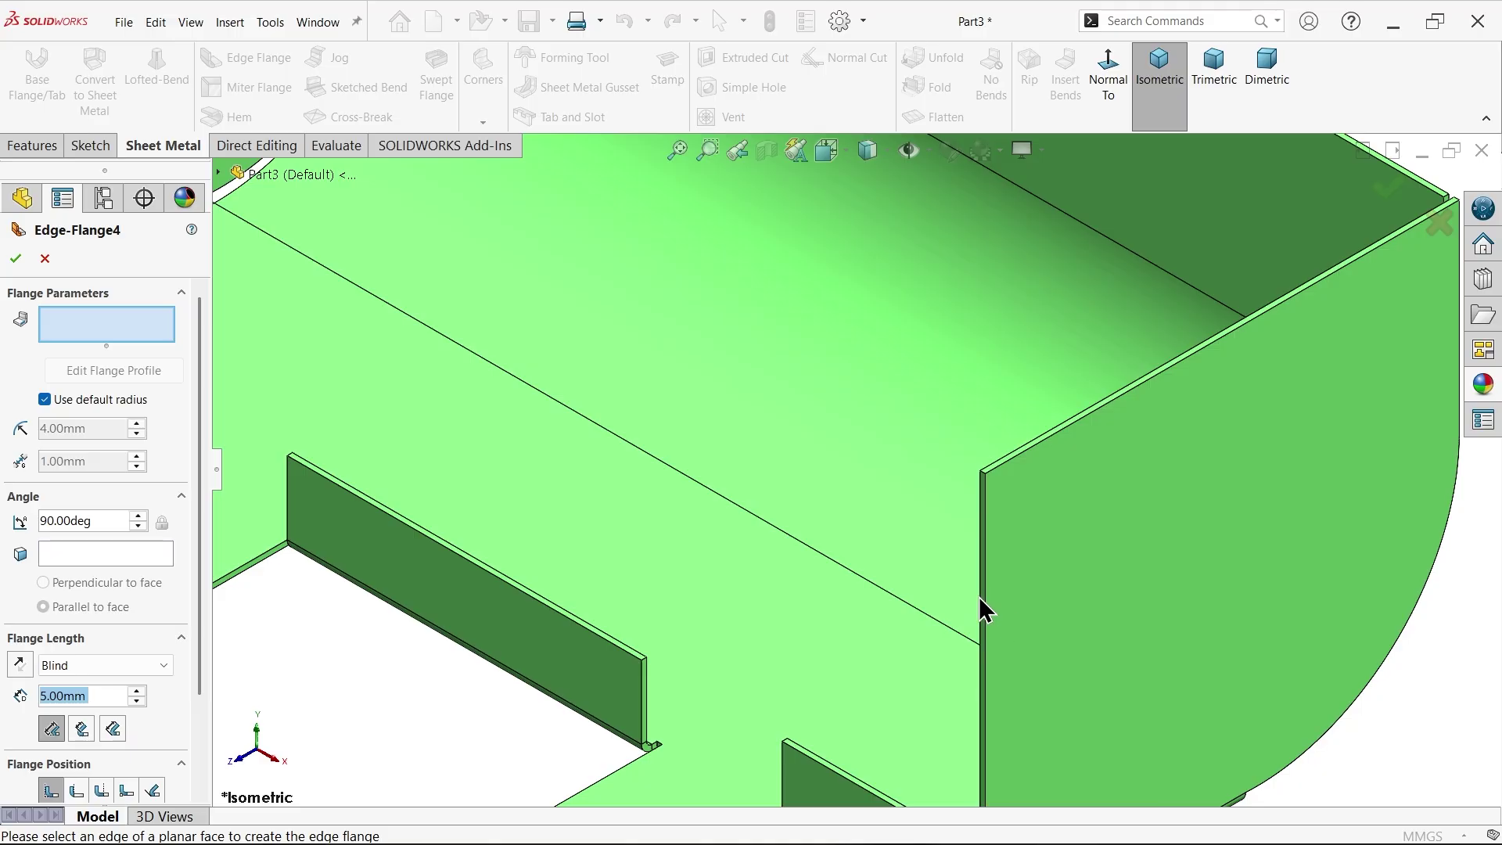
pyautogui.click(982, 599)
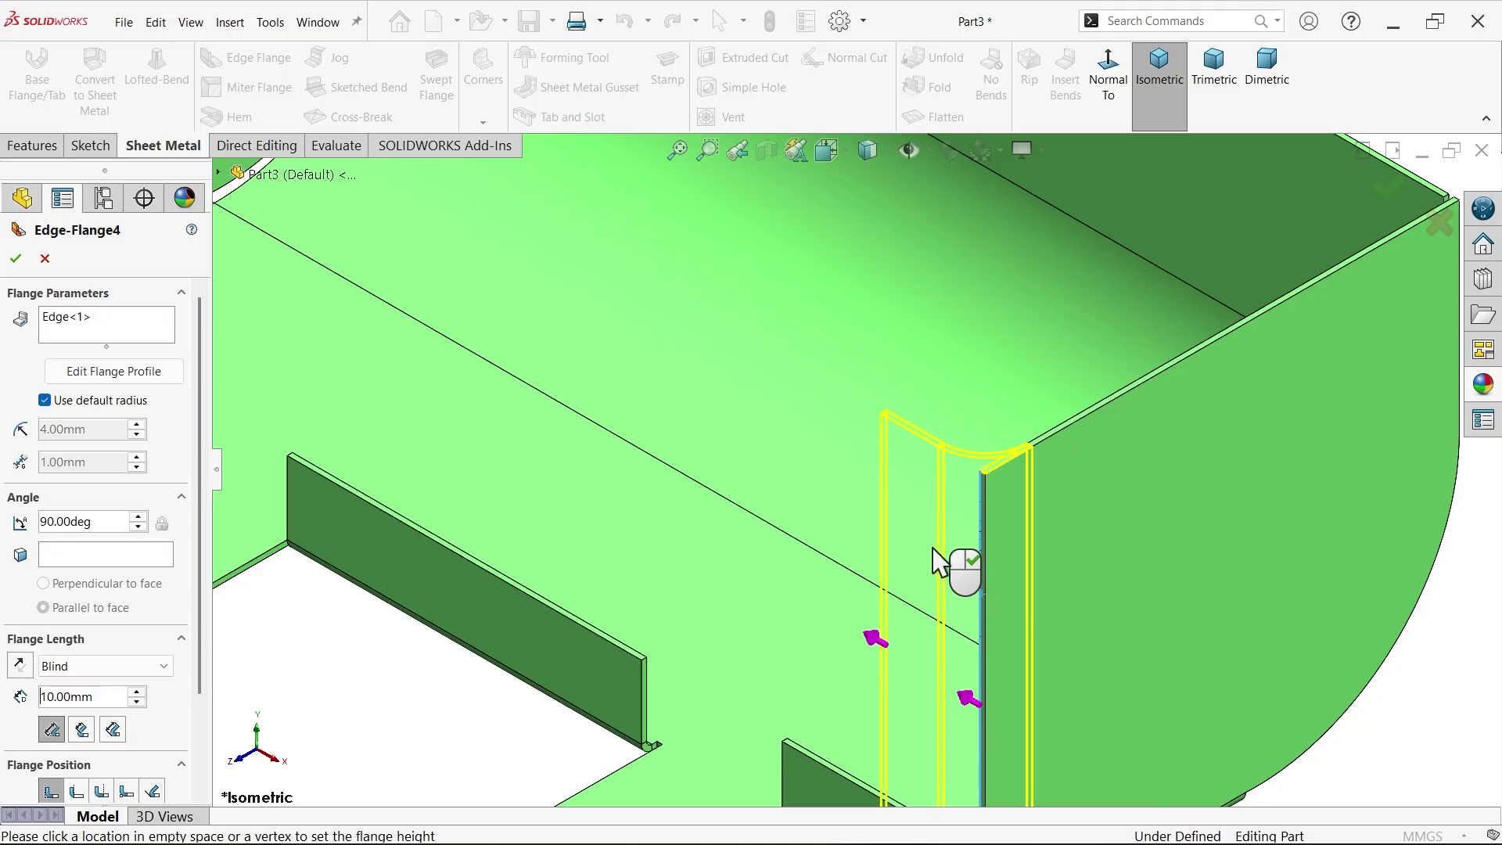
pyautogui.scroll(4, 691, 420)
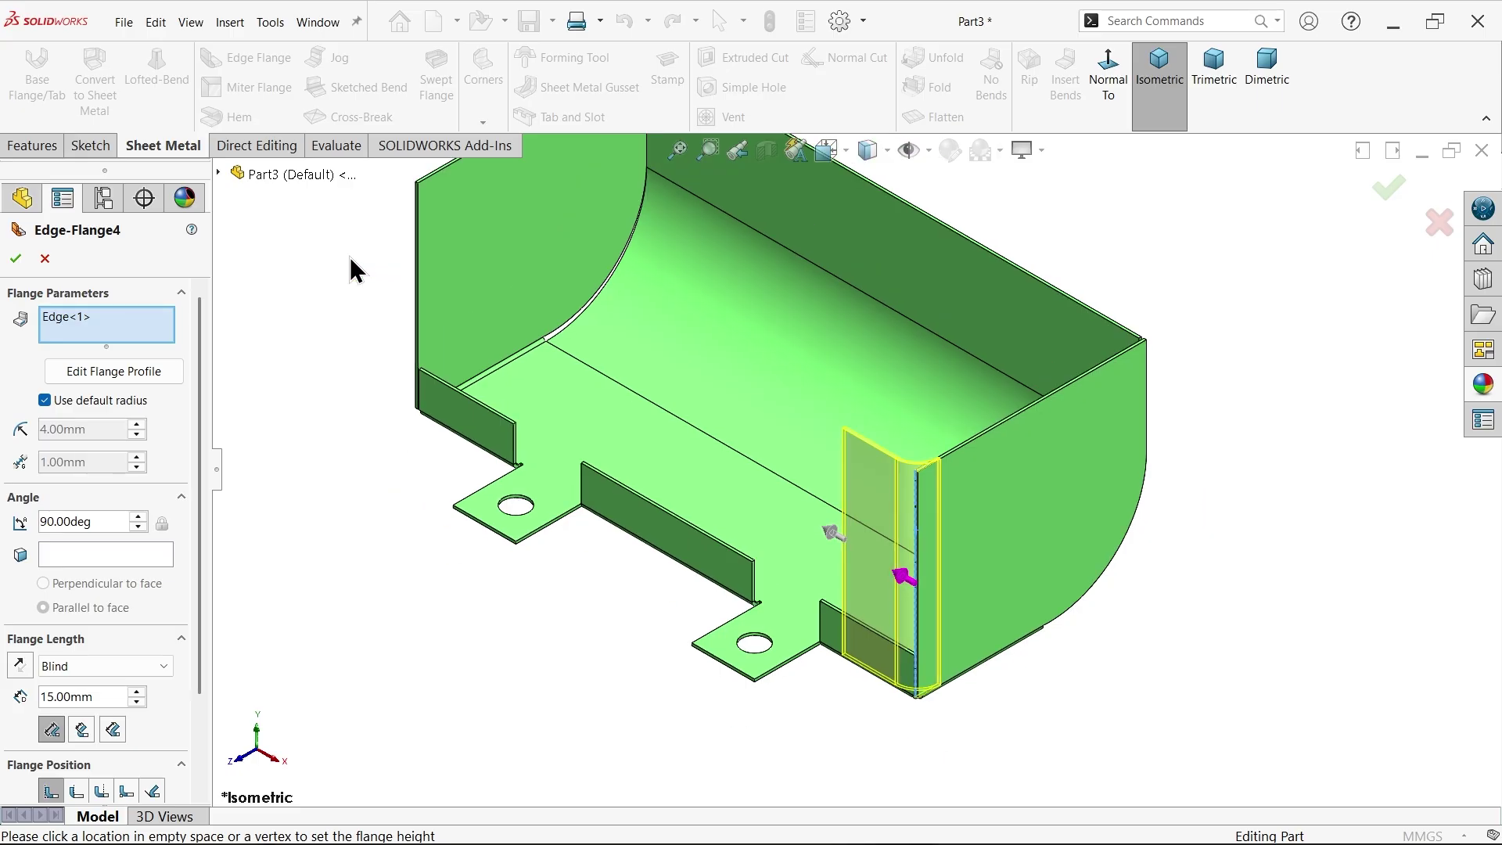
pyautogui.click(432, 297)
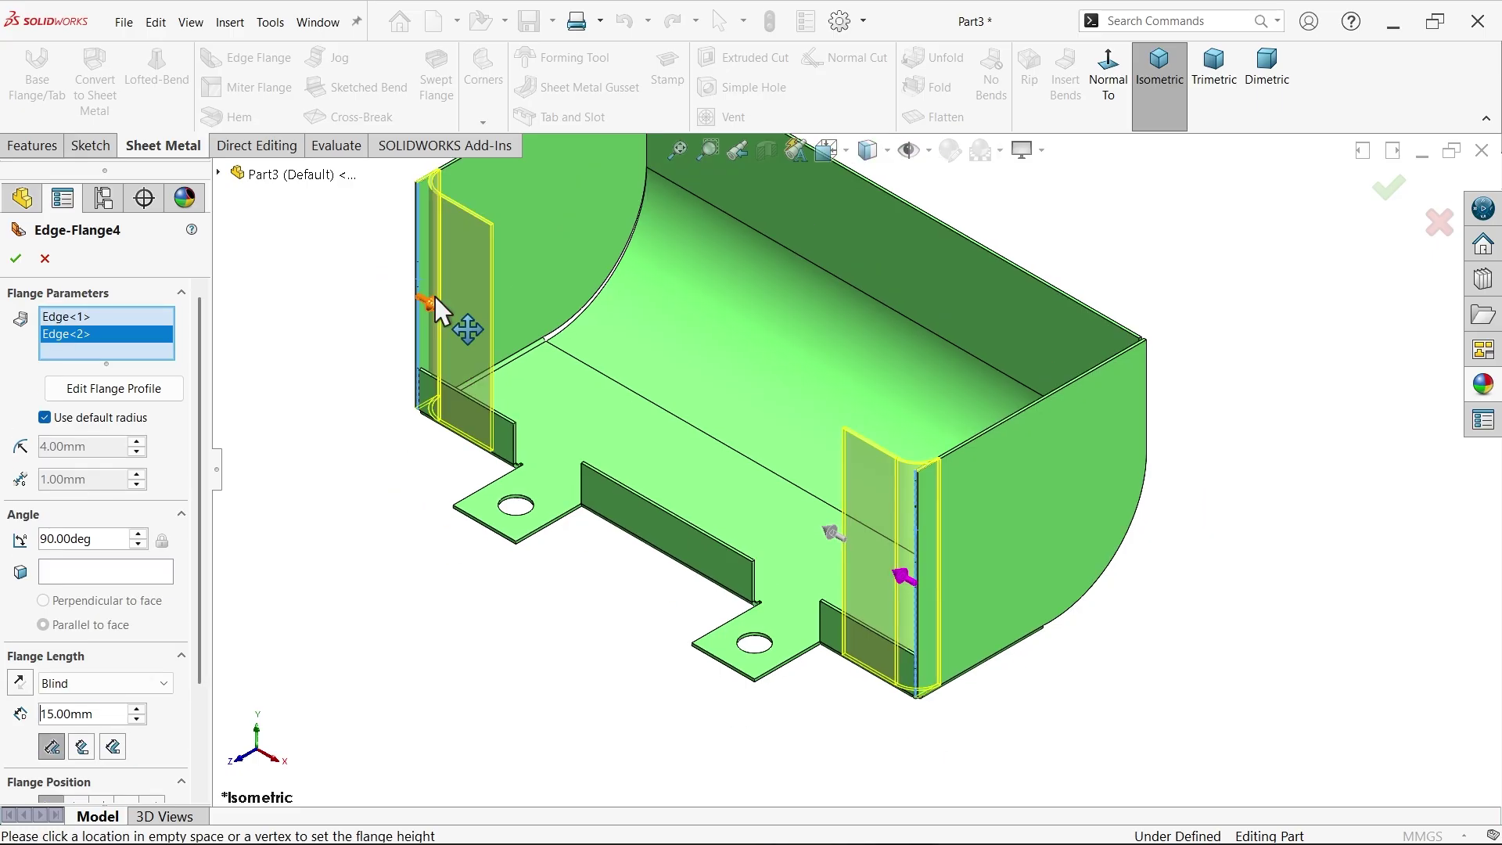
# Step: Give the flanges a custom 0.5 mm bend radius and 8 mm length, then inspect them
pyautogui.click(45, 418)
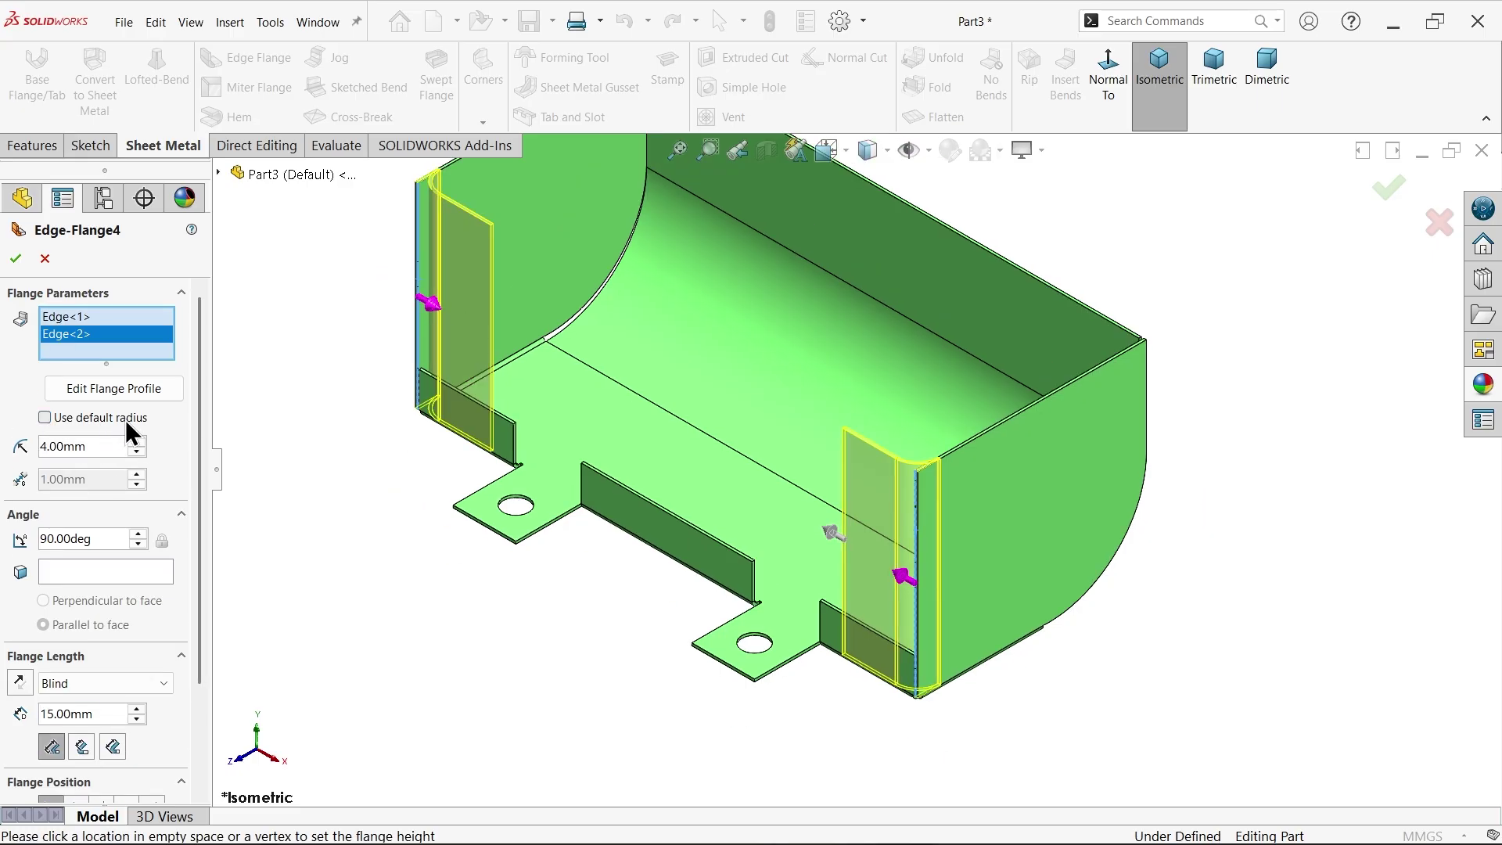
pyautogui.write('0.5')
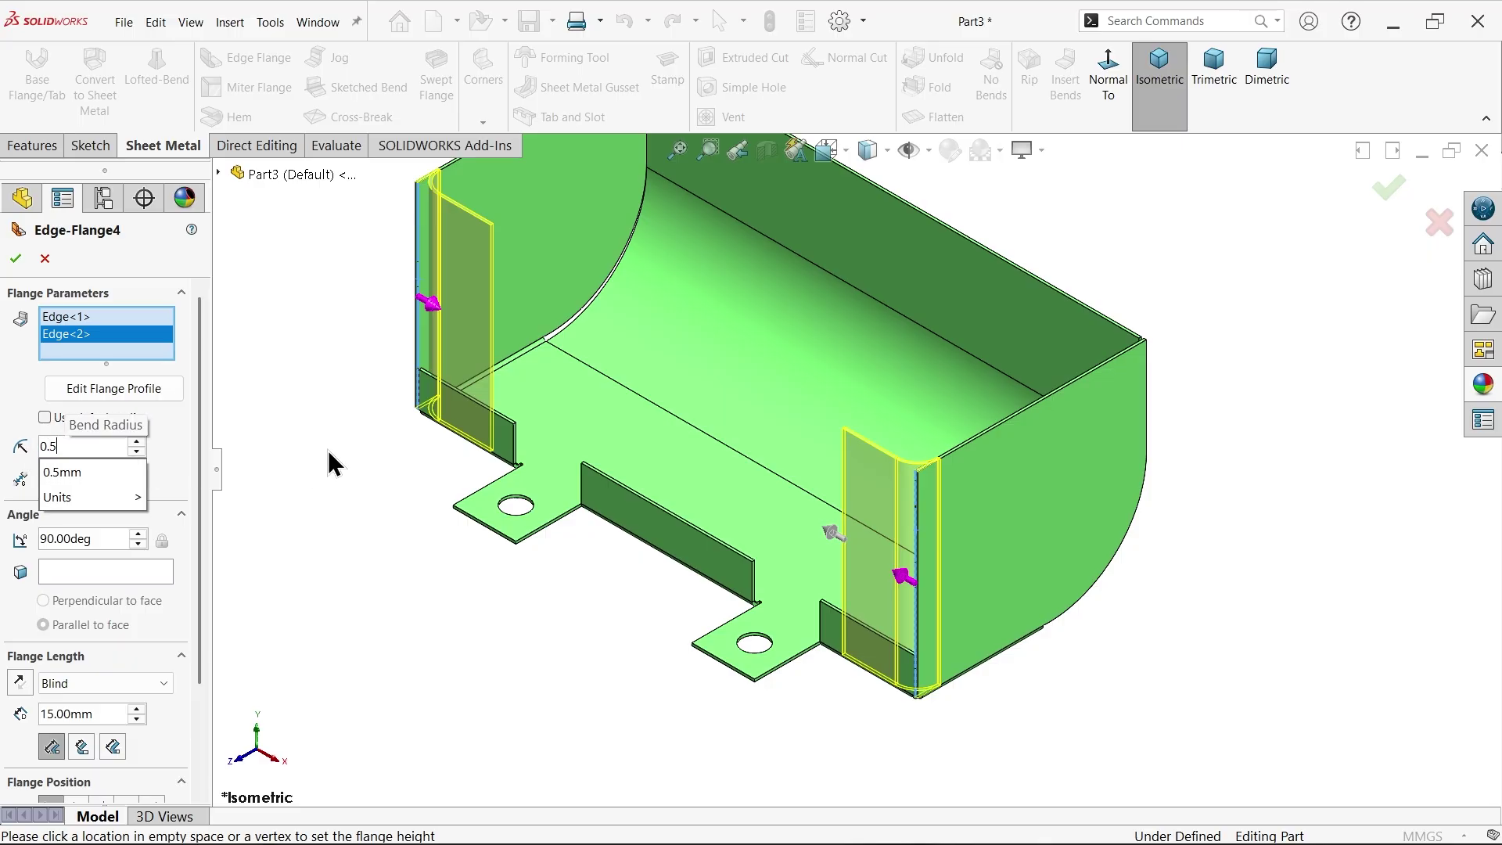
pyautogui.press('Return')
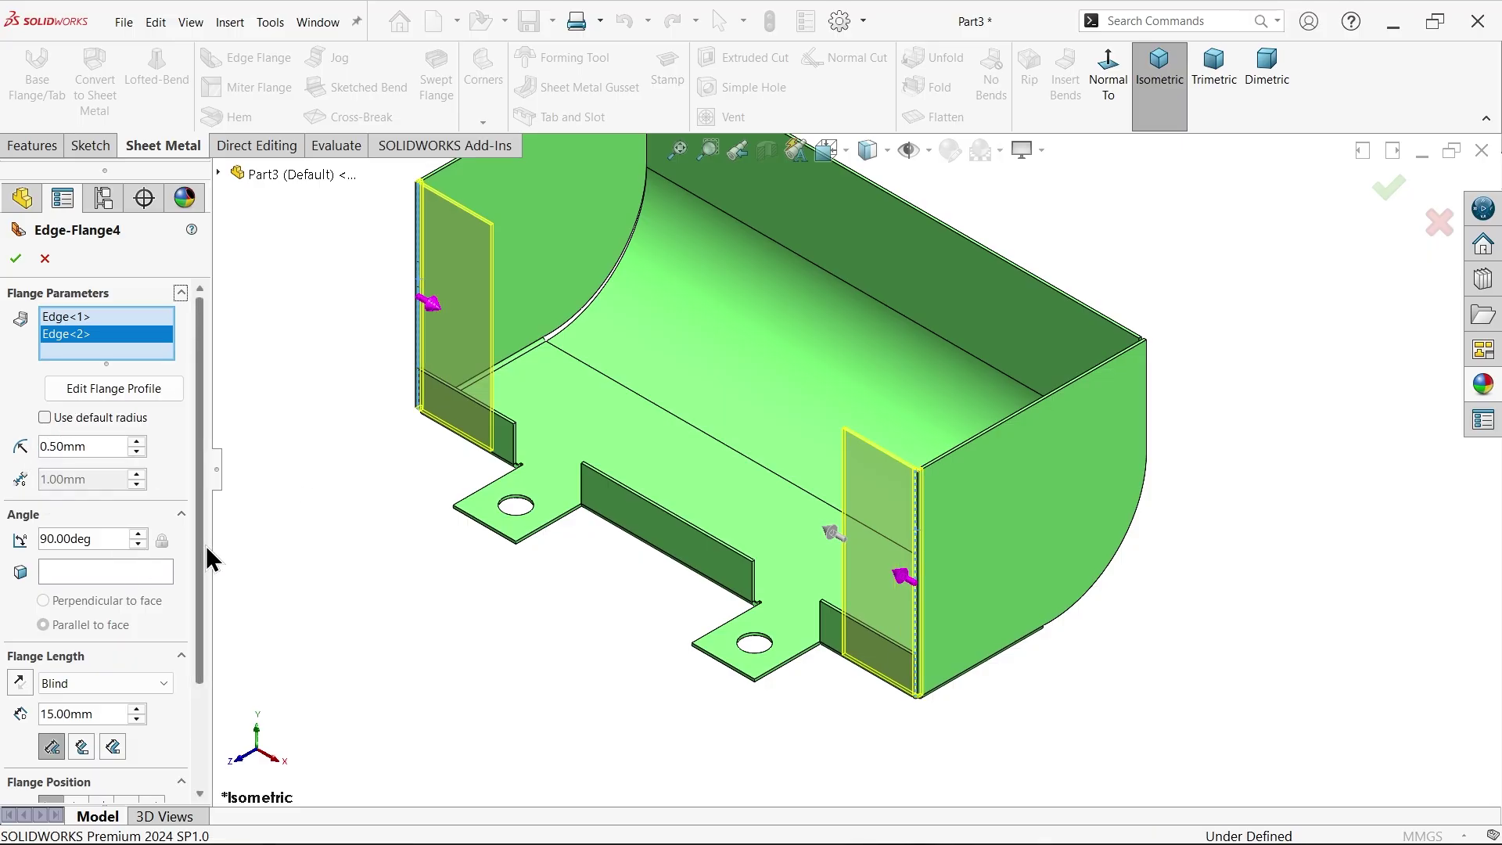
pyautogui.scroll(-3, 201, 610)
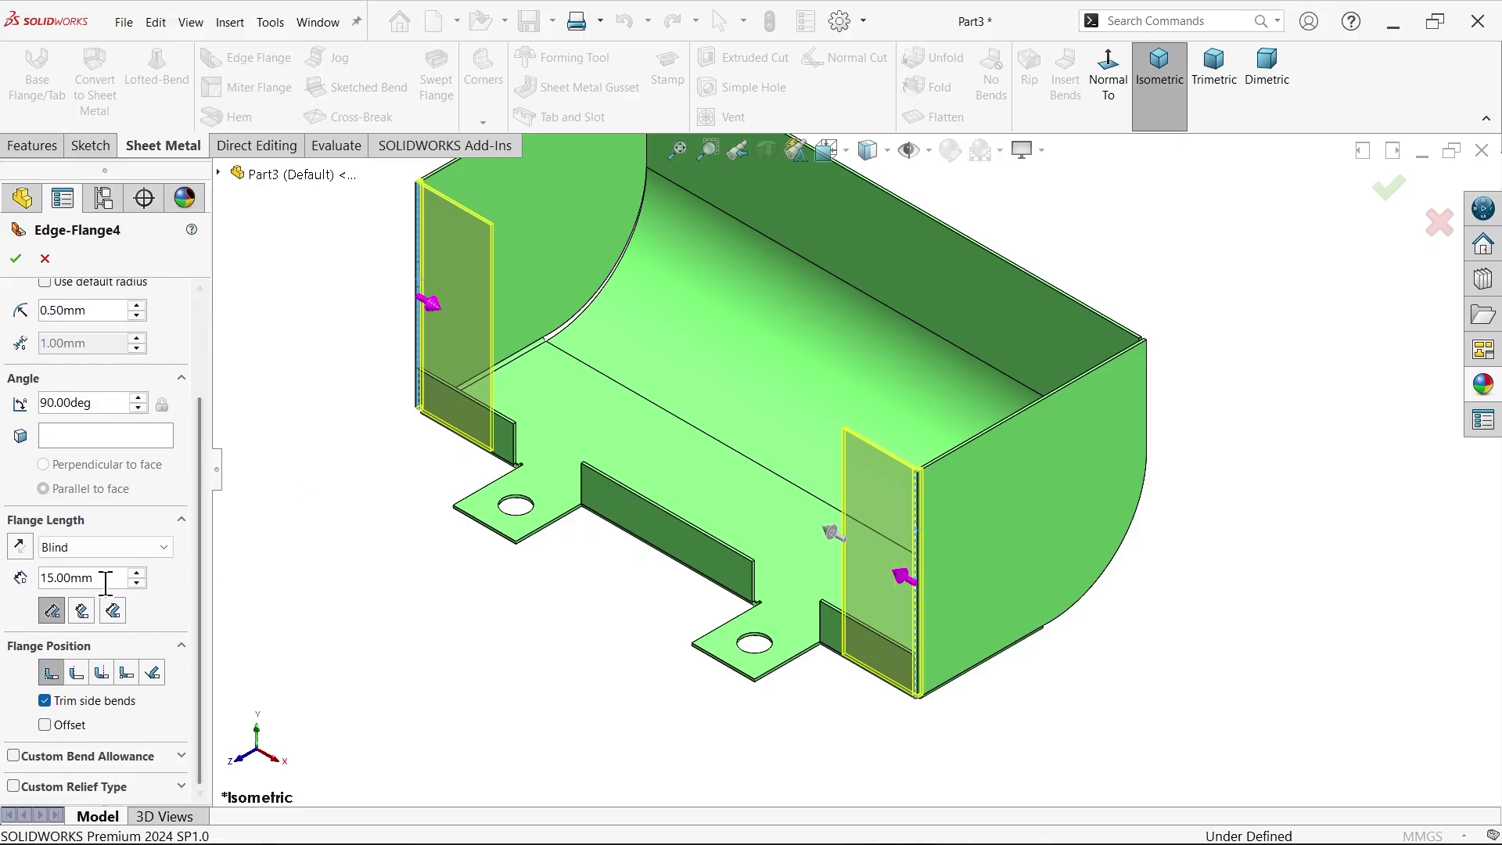
pyautogui.write('8')
pyautogui.press('Return')
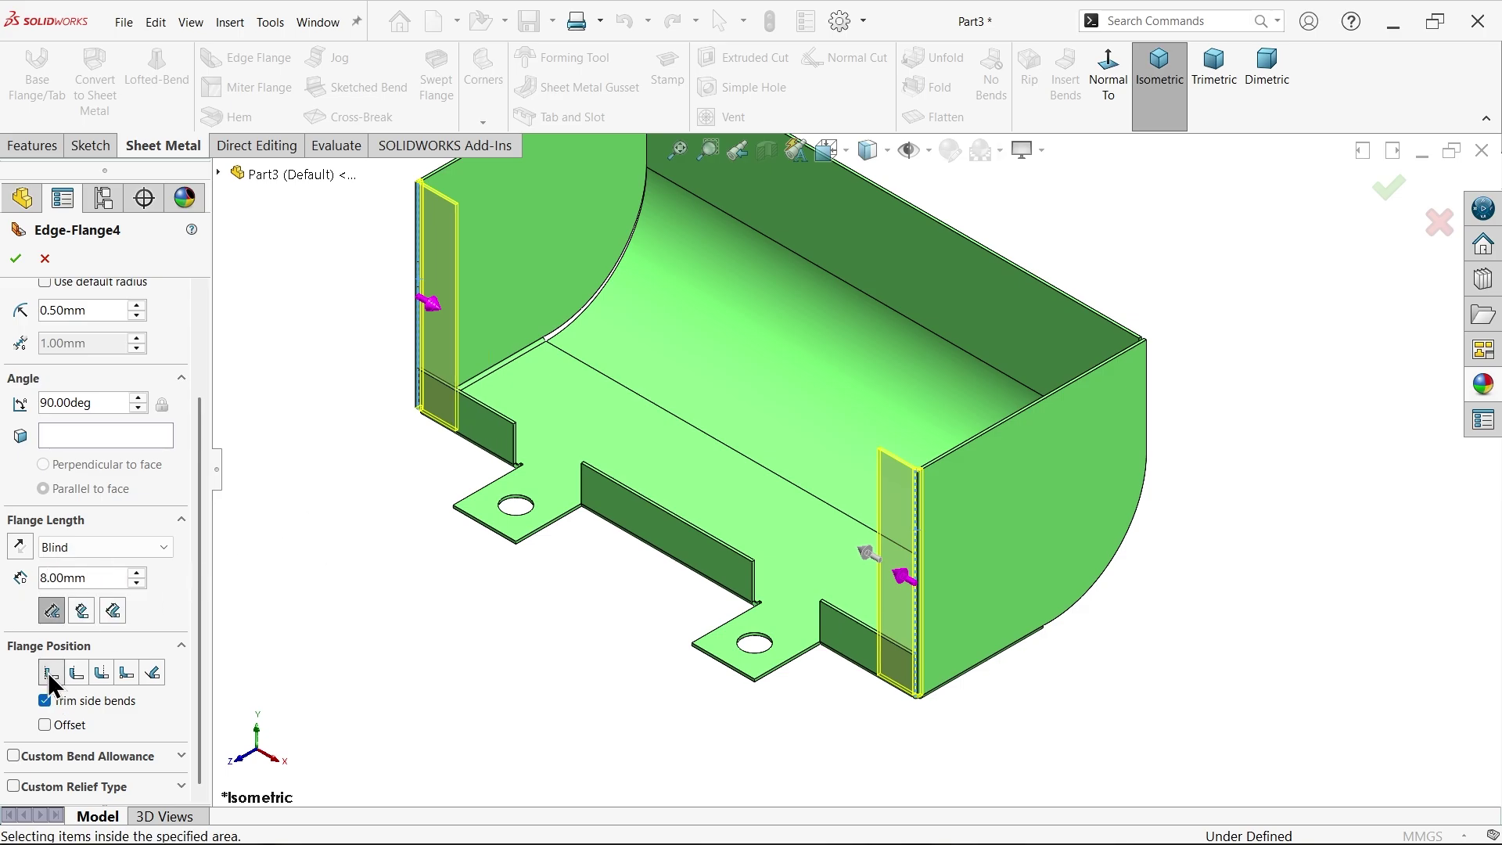
pyautogui.scroll(-5, 892, 636)
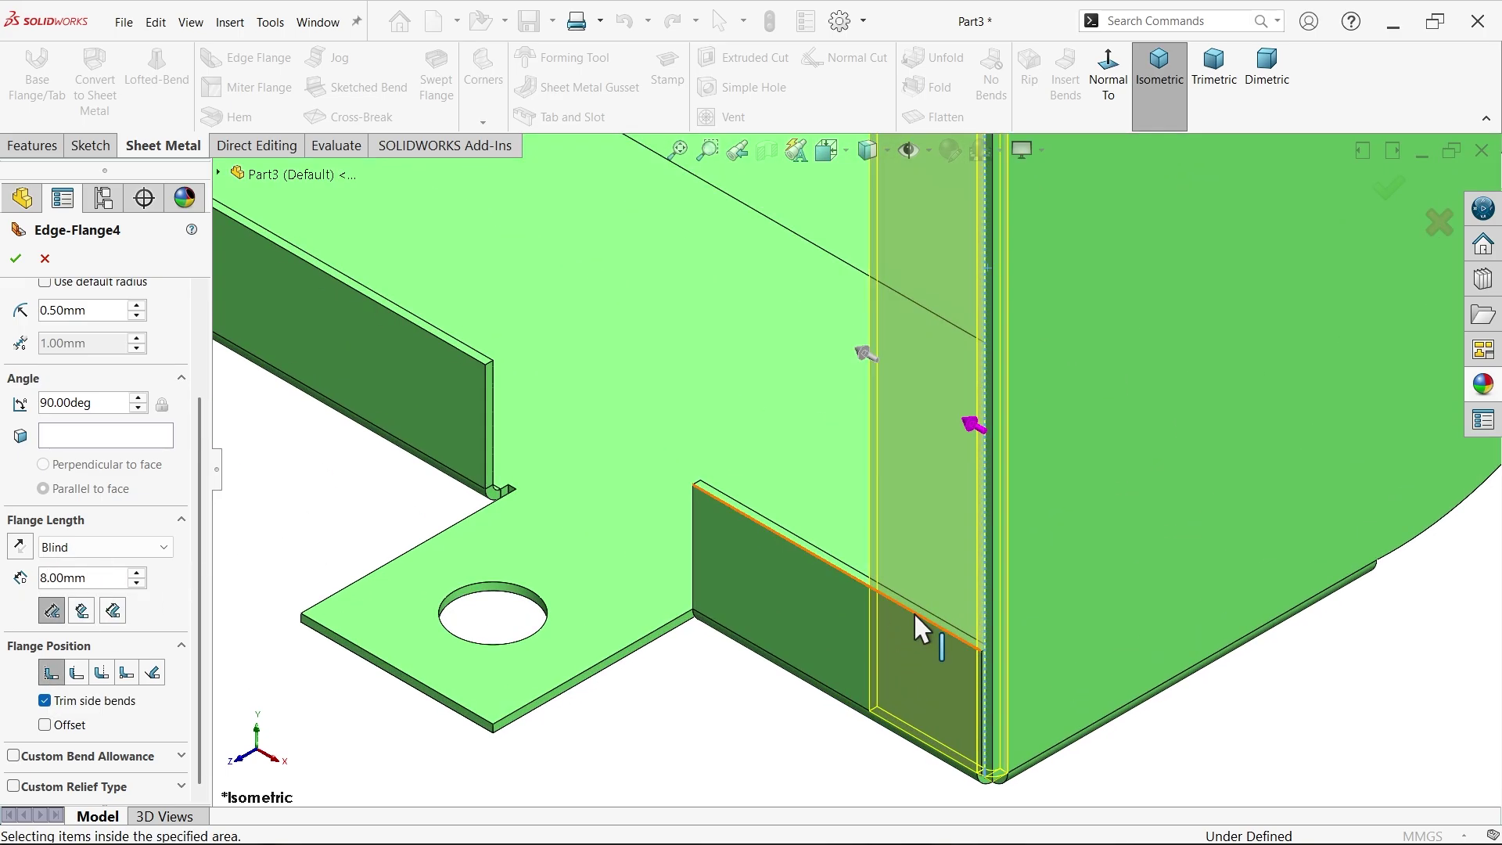
pyautogui.moveTo(922, 628); pyautogui.dragTo(938, 577, button='middle')
pyautogui.scroll(2, 201, 470)
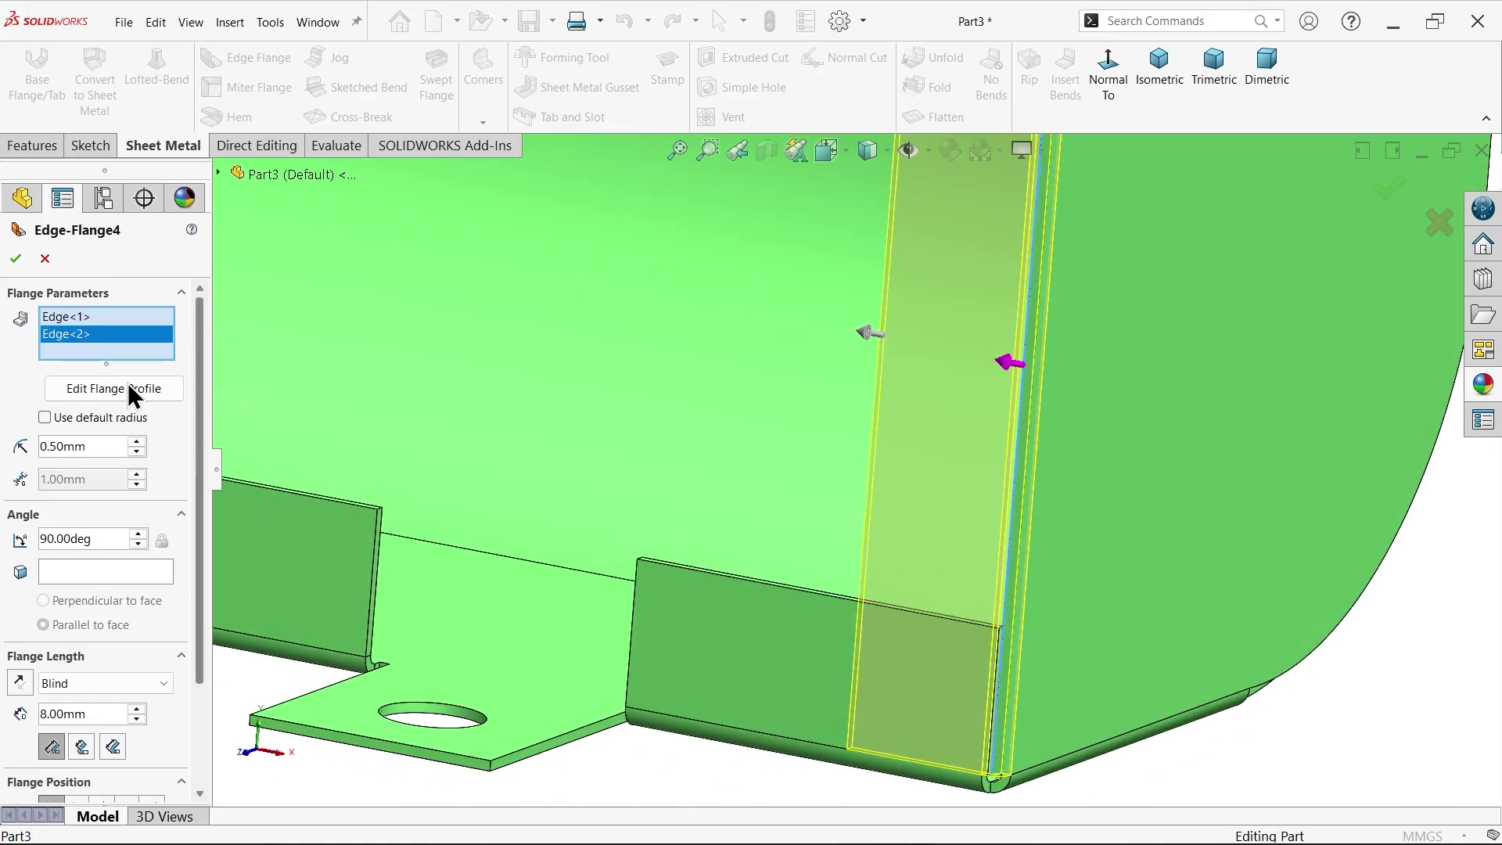
# Step: Open the flange profile sketch and pull its right side inward toward the tab
pyautogui.click(121, 390)
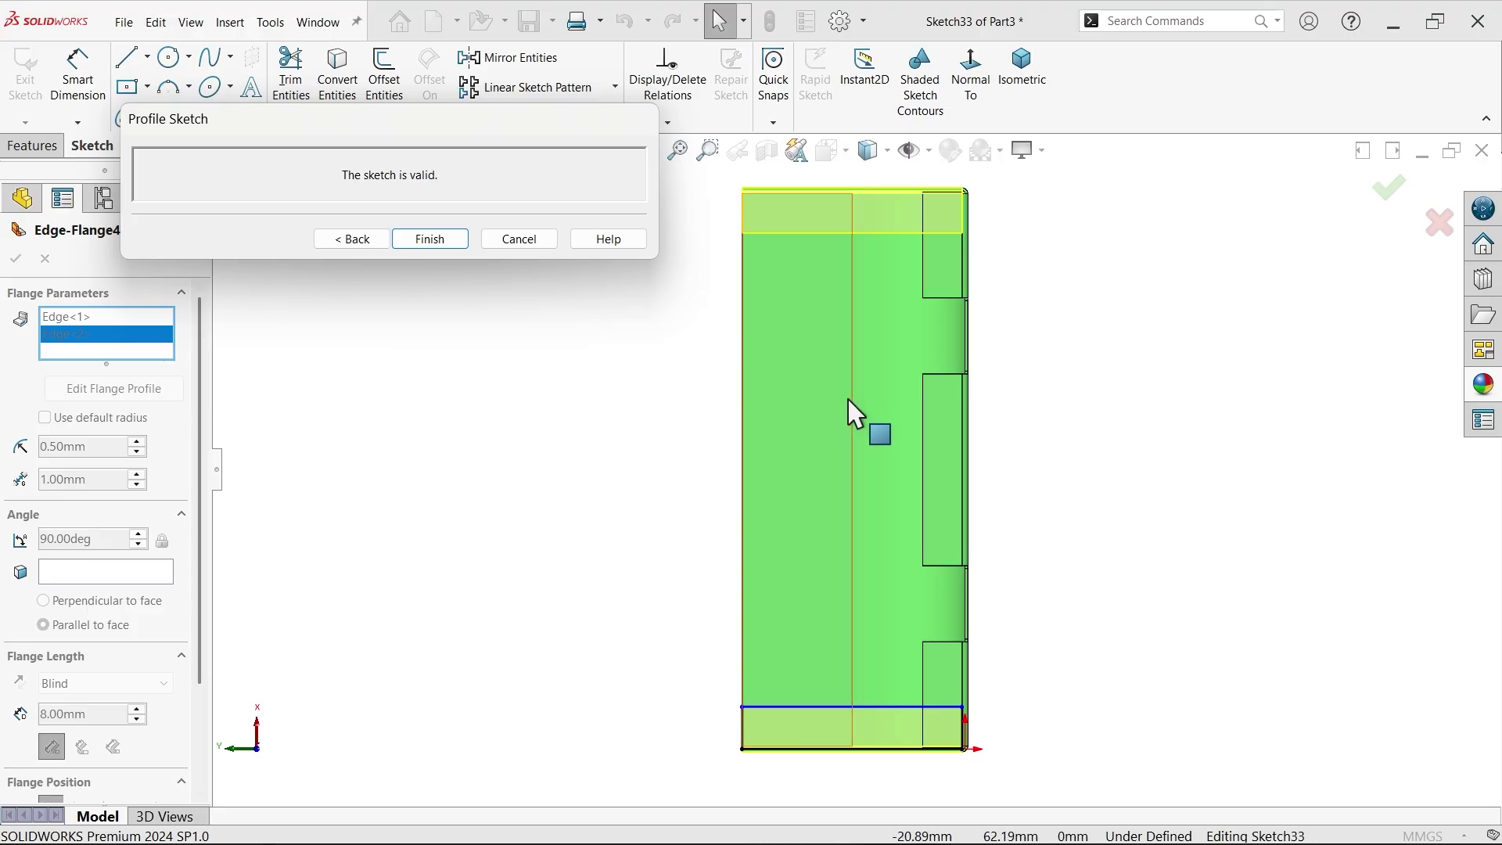
pyautogui.scroll(-2, 912, 727)
pyautogui.scroll(-2, 1046, 620)
pyautogui.scroll(-2, 1034, 629)
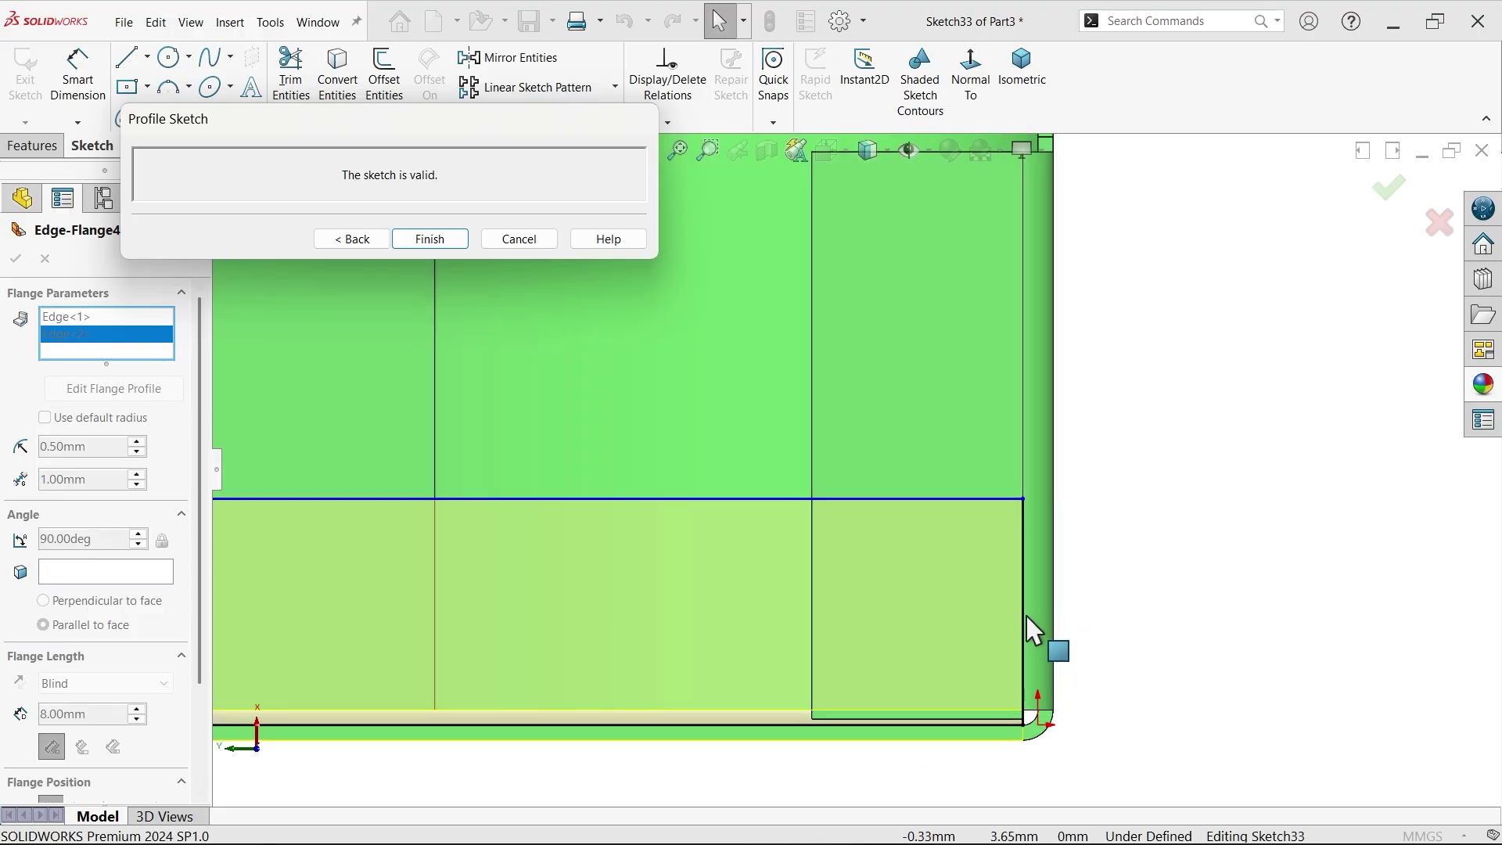
pyautogui.moveTo(1023, 630); pyautogui.dragTo(787, 610)
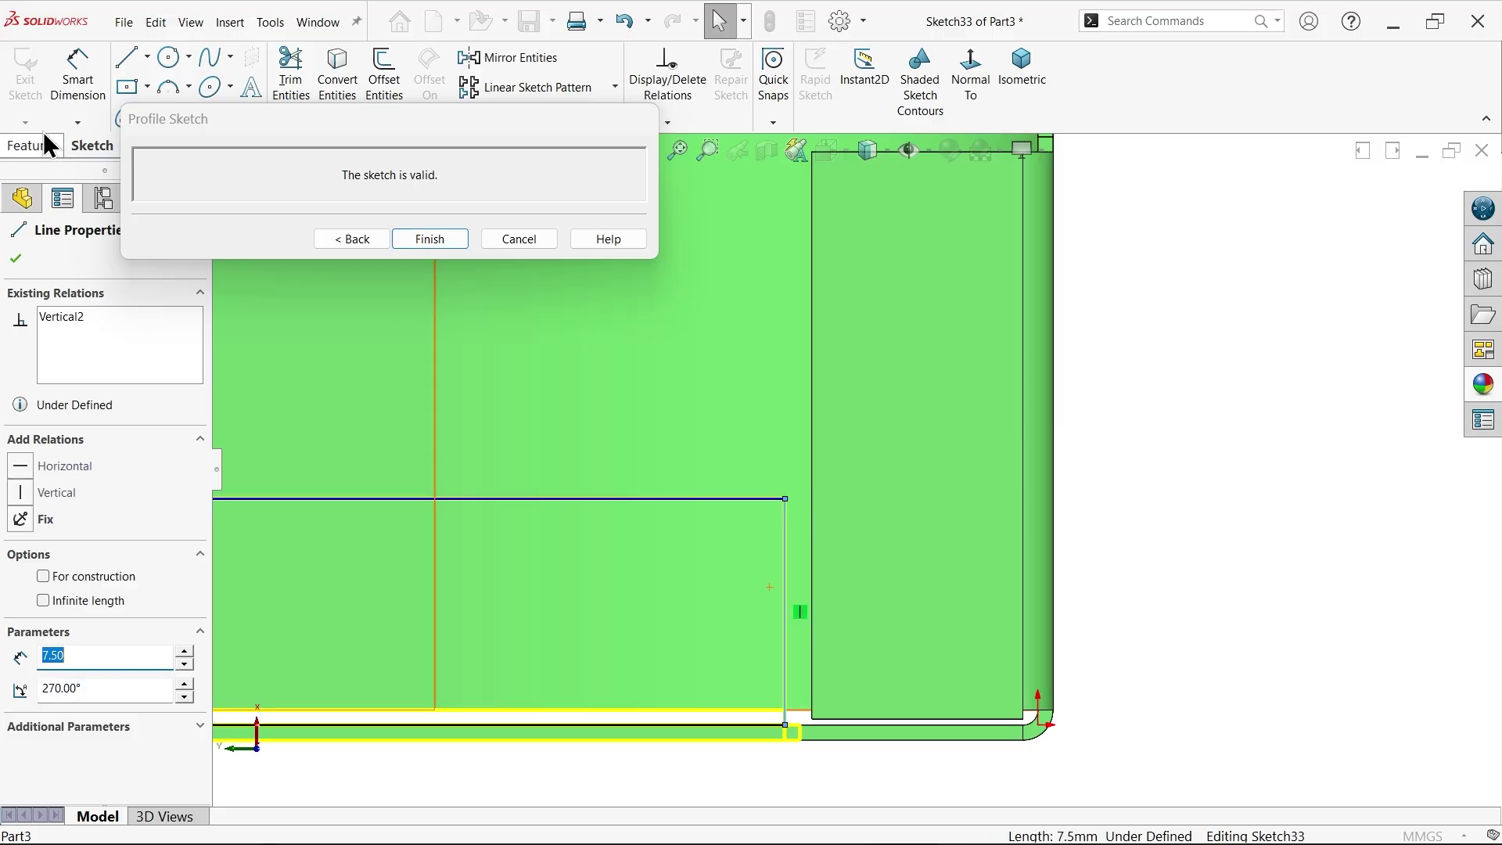
# Step: Dimension the profile side 0.5 mm from the neighbouring tab edge and return to flange settings
pyautogui.click(81, 90)
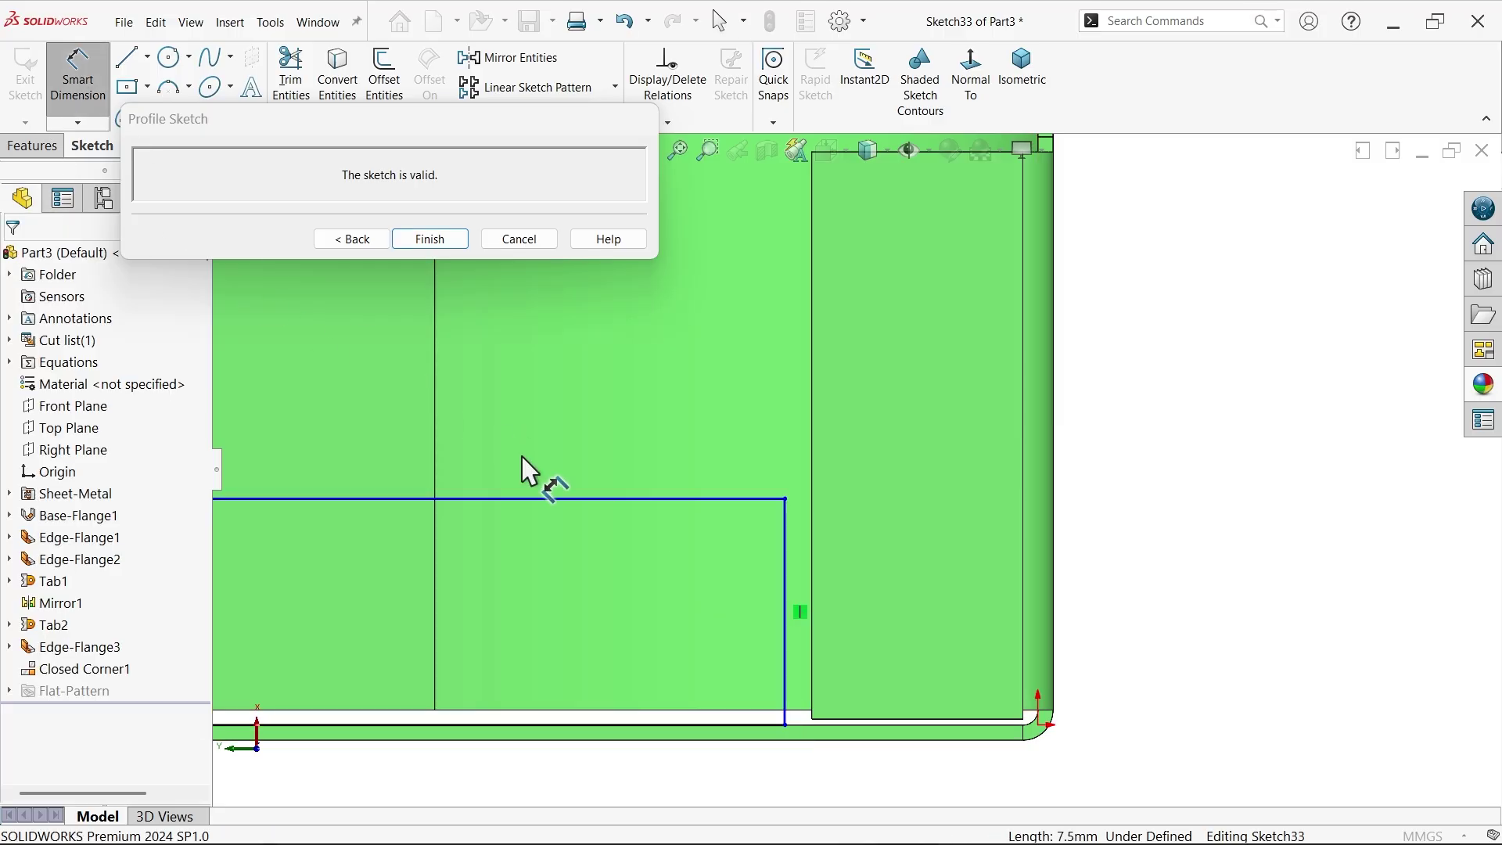
pyautogui.click(788, 594)
pyautogui.click(810, 579)
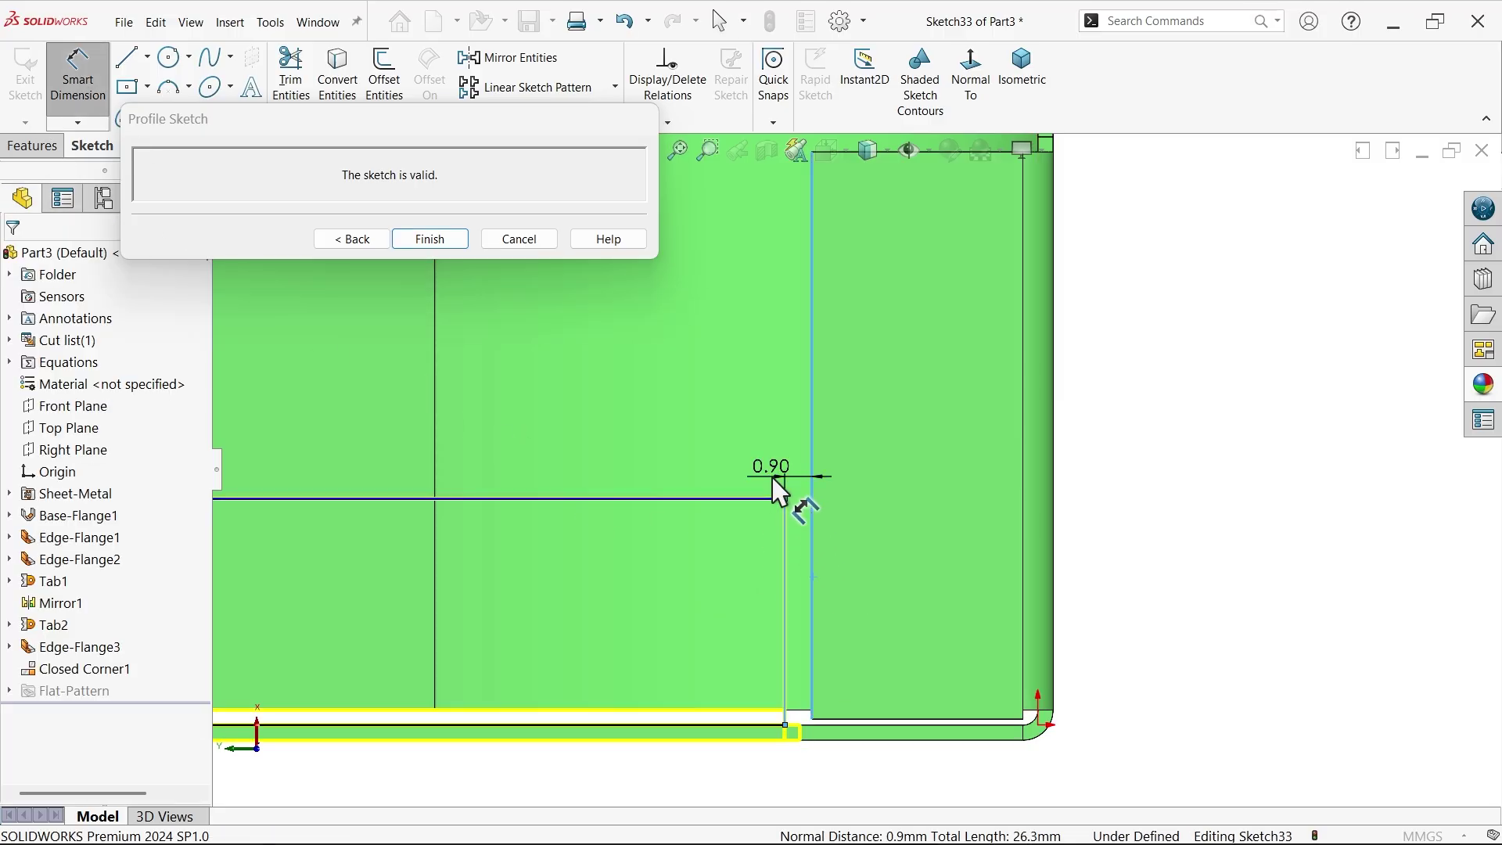
pyautogui.click(772, 476)
pyautogui.write('0.5')
pyautogui.press('Return')
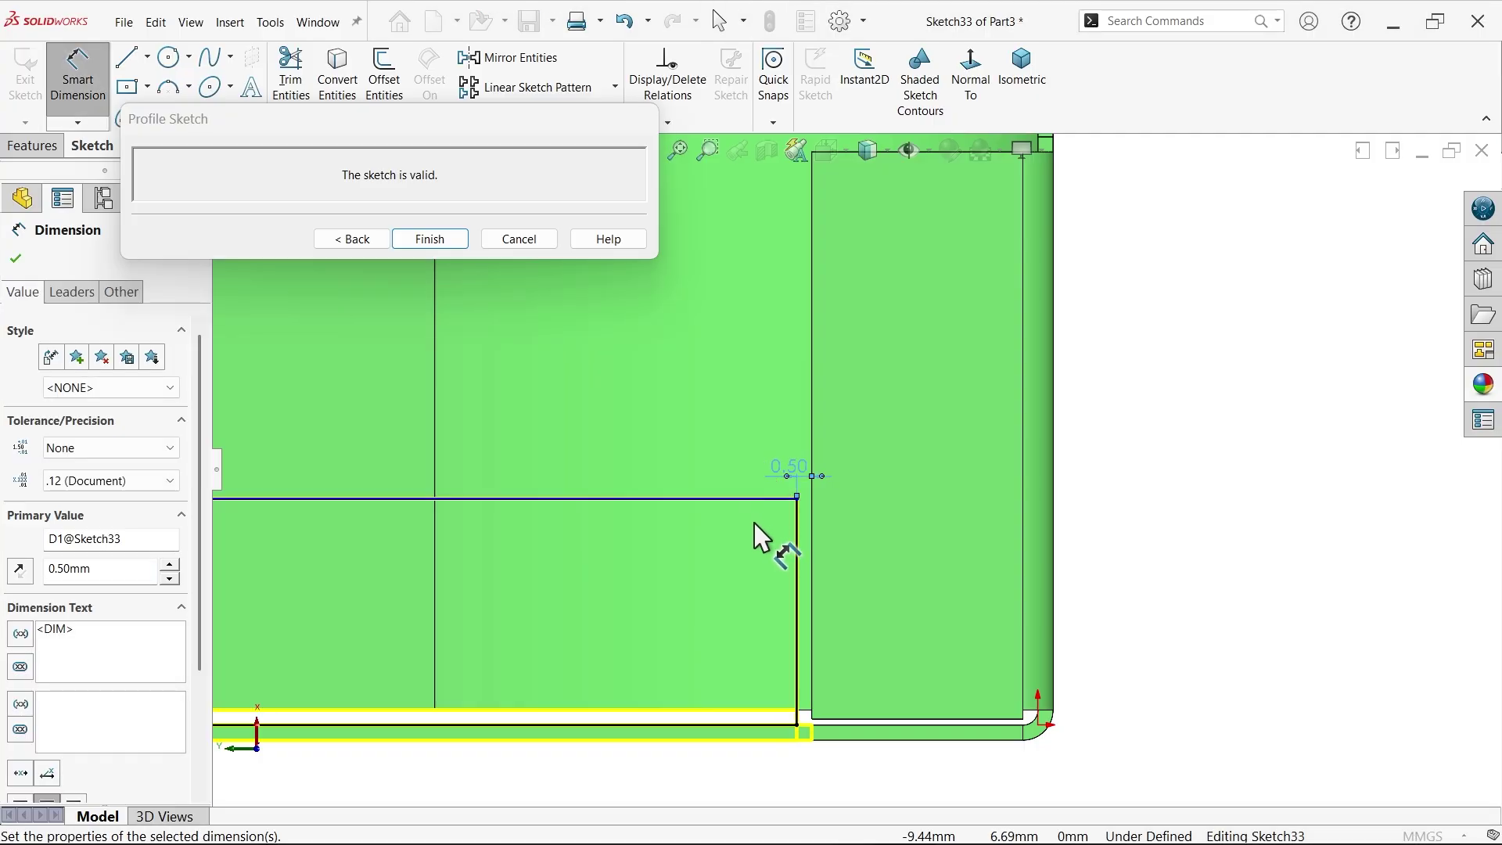
pyautogui.click(369, 239)
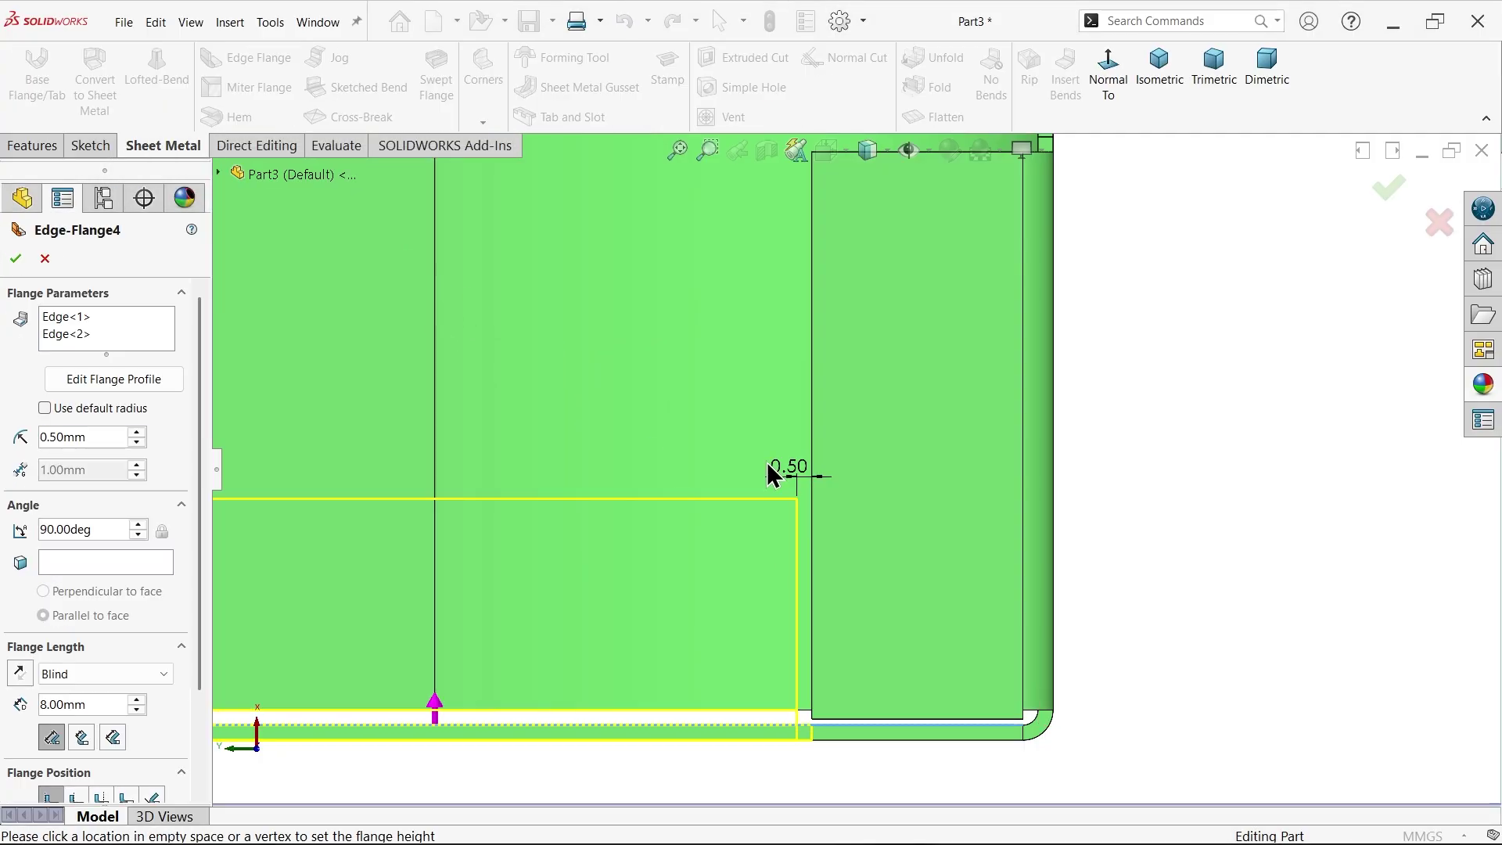
# Step: Return to isometric, then open and close the second flange edge's profile sketch
pyautogui.click(1159, 69)
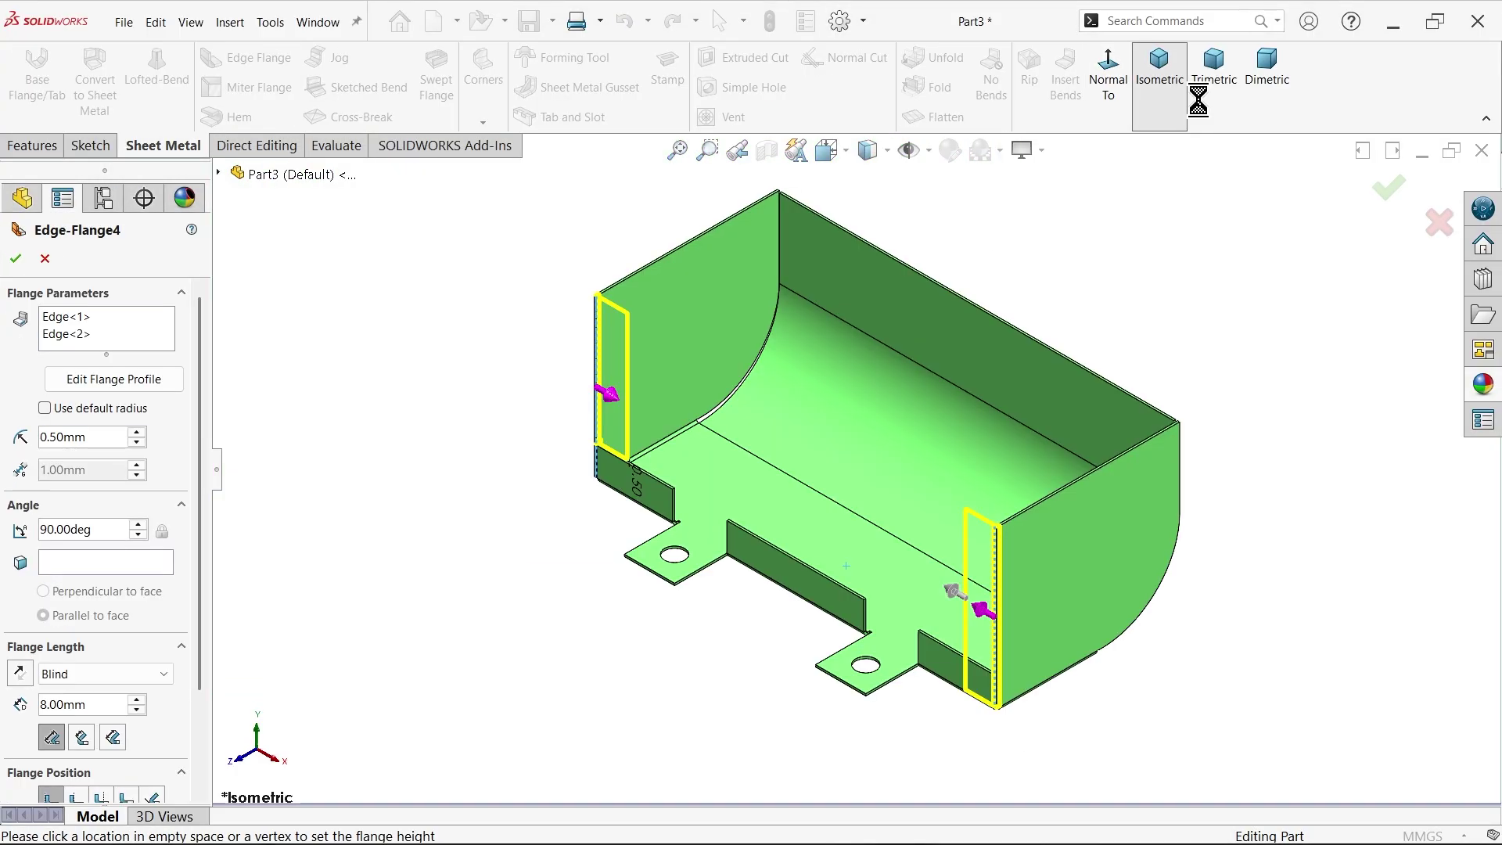
pyautogui.click(57, 334)
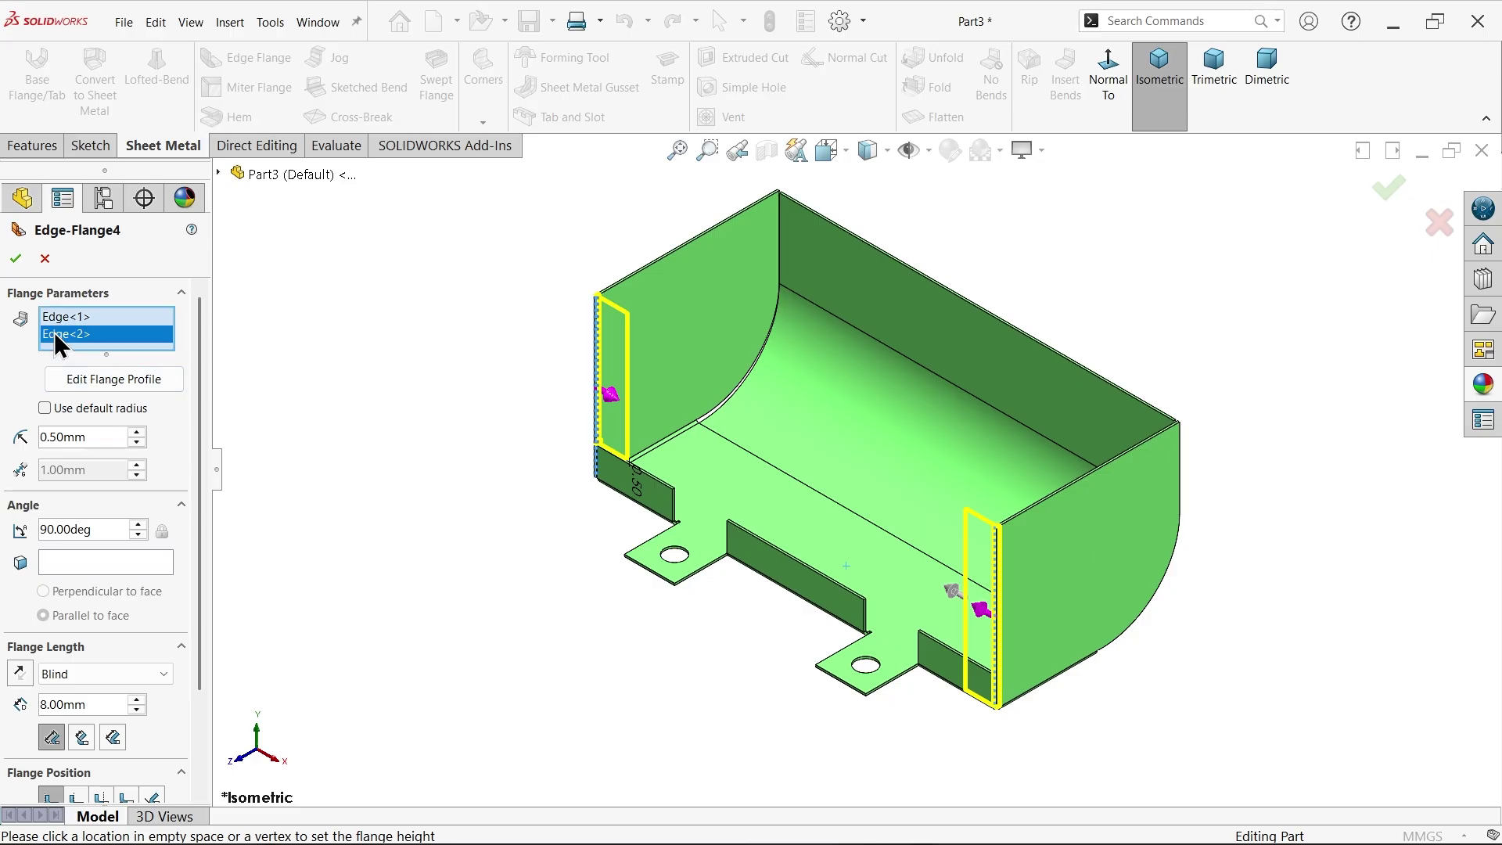
pyautogui.click(114, 377)
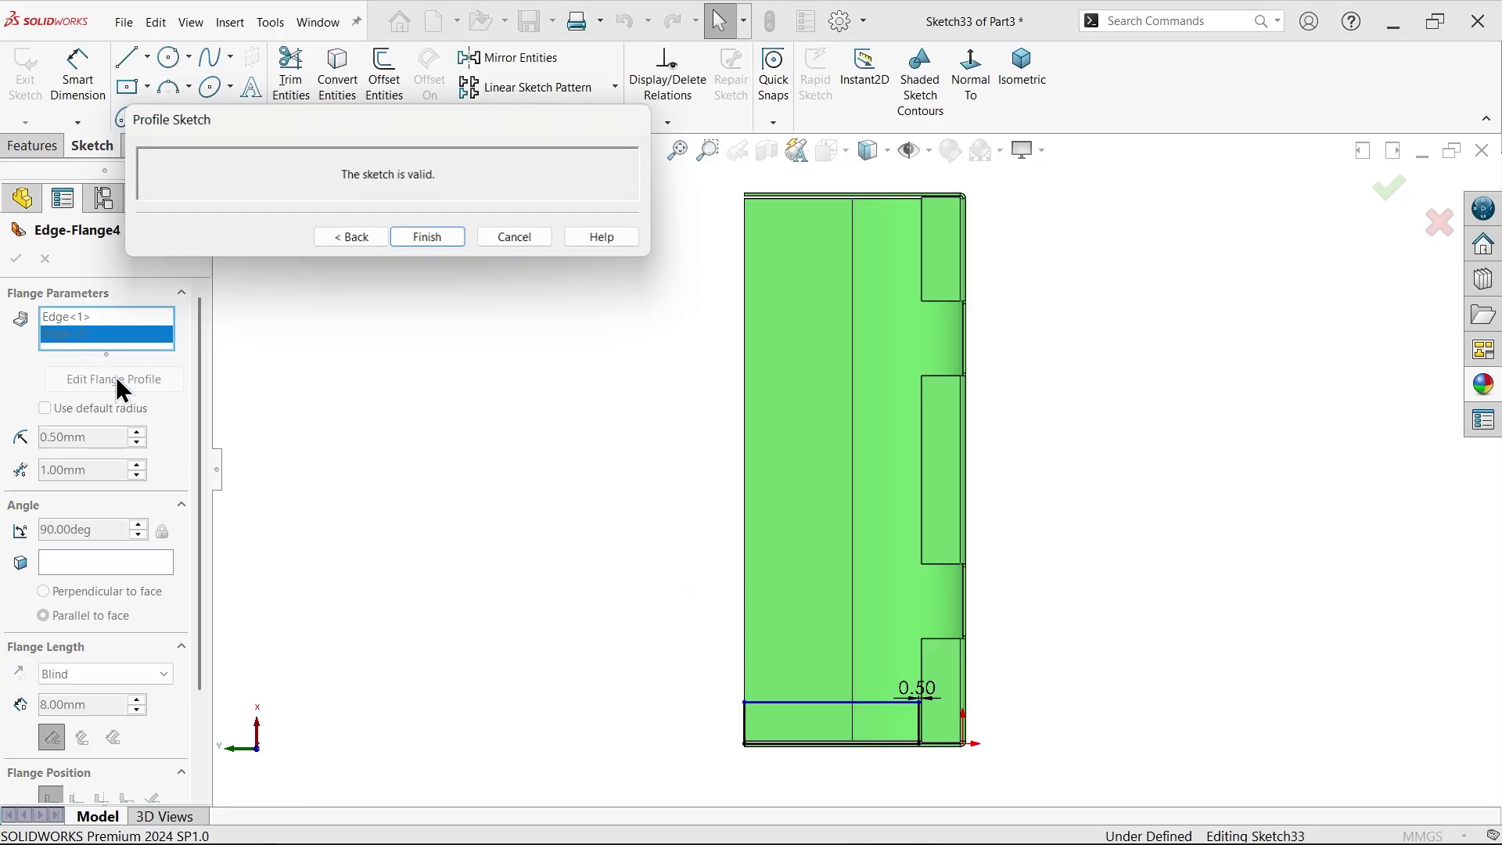
pyautogui.scroll(-2, 888, 723)
pyautogui.scroll(5, 881, 704)
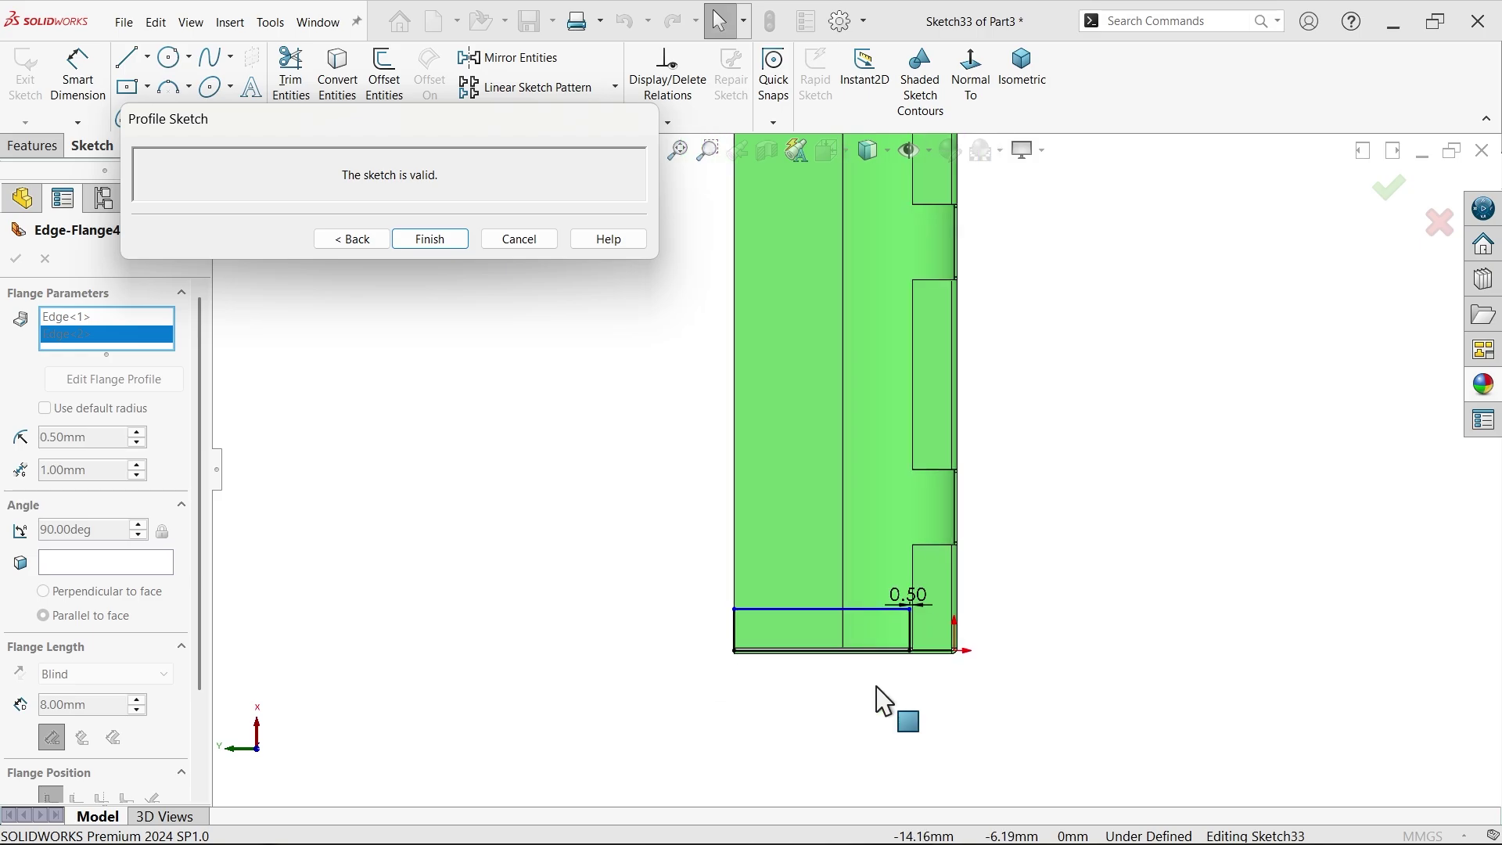
pyautogui.click(350, 239)
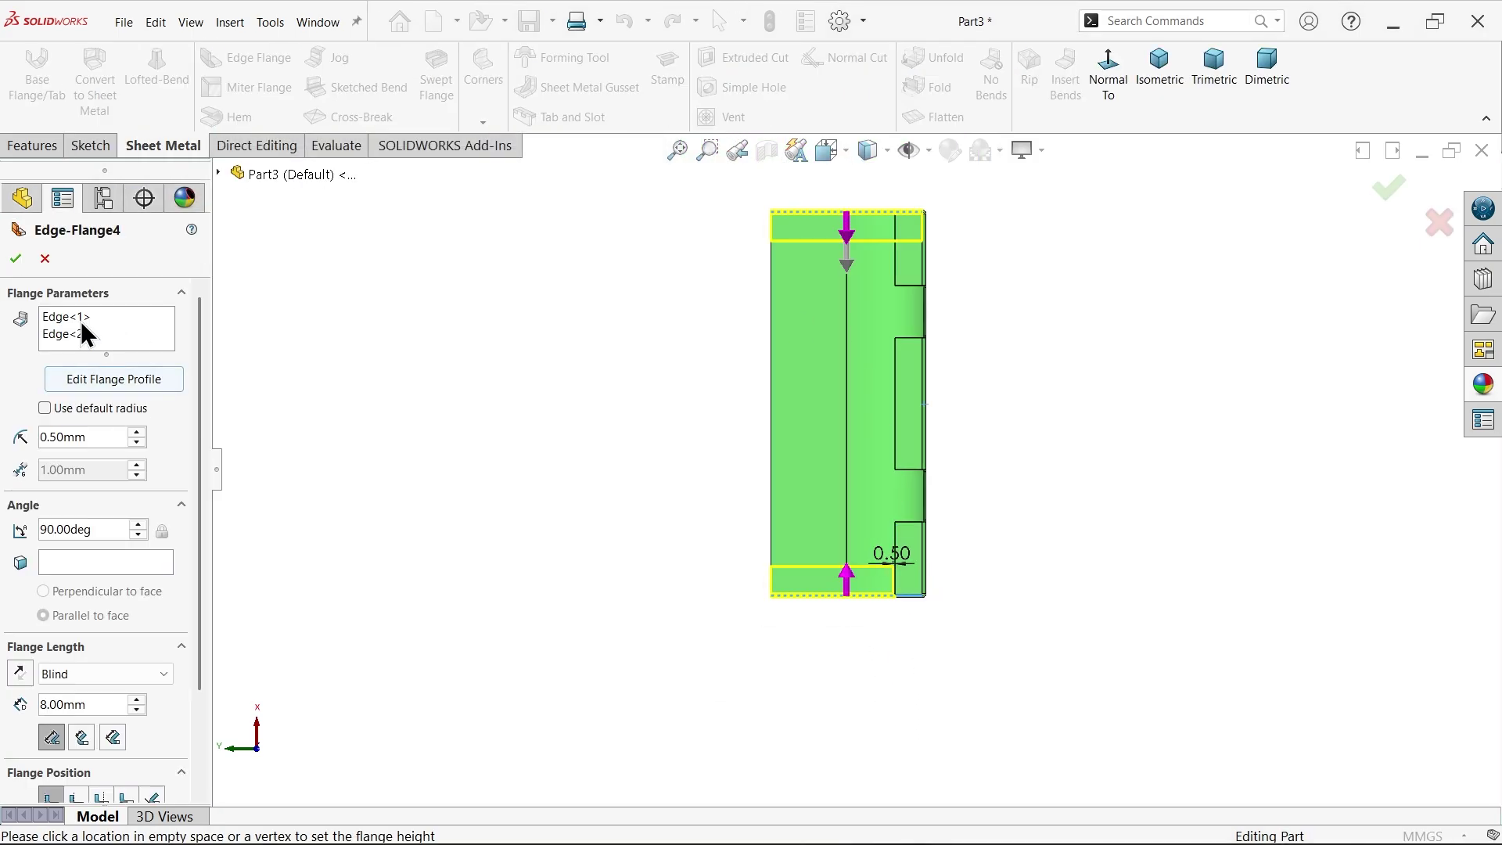
# Step: Open Edge<1>'s flange profile sketch and shift its left side inward
pyautogui.click(81, 334)
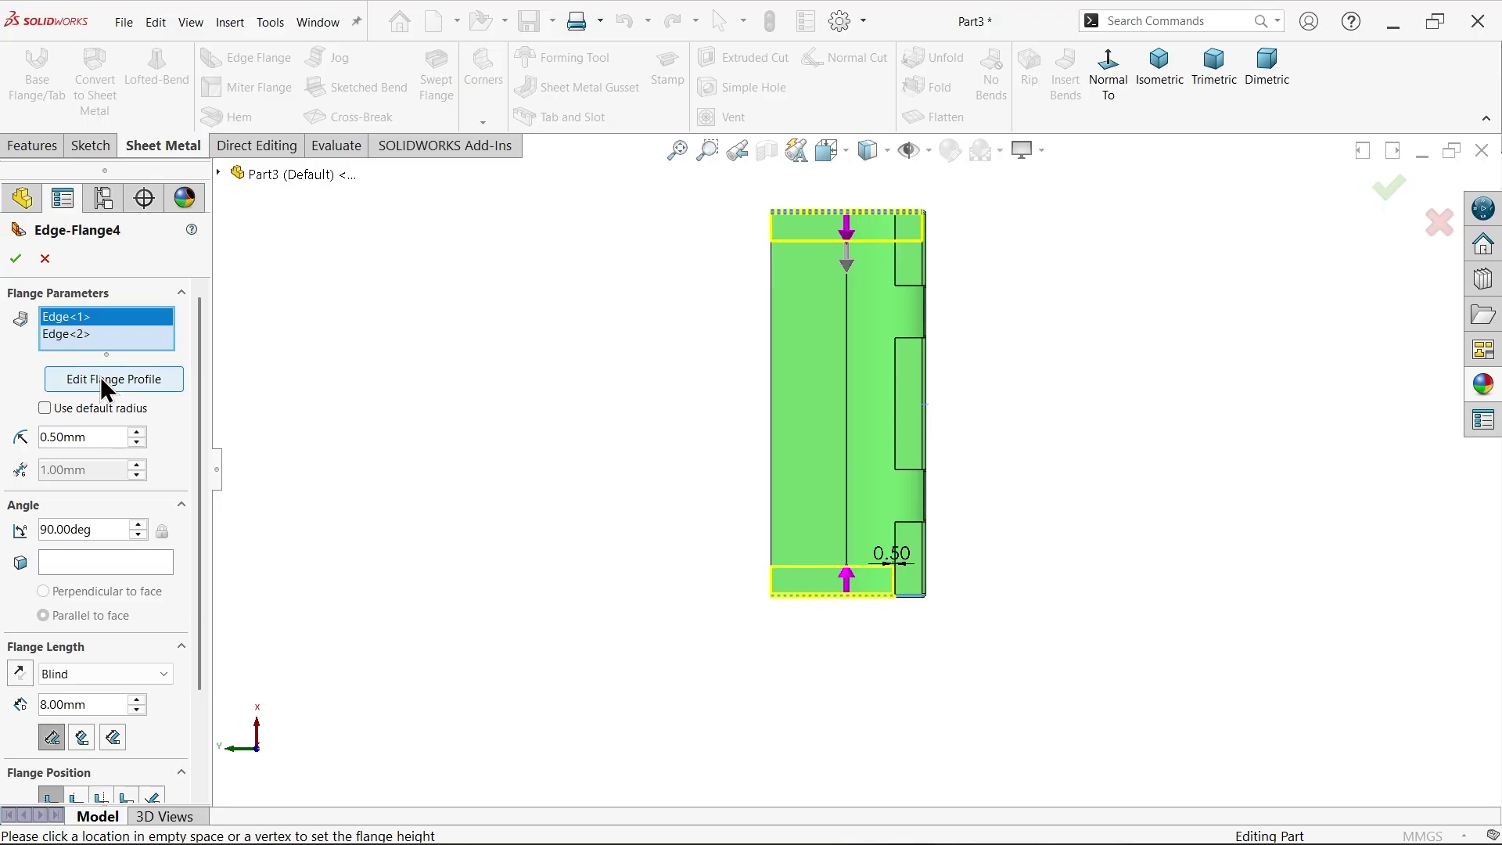
pyautogui.click(102, 381)
pyautogui.scroll(-5, 804, 671)
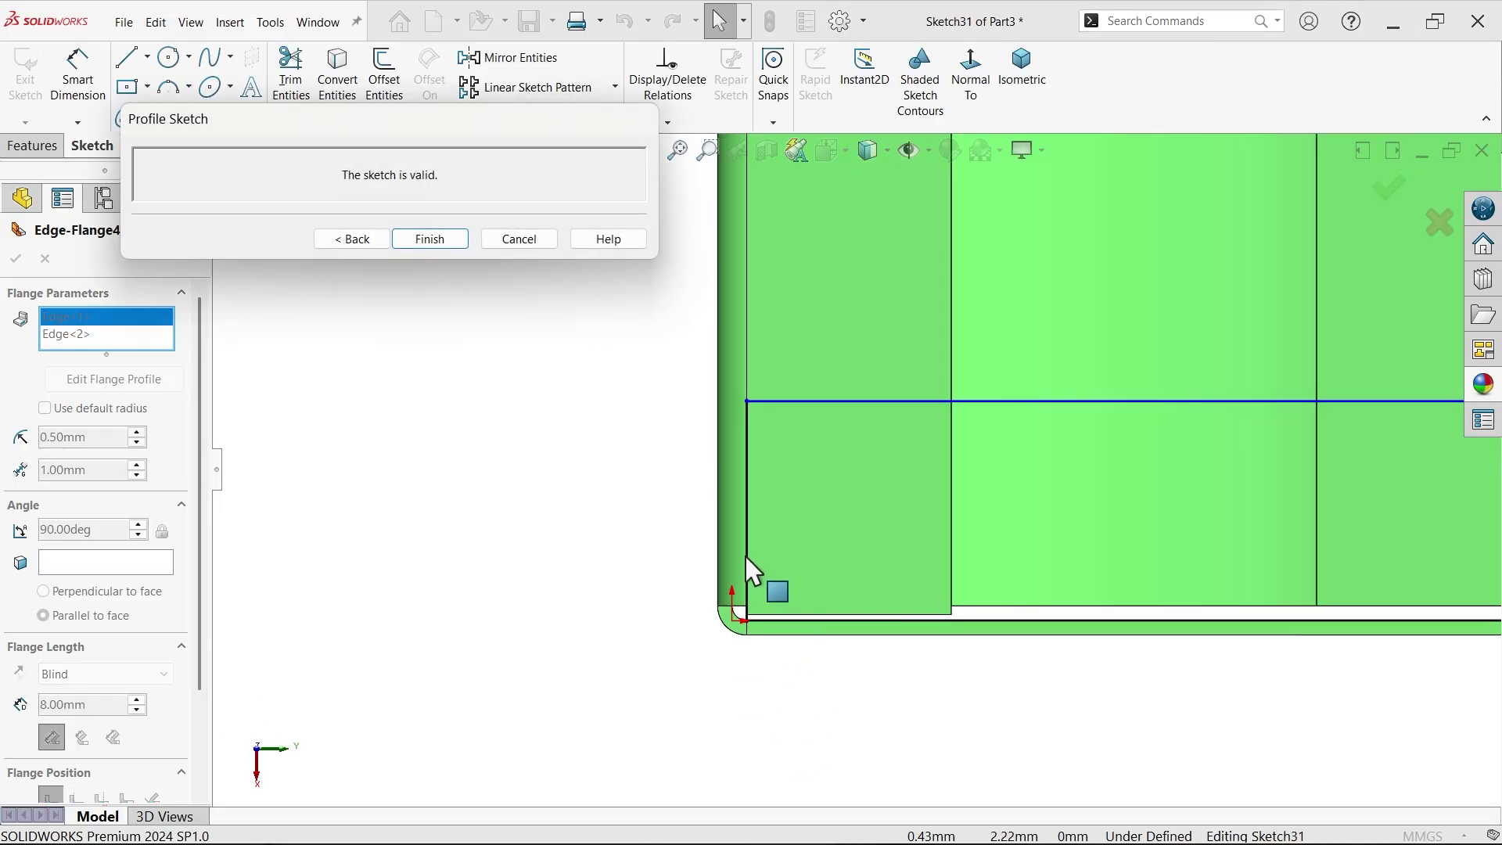
pyautogui.moveTo(750, 570); pyautogui.dragTo(970, 571)
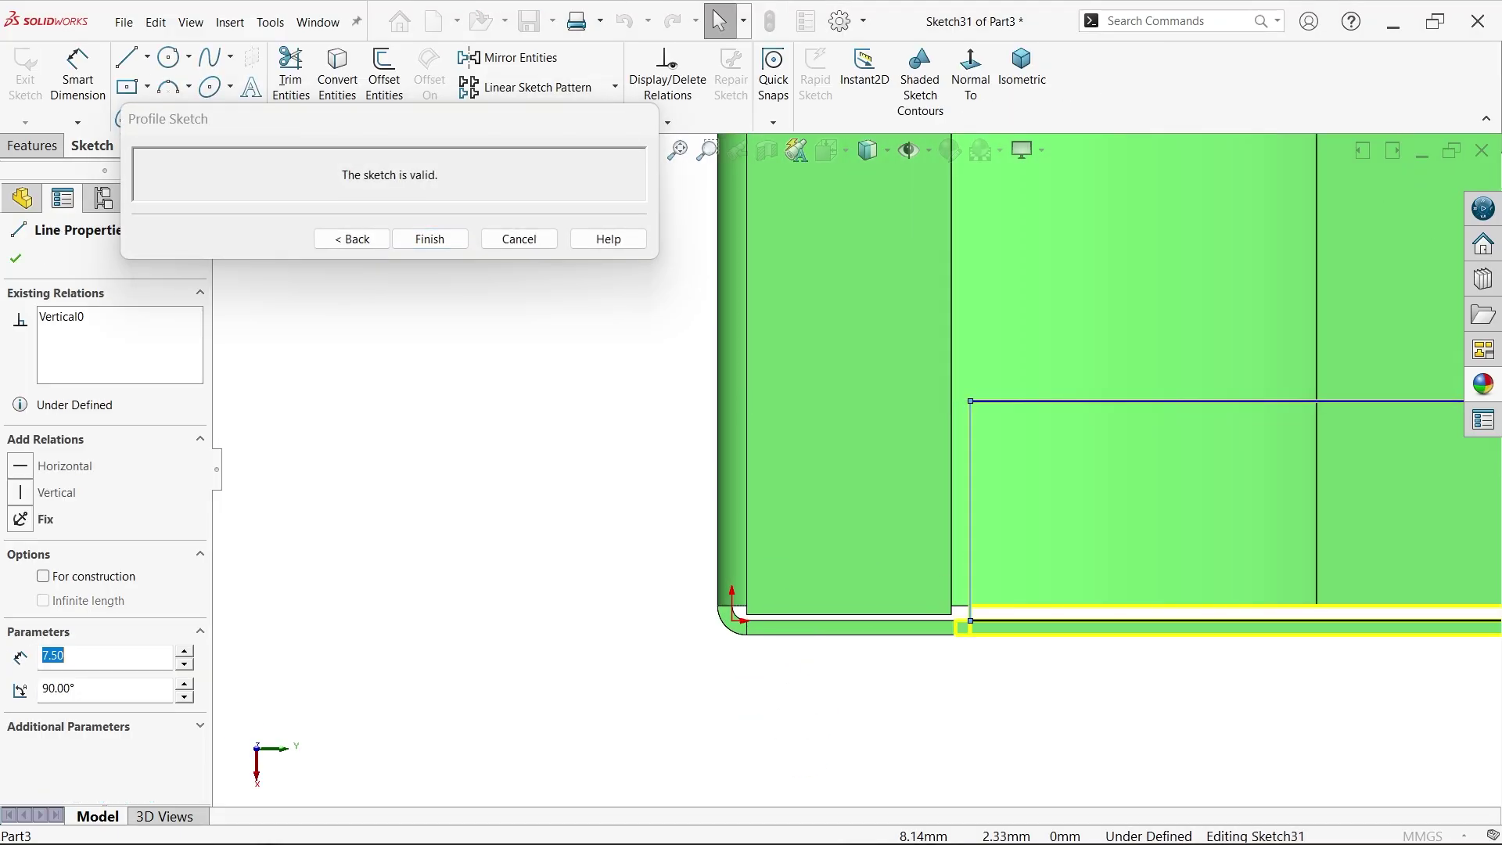
# Step: Dimension the left side 0.5 mm from the adjacent edge, exit the sketch, and restore isometric
pyautogui.click(78, 75)
pyautogui.scroll(-3, 989, 485)
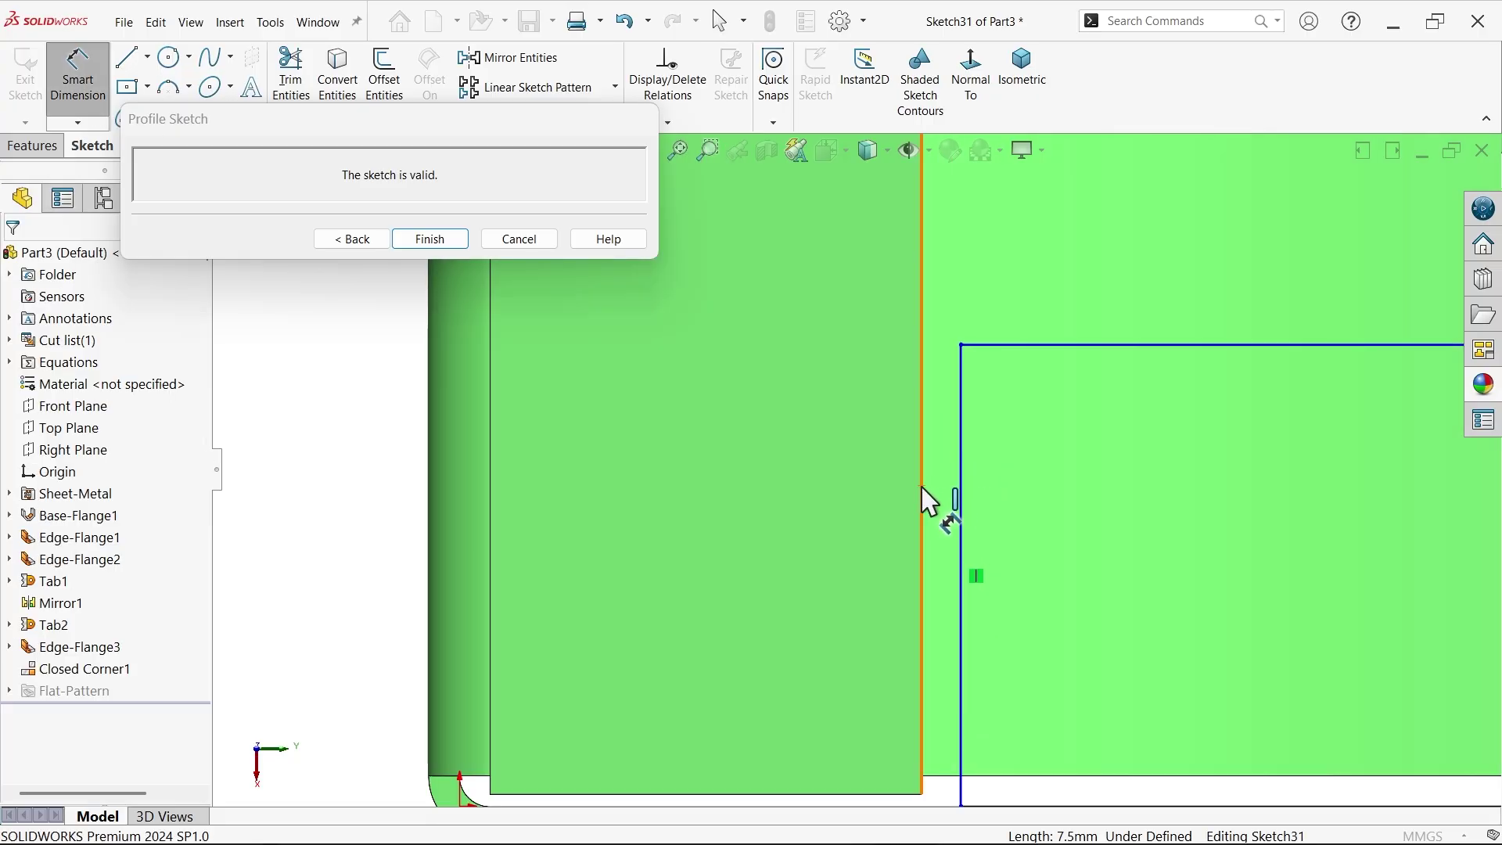
pyautogui.click(962, 507)
pyautogui.click(948, 446)
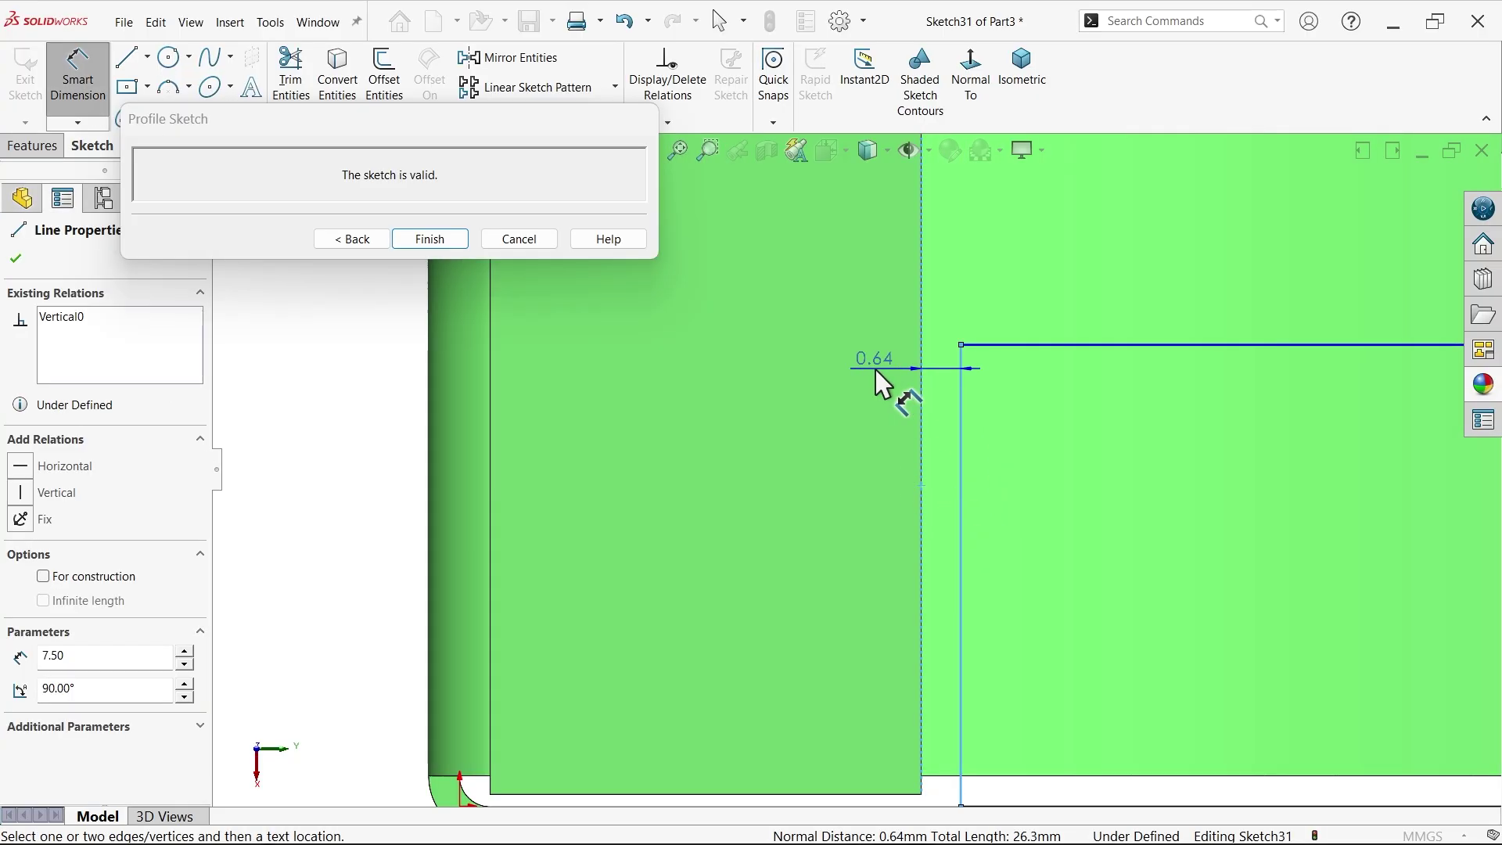
pyautogui.click(889, 386)
pyautogui.write('0.5')
pyautogui.press('Return')
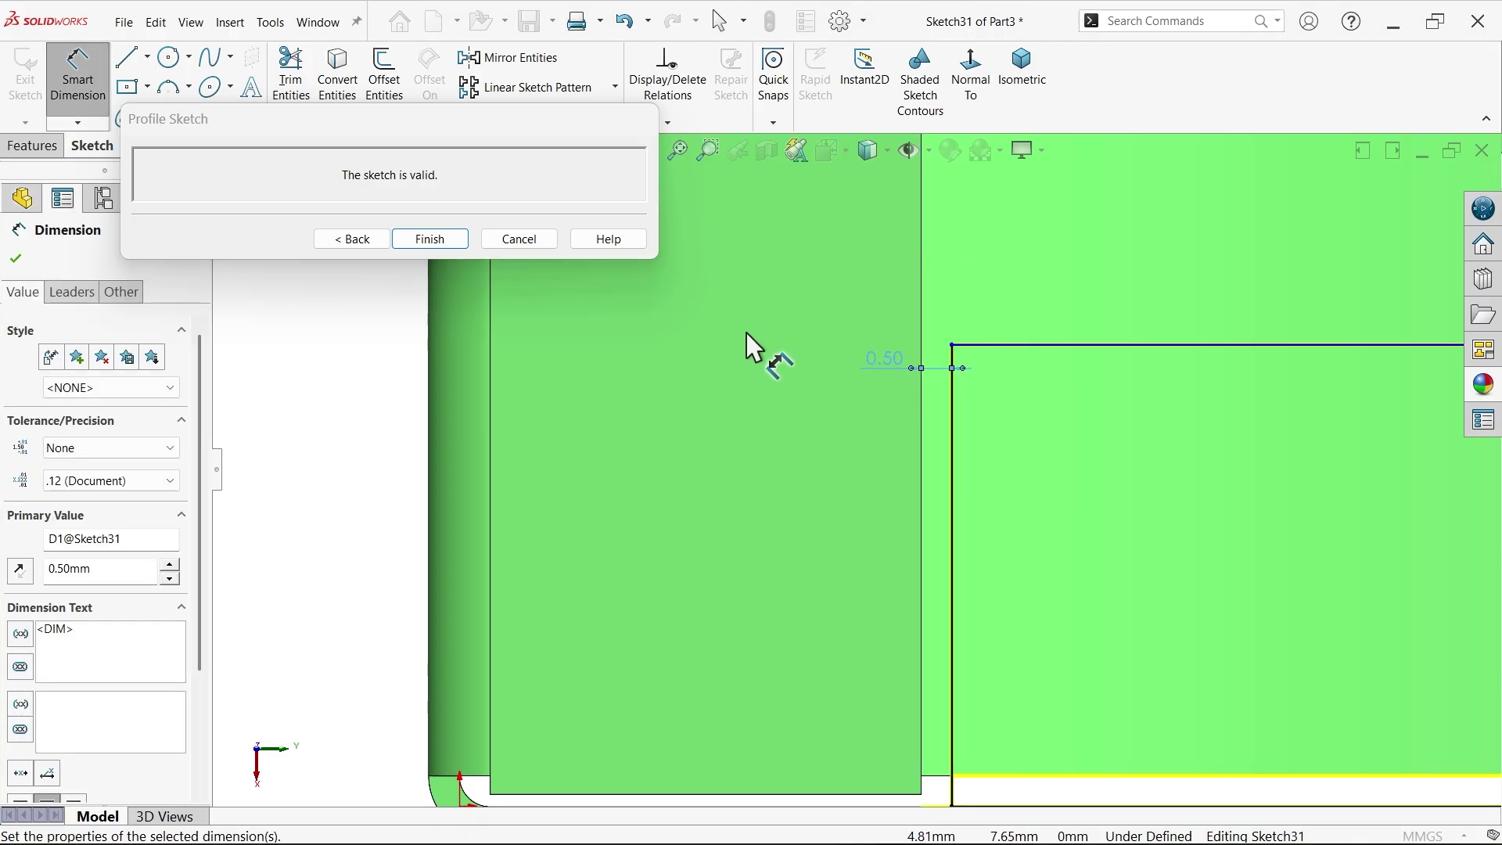
pyautogui.click(363, 246)
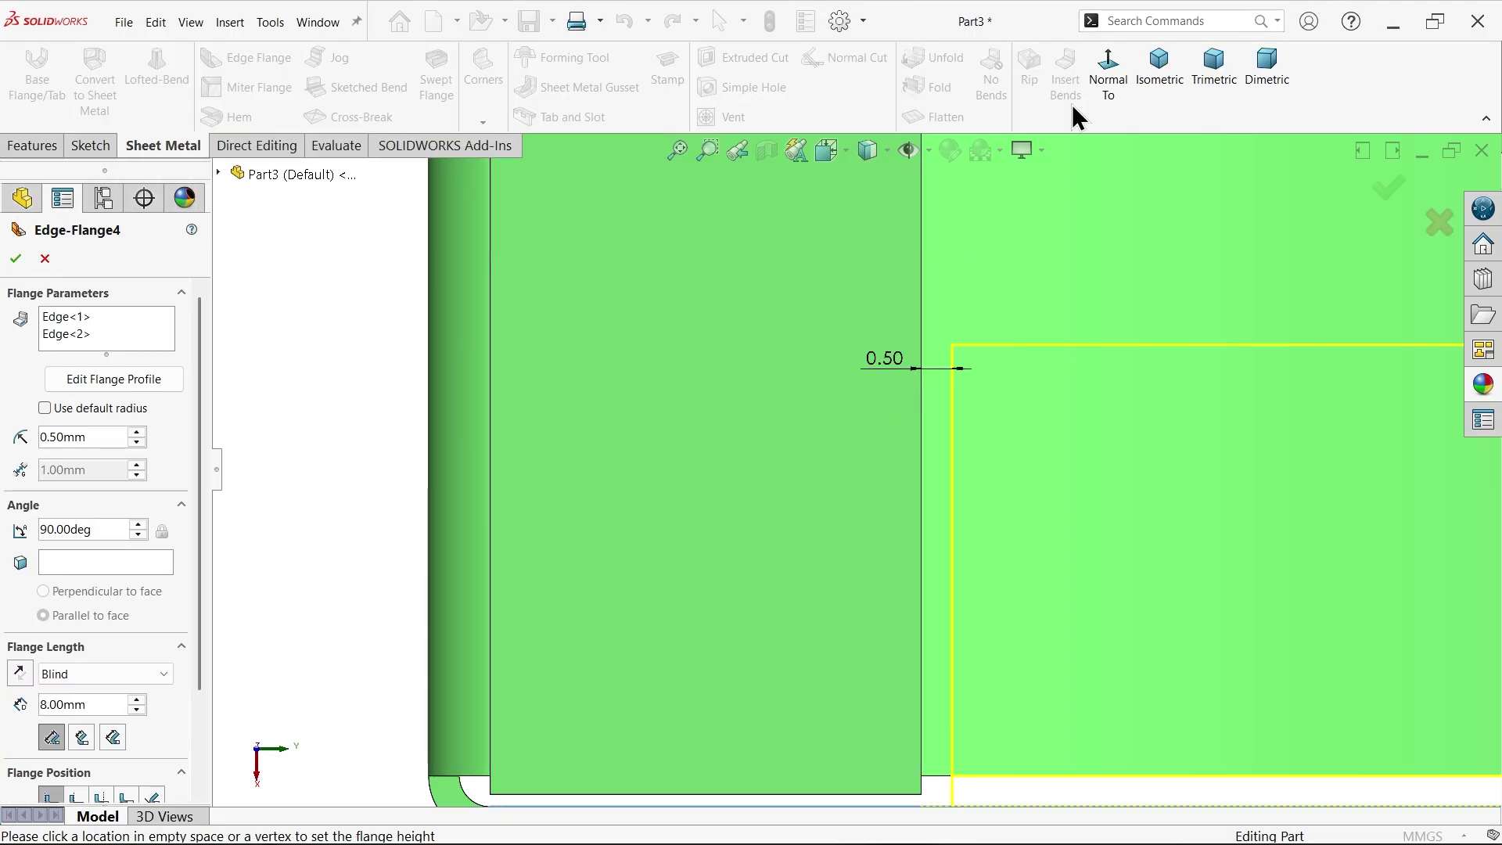
pyautogui.click(1161, 86)
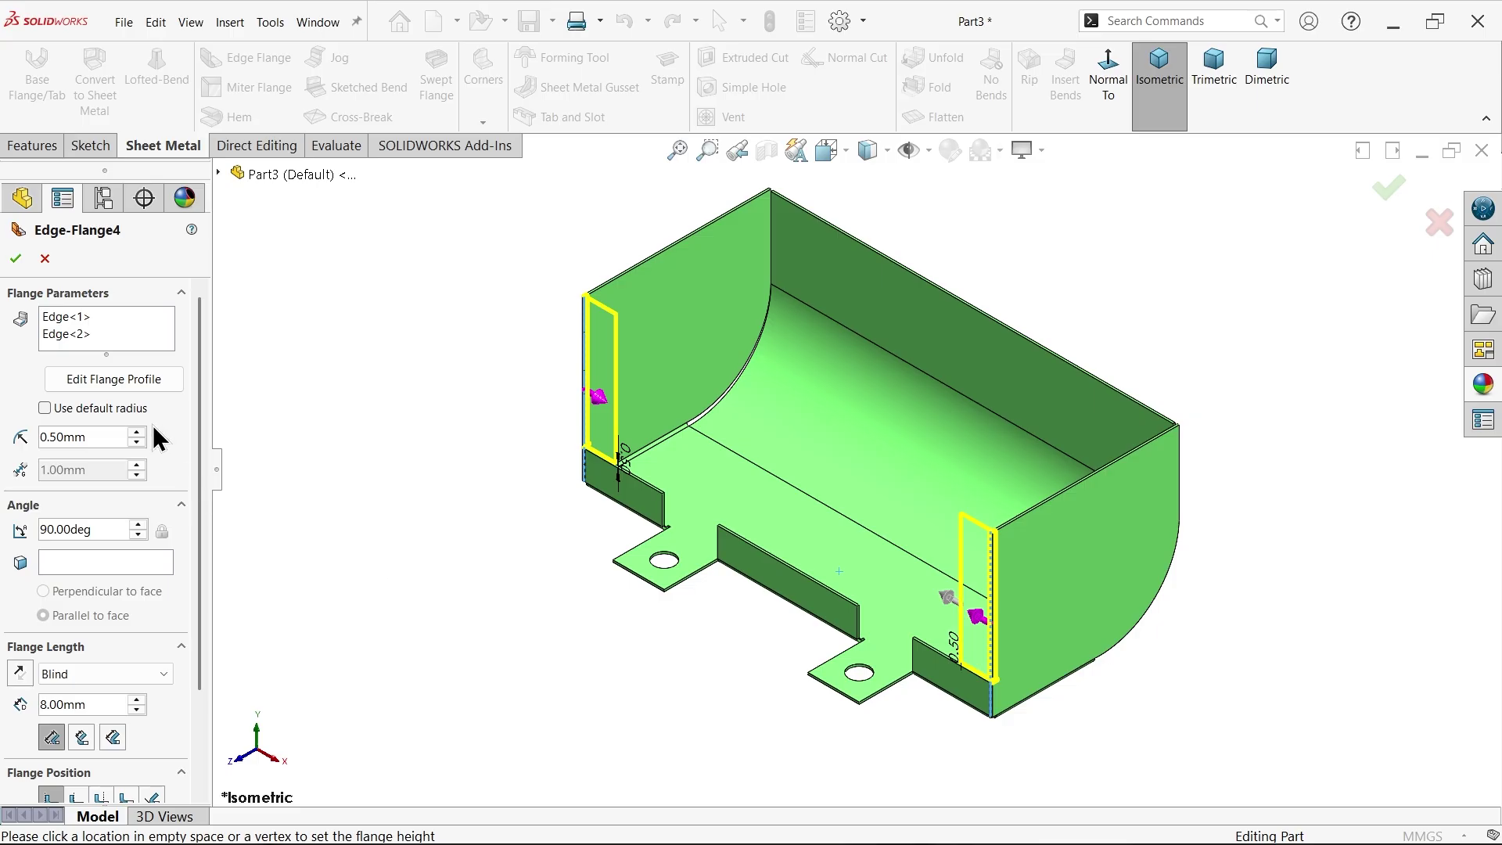
# Step: Accept Edge-Flange4, check the 0.5 mm corner gap edge up close, and restore the isometric view
pyautogui.click(15, 259)
pyautogui.scroll(-5, 931, 649)
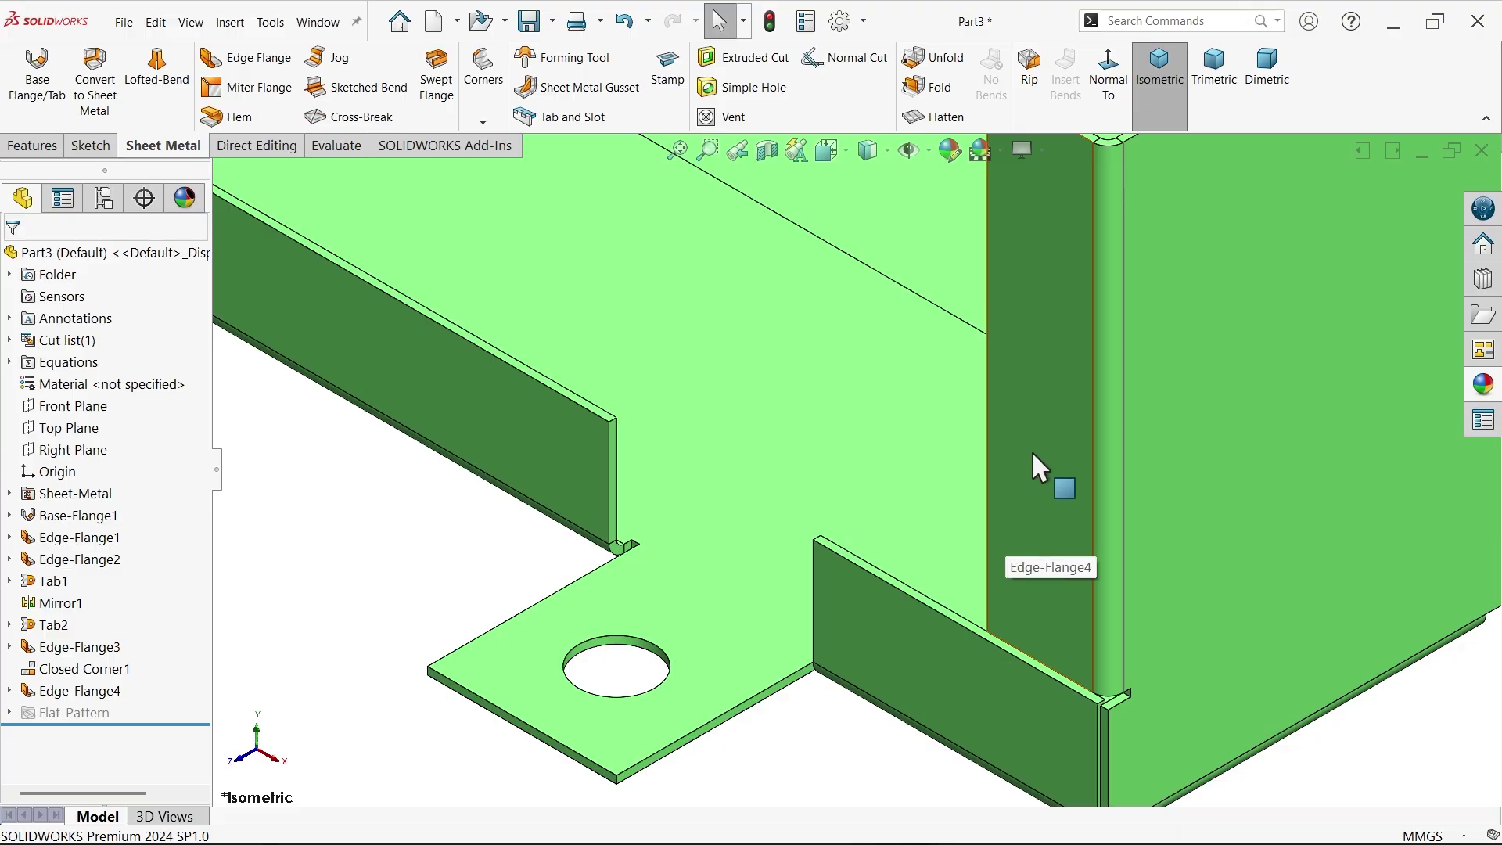
pyautogui.scroll(3, 1030, 469)
pyautogui.scroll(-8, 1034, 642)
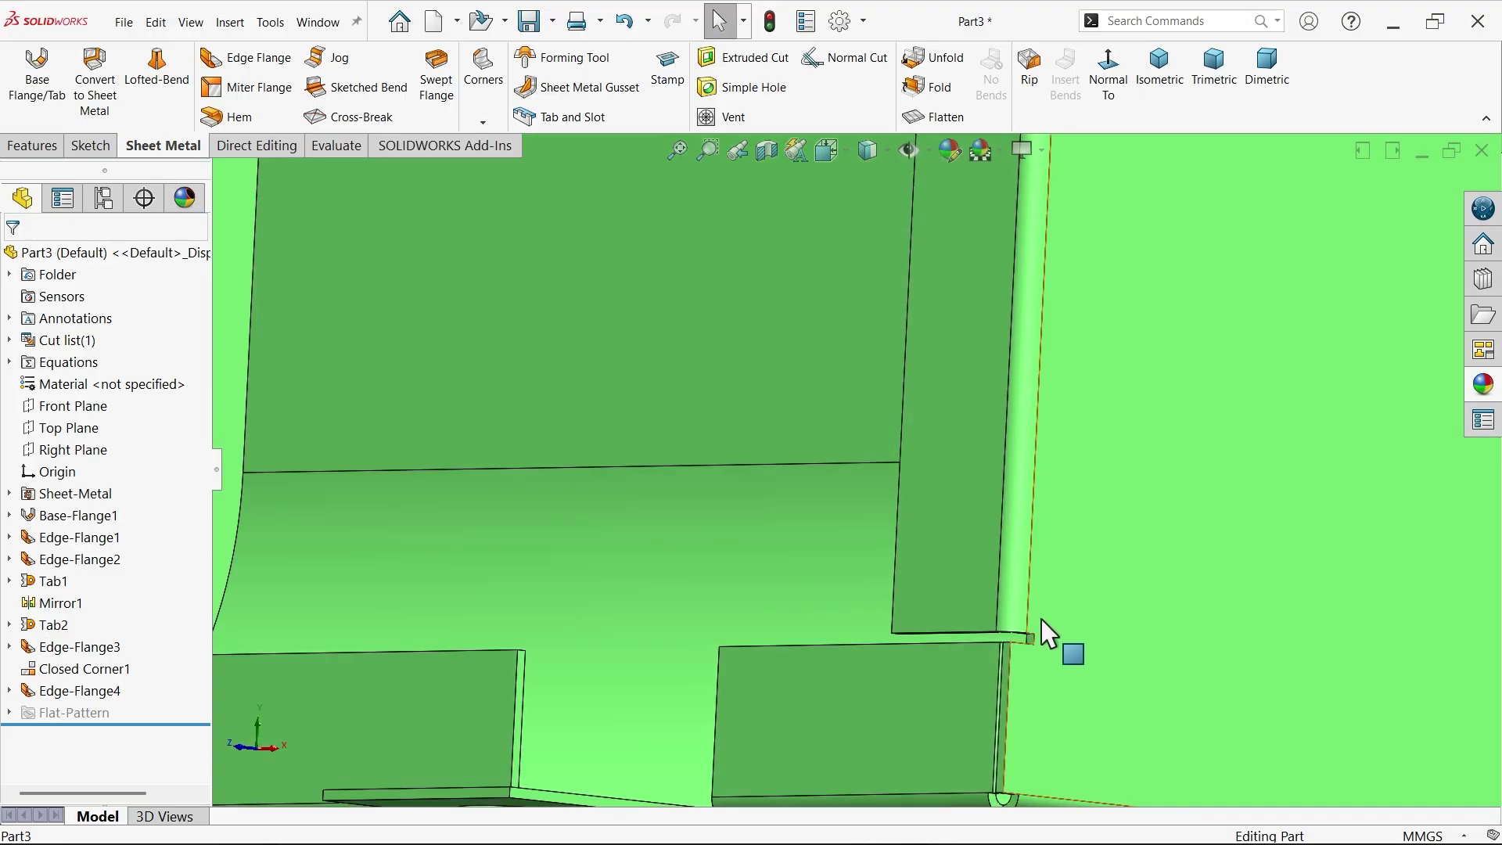
pyautogui.scroll(-3, 1041, 630)
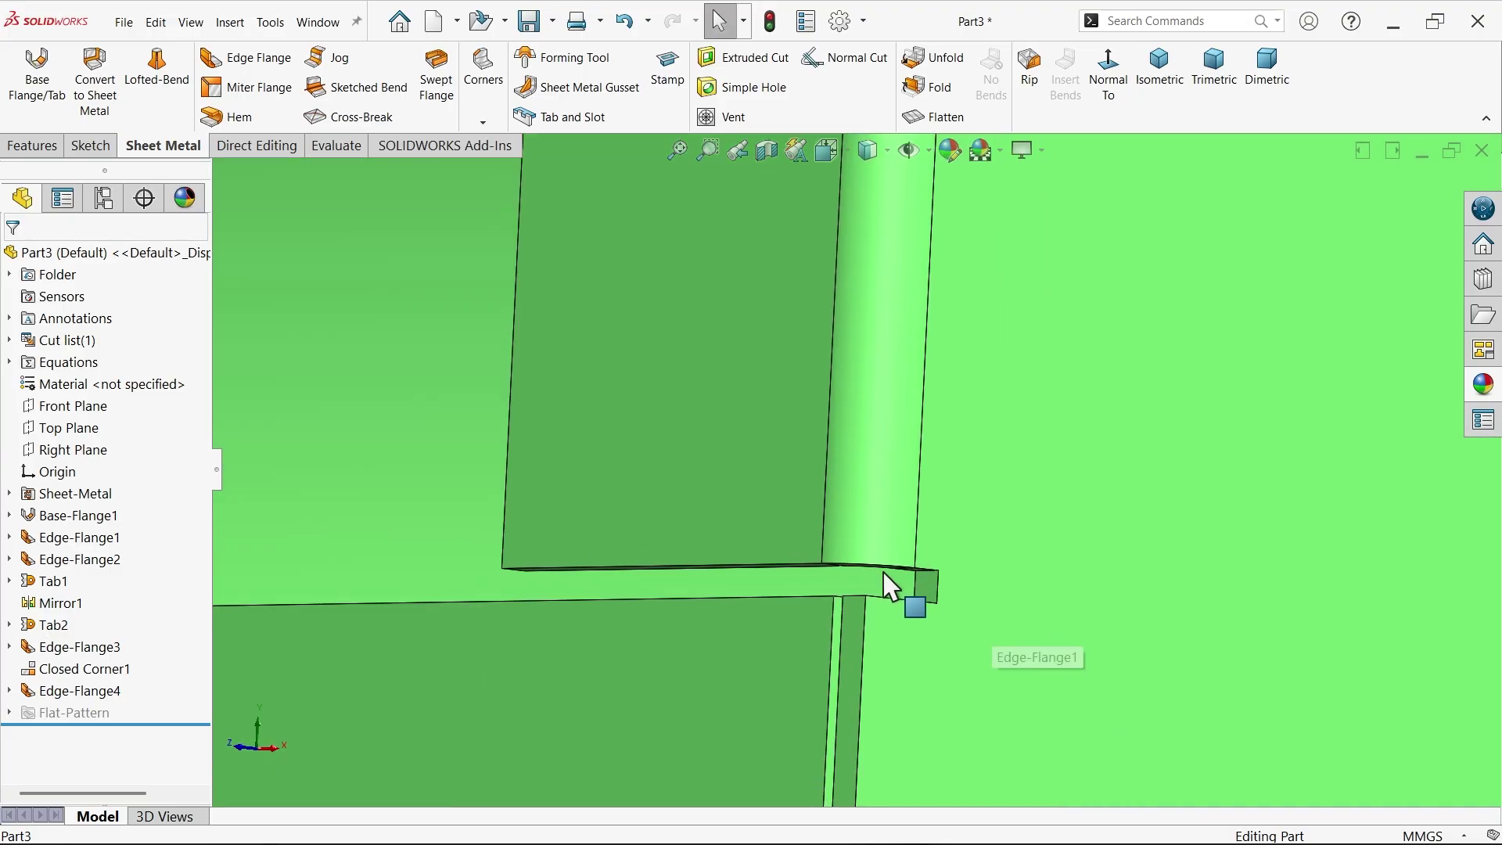
pyautogui.click(940, 588)
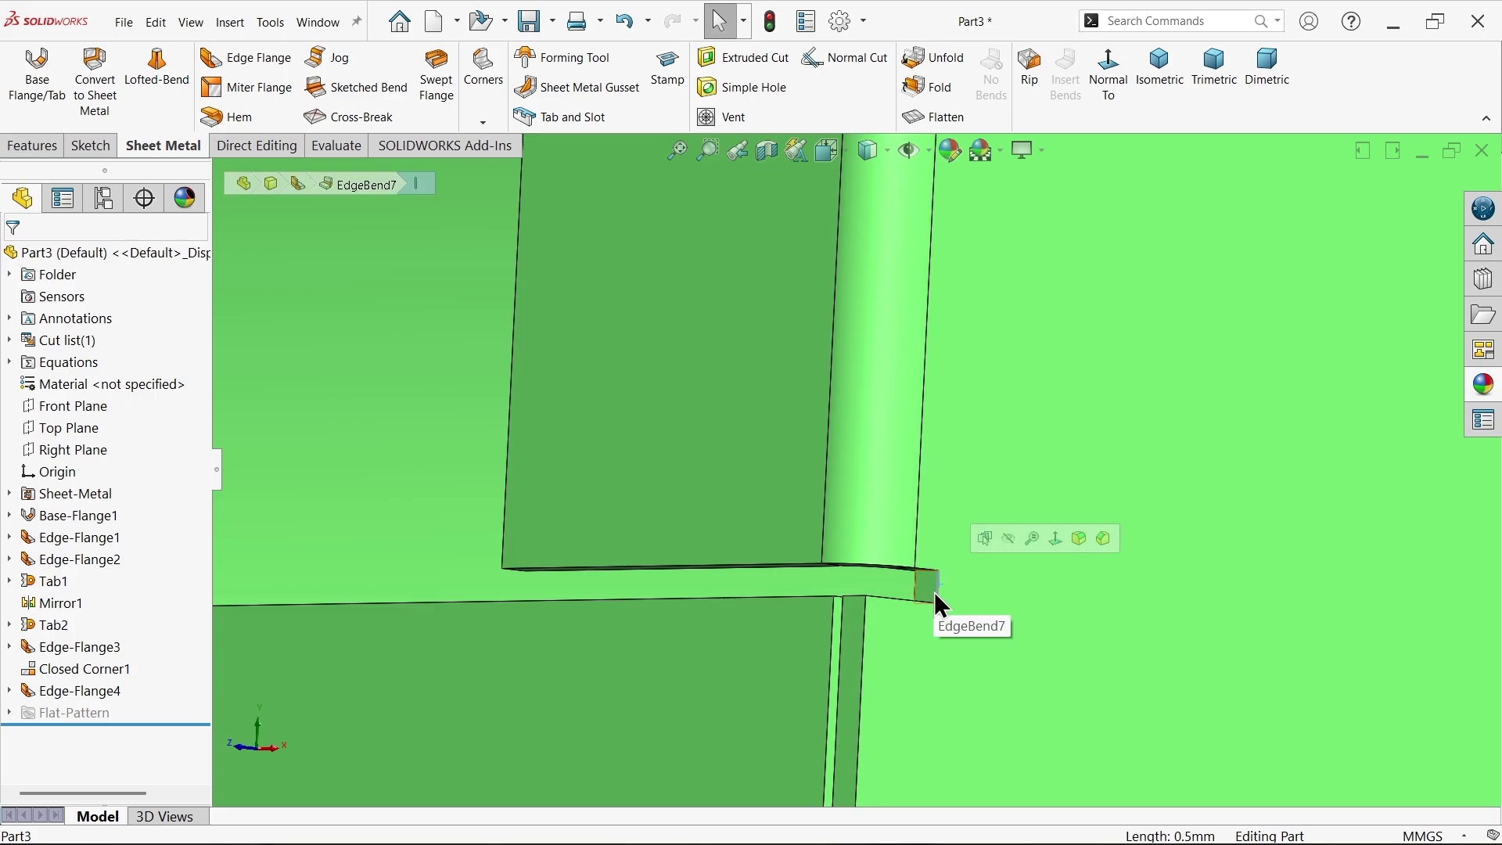
pyautogui.scroll(5, 947, 587)
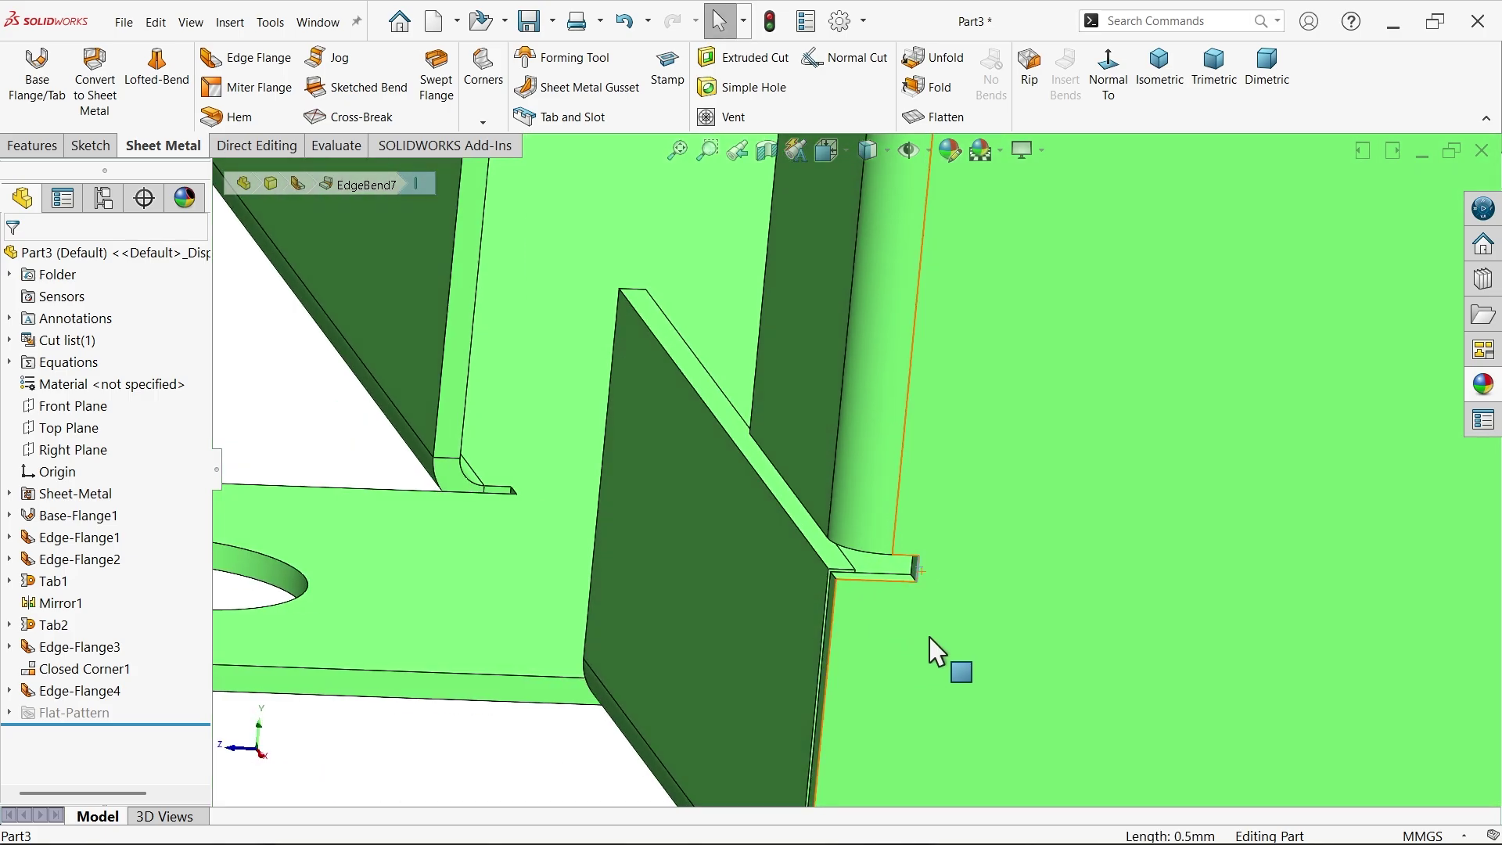
pyautogui.click(1161, 71)
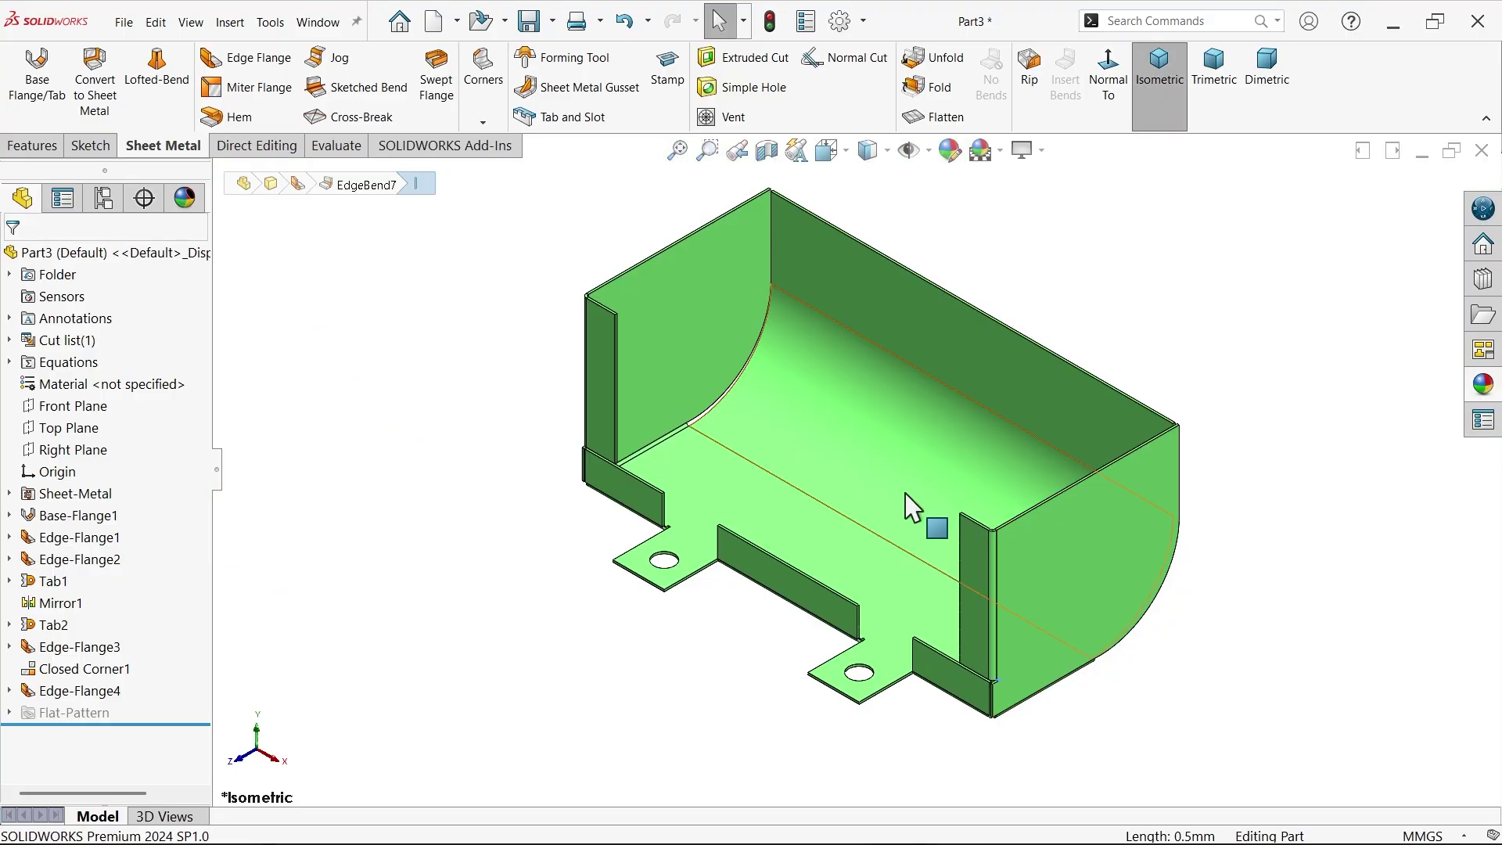
pyautogui.hotkey('alt', 'Tab')
# Step: Pan around the reference drawing's 100 mm front view and lower views, then minimize Photos
pyautogui.moveTo(563, 344); pyautogui.dragTo(620, 594)
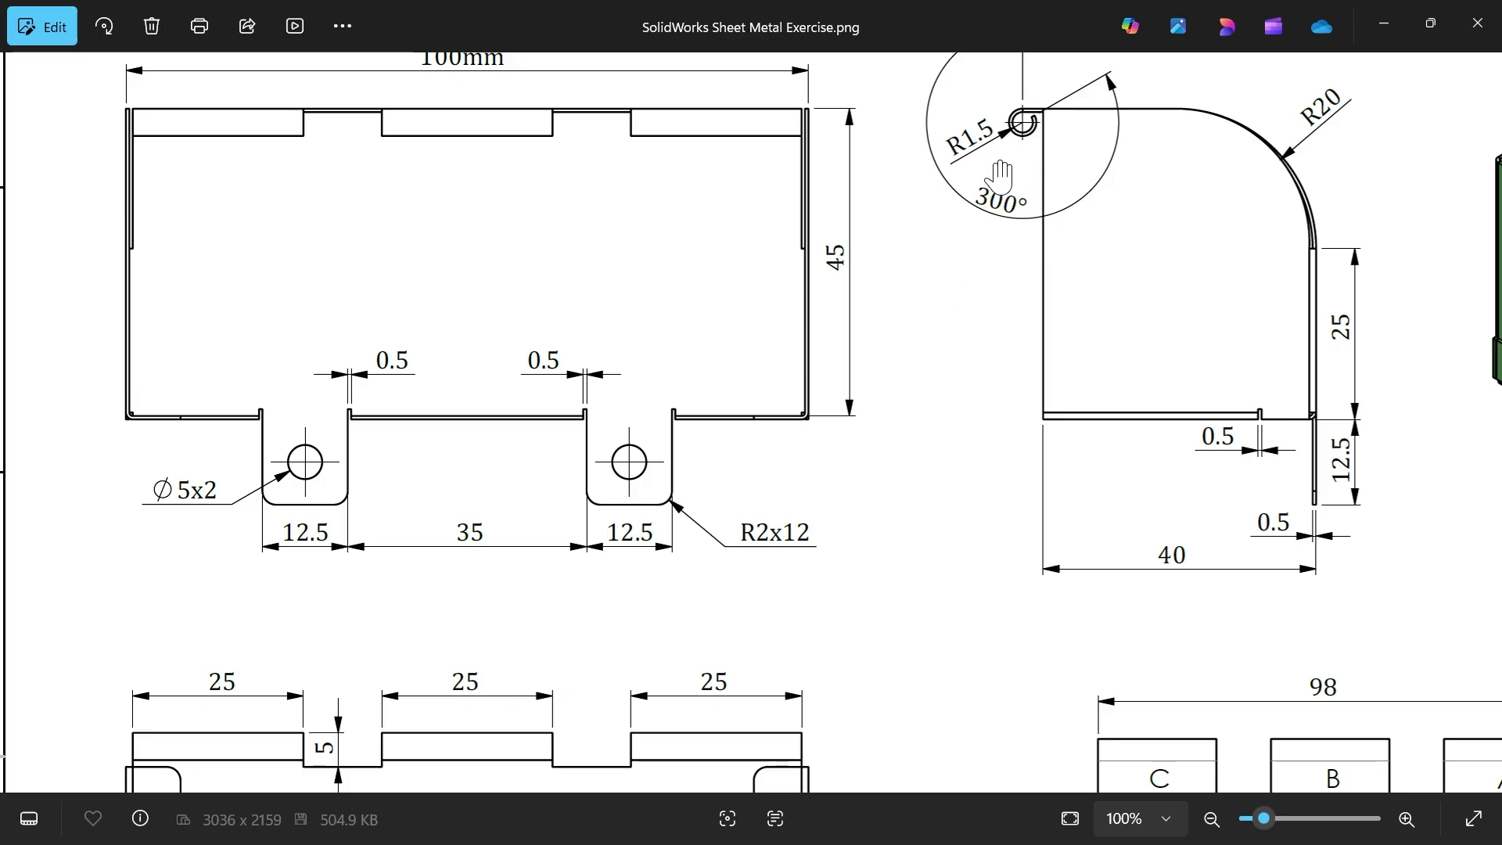
pyautogui.moveTo(792, 479); pyautogui.dragTo(837, 242)
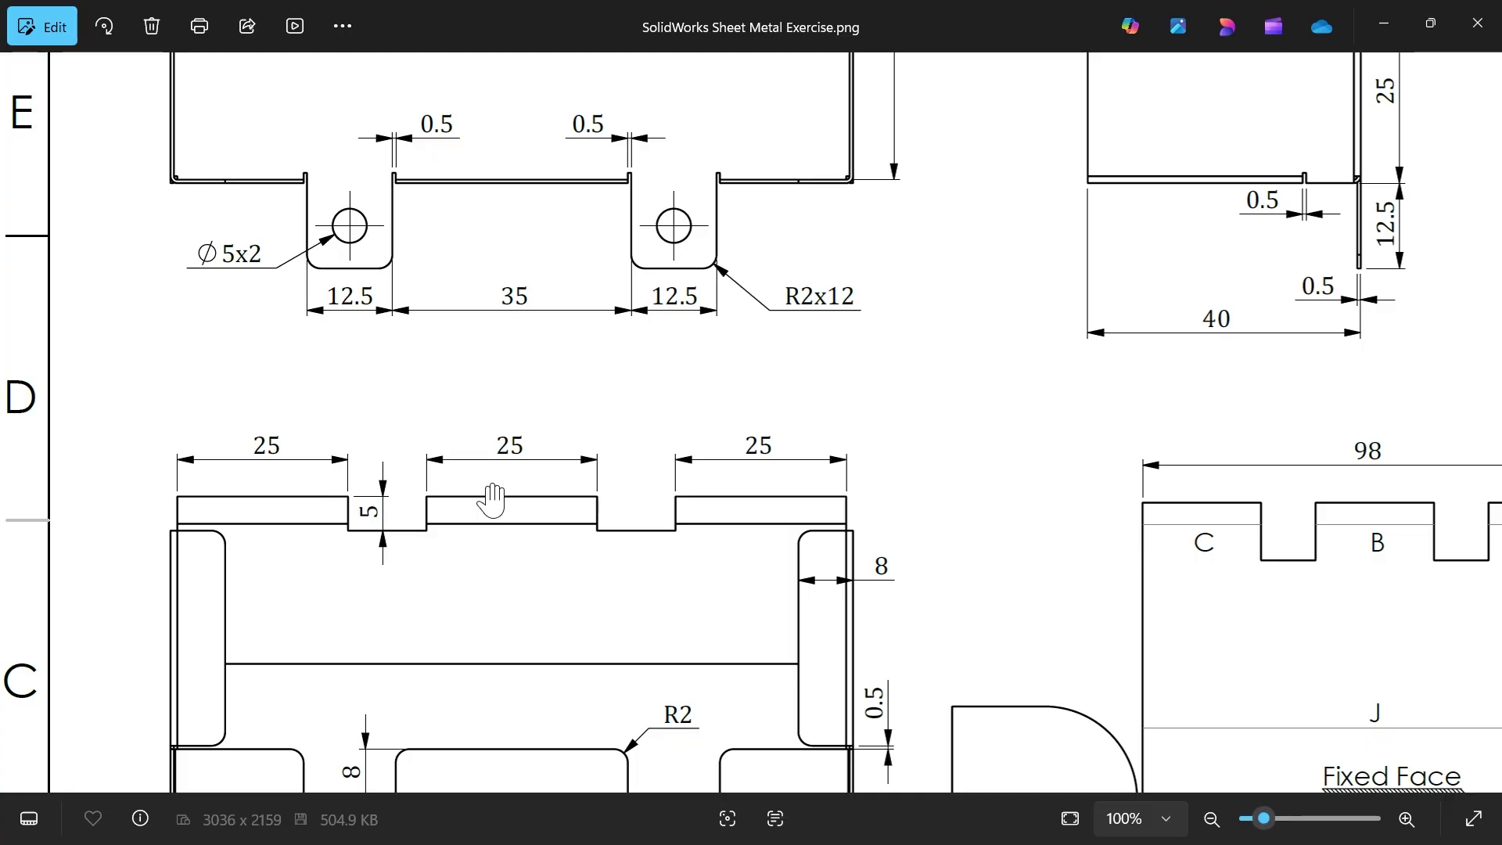
pyautogui.moveTo(997, 232); pyautogui.dragTo(931, 709)
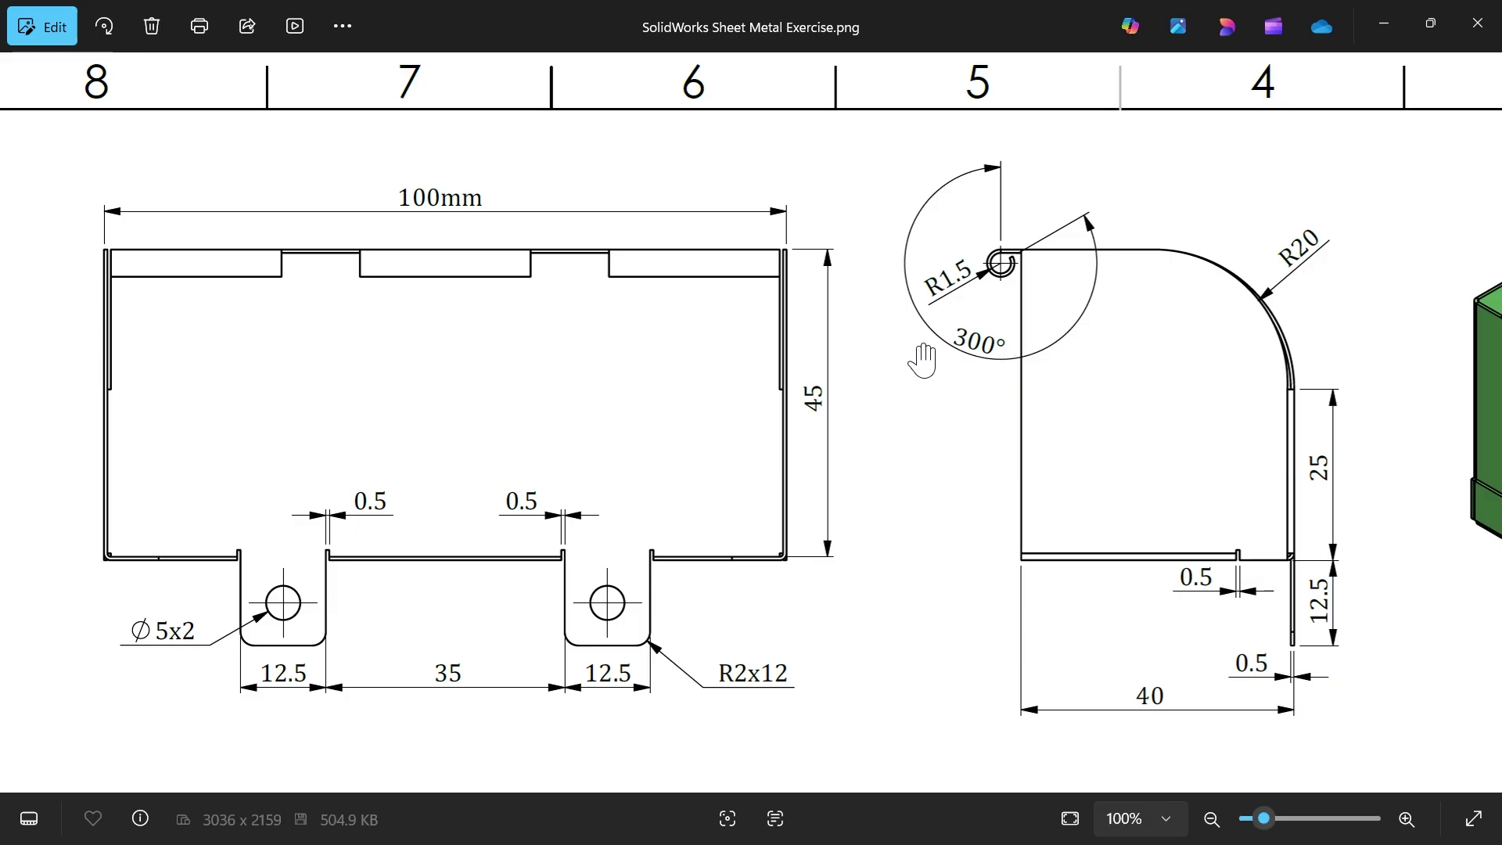
pyautogui.scroll(-1, 923, 360)
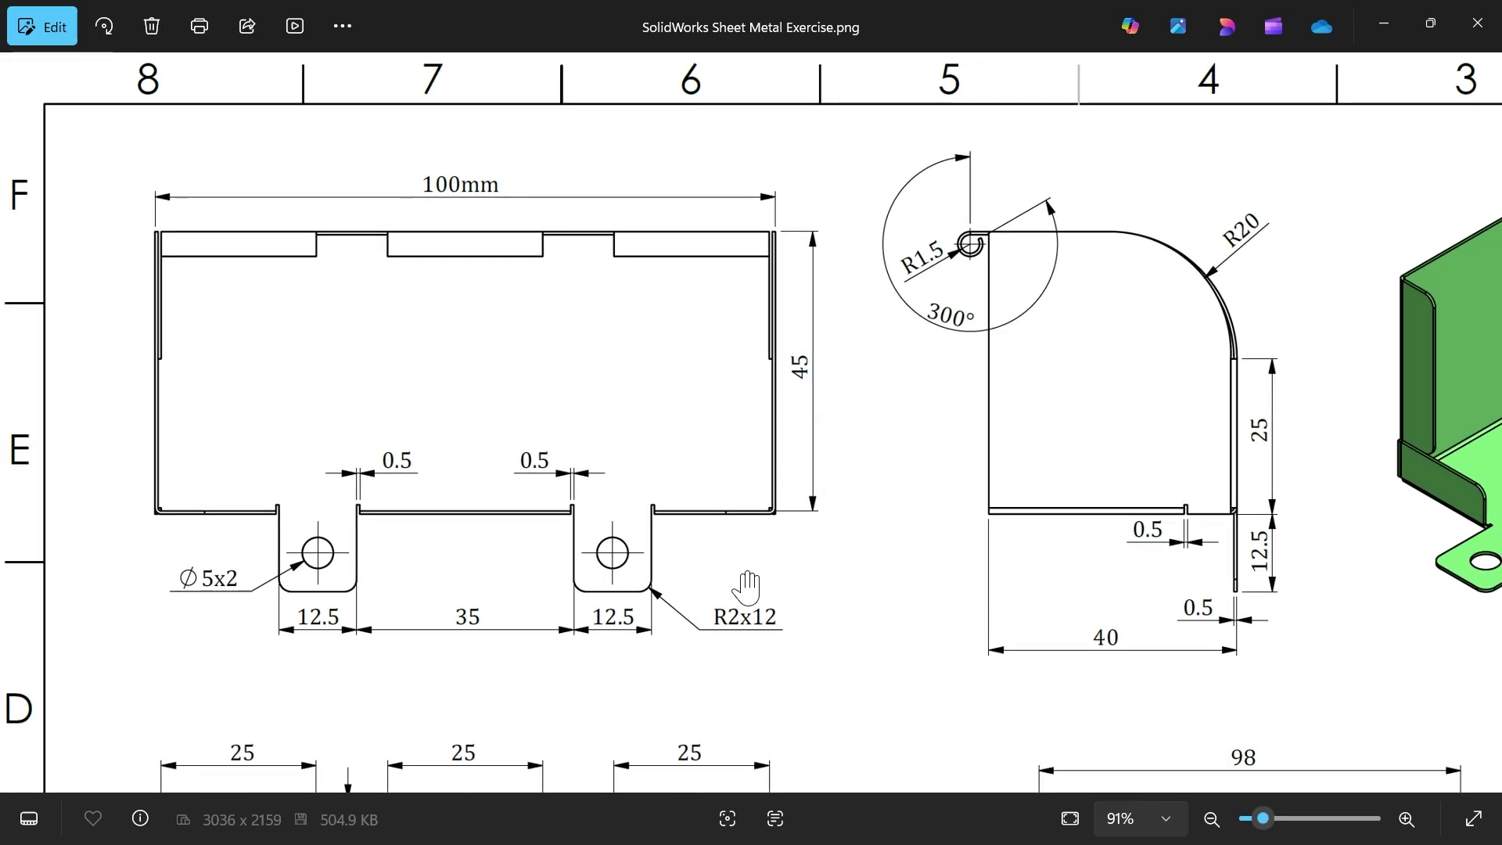
pyautogui.click(1383, 23)
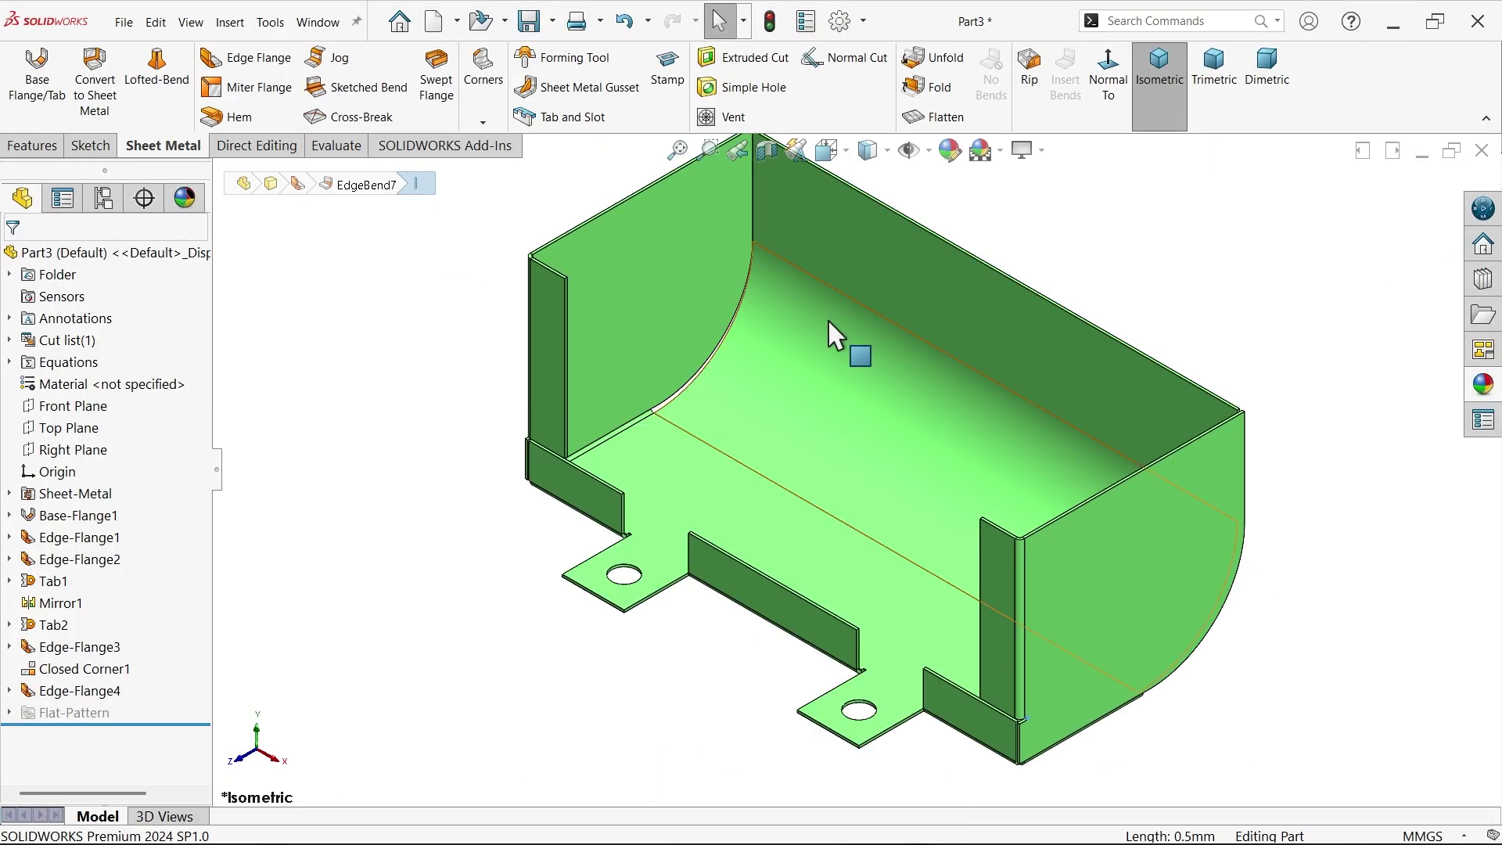
# Step: Start a sketch on the tall back flange face with the Corner Rectangle tool
pyautogui.click(1005, 278)
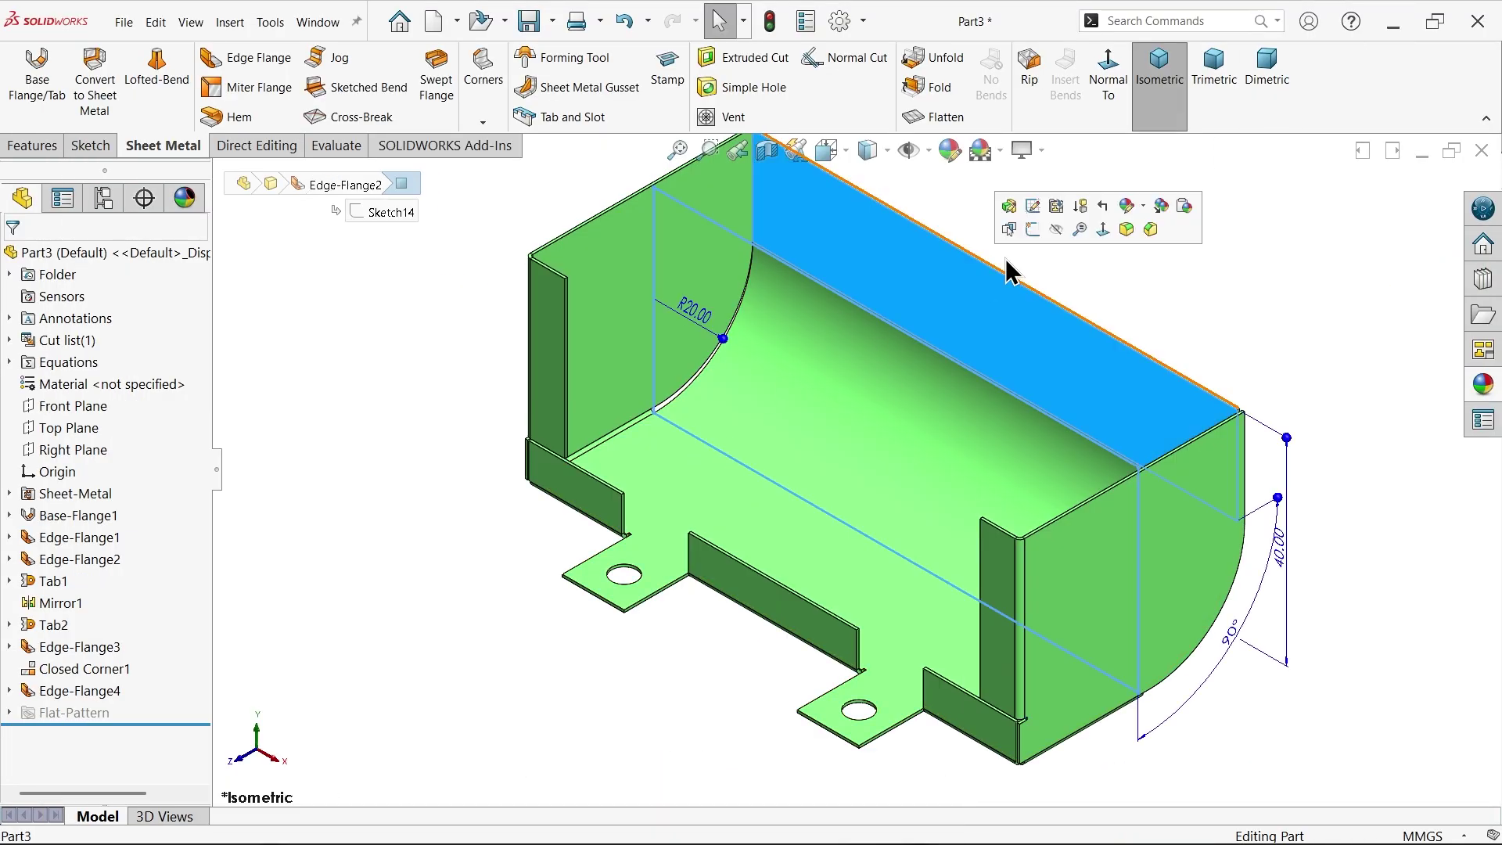
pyautogui.click(1032, 229)
pyautogui.click(147, 87)
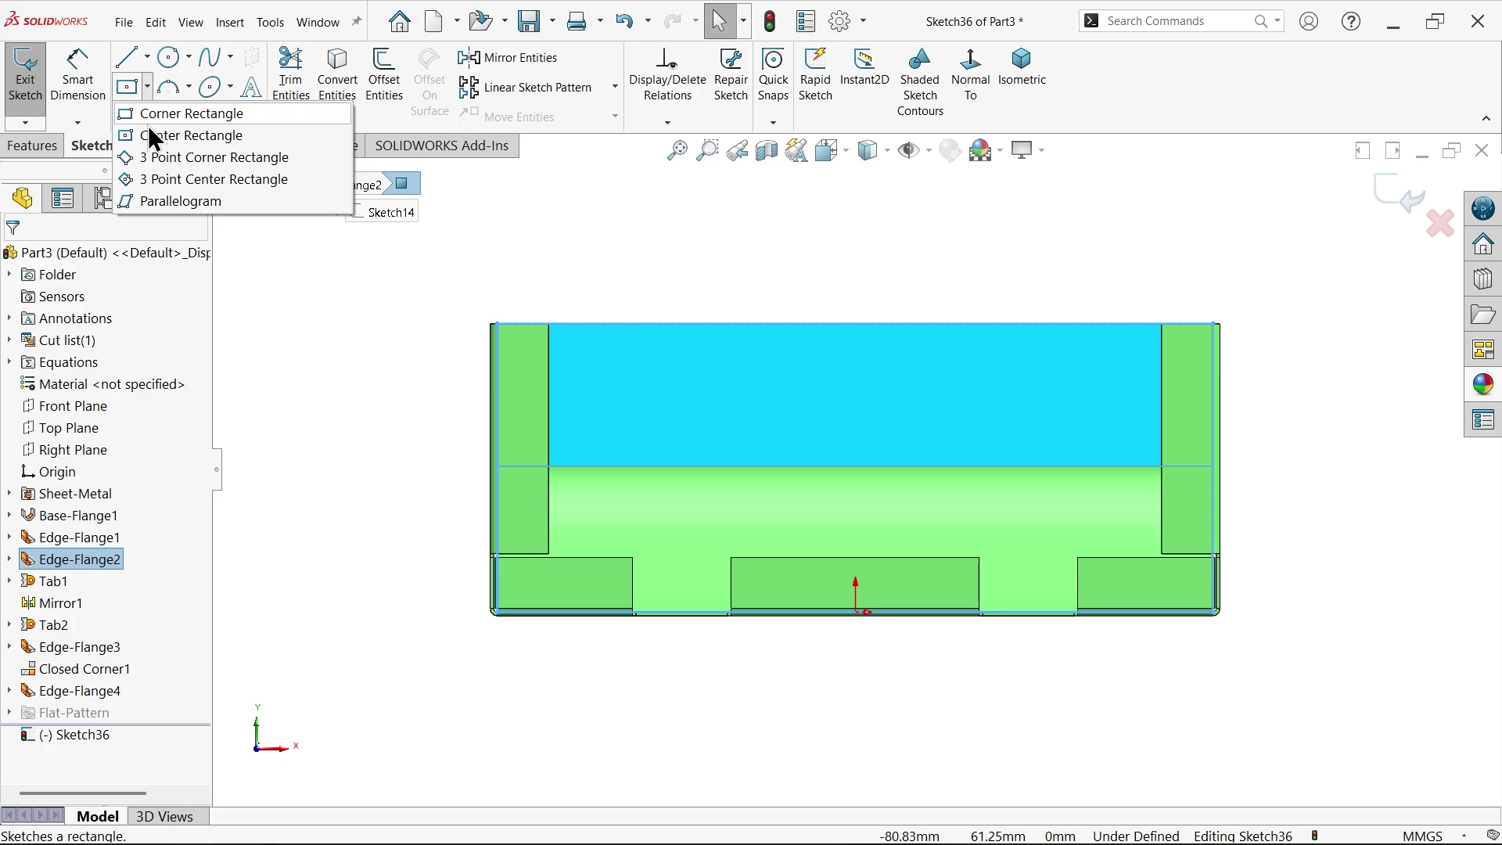
pyautogui.click(167, 114)
# Step: Draw the first rectangle standing on the back flange's top edge
pyautogui.scroll(3, 703, 348)
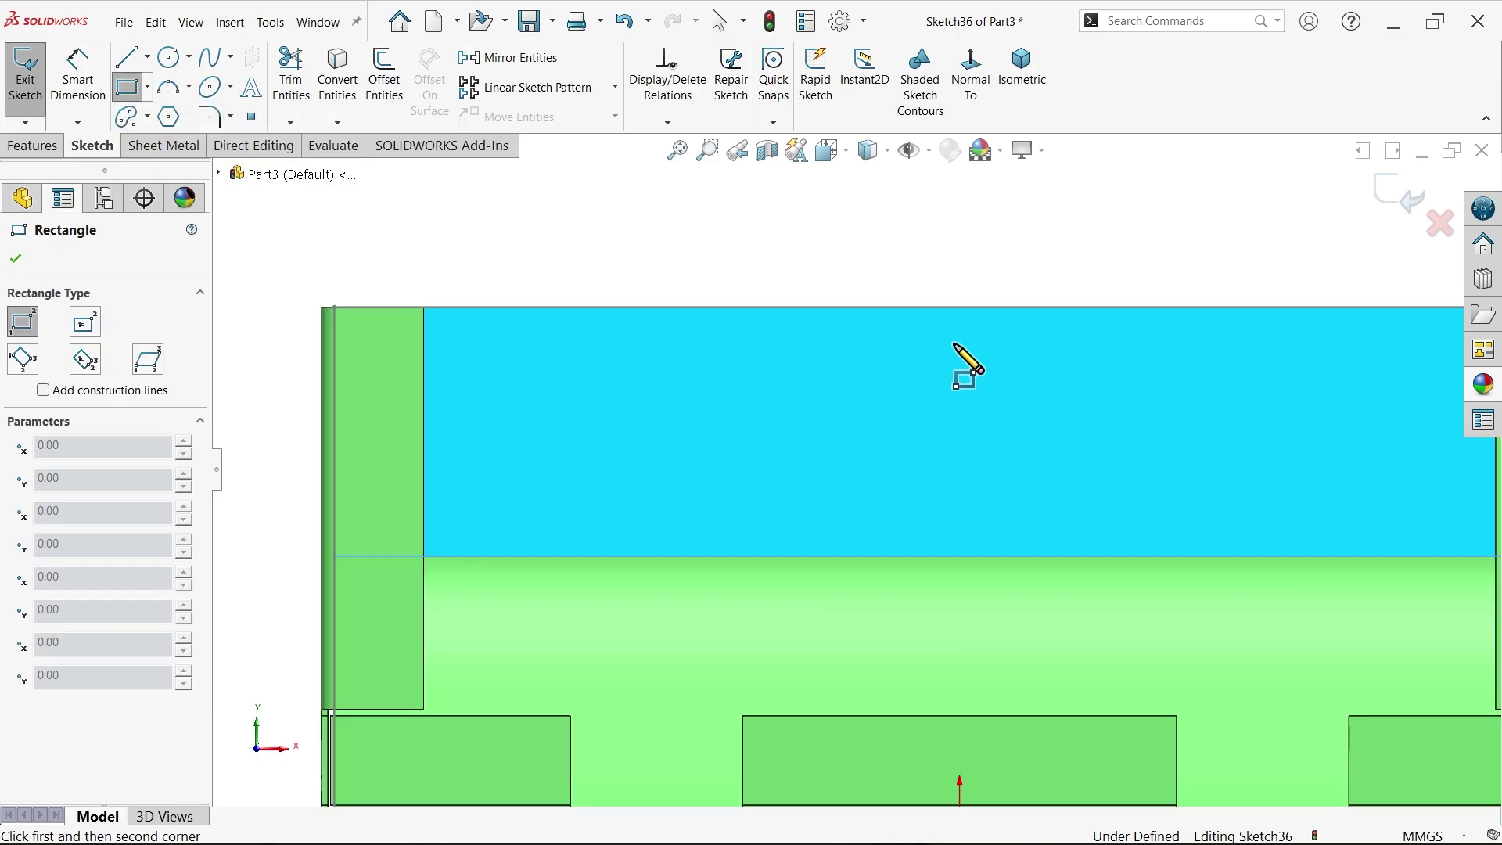
pyautogui.click(1055, 307)
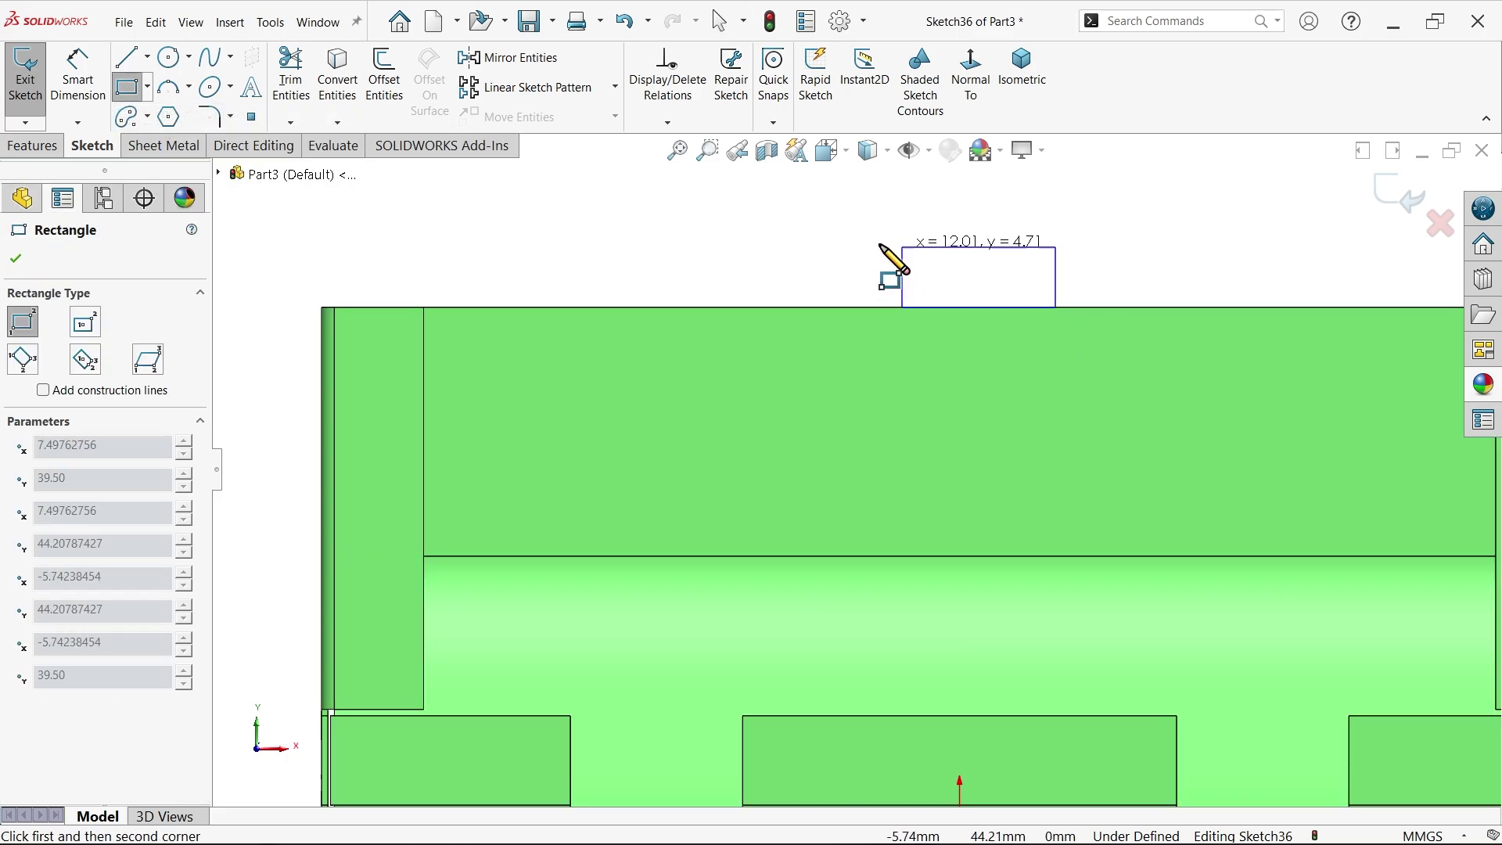
pyautogui.click(798, 224)
pyautogui.scroll(-3, 855, 312)
pyautogui.scroll(3, 1138, 381)
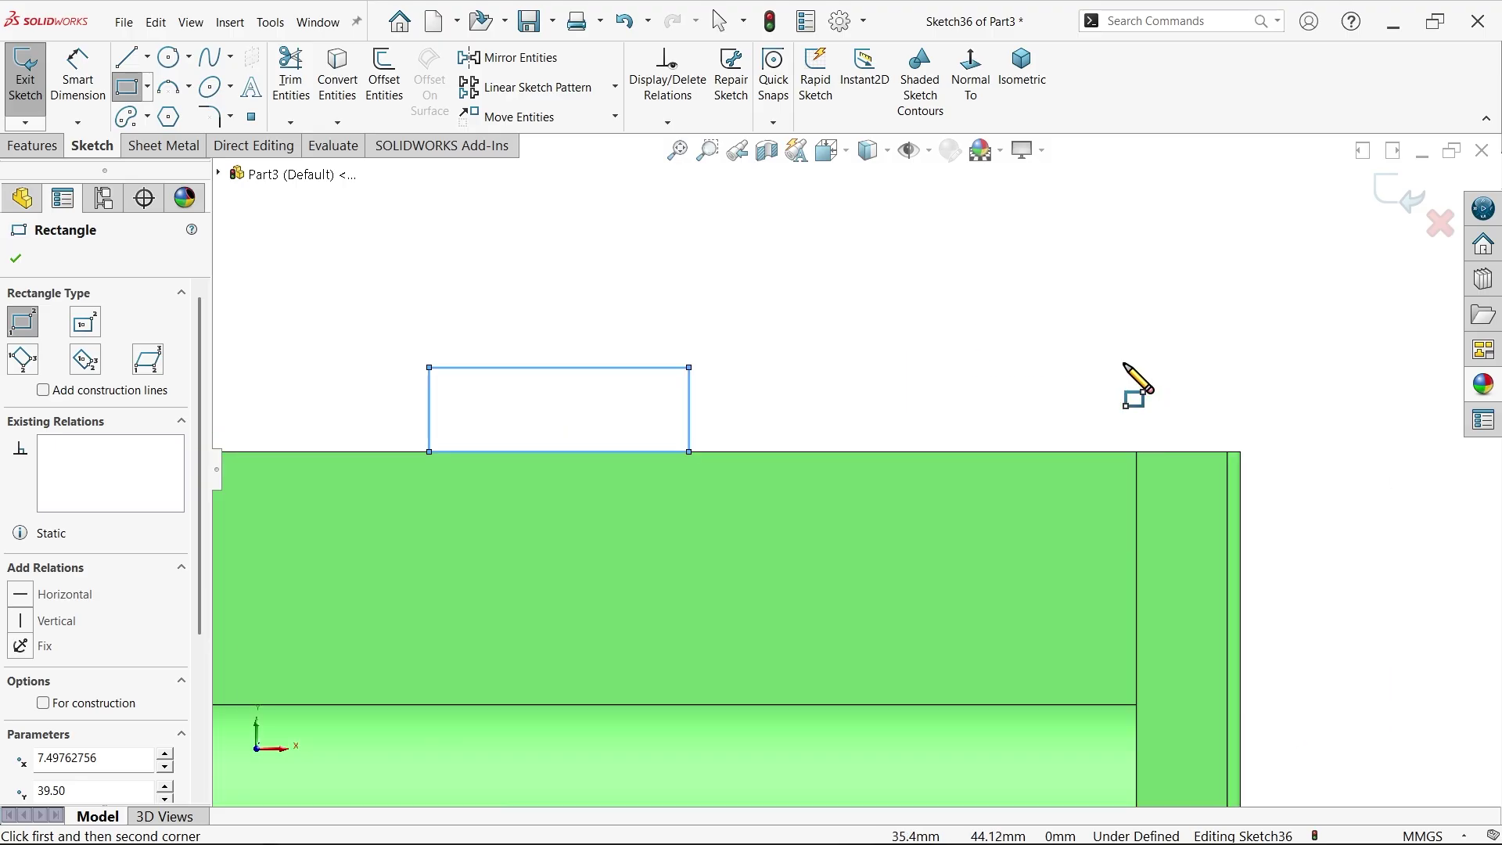
pyautogui.scroll(-3, 797, 427)
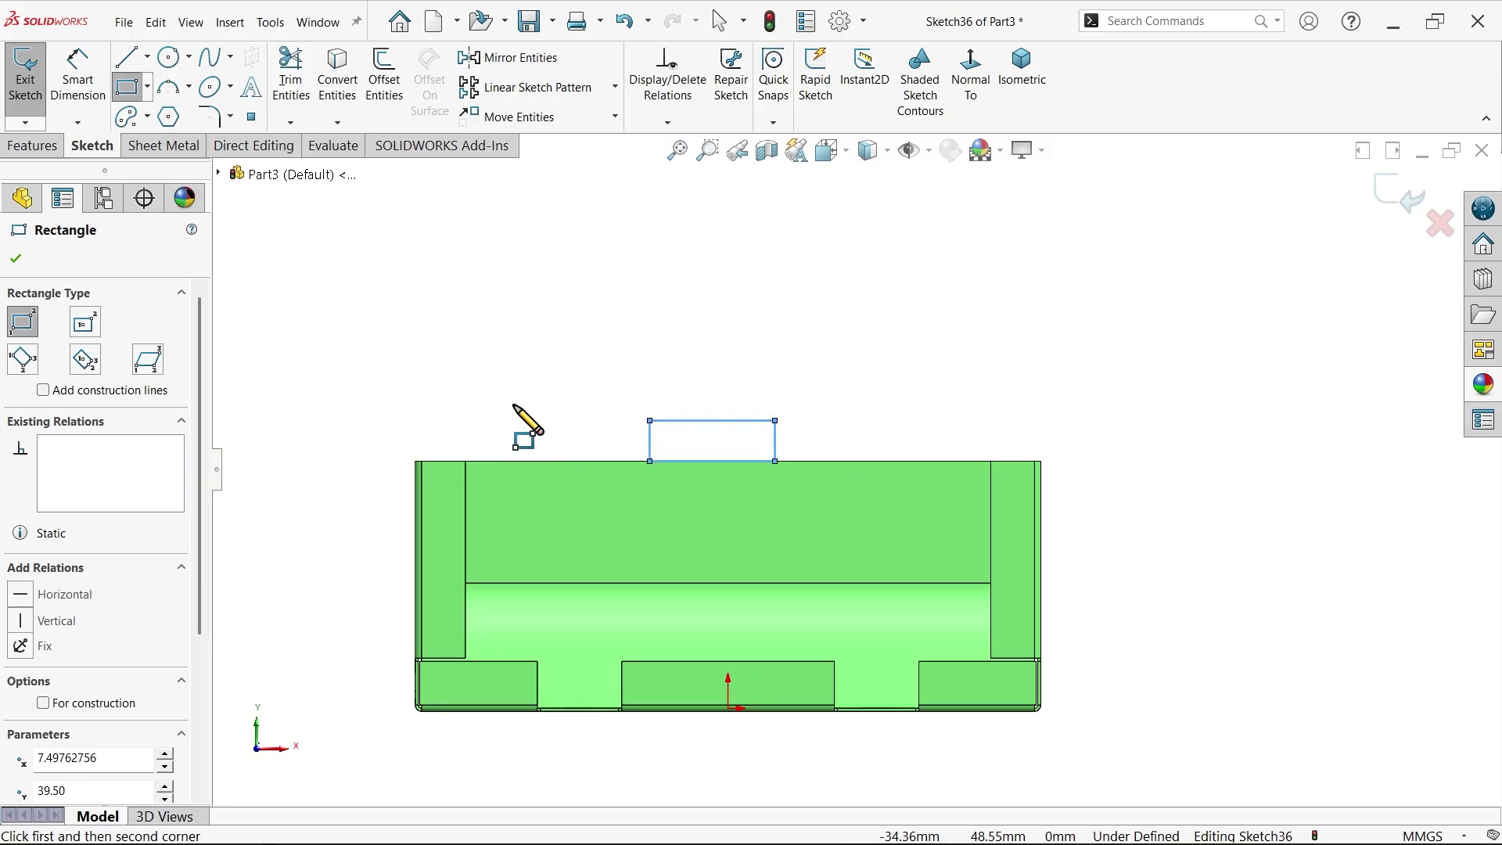
pyautogui.scroll(1, 520, 445)
pyautogui.scroll(3, 518, 468)
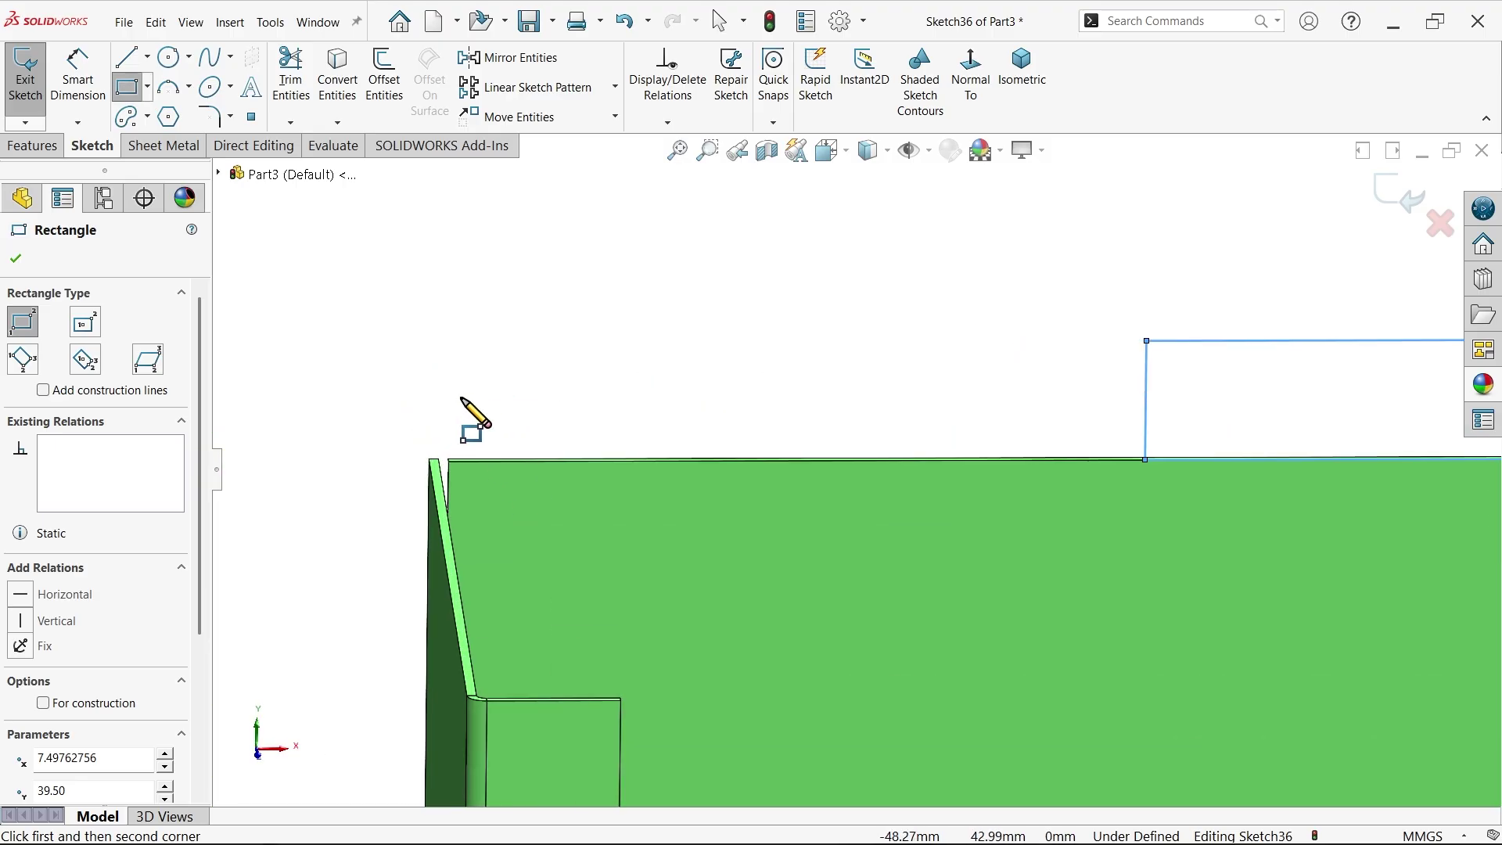
# Step: Draw rectangles at the top-left and top-right corners, then exit the rectangle tool
pyautogui.click(449, 461)
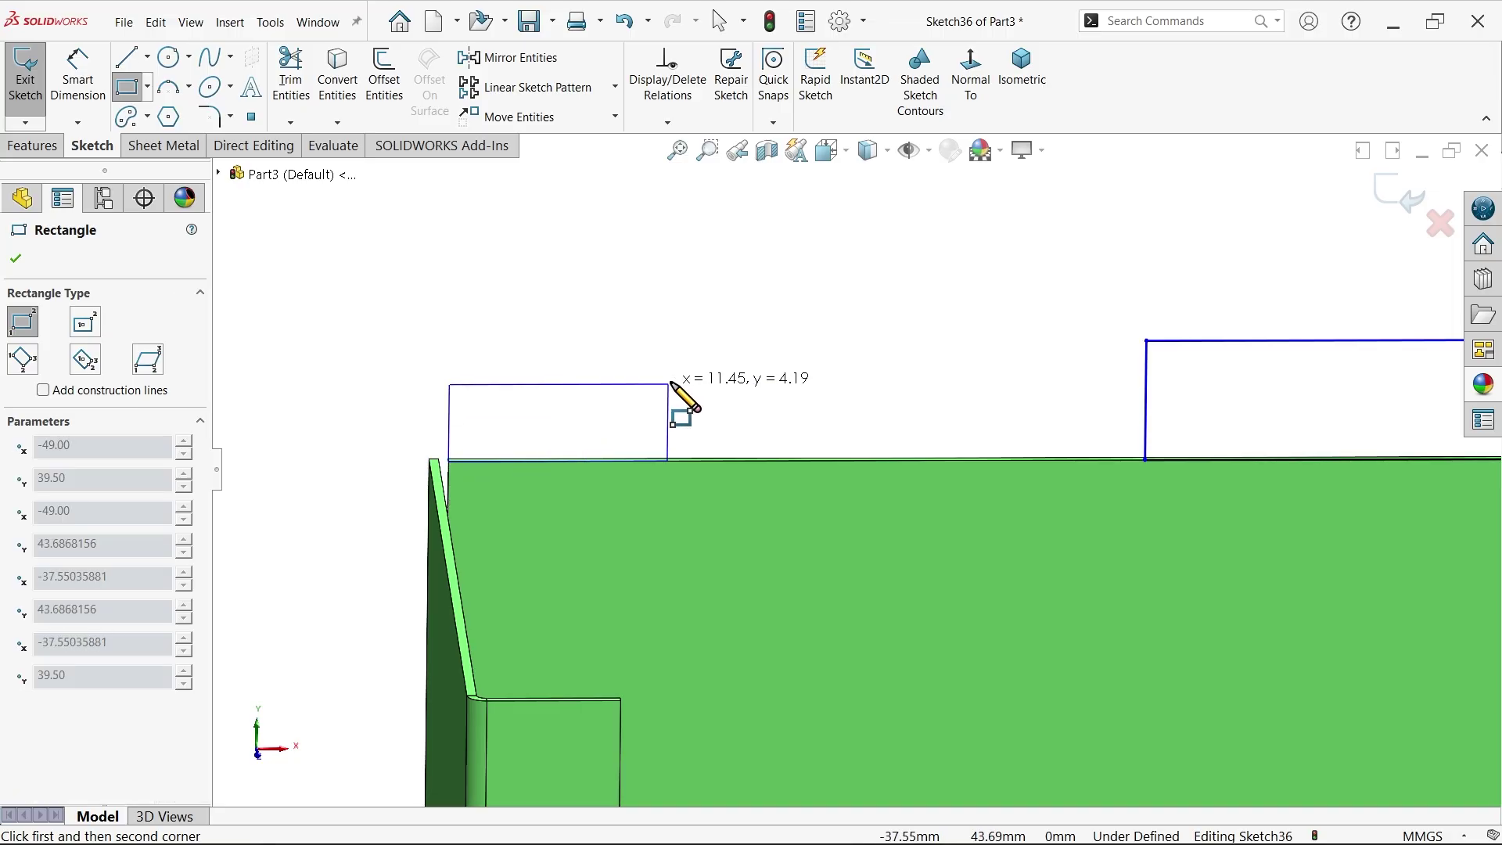
pyautogui.click(828, 385)
pyautogui.scroll(-3, 1056, 430)
pyautogui.scroll(5, 1217, 486)
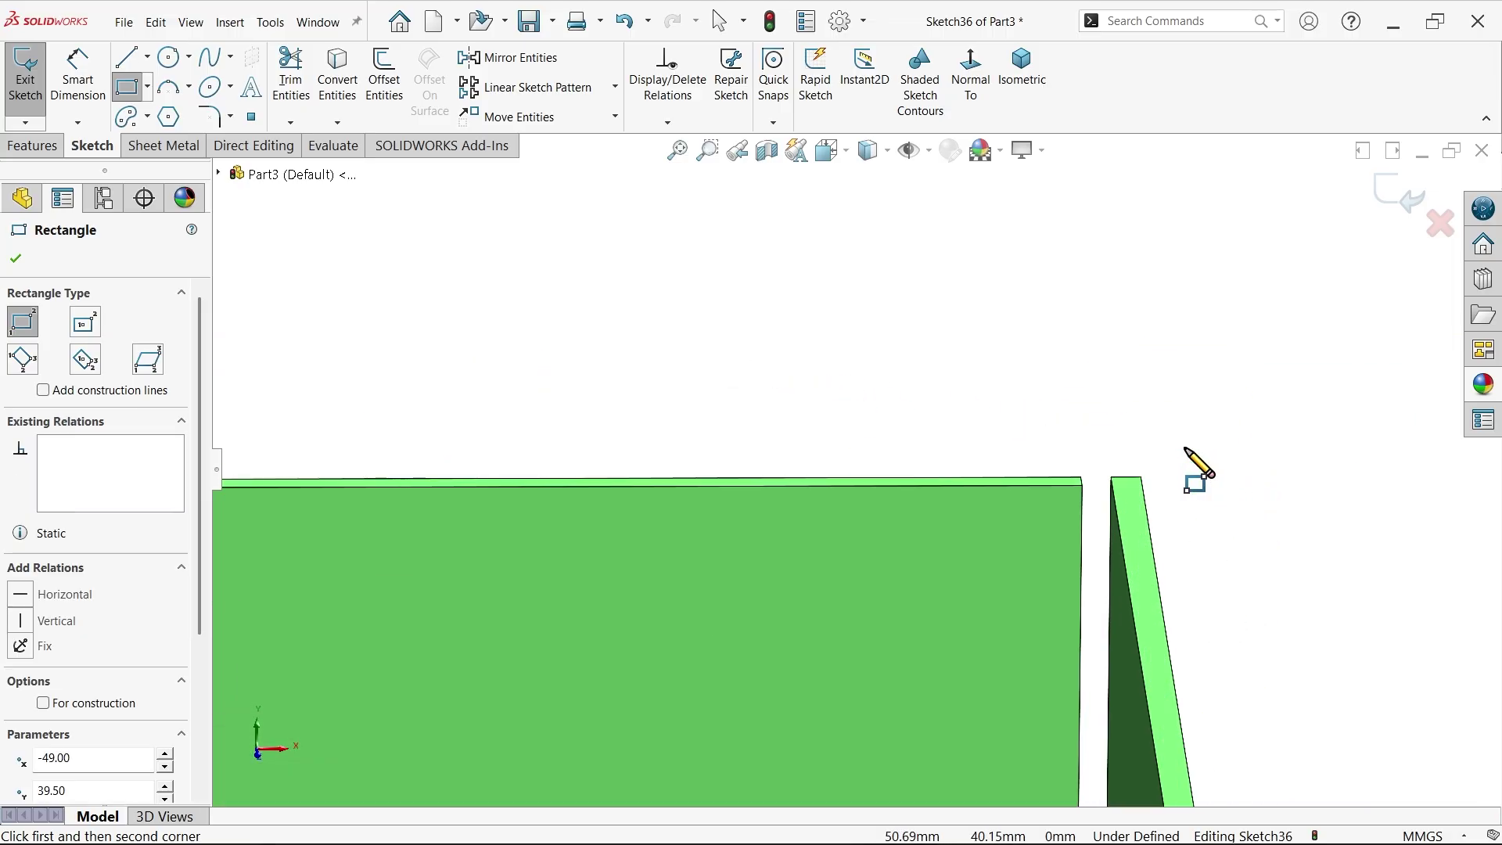
pyautogui.click(1044, 491)
pyautogui.scroll(-2, 805, 442)
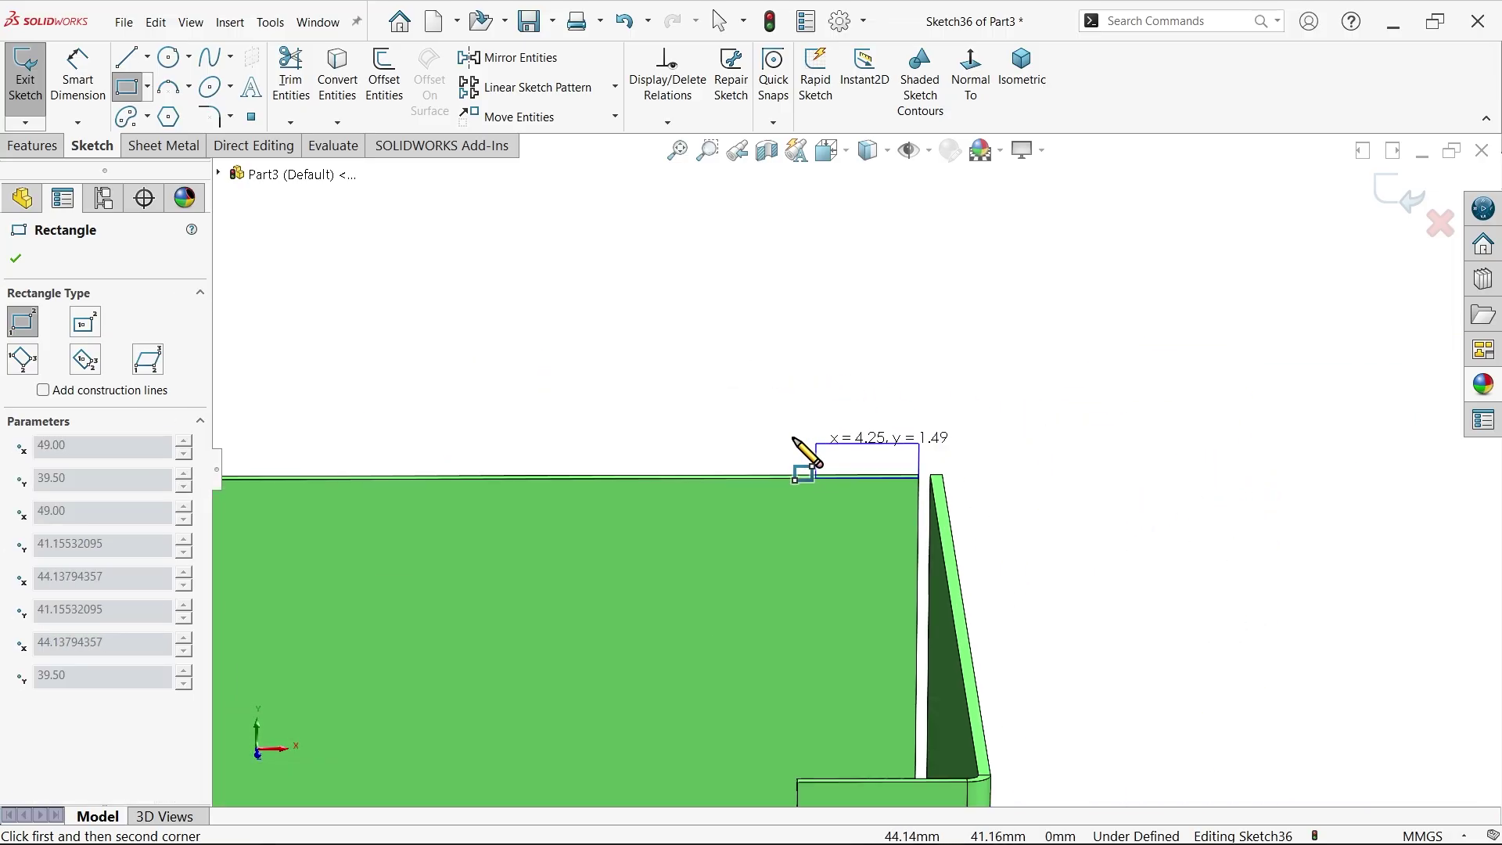
pyautogui.click(573, 377)
pyautogui.rightClick(743, 328)
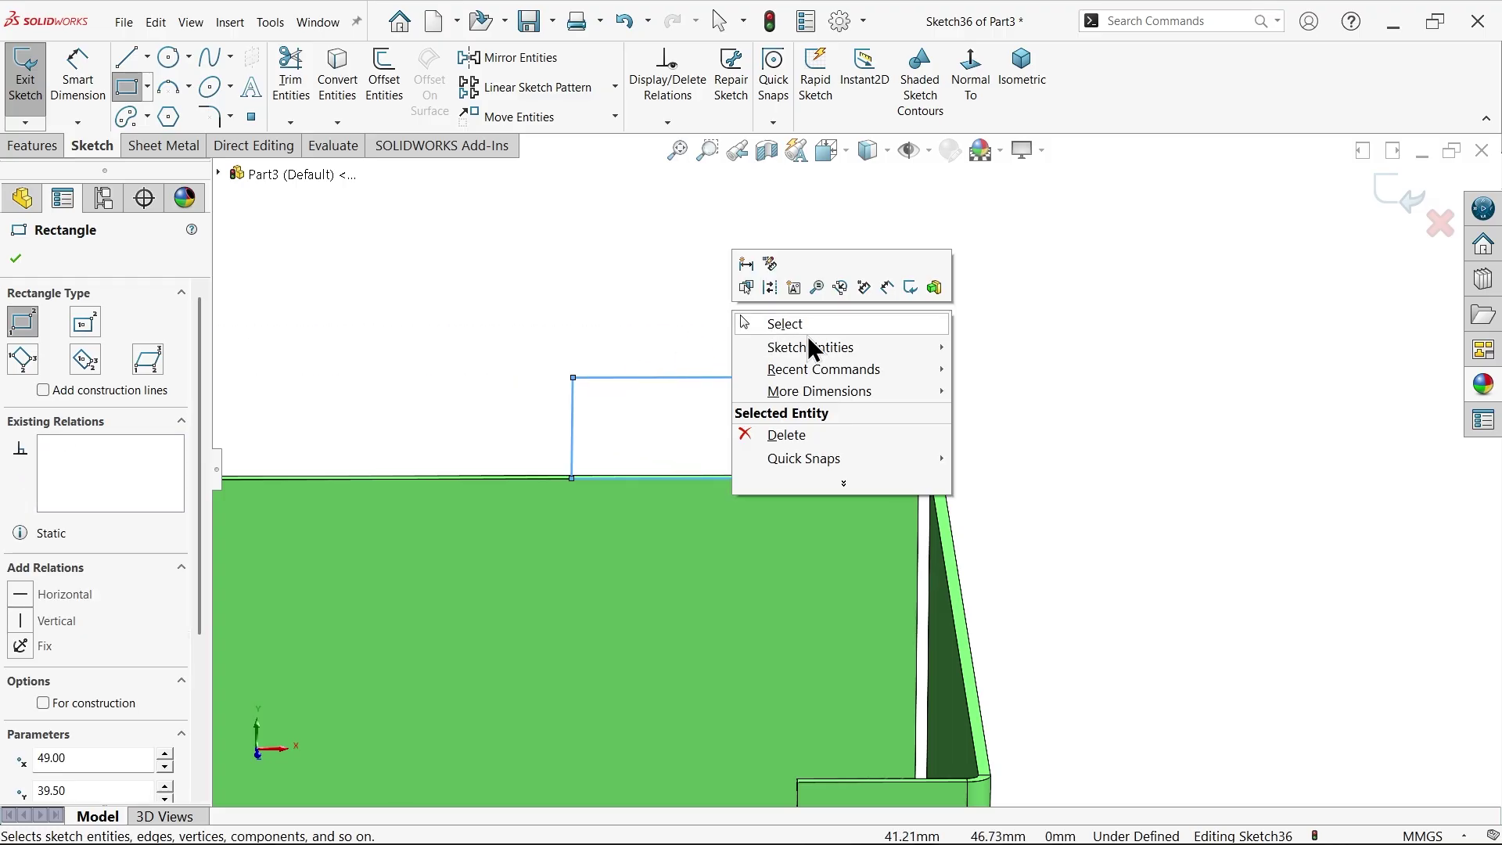
pyautogui.click(817, 324)
pyautogui.scroll(-3, 696, 372)
pyautogui.scroll(3, 574, 474)
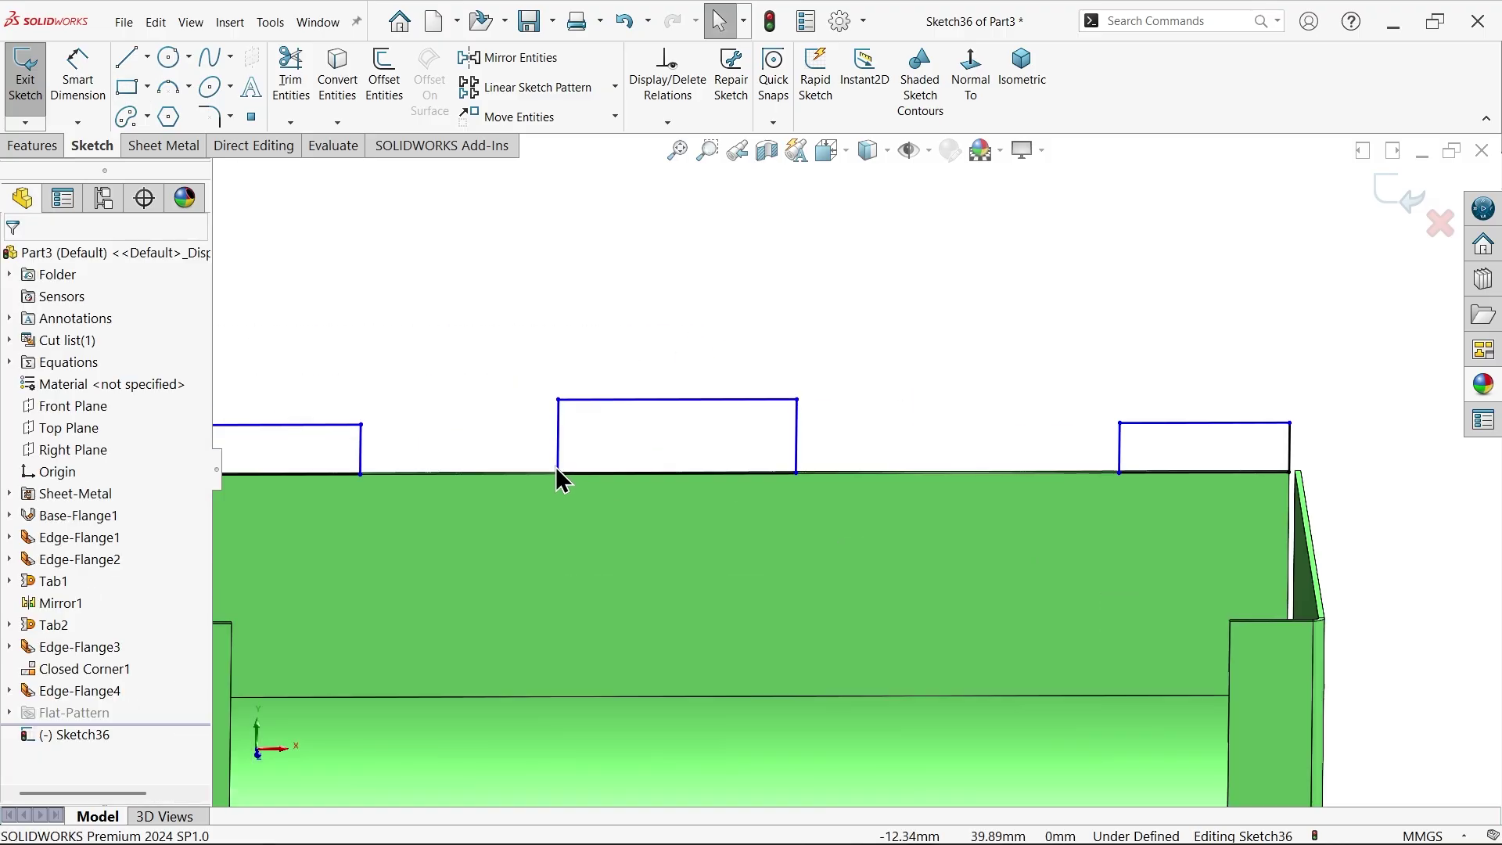
# Step: Make the three tab rectangles' top edges collinear and equal
pyautogui.click(345, 426)
pyautogui.keyDown('ctrl'); pyautogui.click(704, 399); pyautogui.keyUp('ctrl')
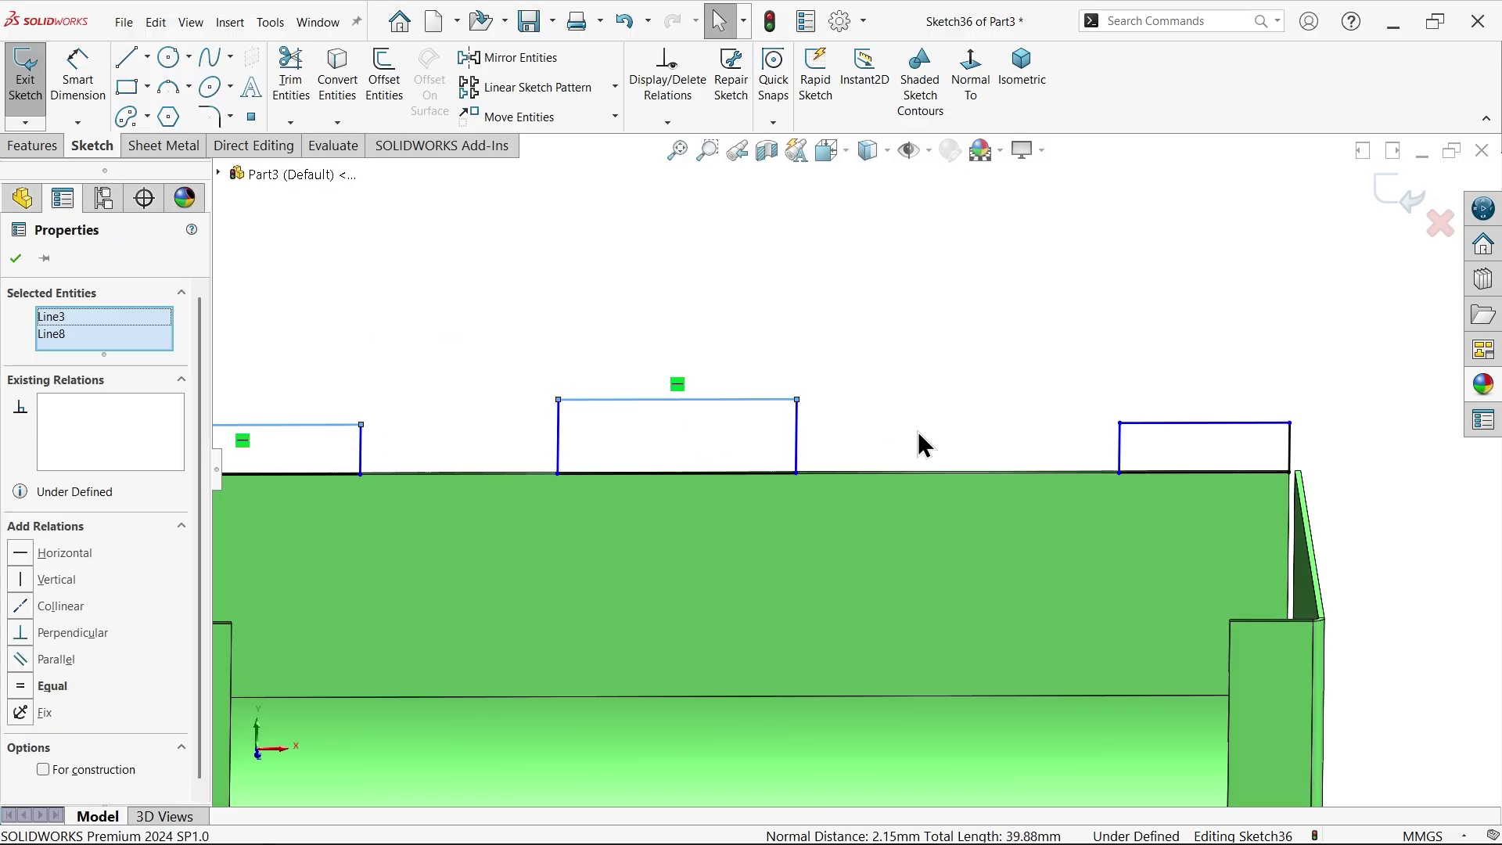
pyautogui.keyDown('ctrl'); pyautogui.click(1183, 425); pyautogui.keyUp('ctrl')
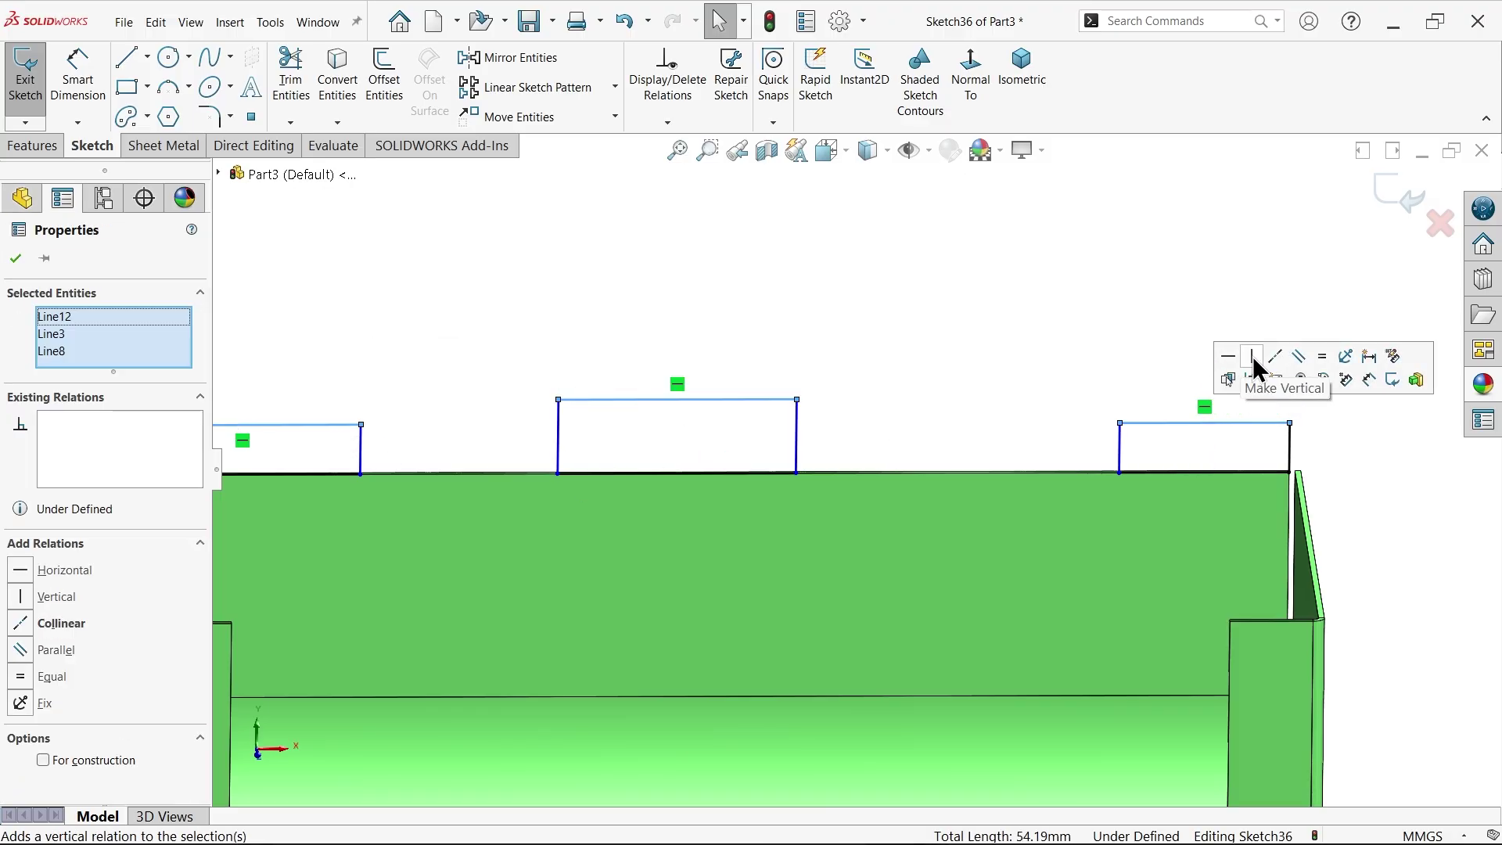
pyautogui.click(1275, 355)
pyautogui.click(1322, 357)
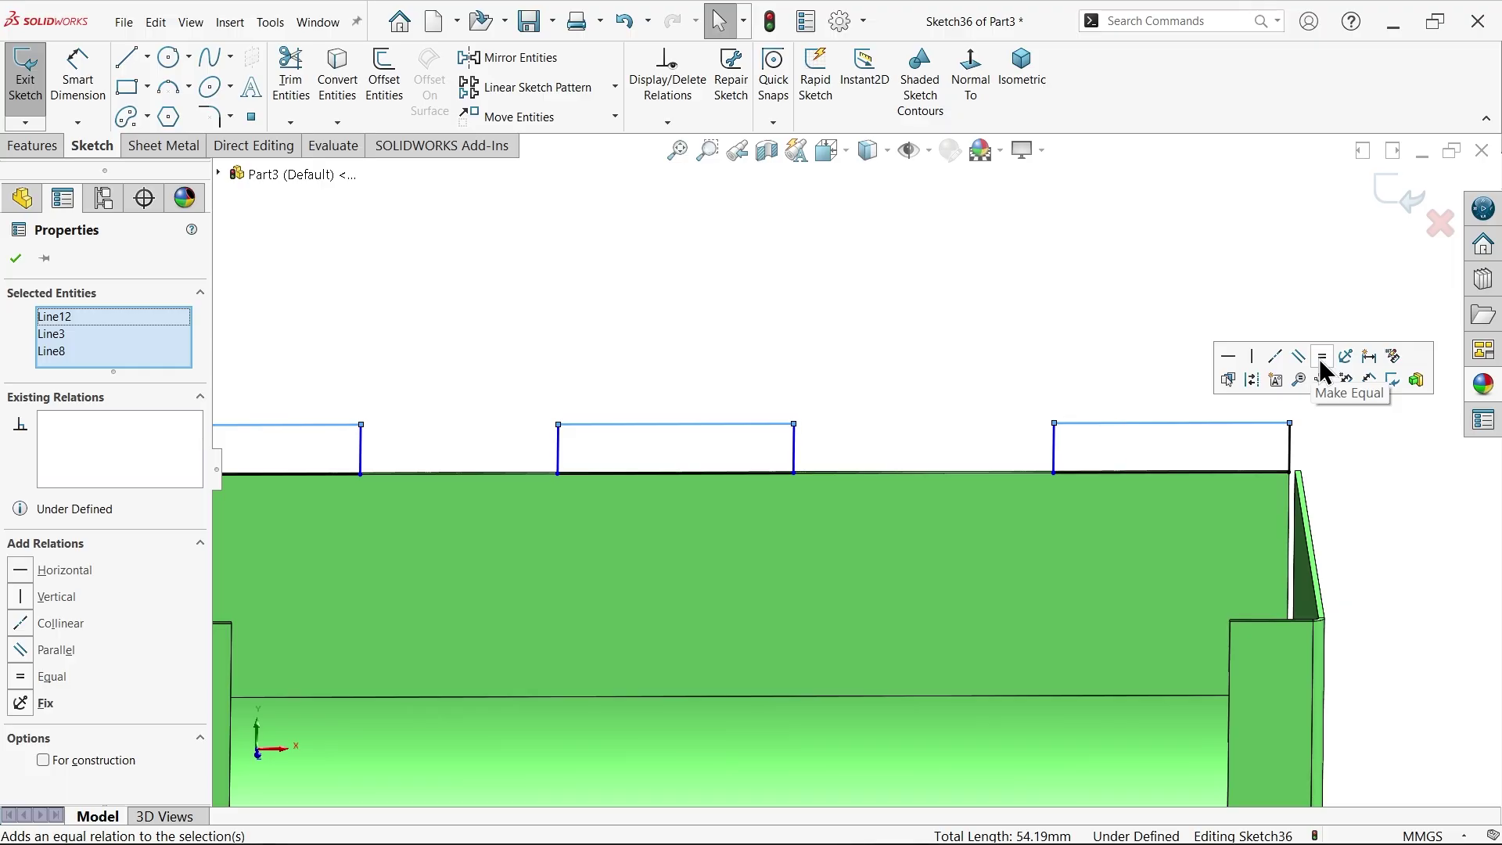
# Step: Dimension the middle tab rectangle 25 mm wide and 5 mm tall
pyautogui.click(76, 72)
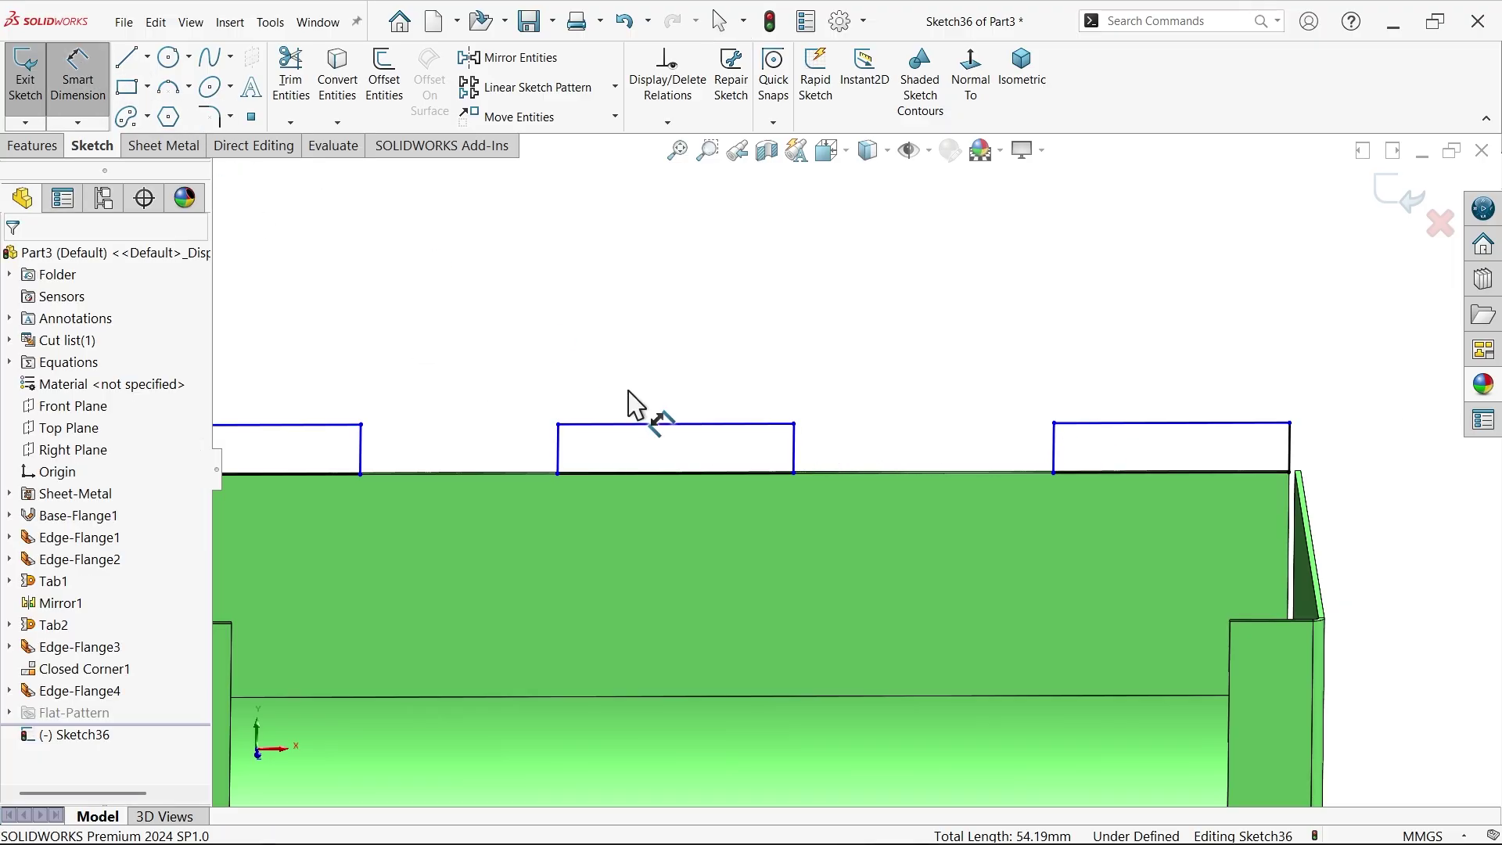
pyautogui.click(681, 424)
pyautogui.click(670, 369)
pyautogui.write('20')
pyautogui.press('Escape')
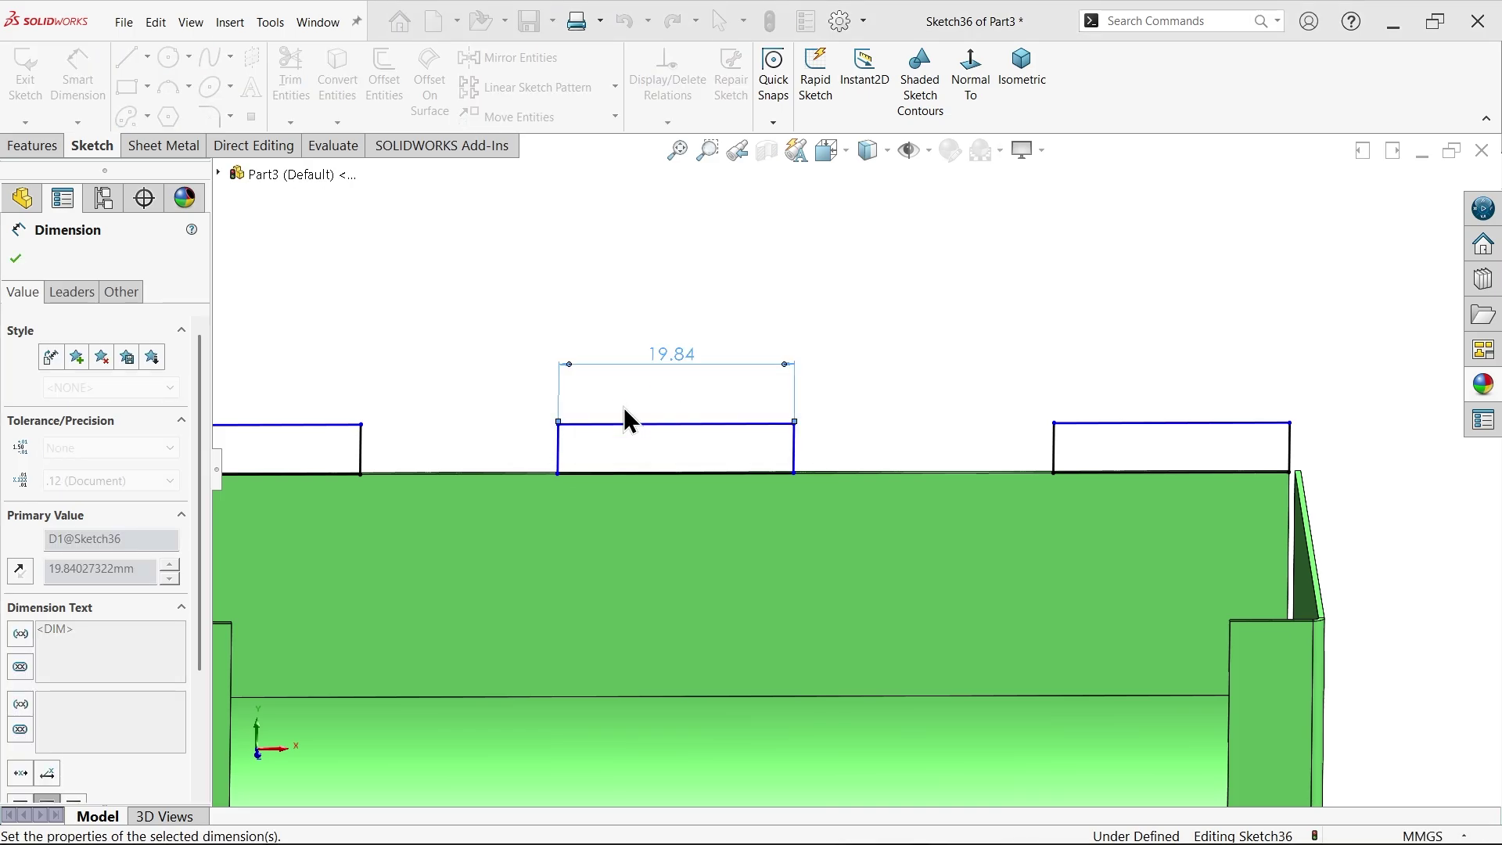
pyautogui.click(558, 462)
pyautogui.click(522, 466)
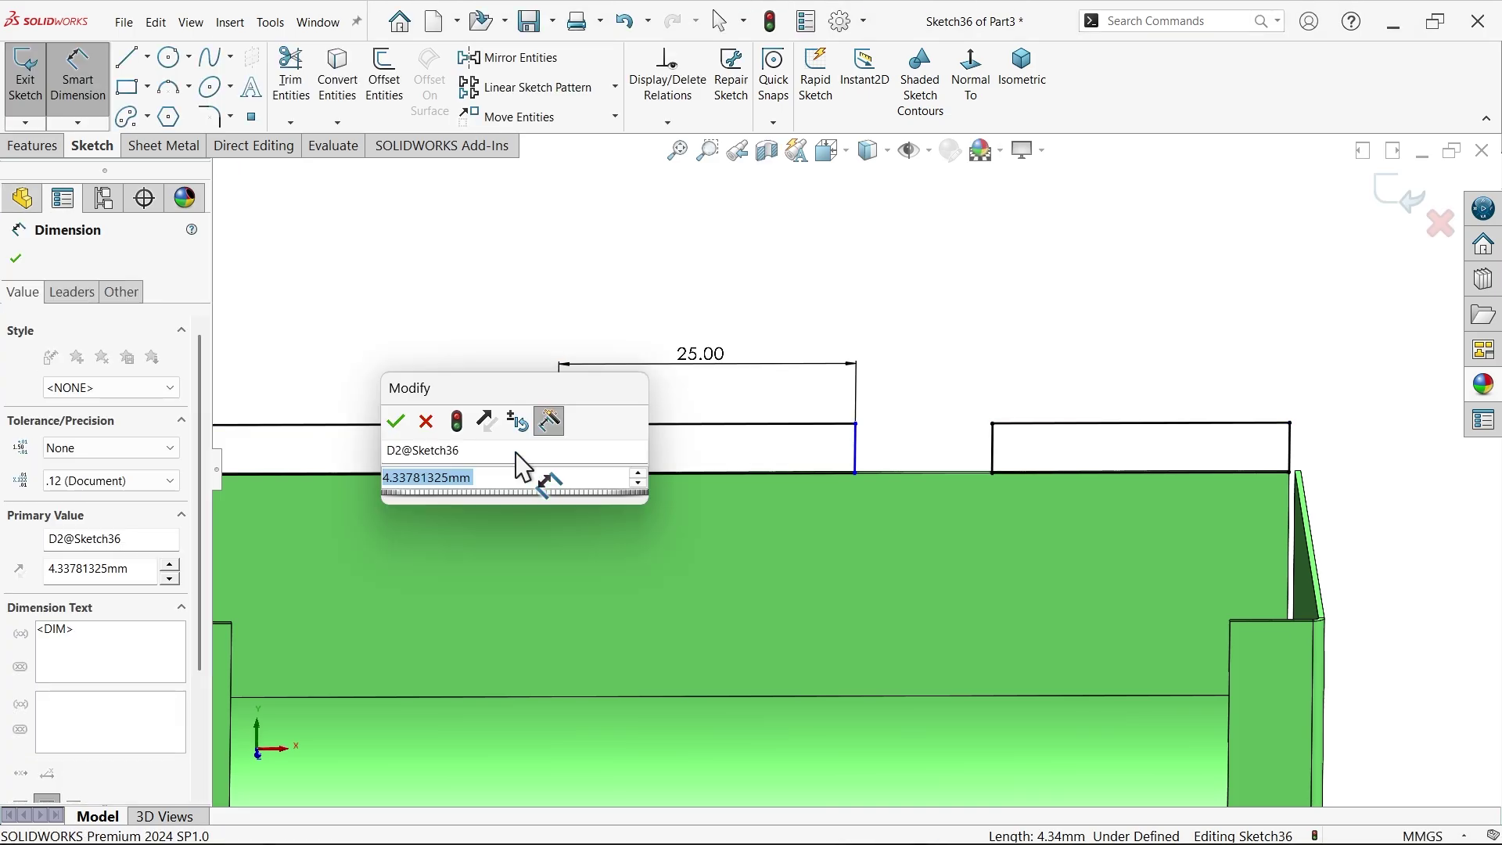
pyautogui.write('5')
pyautogui.press('Return')
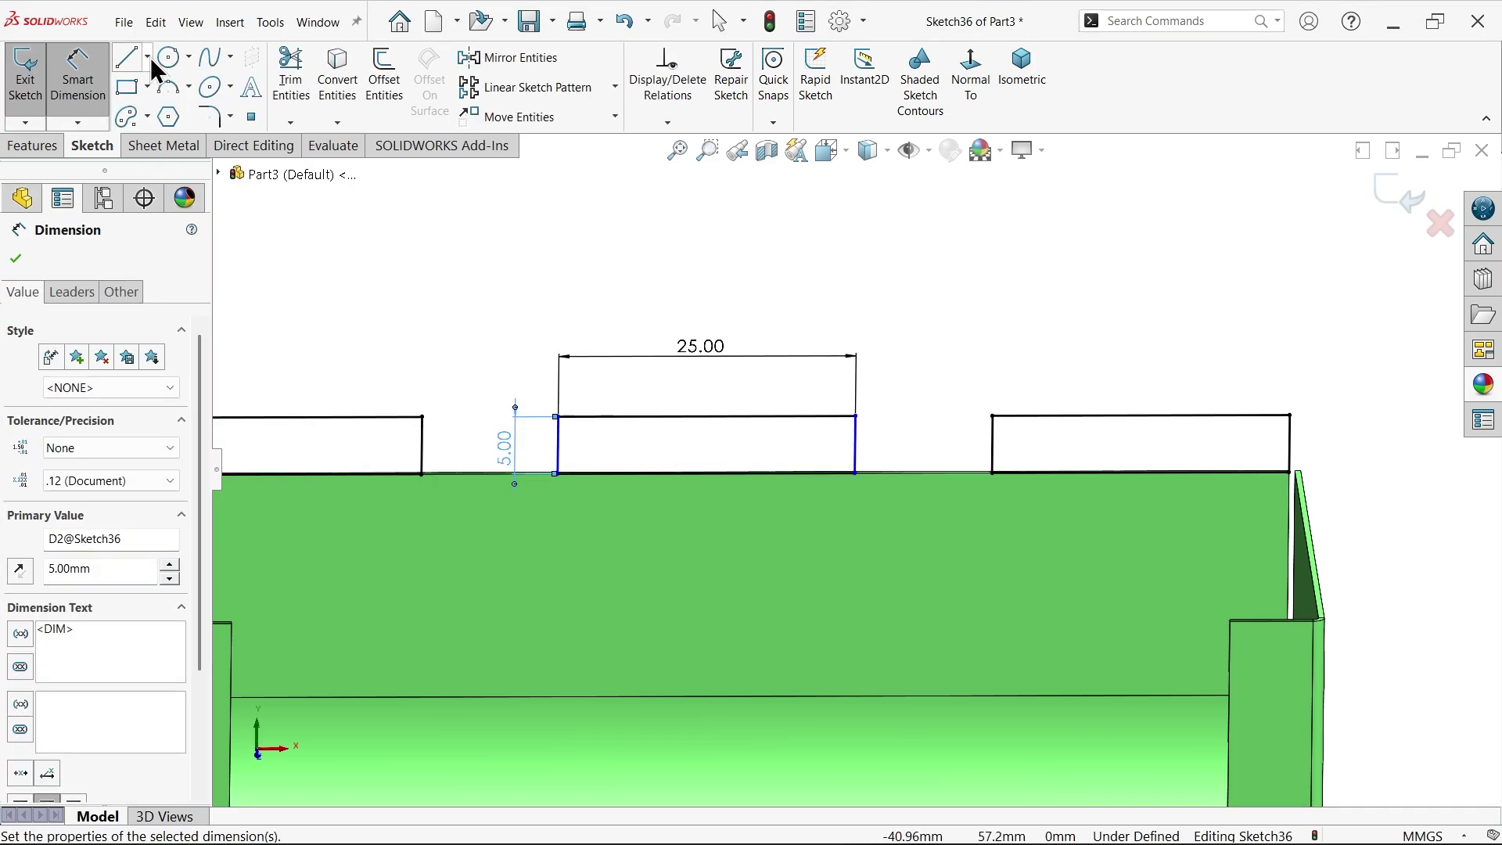
# Step: Draw a vertical construction centerline from the origin to the top edge to fully define Sketch36
pyautogui.click(149, 57)
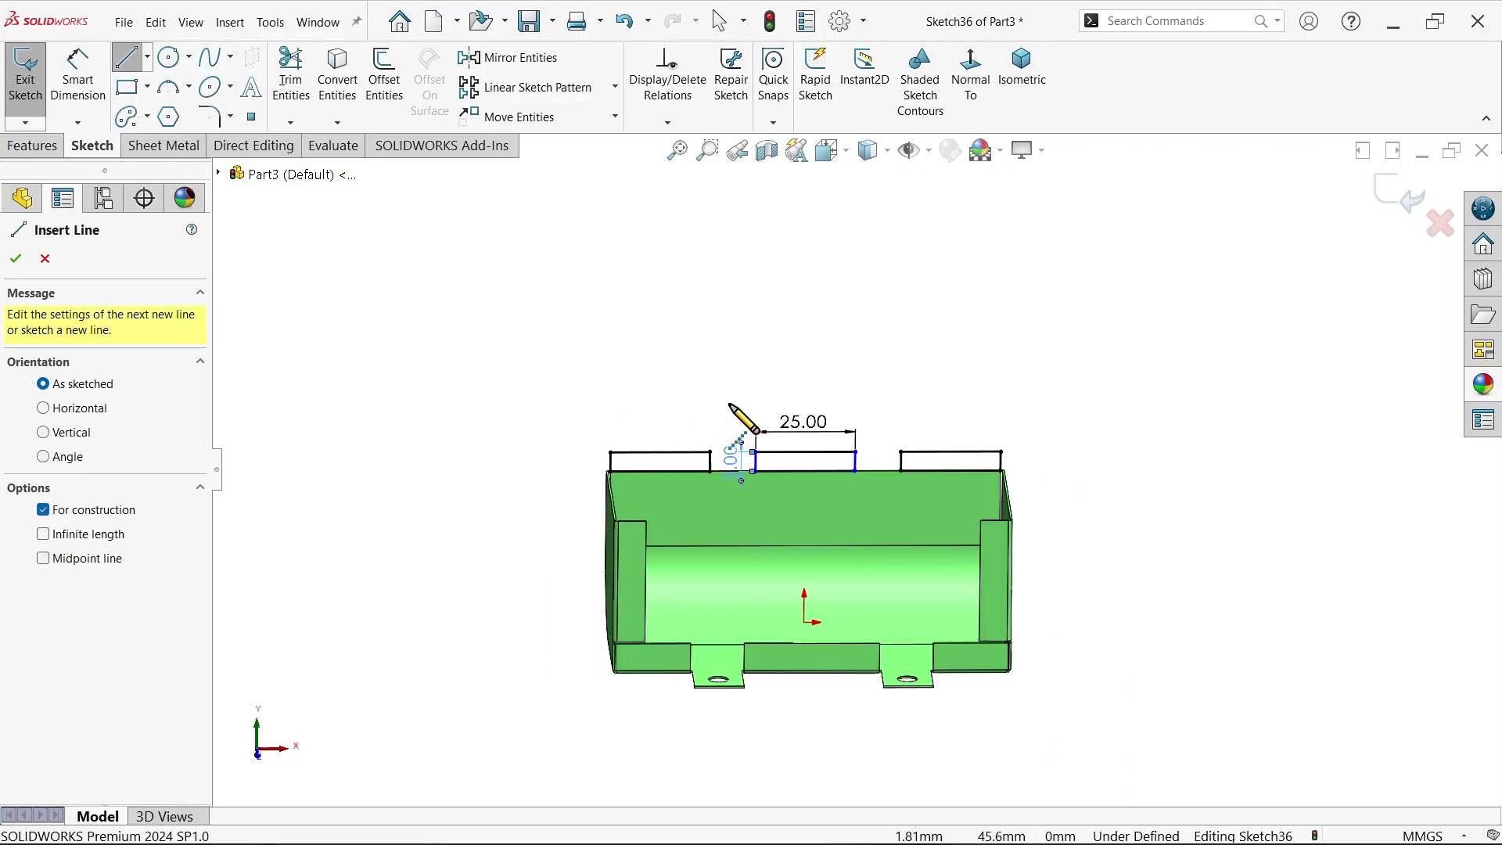
pyautogui.scroll(-3, 817, 579)
pyautogui.click(970, 79)
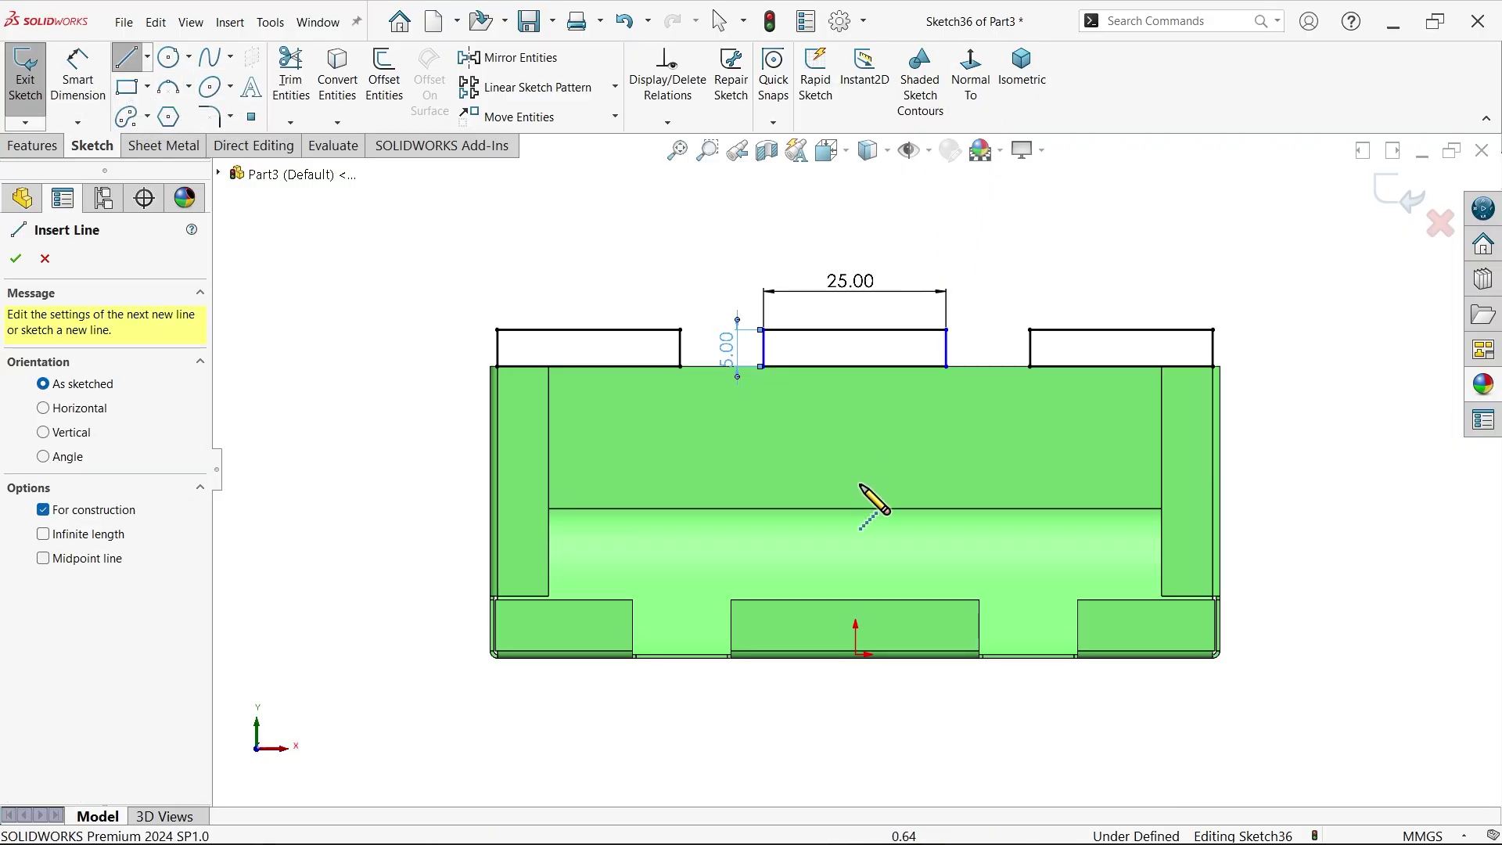
pyautogui.click(855, 655)
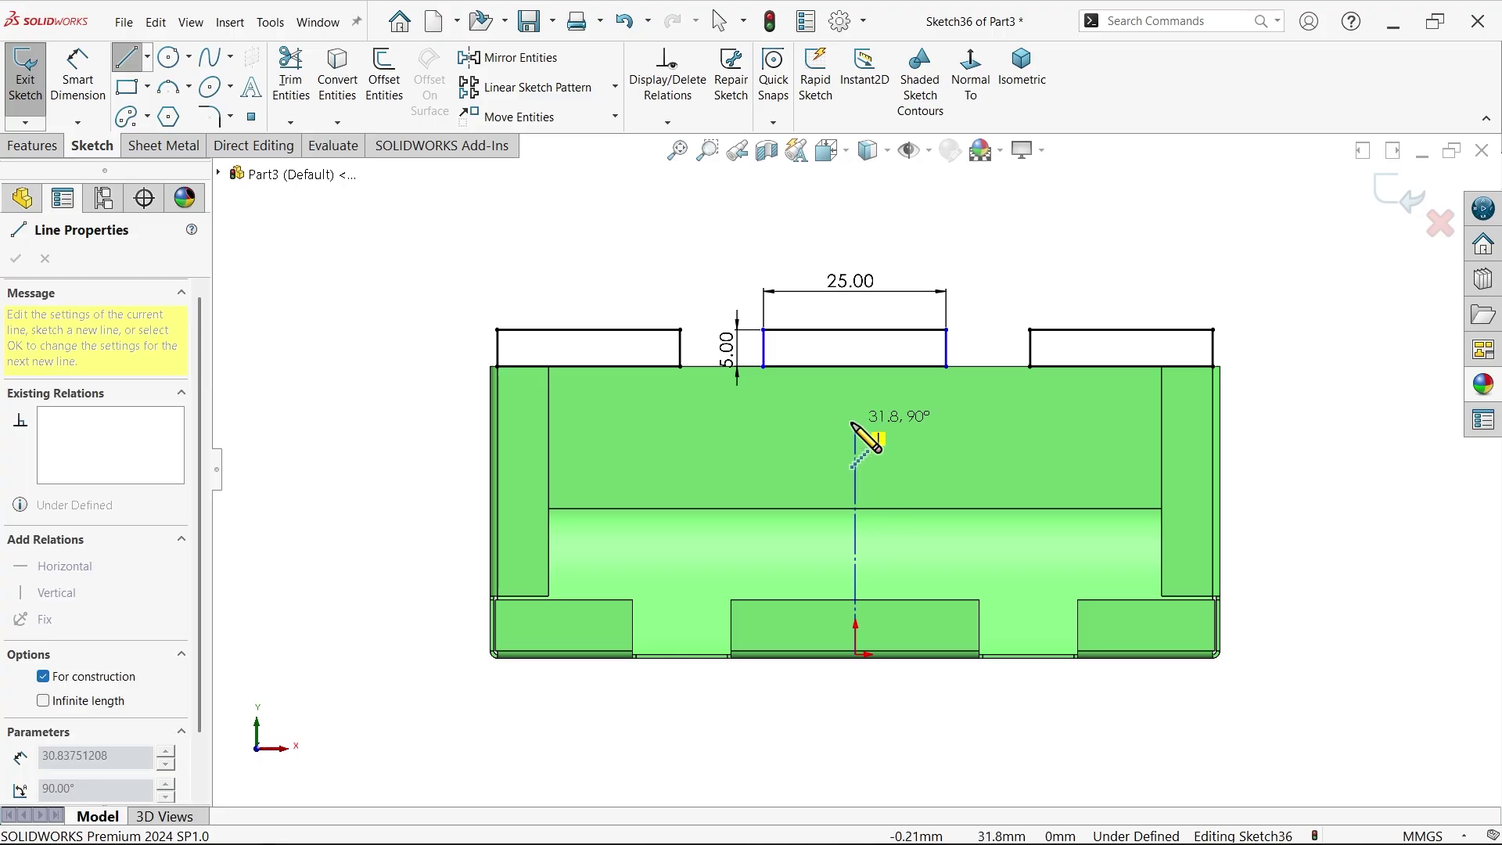
pyautogui.click(854, 365)
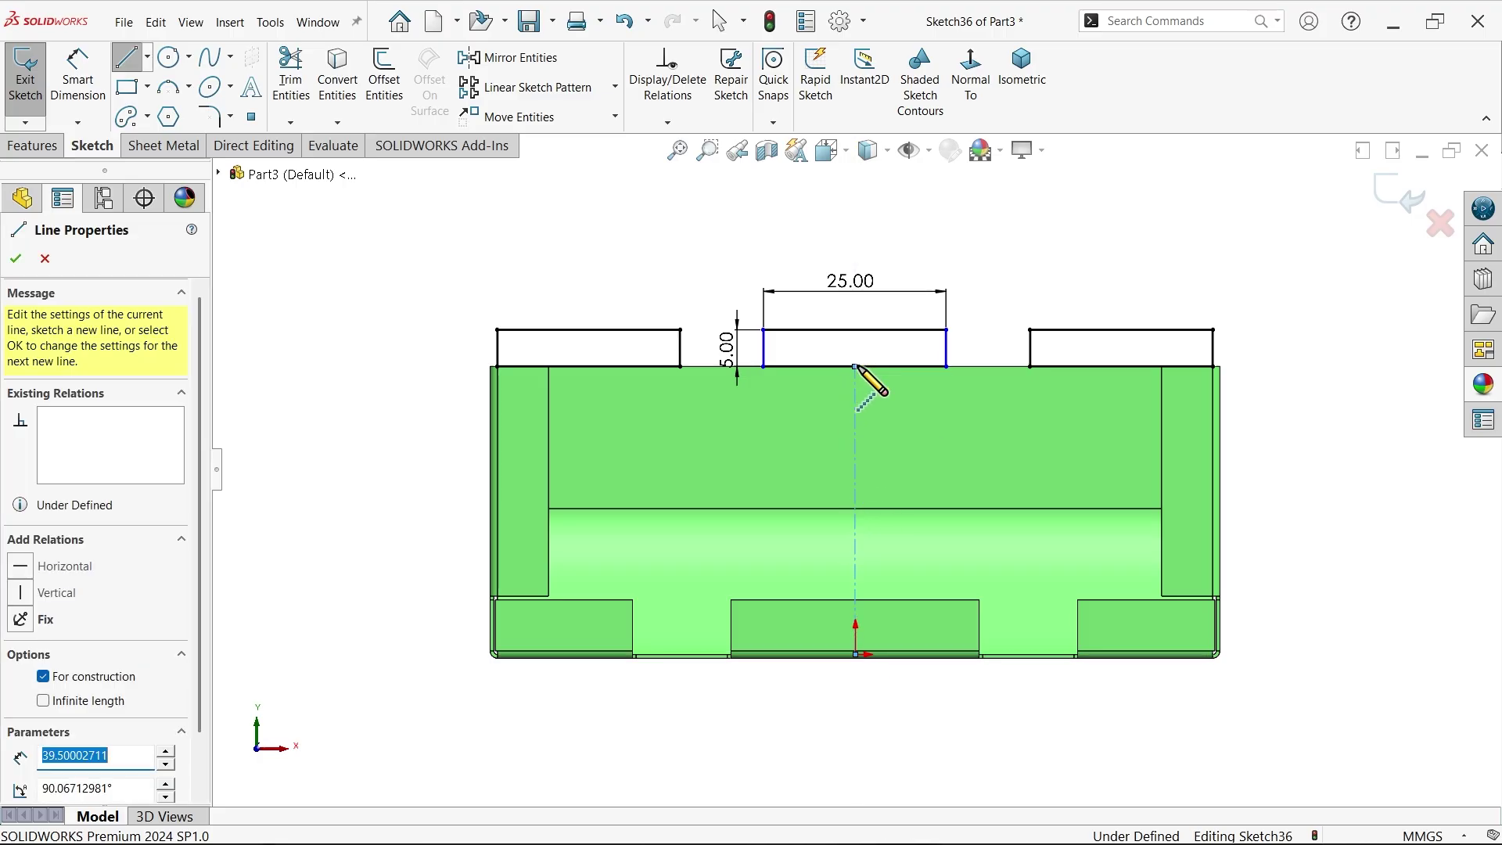
pyautogui.press('Escape')
pyautogui.click(857, 462)
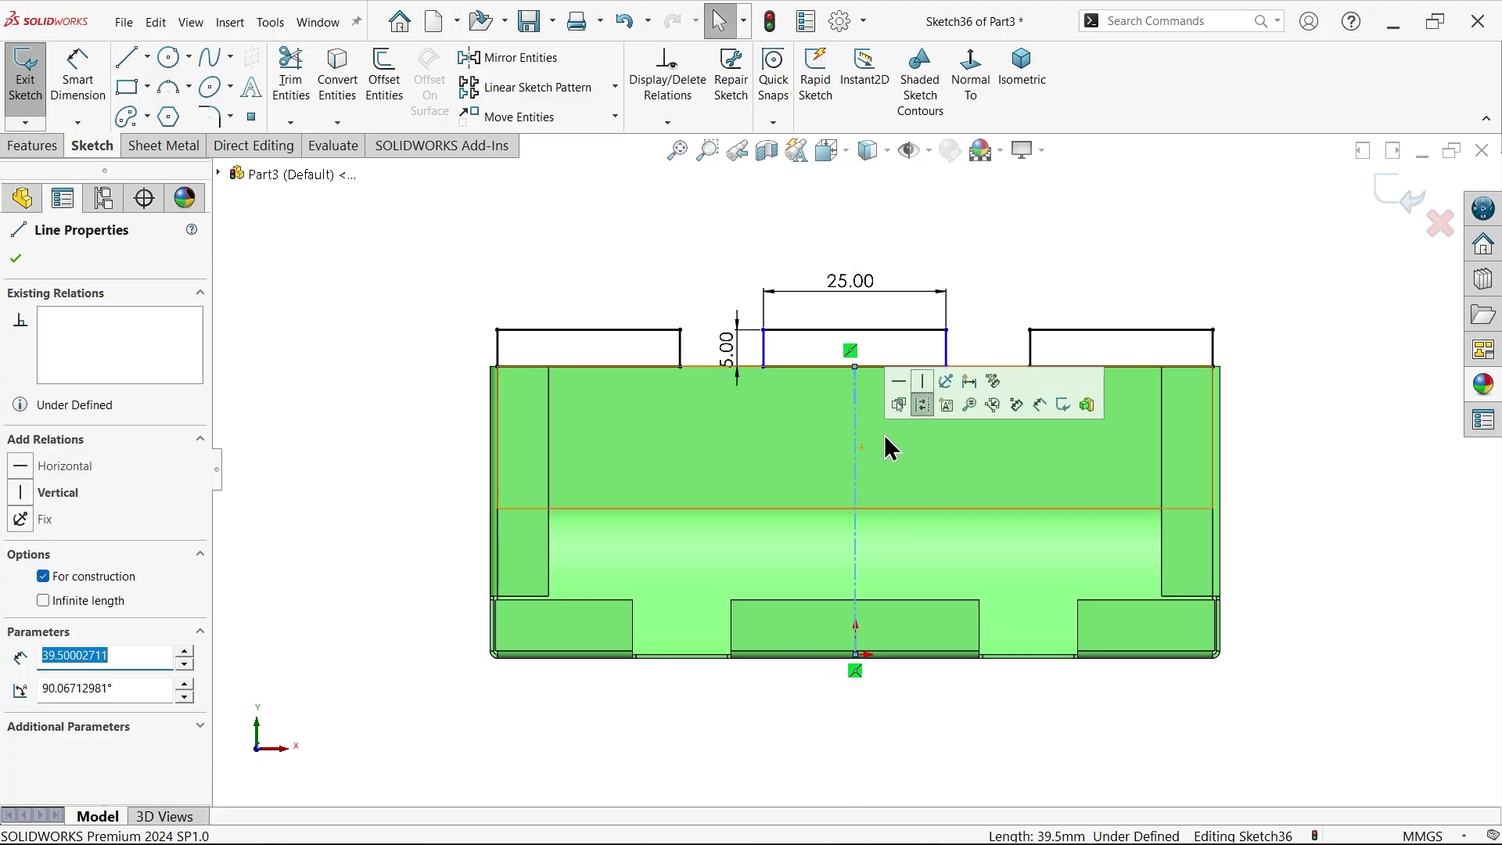
pyautogui.click(923, 382)
pyautogui.click(919, 332)
pyautogui.scroll(-2, 919, 333)
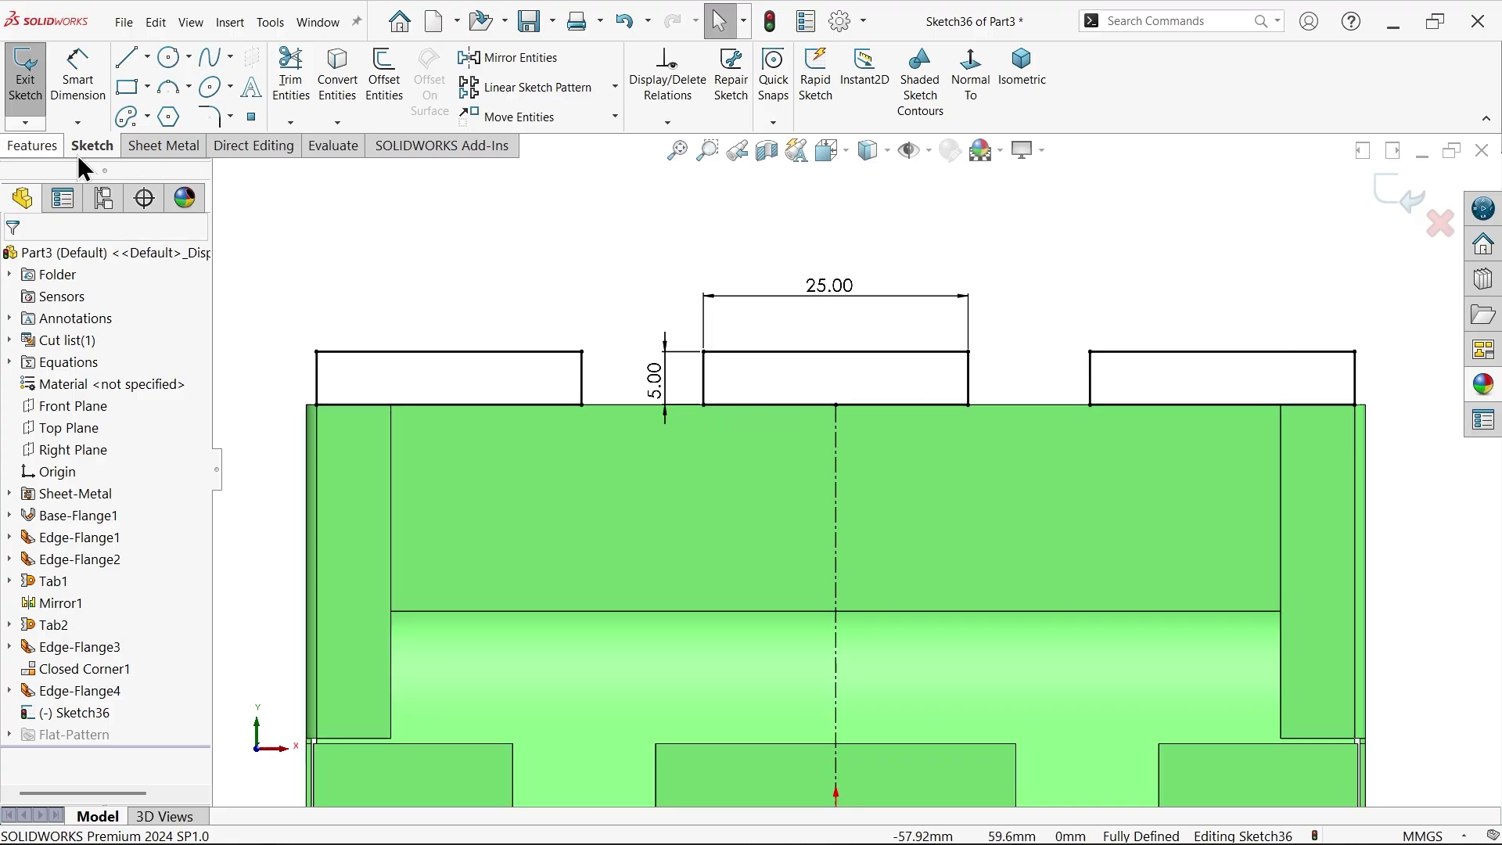
# Step: Create Tab3 from the sketch, adding three 25 by 5 mm tabs on the back flange
pyautogui.click(144, 144)
pyautogui.click(26, 84)
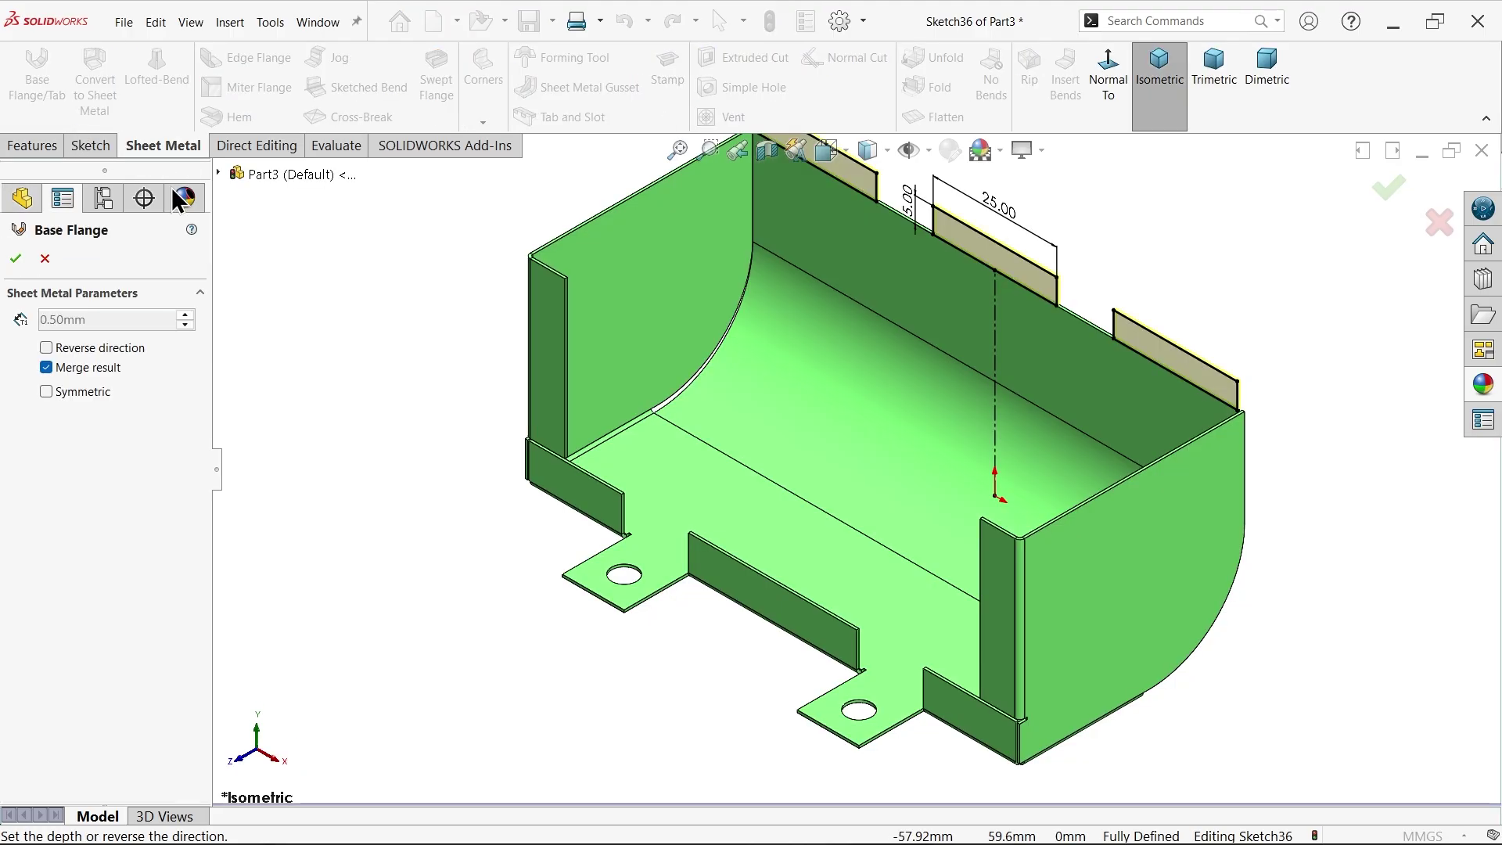
pyautogui.scroll(-5, 1109, 486)
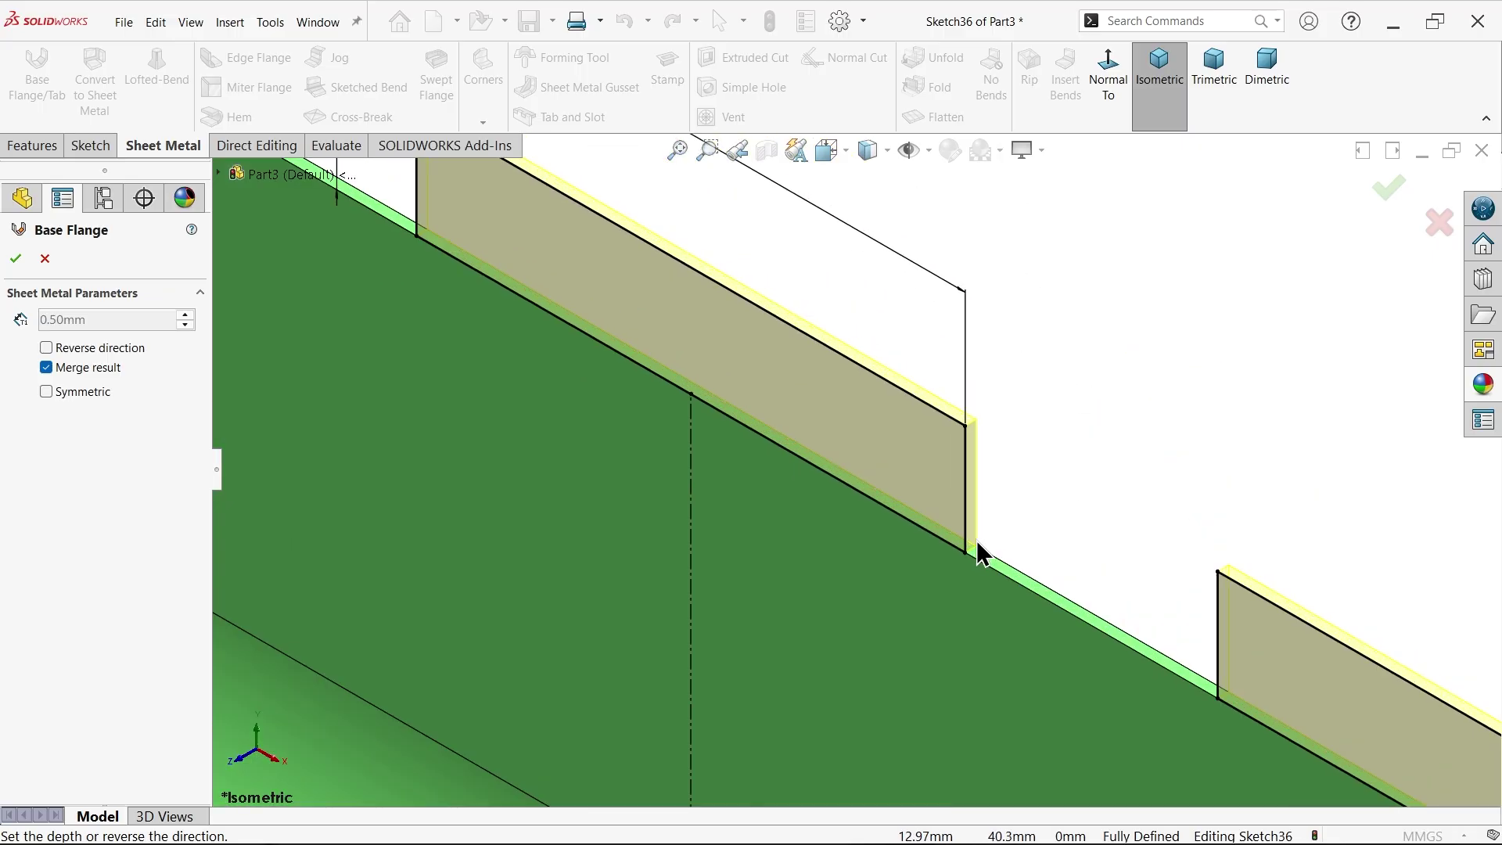
pyautogui.click(16, 258)
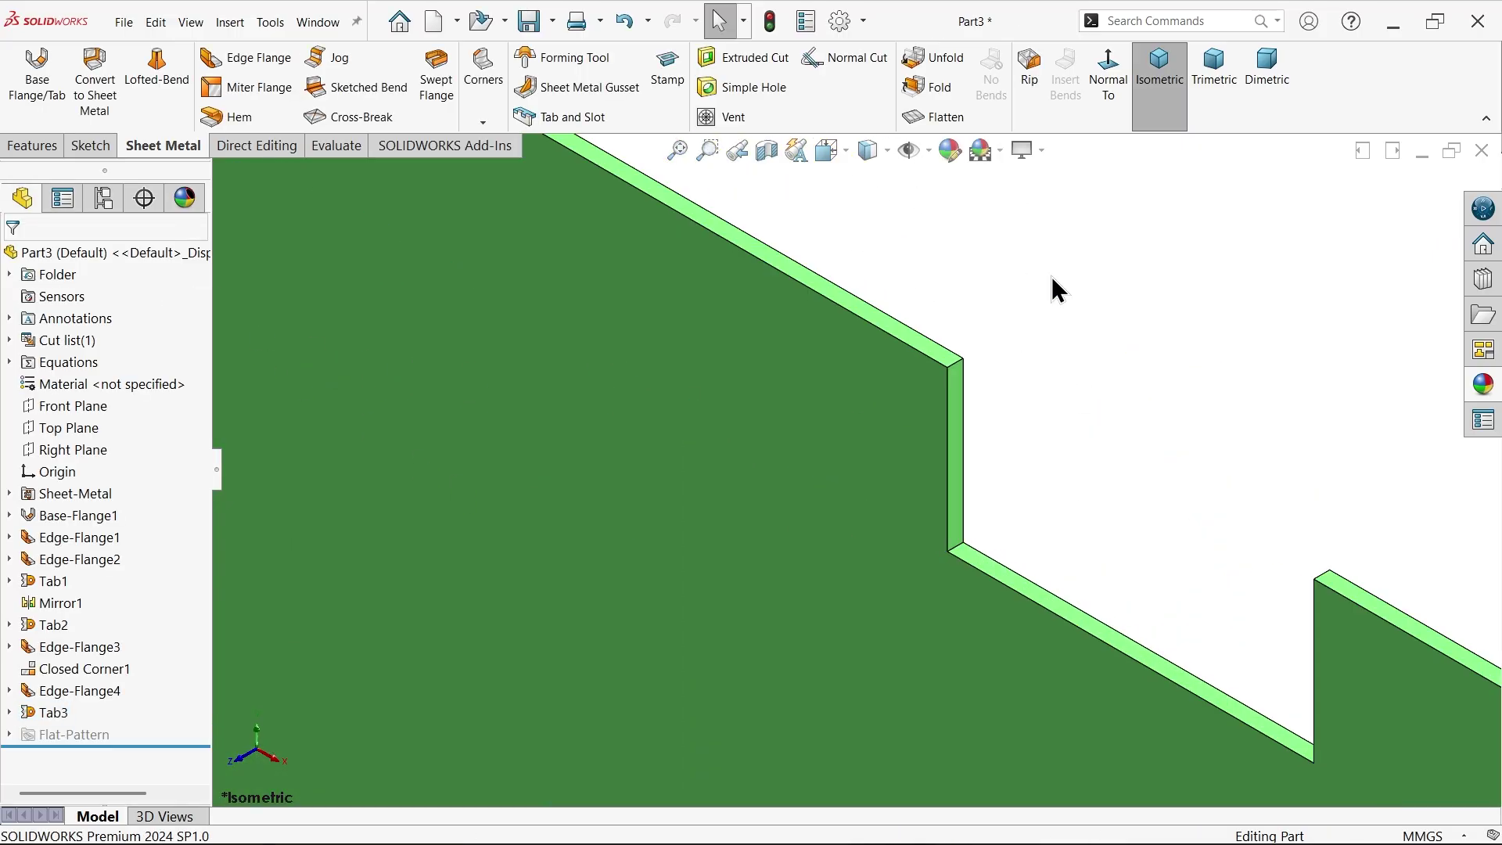
pyautogui.scroll(5, 1051, 275)
pyautogui.scroll(-2, 744, 439)
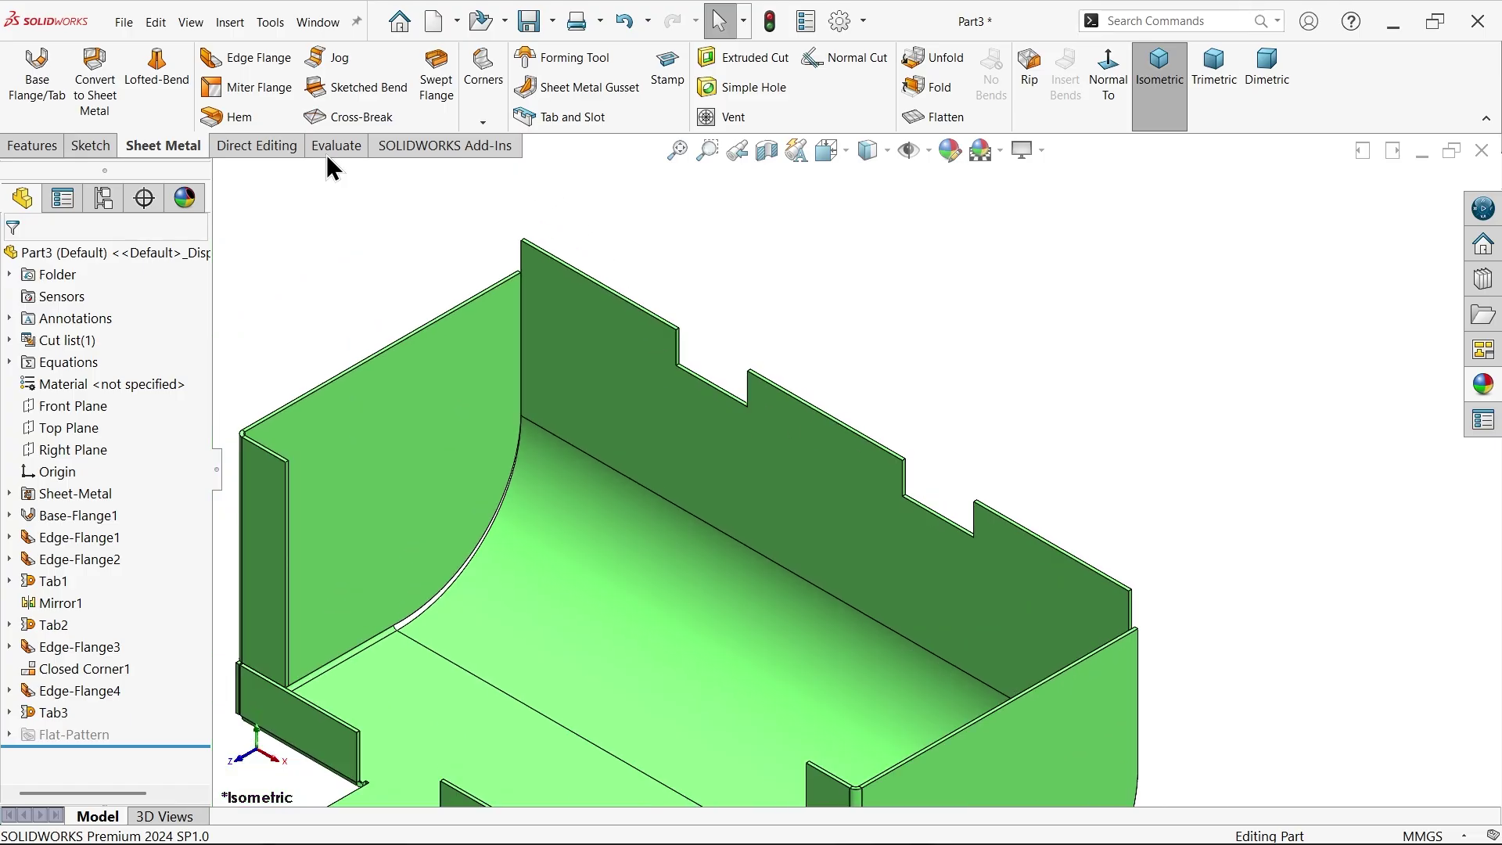
# Step: Apply a 300°, 1.50 mm rolled hem to the top edges of all three tabs
pyautogui.click(228, 119)
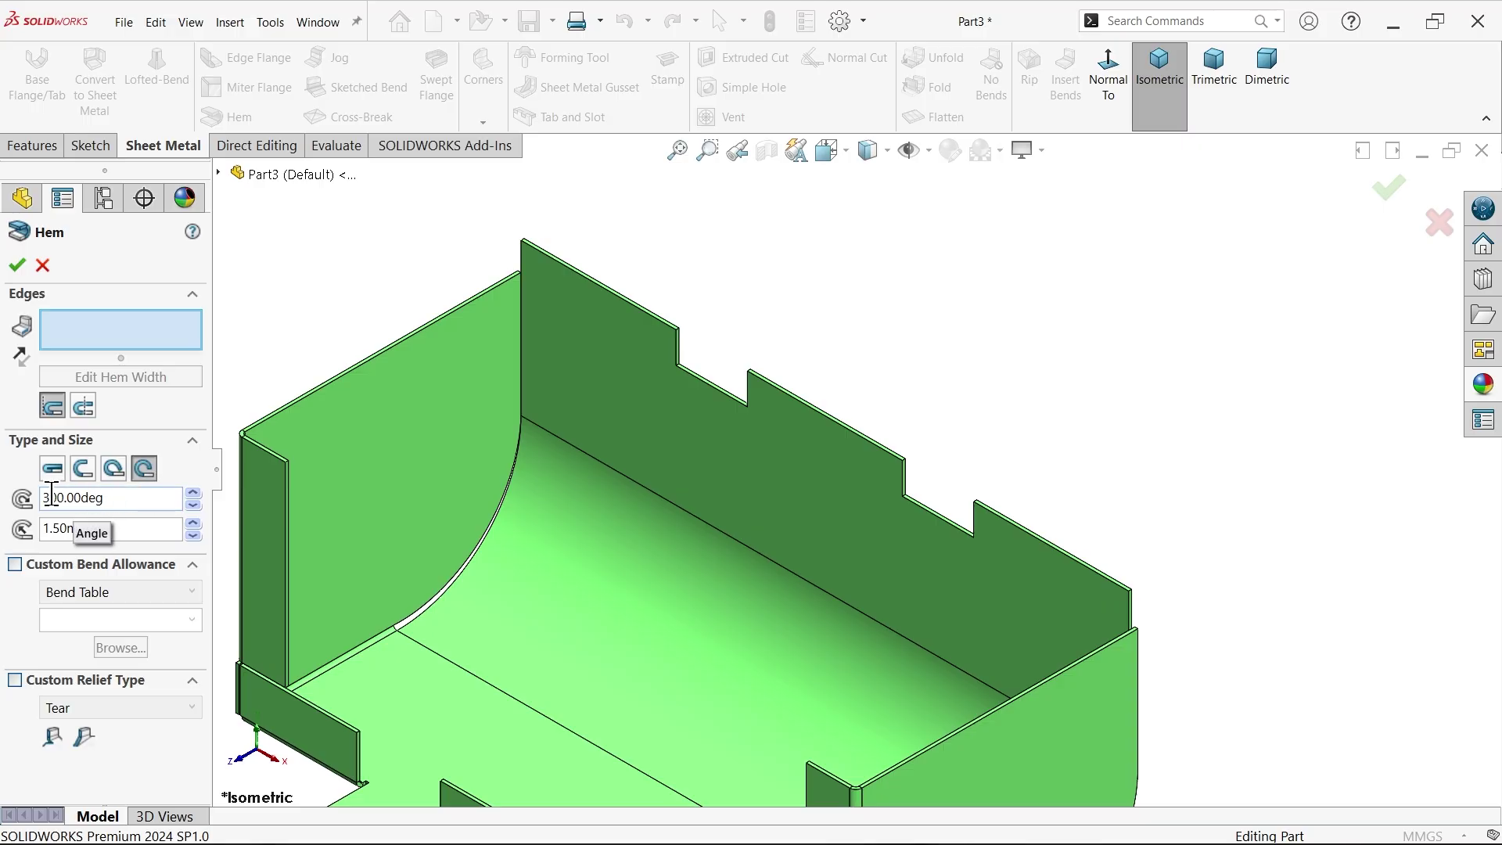
pyautogui.click(666, 324)
pyautogui.click(793, 395)
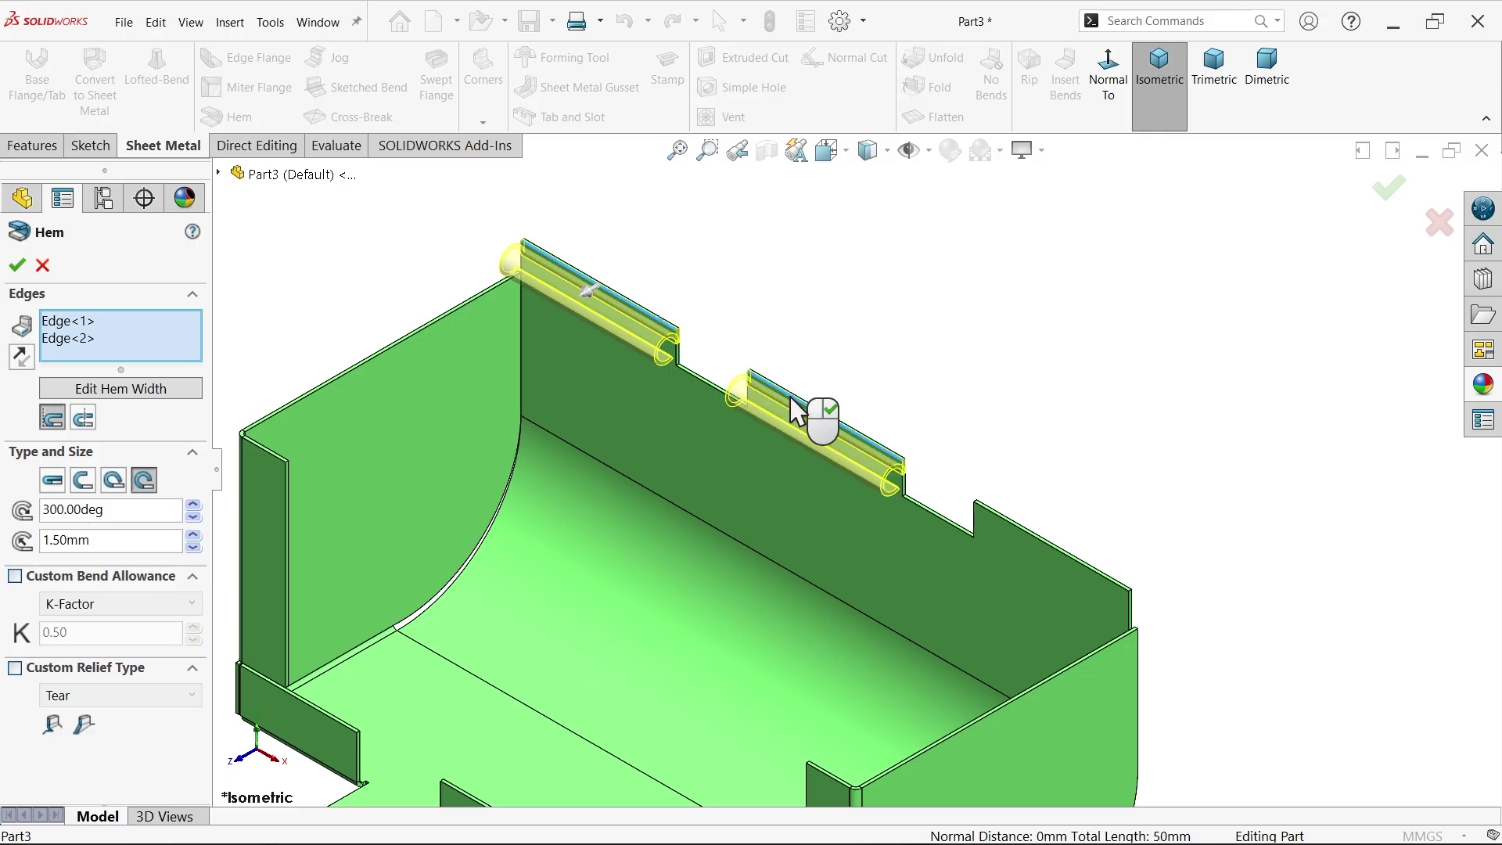
pyautogui.click(991, 512)
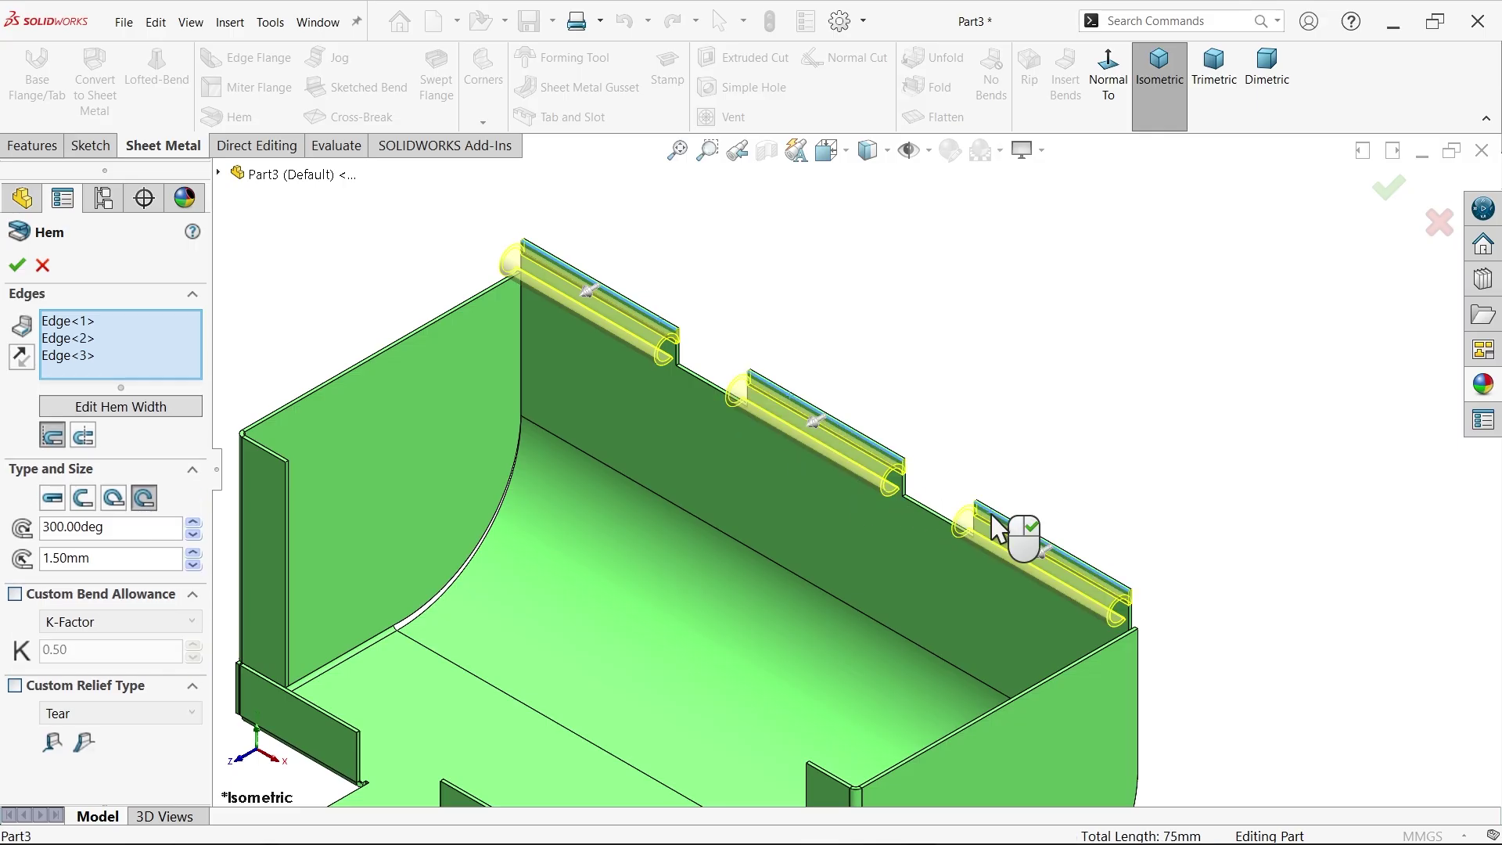
pyautogui.scroll(-5, 912, 510)
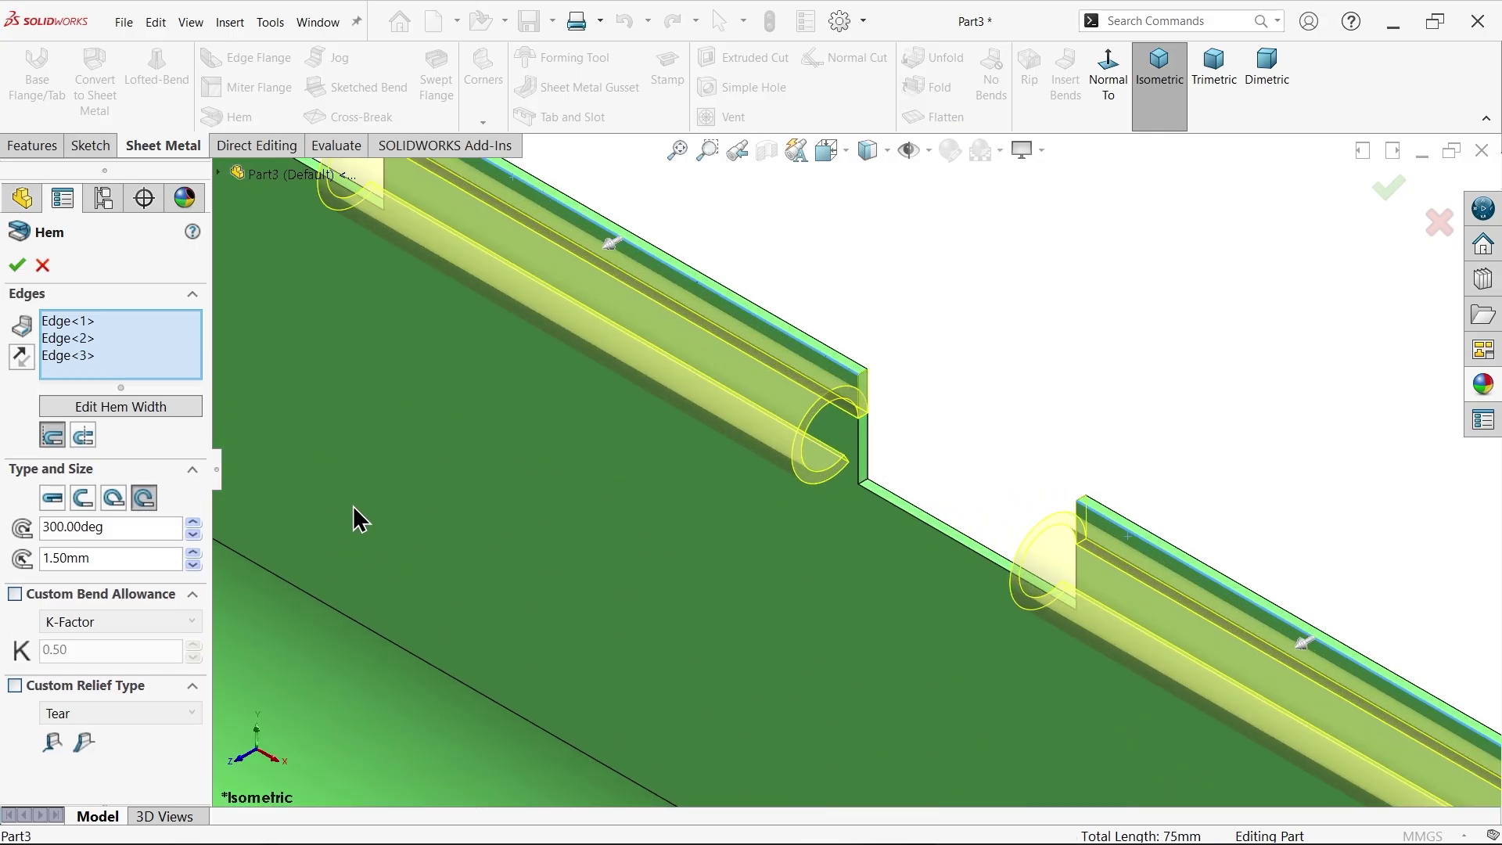
pyautogui.click(16, 266)
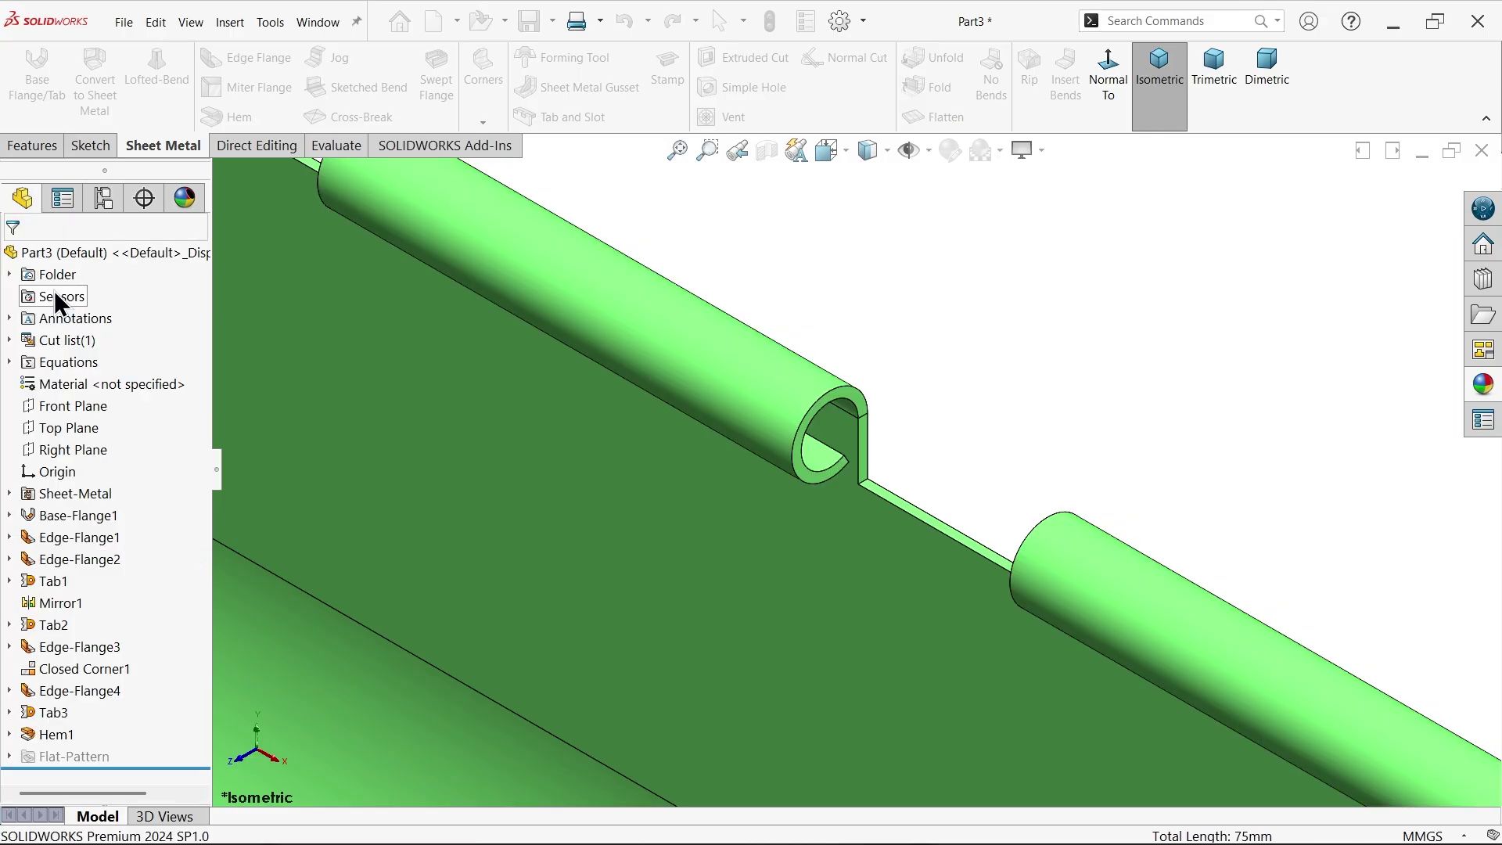
# Step: Start a Break-Corner treatment and select the three flange faces and the base face
pyautogui.press('f')
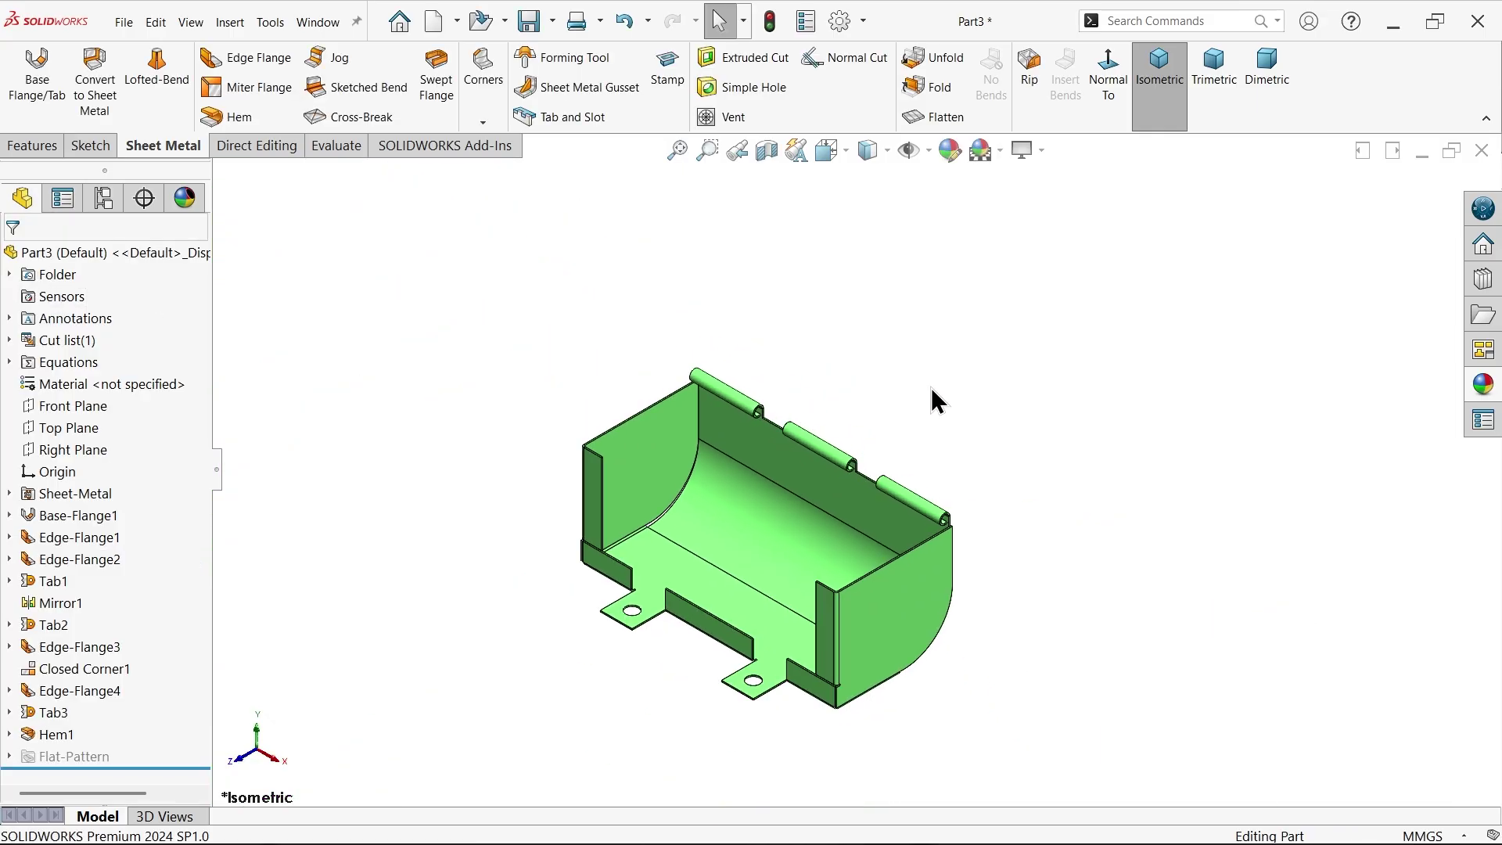
pyautogui.scroll(-3, 712, 600)
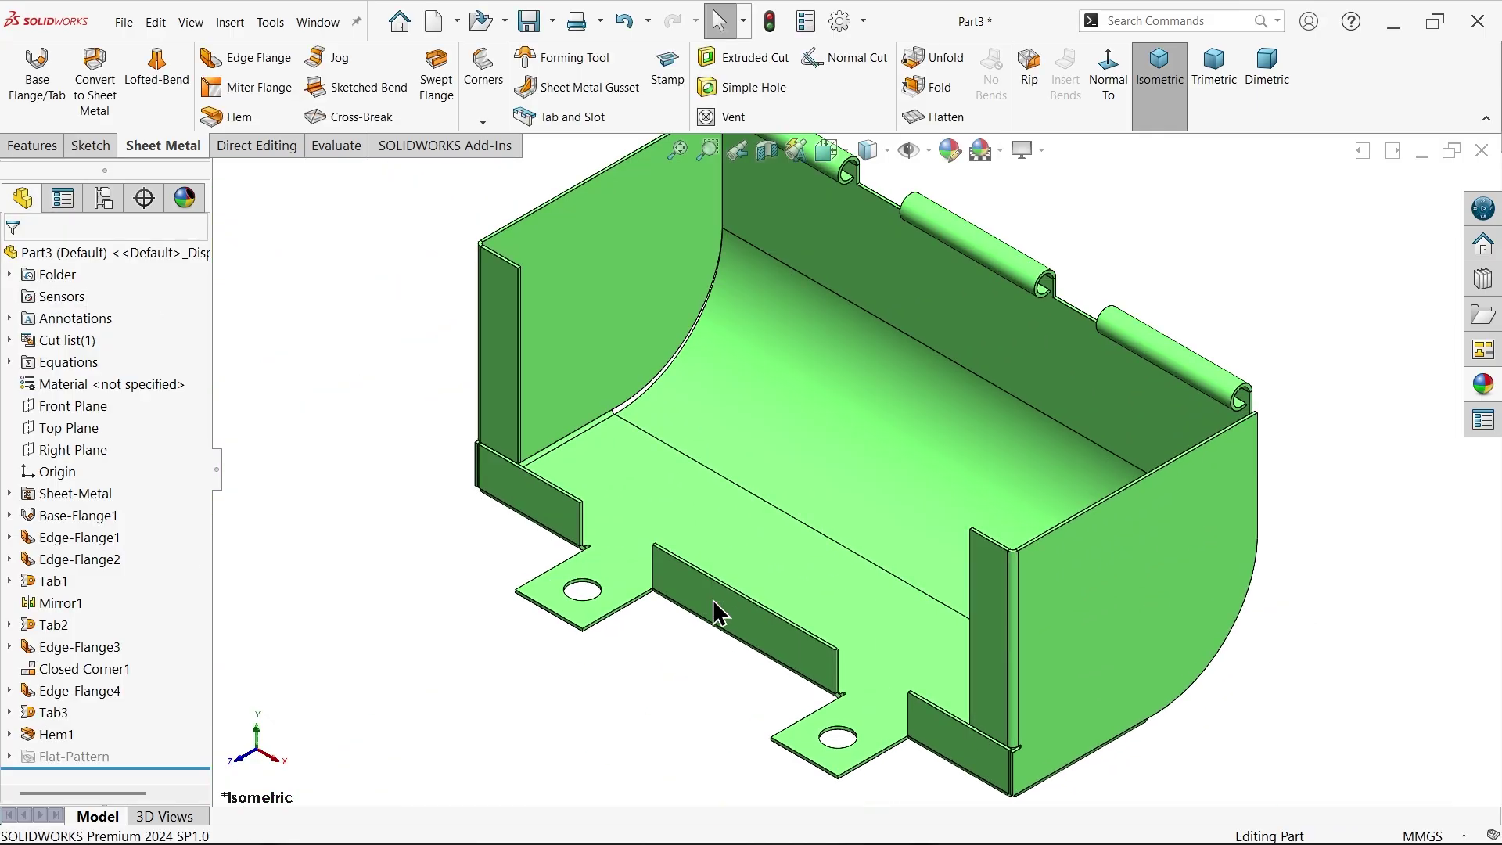
pyautogui.click(483, 122)
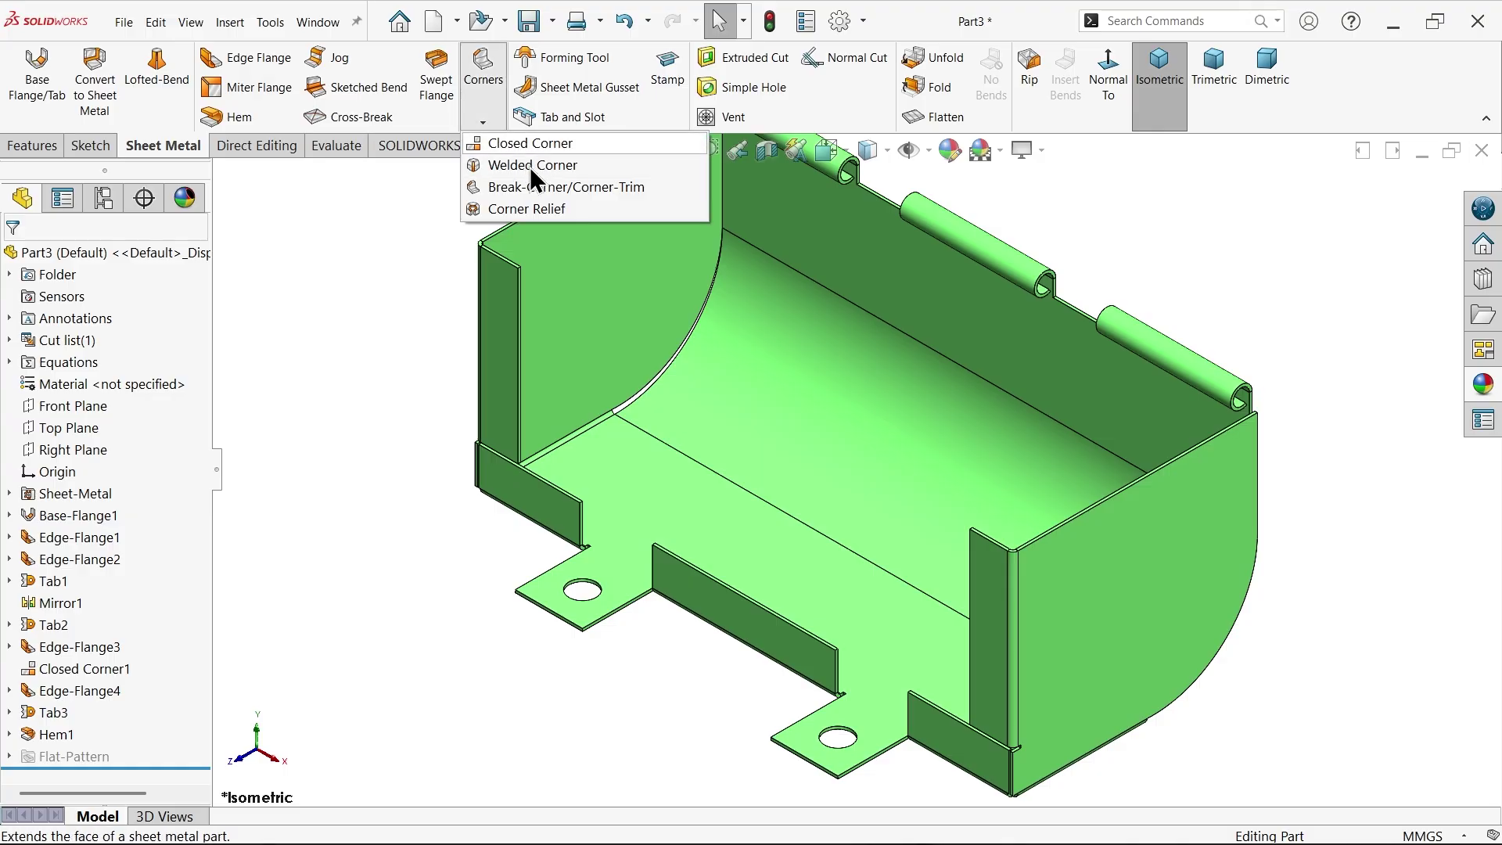
pyautogui.click(523, 188)
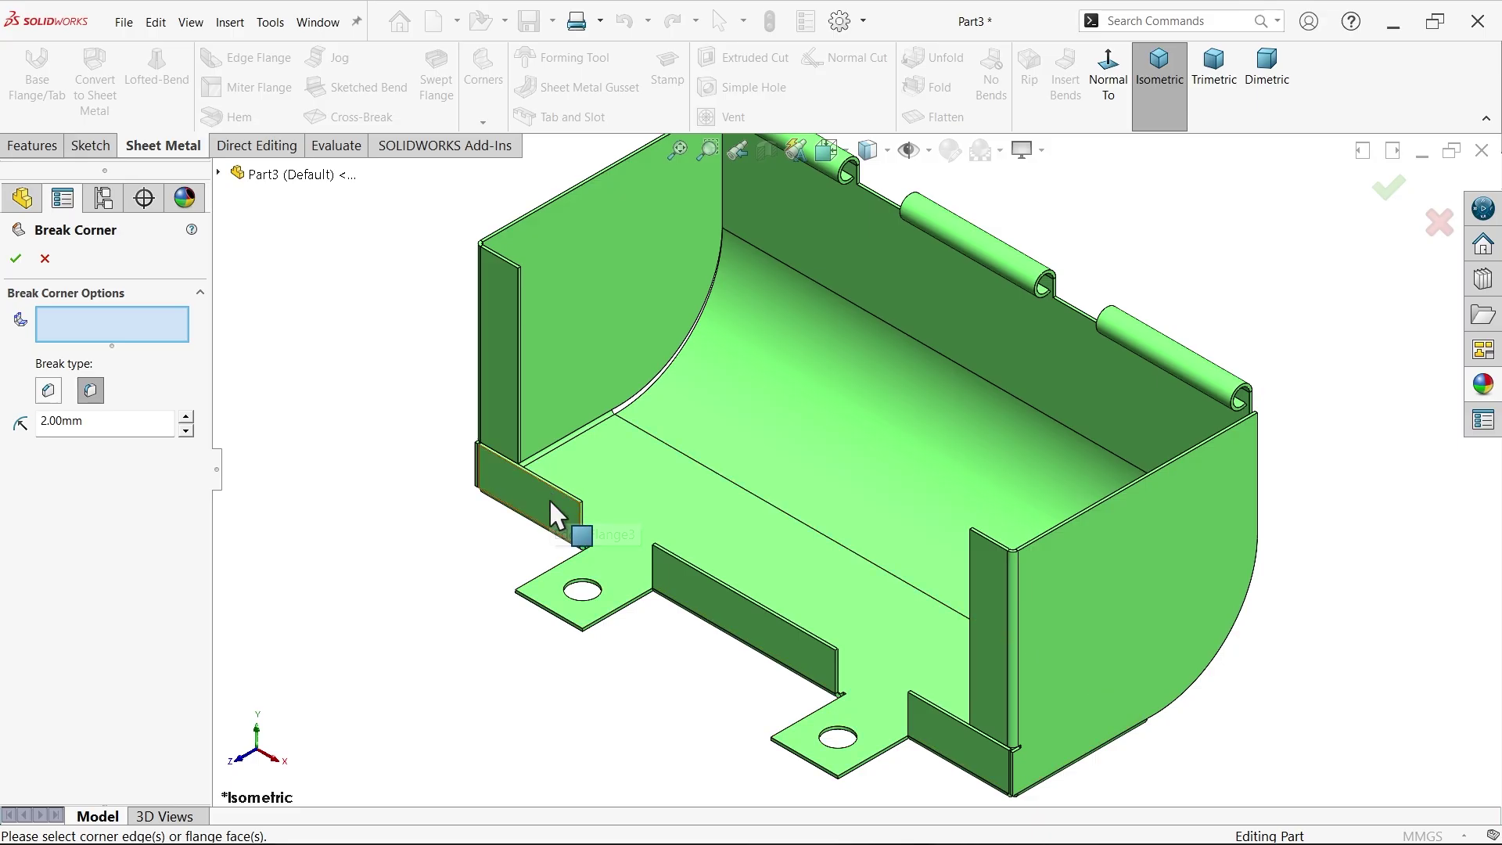
pyautogui.click(724, 622)
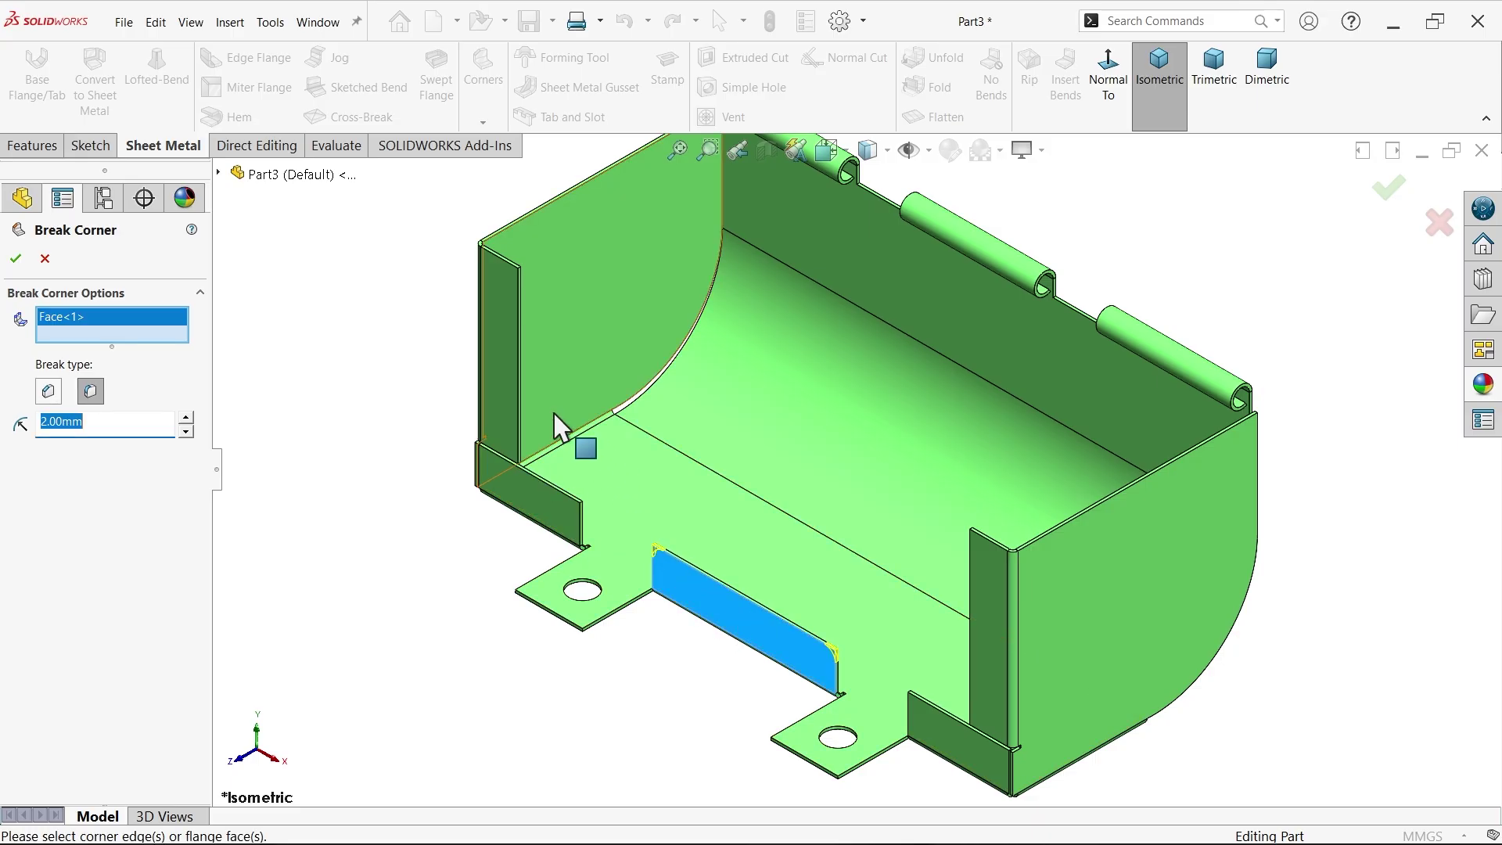
pyautogui.click(507, 395)
pyautogui.click(991, 619)
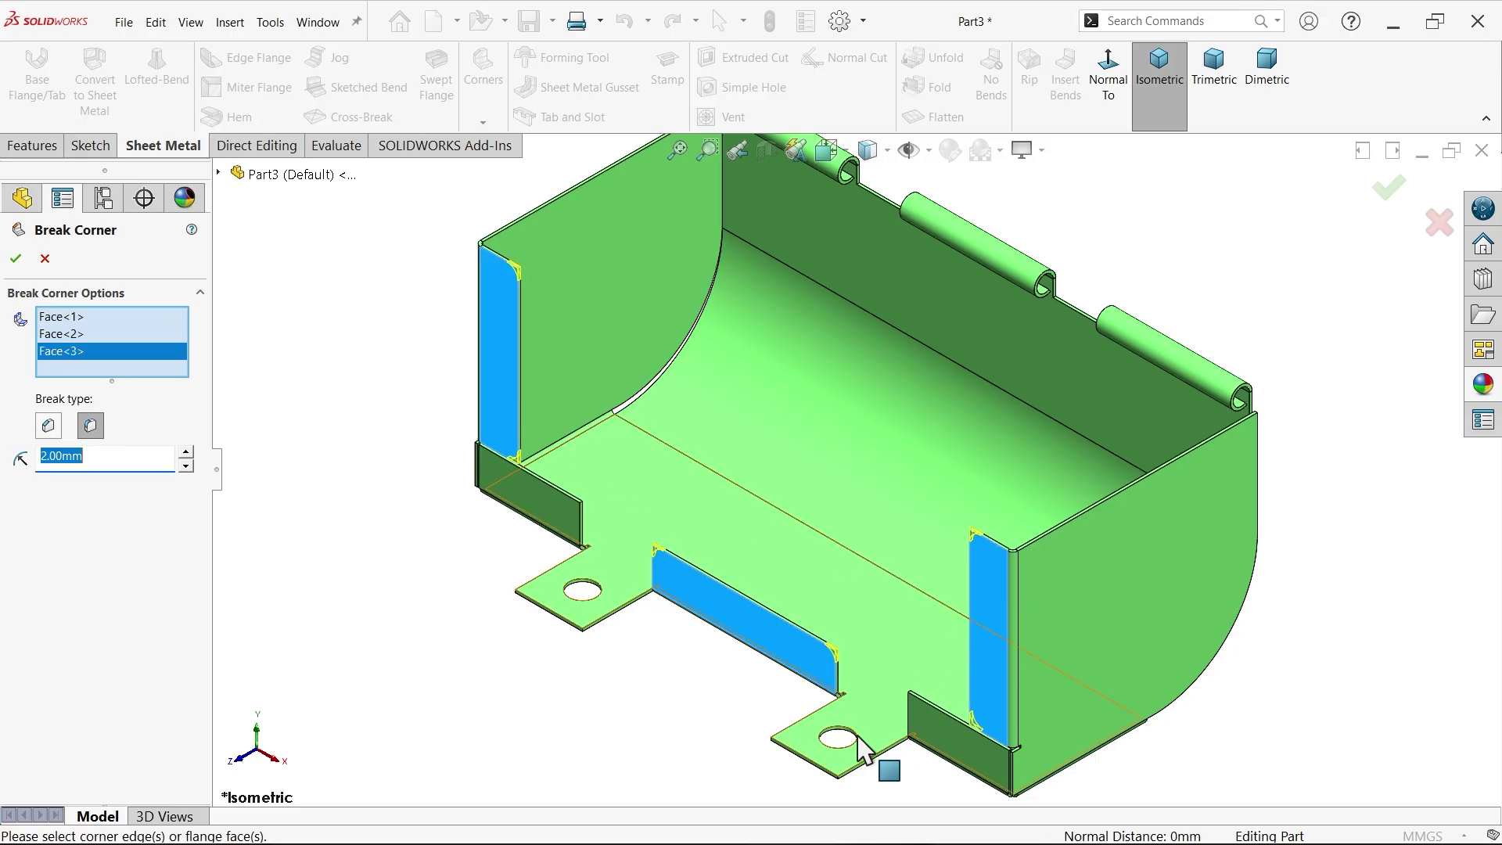
pyautogui.click(815, 764)
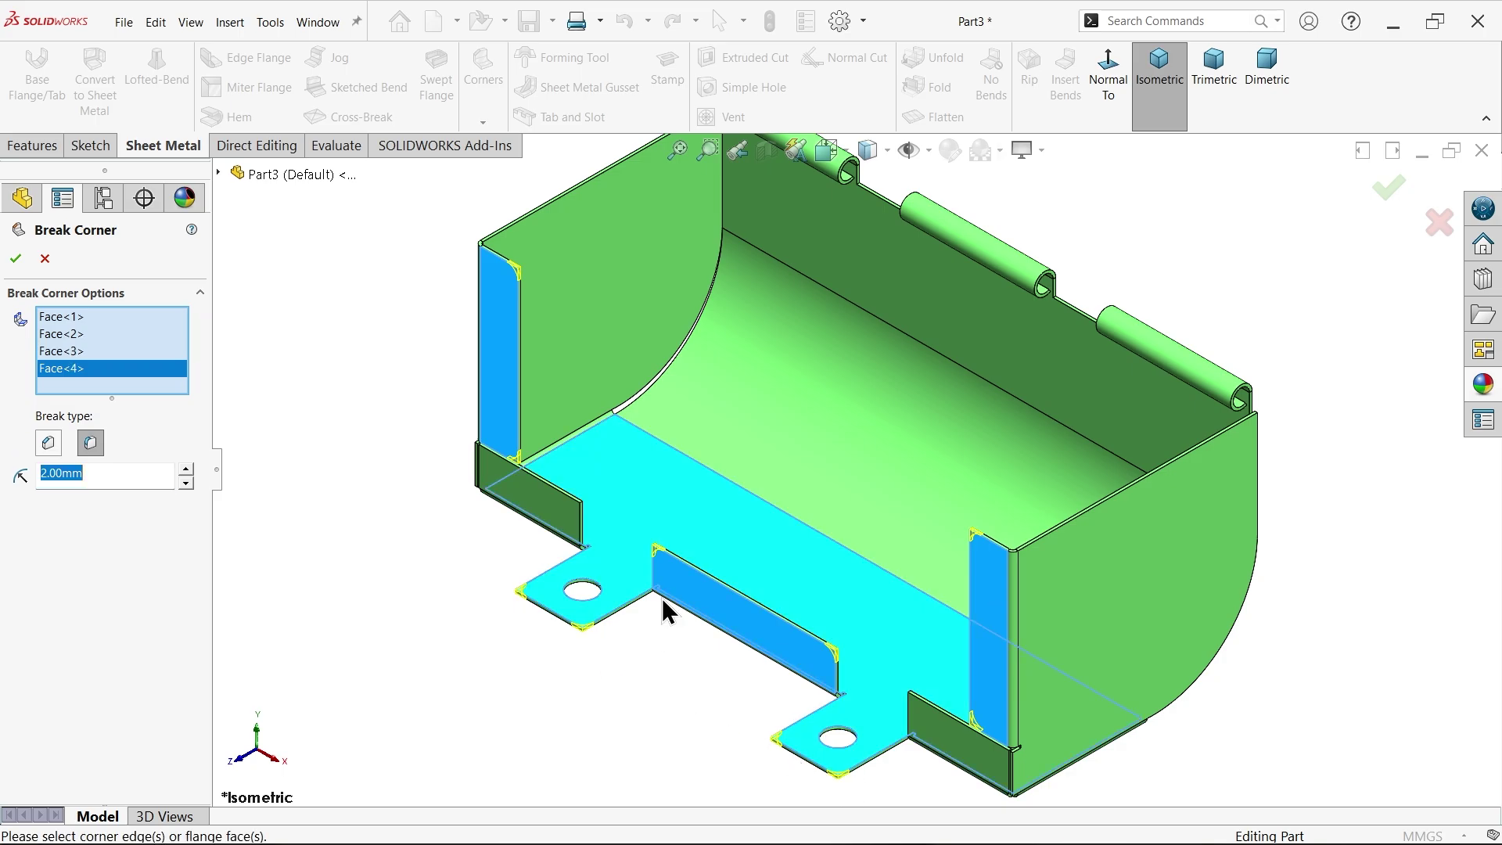
# Step: Add the flange corner edges and apply 2.00 mm corner breaks as Break-Corner1
pyautogui.scroll(-6, 560, 489)
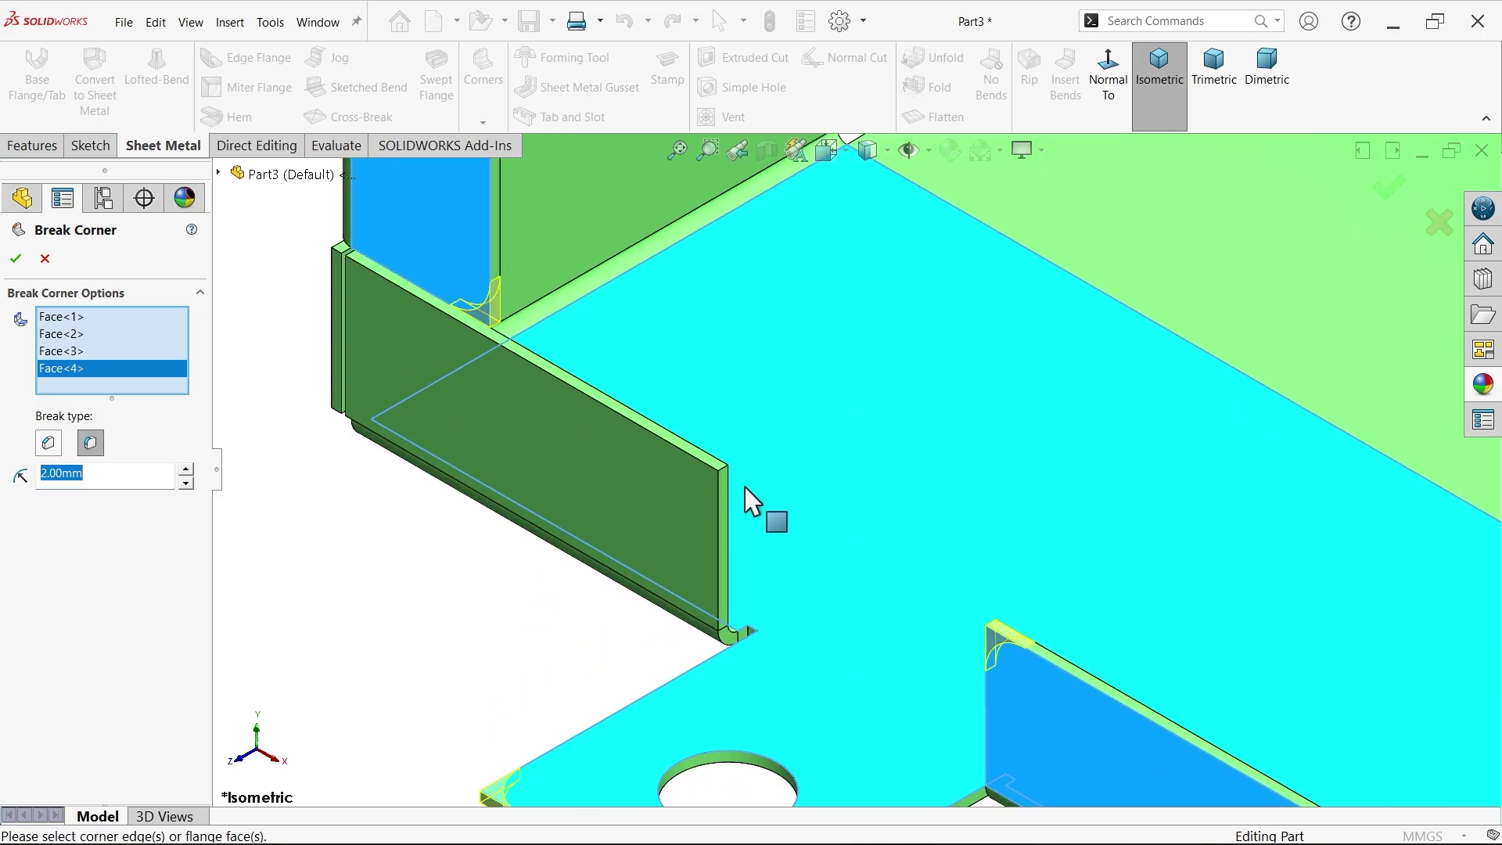
pyautogui.moveTo(767, 510); pyautogui.dragTo(731, 479)
pyautogui.scroll(1, 878, 535)
pyautogui.scroll(5, 1066, 636)
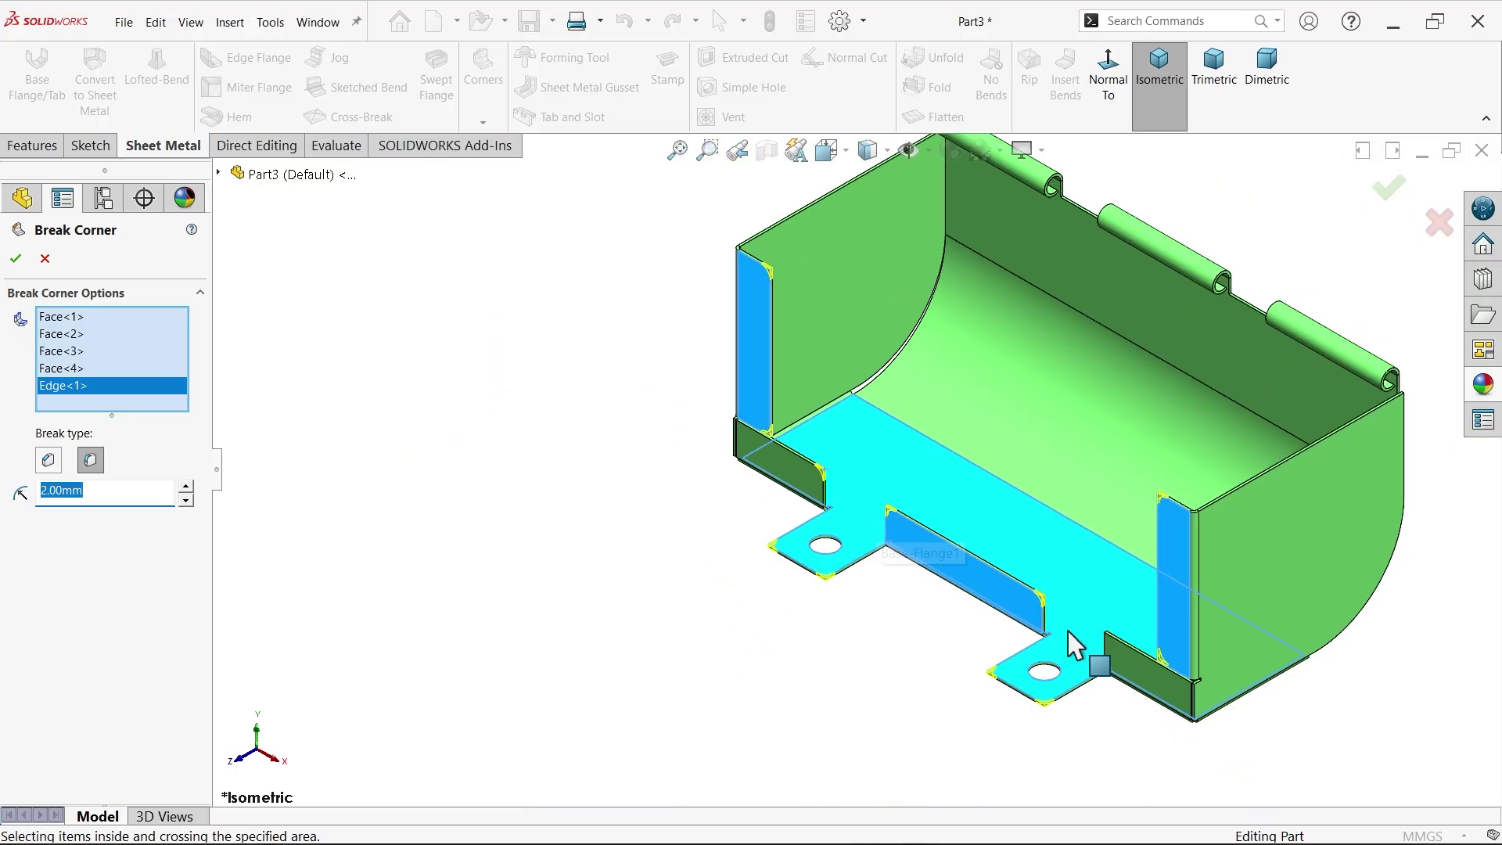
pyautogui.scroll(-8, 1072, 596)
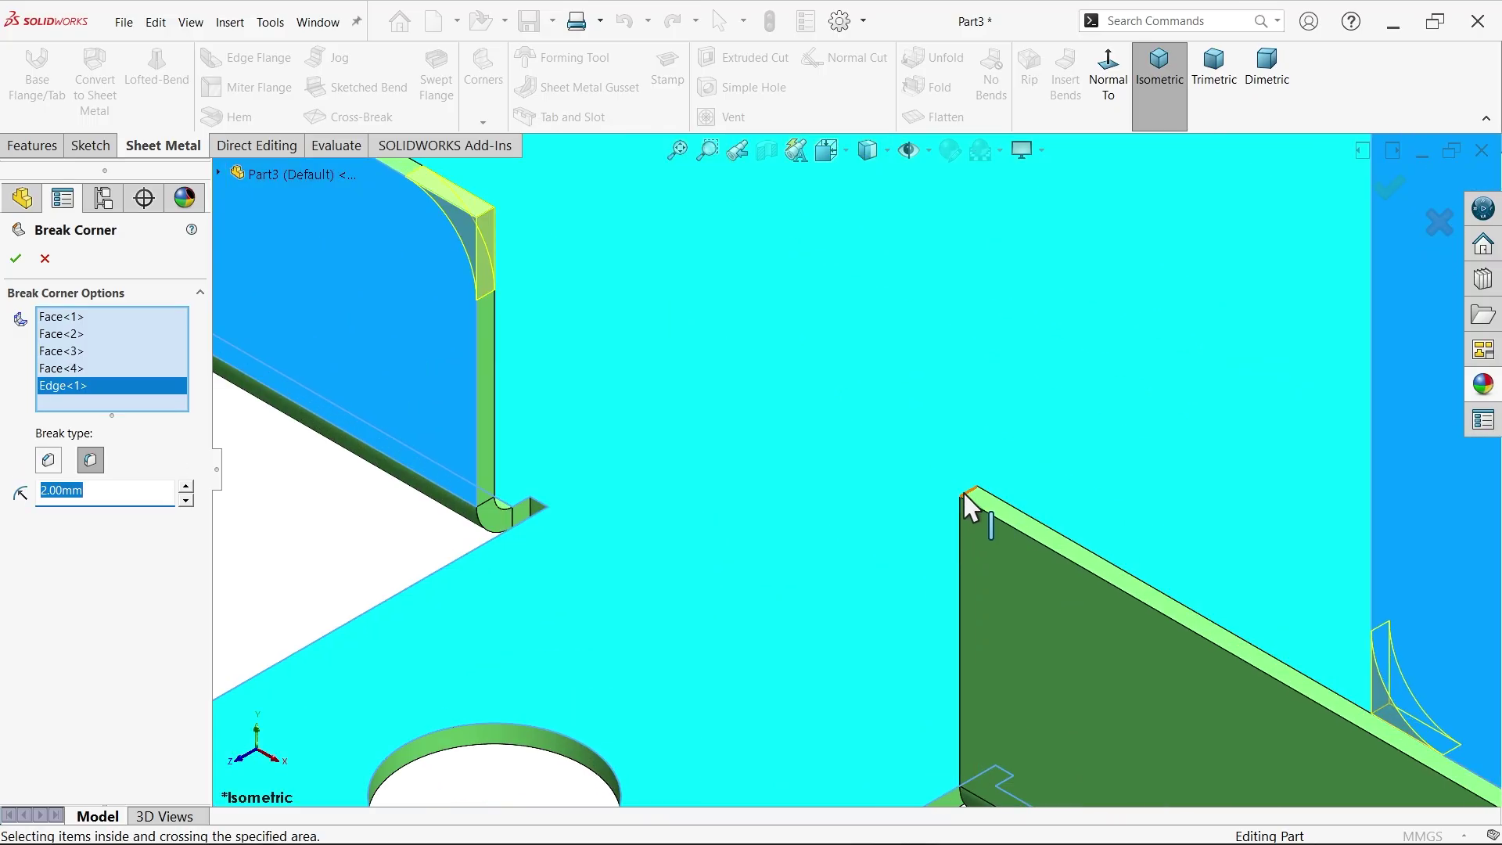
pyautogui.click(964, 491)
pyautogui.scroll(4, 1138, 626)
pyautogui.scroll(2, 1095, 610)
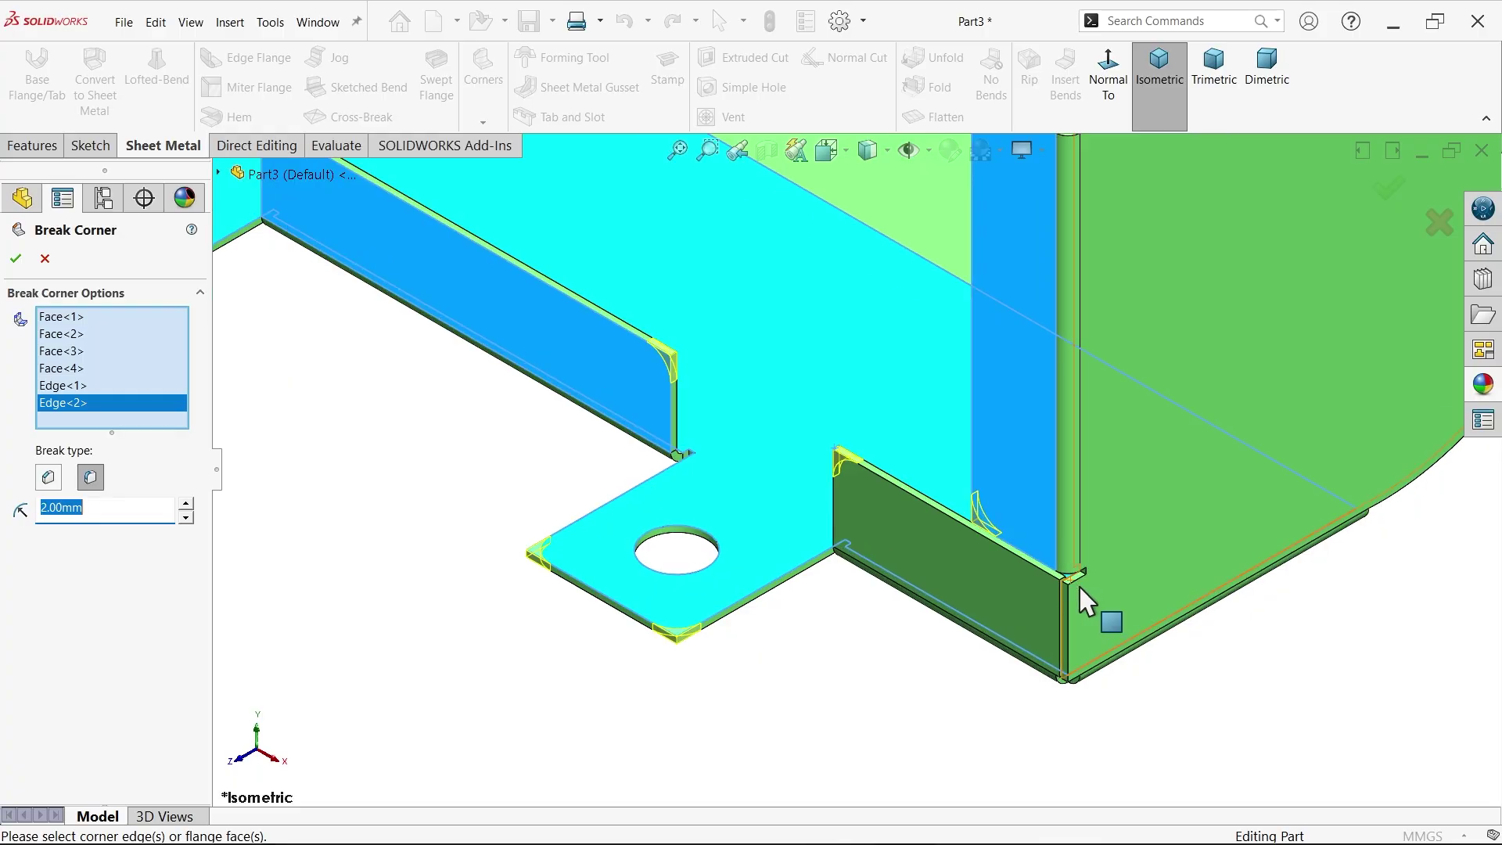
pyautogui.scroll(6, 771, 465)
pyautogui.scroll(-3, 798, 326)
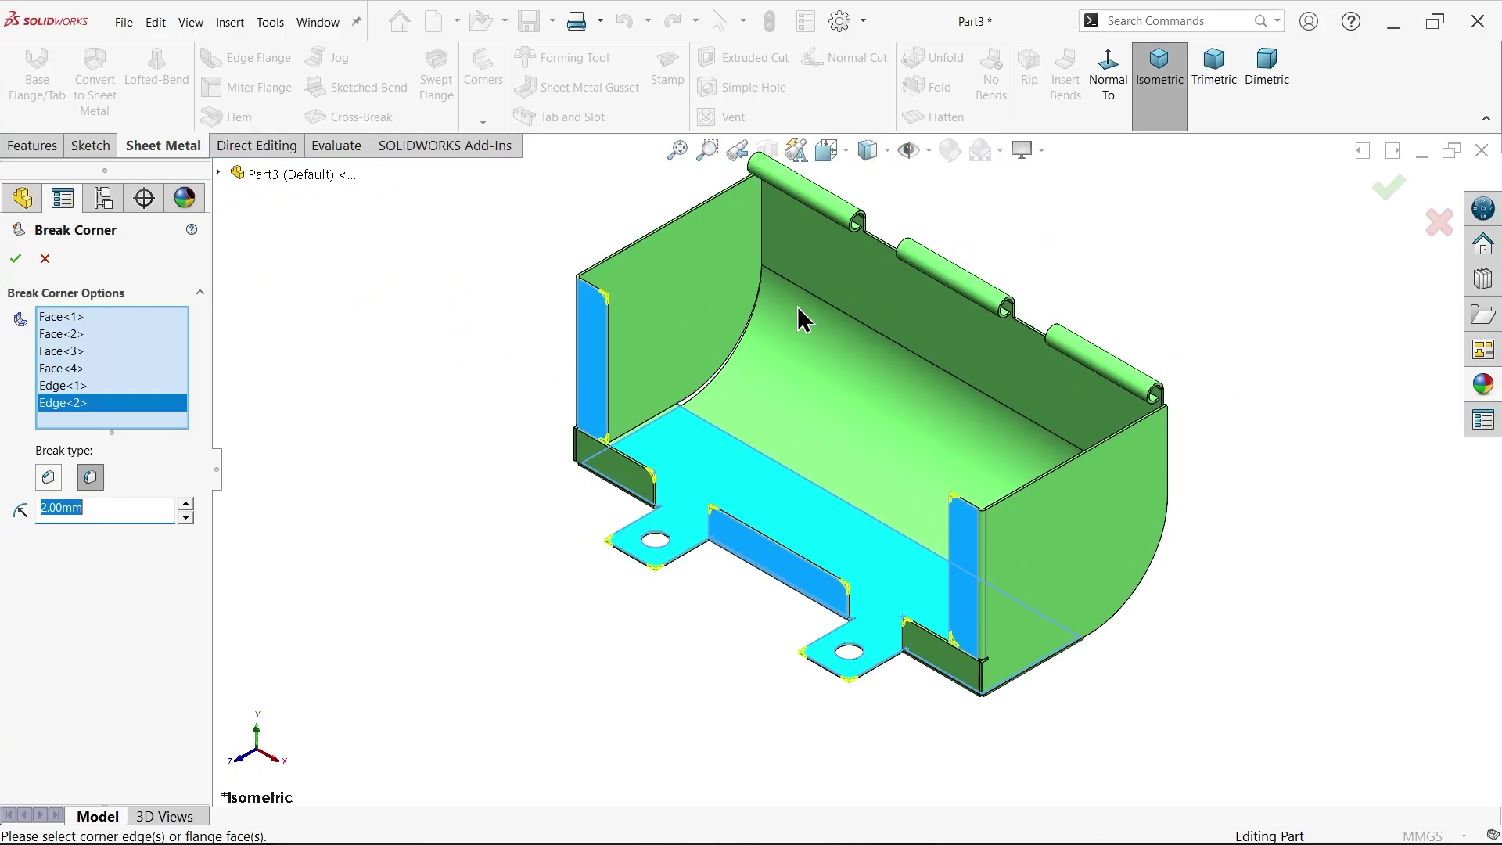
pyautogui.click(15, 258)
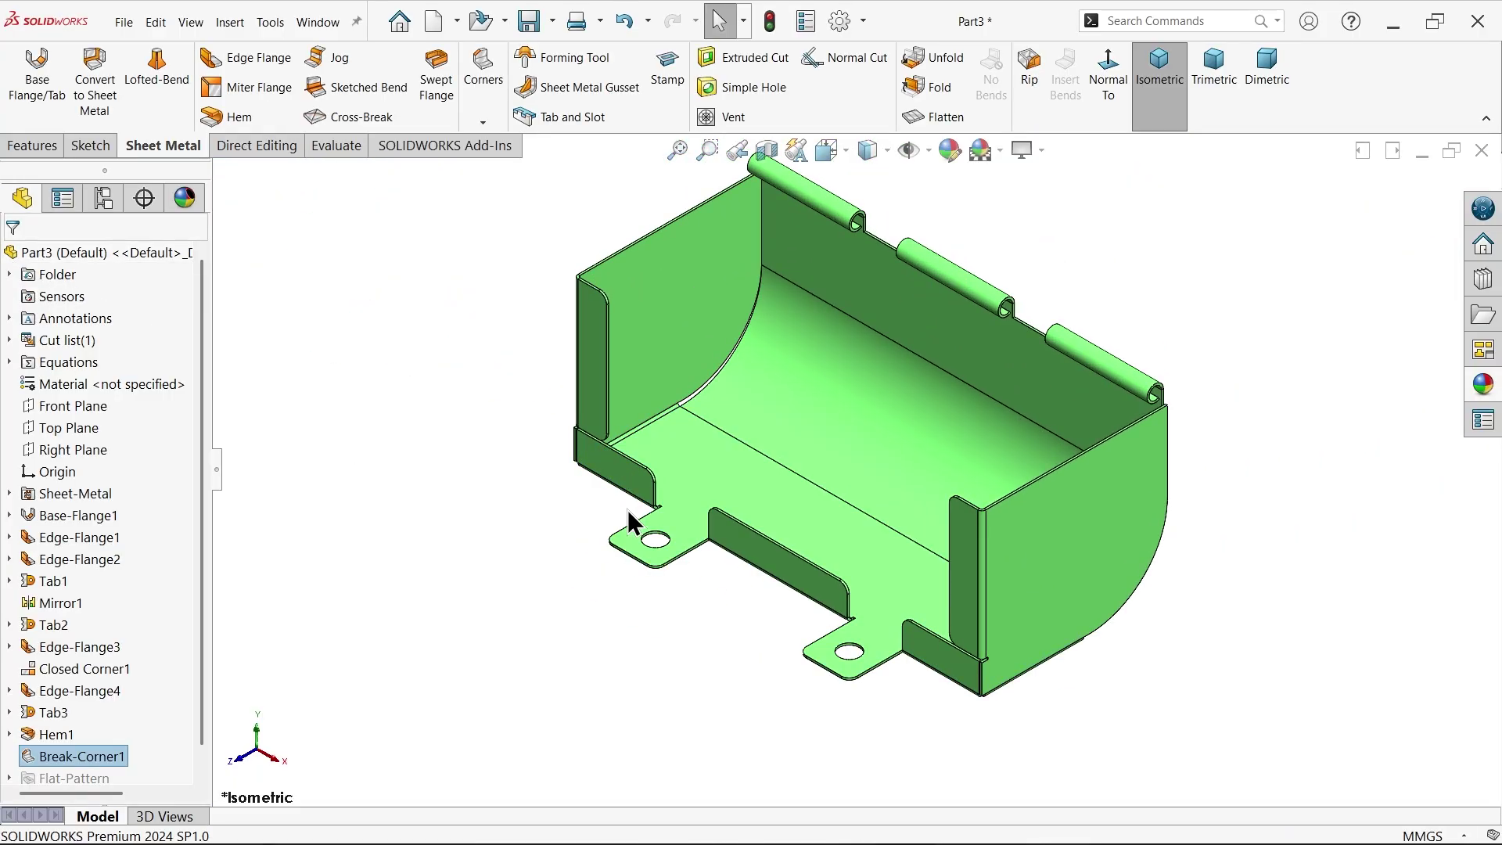
# Step: Flatten the tray, view the flat pattern face-on, and start a DXF export
pyautogui.click(939, 122)
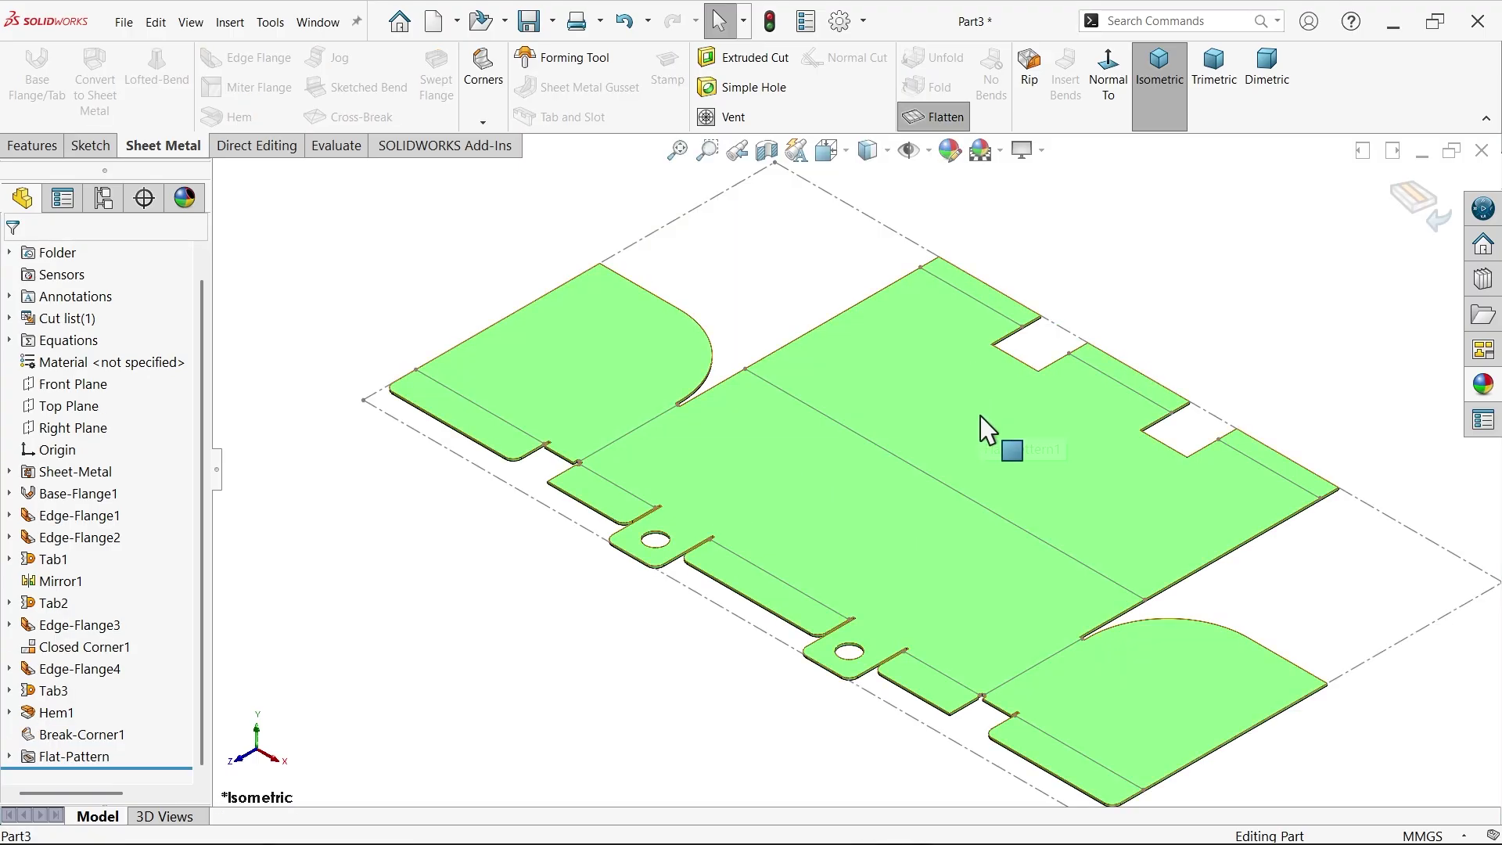
pyautogui.click(995, 431)
pyautogui.click(1109, 86)
pyautogui.click(1142, 355)
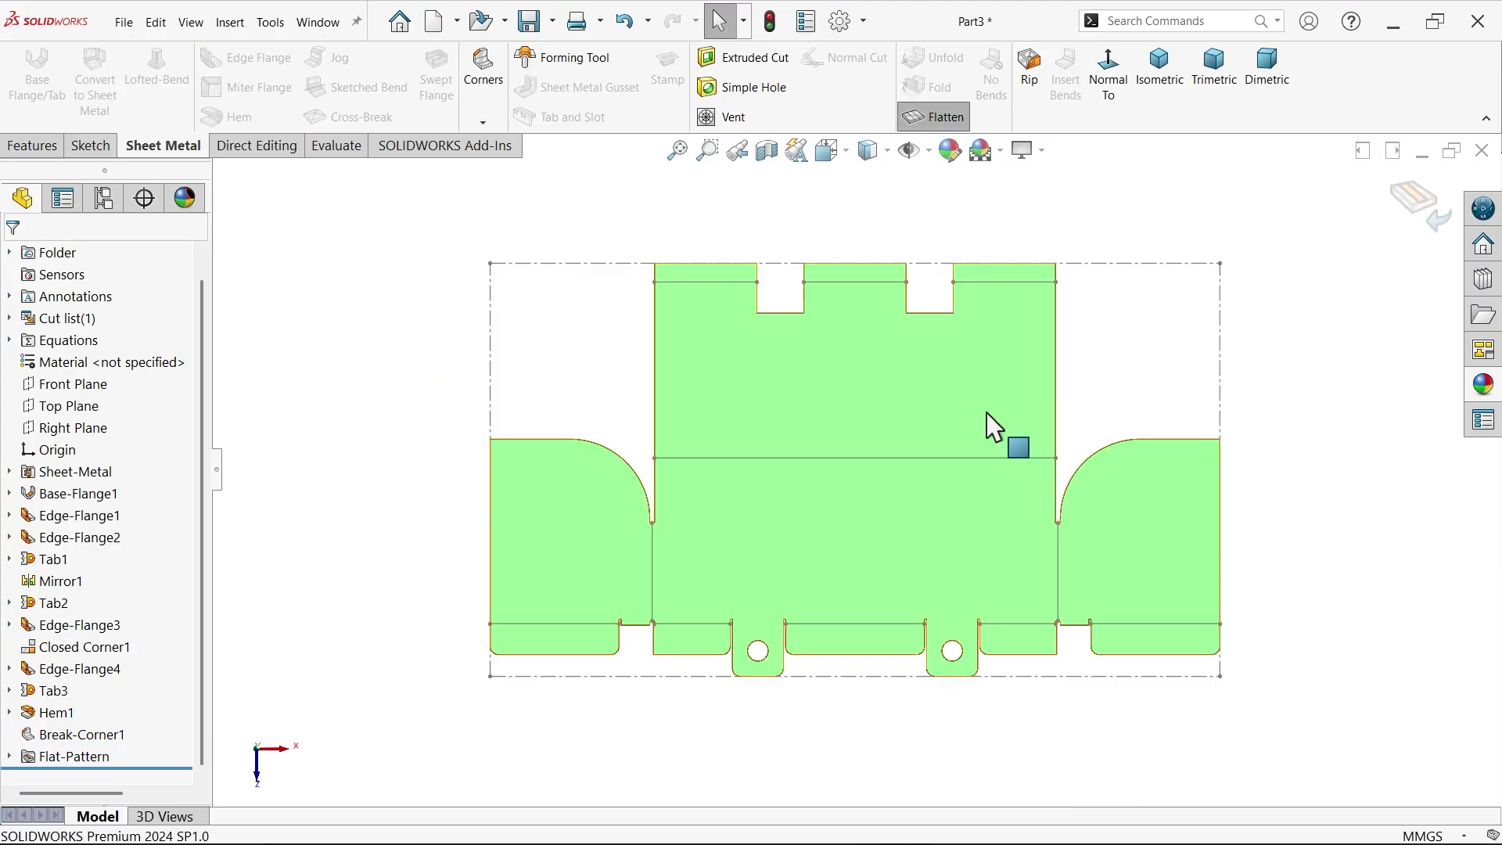
pyautogui.rightClick(841, 384)
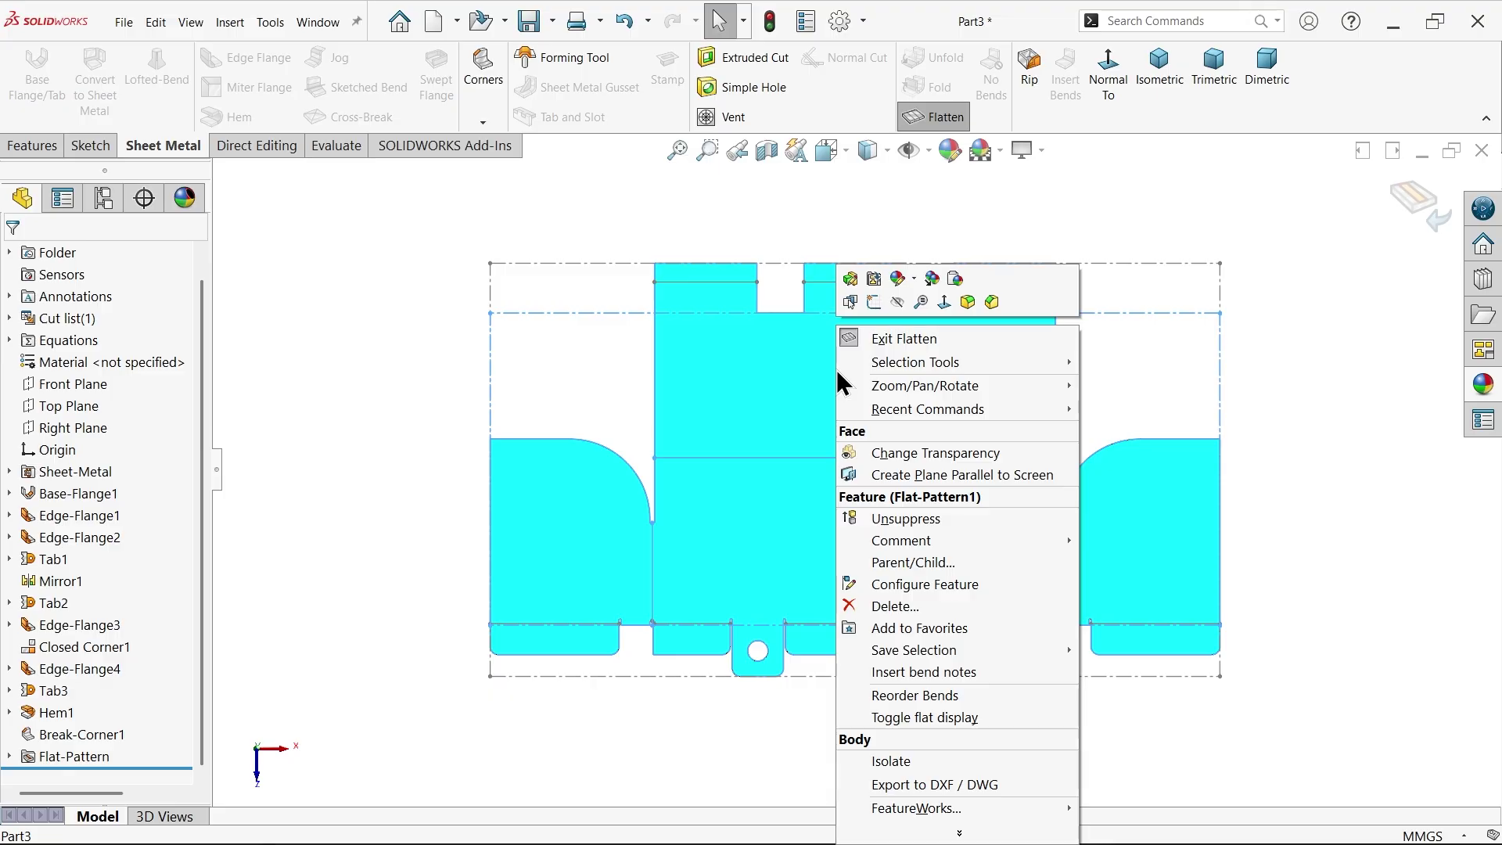
pyautogui.click(894, 785)
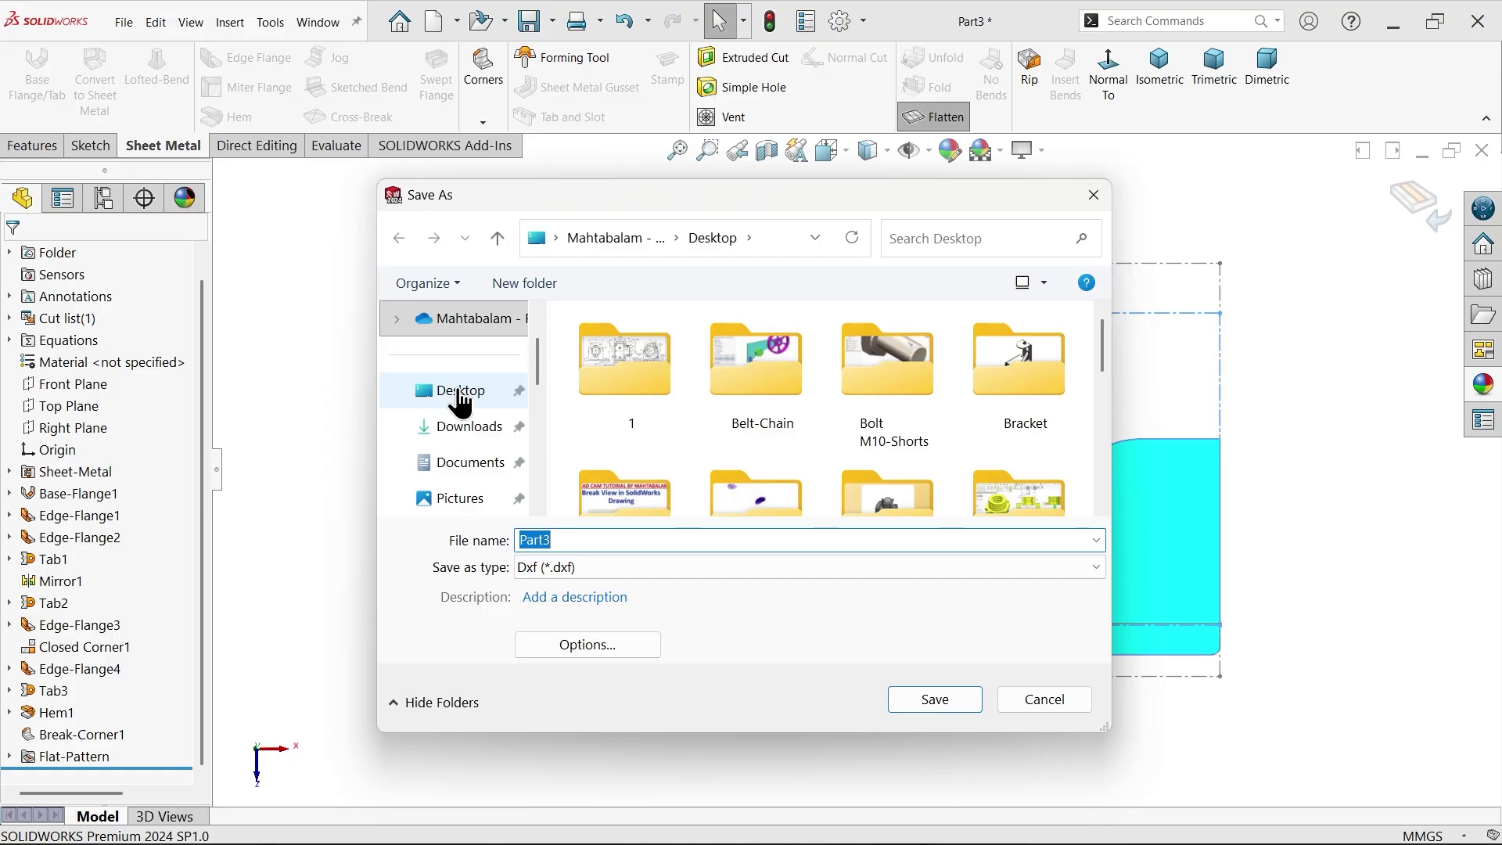
# Step: Export the sheet-metal flat pattern to the Desktop as Part3 DXF with bend lines and bounding box
pyautogui.click(461, 396)
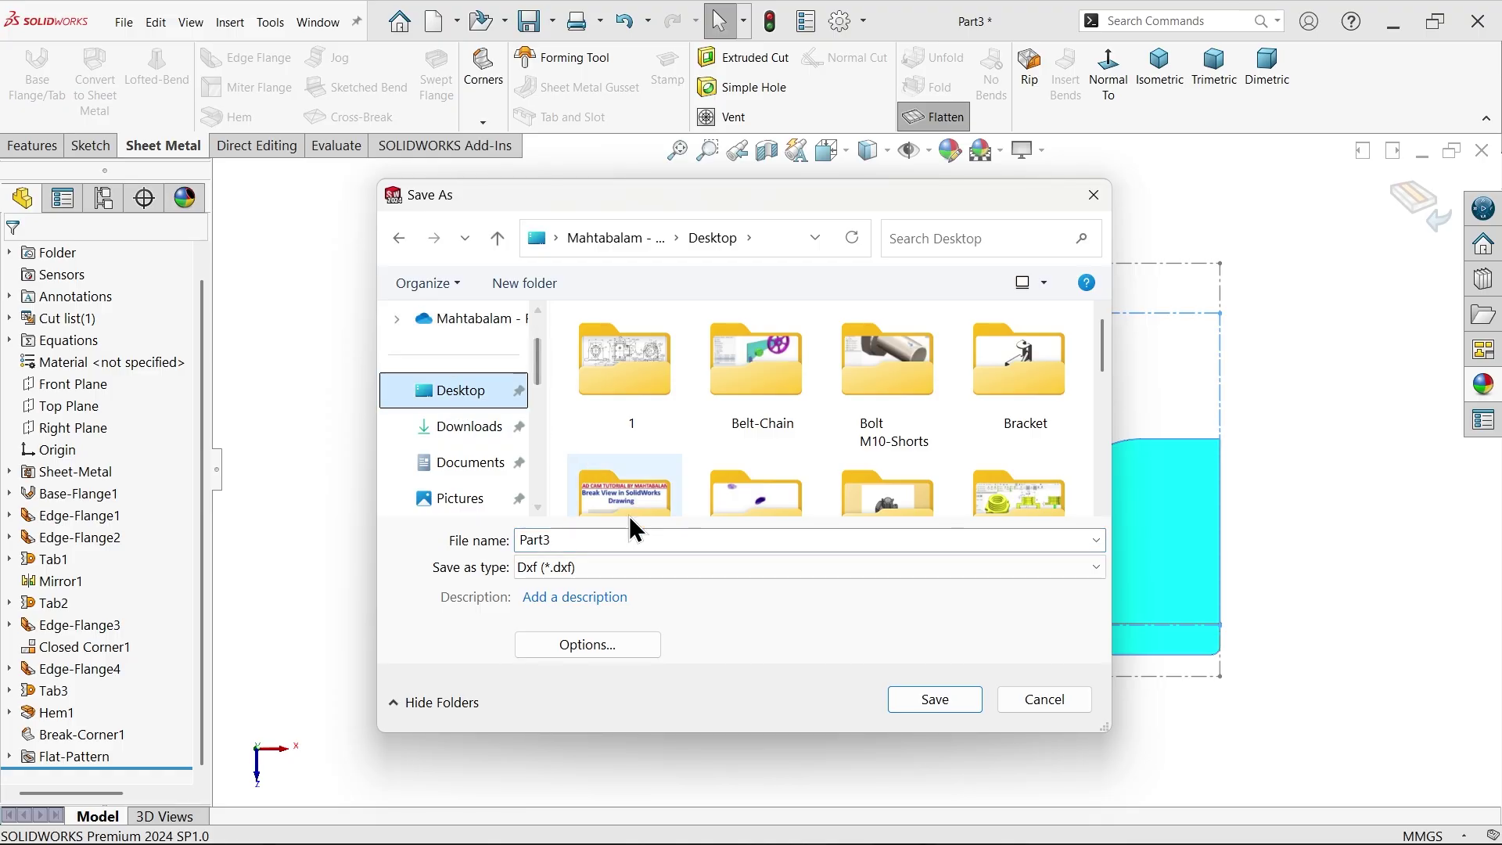
pyautogui.click(927, 698)
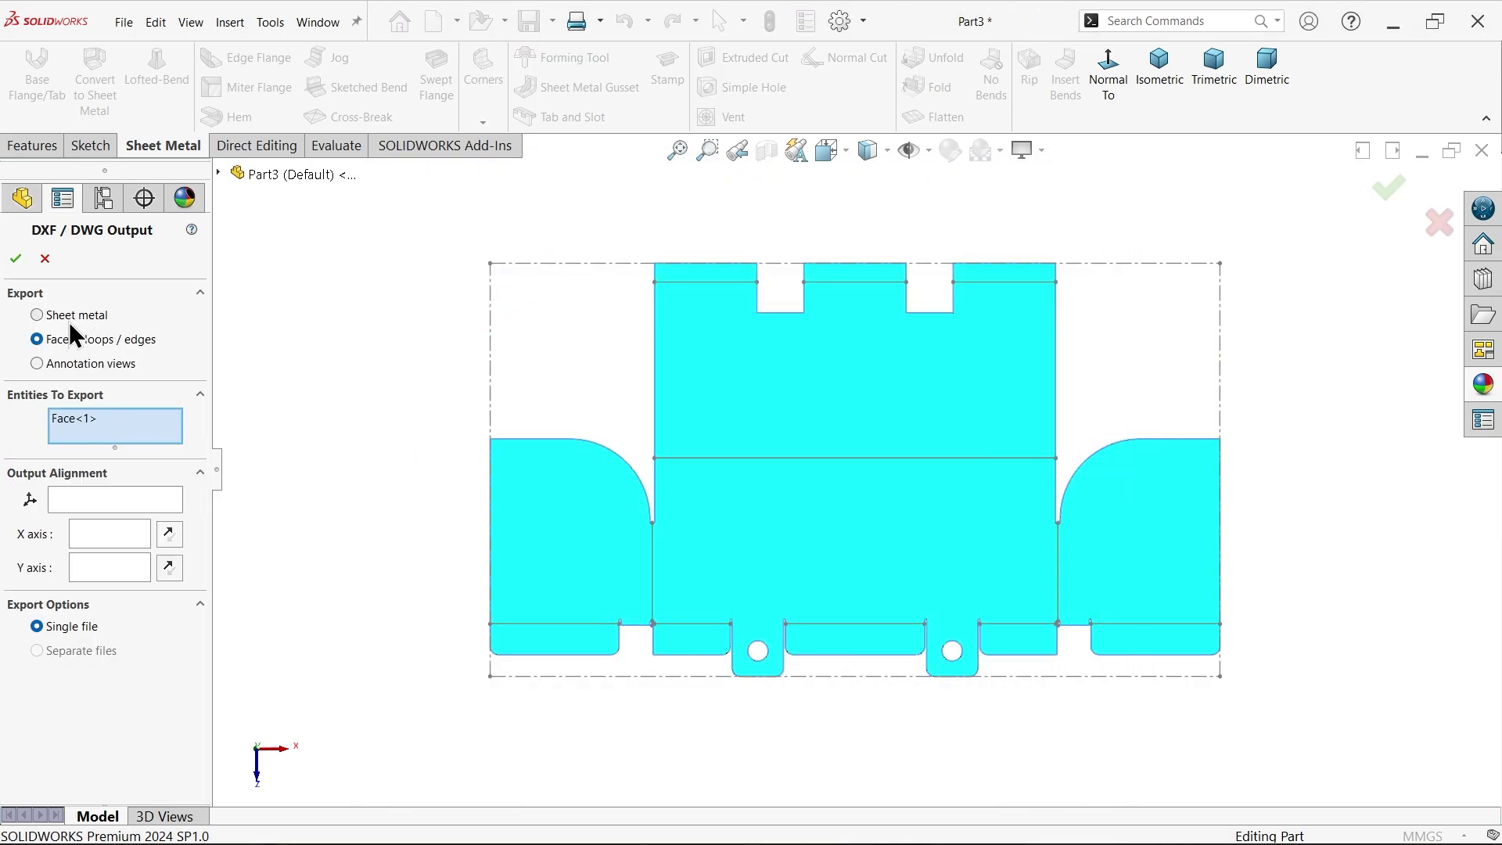
pyautogui.click(71, 316)
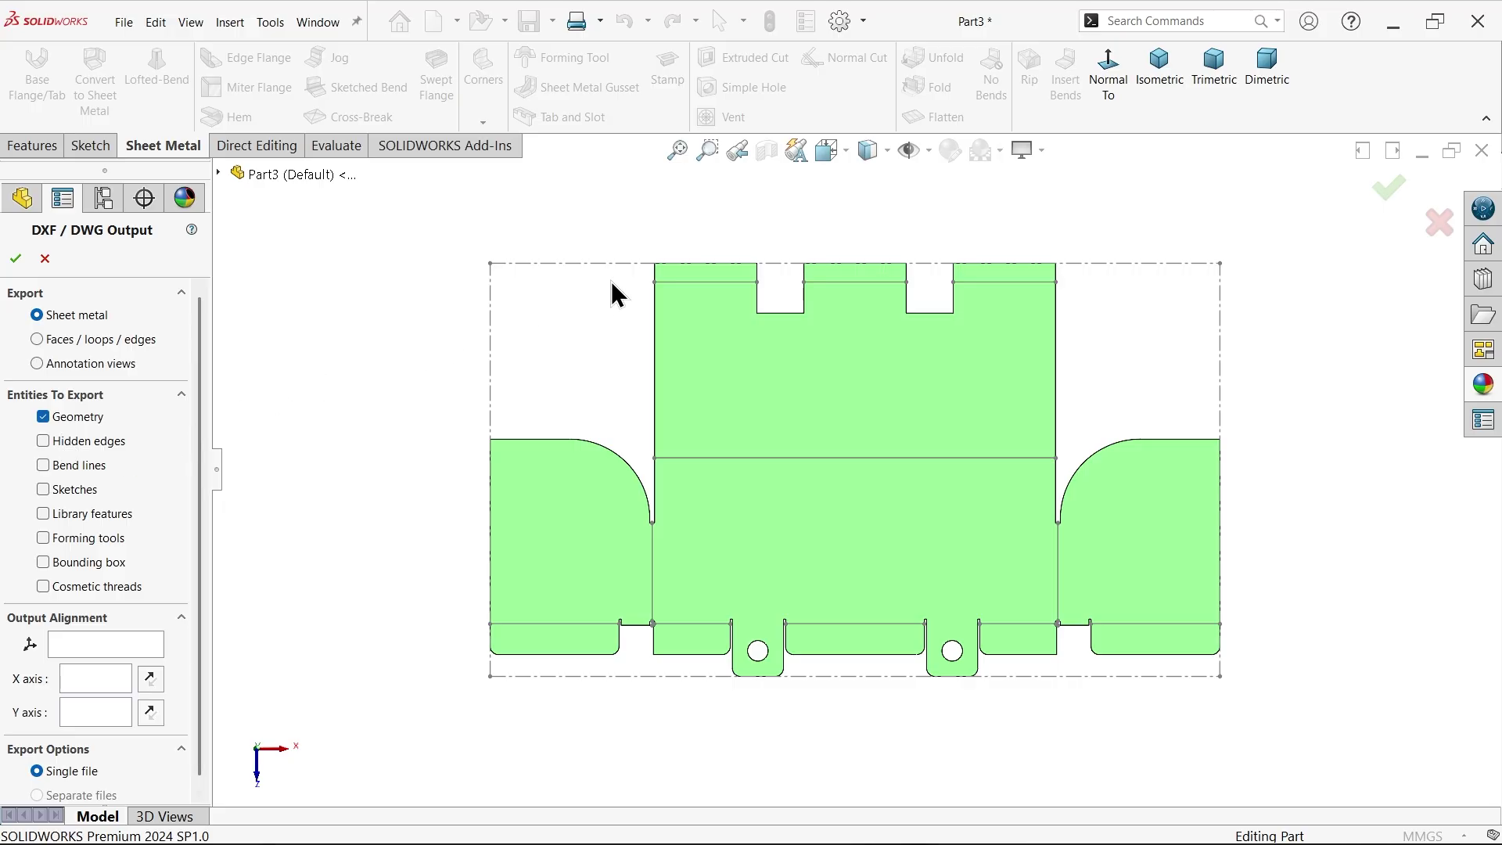
pyautogui.click(43, 465)
pyautogui.click(42, 563)
pyautogui.click(16, 258)
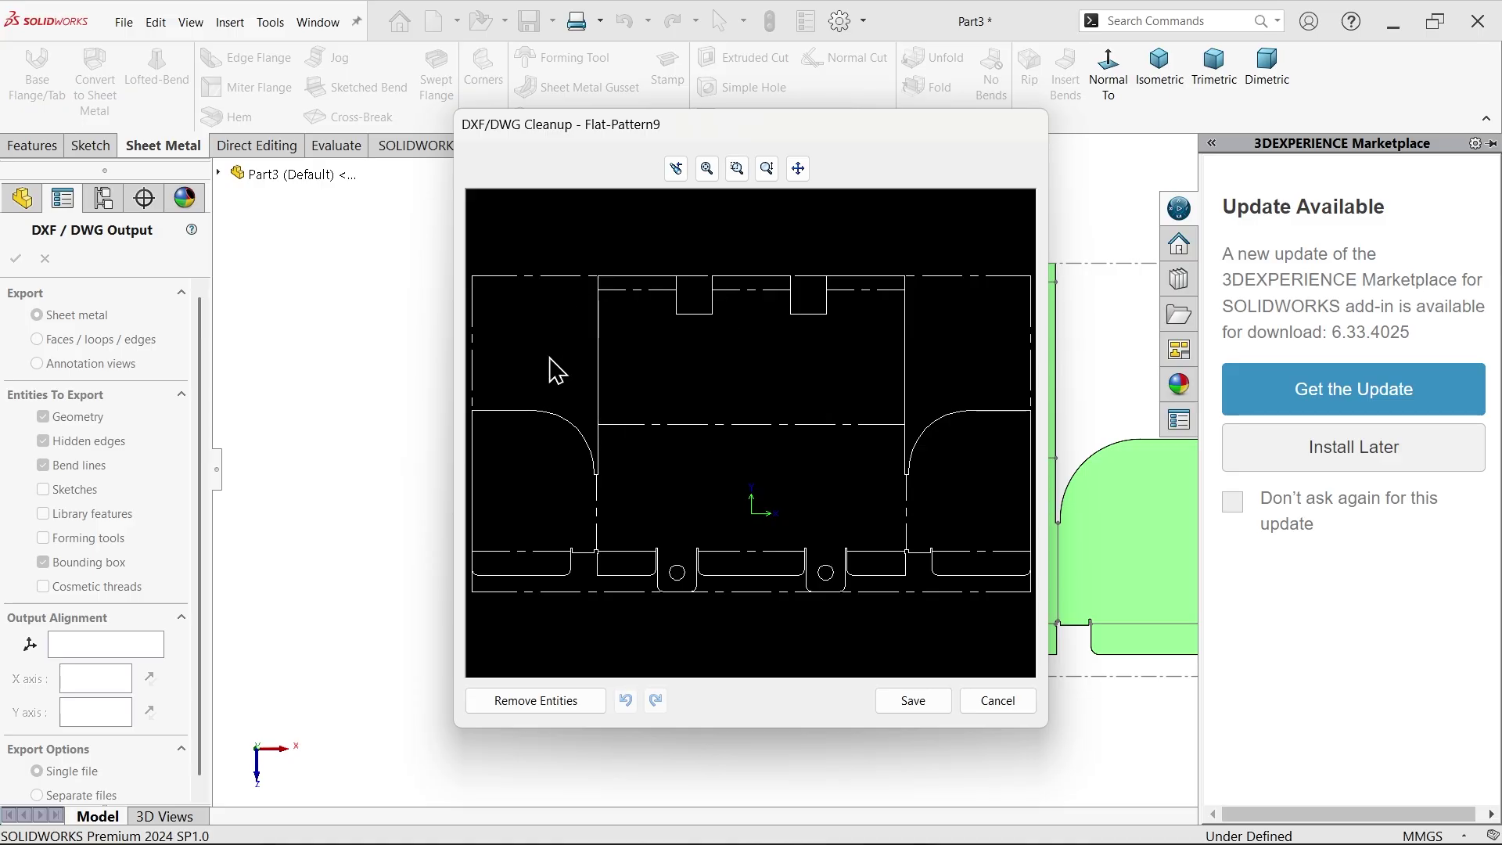
pyautogui.click(905, 700)
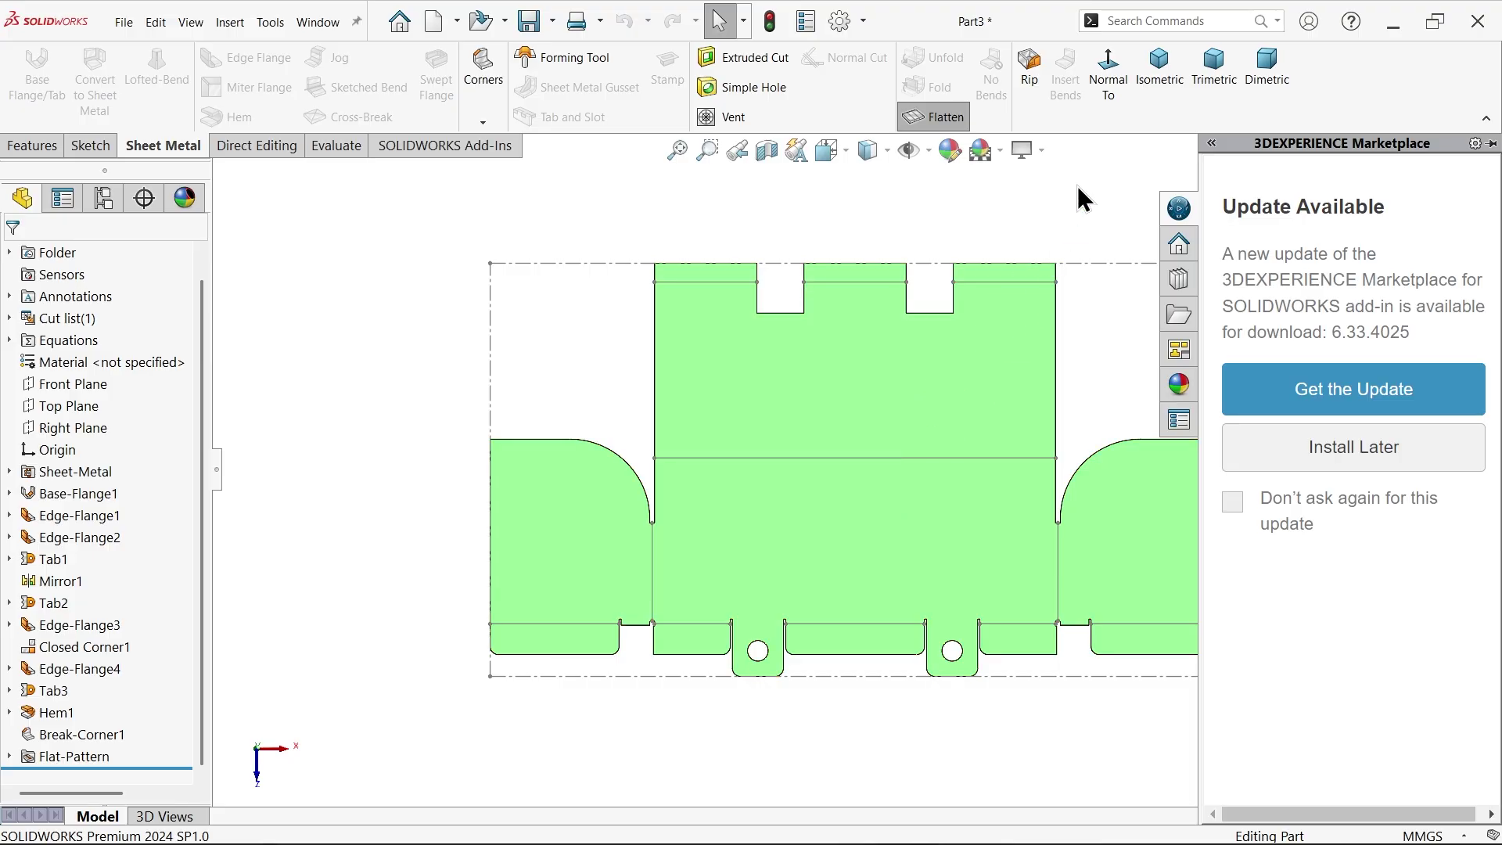
# Step: Unflatten the tray back into its formed 3D shape in isometric view
pyautogui.click(936, 124)
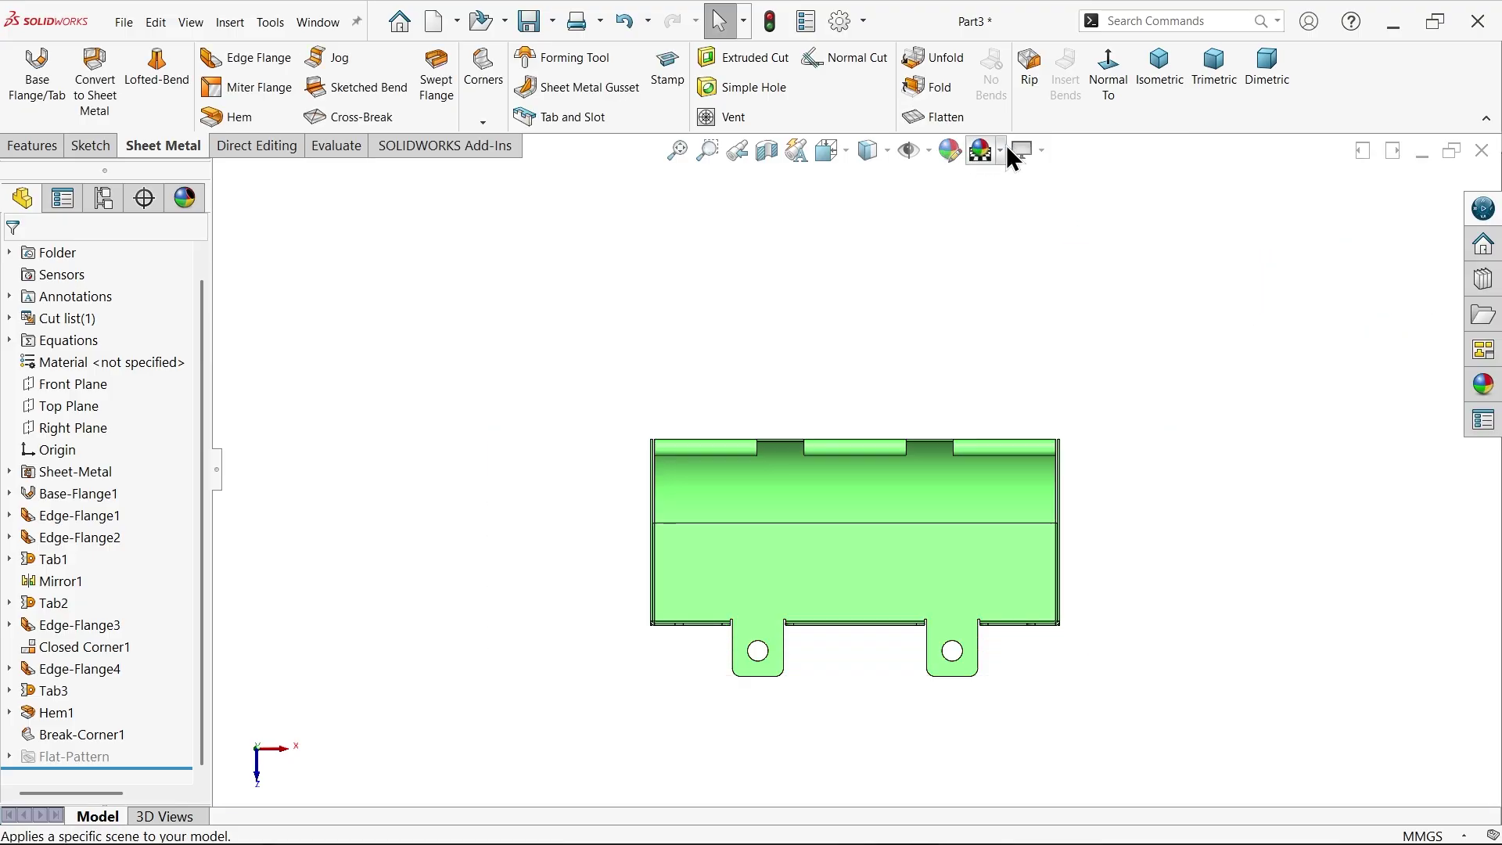
pyautogui.click(1153, 88)
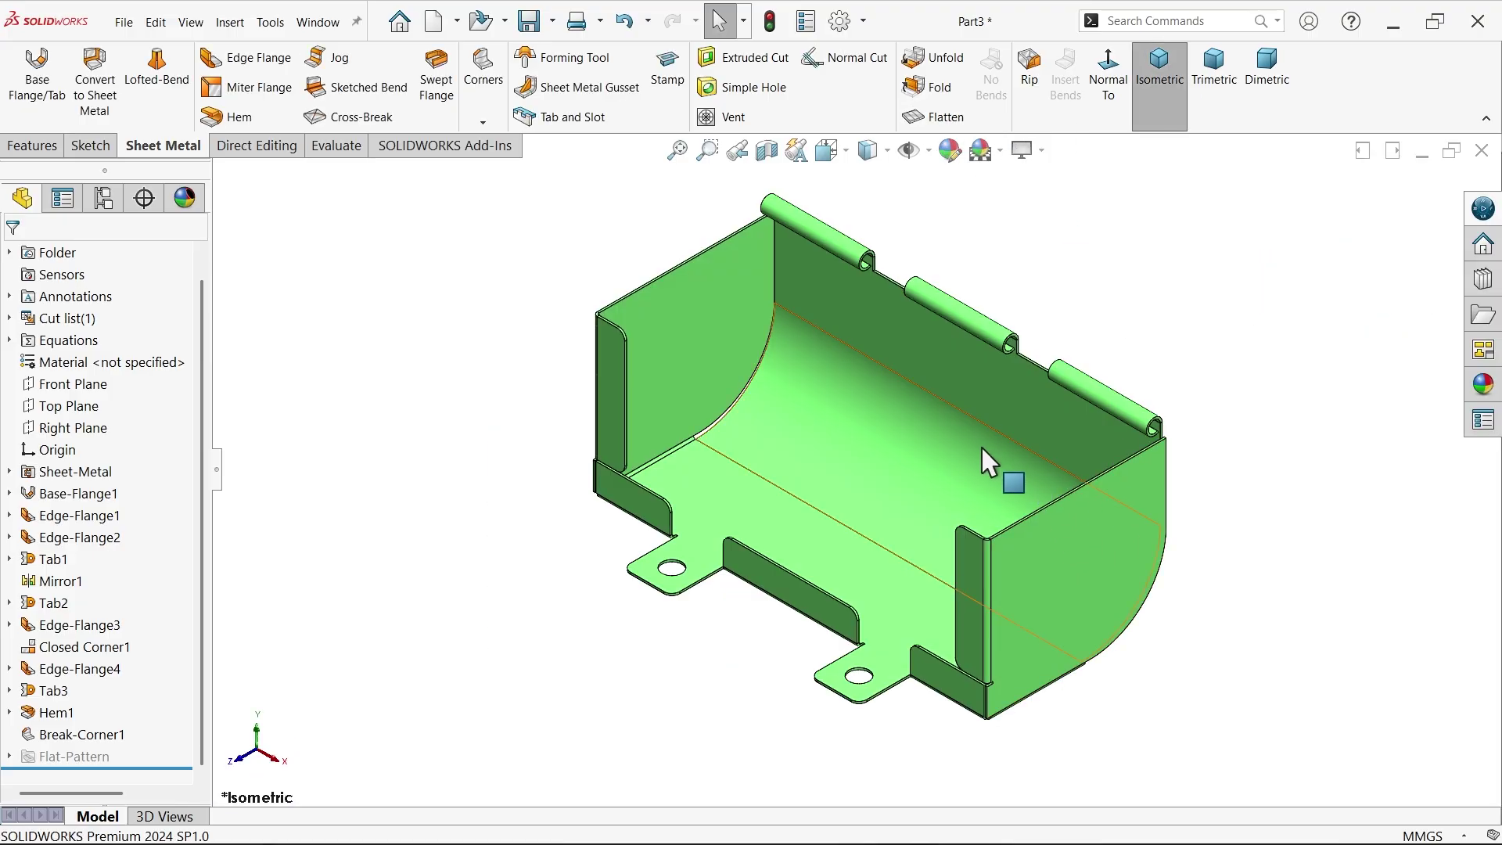
pyautogui.scroll(-2, 987, 462)
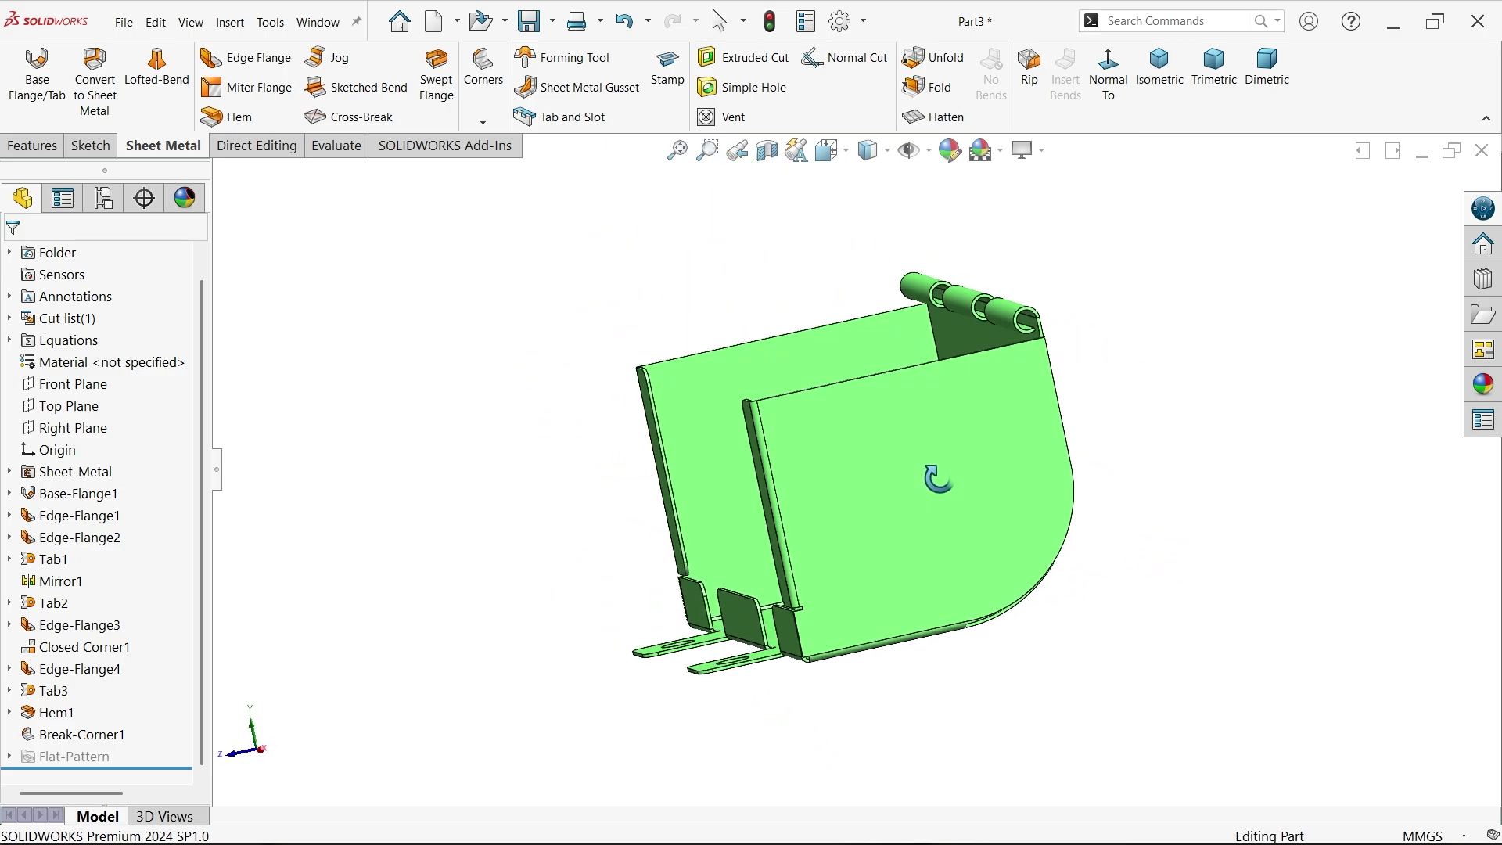